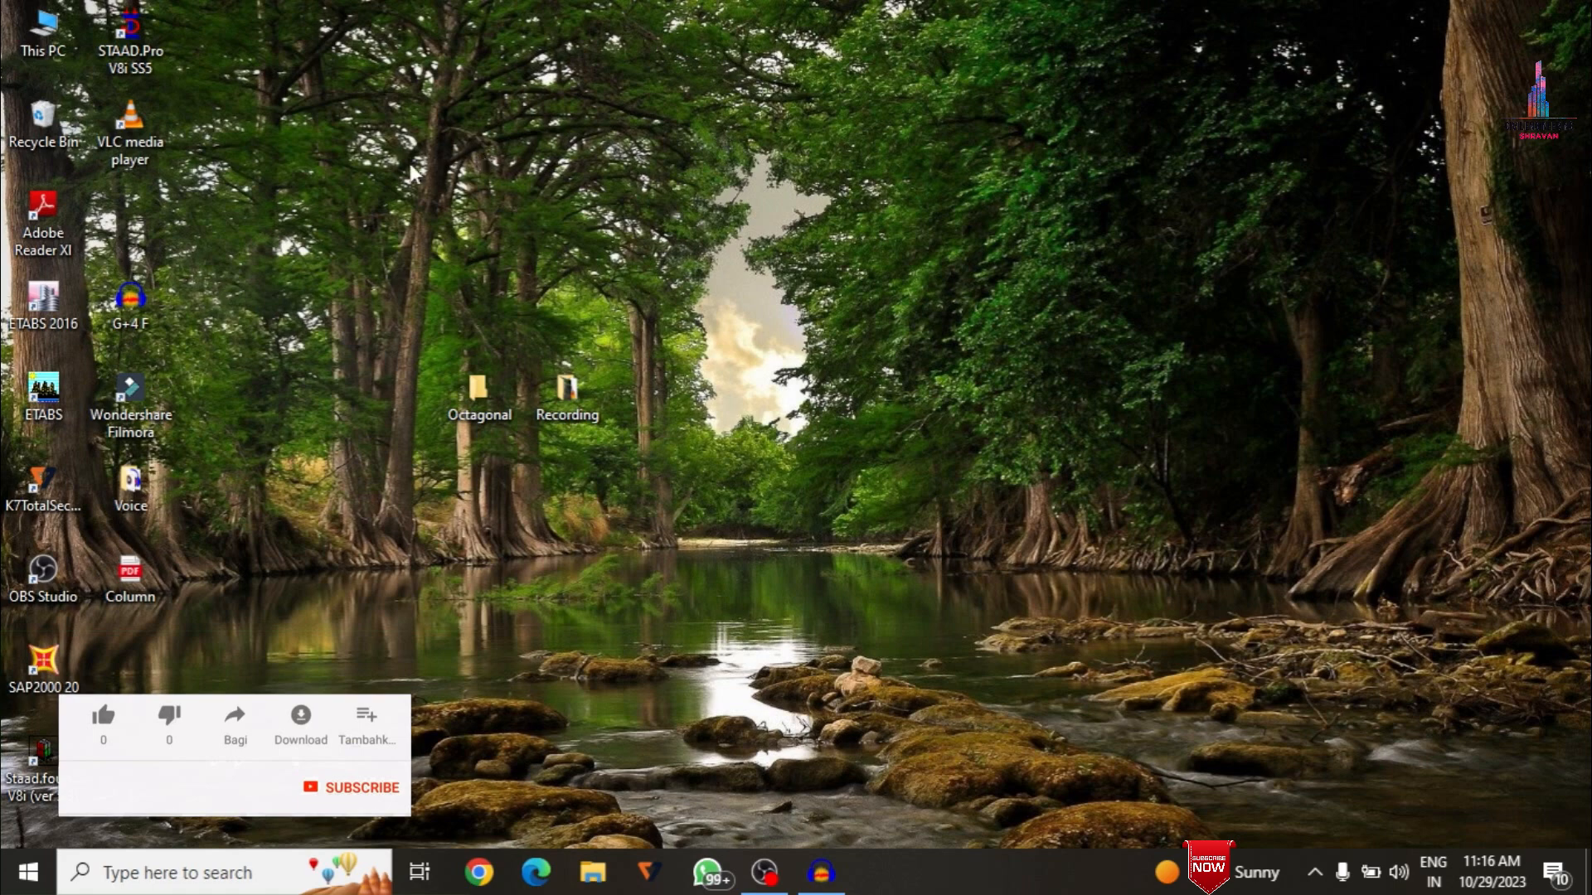
Launch STAAD.Pro V8i and start a new Space structure project with the file name Octa
{"action": "double_click", "coordinate": [147, 60]}
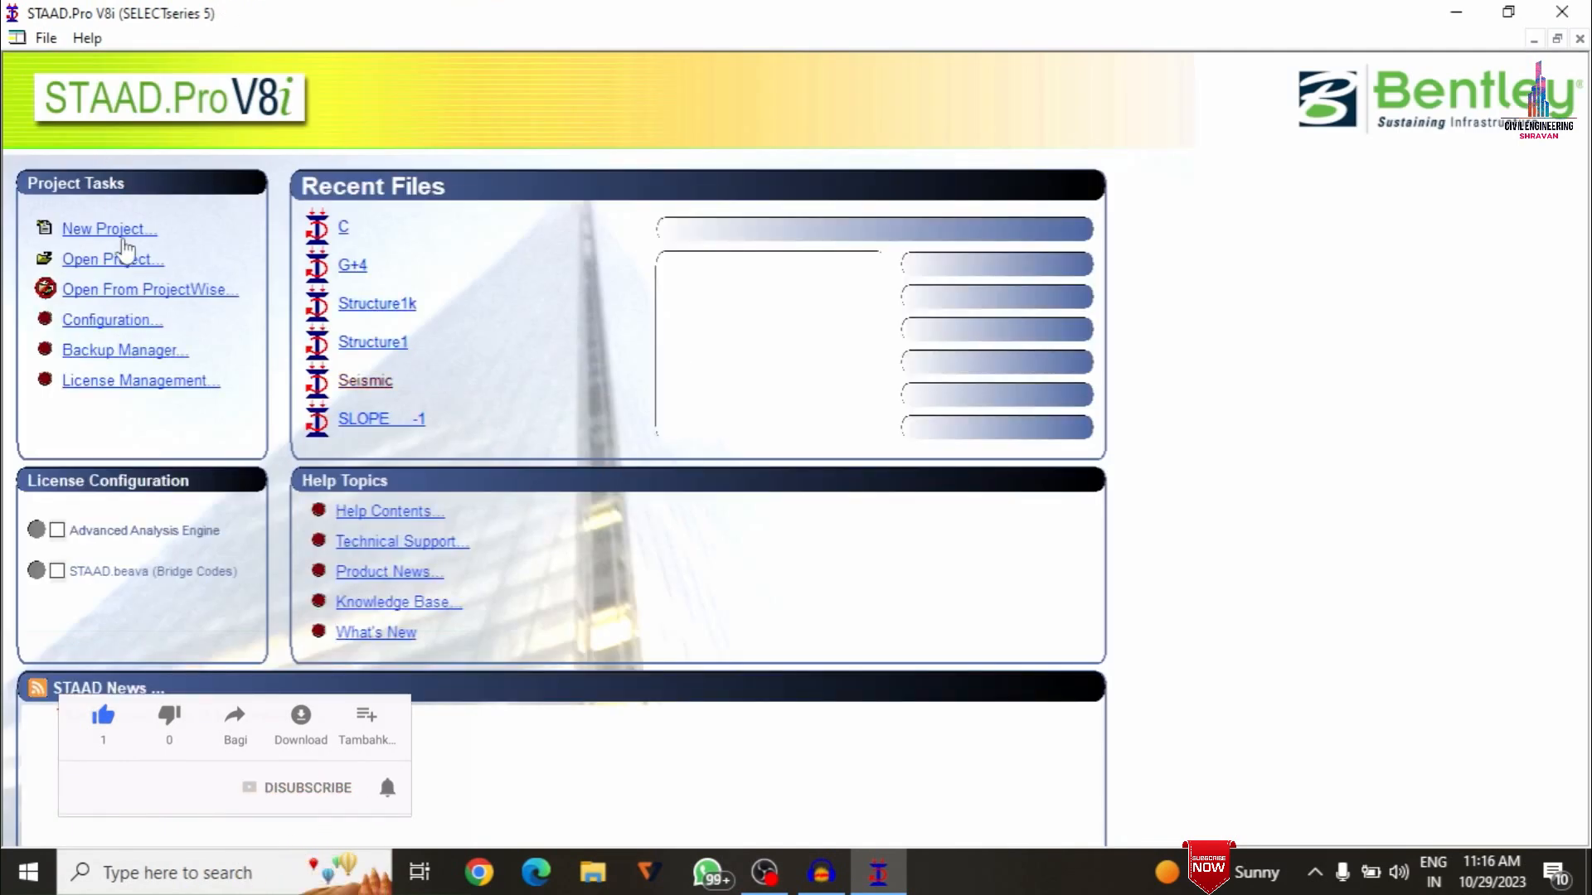
{"action": "left_click", "coordinate": [124, 237]}
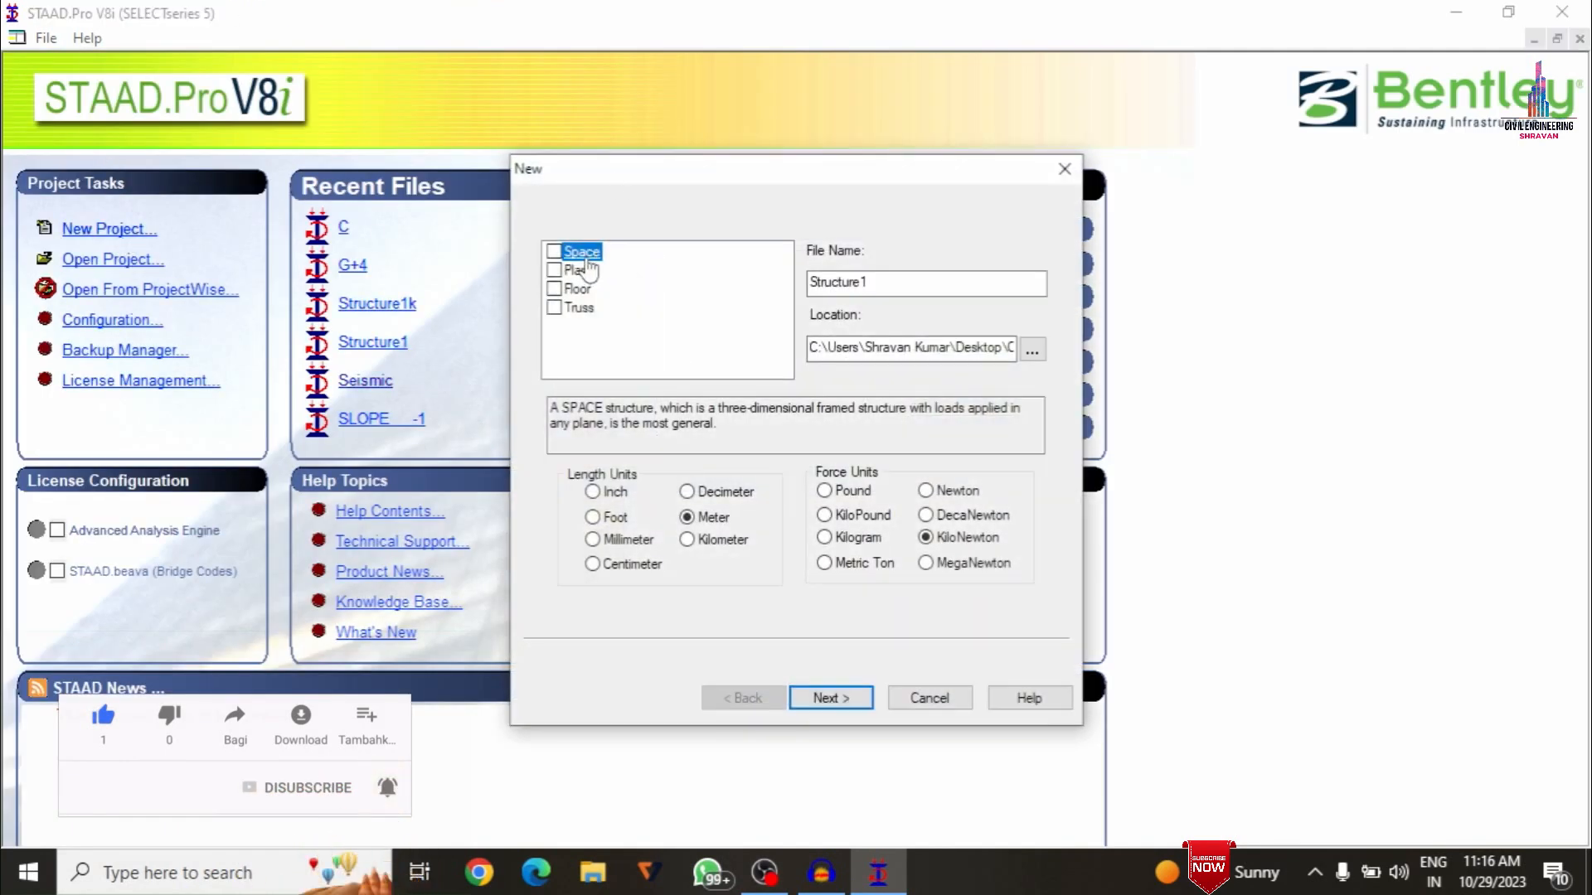
{"action": "double_click", "coordinate": [854, 283]}
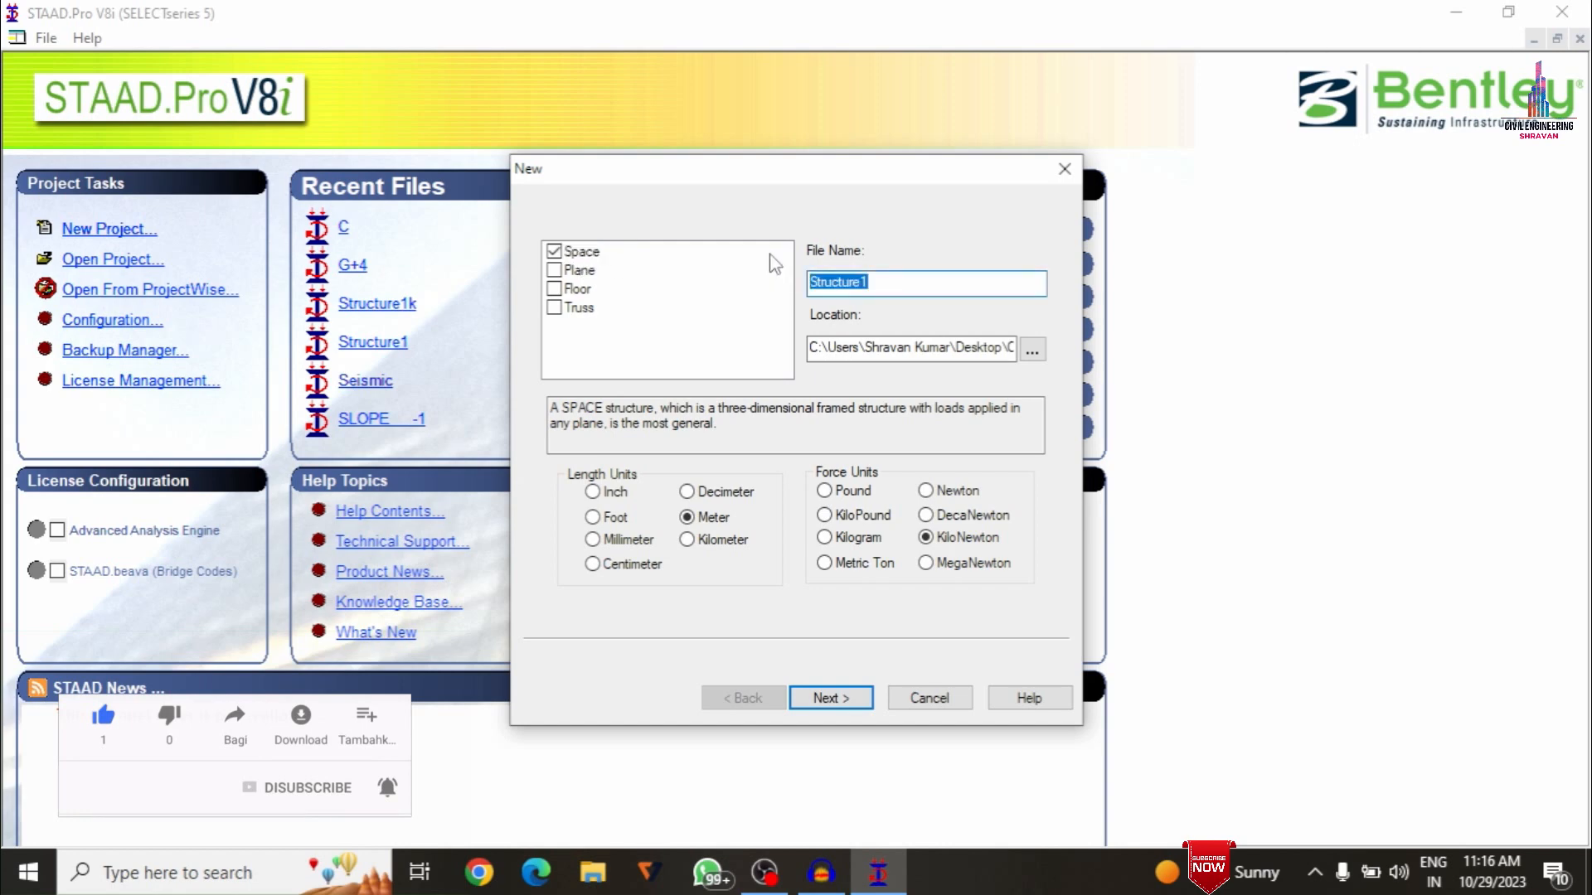
{"action": "type", "text": "Octa"}
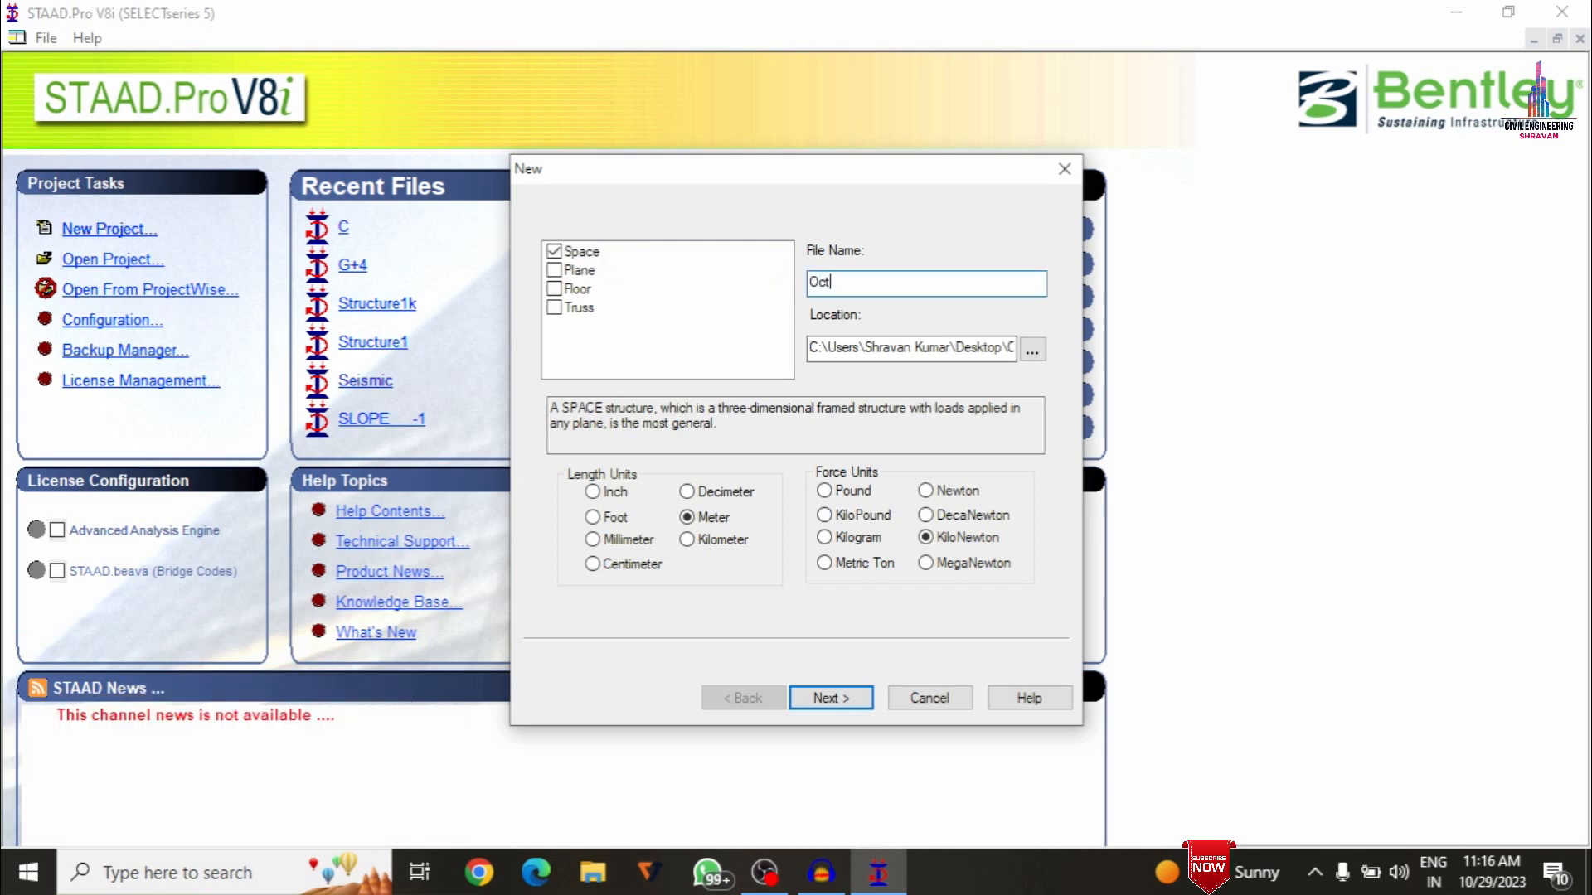
Set the project location to the Octagonal folder and finish creating the project in metres and kilonewtons with the Add Beam option
{"action": "left_click", "coordinate": [1032, 350]}
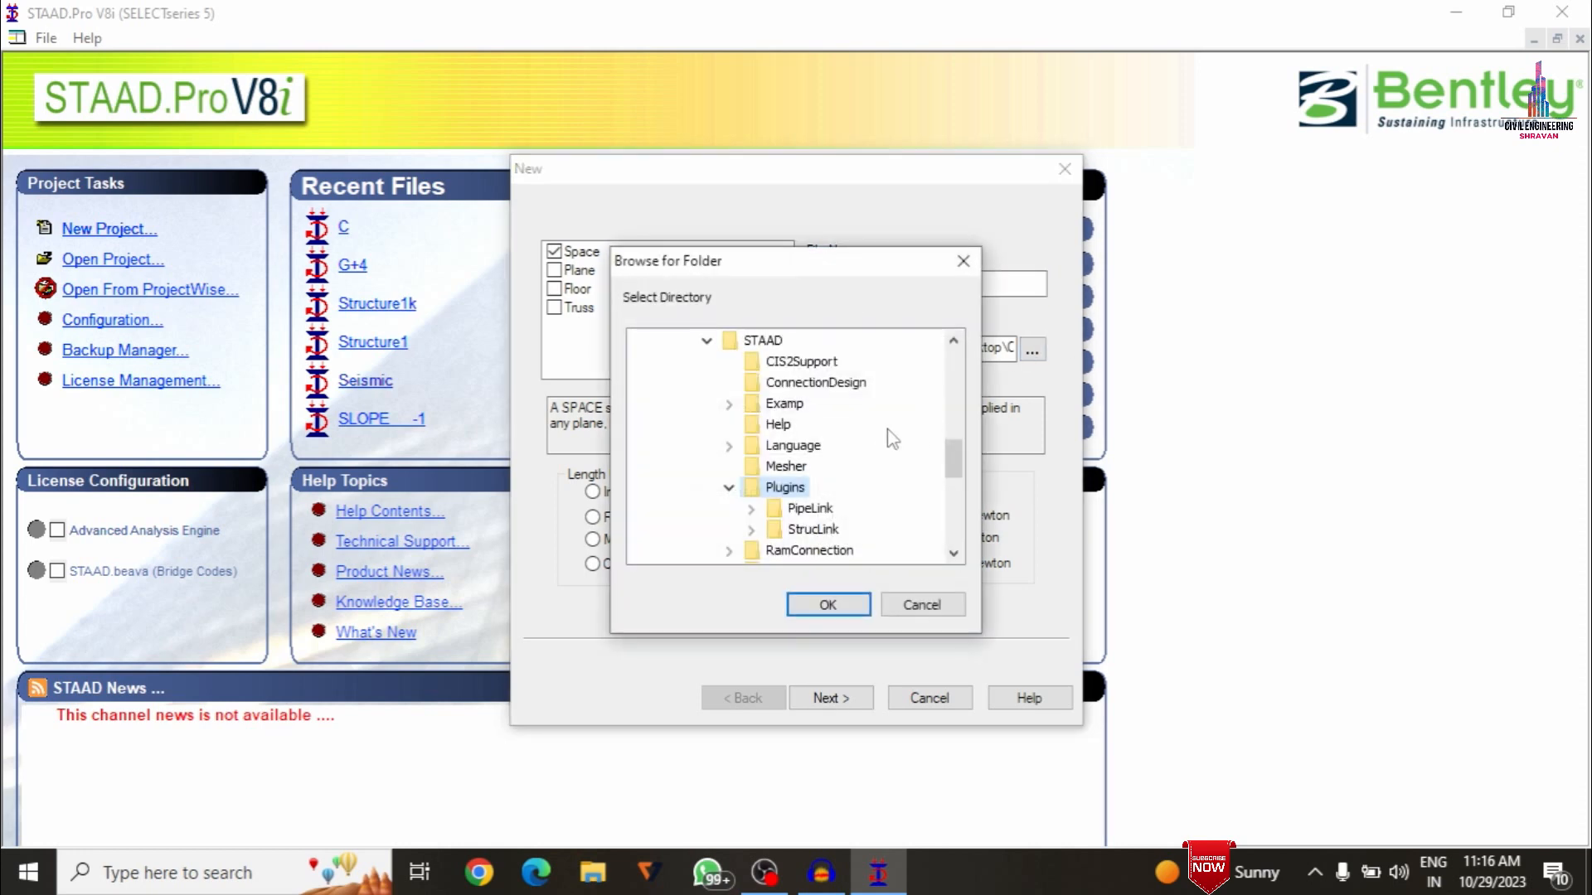
{"action": "scroll", "coordinate": [770, 390], "scroll_direction": "down", "scroll_amount": 10}
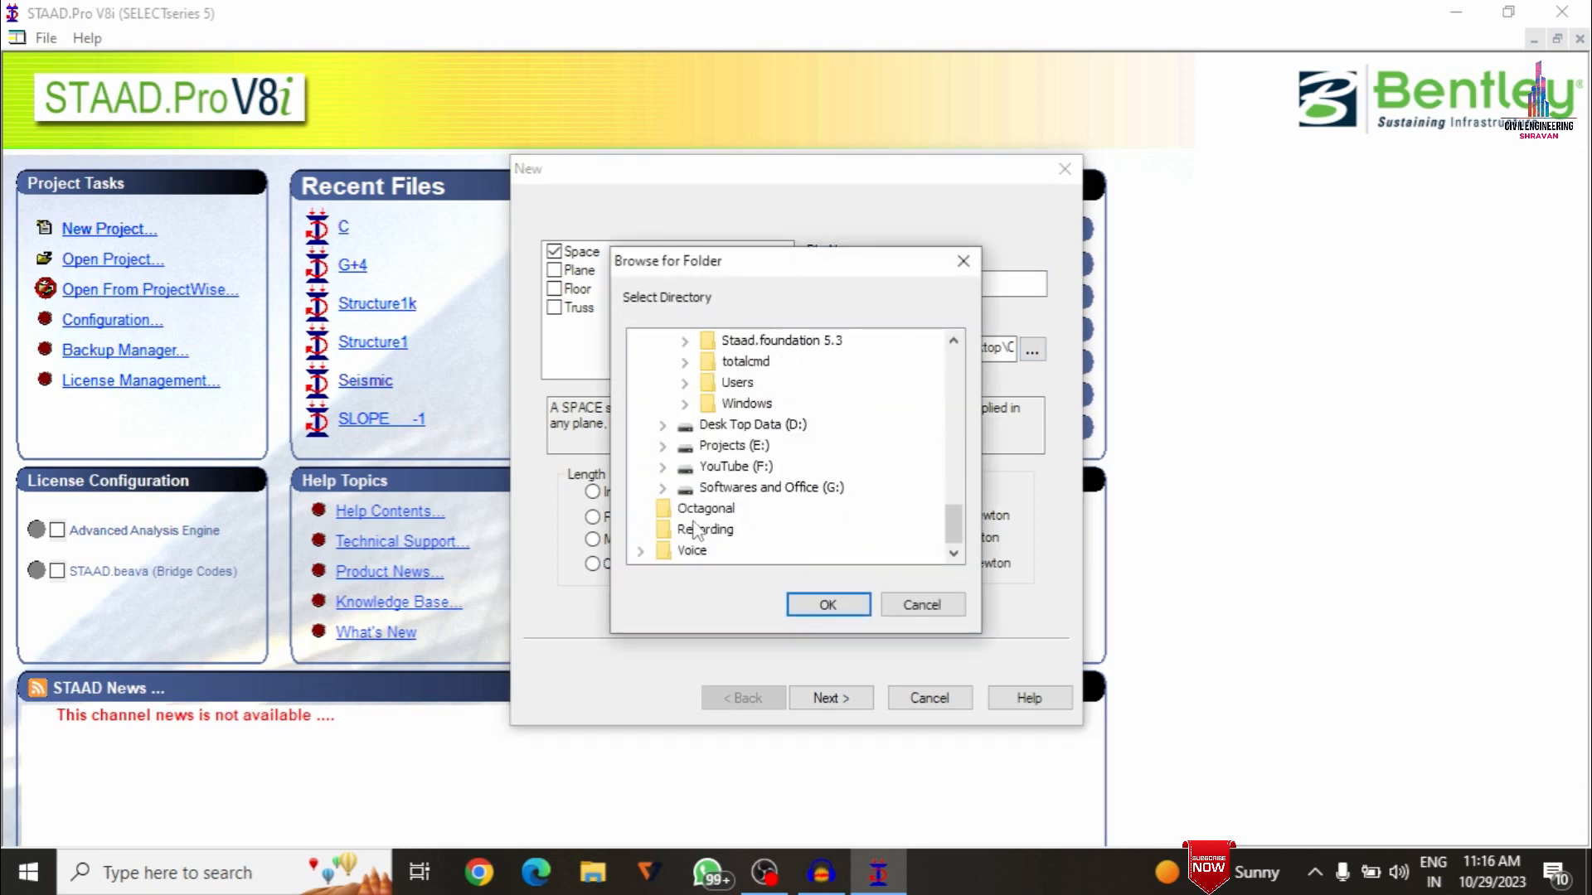
{"action": "left_click", "coordinate": [695, 518]}
{"action": "left_click", "coordinate": [791, 607]}
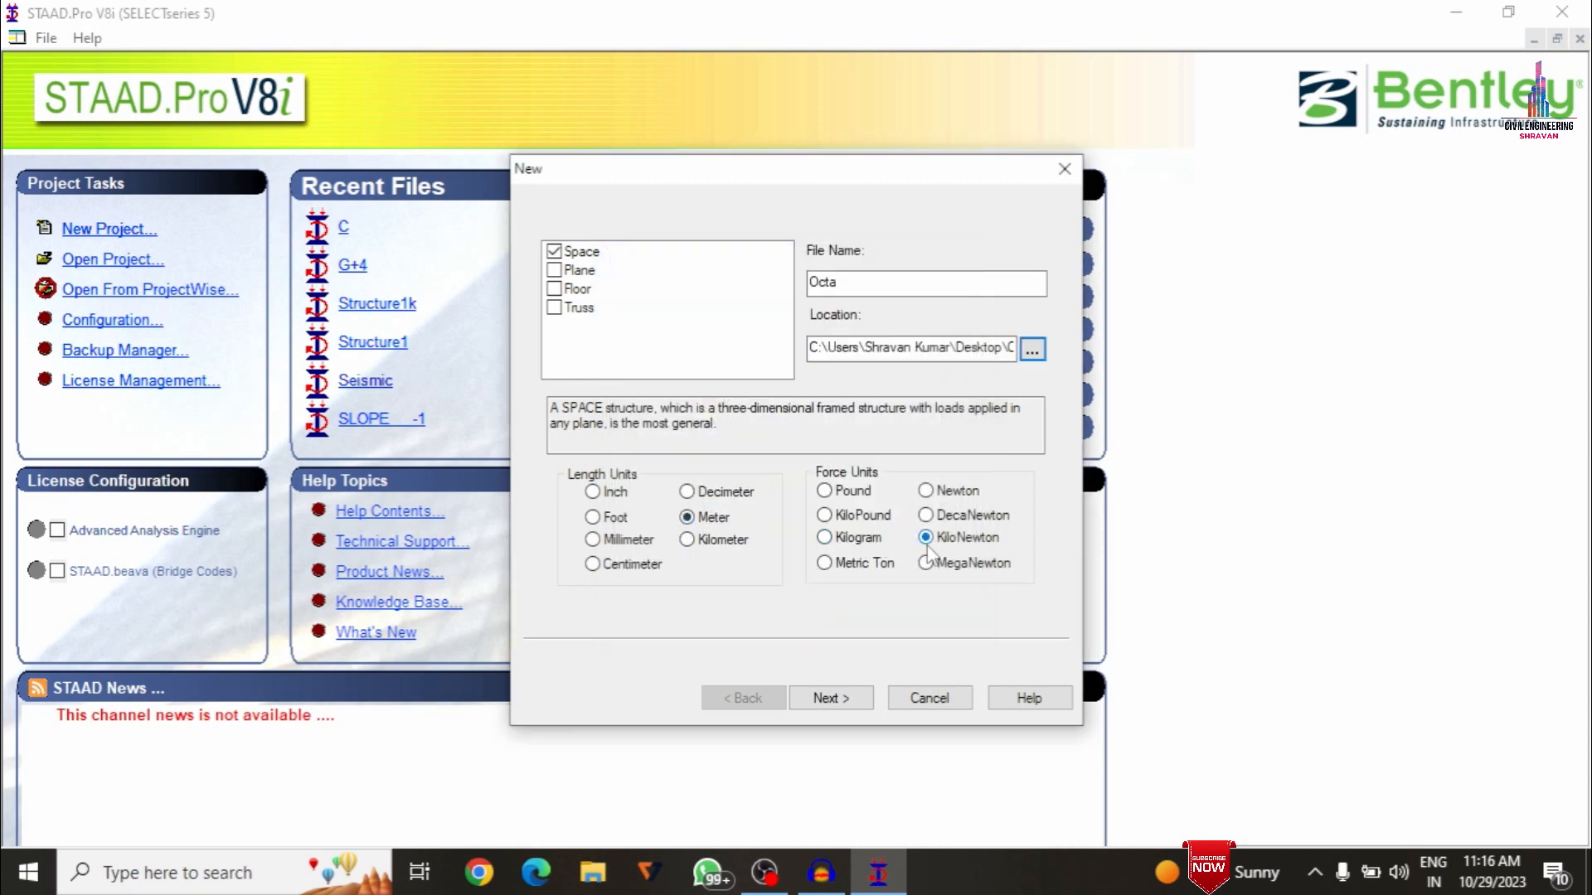
{"action": "left_click", "coordinate": [823, 703]}
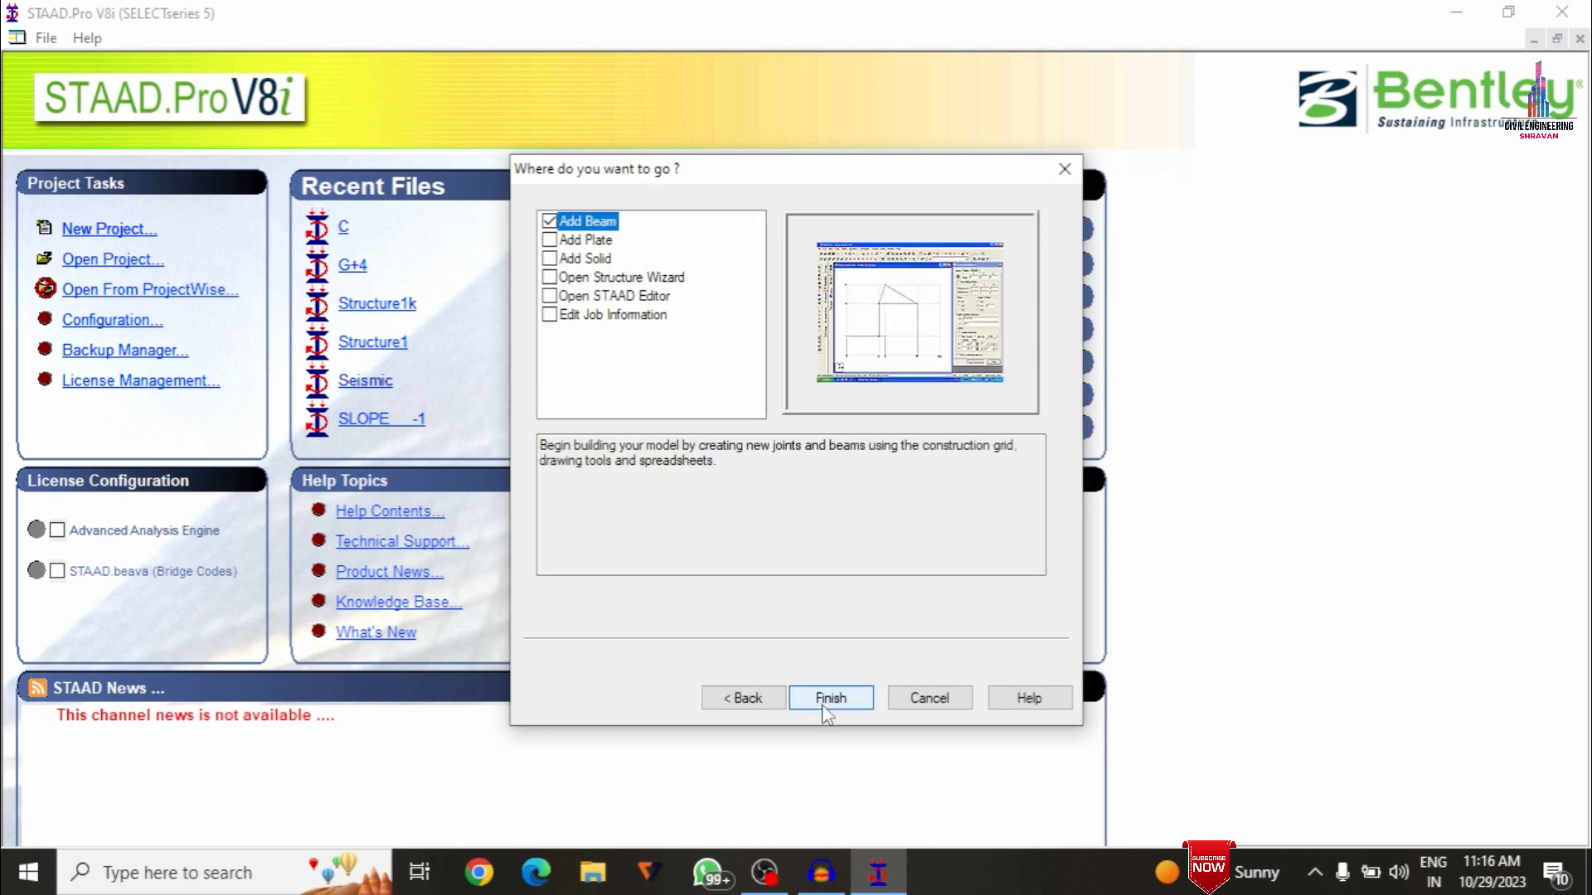
{"action": "left_click", "coordinate": [825, 704]}
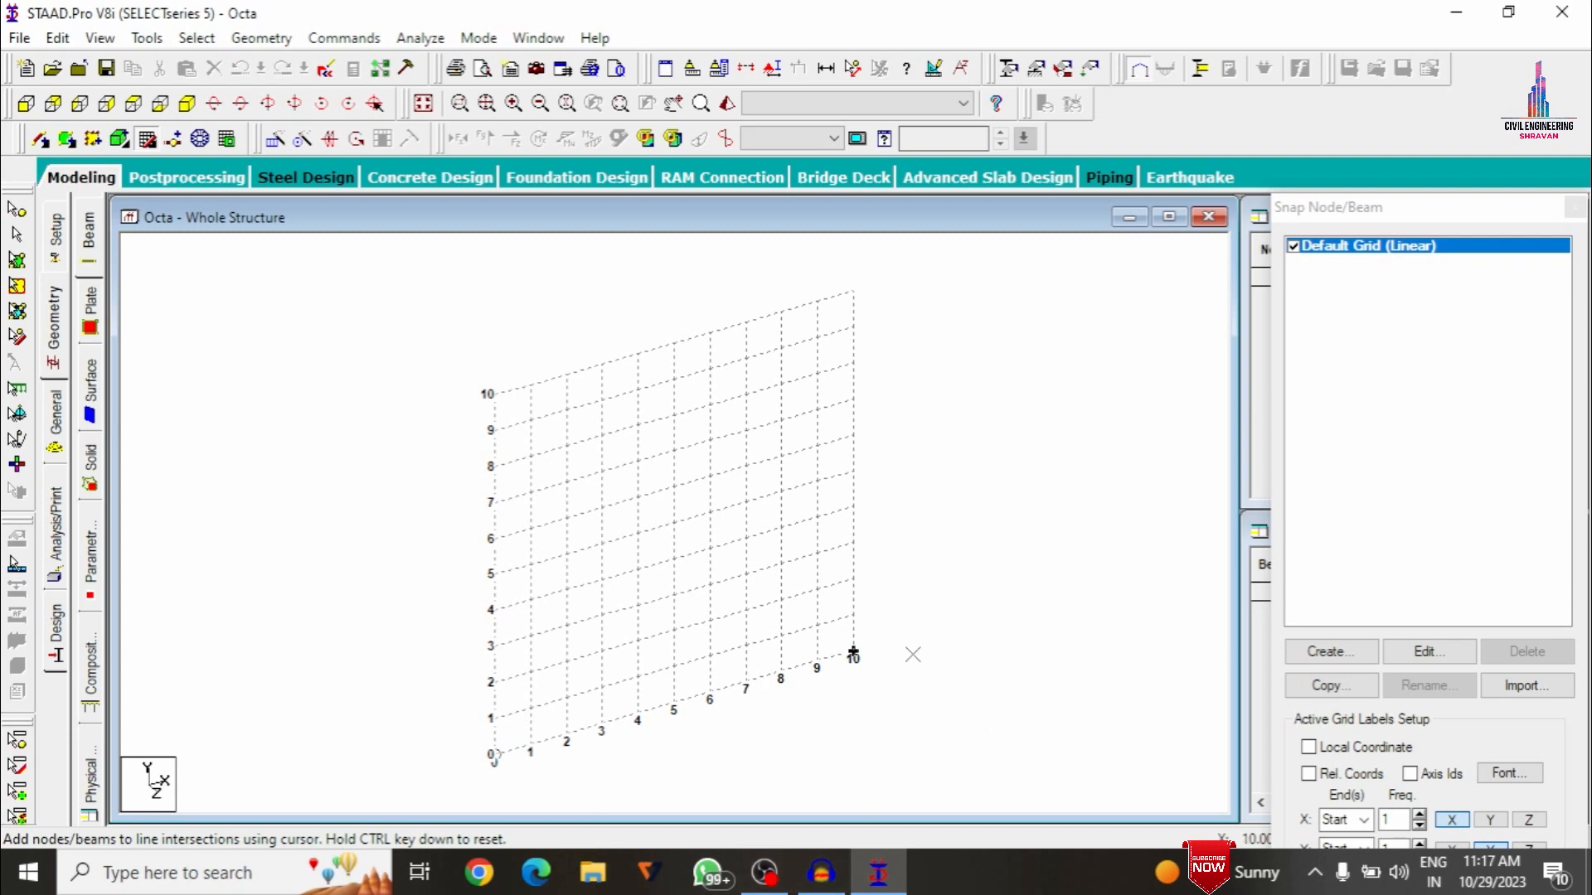
Switch to the front view and display the Frame Models prototypes in the Structure Wizard
{"action": "left_click", "coordinate": [26, 105]}
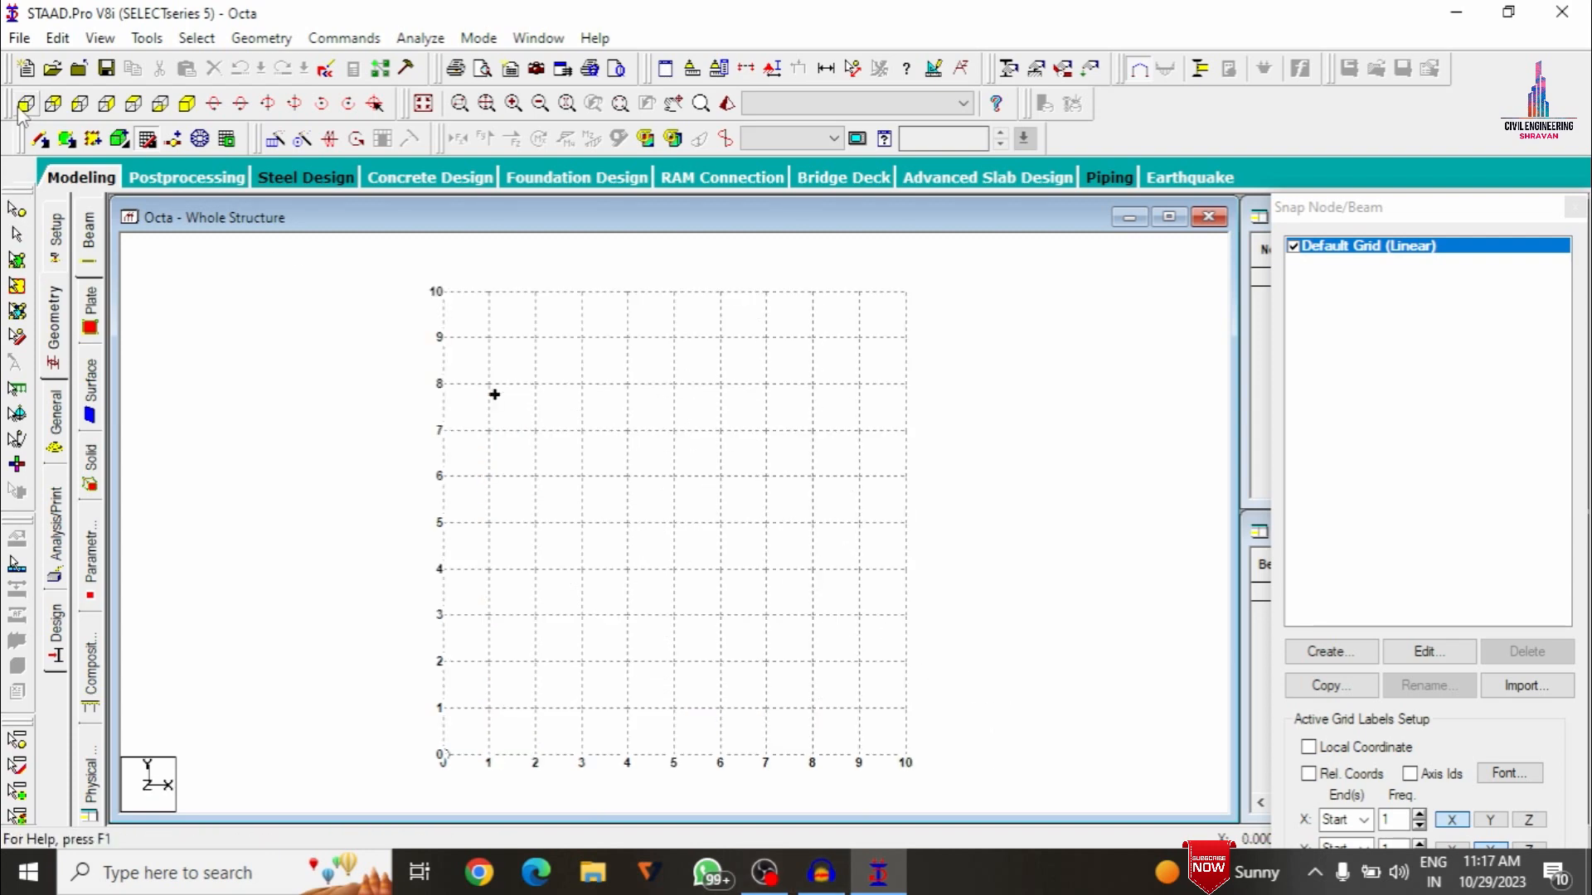
{"action": "left_click", "coordinate": [264, 39]}
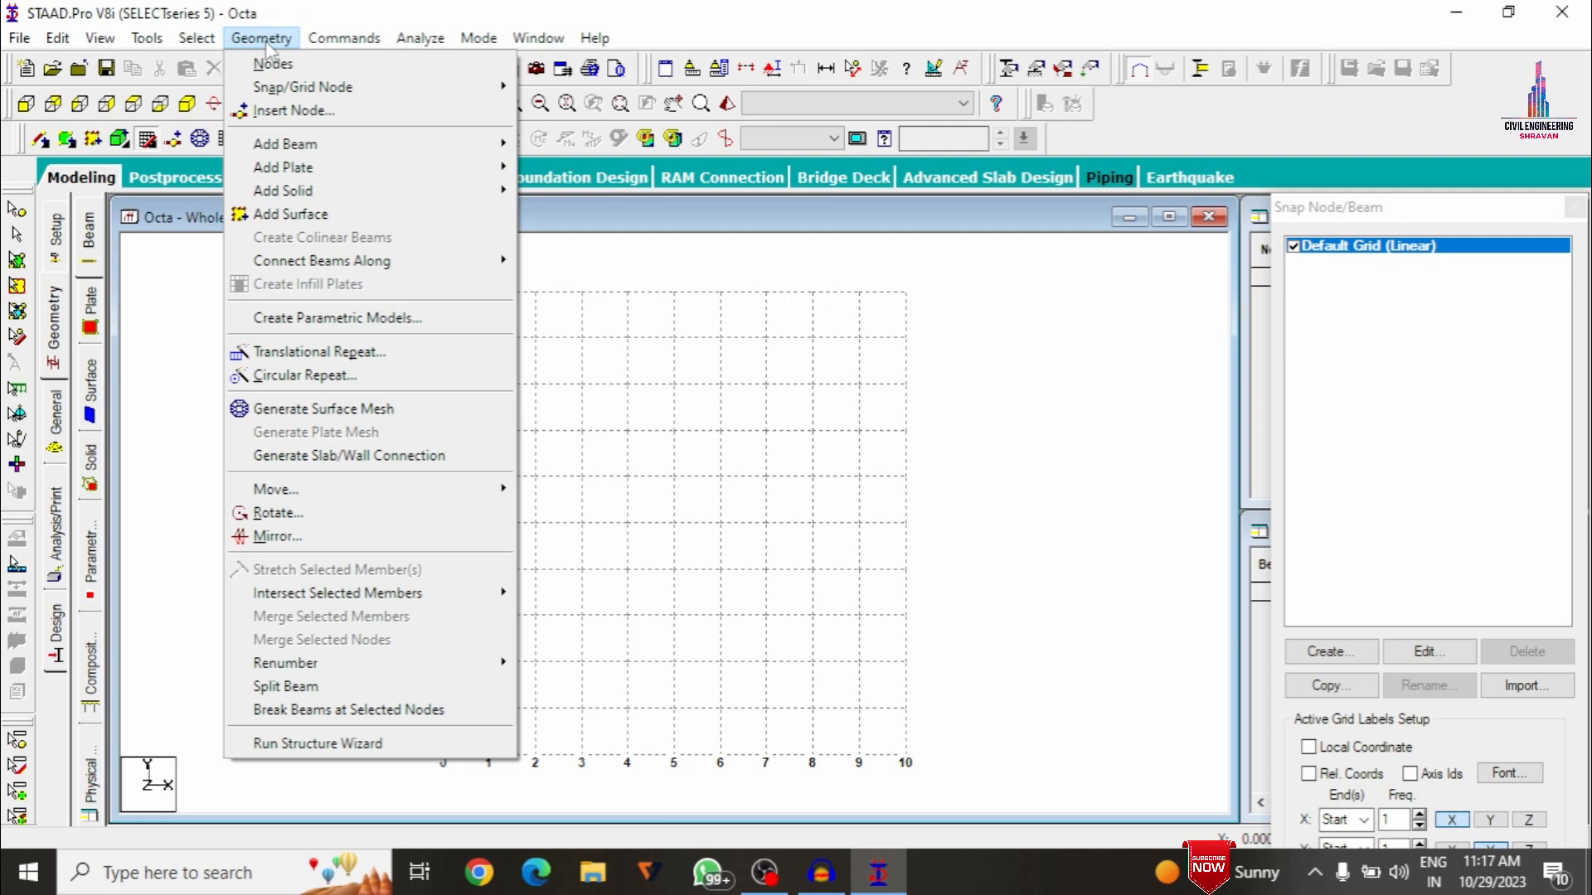
{"action": "left_click", "coordinate": [318, 742]}
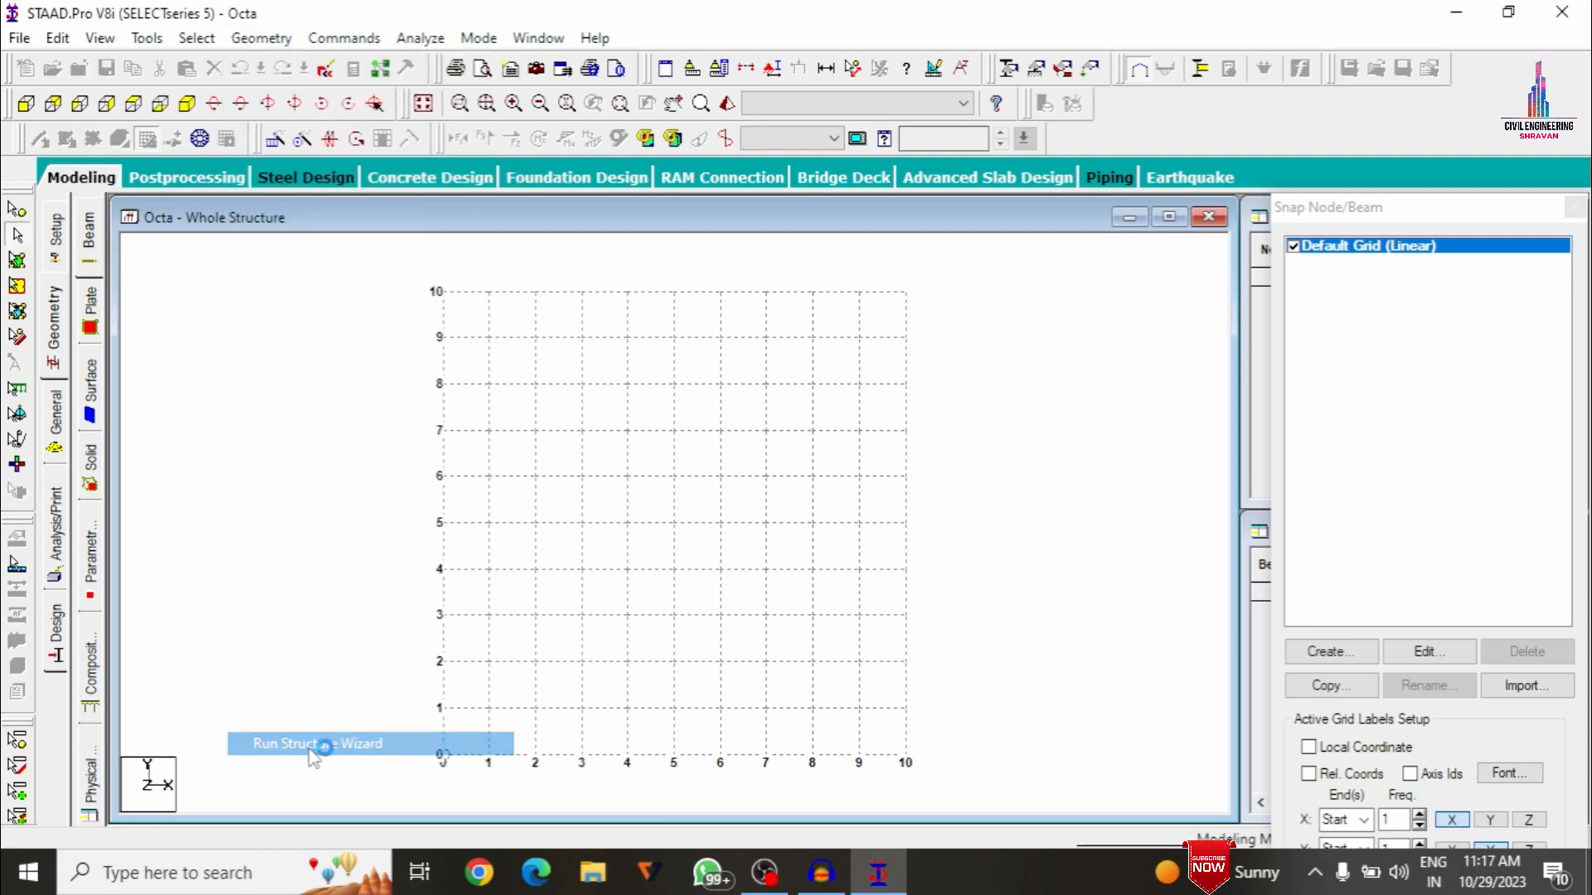
{"action": "left_click", "coordinate": [286, 297]}
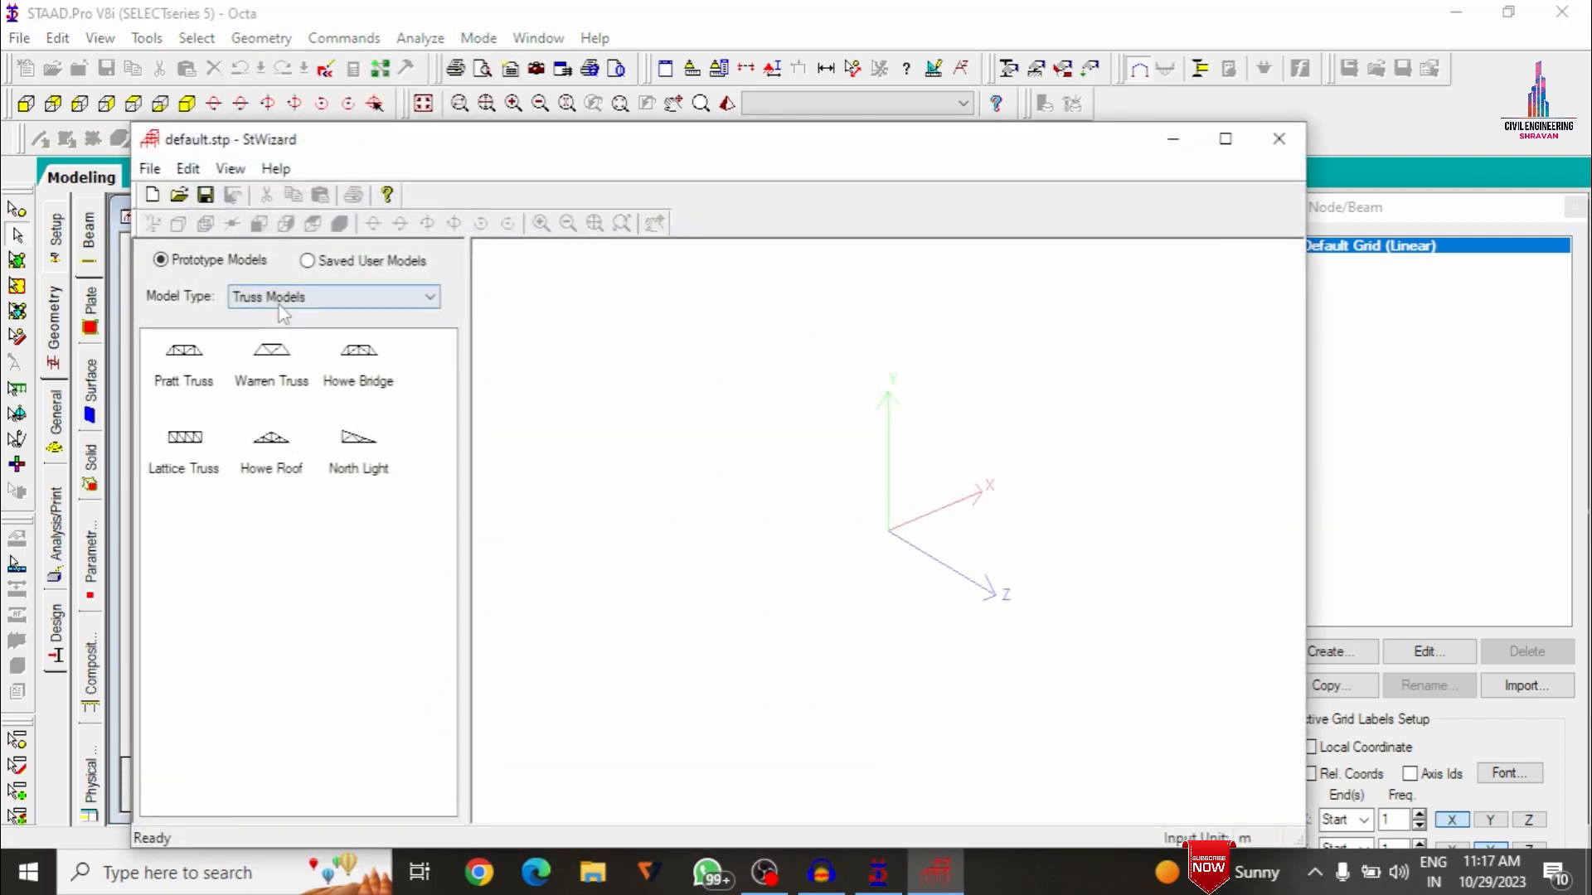
{"action": "left_click", "coordinate": [287, 333]}
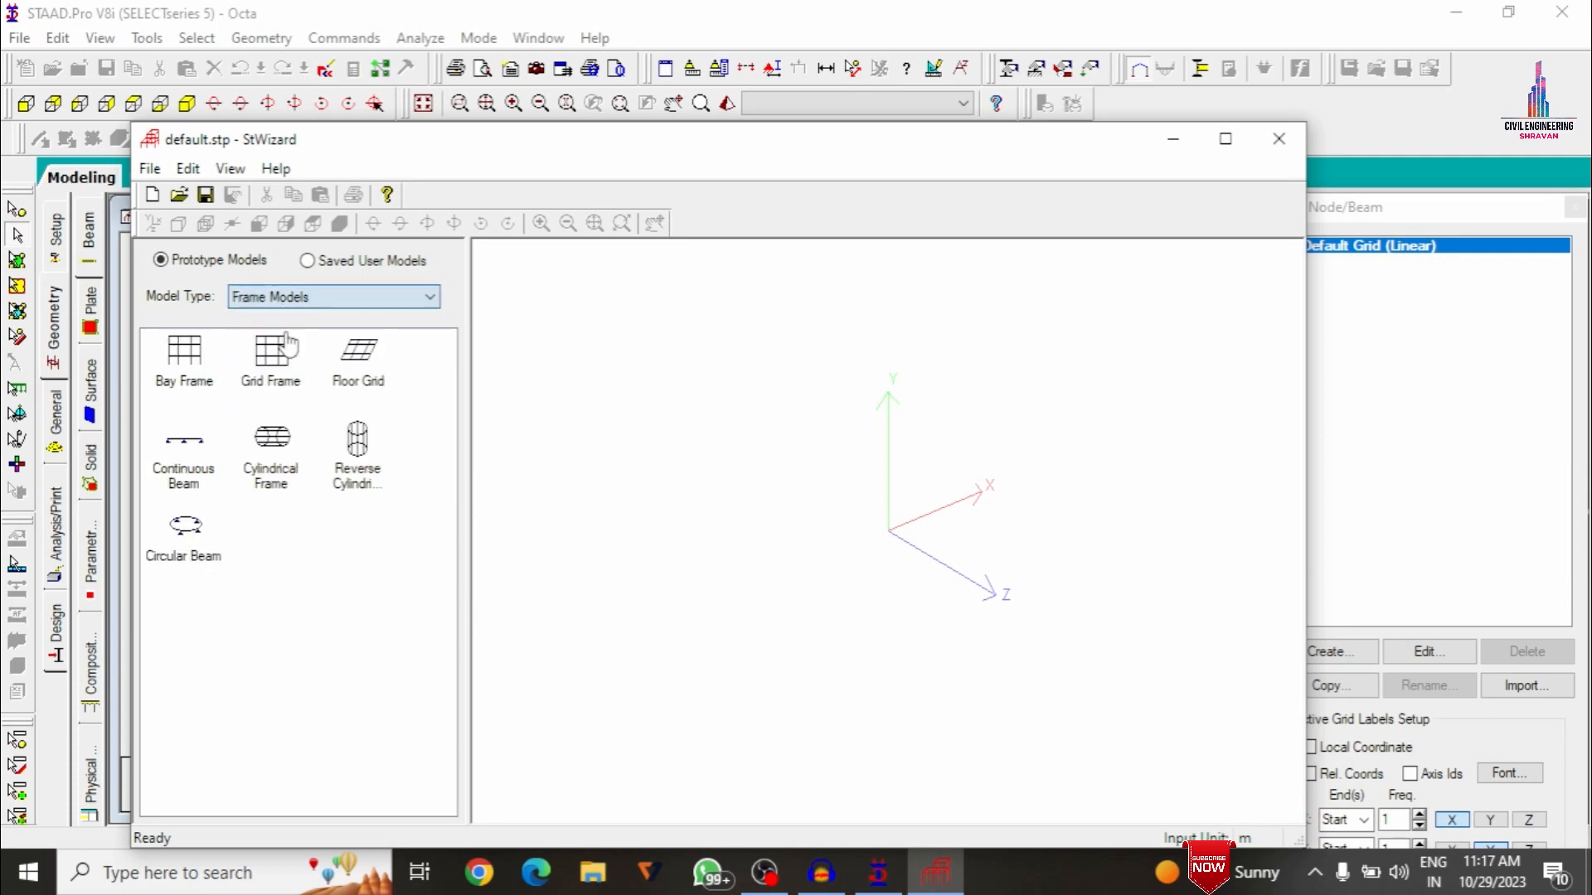
{"action": "left_click", "coordinate": [286, 344]}
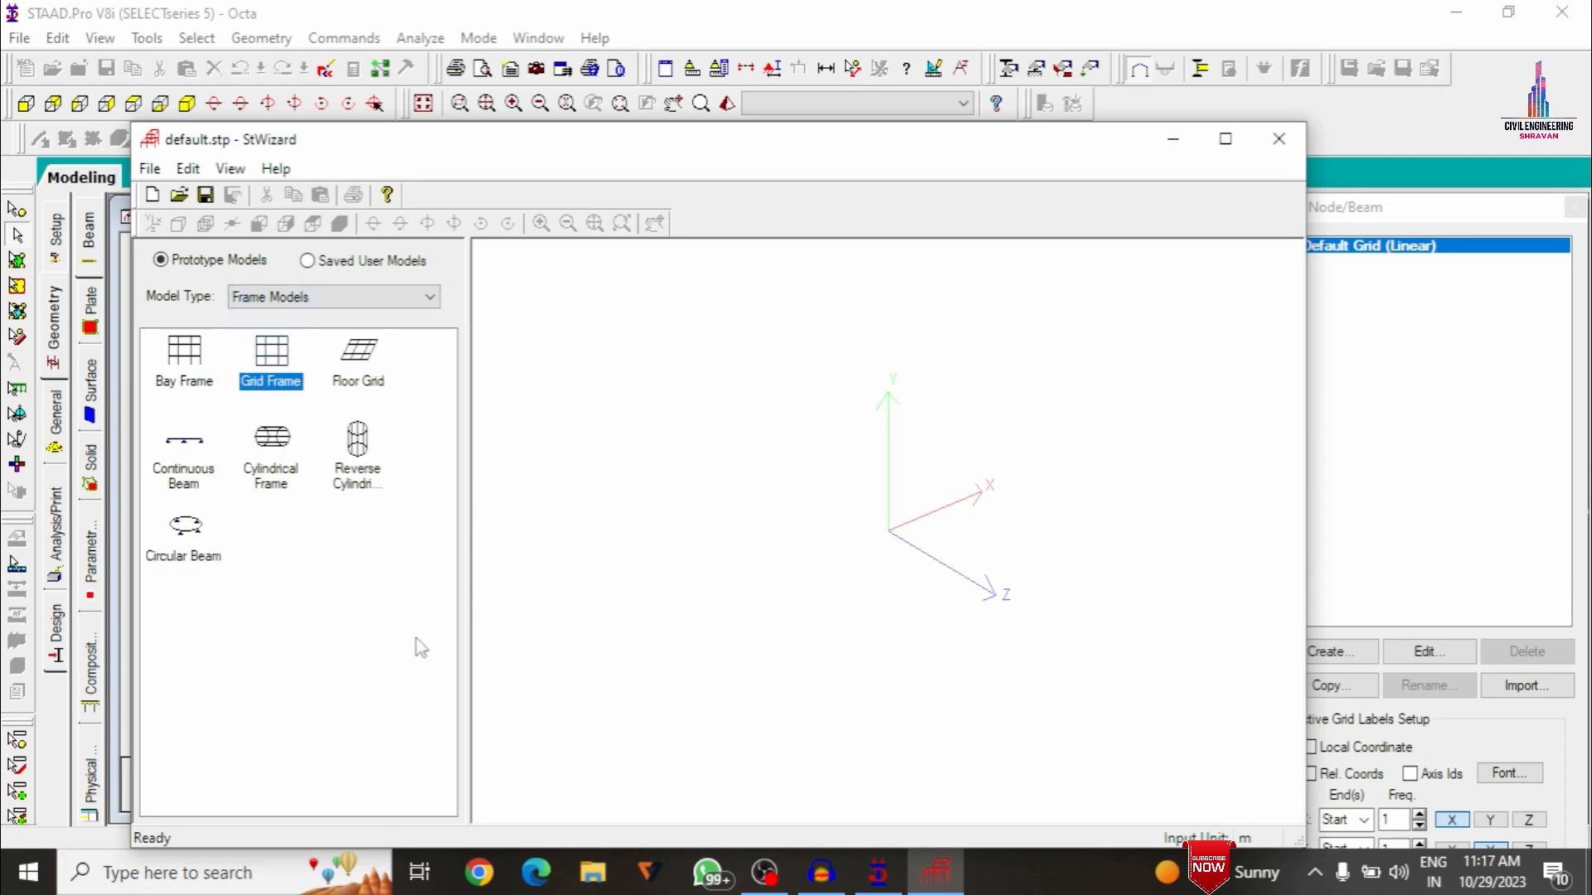
Generate a Reverse Cylindrical Frame with length 3 m, radius 6 m, 1 bay along the length and 8 along the periphery, and merge it into the model
{"action": "double_click", "coordinate": [368, 471]}
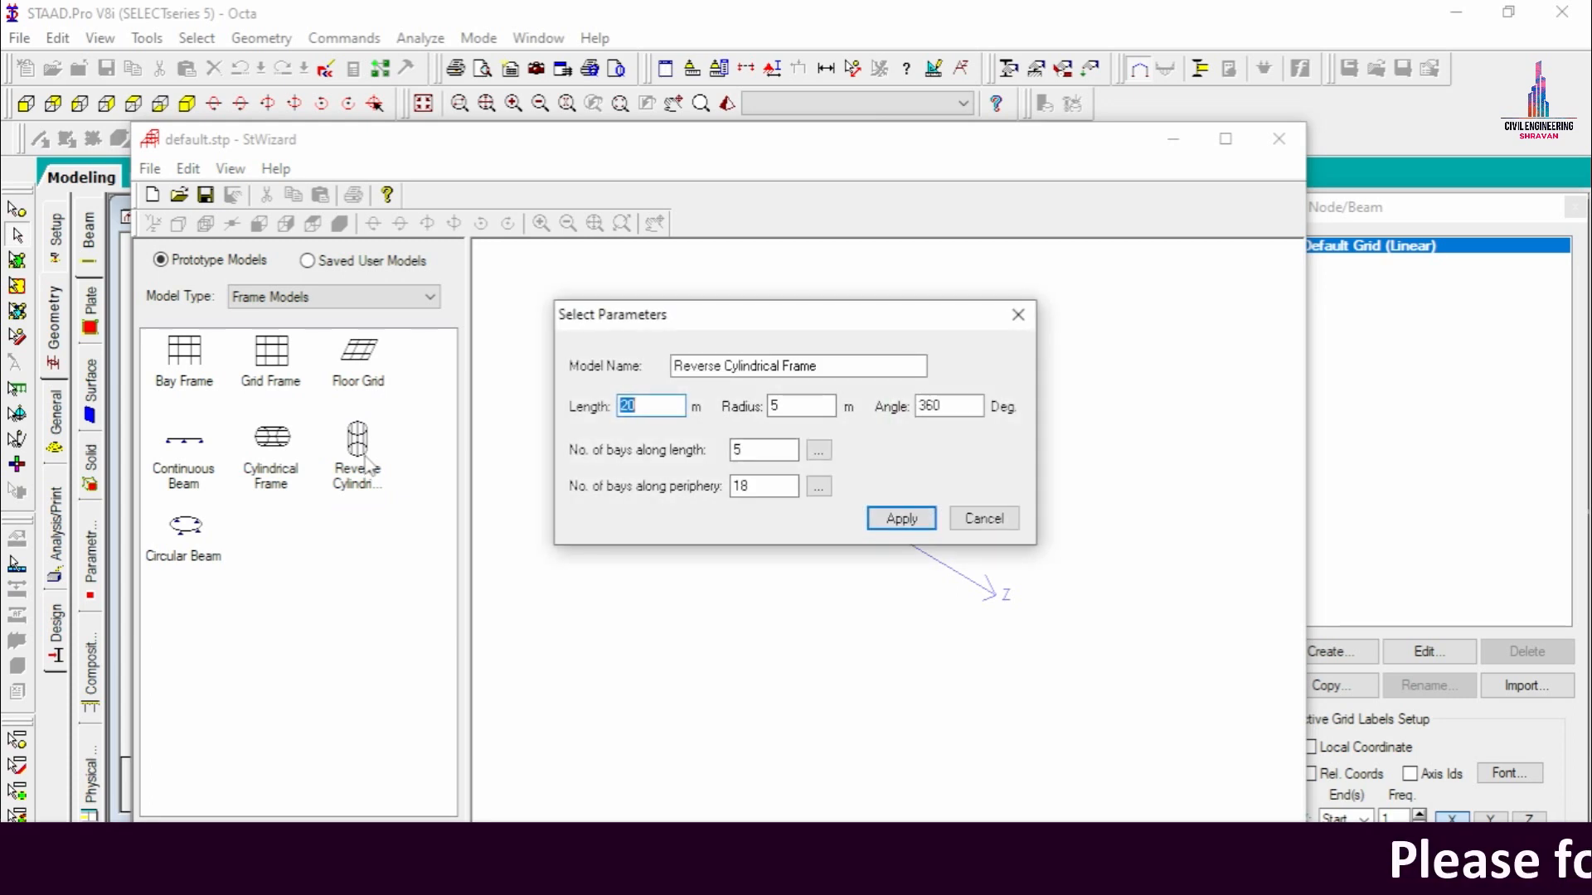
{"action": "type", "text": "3"}
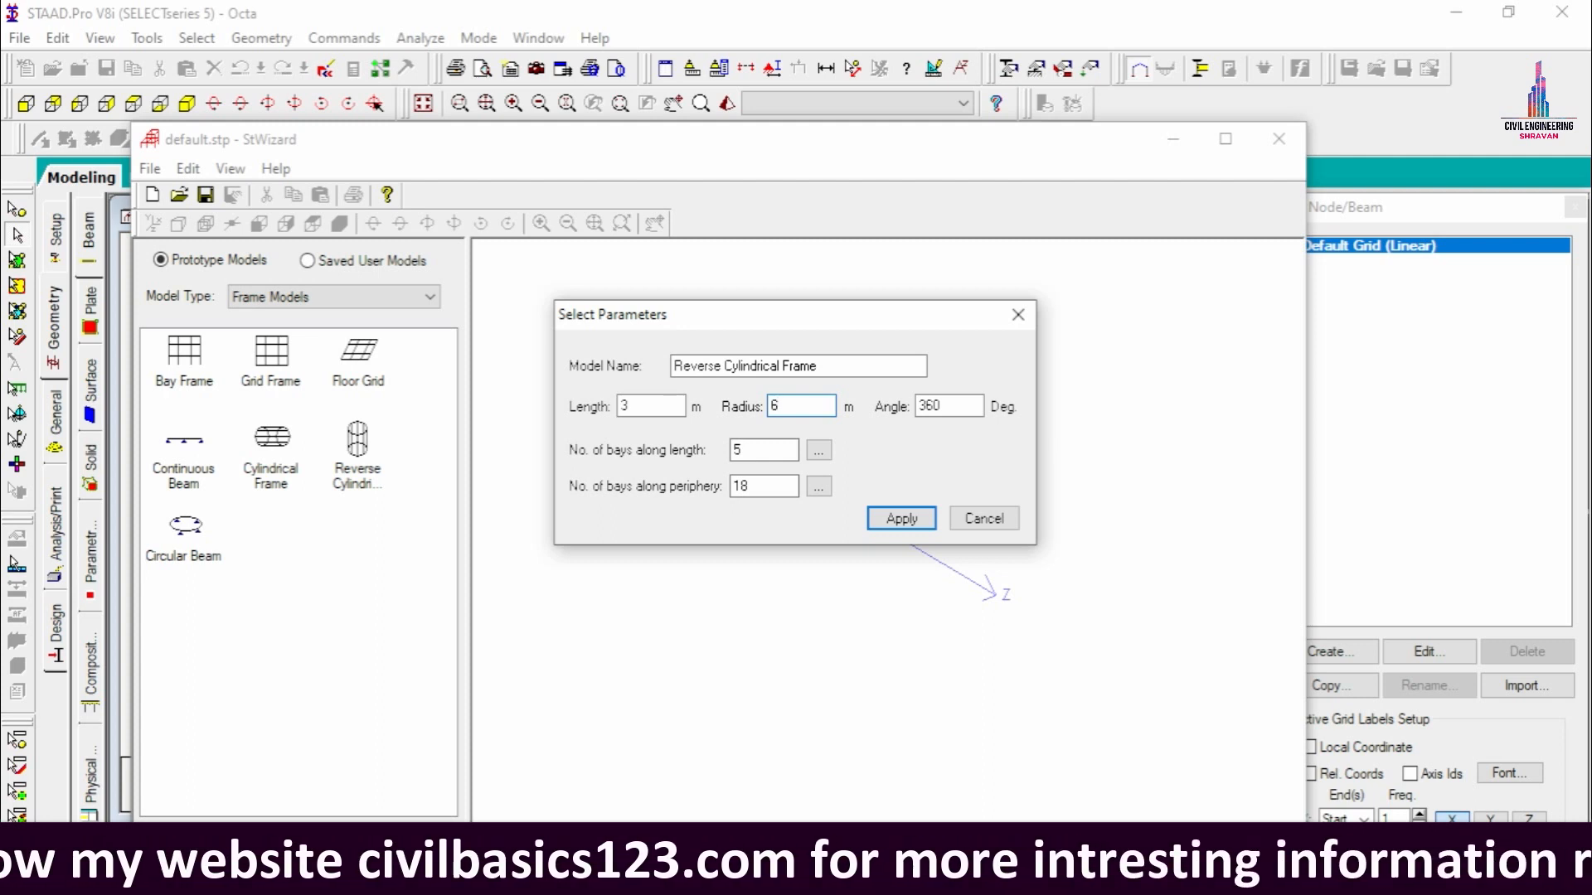
{"action": "key", "text": "Tab"}
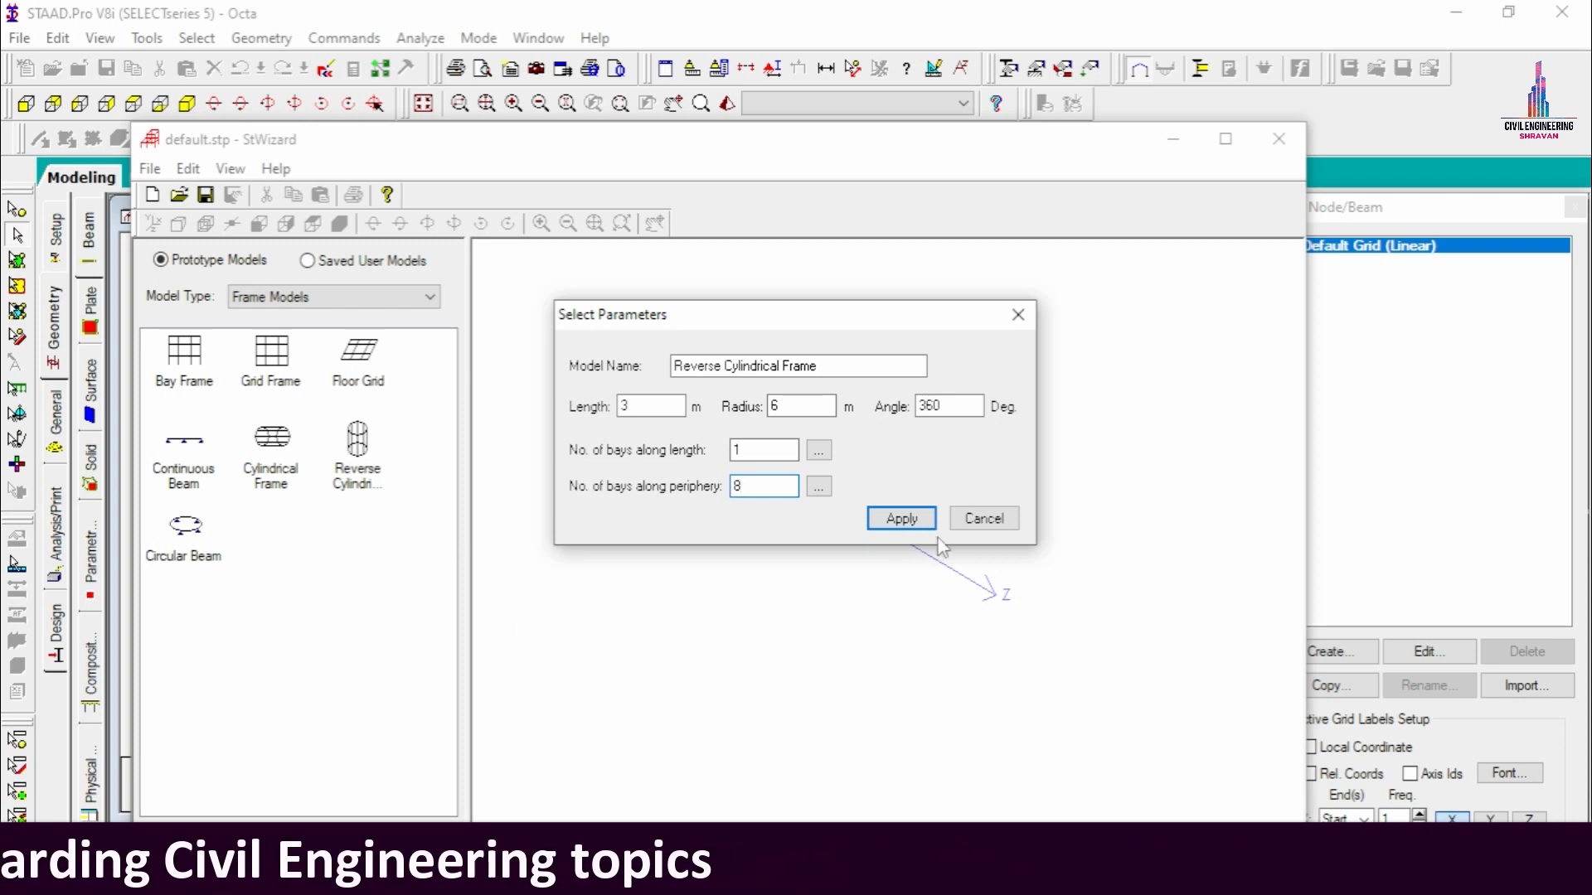
{"action": "left_click", "coordinate": [904, 519]}
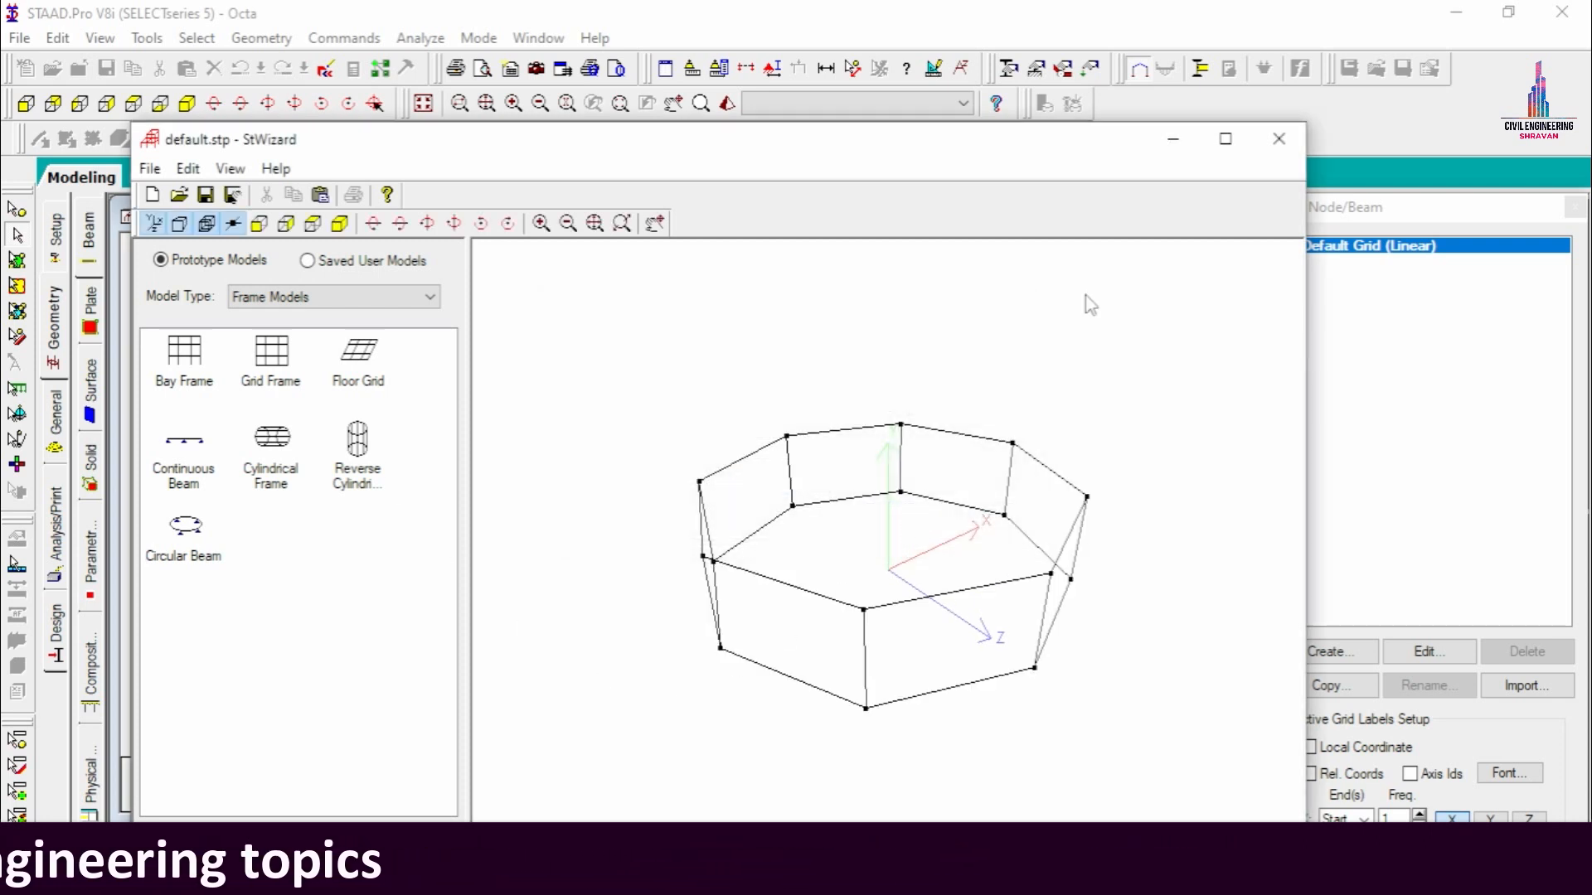
{"action": "left_click", "coordinate": [1279, 139]}
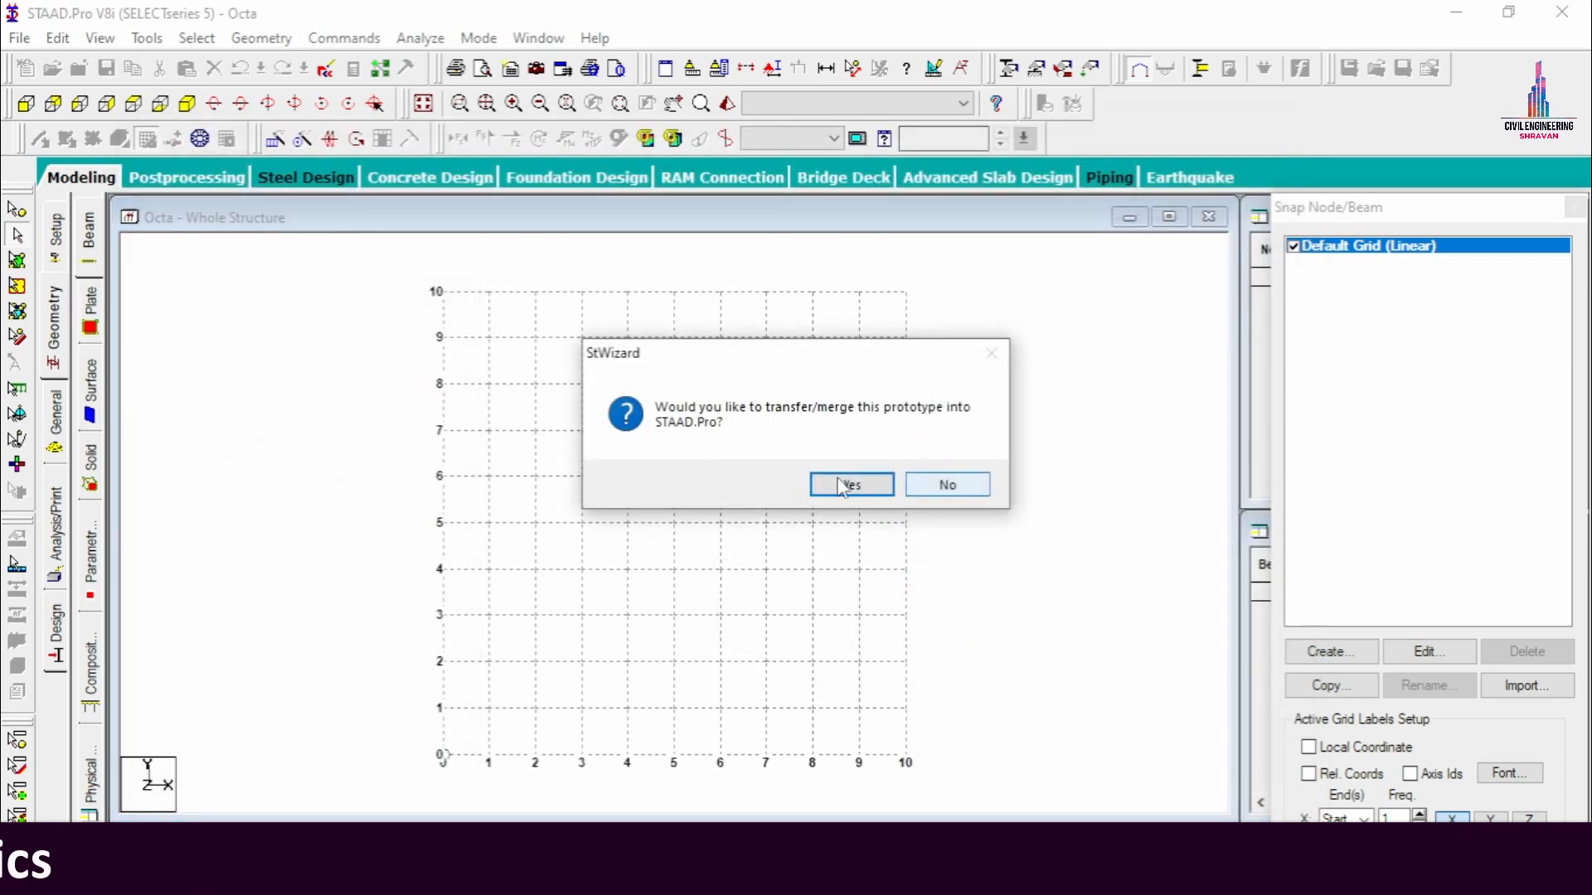
{"action": "left_click", "coordinate": [841, 486]}
{"action": "left_click", "coordinate": [910, 331]}
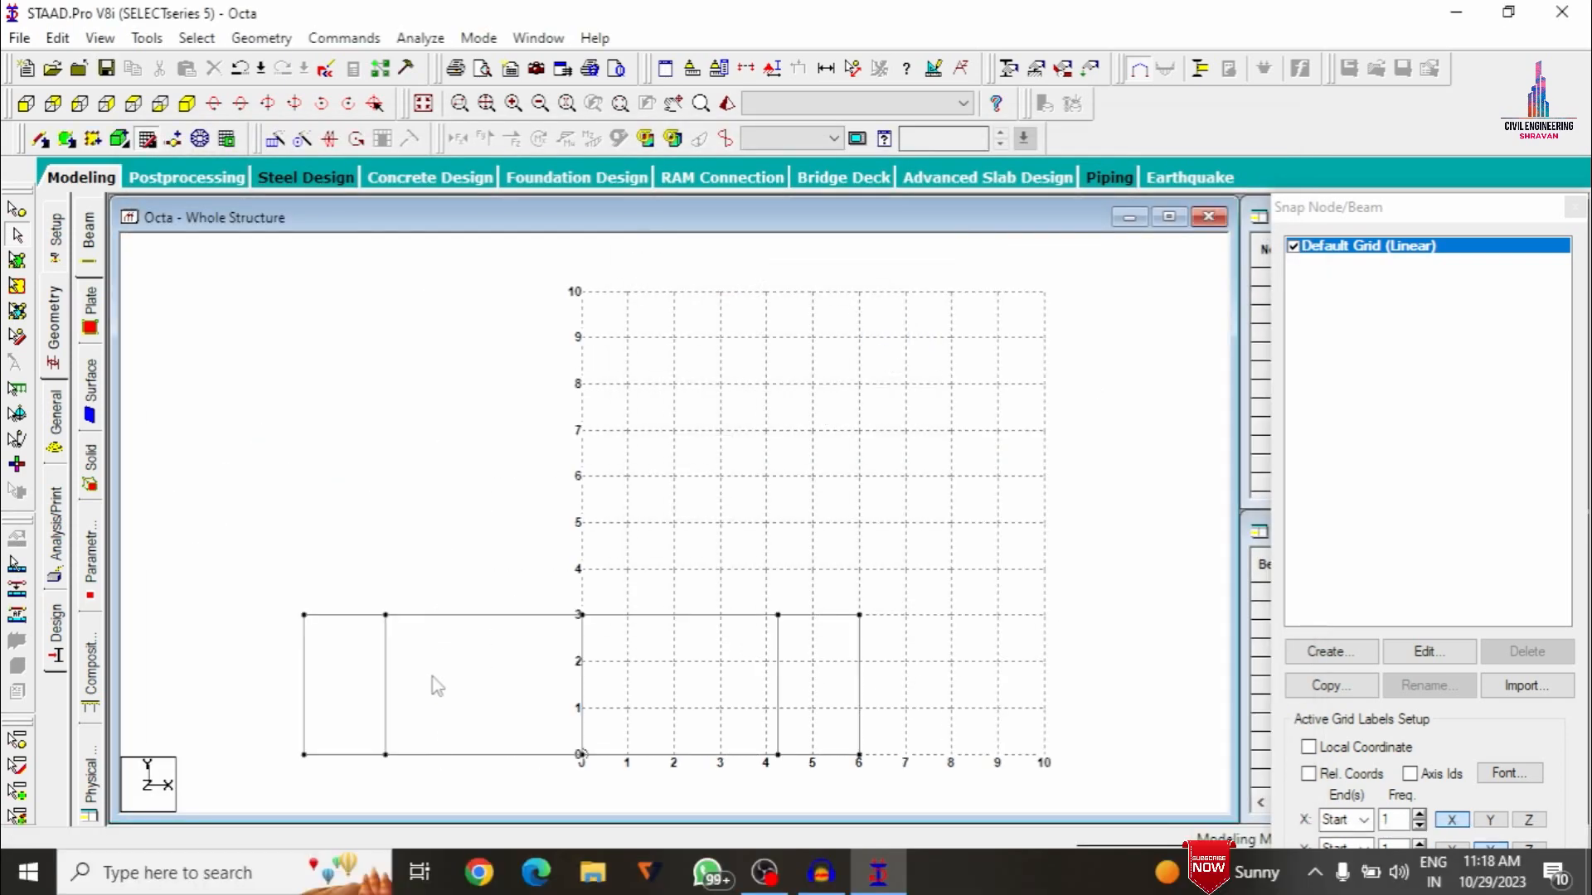
Highlight the base beams of the octagonal frame, clear the selection, hide the construction grid and show the structure in plan view
{"action": "left_click_drag", "start_coordinate": [262, 747], "coordinate": [881, 768]}
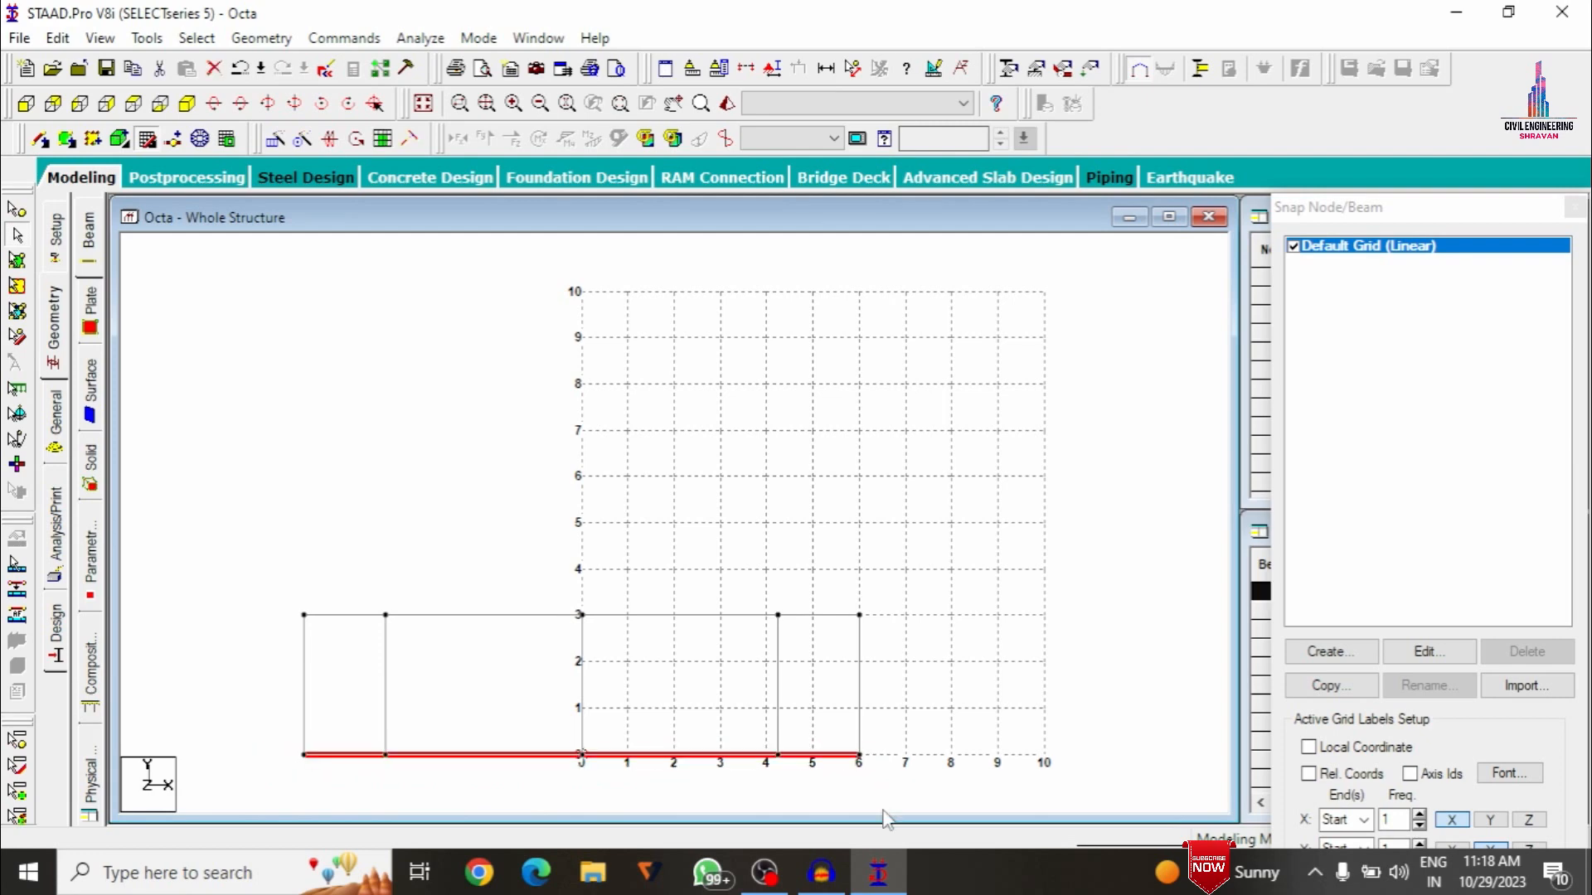
{"action": "left_click", "coordinate": [741, 393]}
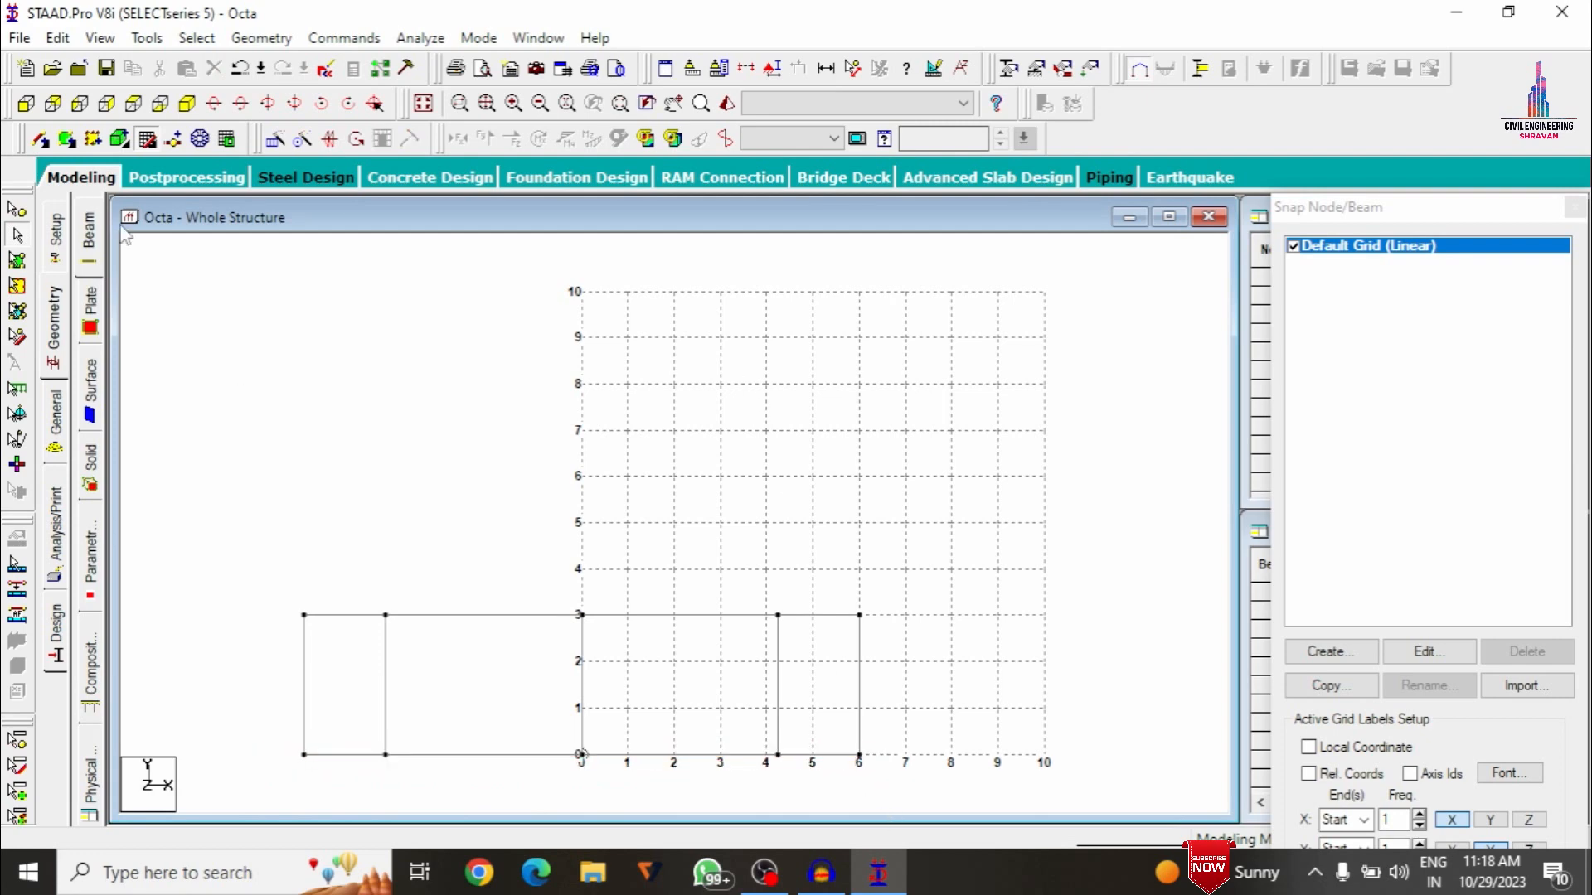
{"action": "left_click", "coordinate": [170, 141]}
{"action": "left_click", "coordinate": [135, 106]}
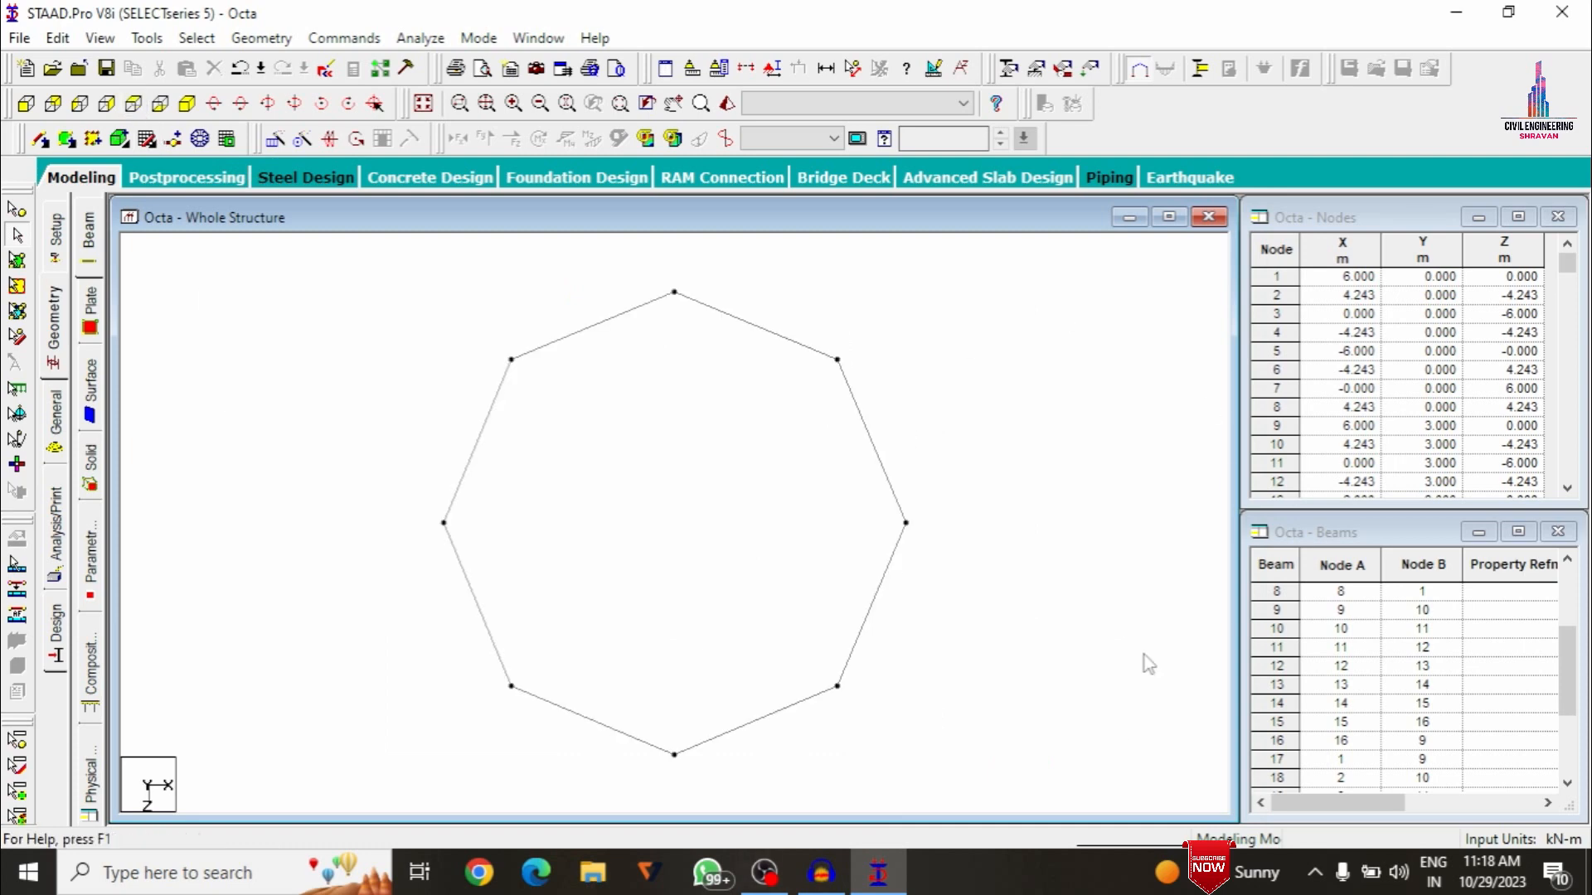
Run the Structure Wizard again and choose Frame Models as the model type for a second frame
{"action": "left_click", "coordinate": [261, 38]}
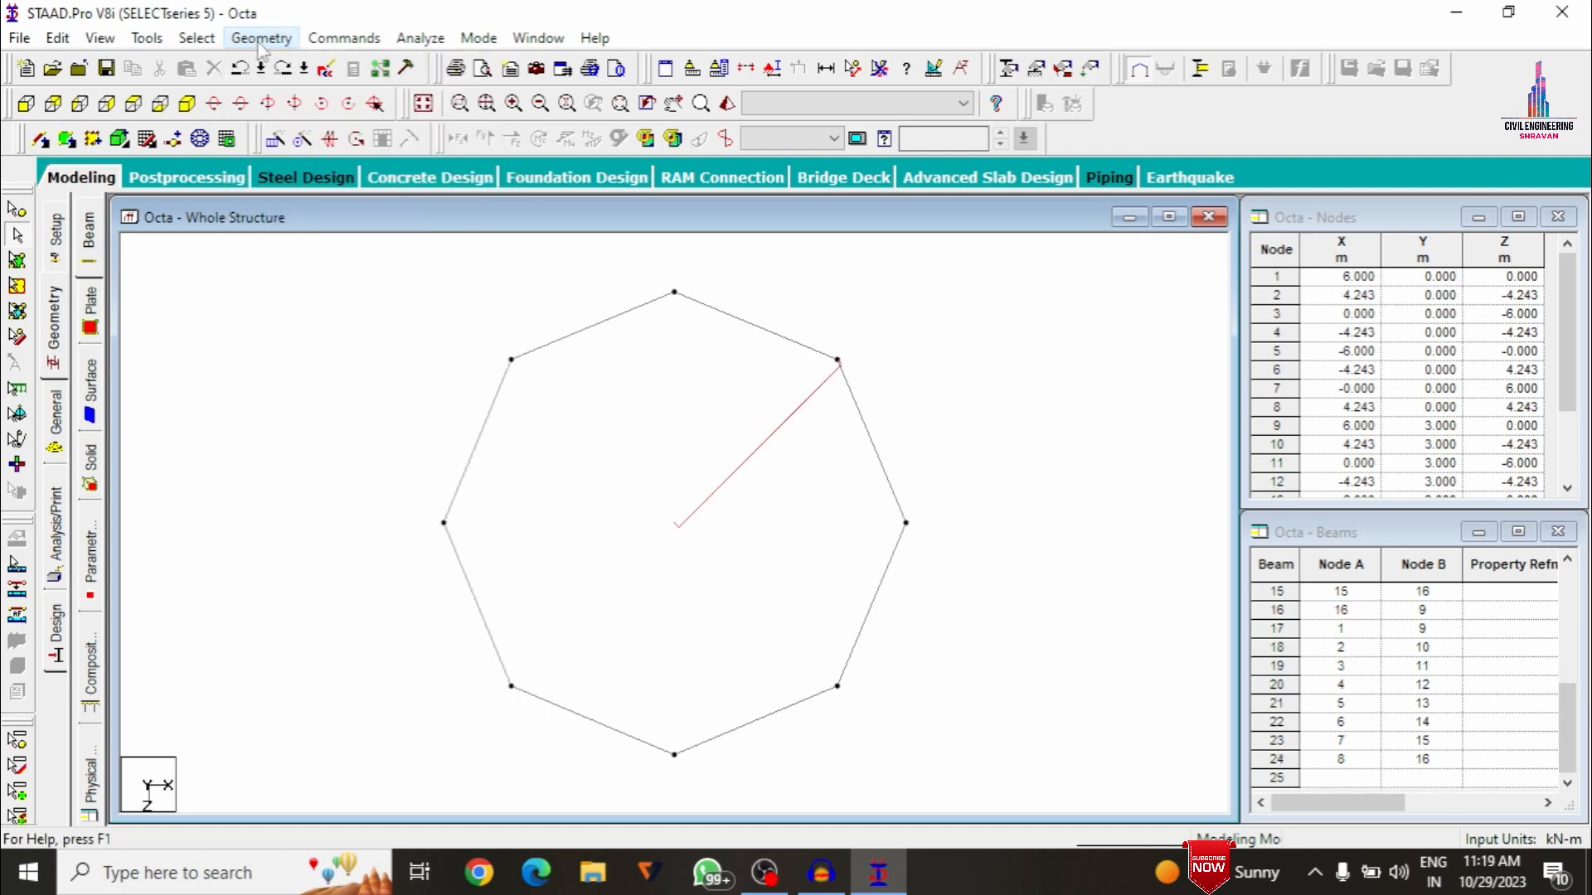
{"action": "left_click", "coordinate": [259, 39]}
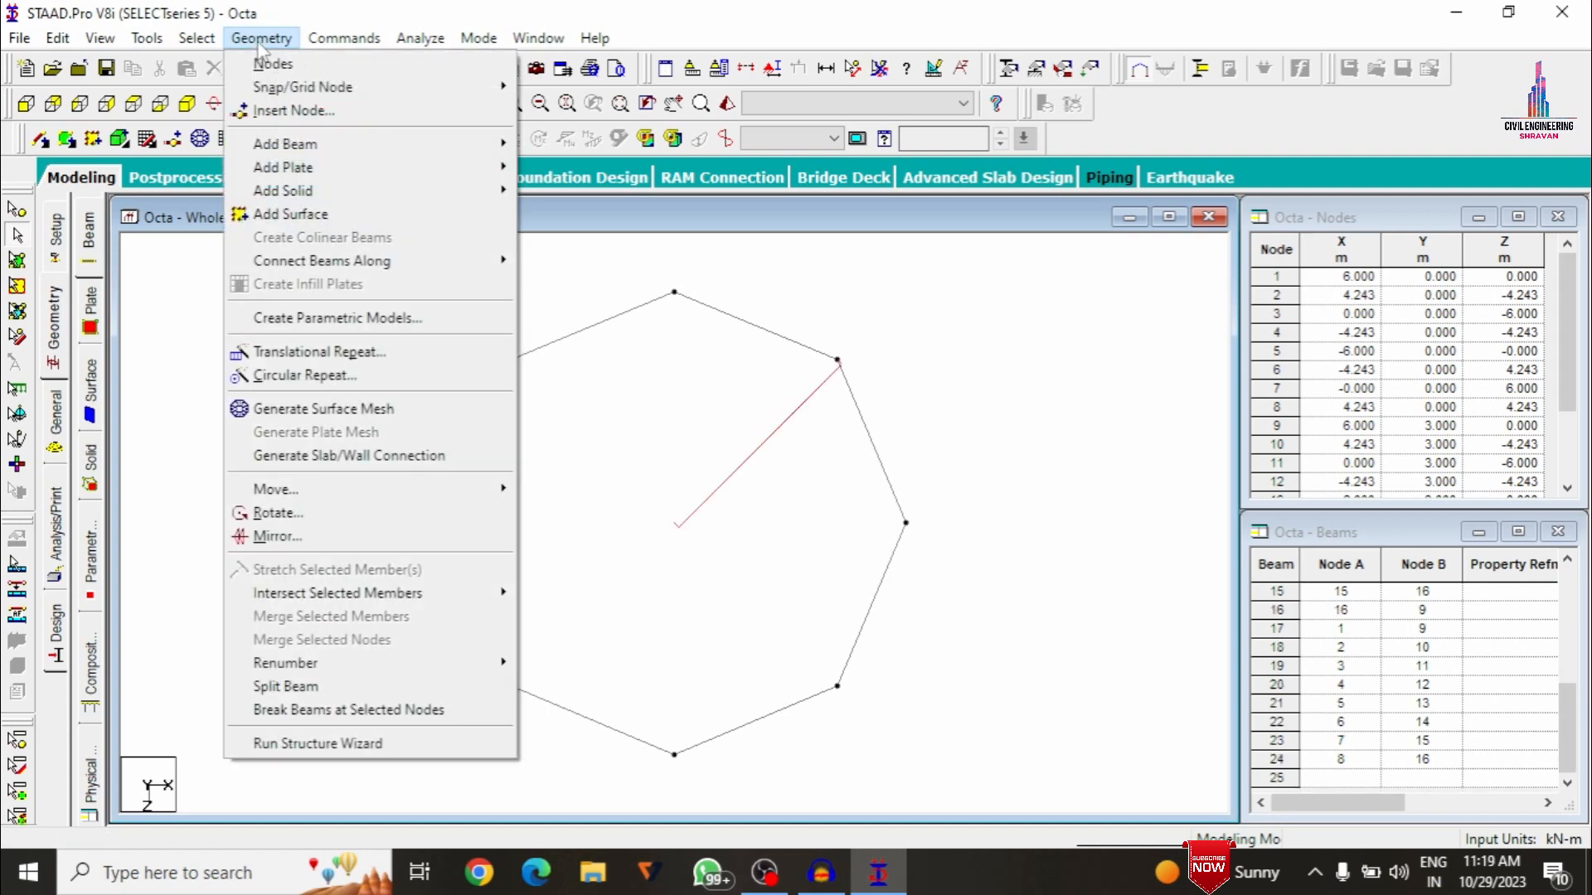
{"action": "left_click", "coordinate": [282, 750]}
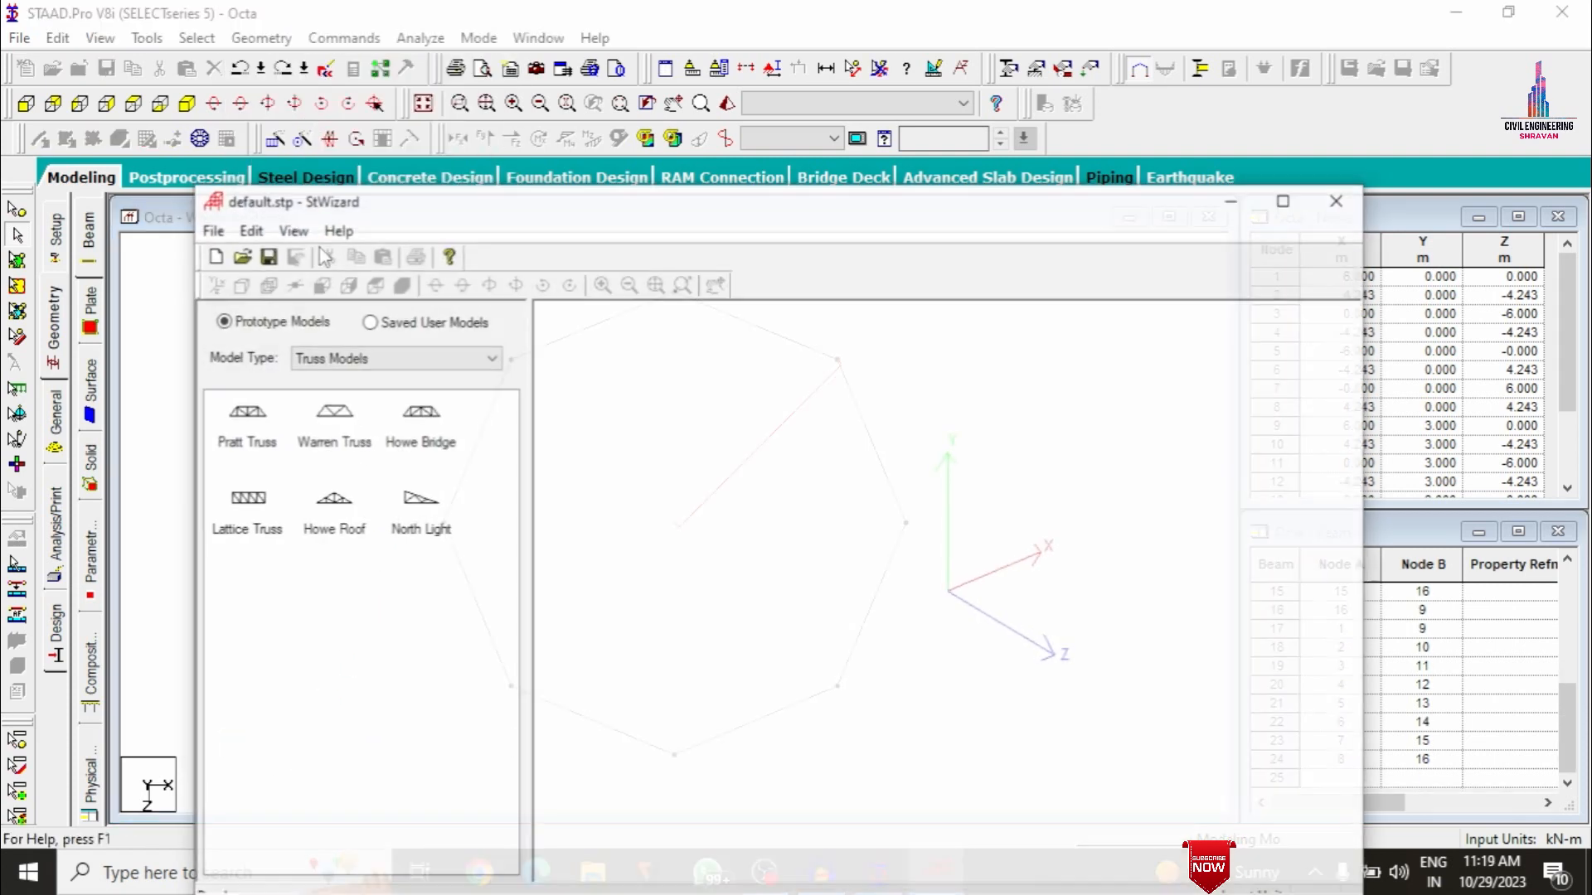
{"action": "left_click", "coordinate": [317, 358]}
{"action": "left_click", "coordinate": [315, 395]}
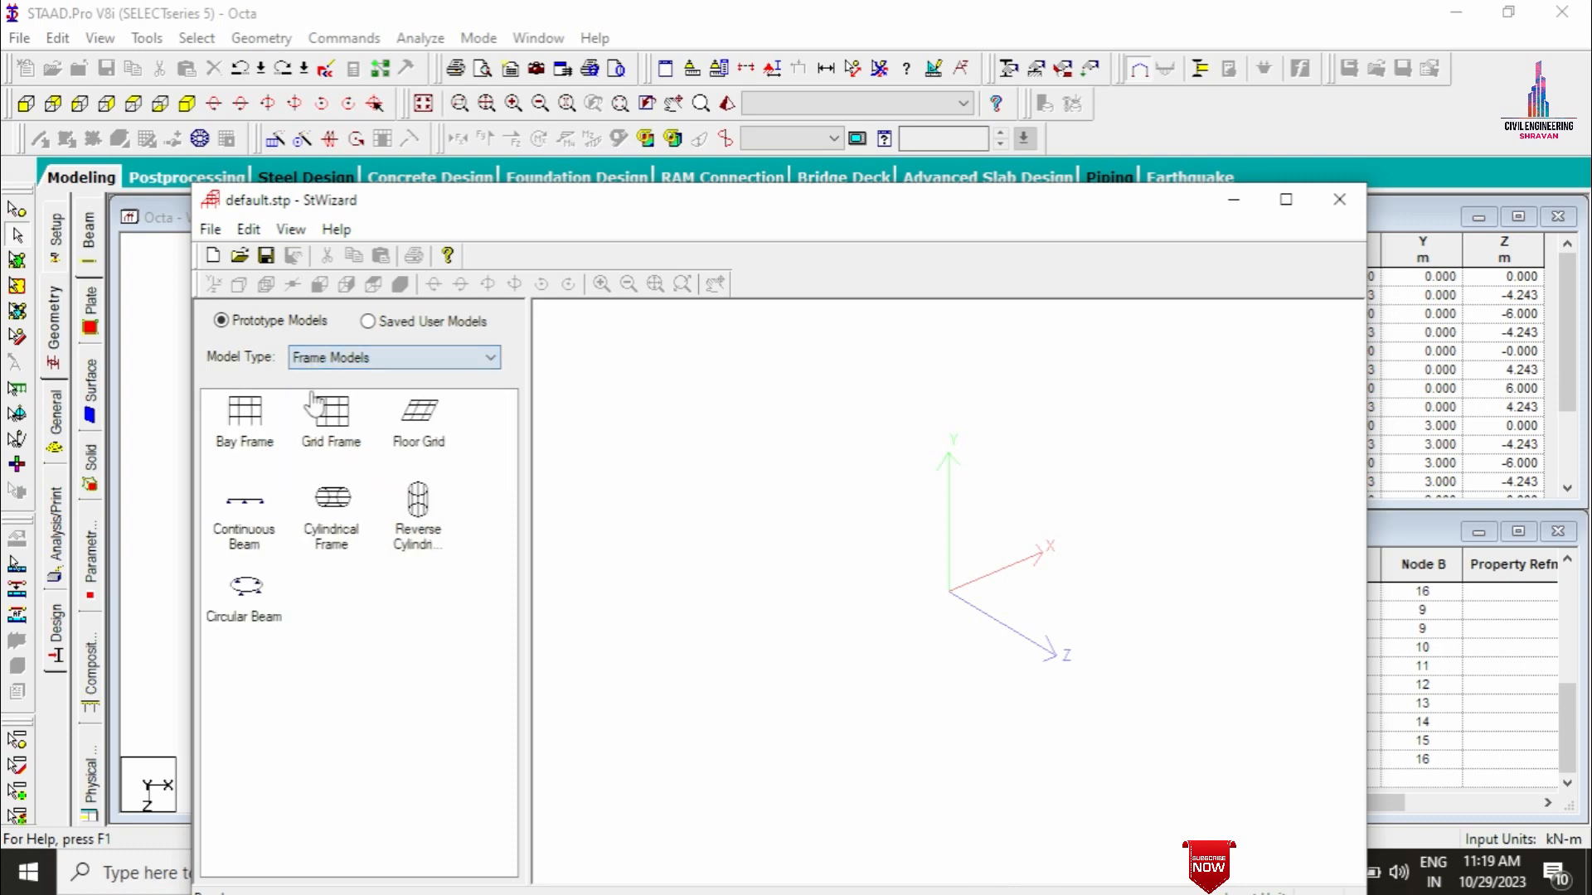
Generate a second Reverse Cylindrical Frame, 3 m long with a 10 m radius, 1 bay along the length and 8 along the periphery, and merge it
{"action": "double_click", "coordinate": [429, 537]}
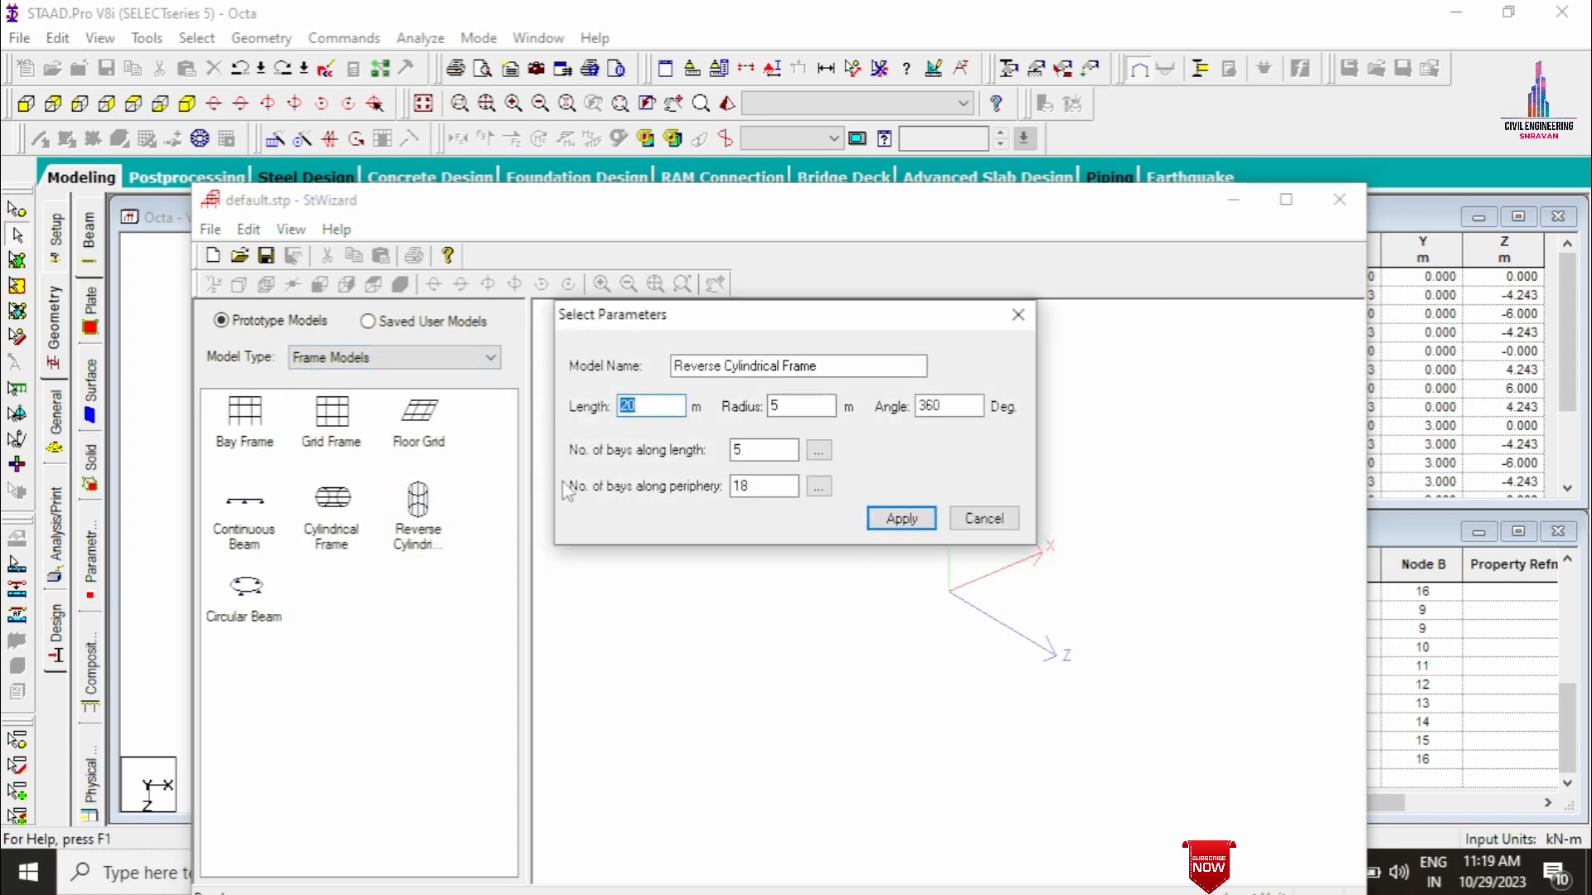
{"action": "key", "text": "Tab"}
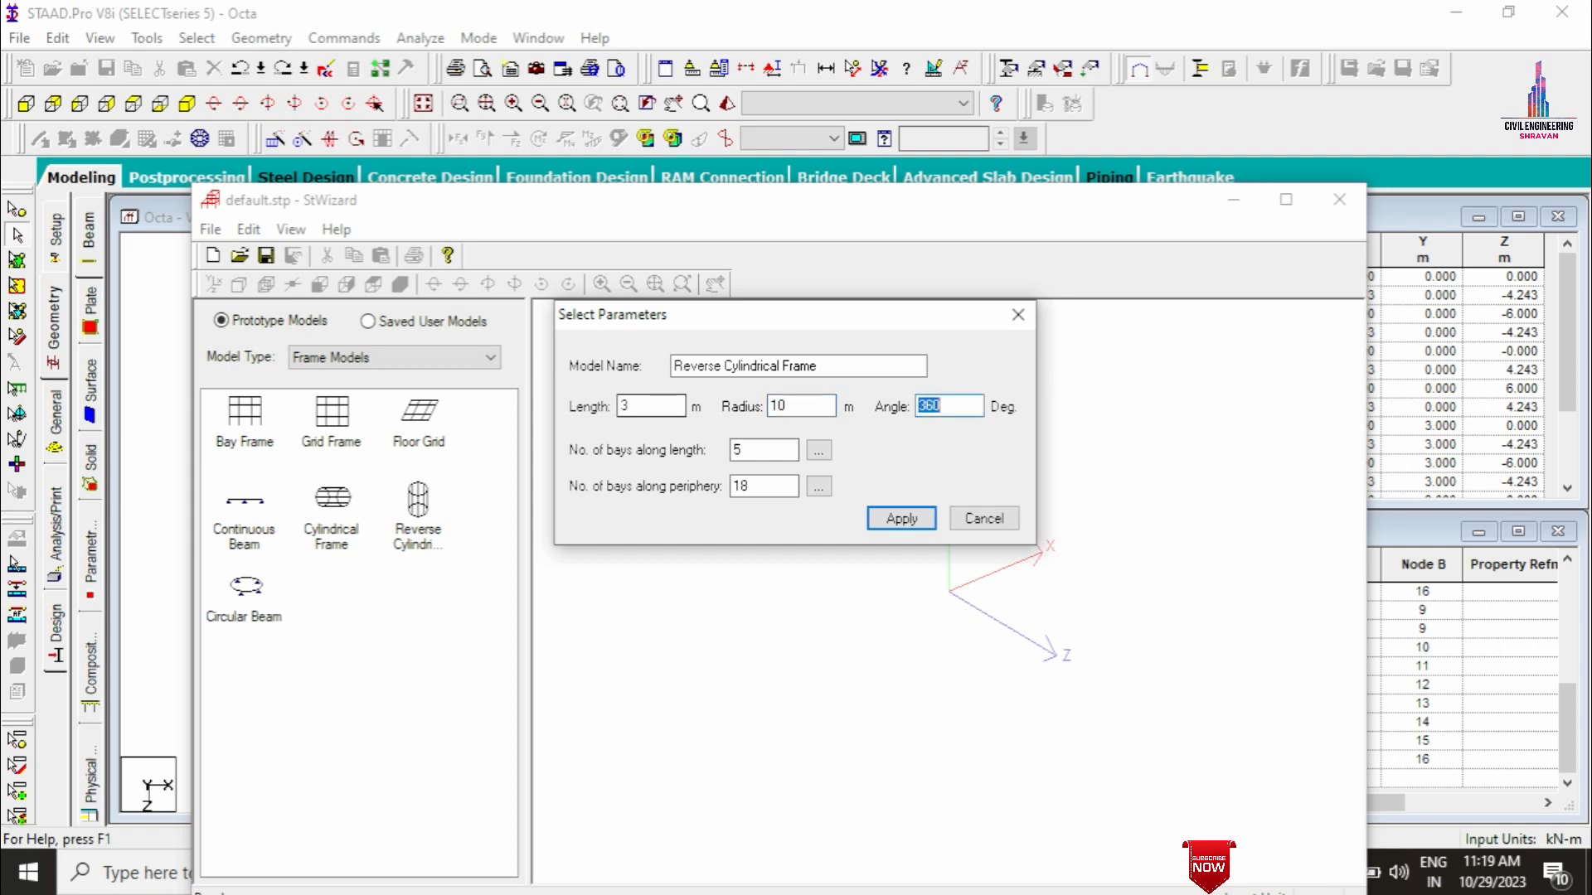
{"action": "key", "text": "Tab"}
{"action": "key", "text": "Return"}
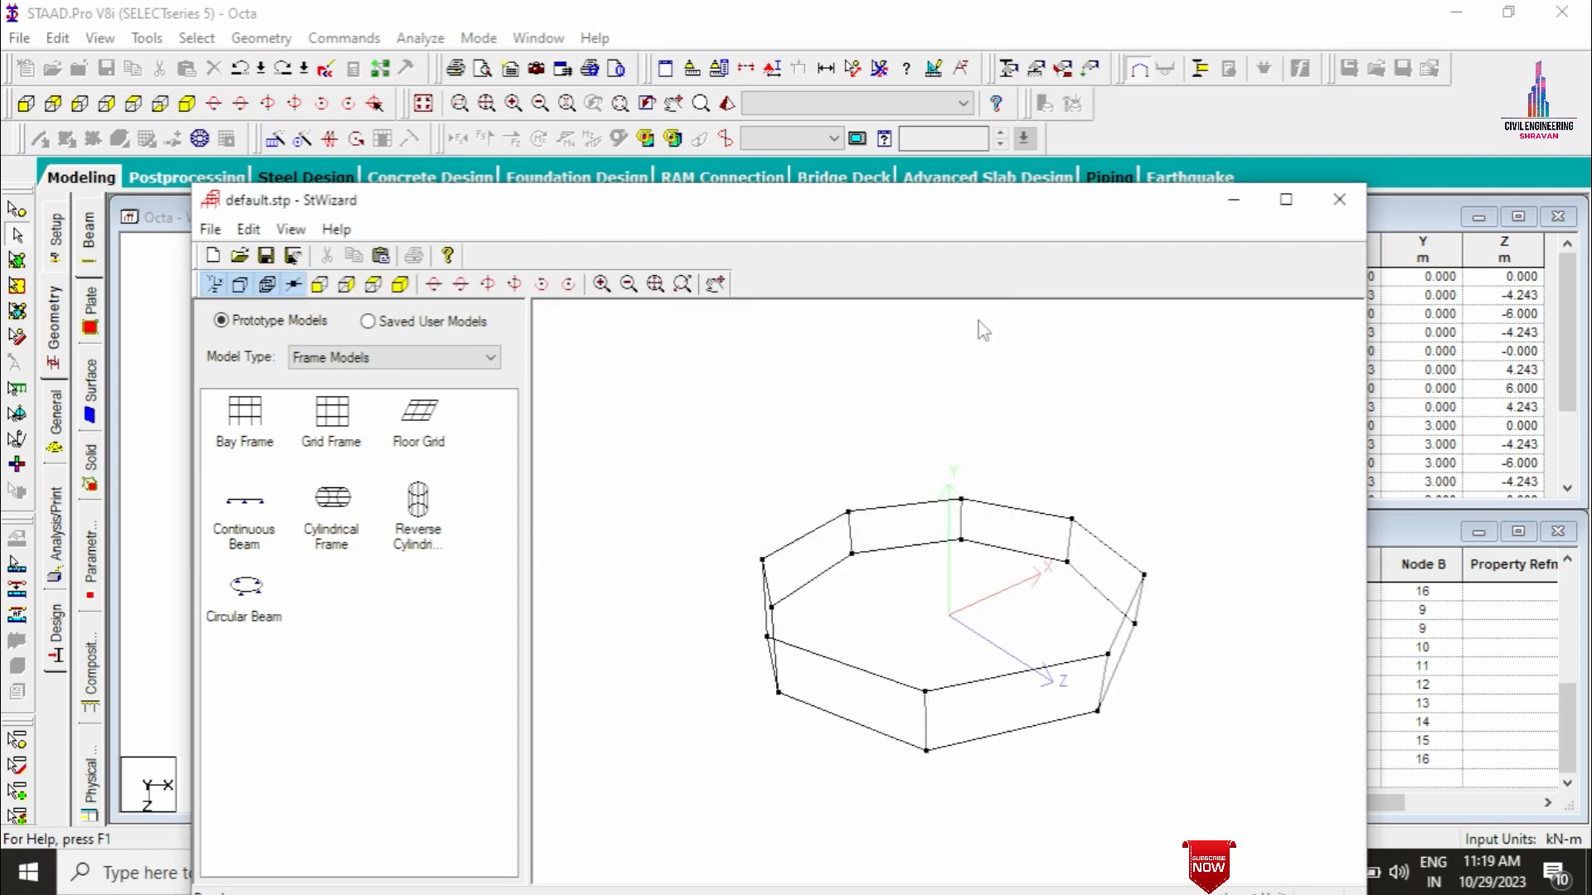
{"action": "left_click", "coordinate": [1338, 199]}
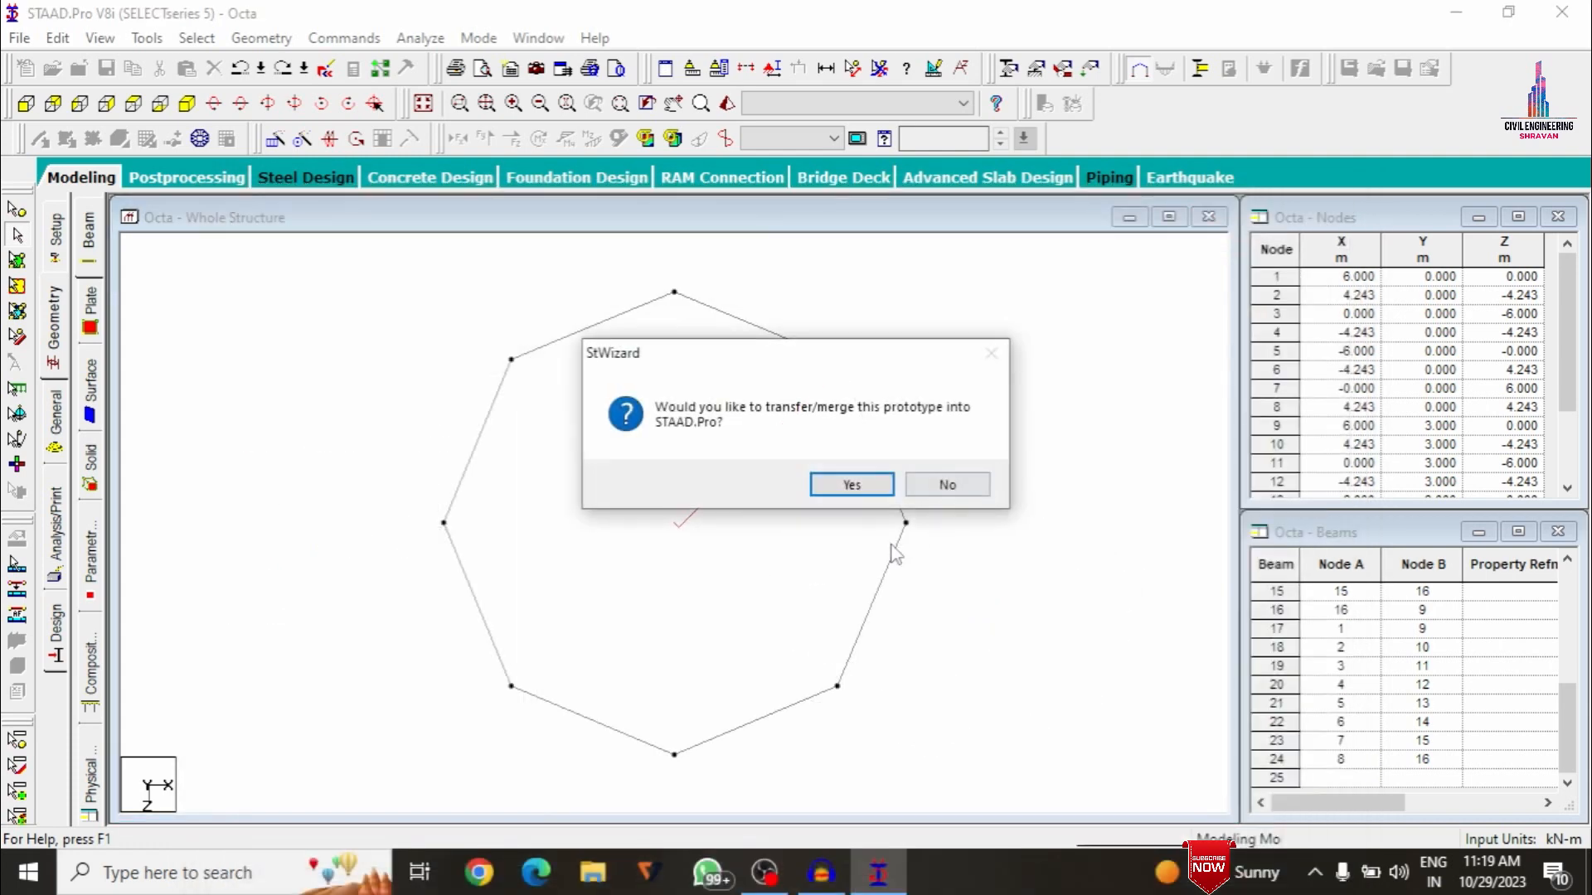
{"action": "left_click", "coordinate": [852, 486]}
{"action": "left_click", "coordinate": [901, 334]}
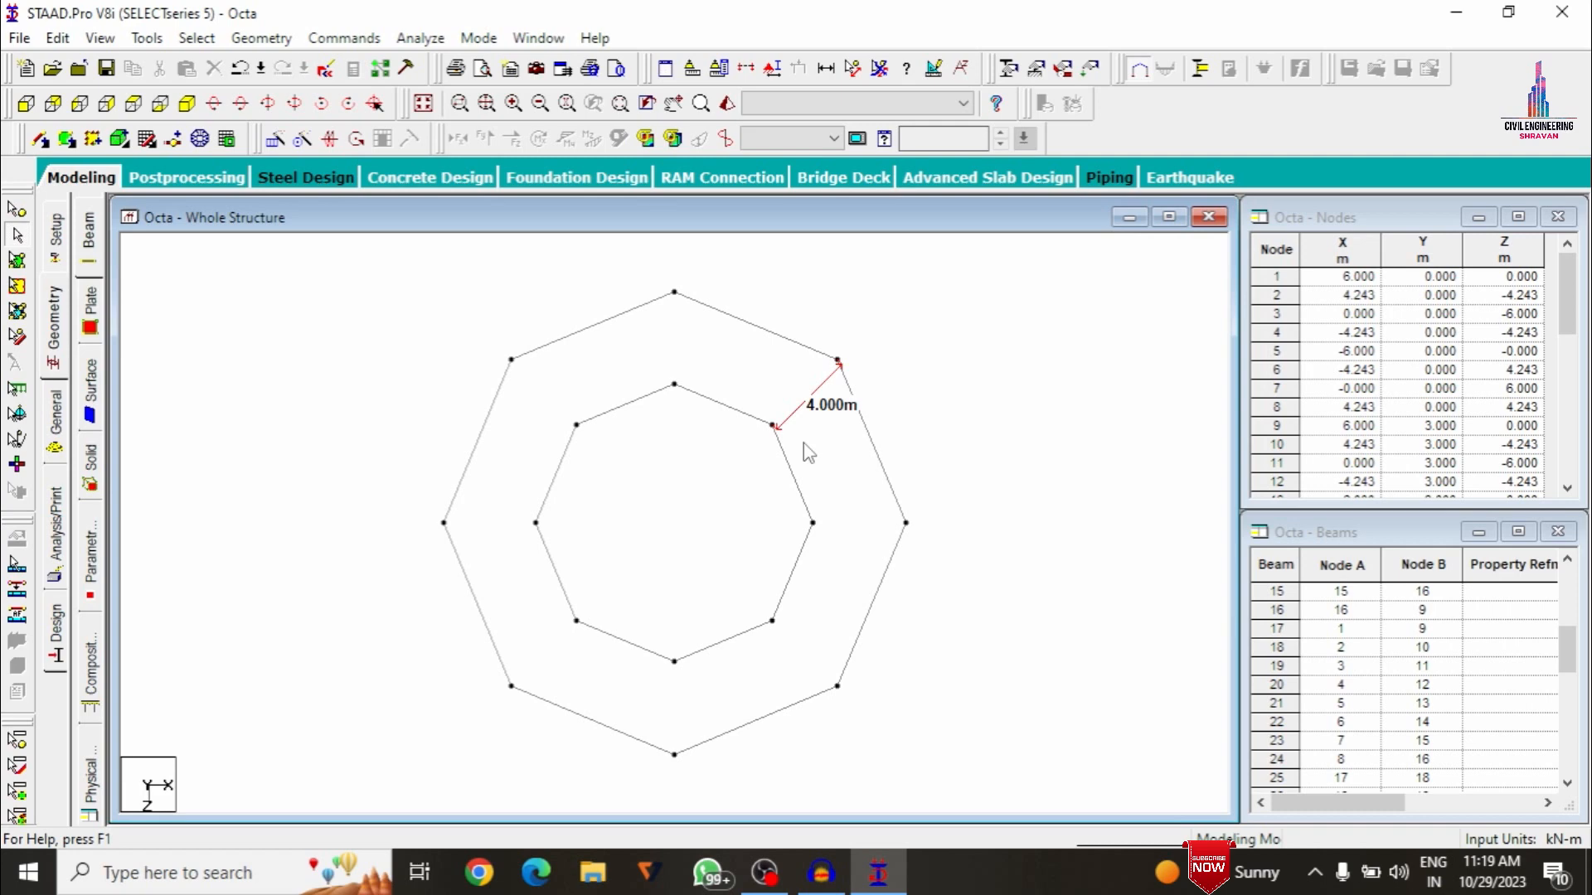
Generate a third, larger Reverse Cylindrical Frame, 3 m long with 1 bay along the length and 8 along the periphery, and merge it at zero offset
{"action": "left_click", "coordinate": [244, 42]}
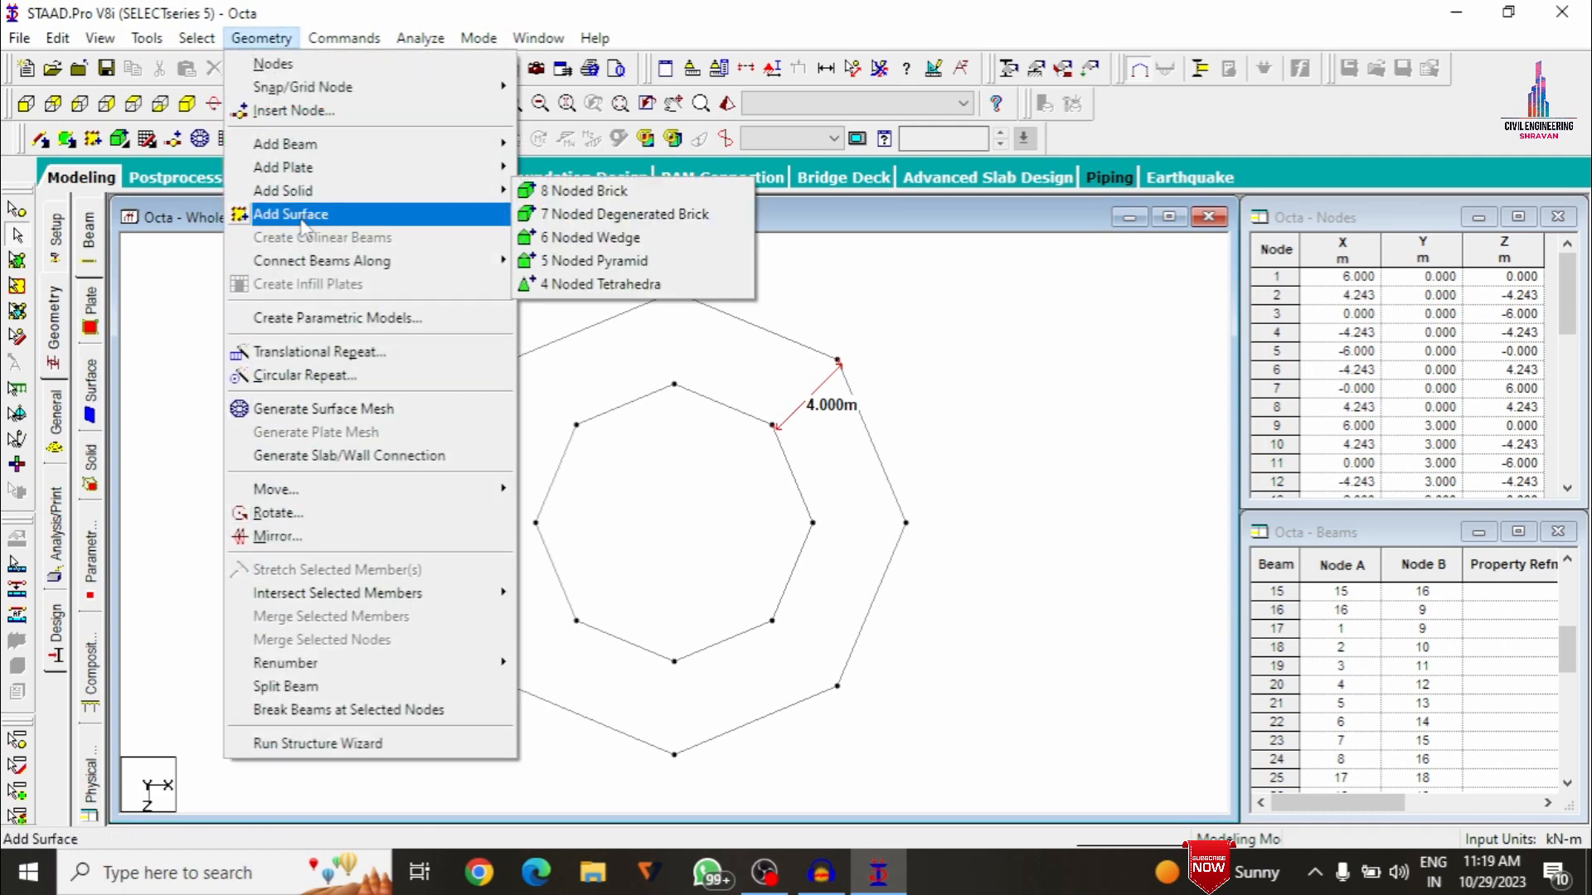
{"action": "left_click", "coordinate": [348, 744]}
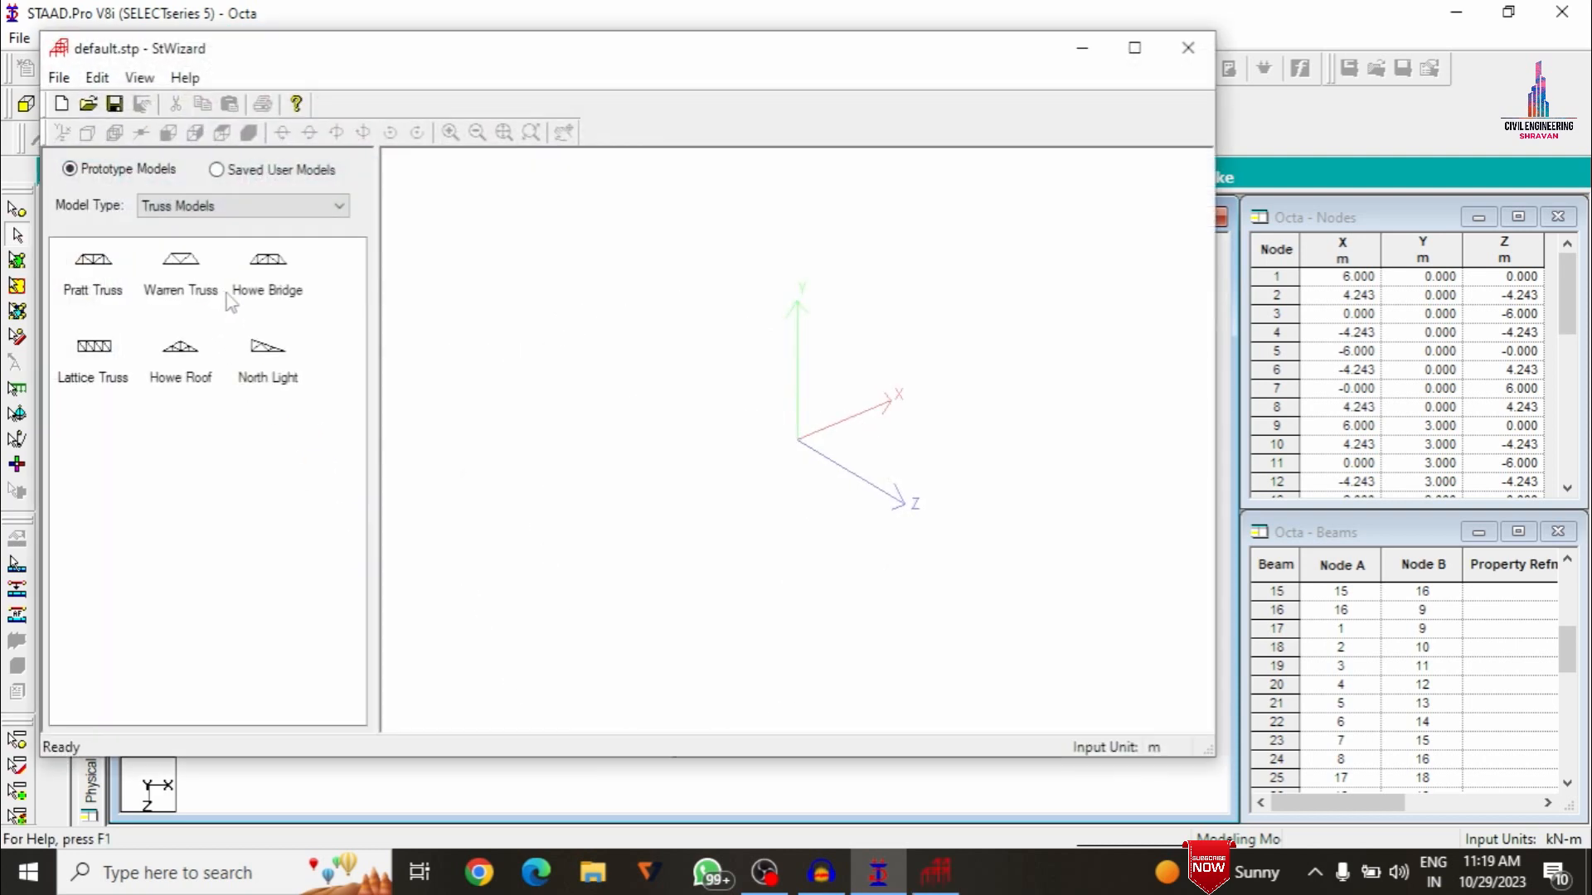
{"action": "left_click", "coordinate": [228, 207]}
{"action": "left_click", "coordinate": [199, 247]}
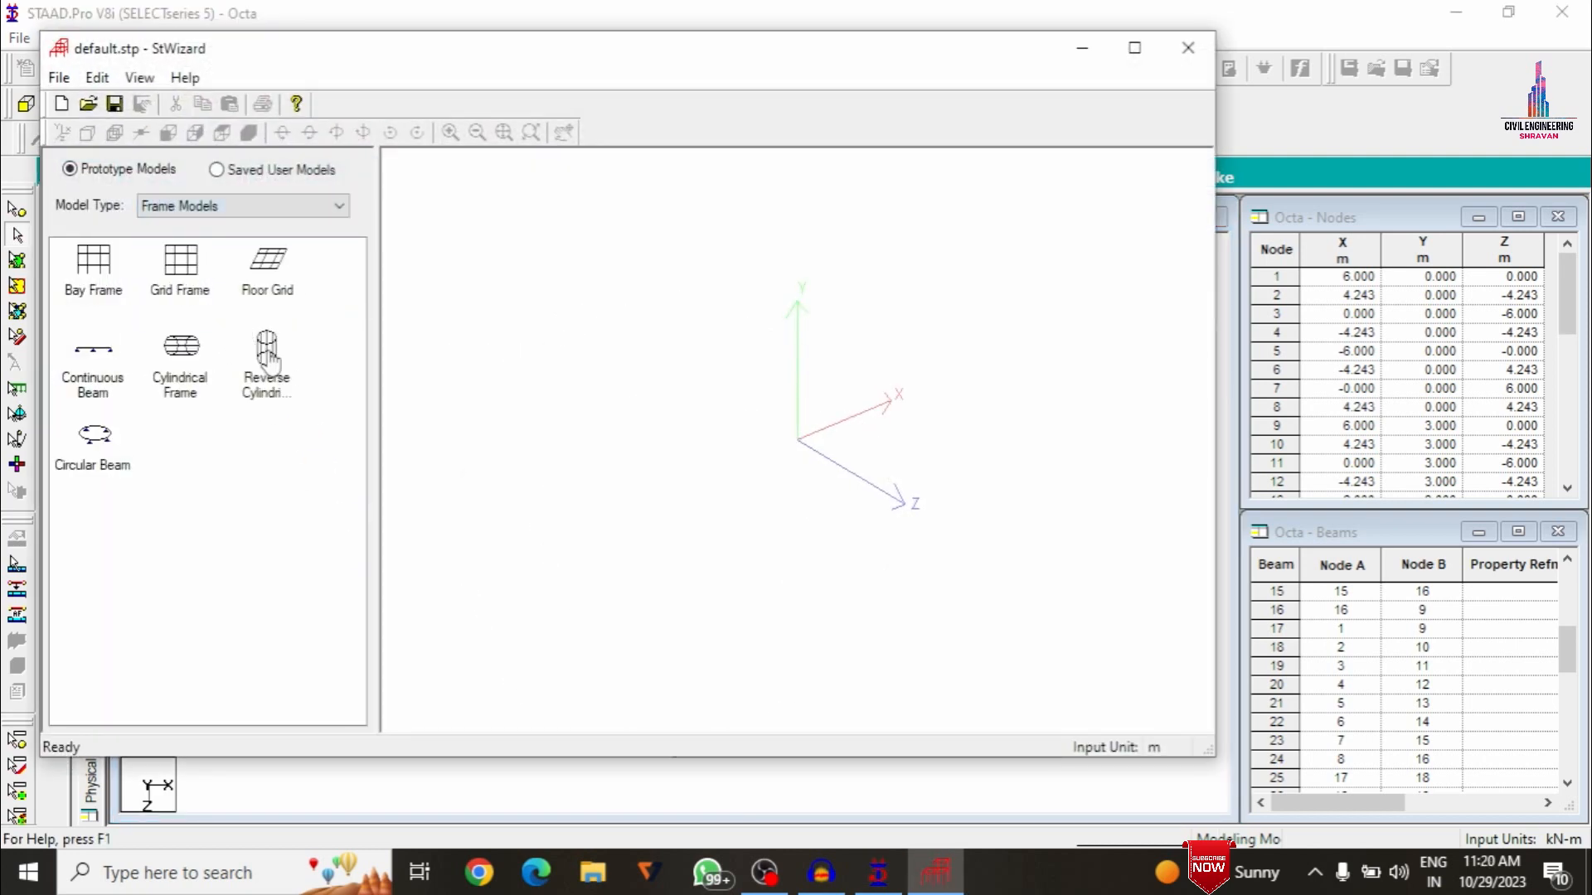
{"action": "left_click_drag", "start_coordinate": [266, 348], "coordinate": [575, 443]}
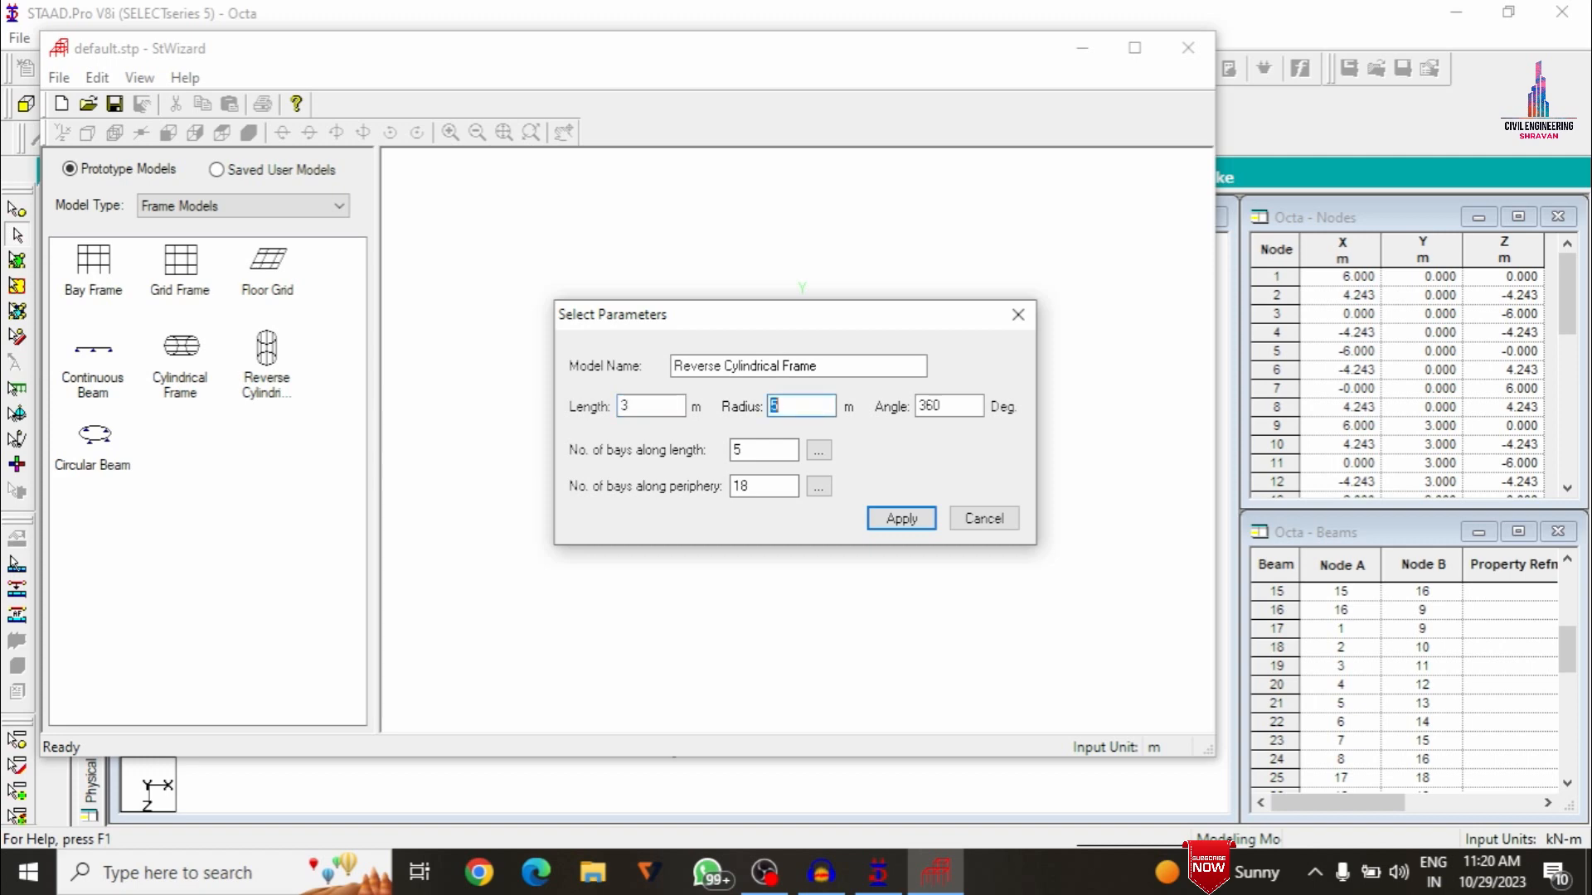
{"action": "key", "text": "Tab"}
{"action": "key", "text": "Return"}
{"action": "left_click", "coordinate": [1188, 48]}
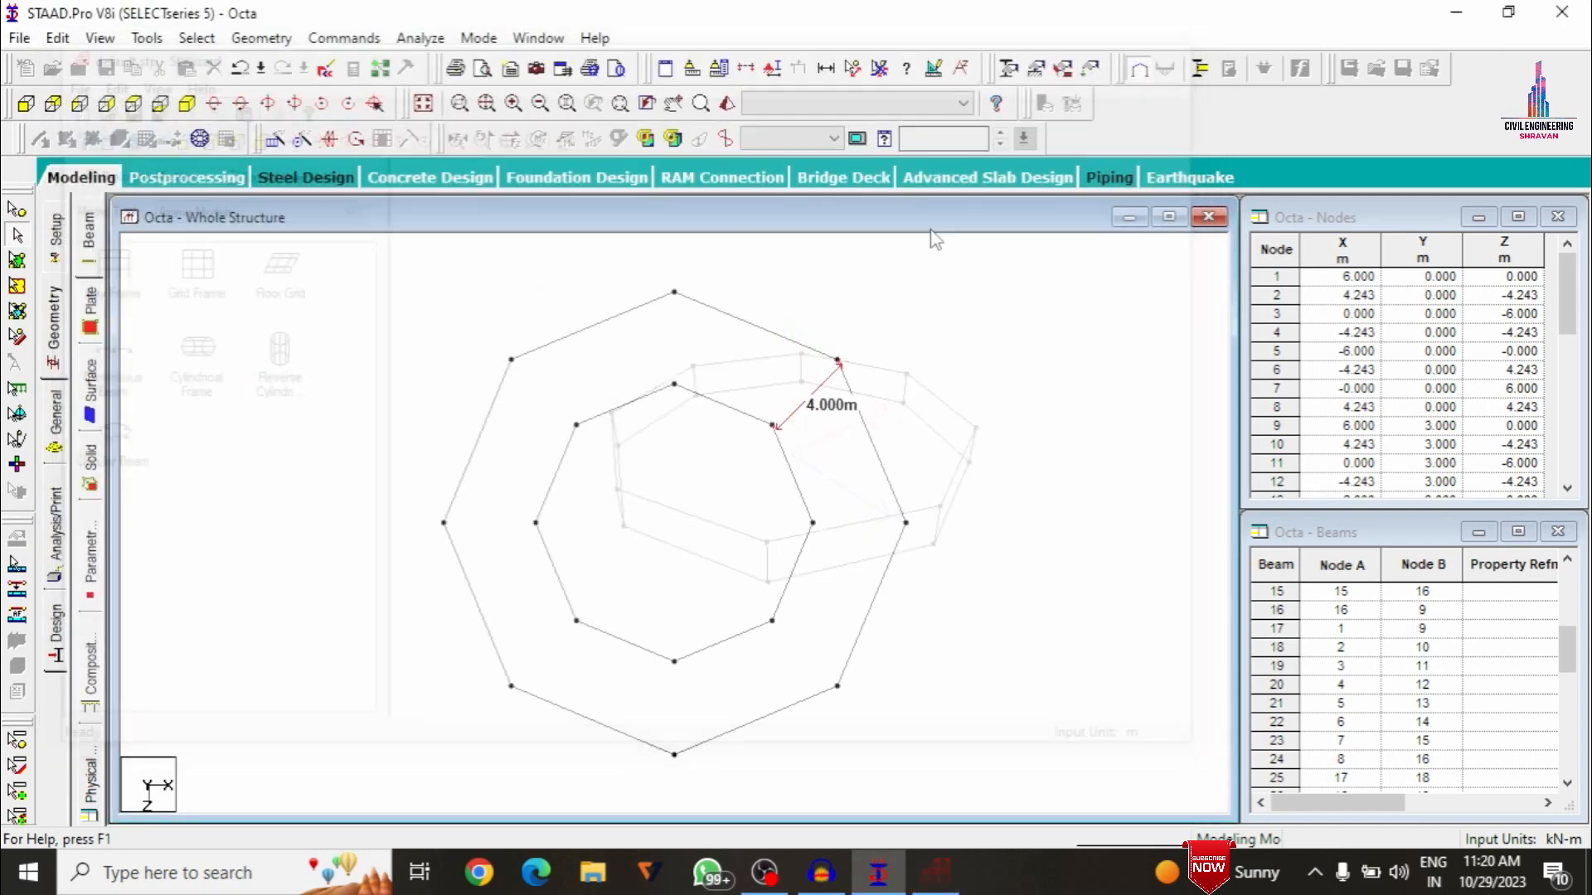
{"action": "left_click", "coordinate": [852, 481]}
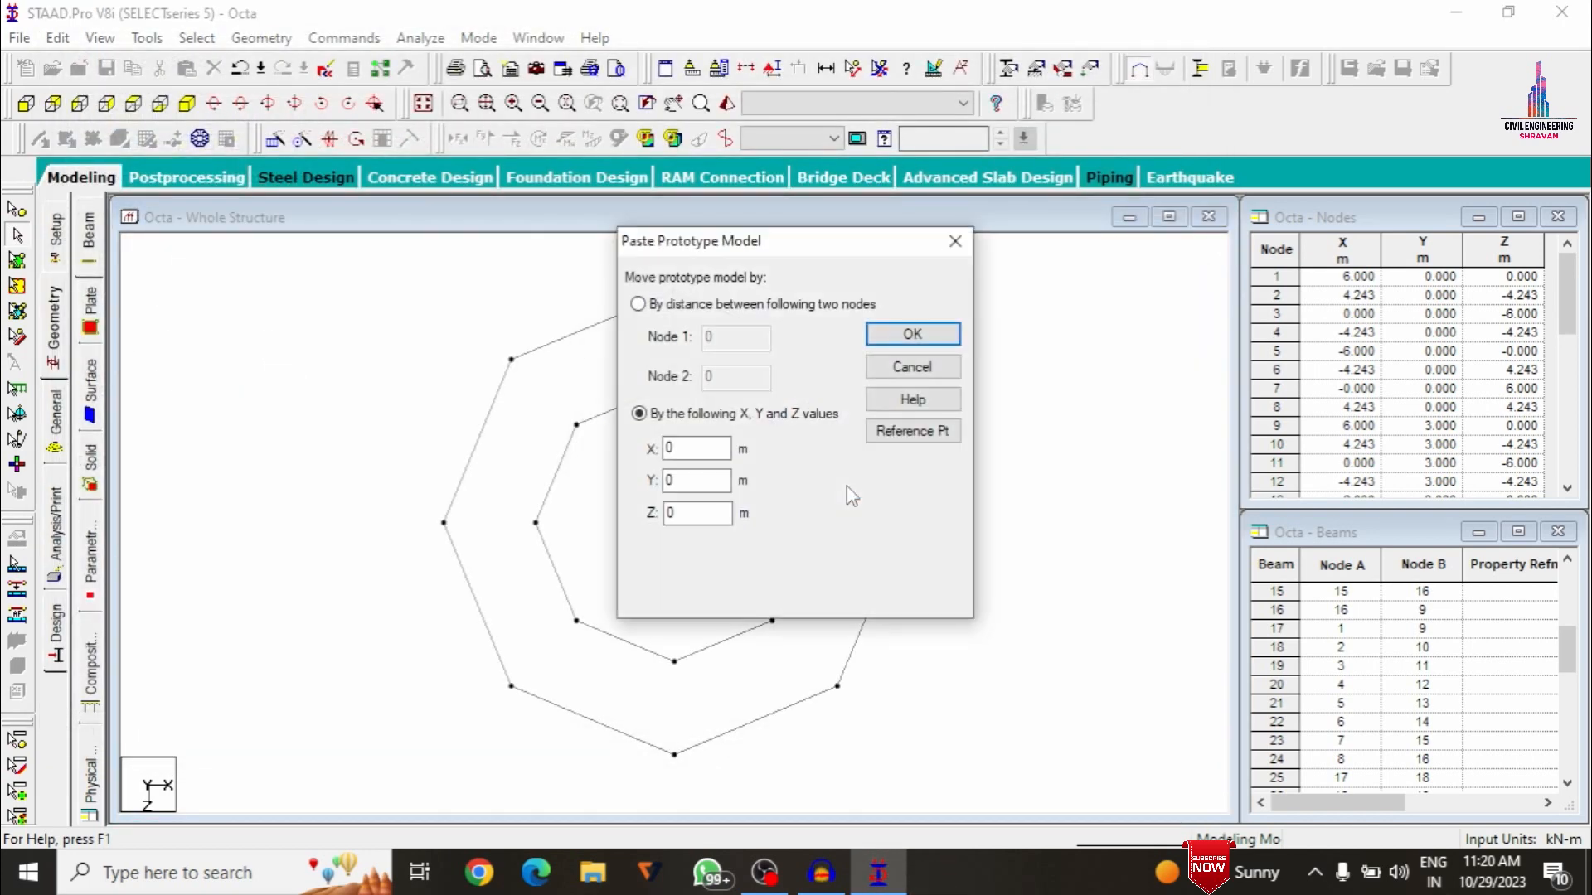
{"action": "left_click", "coordinate": [911, 333]}
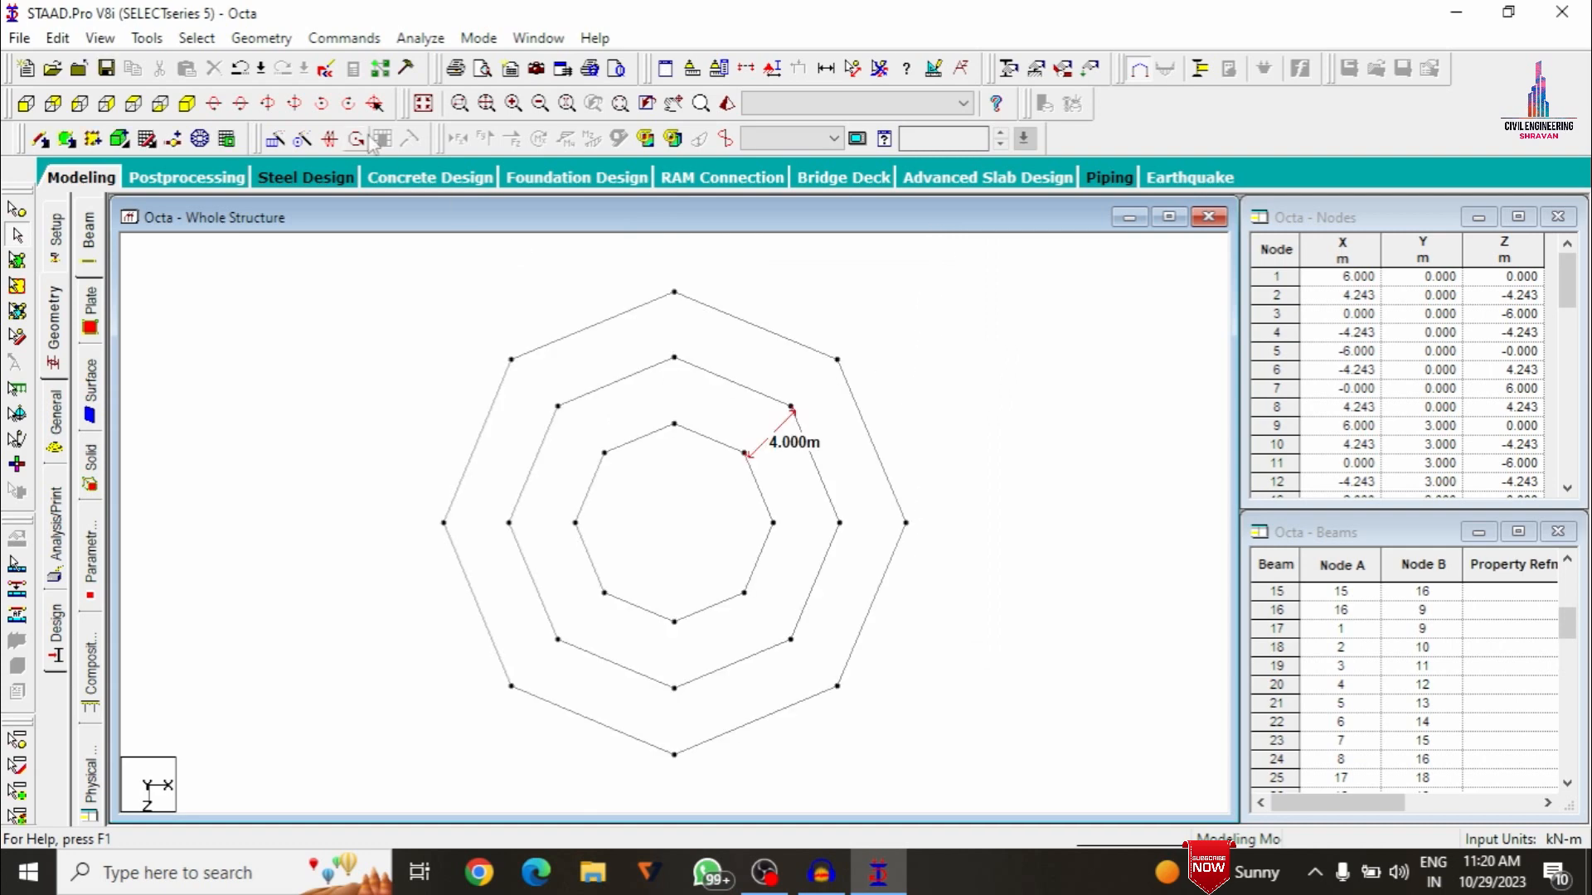
Generate a fourth Reverse Cylindrical Frame, 3 m long with an 18 m radius, 1 bay along the length and 8 along the periphery, and merge it
{"action": "left_click", "coordinate": [261, 38]}
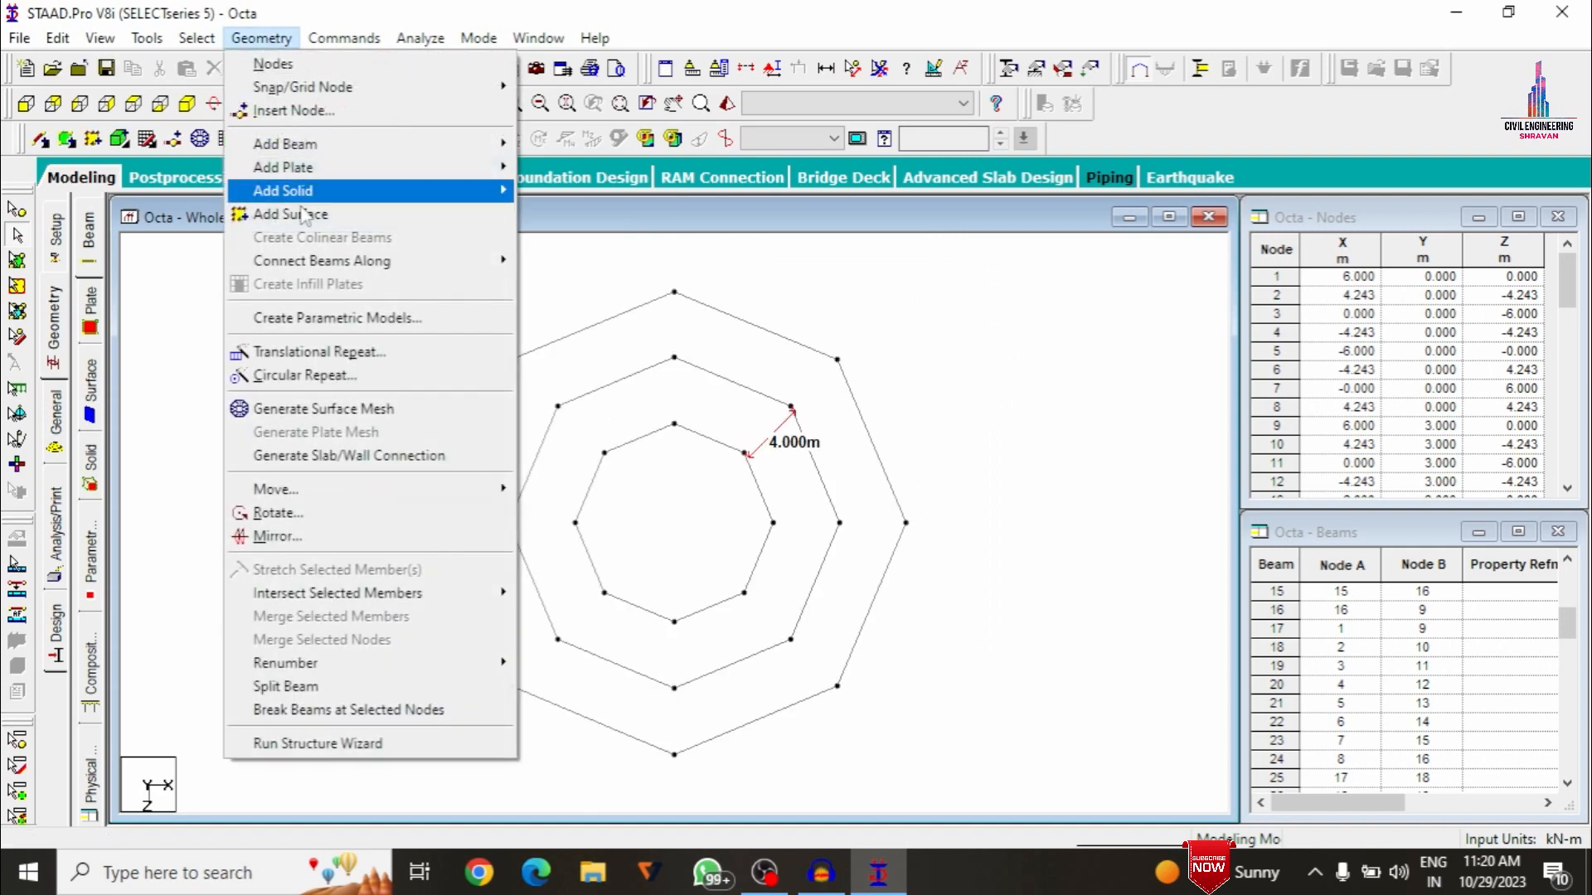
{"action": "left_click", "coordinate": [313, 744]}
{"action": "left_click", "coordinate": [277, 234]}
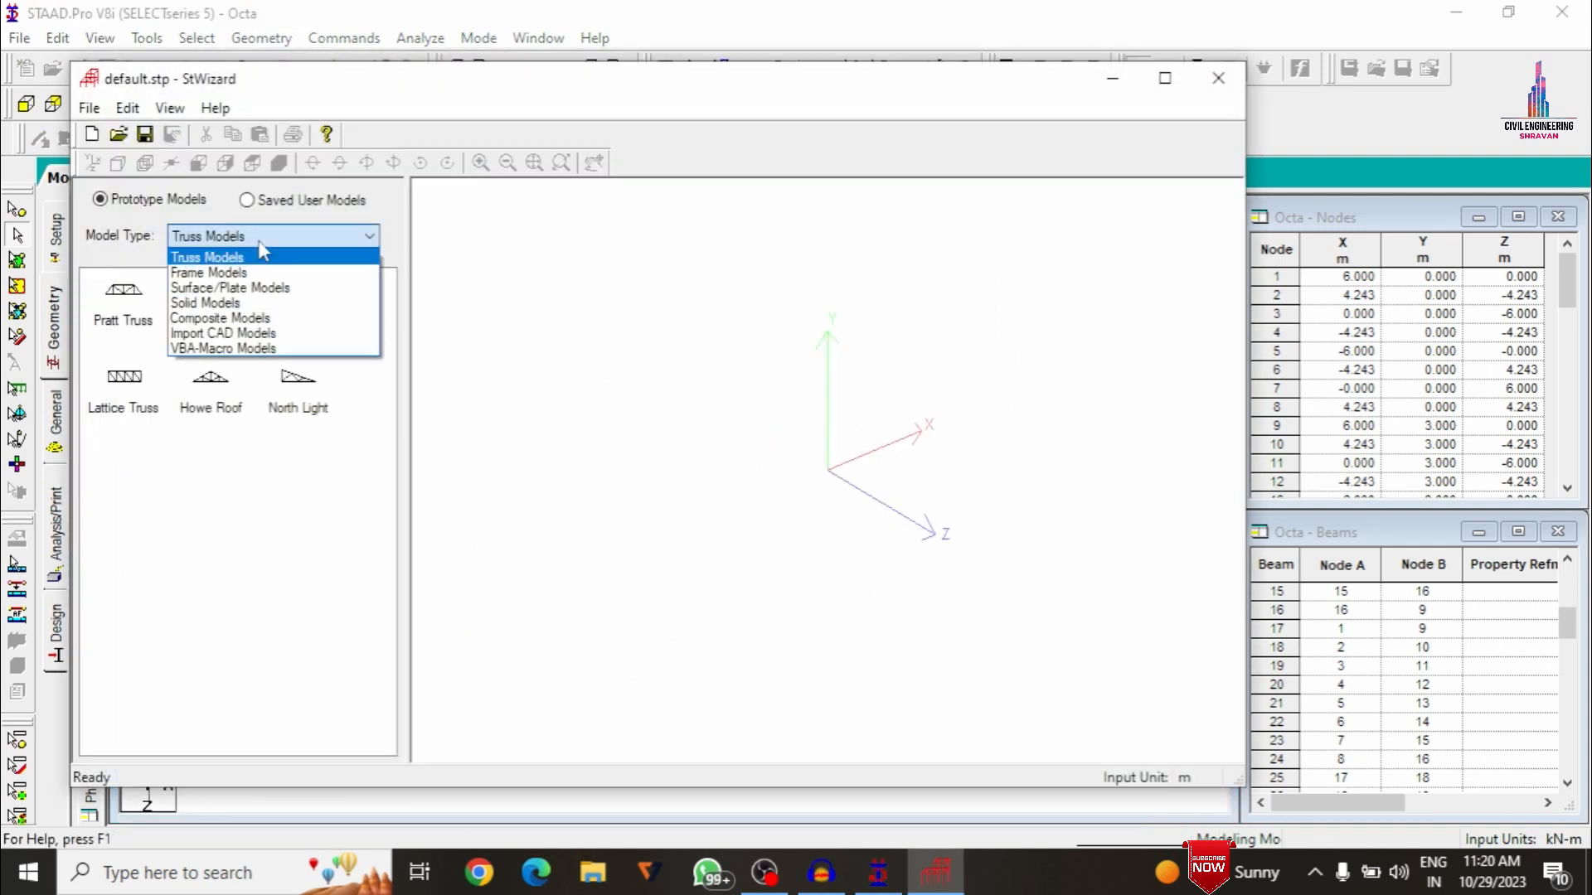
{"action": "left_click", "coordinate": [240, 274]}
{"action": "double_click", "coordinate": [286, 399]}
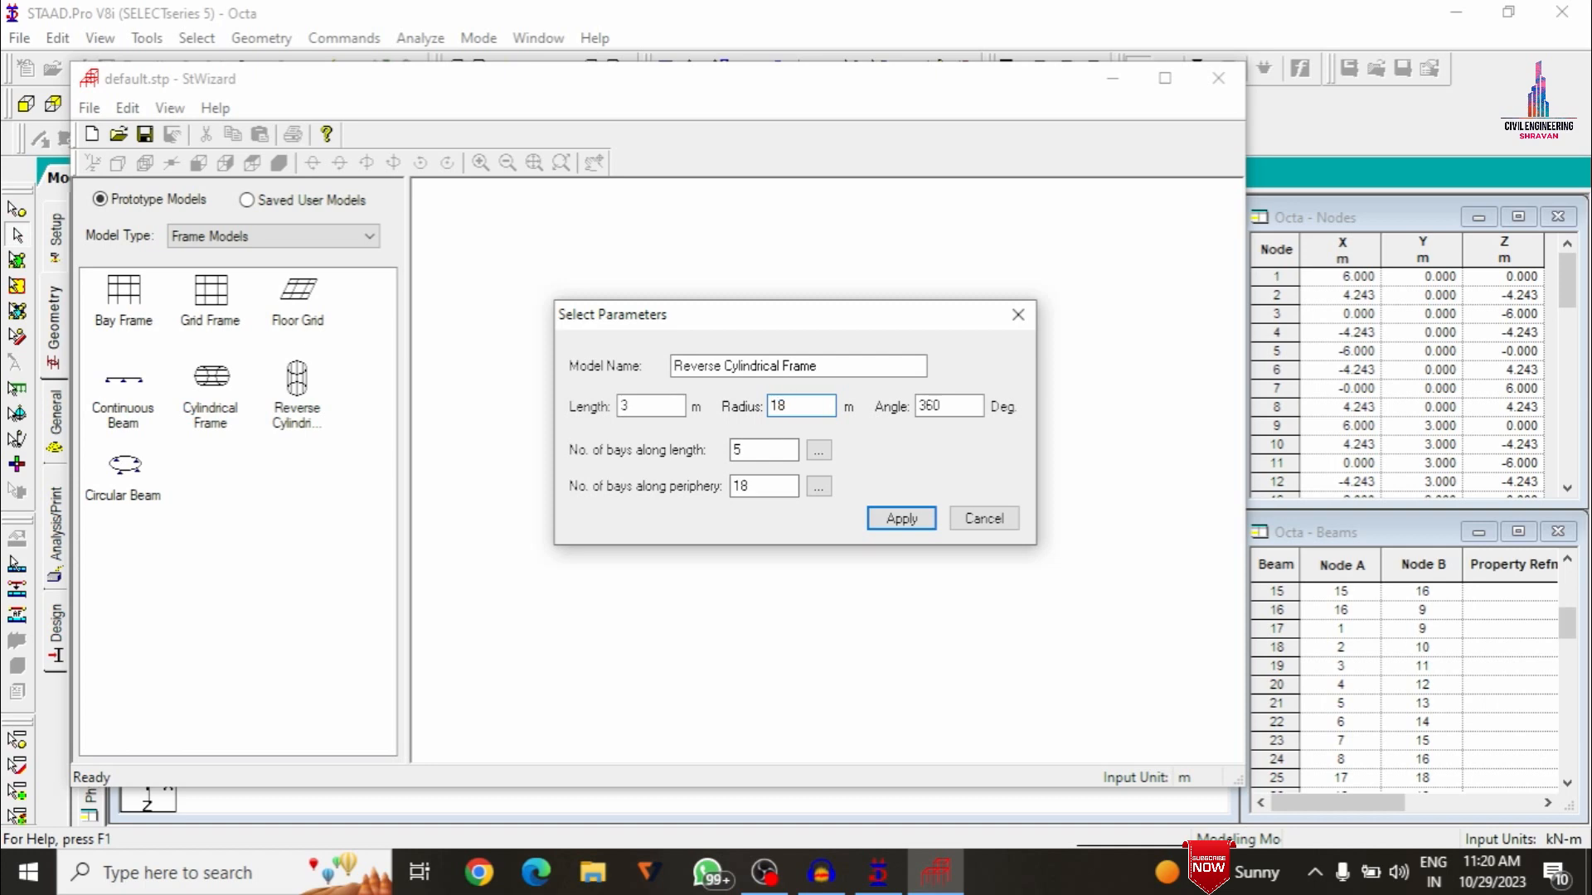
{"action": "key", "text": "Tab"}
{"action": "key", "text": "Tab"}
{"action": "left_click", "coordinate": [901, 518]}
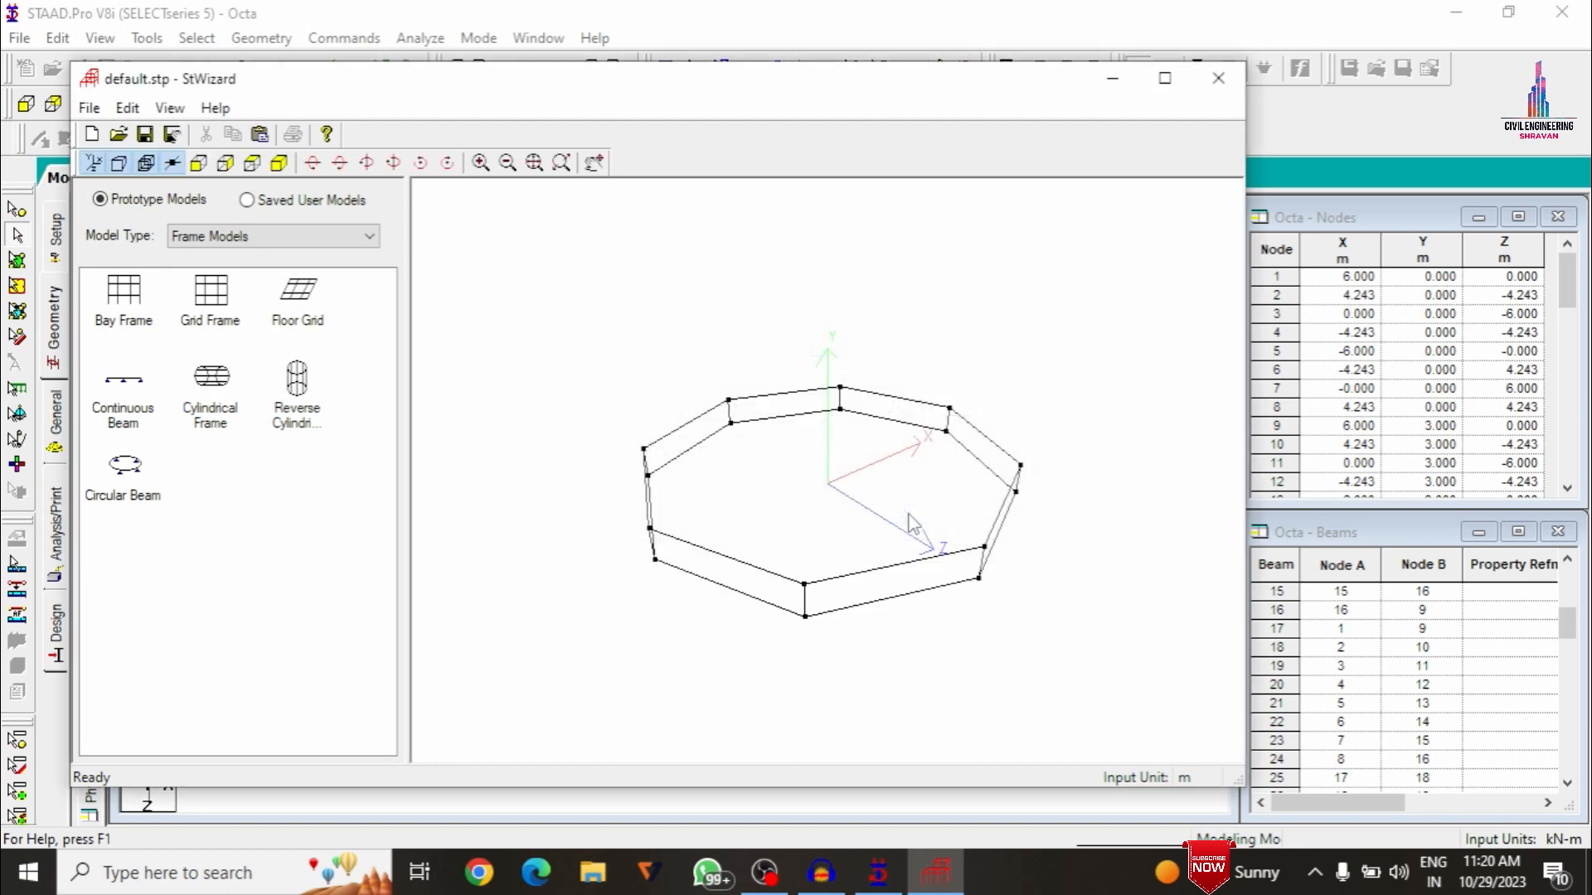
{"action": "left_click", "coordinate": [1217, 78]}
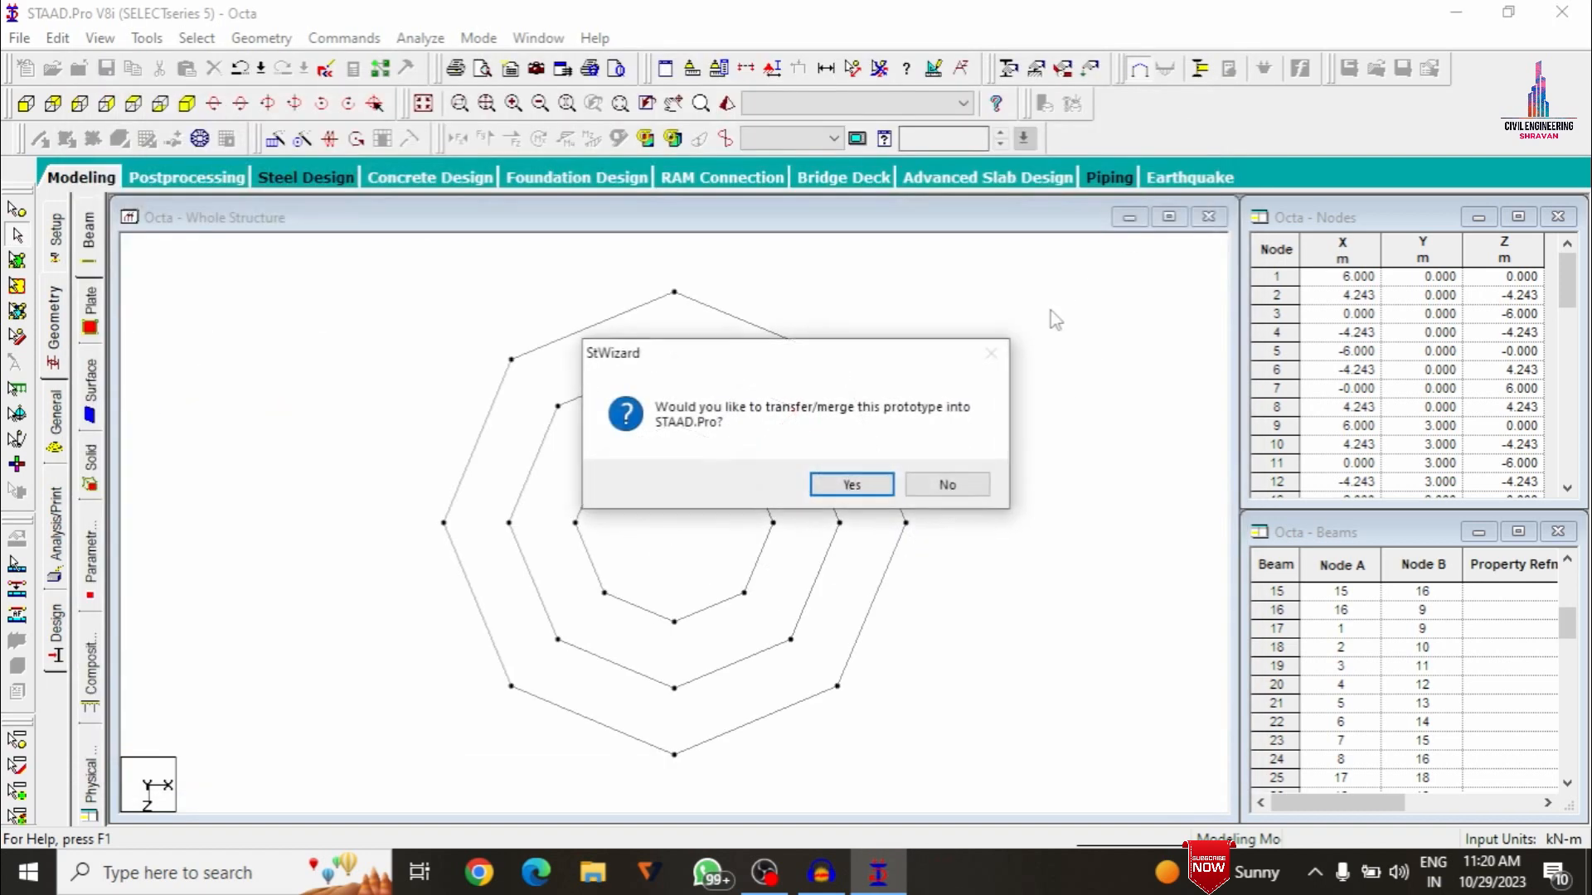
{"action": "left_click", "coordinate": [845, 497]}
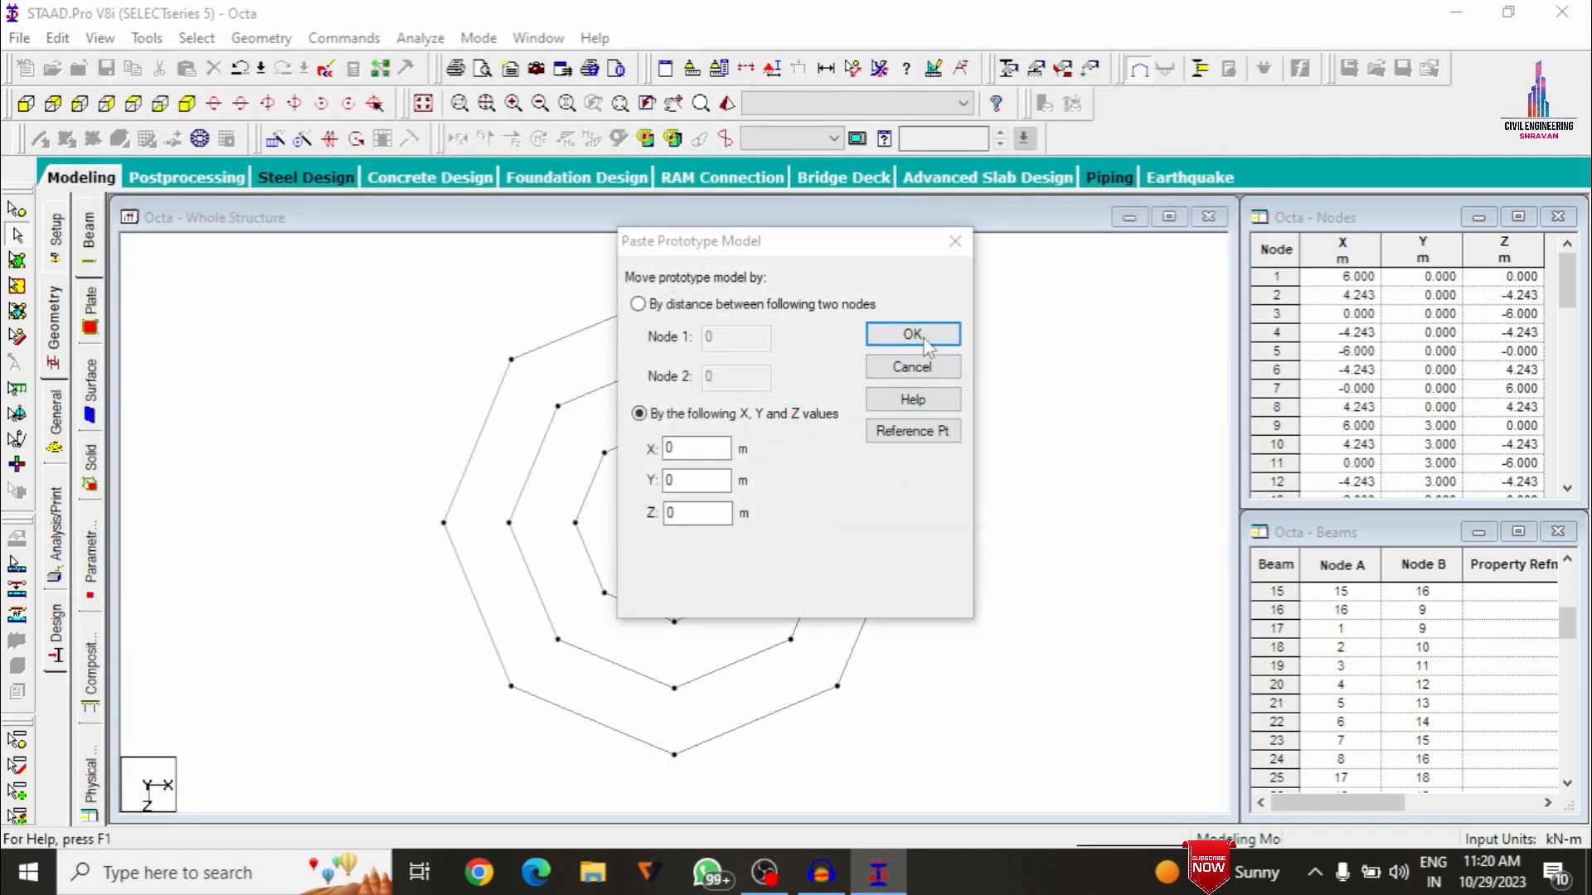
{"action": "left_click", "coordinate": [935, 334]}
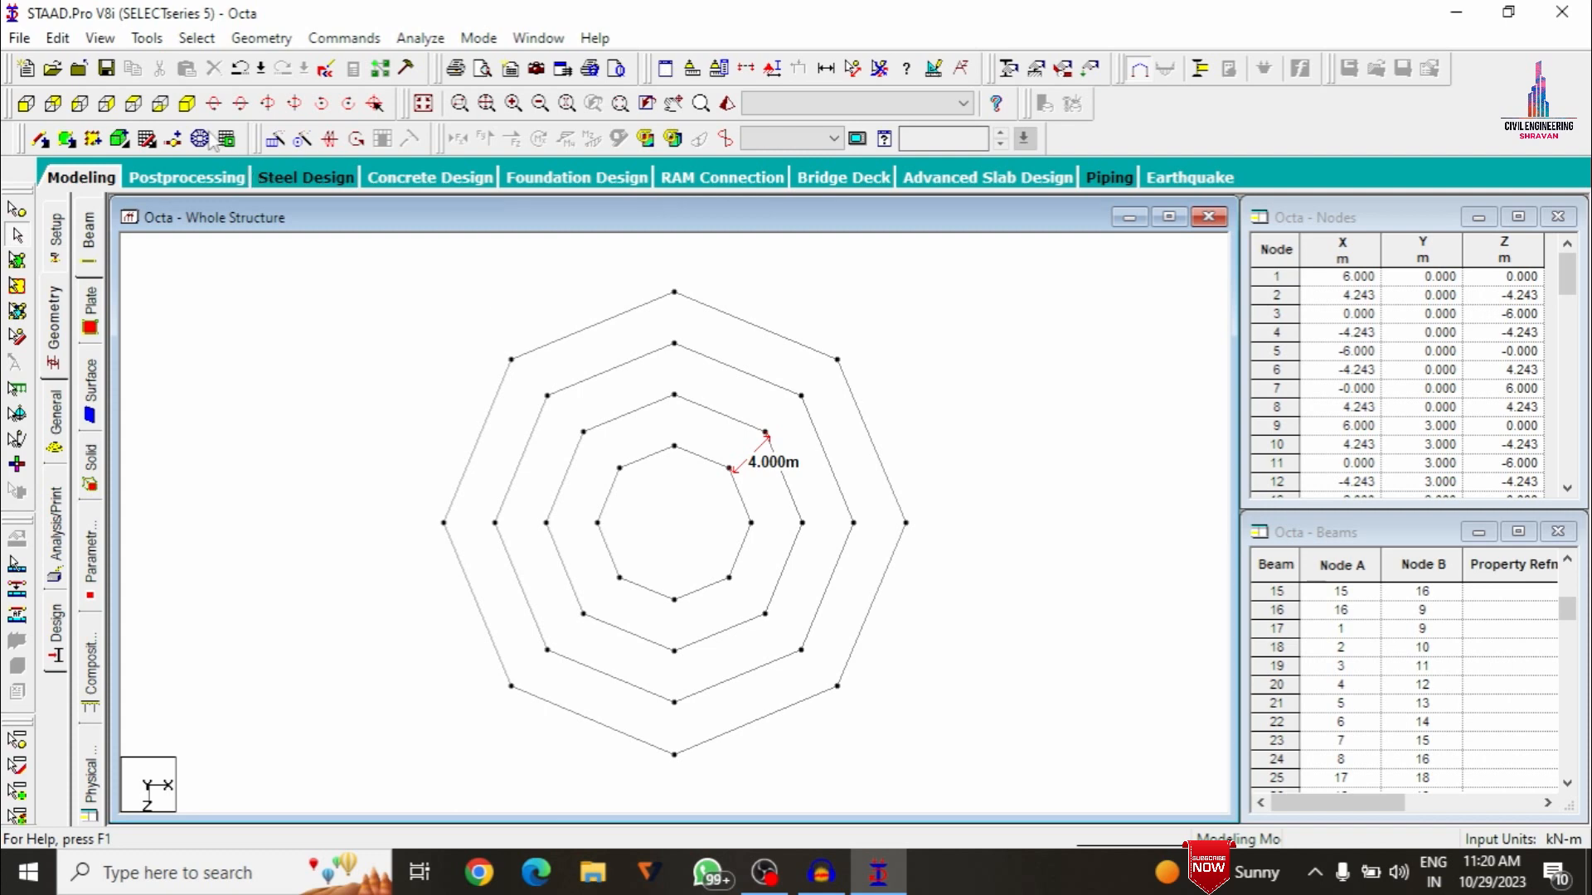
Delete all base-level ring beams of the four octagons from the front view, and return to the isometric view
{"action": "left_click", "coordinate": [187, 104]}
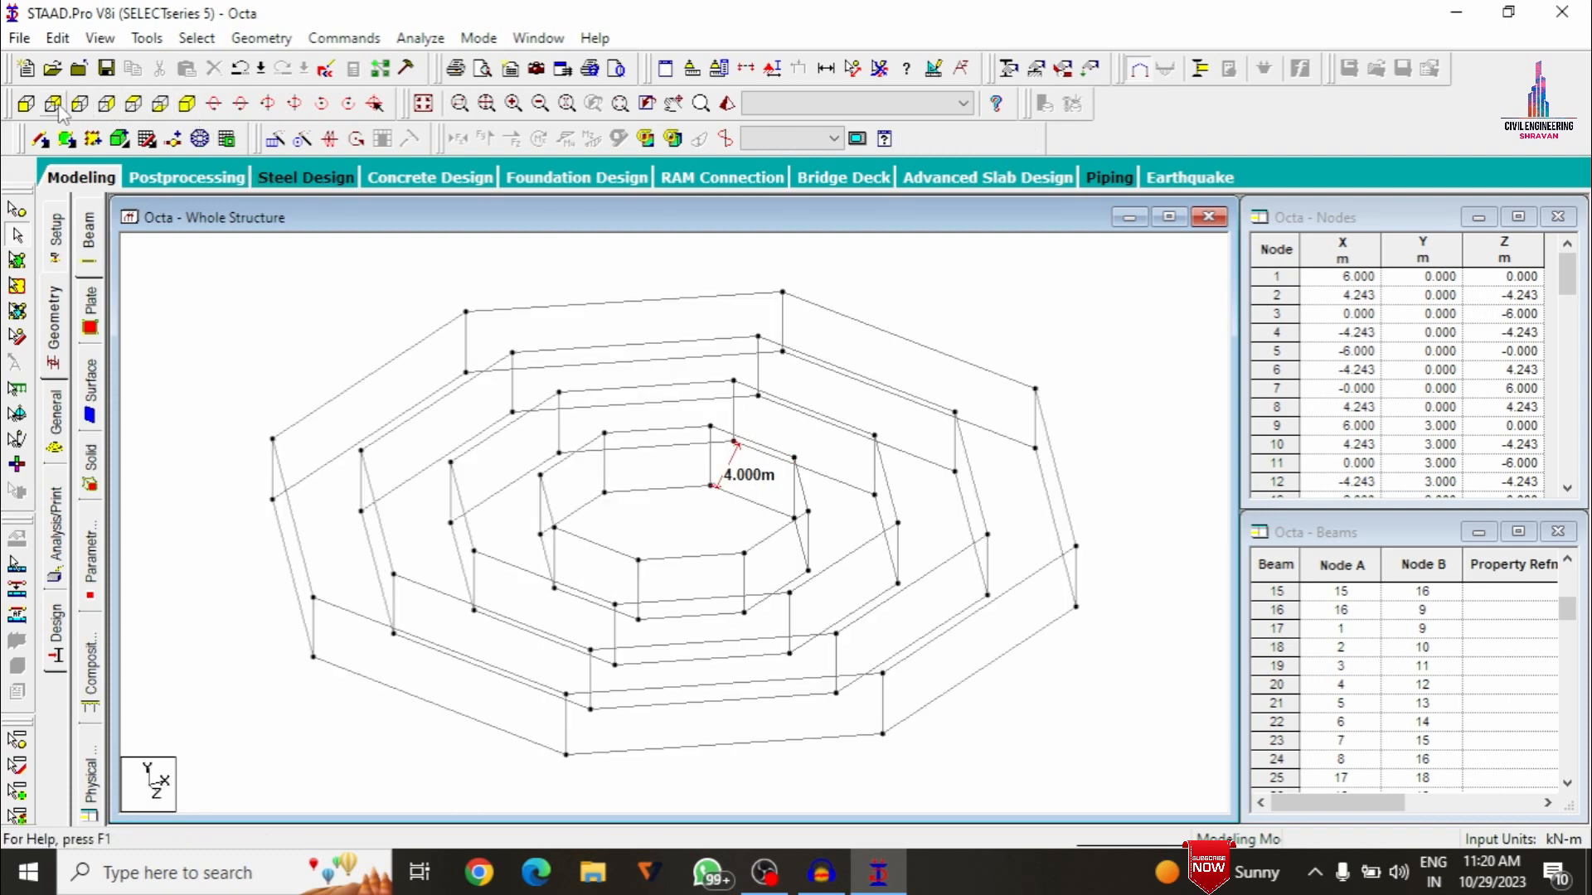
{"action": "left_click", "coordinate": [25, 104]}
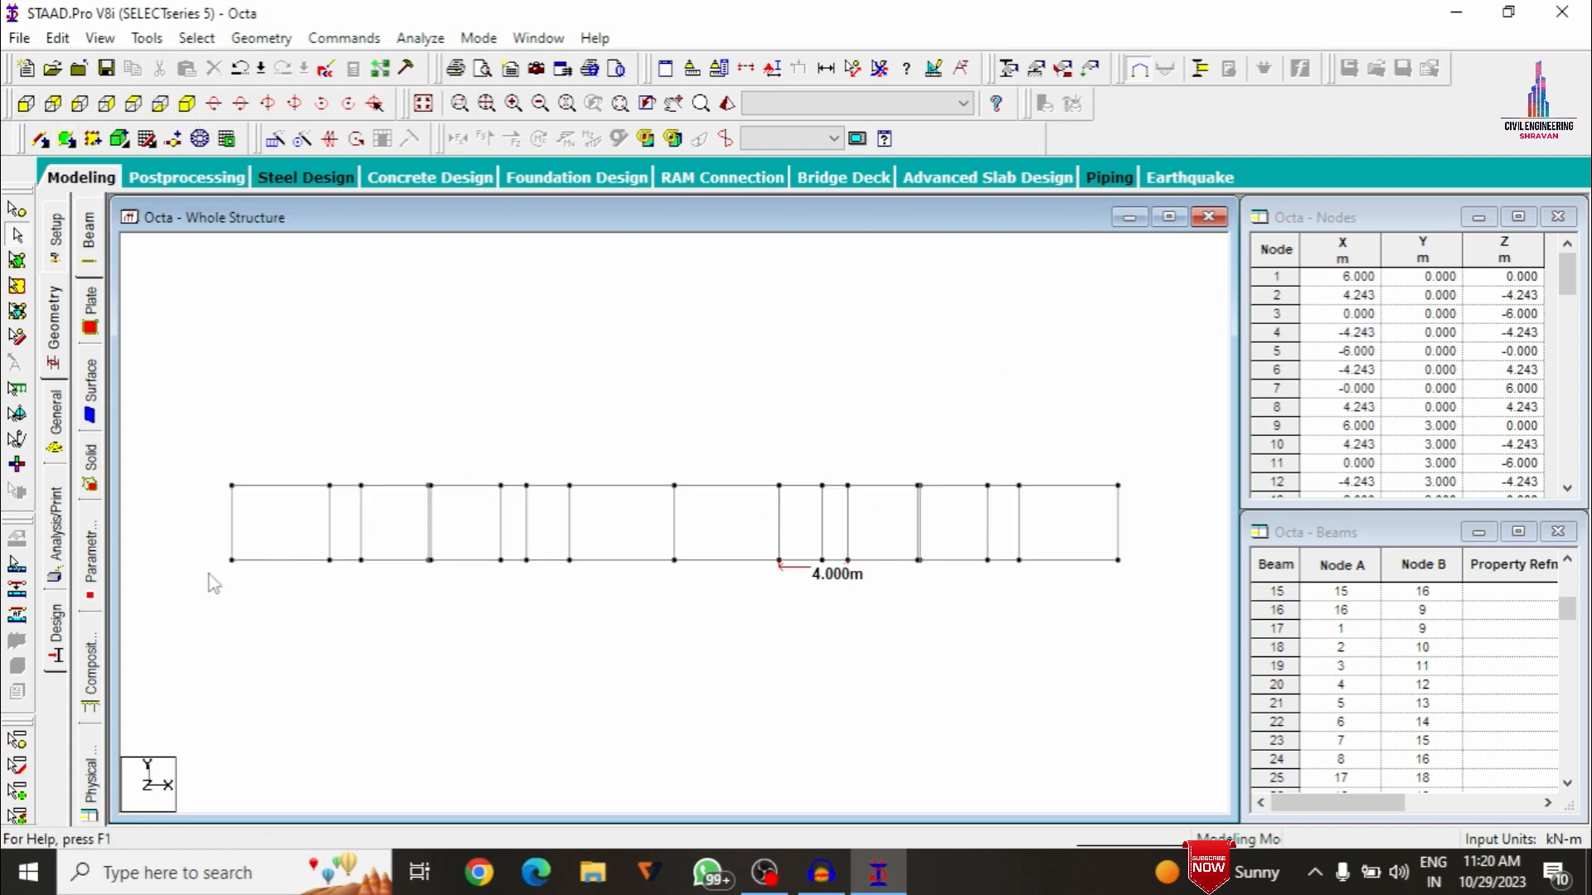
{"action": "left_click_drag", "start_coordinate": [189, 531], "coordinate": [1135, 597]}
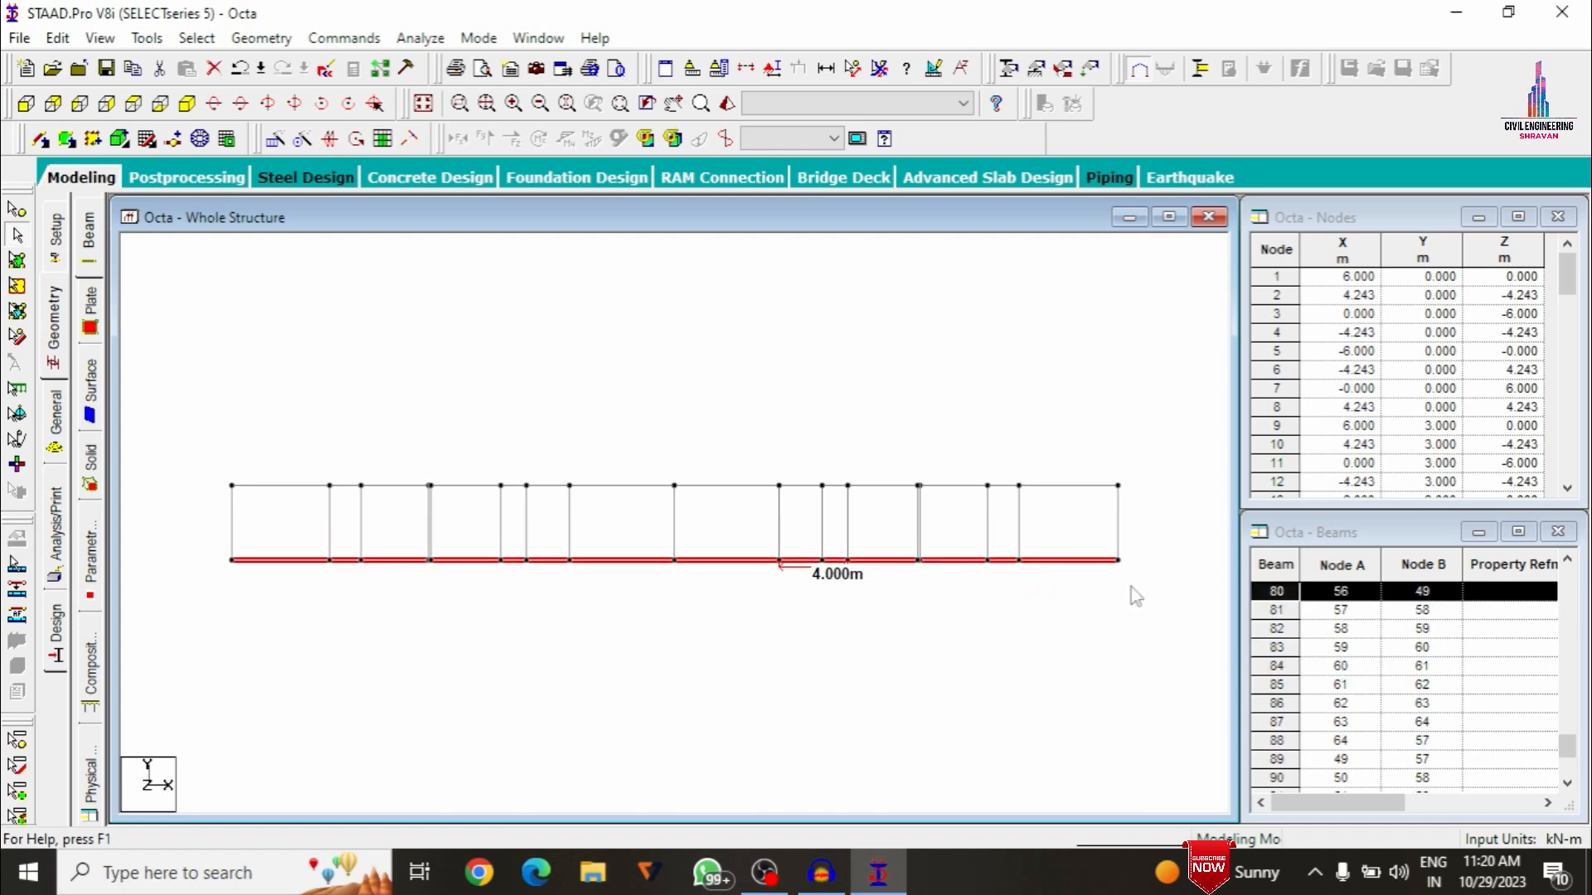
{"action": "key", "text": "Delete"}
{"action": "key", "text": "Return"}
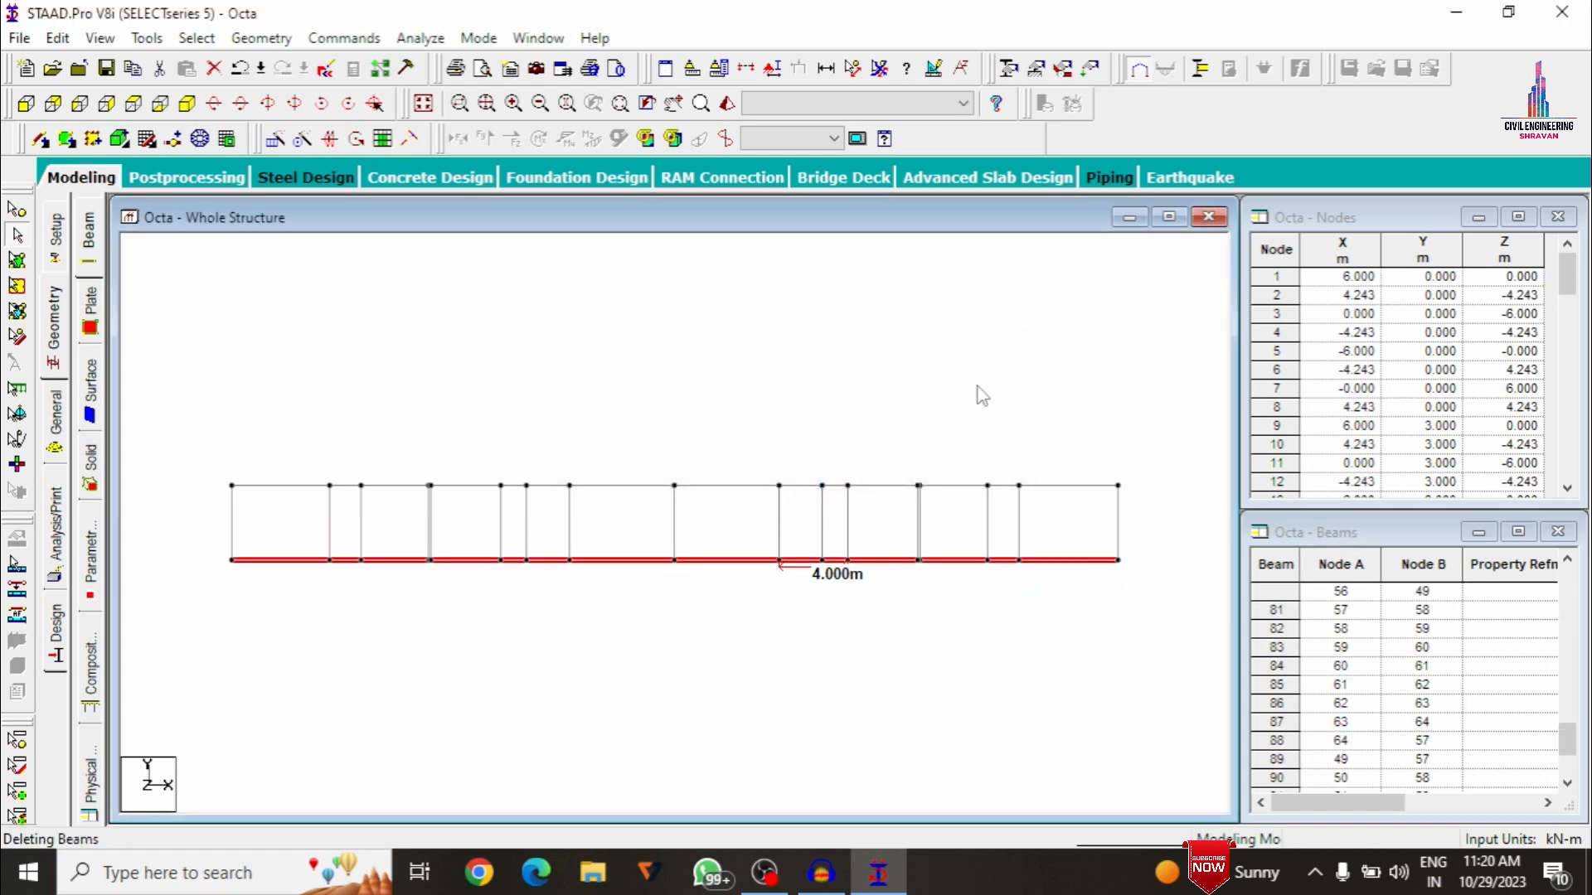
{"action": "left_click", "coordinate": [187, 103]}
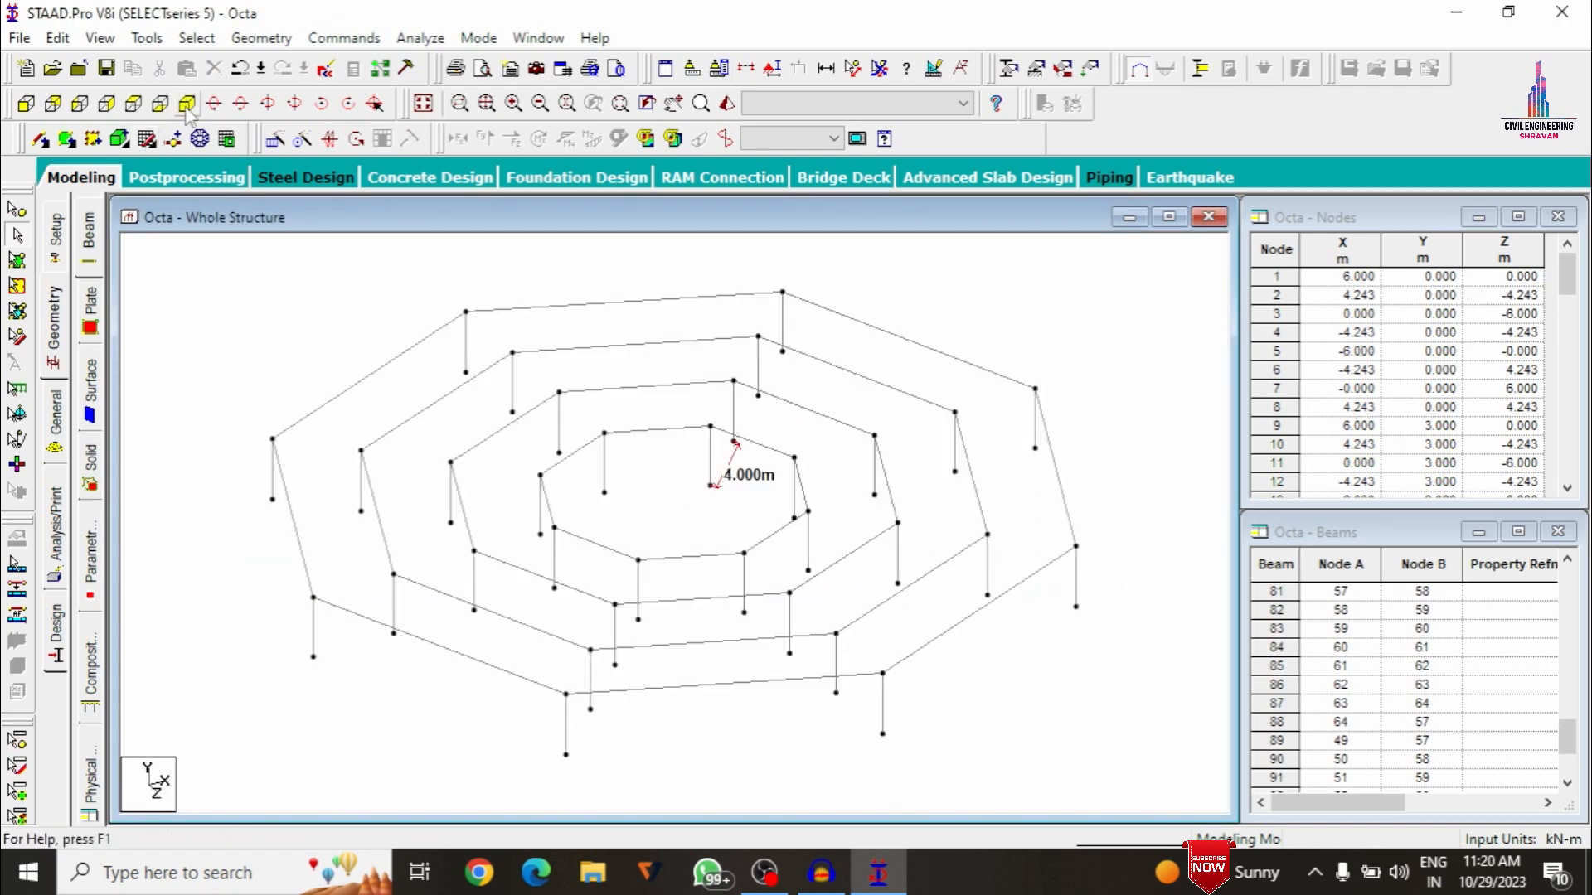
Remove the distance dimension from the view and add radial beams from the inner to the outer ring at the rear-right corner, without inserting an extra node
{"action": "left_click", "coordinate": [880, 69]}
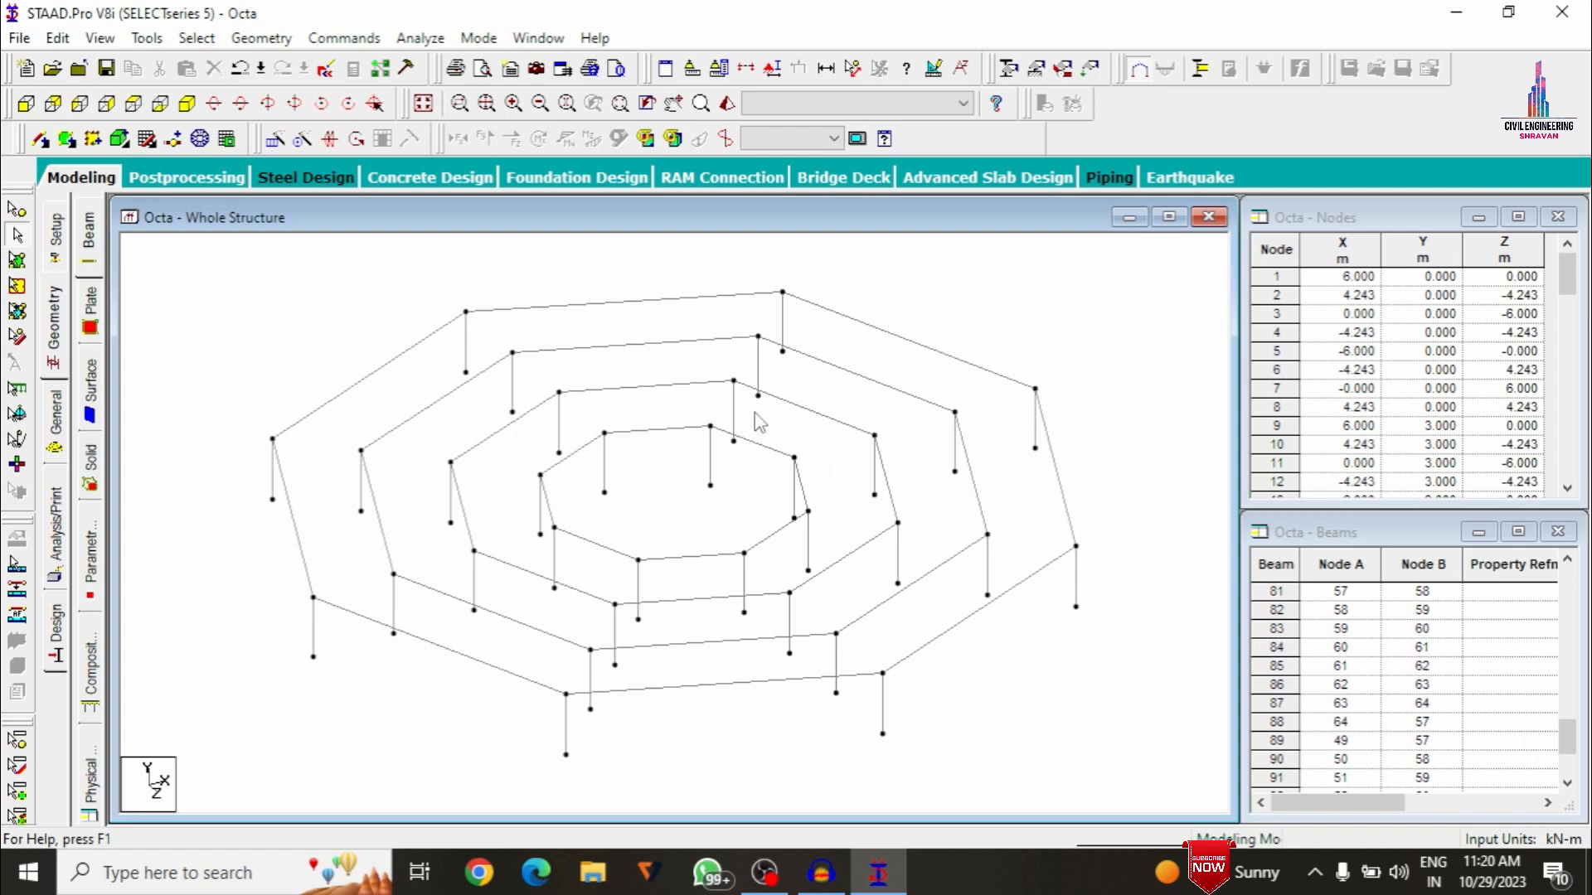
{"action": "left_click", "coordinate": [42, 139]}
{"action": "left_click_drag", "start_coordinate": [794, 457], "coordinate": [957, 410]}
{"action": "left_click_drag", "start_coordinate": [1031, 383], "coordinate": [1032, 385]}
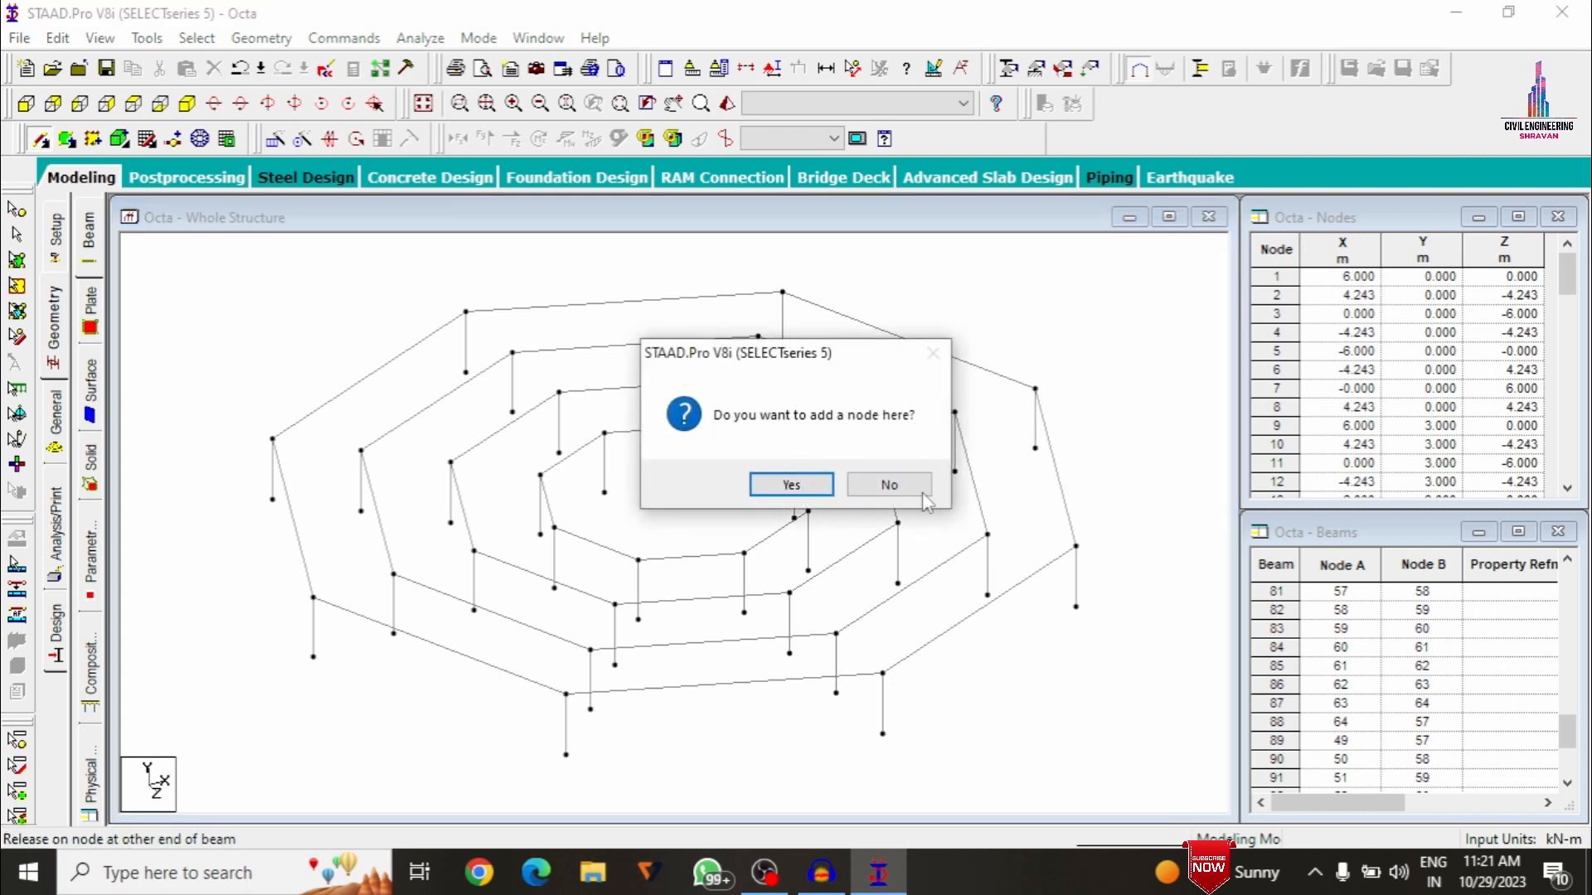
{"action": "left_click", "coordinate": [883, 486]}
{"action": "left_click", "coordinate": [1035, 389]}
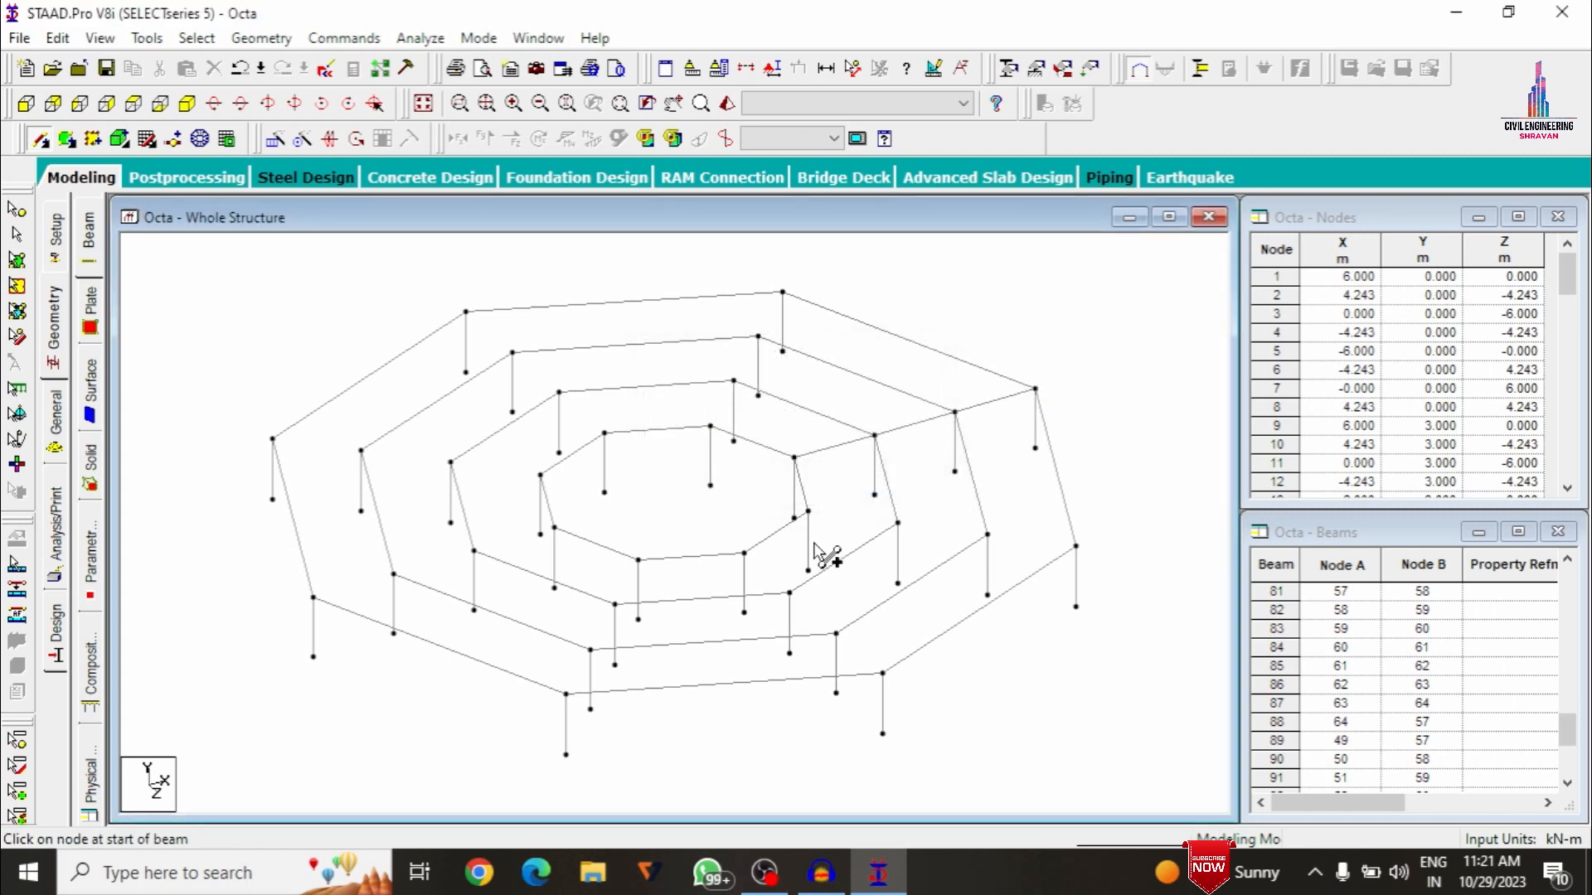
Add radial beams at top level connecting the inner and outer rings at the remaining seven corners of the octagon
{"action": "left_click_drag", "start_coordinate": [810, 512], "coordinate": [1075, 546]}
{"action": "left_click_drag", "start_coordinate": [882, 673], "coordinate": [743, 553]}
{"action": "left_click_drag", "start_coordinate": [638, 560], "coordinate": [566, 694]}
{"action": "left_click_drag", "start_coordinate": [313, 596], "coordinate": [554, 528]}
{"action": "left_click_drag", "start_coordinate": [541, 475], "coordinate": [273, 440]}
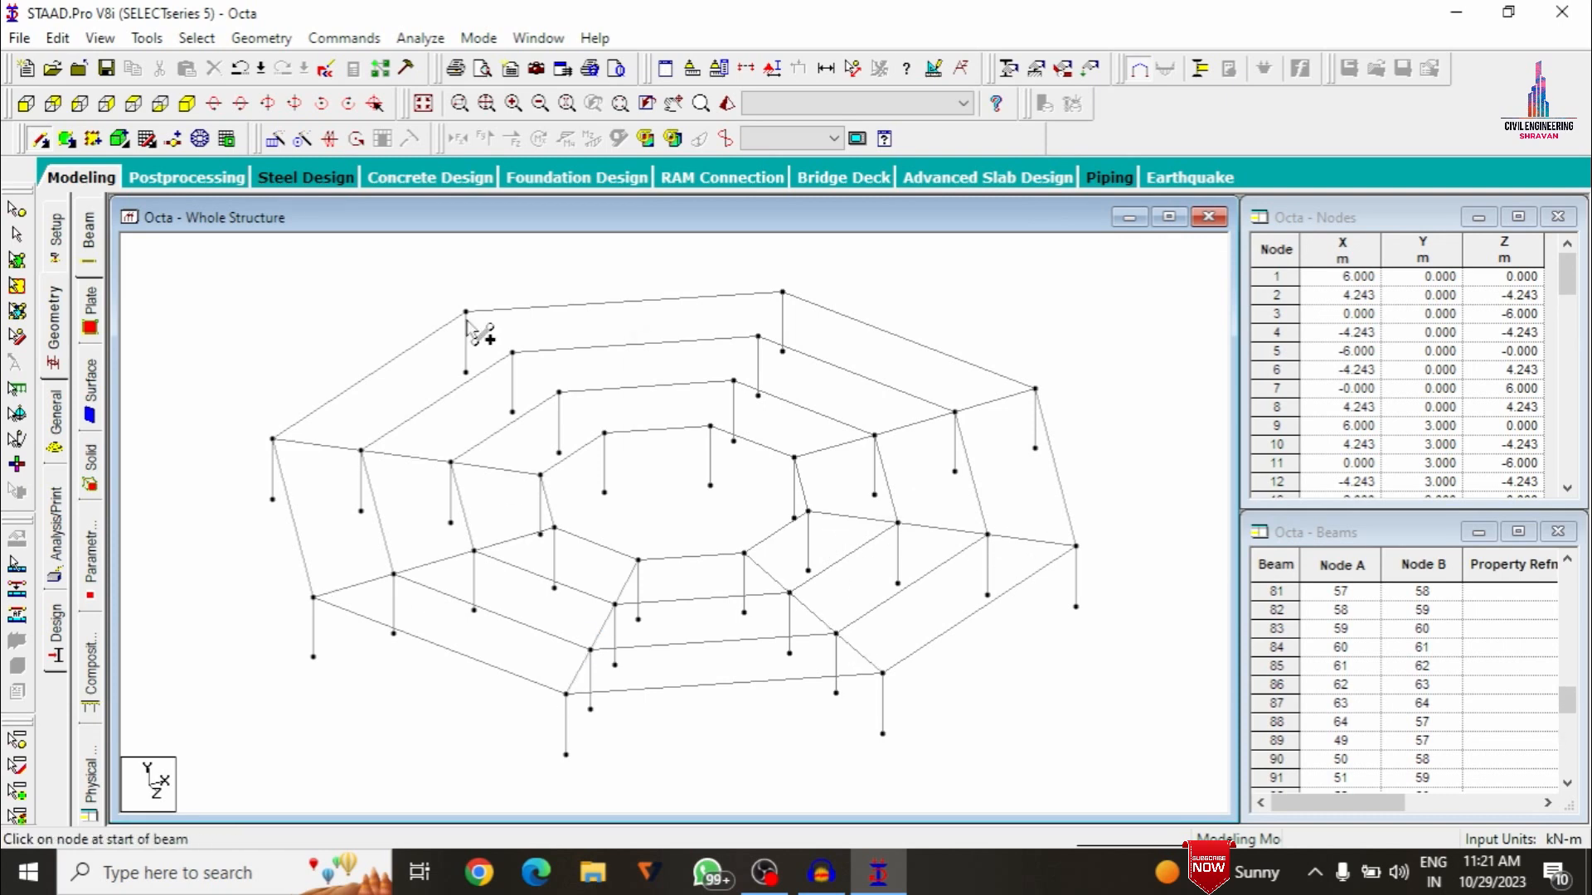
{"action": "left_click_drag", "start_coordinate": [466, 312], "coordinate": [604, 433]}
{"action": "left_click_drag", "start_coordinate": [711, 426], "coordinate": [783, 291]}
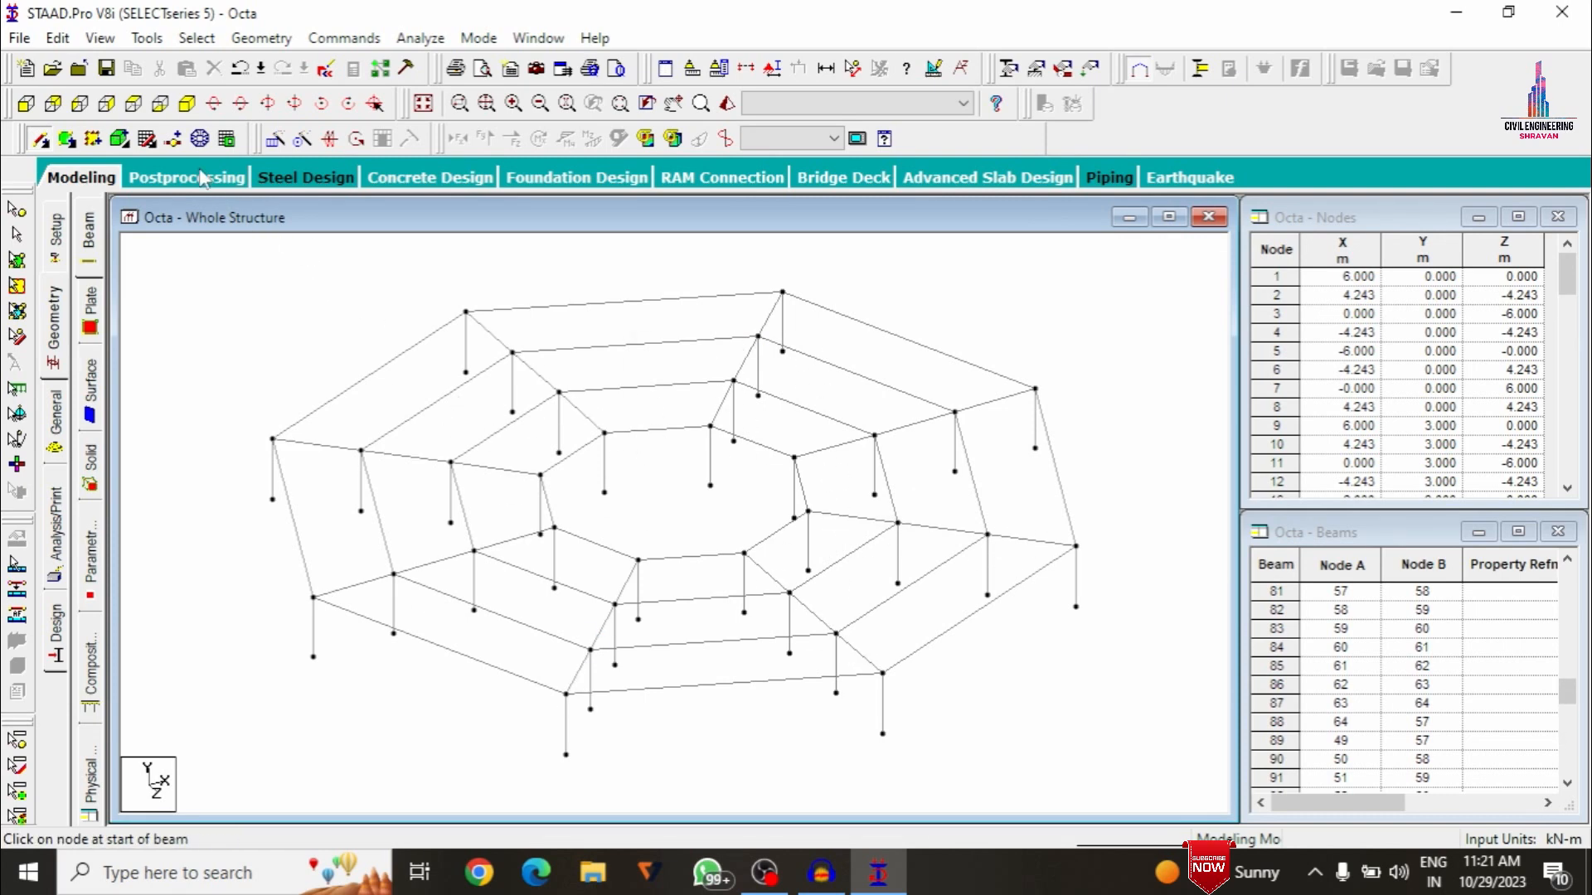
Add a four-noded plate in the outer bay of the rear-left octagon sector, between the two outermost rings
{"action": "left_click", "coordinate": [66, 139]}
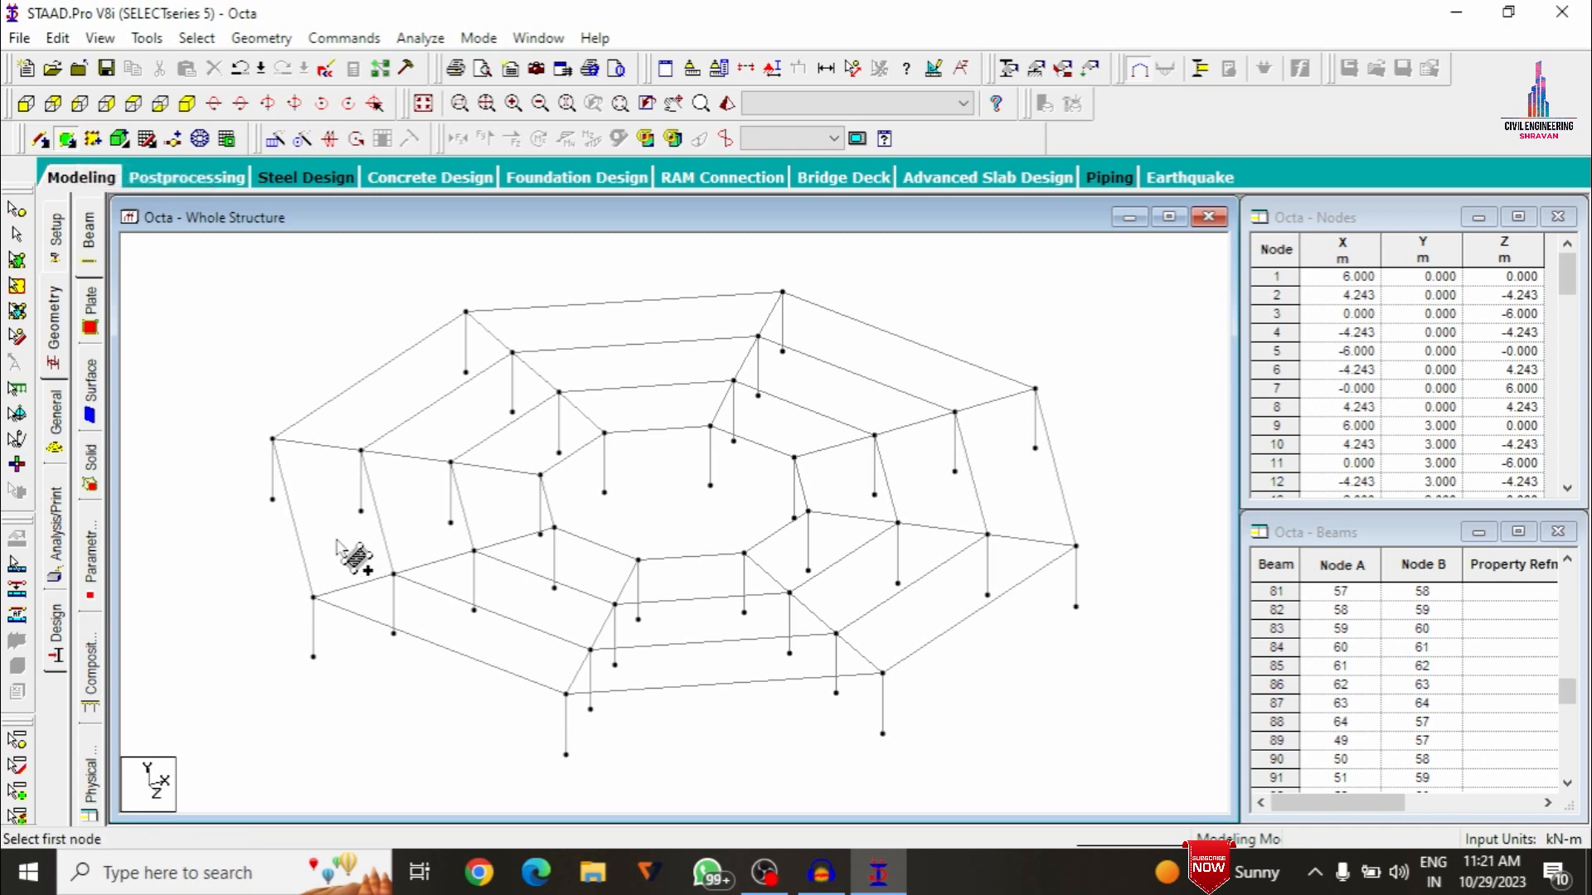
{"action": "left_click", "coordinate": [273, 440]}
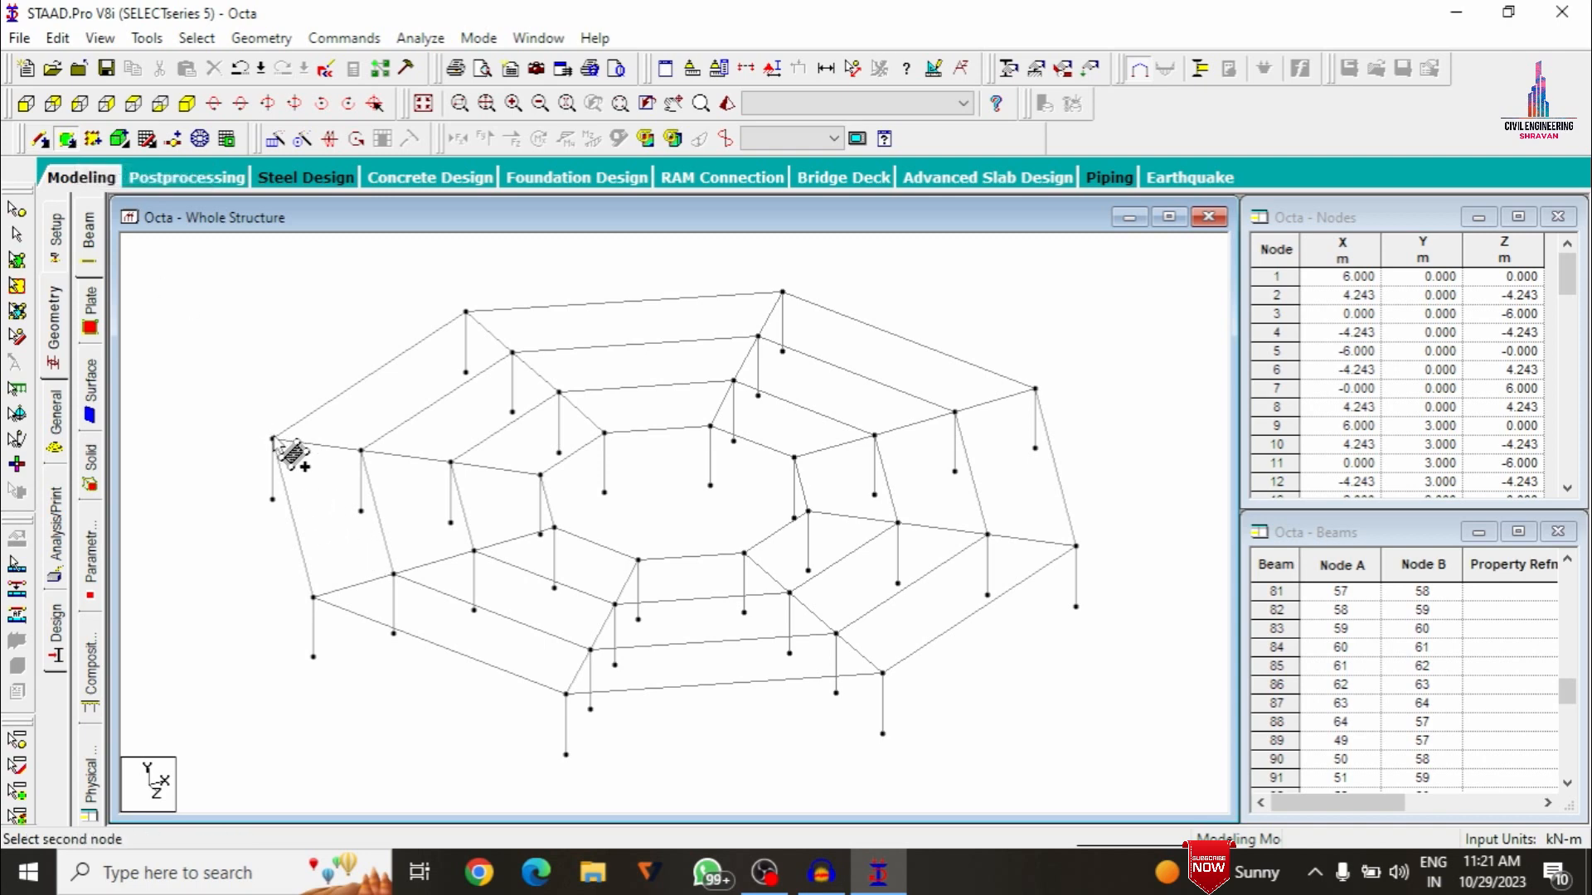
{"action": "left_click", "coordinate": [466, 313]}
{"action": "left_click", "coordinate": [512, 353]}
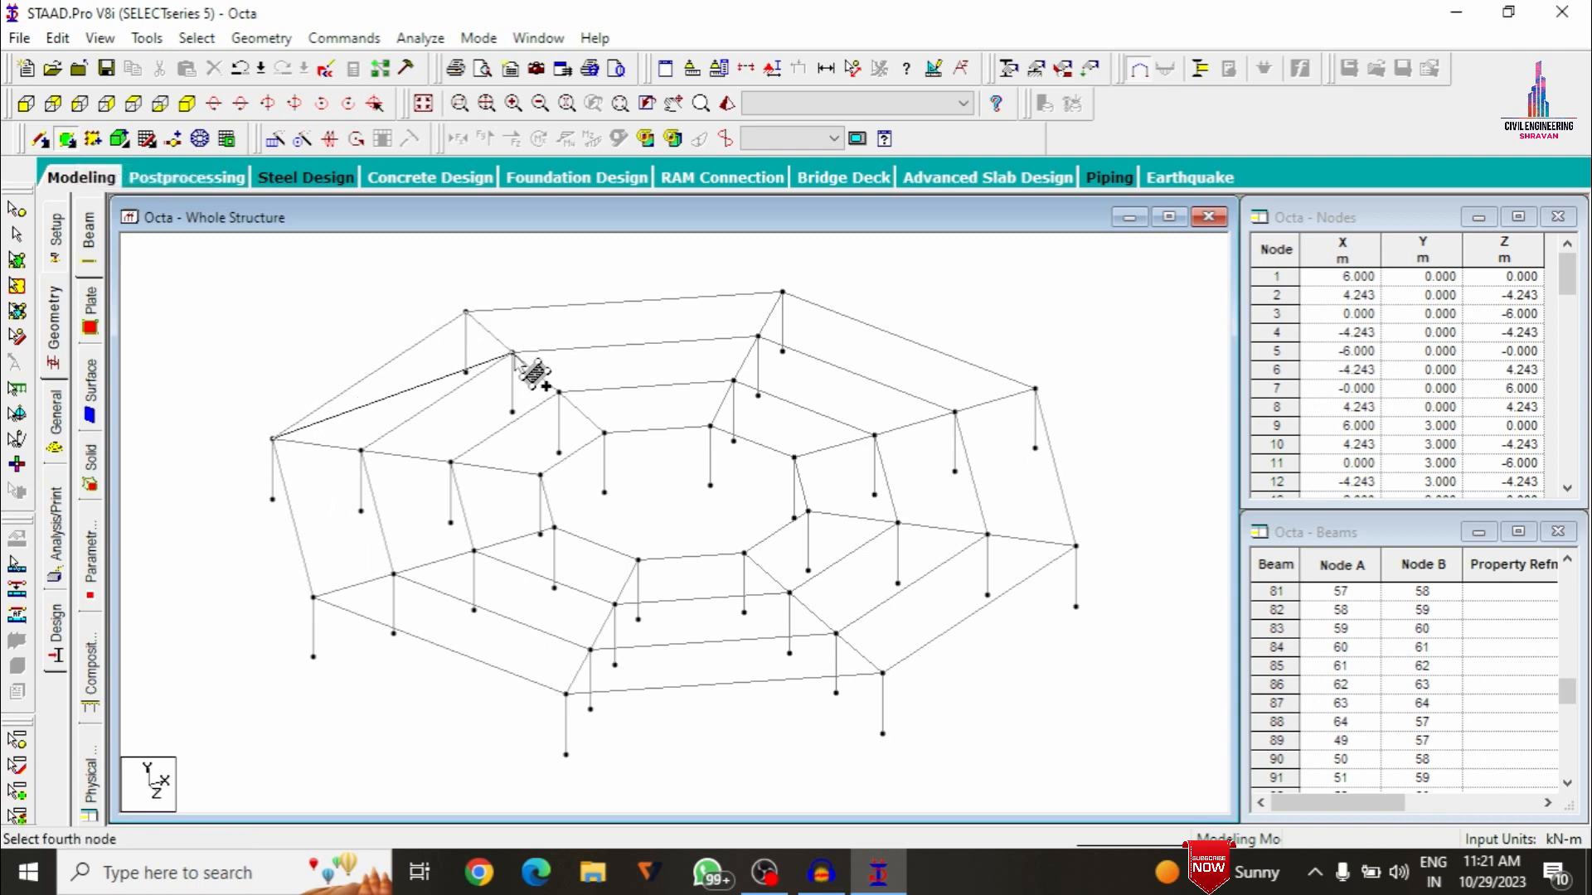
{"action": "left_click", "coordinate": [361, 450]}
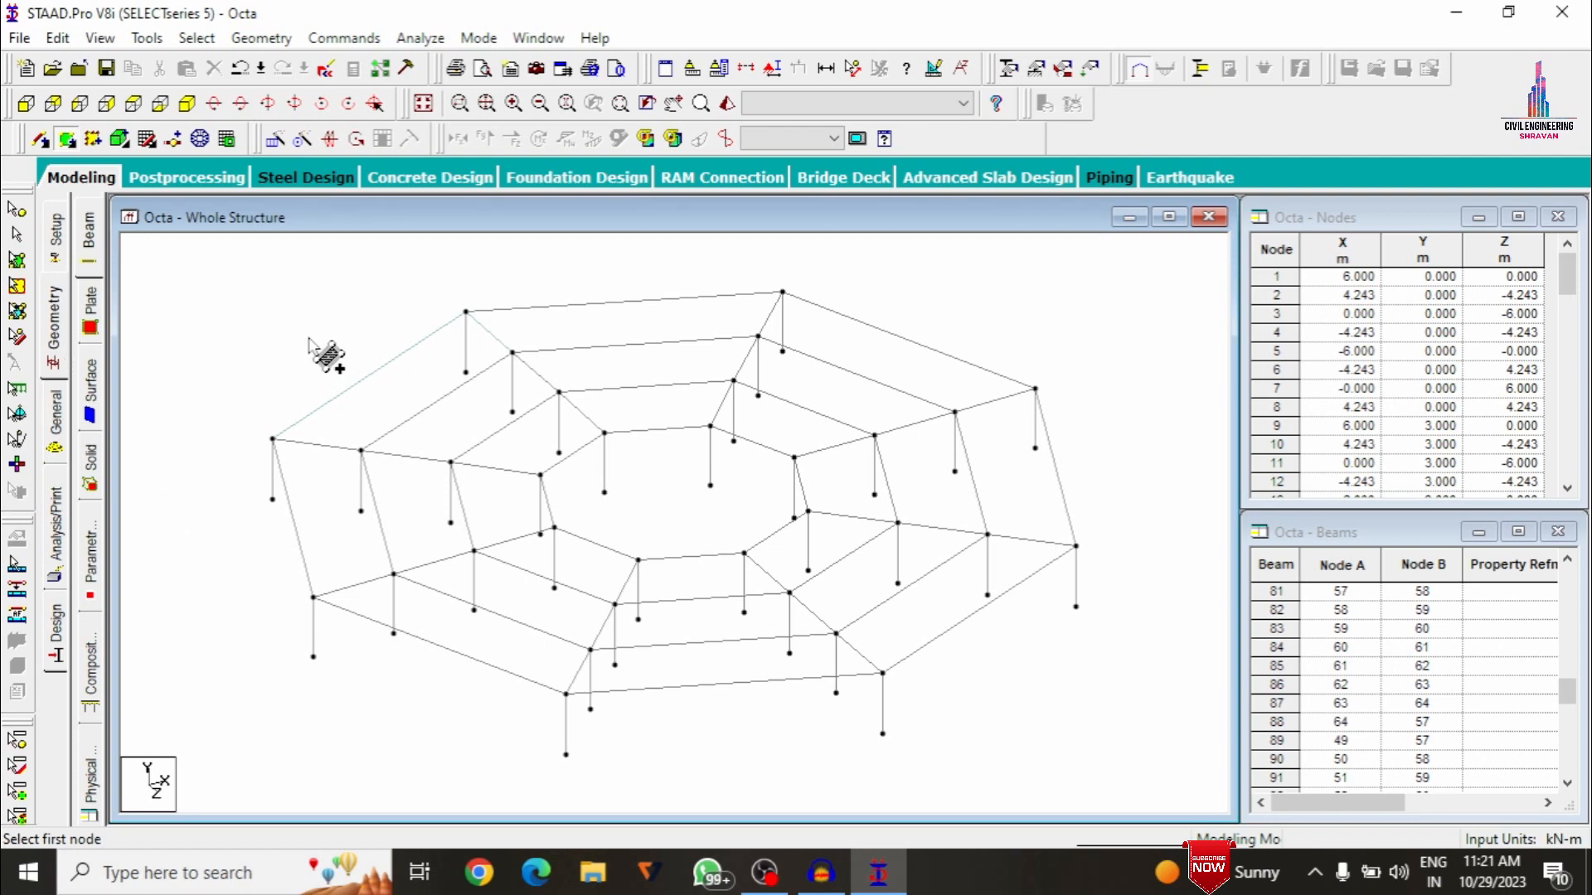
Add four-noded plates in the middle and inner bays of the same rear-left sector, using the ring and radial beam nodes
{"action": "left_click", "coordinate": [361, 450]}
{"action": "left_click", "coordinate": [512, 352]}
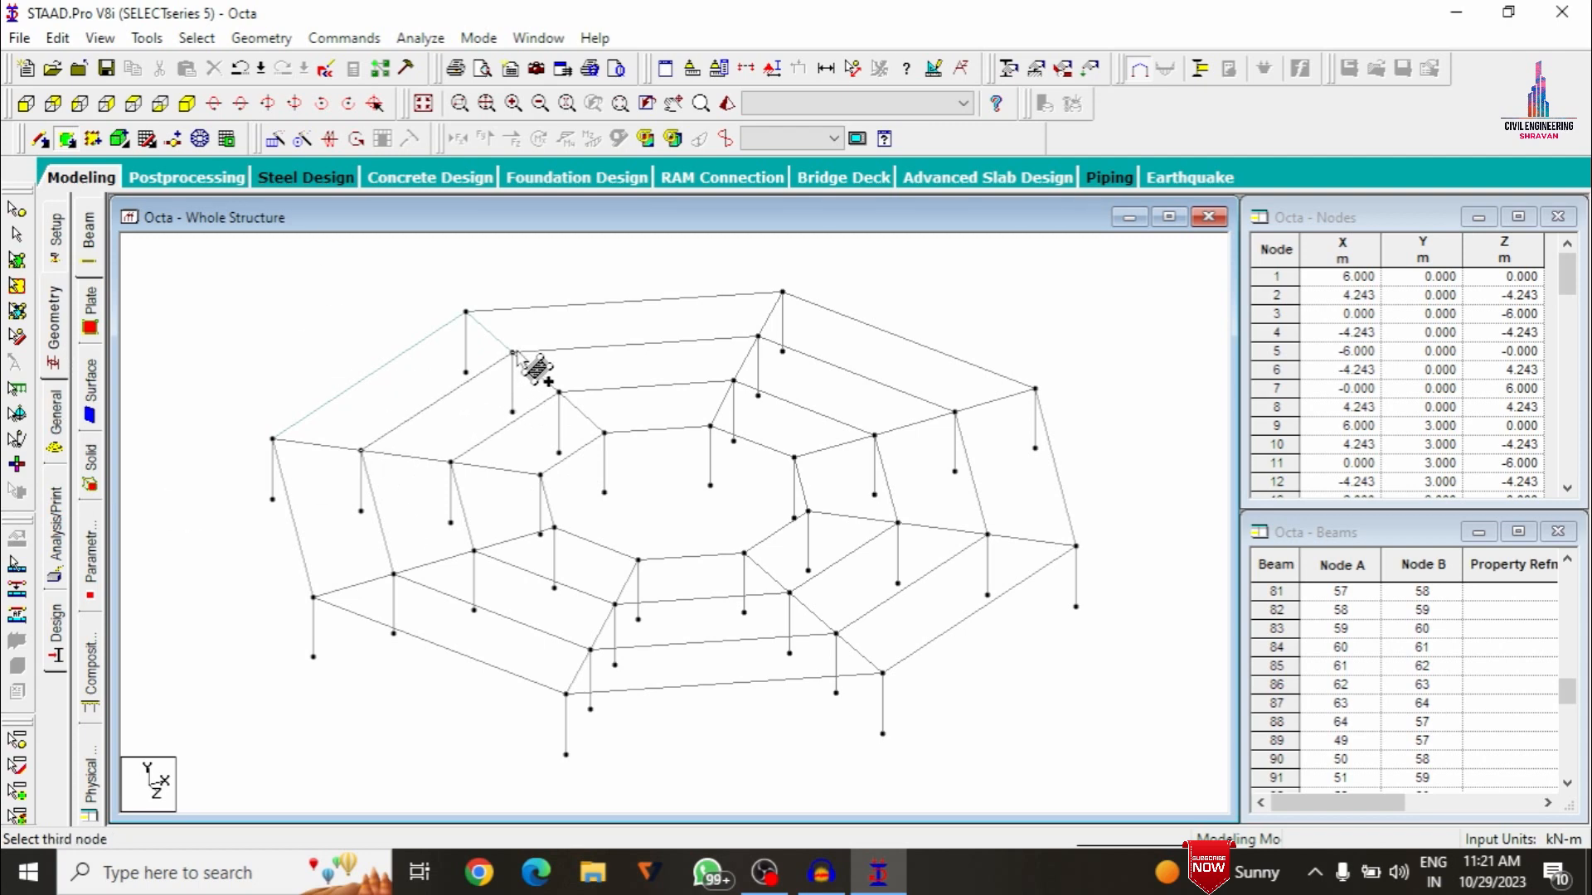
{"action": "left_click", "coordinate": [559, 392]}
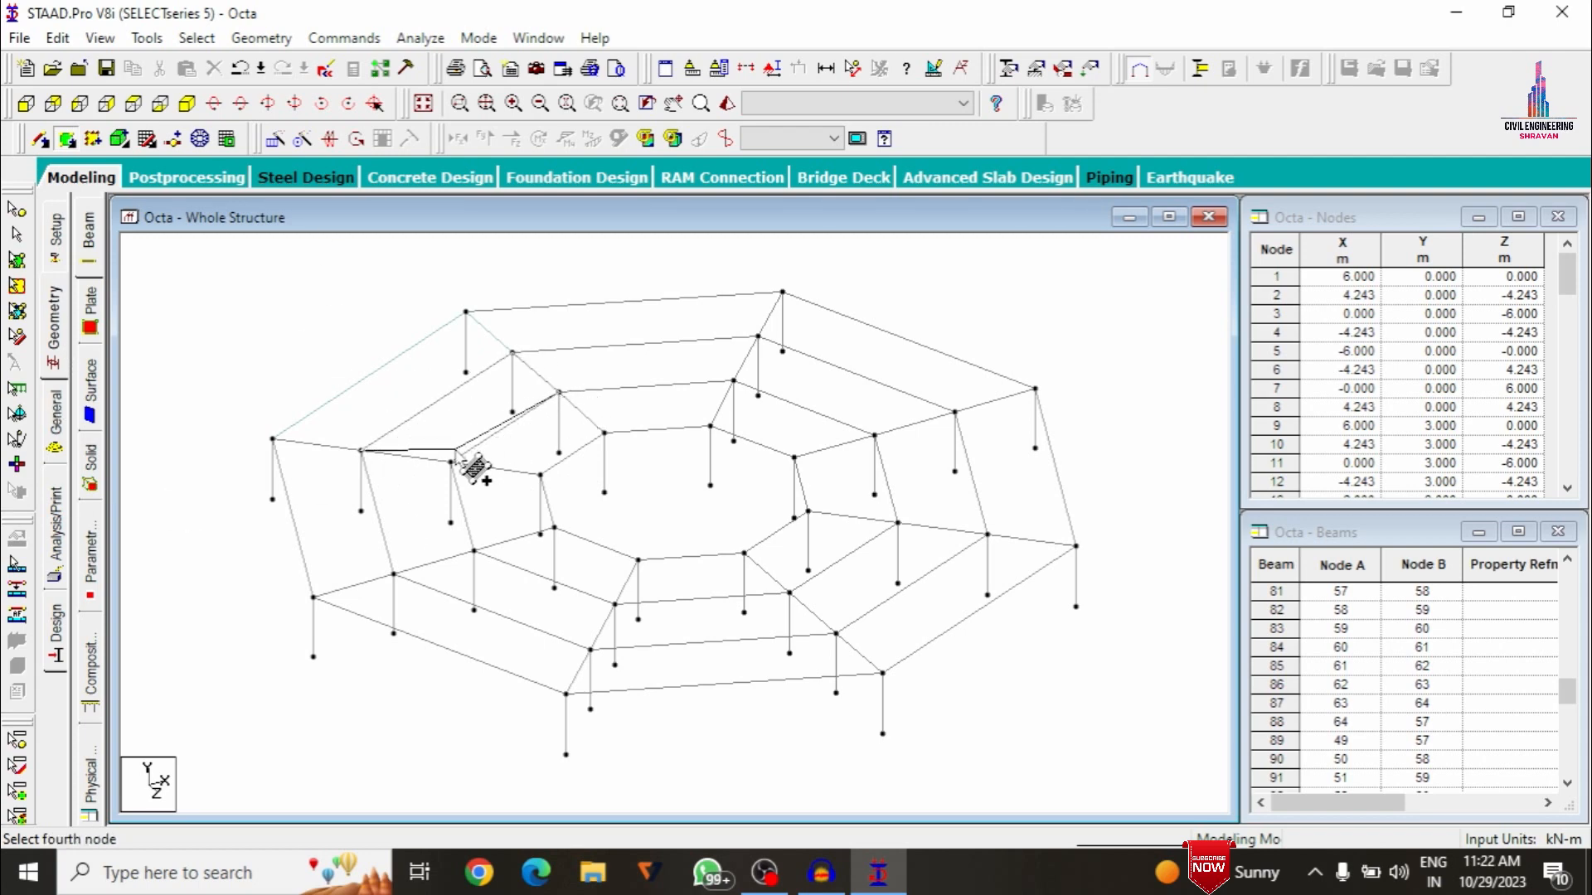
{"action": "left_click", "coordinate": [450, 462]}
{"action": "left_click", "coordinate": [450, 461]}
{"action": "left_click", "coordinate": [559, 393]}
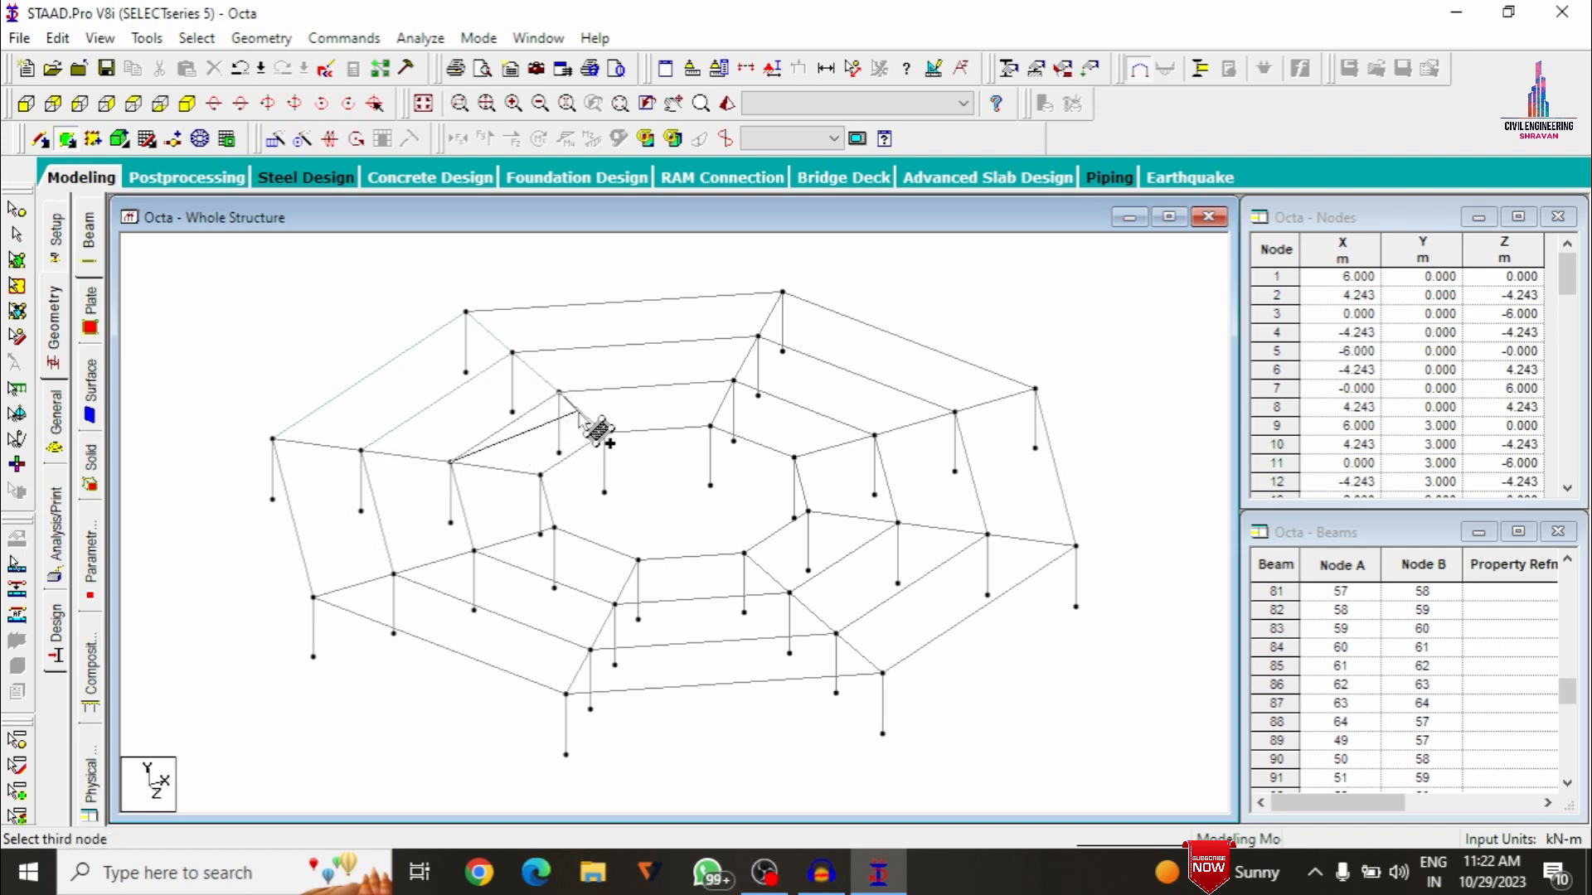
{"action": "left_click", "coordinate": [604, 432]}
{"action": "left_click", "coordinate": [541, 474]}
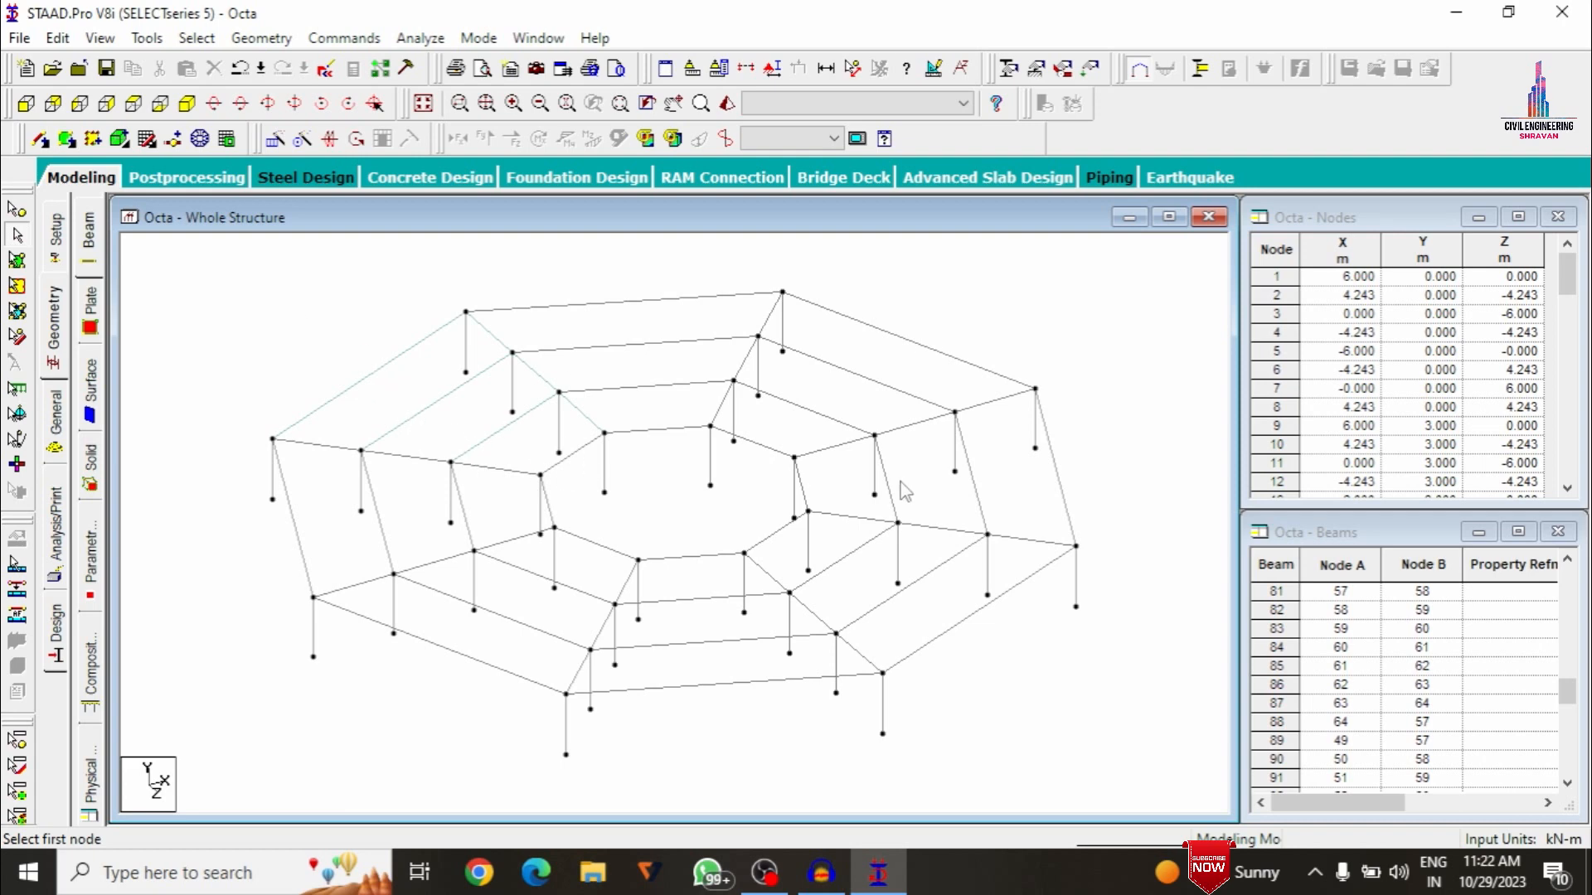
Repeat the three rear-left sector plates circularly about the Y axis through 360 degrees to fill all eight octagon sectors
{"action": "left_click", "coordinate": [17, 286]}
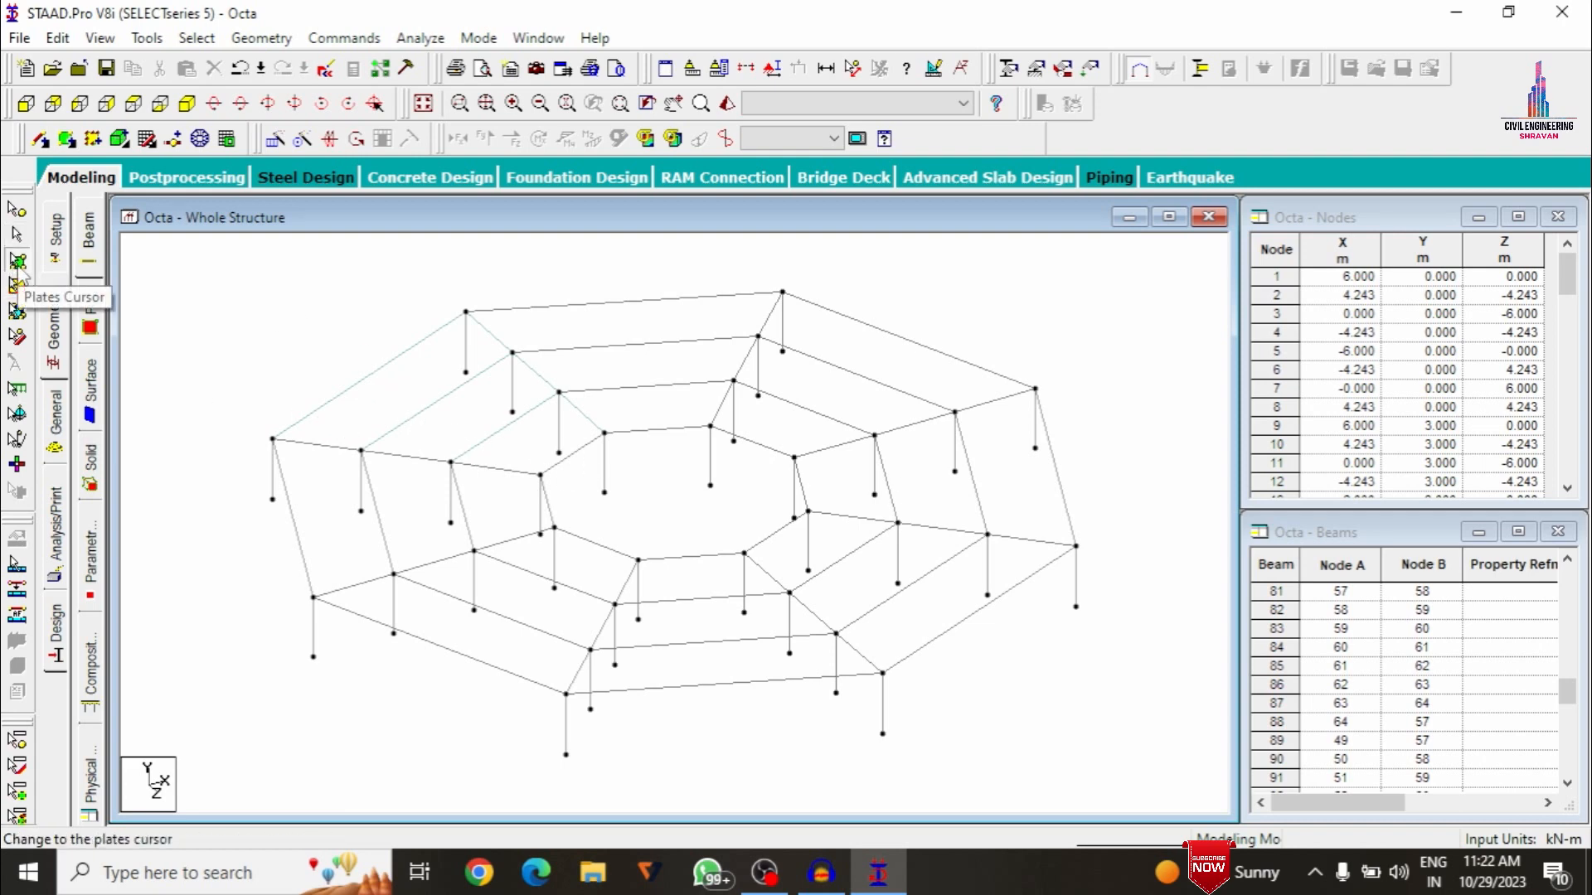
{"action": "left_click", "coordinate": [357, 421]}
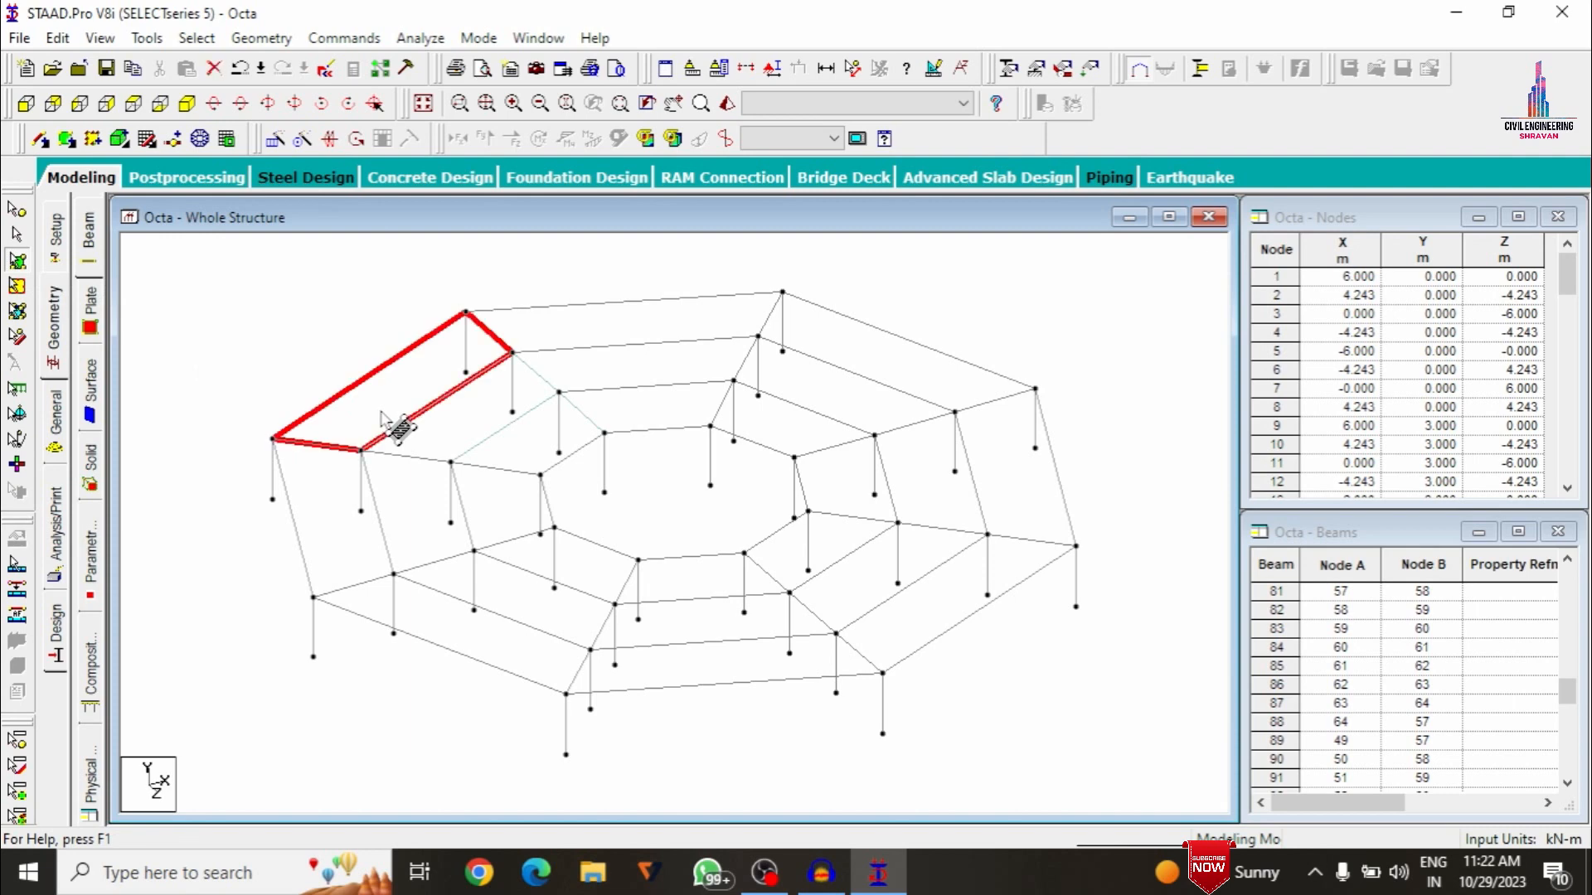
{"action": "left_click", "coordinate": [477, 443], "text": "ctrl"}
{"action": "left_click", "coordinate": [535, 450], "text": "ctrl"}
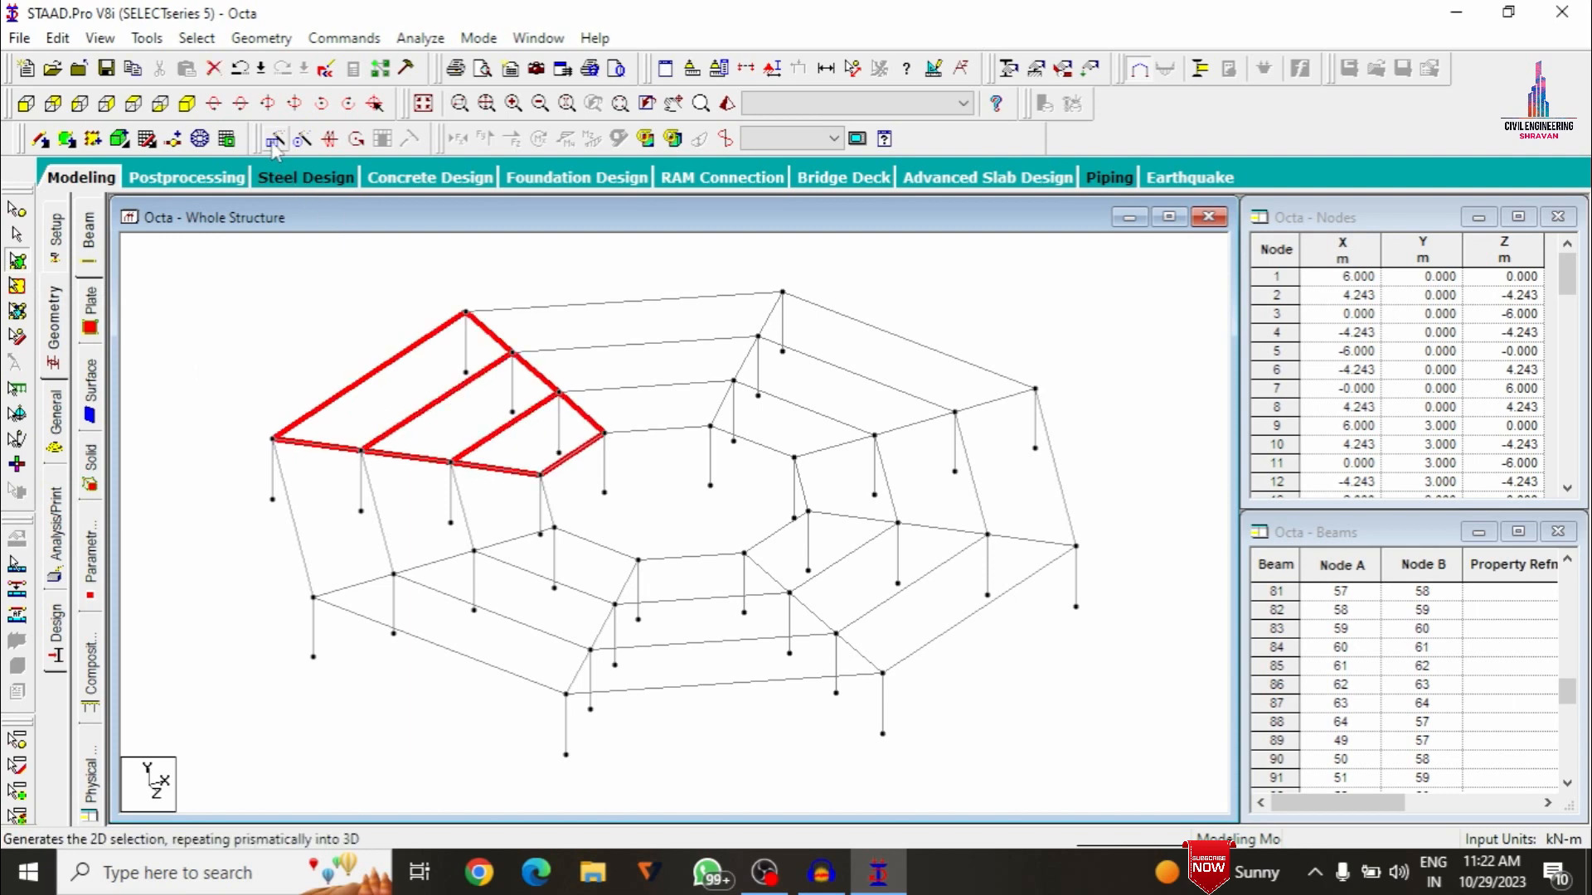
{"action": "left_click", "coordinate": [302, 139]}
{"action": "left_click_drag", "start_coordinate": [654, 279], "coordinate": [1145, 175]}
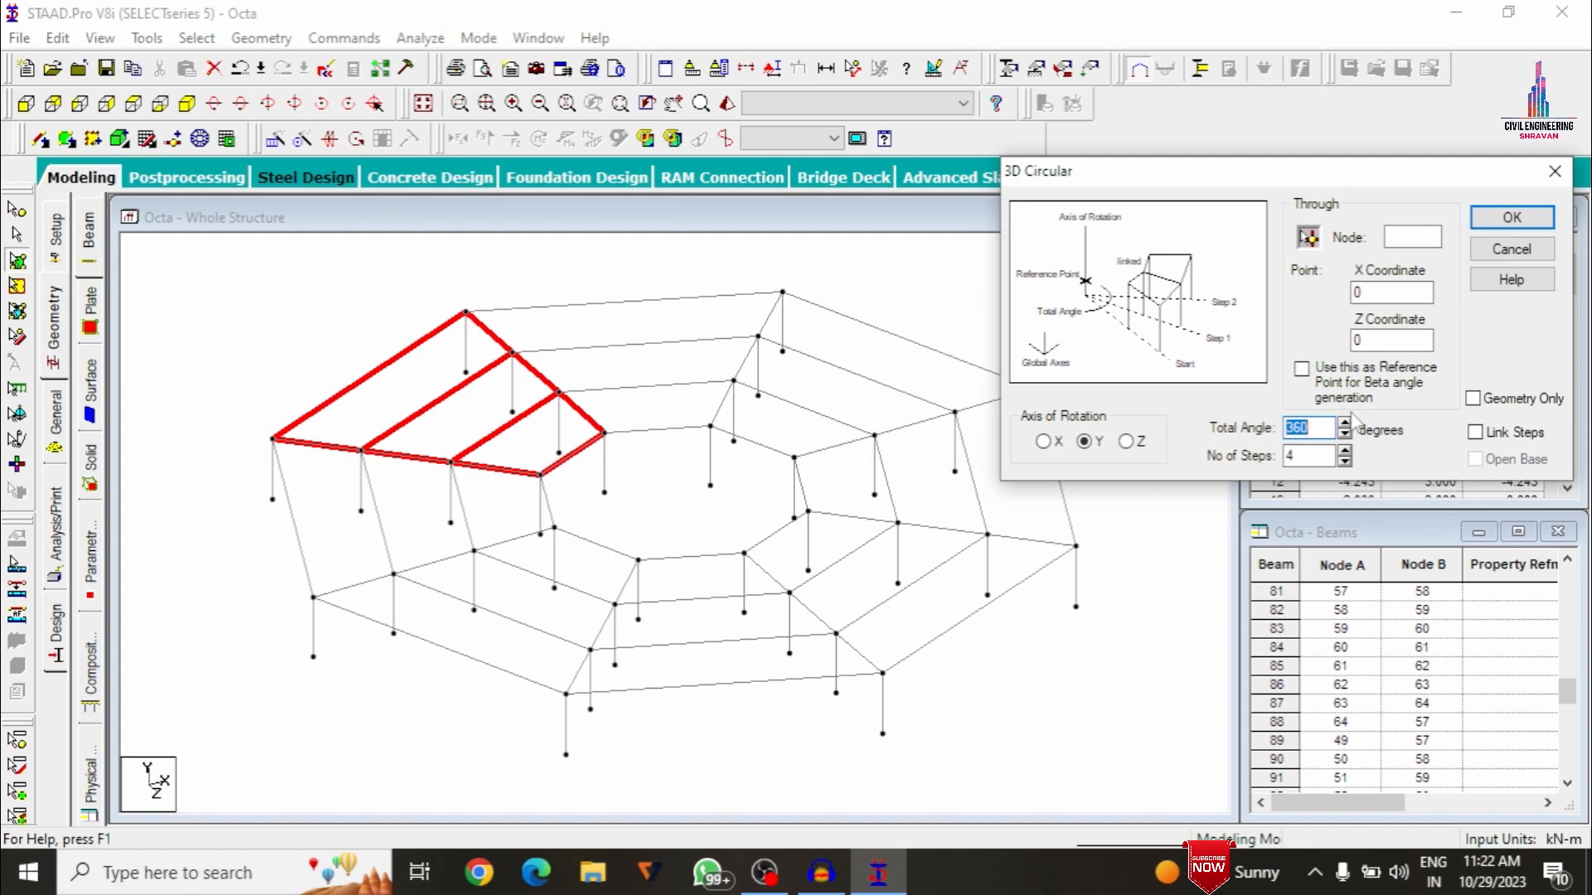
{"action": "double_click", "coordinate": [1286, 455]}
{"action": "left_click", "coordinate": [1512, 219]}
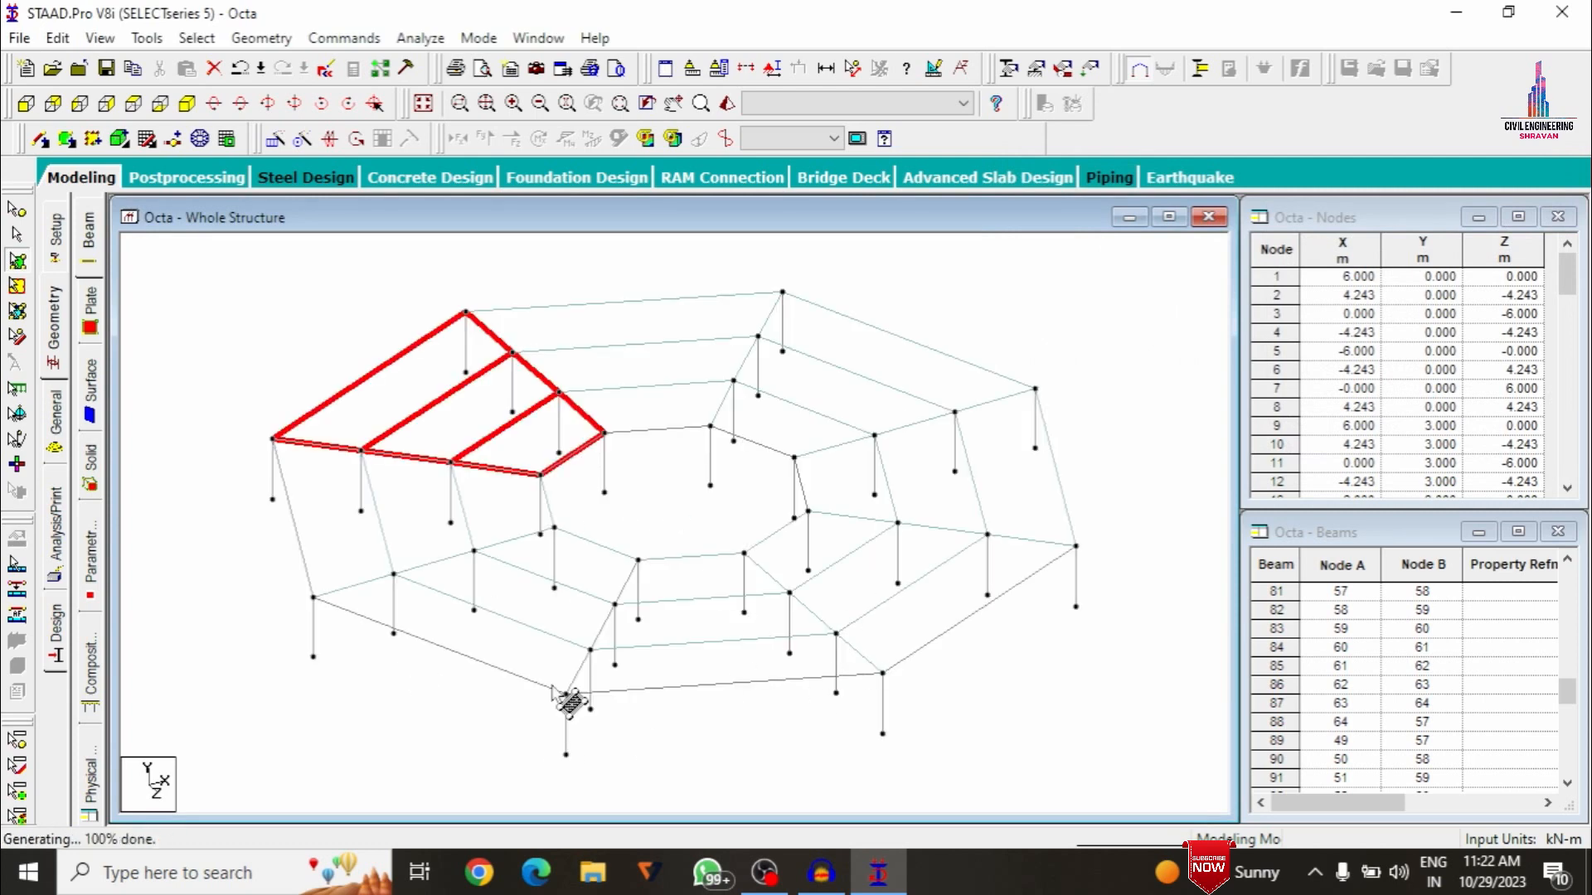
{"action": "left_click", "coordinate": [292, 287]}
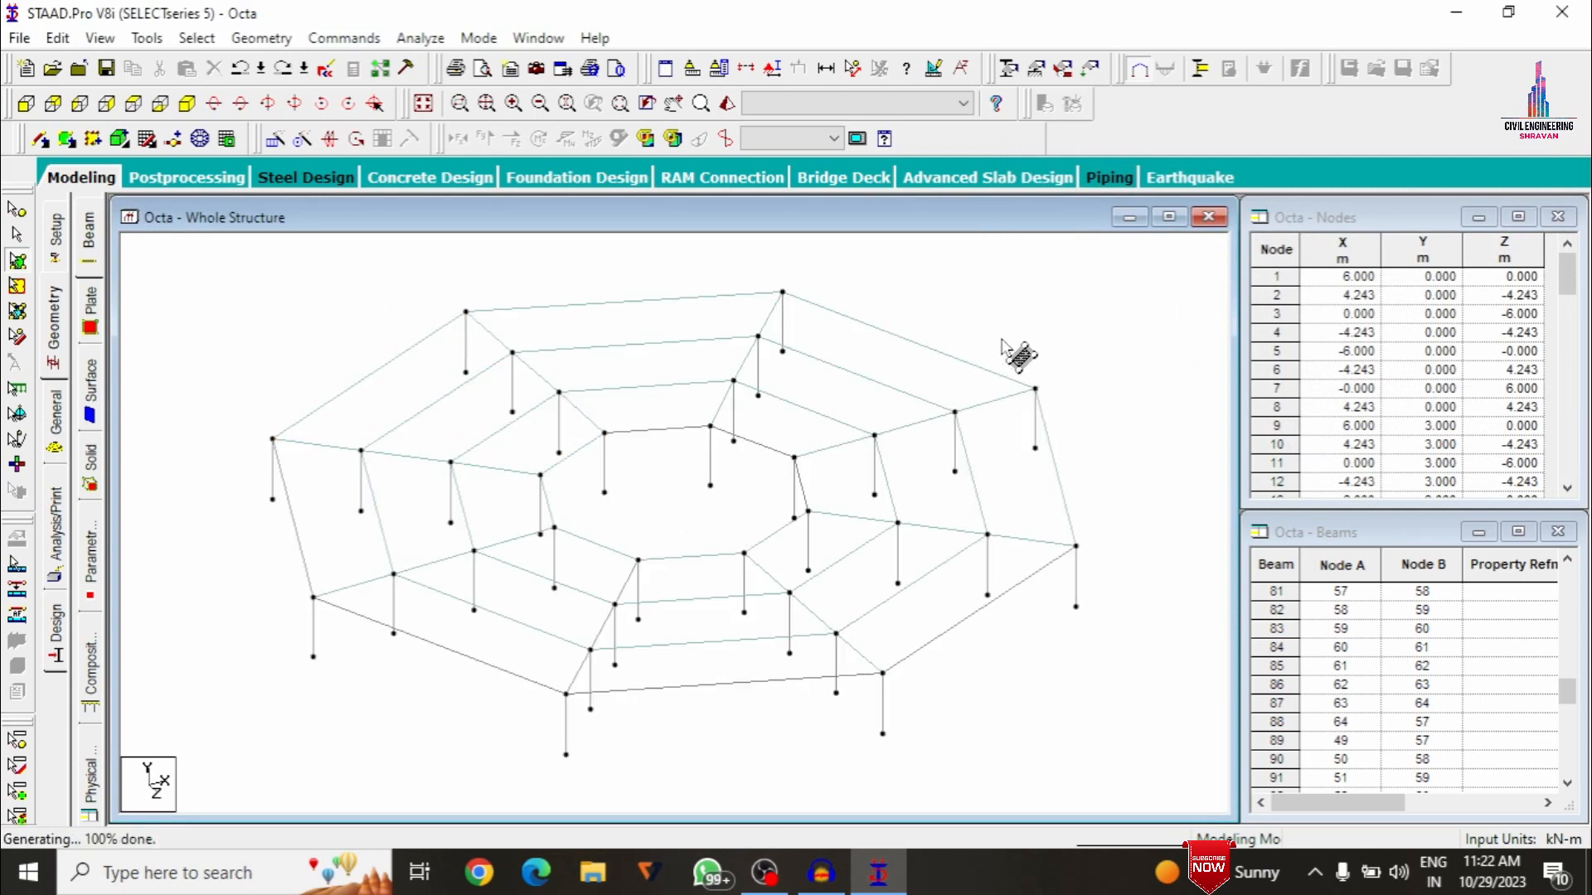
Inspect the slab plates around the octagon in a 3D rendering from different angles, and close the rendering
{"action": "right_click", "coordinate": [999, 300]}
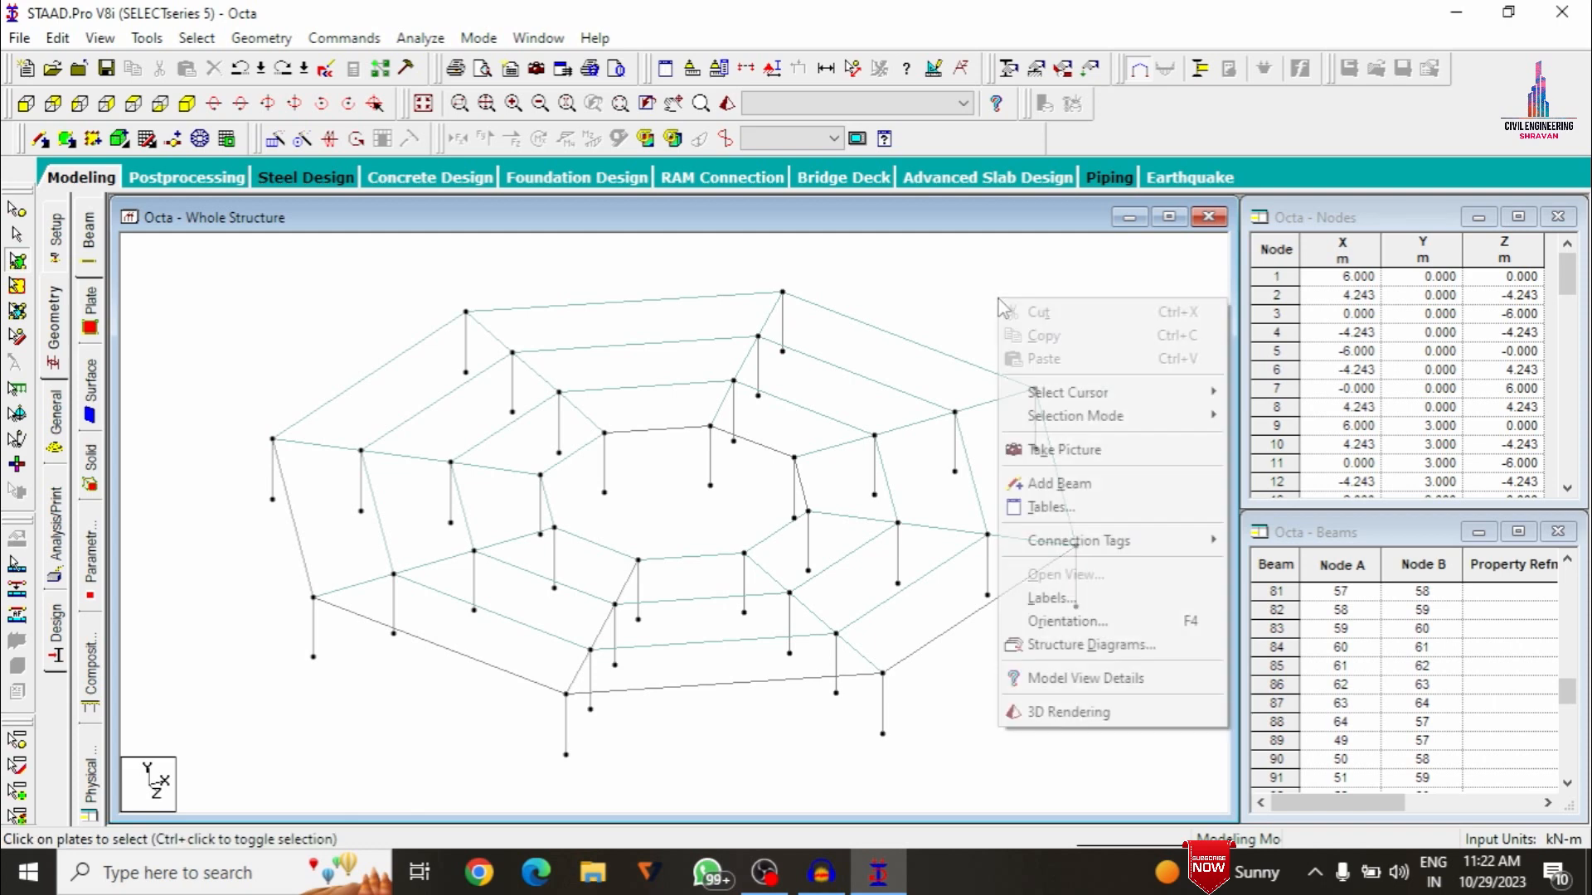
{"action": "left_click", "coordinate": [1070, 712]}
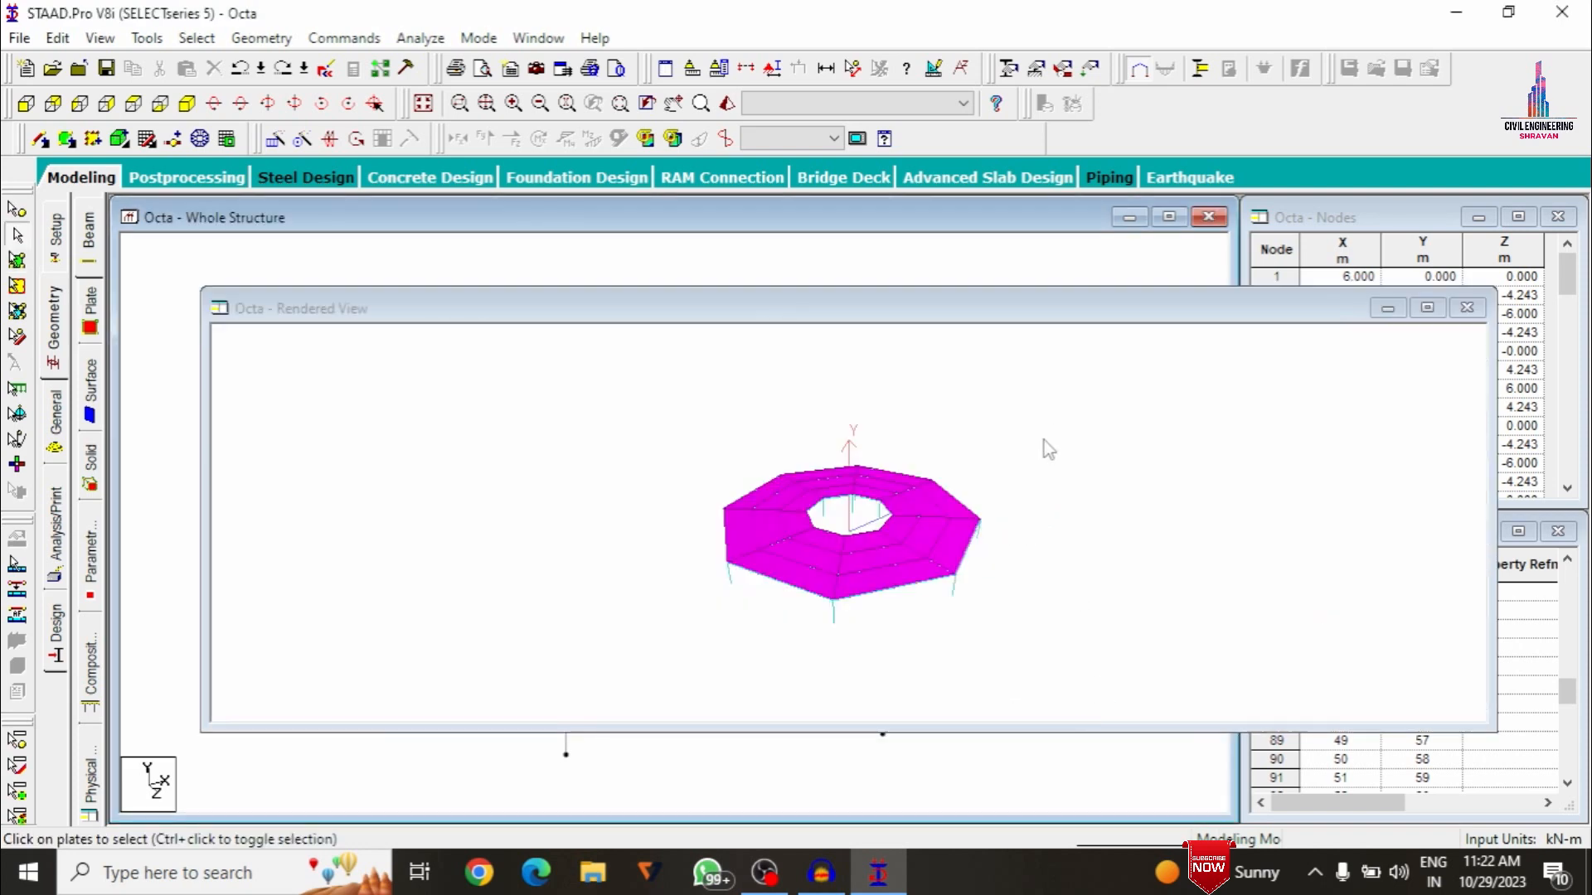
{"action": "left_click_drag", "start_coordinate": [1043, 440], "coordinate": [1039, 547]}
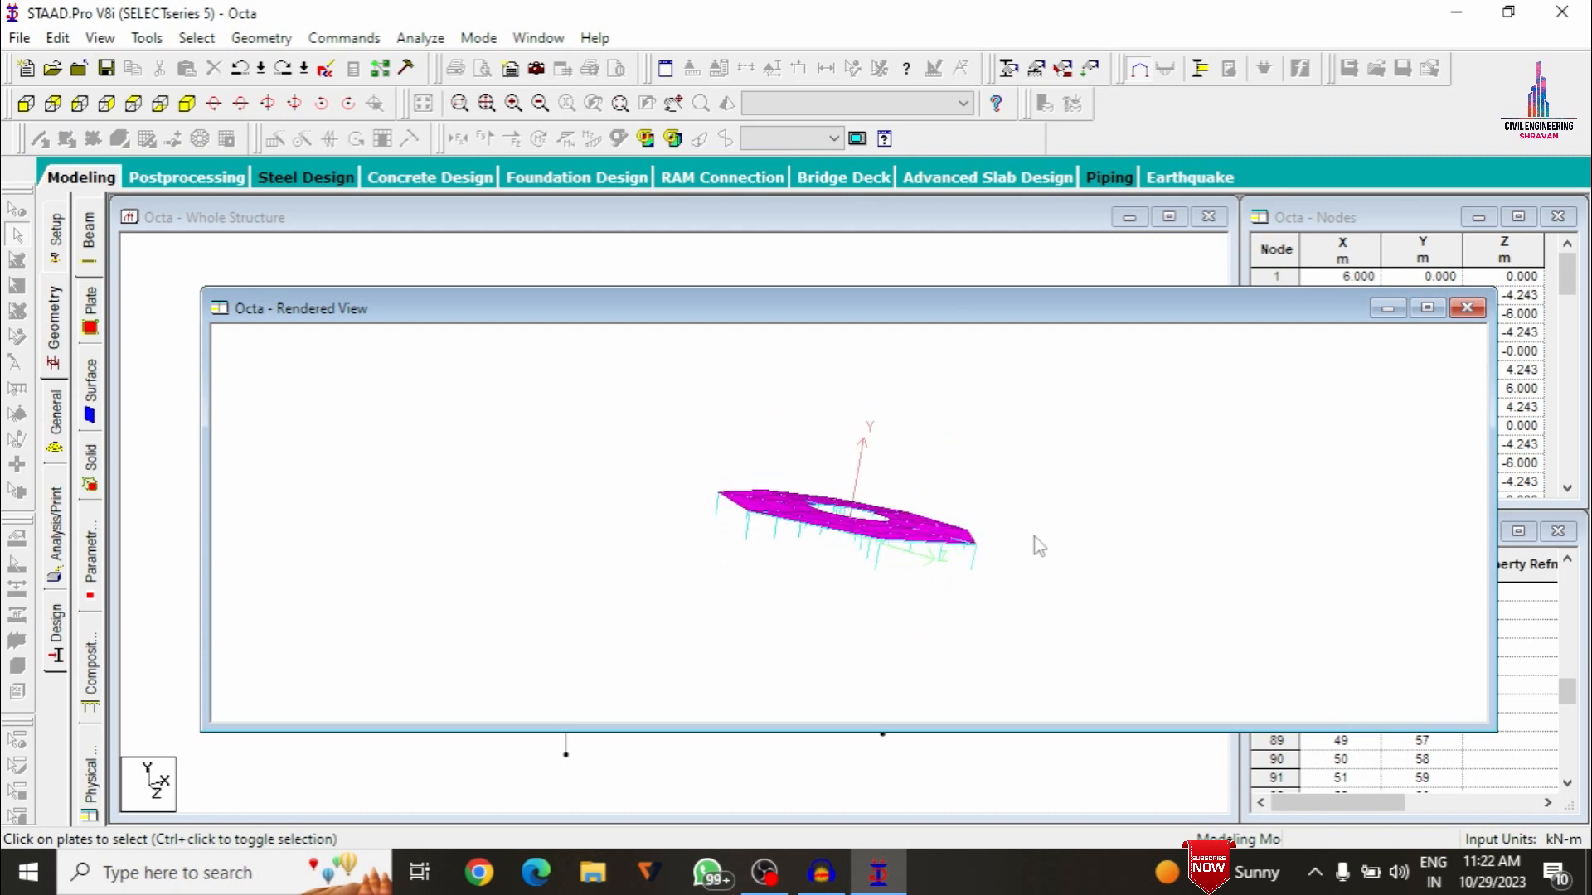
{"action": "left_click", "coordinate": [1466, 308]}
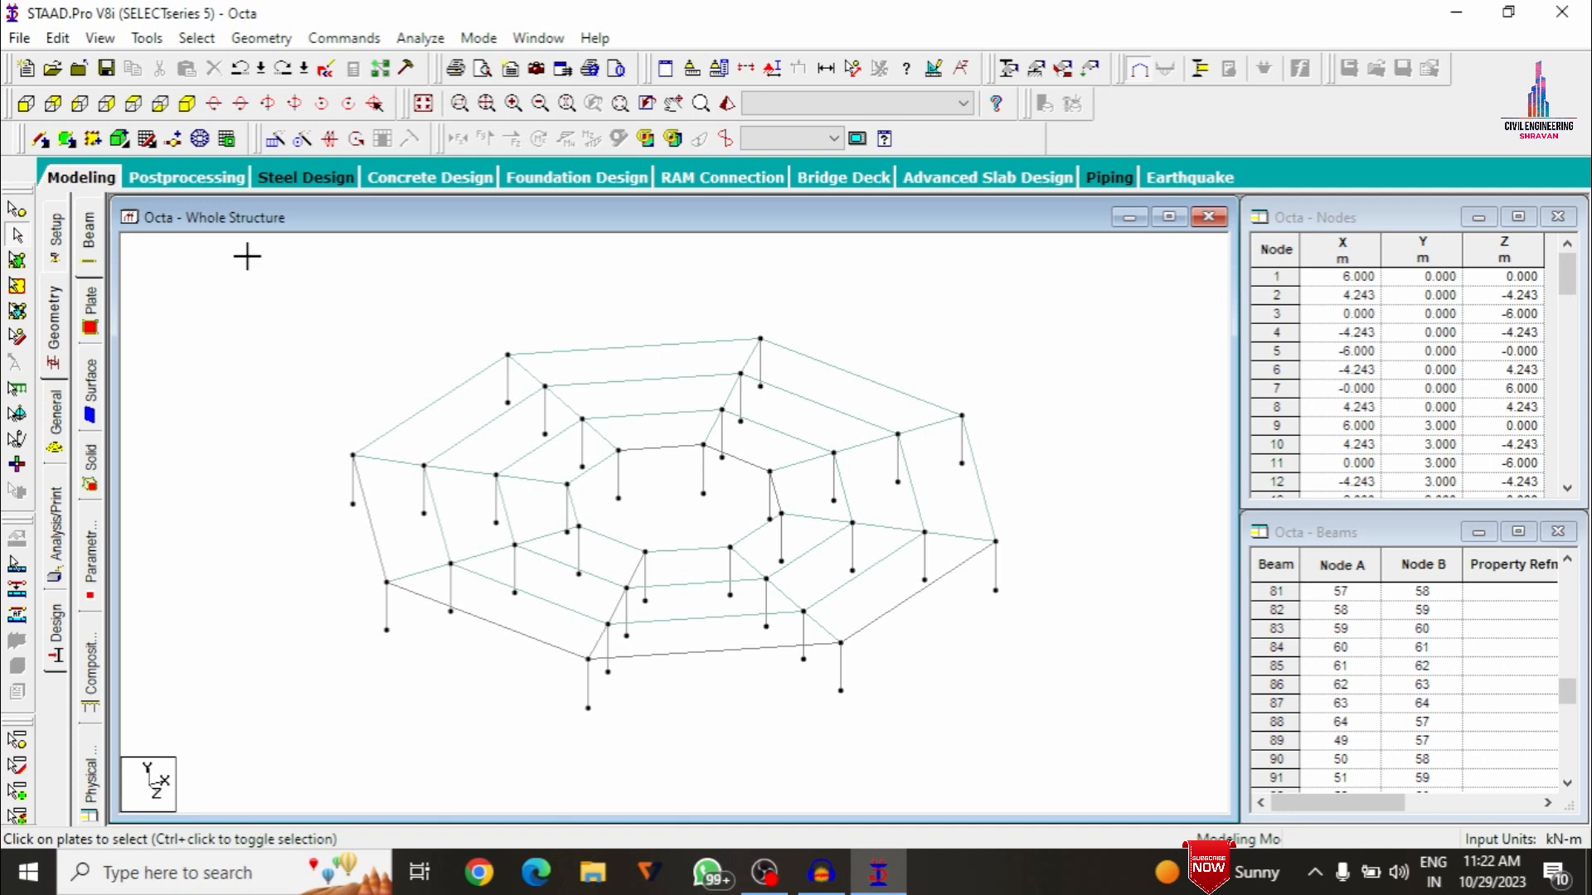
Repeat all beams and columns of the storey upward along Y in 9 steps with 3 m spacing
{"action": "left_click_drag", "start_coordinate": [247, 256], "coordinate": [1106, 774]}
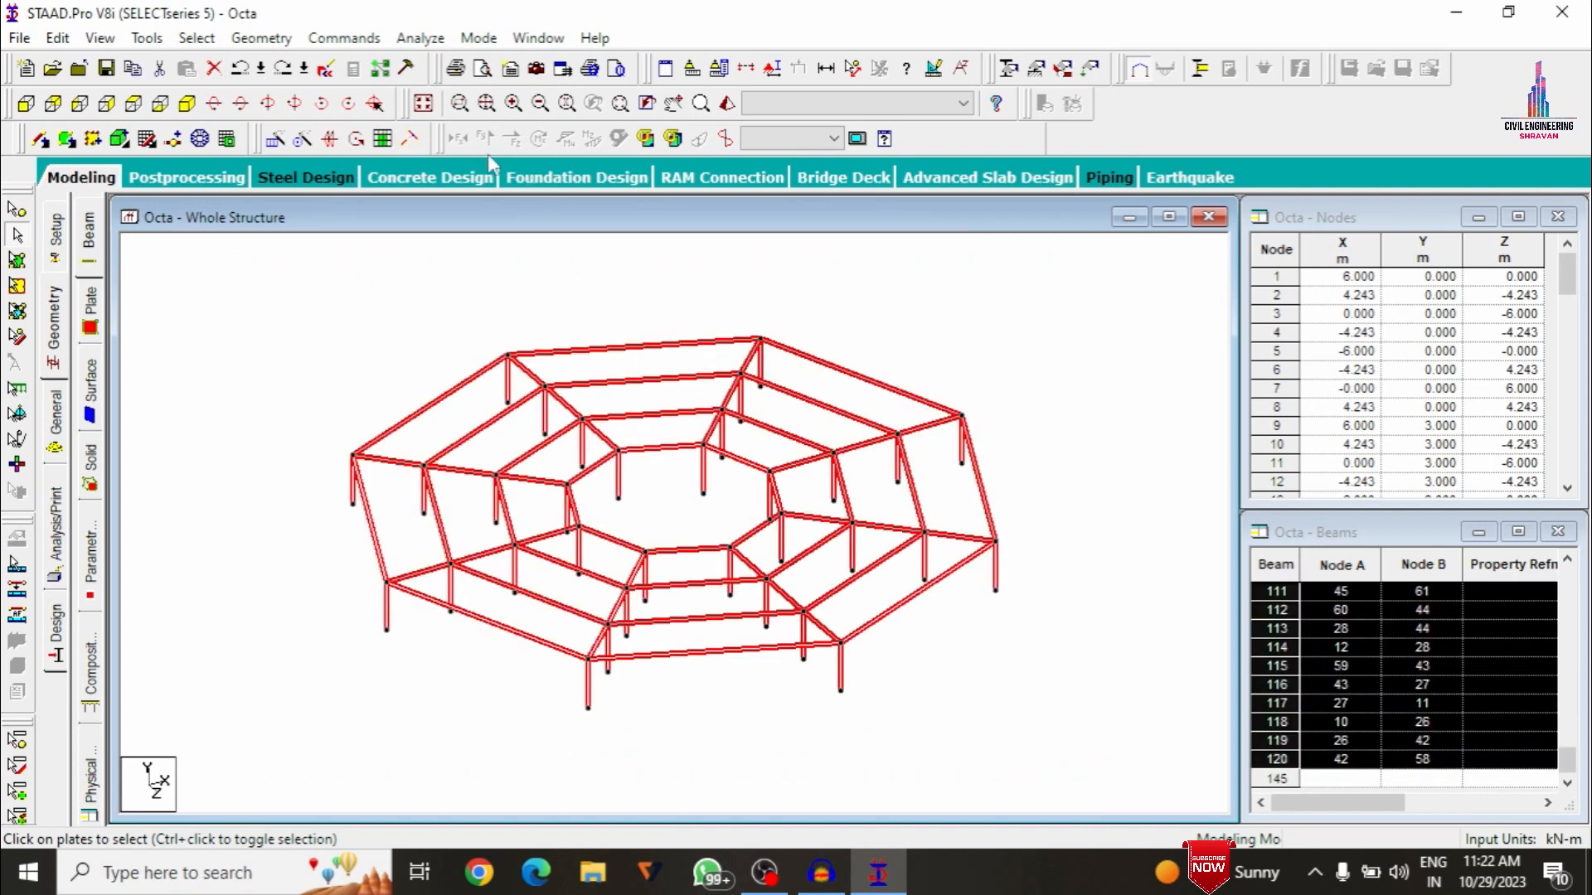
{"action": "left_click", "coordinate": [273, 141]}
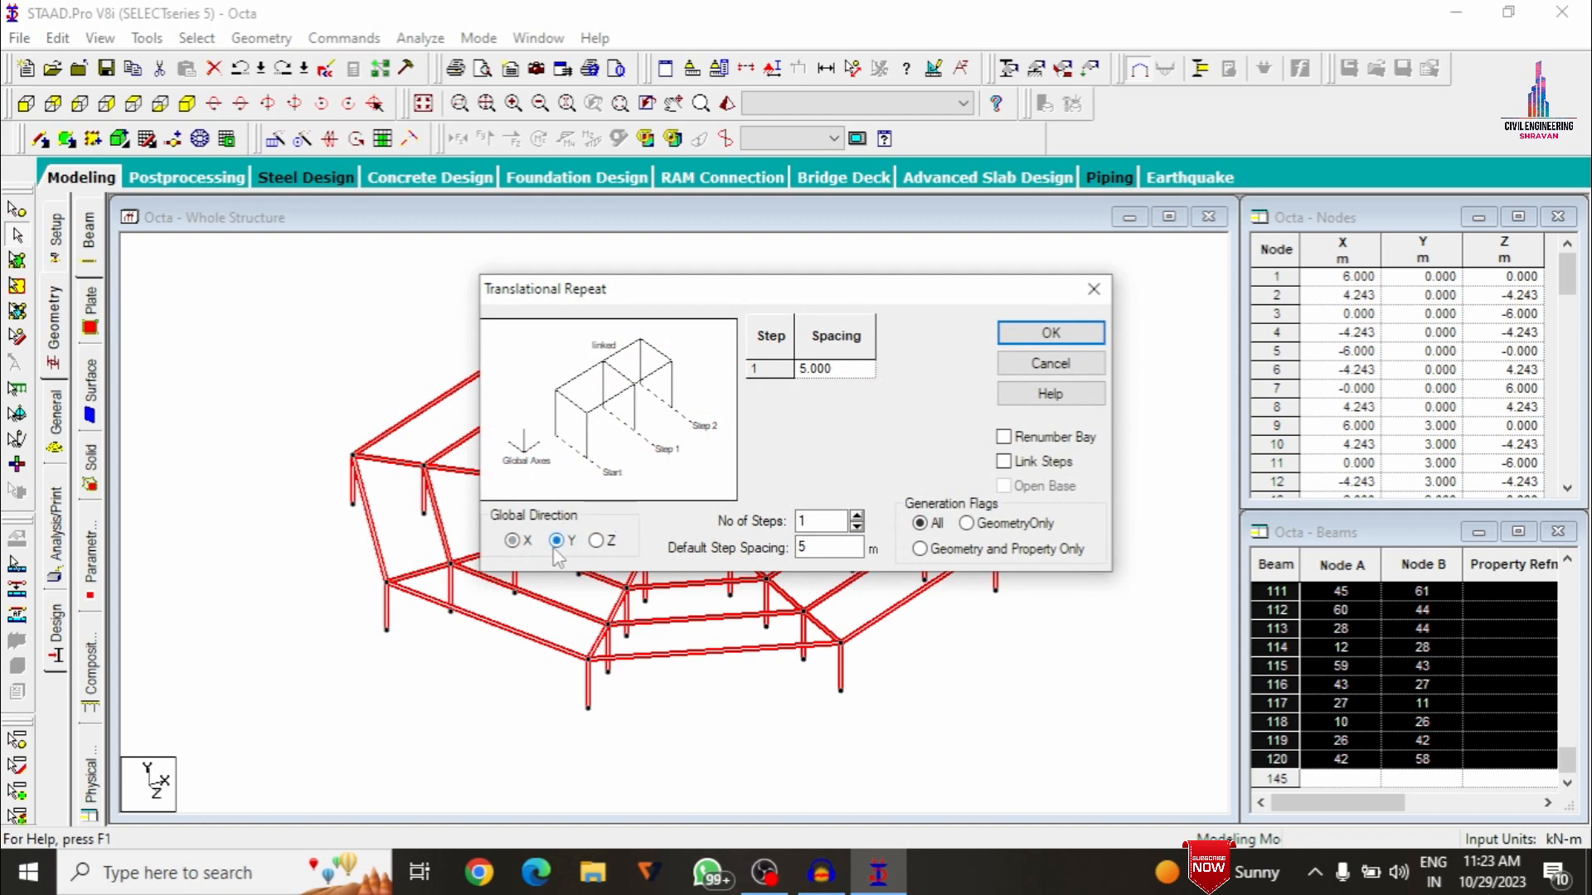
{"action": "left_click_drag", "start_coordinate": [813, 520], "coordinate": [778, 515]}
{"action": "type", "text": "9"}
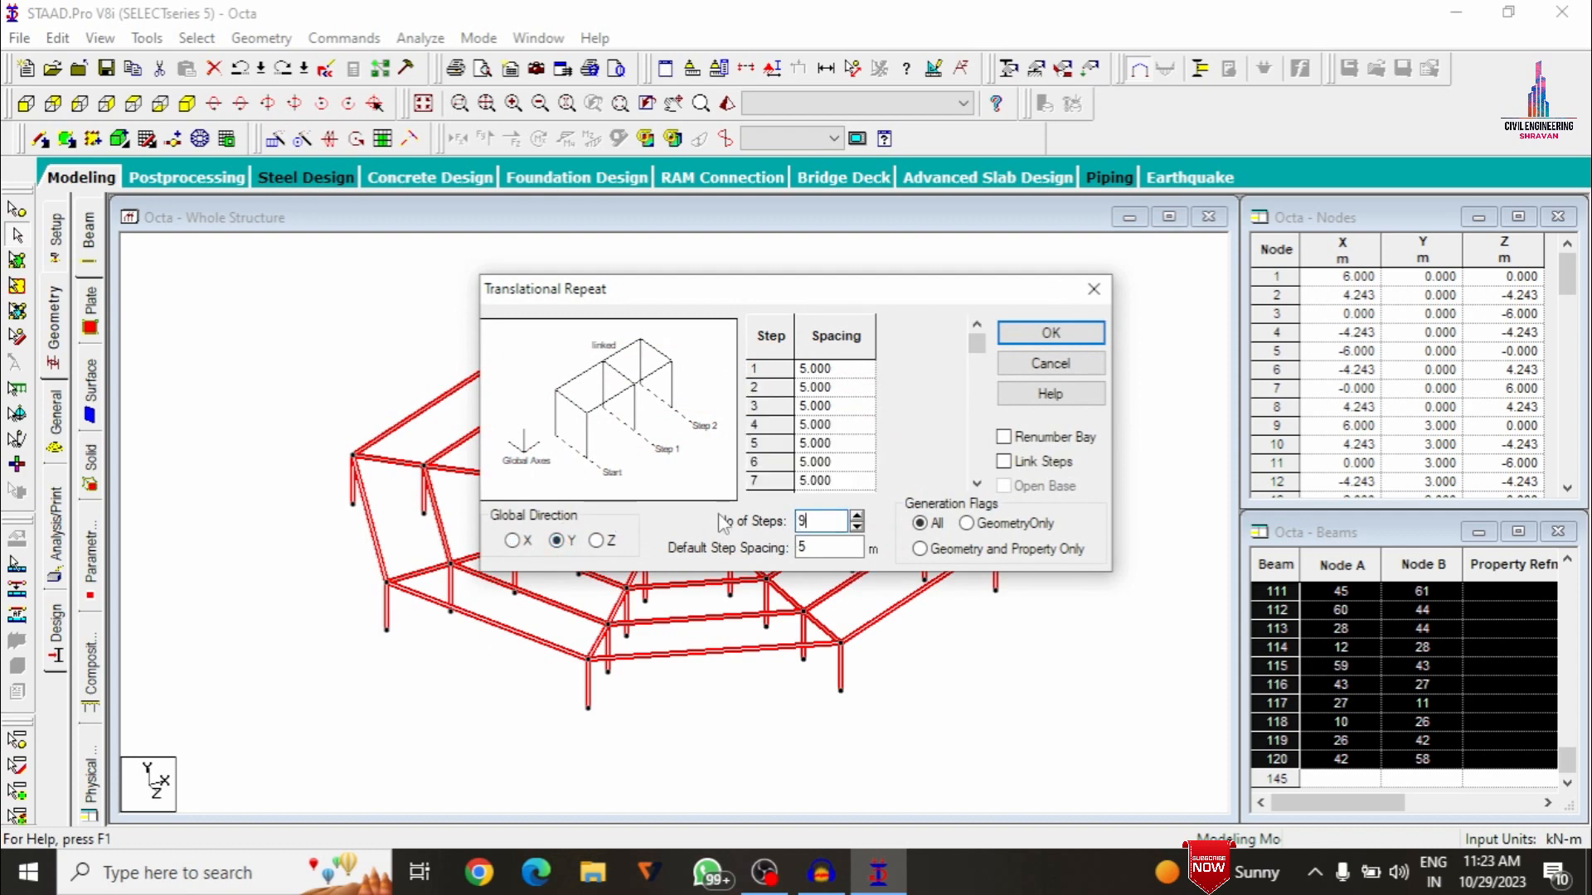
{"action": "type", "text": "3"}
{"action": "key", "text": "Return"}
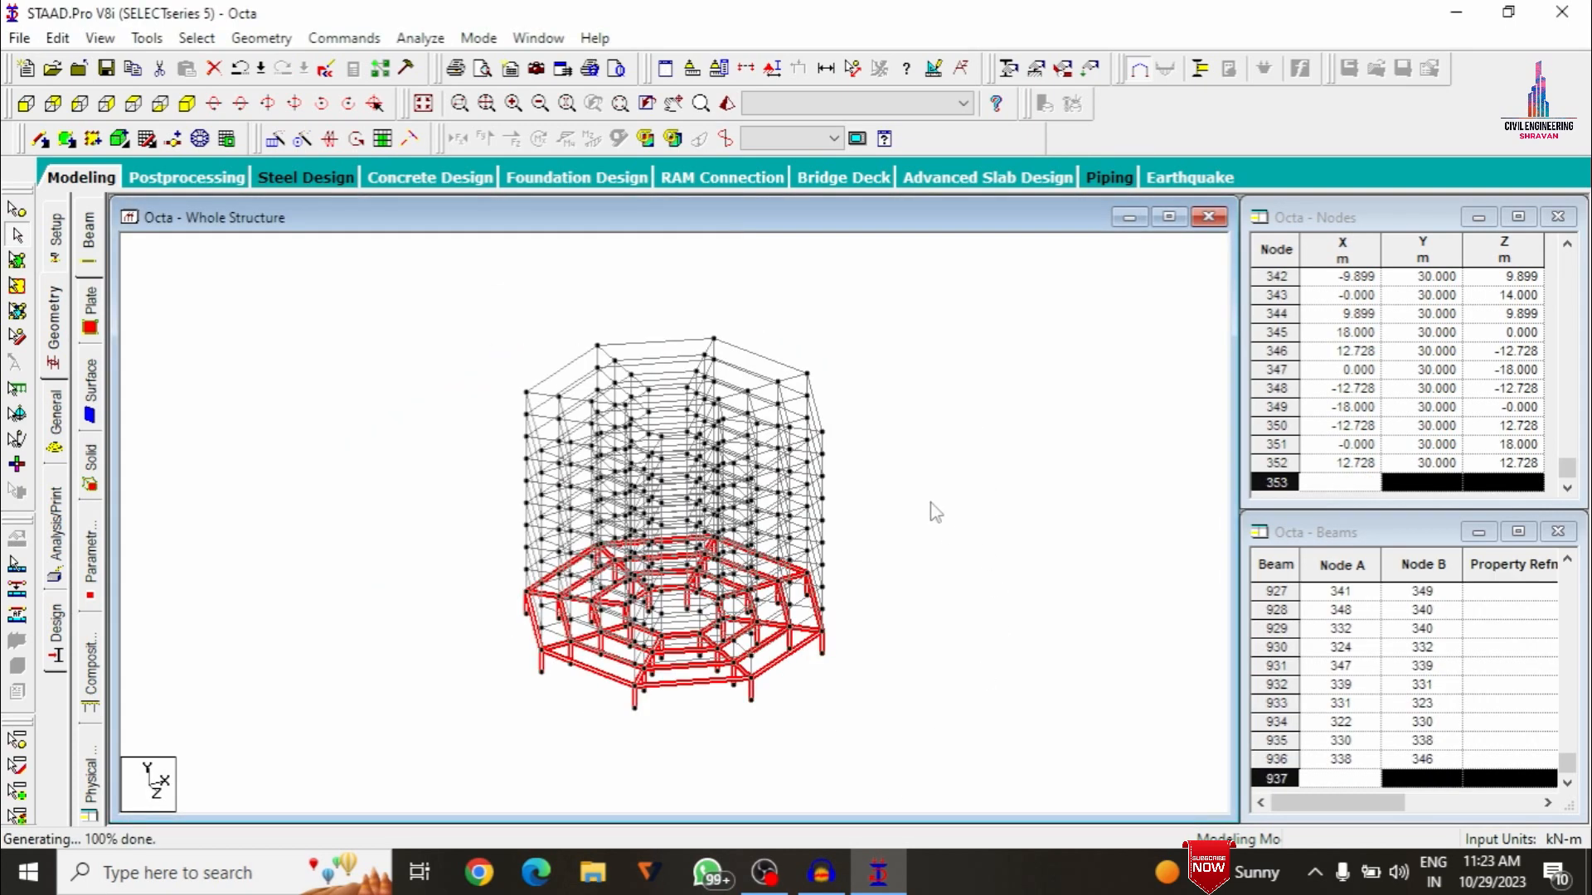
Select all slab plates of the first storey and repeat them along Y in 9 steps at 3 m spacing
{"action": "left_click", "coordinate": [24, 264]}
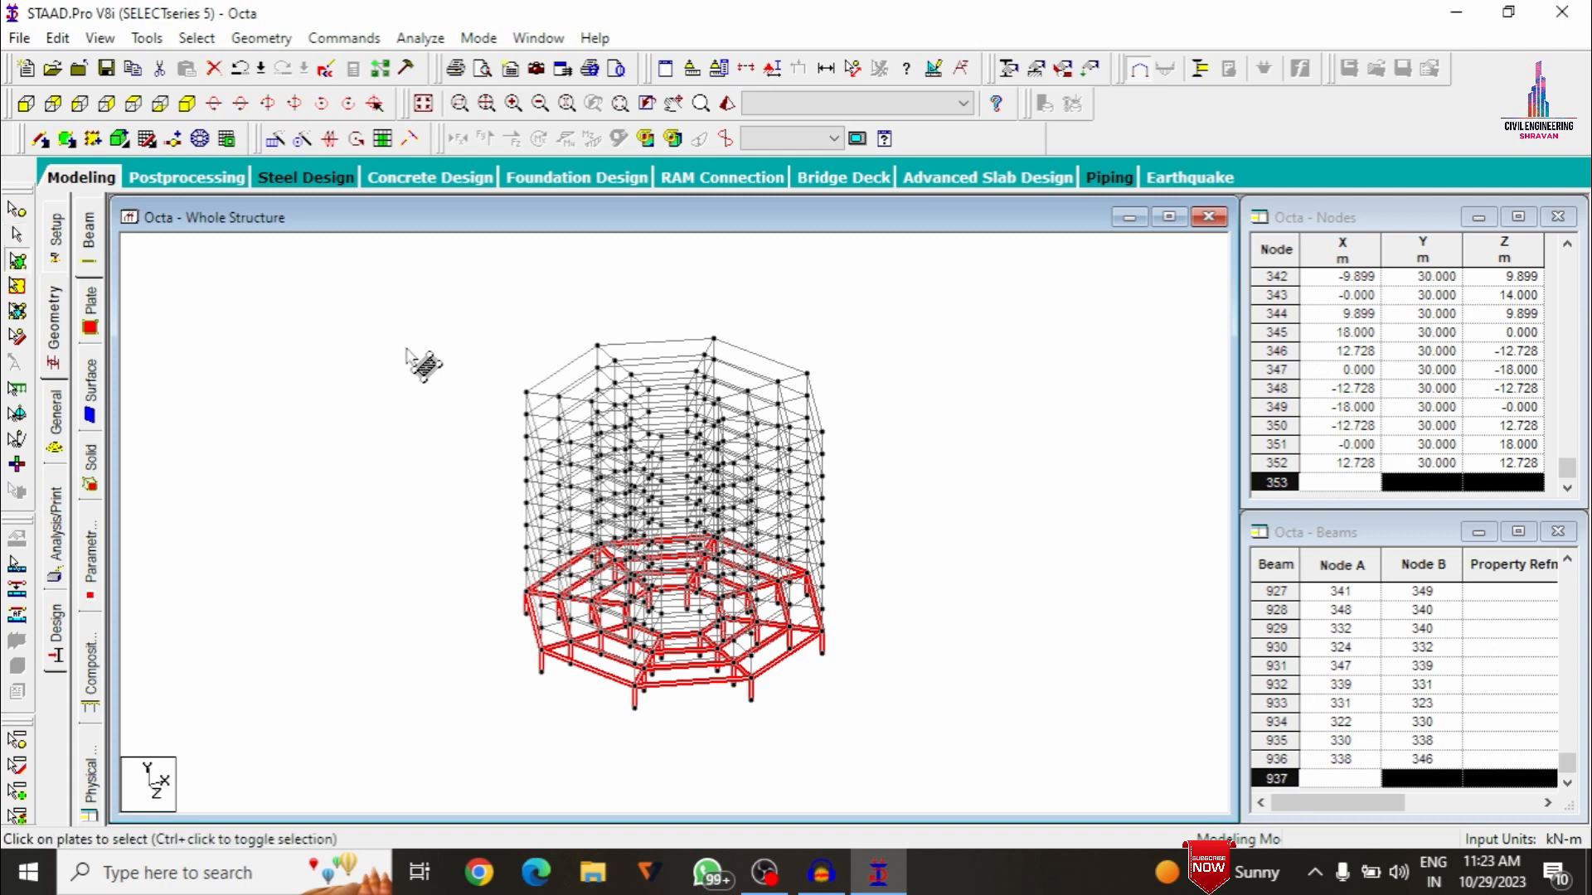
{"action": "left_click_drag", "start_coordinate": [405, 343], "coordinate": [922, 730]}
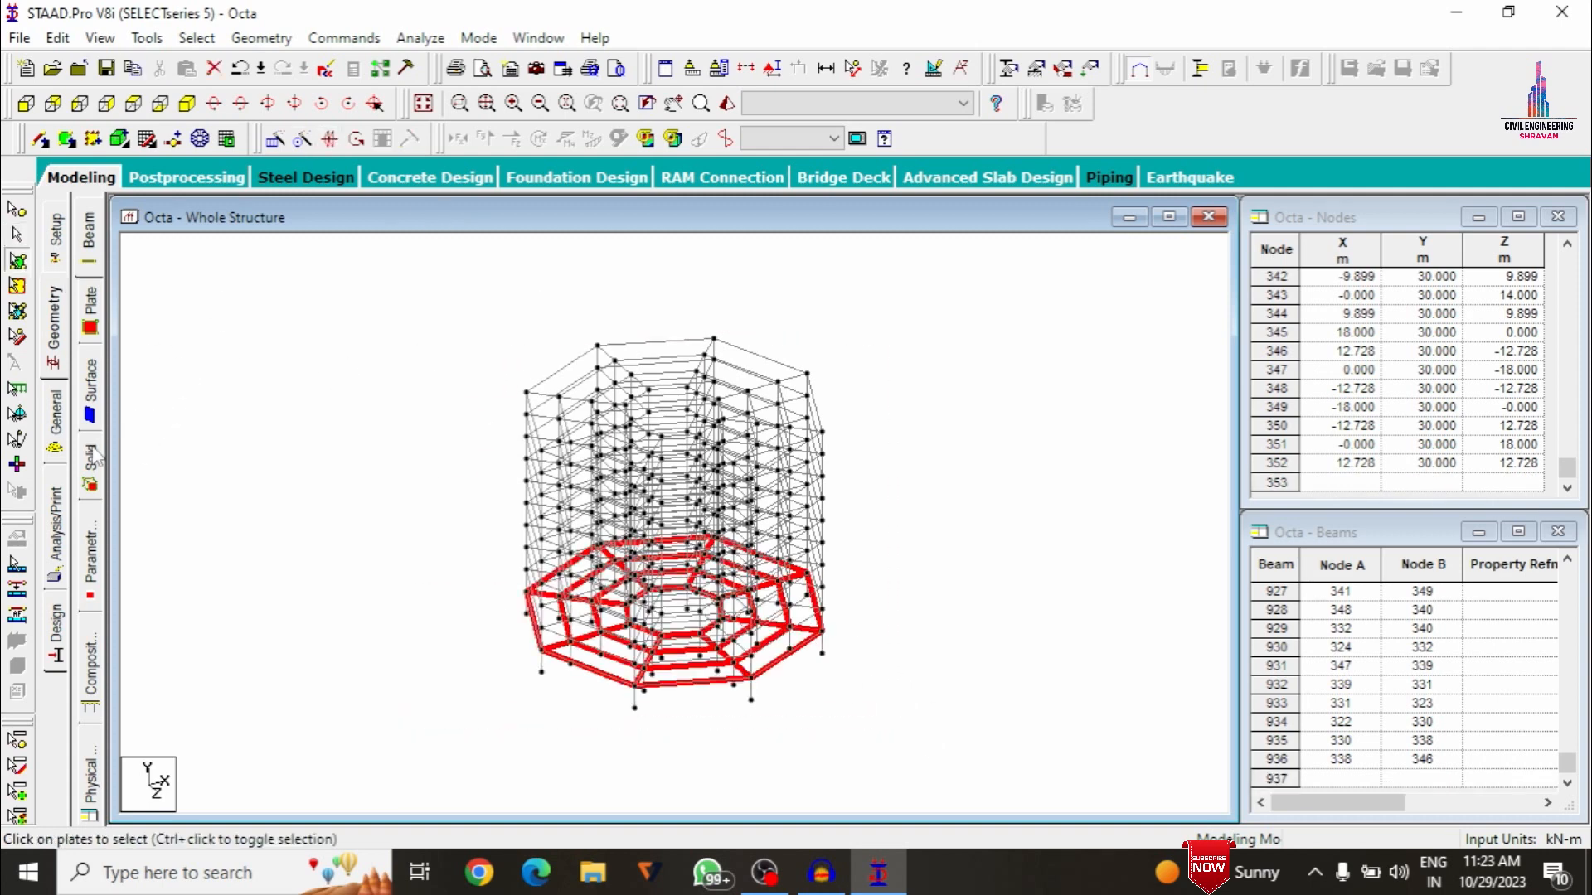
{"action": "left_click", "coordinate": [275, 138]}
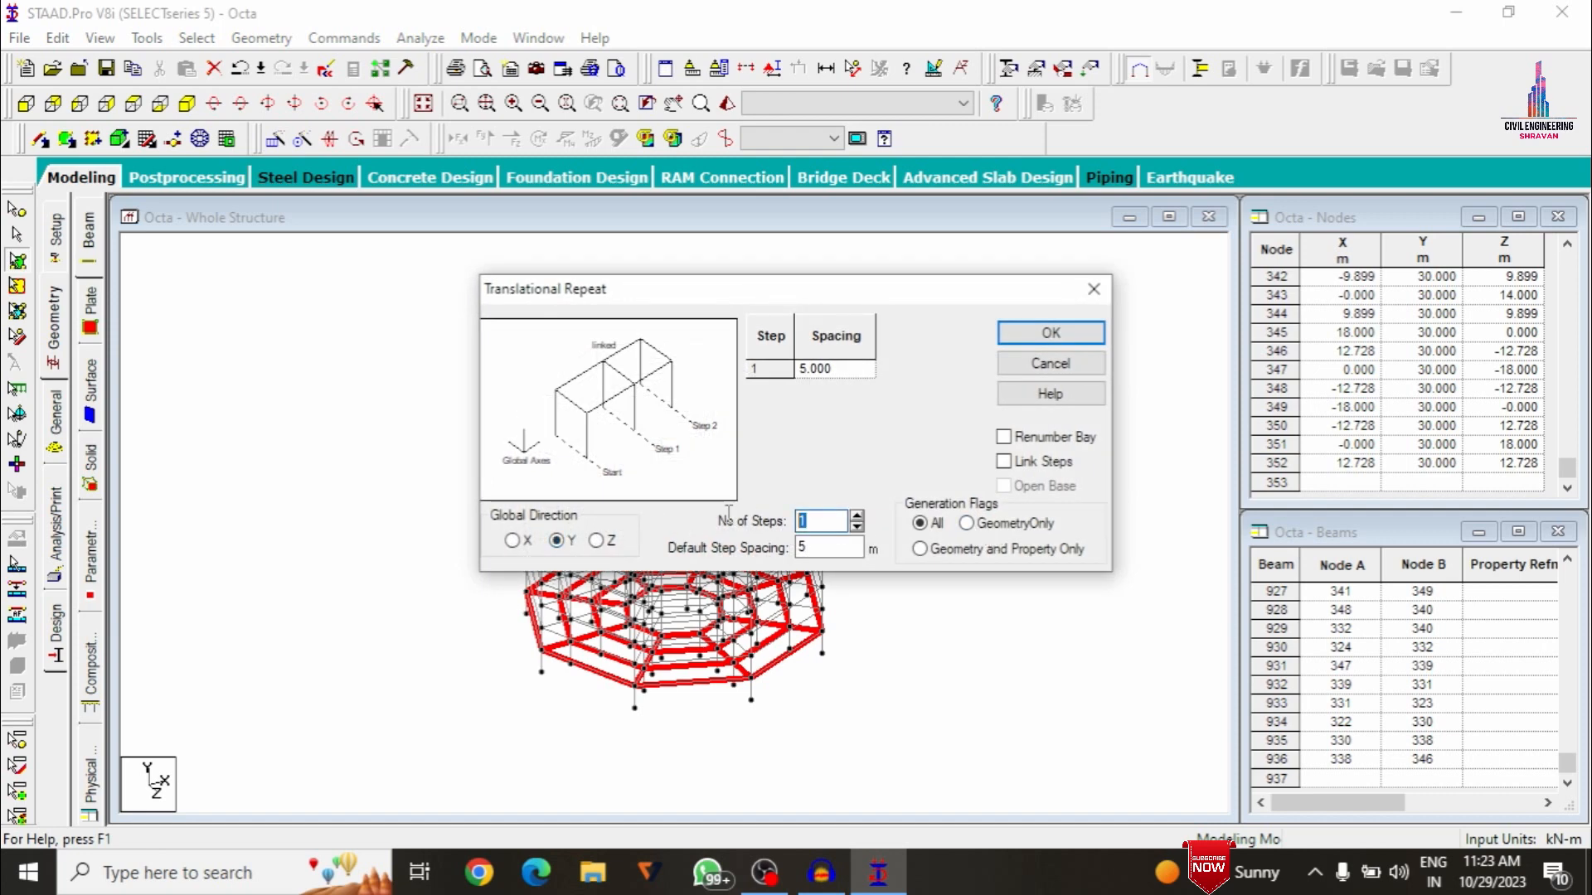
{"action": "type", "text": "9"}
{"action": "key", "text": "Tab"}
{"action": "type", "text": "3"}
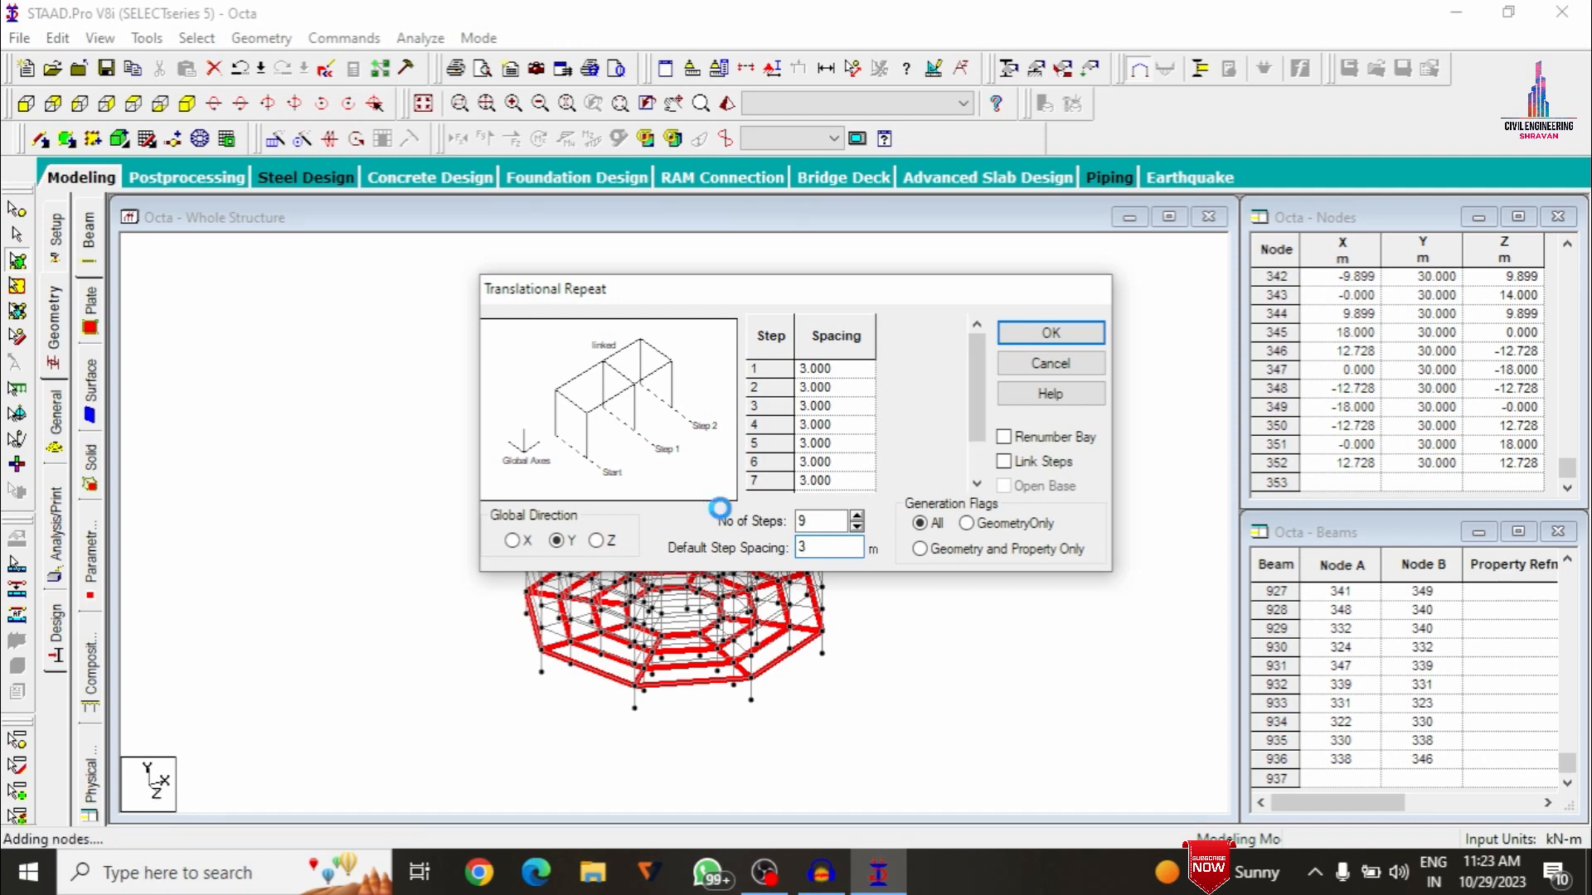
{"action": "key", "text": "Return"}
{"action": "left_click", "coordinate": [884, 429]}
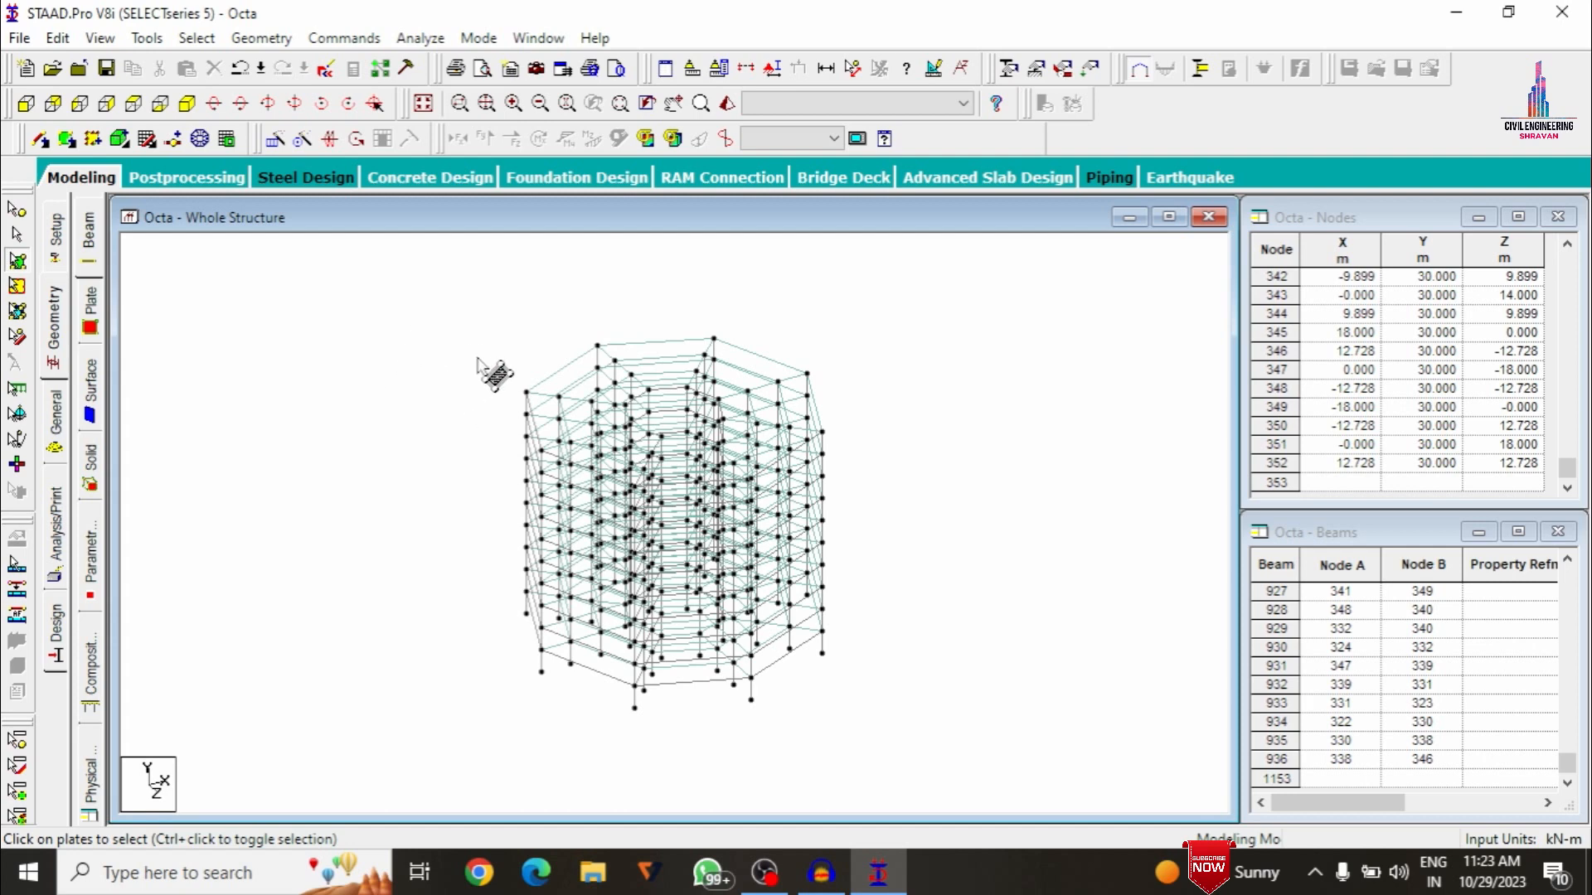
{"action": "left_click", "coordinate": [804, 640]}
Copy all beams and columns of the tower and paste them with an offset of 50 m in X
{"action": "left_click", "coordinate": [17, 235]}
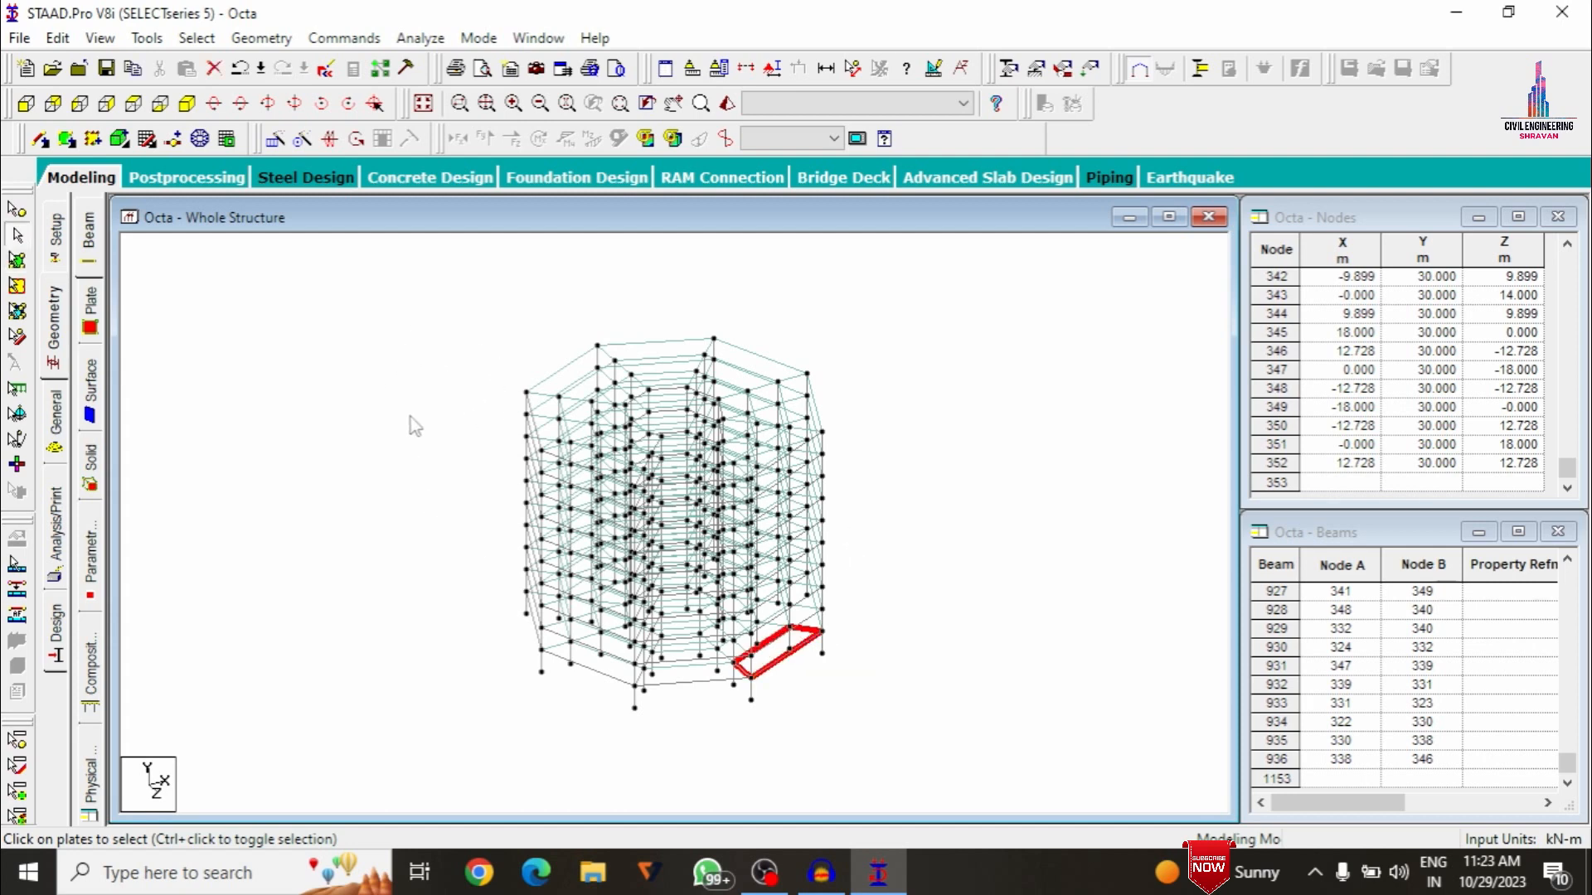
{"action": "left_click_drag", "start_coordinate": [372, 280], "coordinate": [536, 396]}
{"action": "left_click_drag", "start_coordinate": [901, 775], "coordinate": [901, 775]}
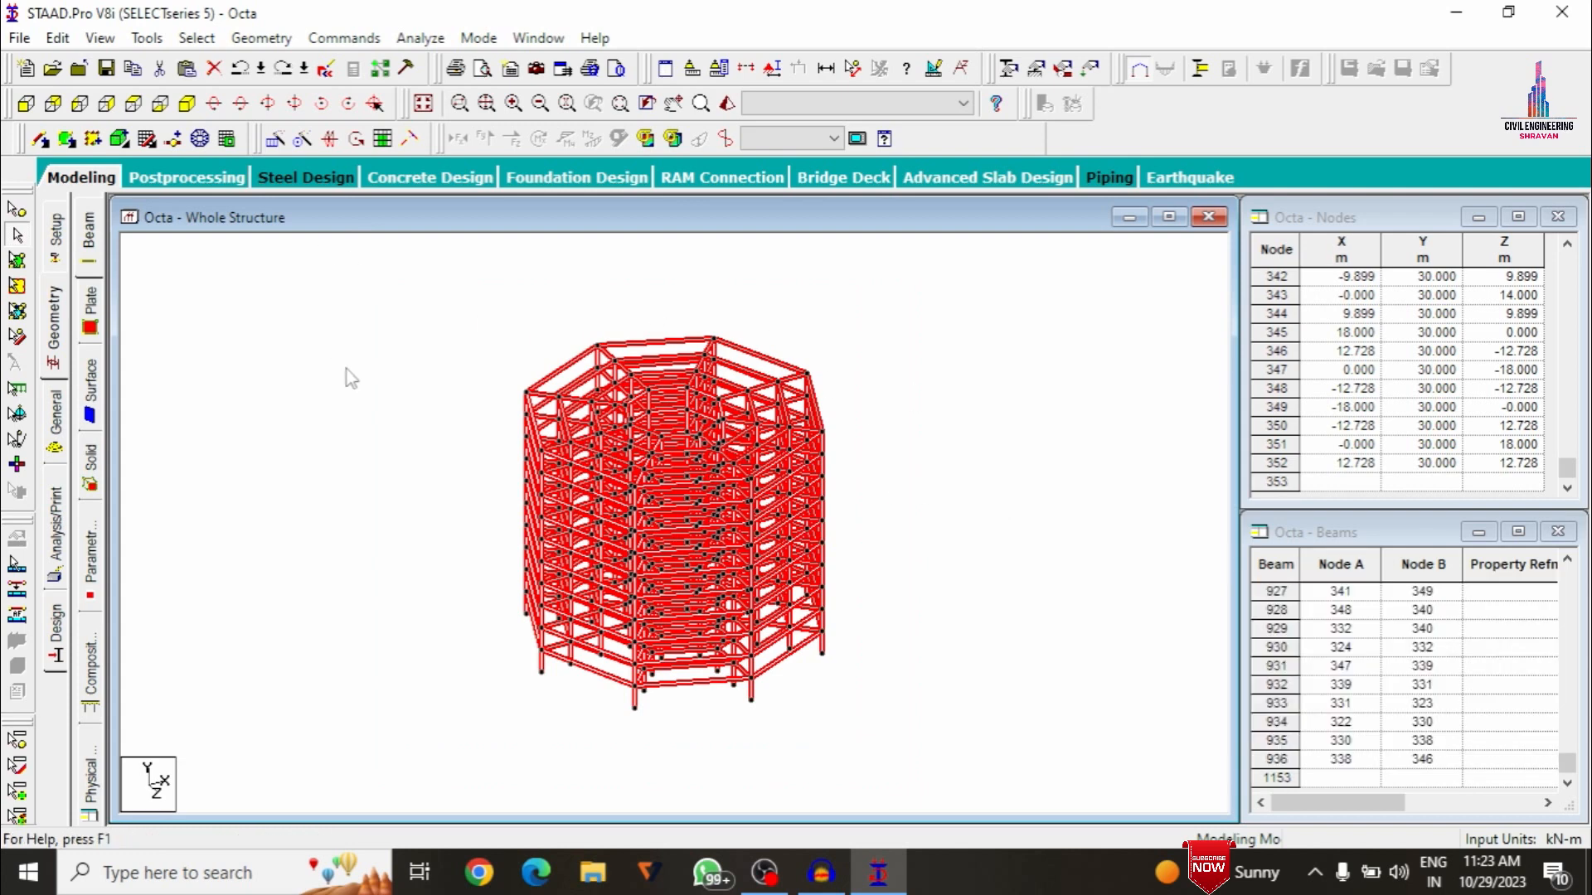
{"action": "right_click", "coordinate": [521, 277]}
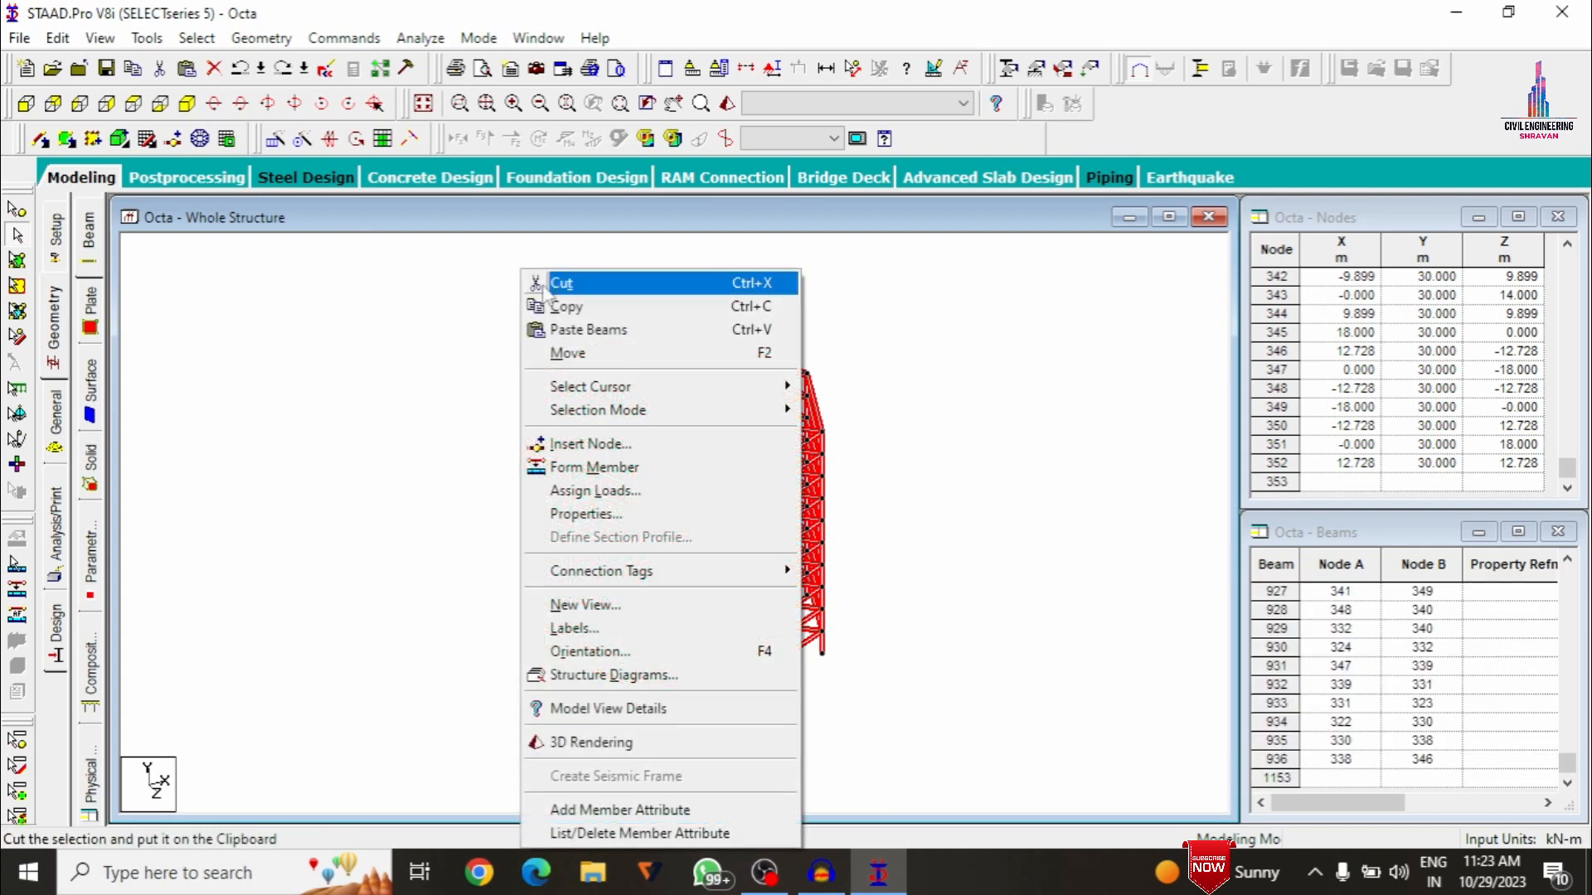
{"action": "left_click", "coordinate": [577, 329]}
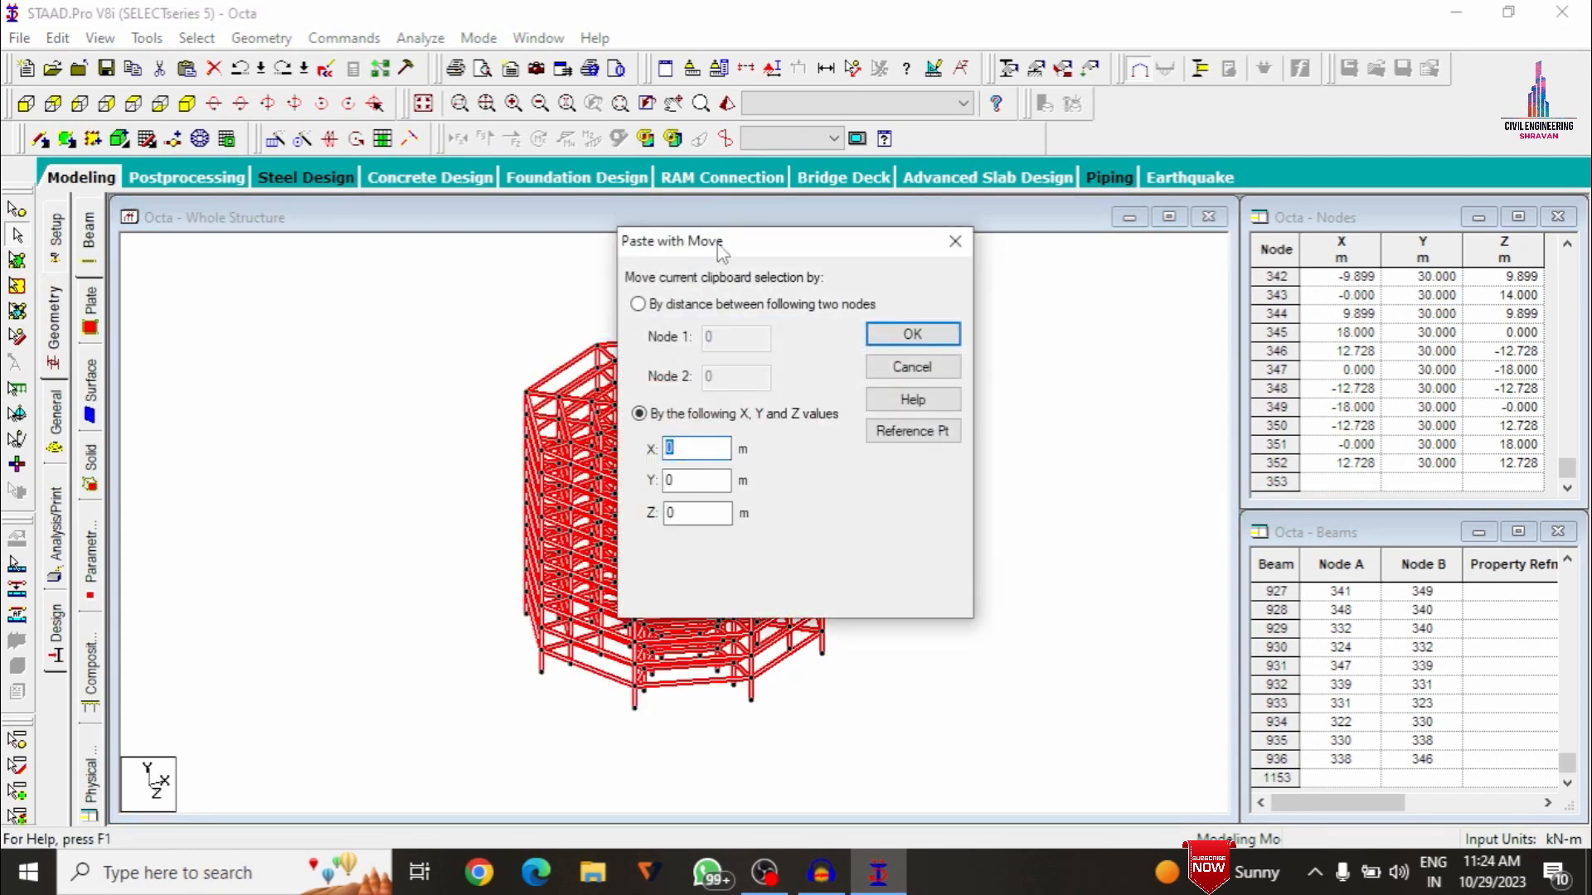
{"action": "left_click_drag", "start_coordinate": [722, 253], "coordinate": [1148, 208]}
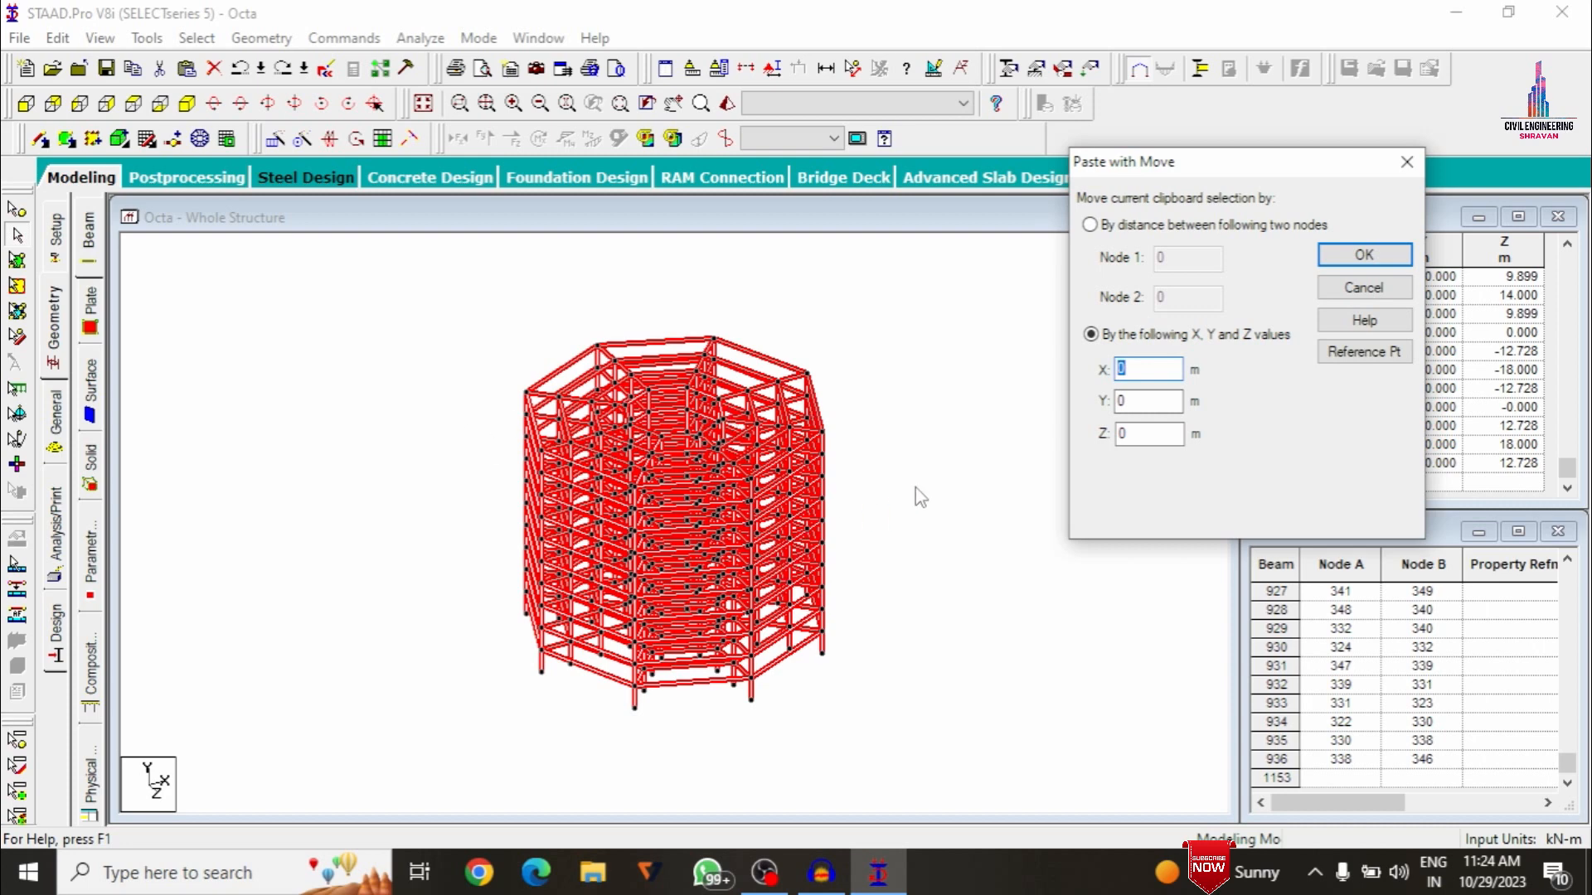
{"action": "type", "text": "50"}
{"action": "key", "text": "Return"}
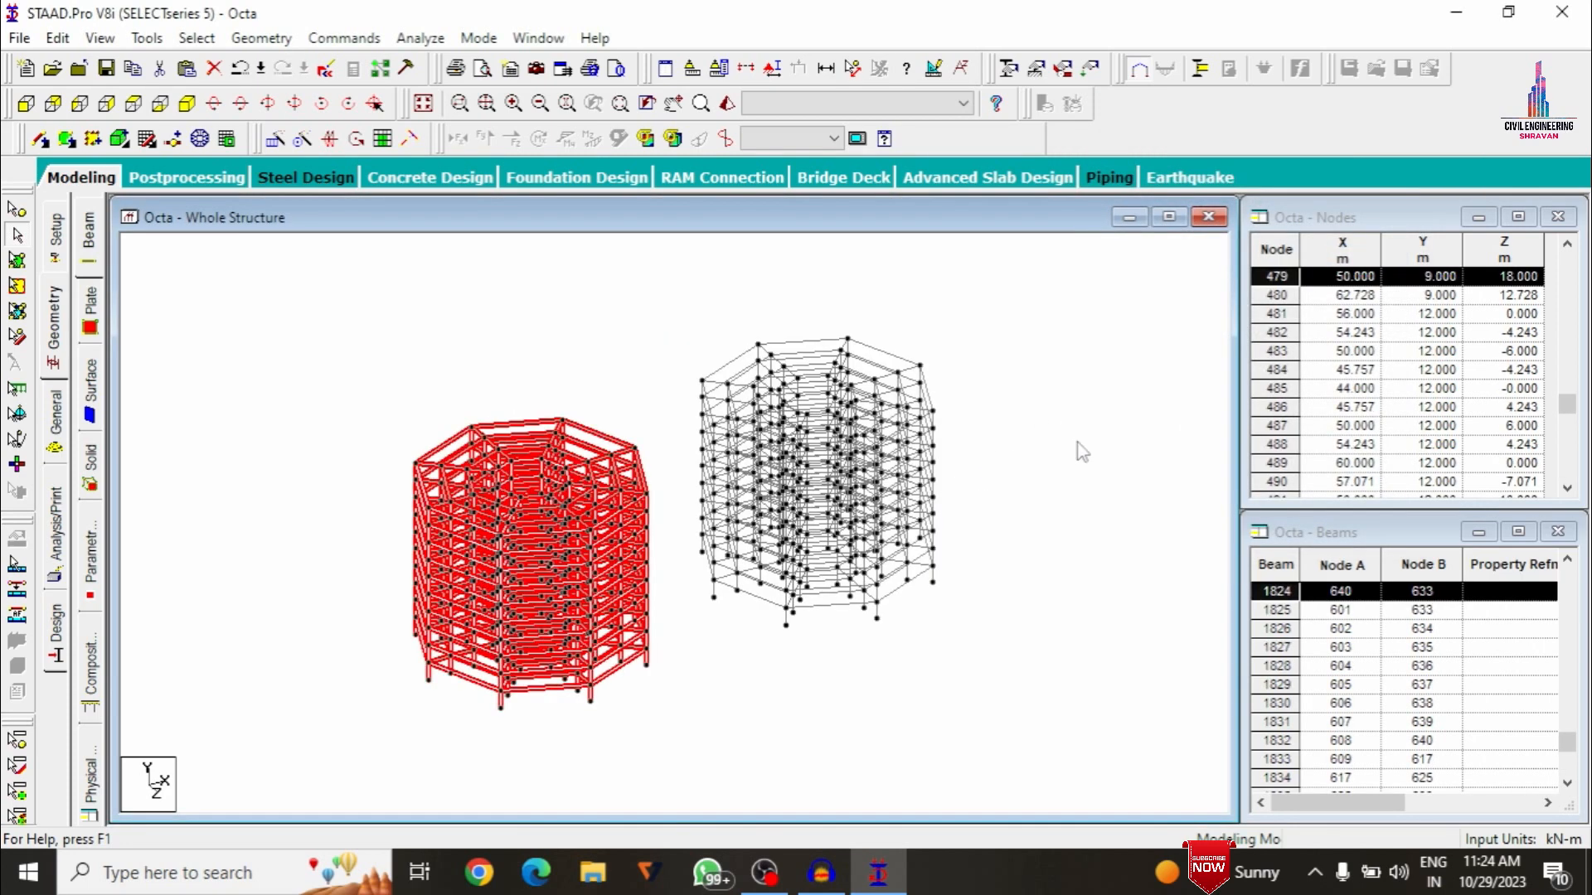
{"action": "left_click", "coordinate": [985, 419]}
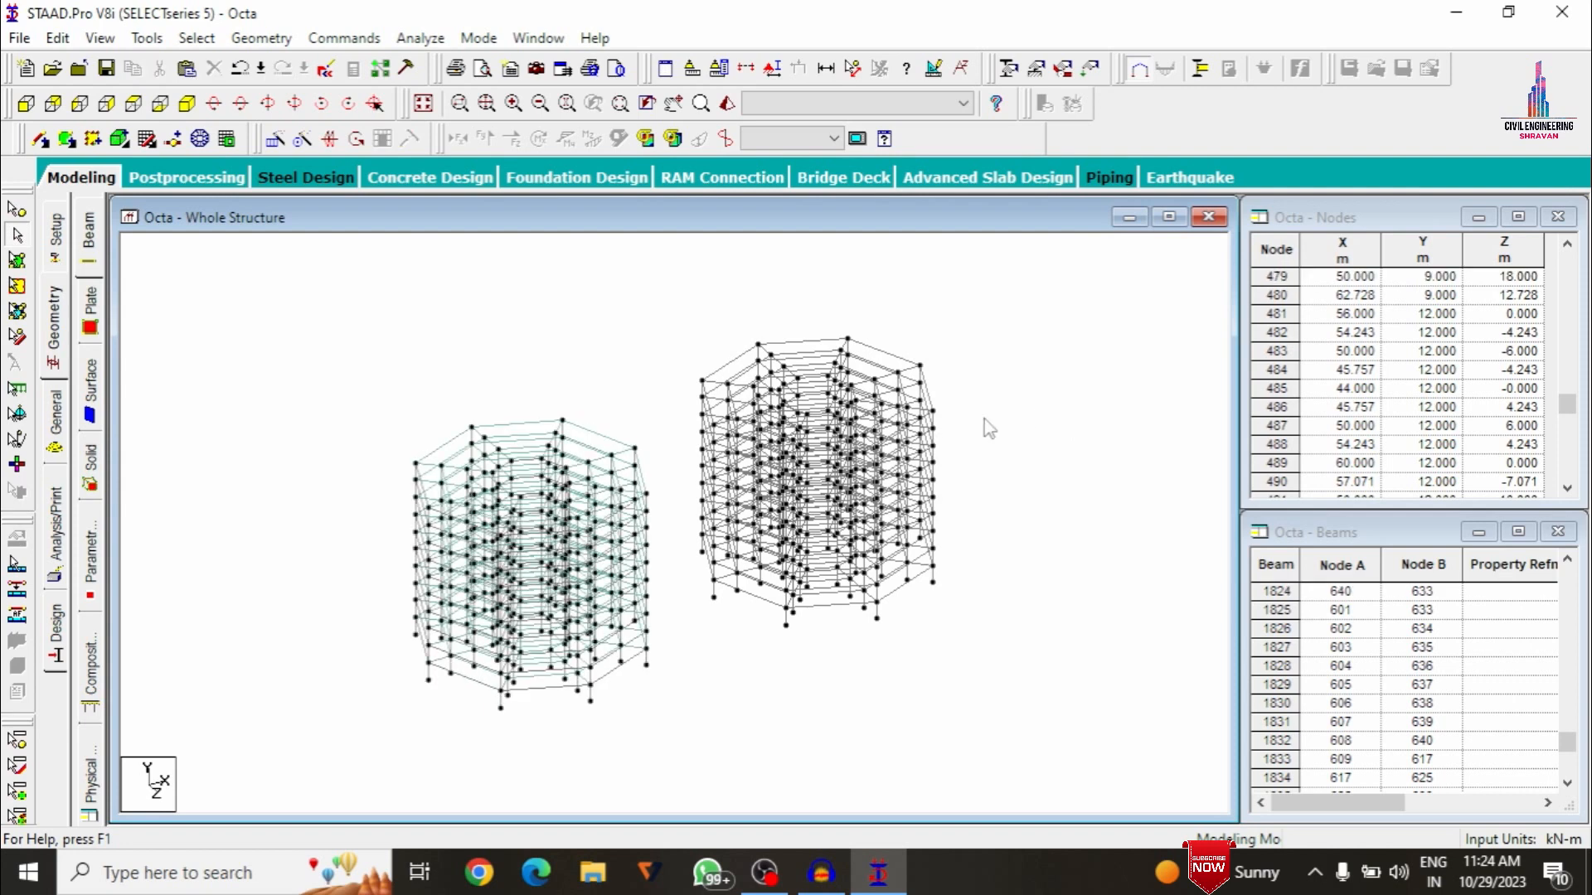
Copy all slab plates of the original tower and paste them 50 m away in X onto the second tower's frame
{"action": "left_click", "coordinate": [17, 260]}
{"action": "left_click_drag", "start_coordinate": [288, 338], "coordinate": [668, 750]}
{"action": "right_click", "coordinate": [219, 301]}
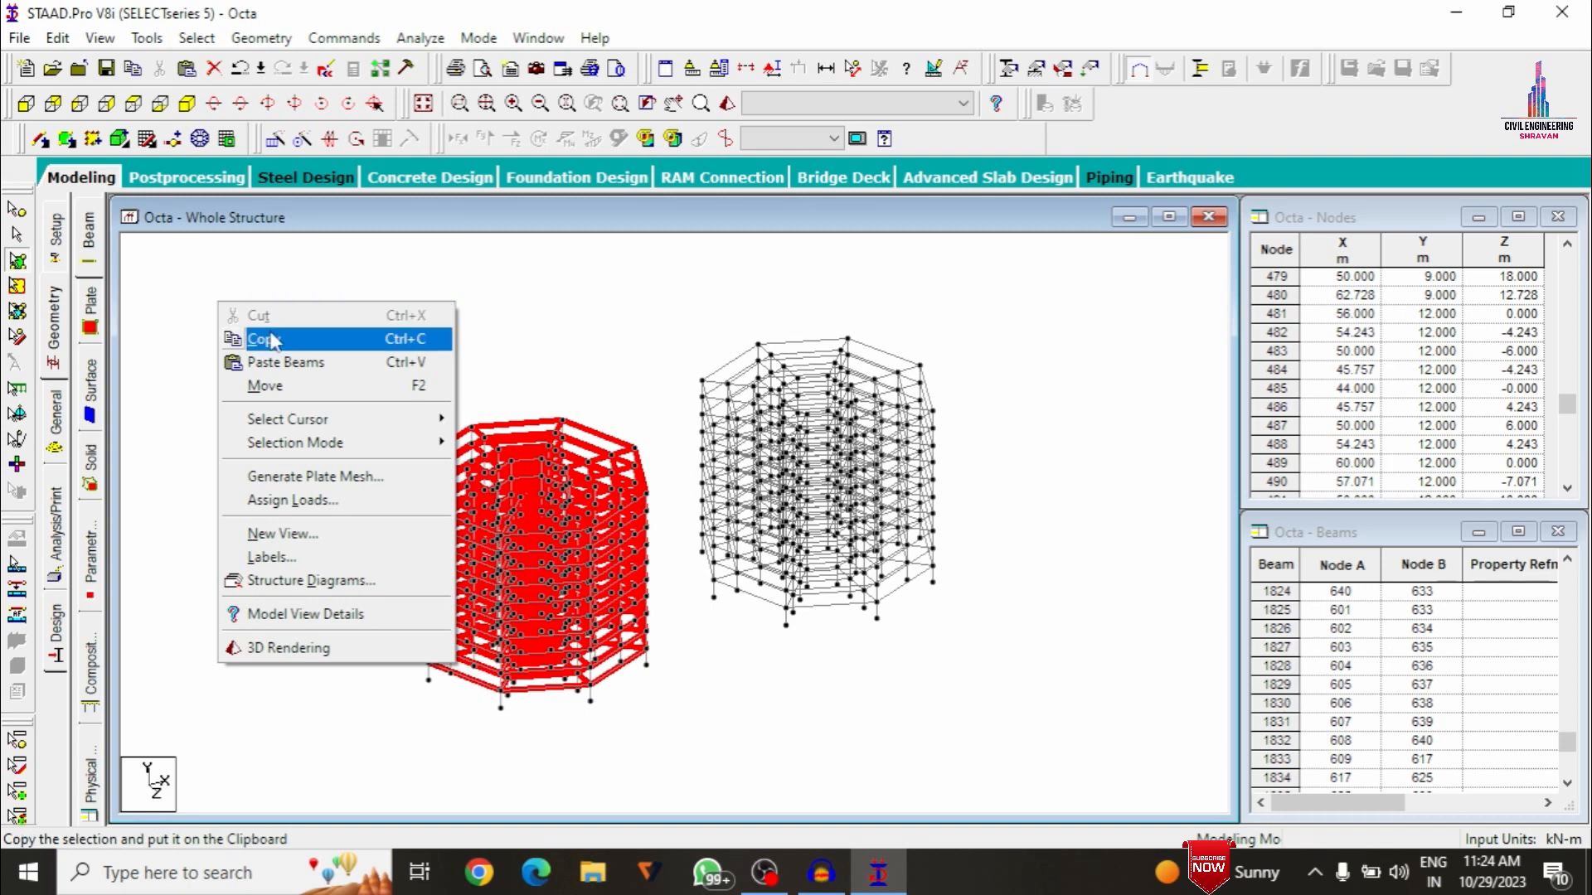
{"action": "left_click", "coordinate": [274, 340]}
{"action": "right_click", "coordinate": [223, 280]}
{"action": "left_click", "coordinate": [282, 338]}
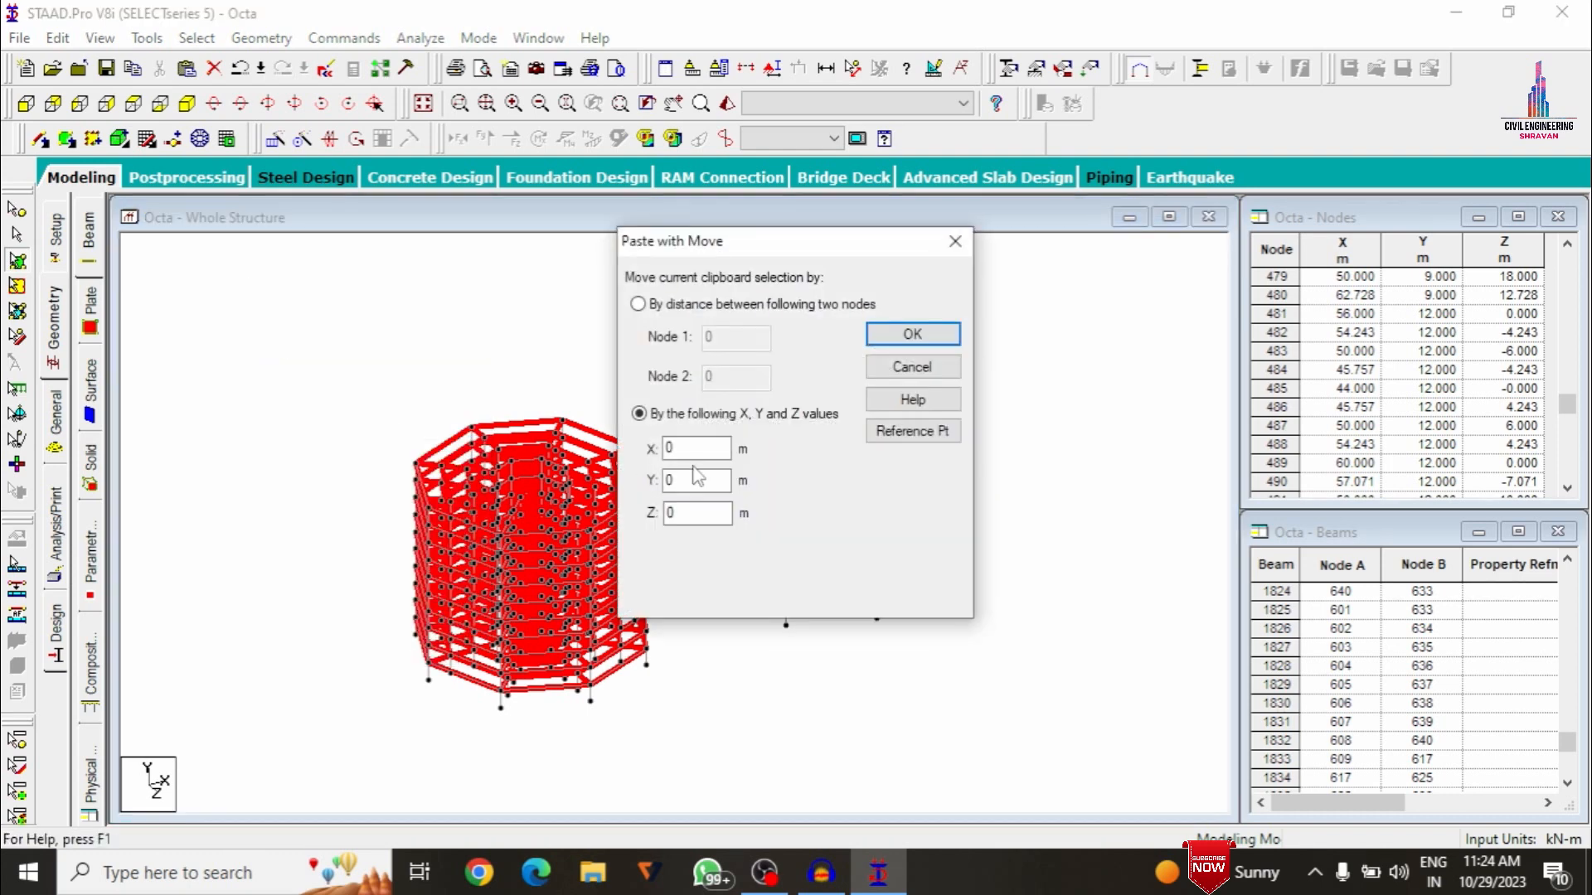
{"action": "type", "text": "50"}
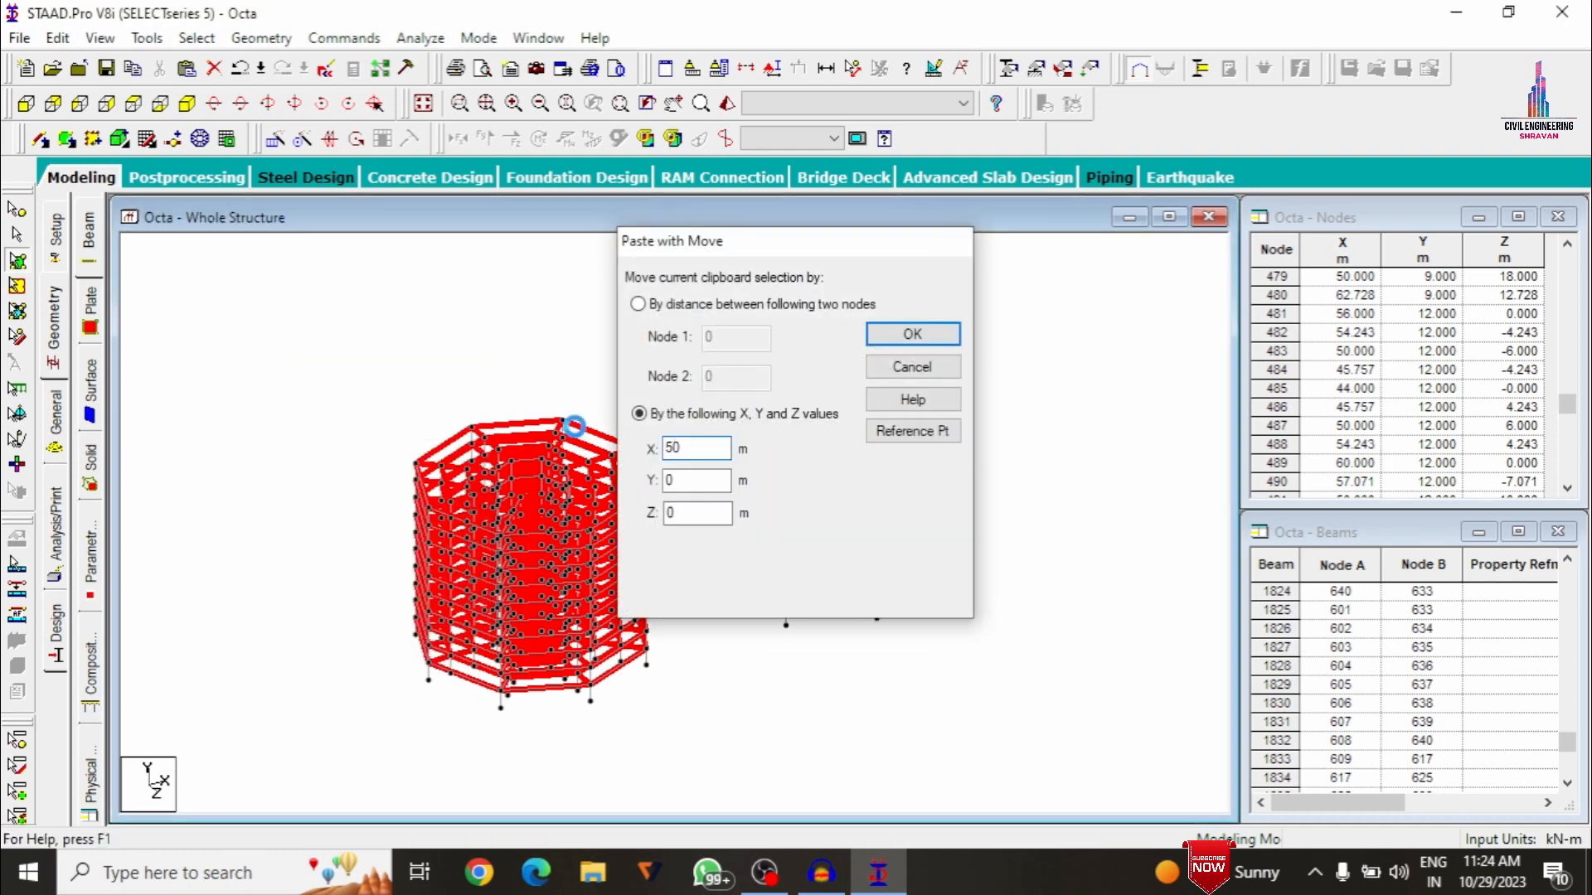
{"action": "key", "text": "Return"}
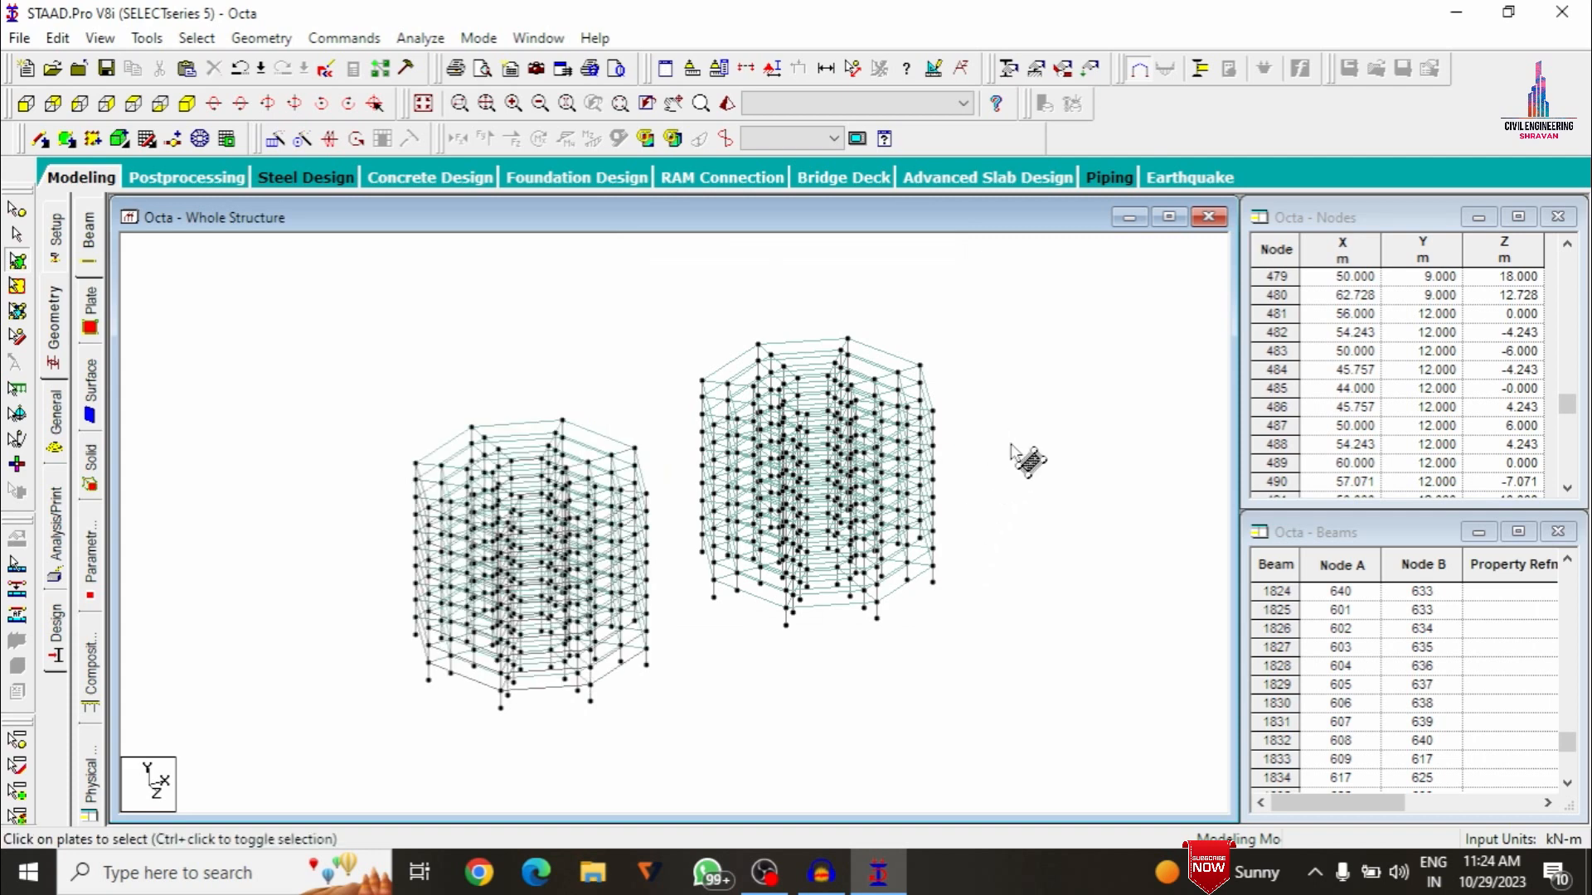
Check both octagonal towers and their floor slabs in a rotated 3D rendering, and close it
{"action": "right_click", "coordinate": [1028, 333]}
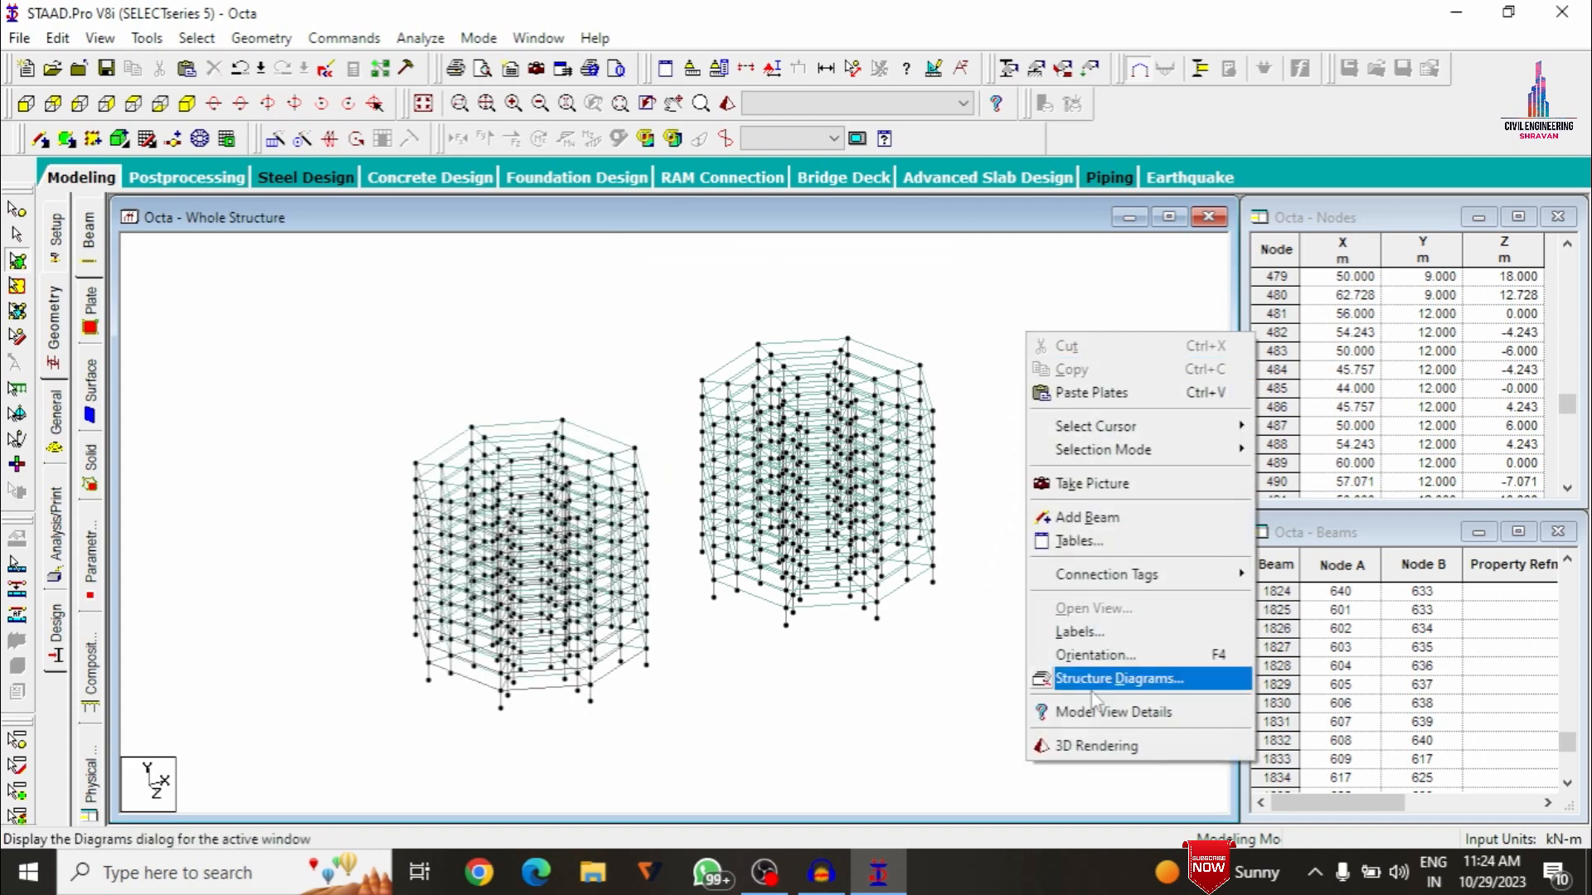
{"action": "left_click", "coordinate": [1094, 745]}
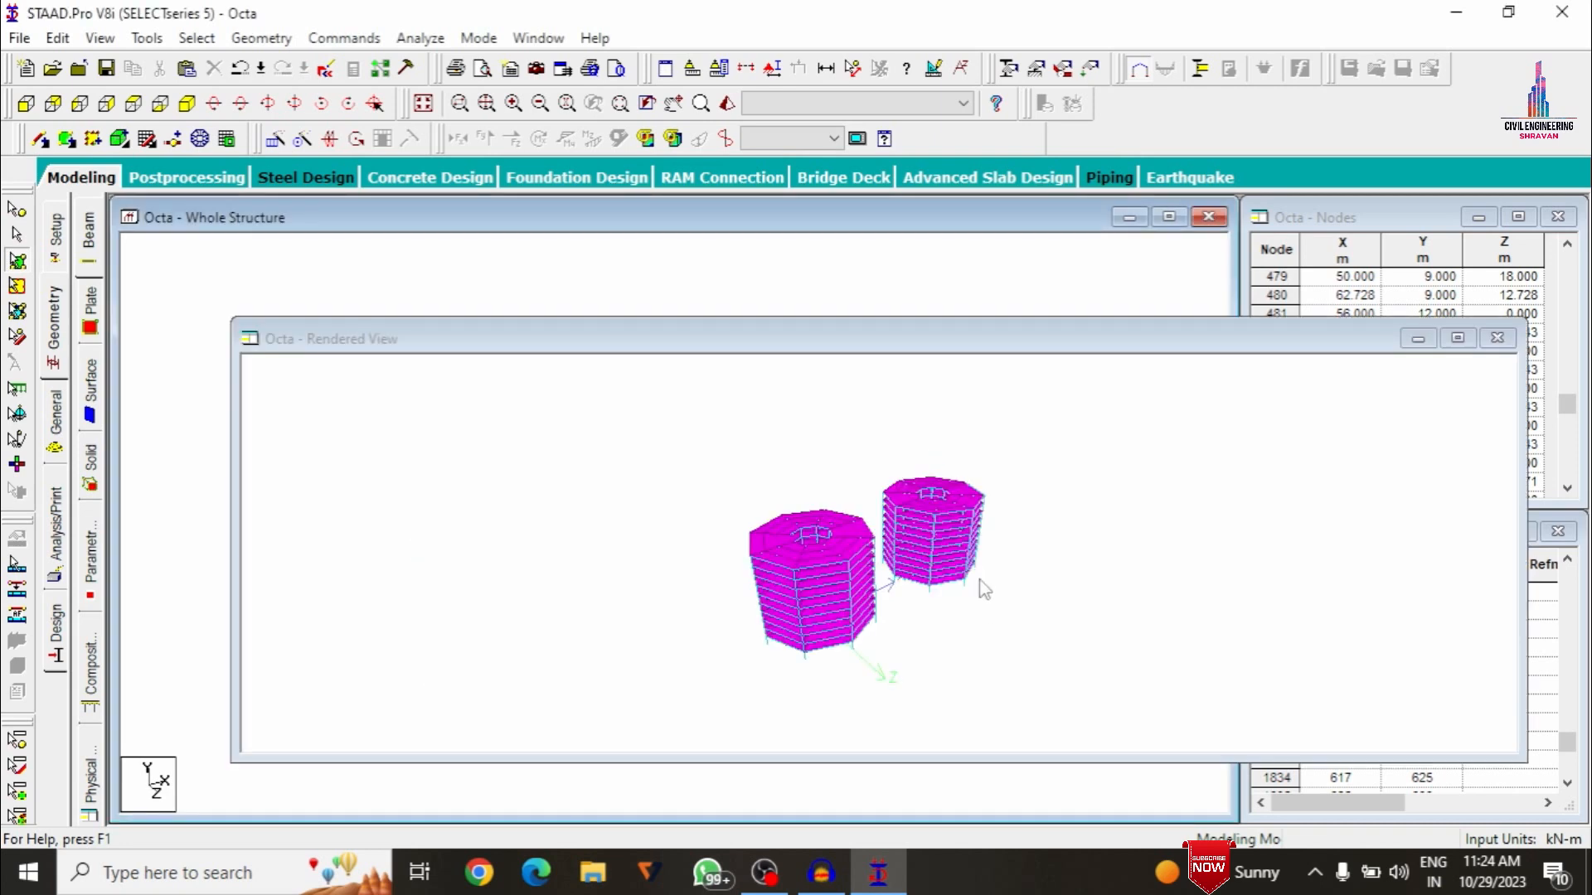
{"action": "left_click_drag", "start_coordinate": [984, 589], "coordinate": [951, 507]}
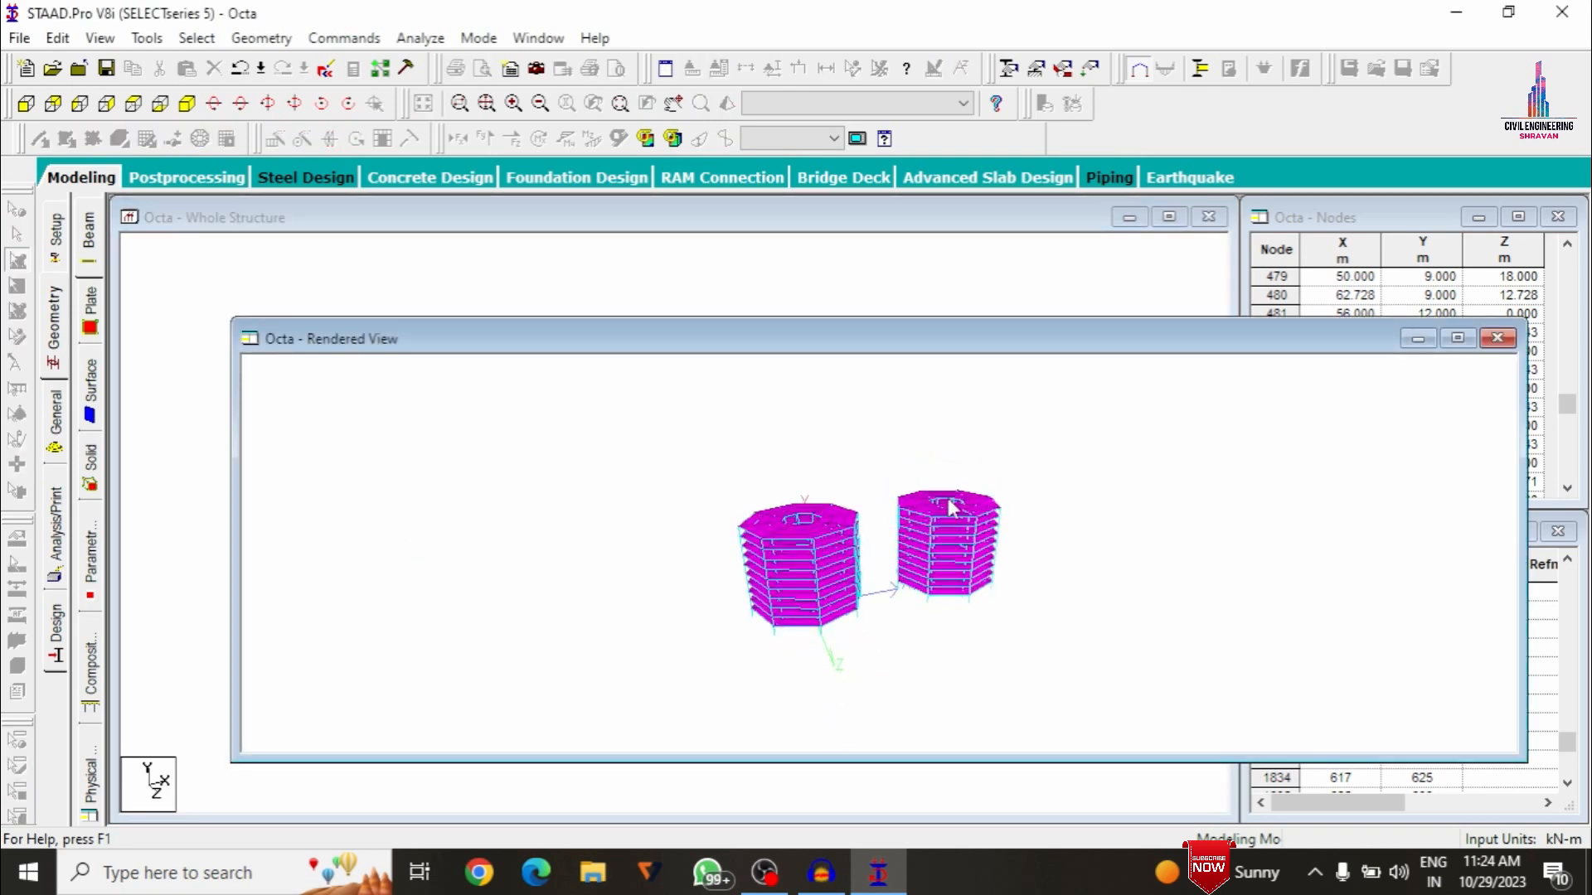
{"action": "left_click", "coordinate": [1497, 338]}
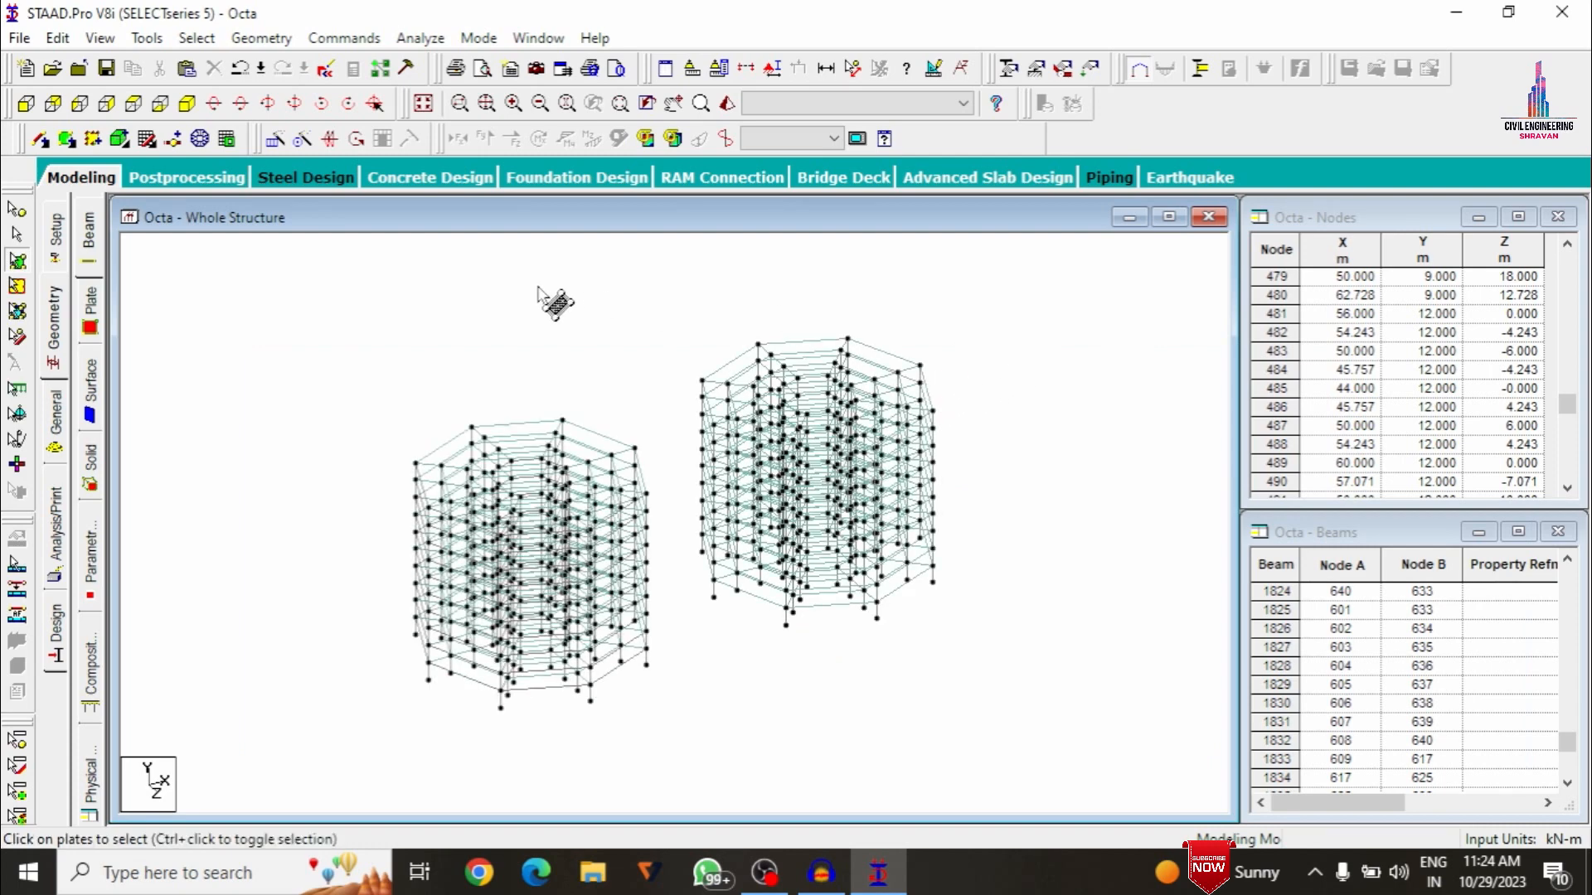
Isolate the second floor level from the top of both towers using a Select to View section, shown in isometric view
{"action": "key", "text": "Escape"}
{"action": "left_click", "coordinate": [27, 107]}
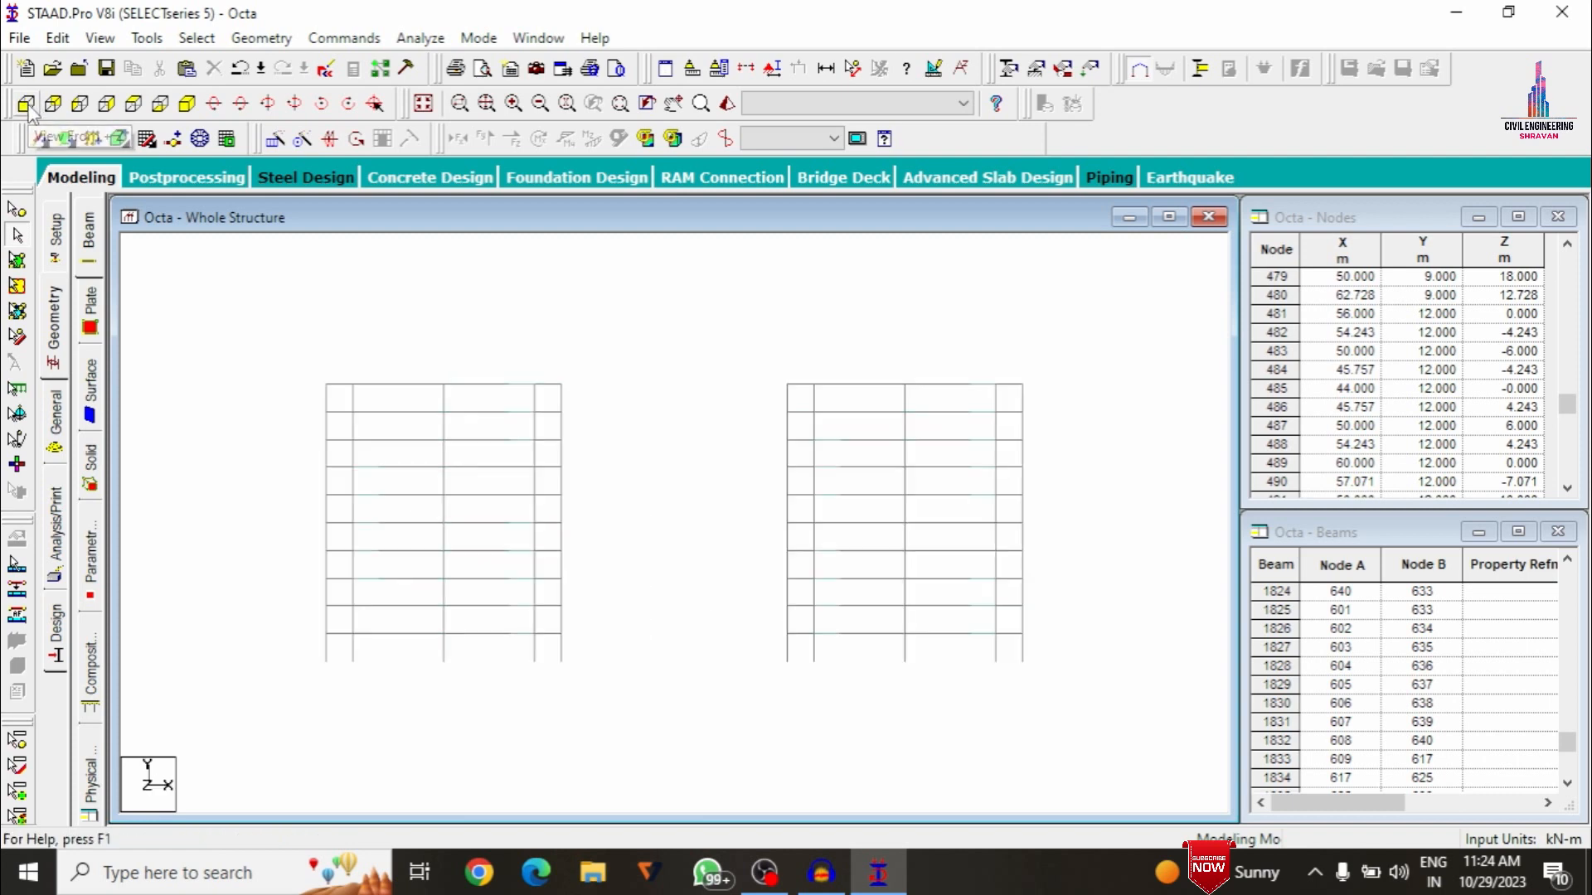
{"action": "left_click", "coordinate": [748, 71]}
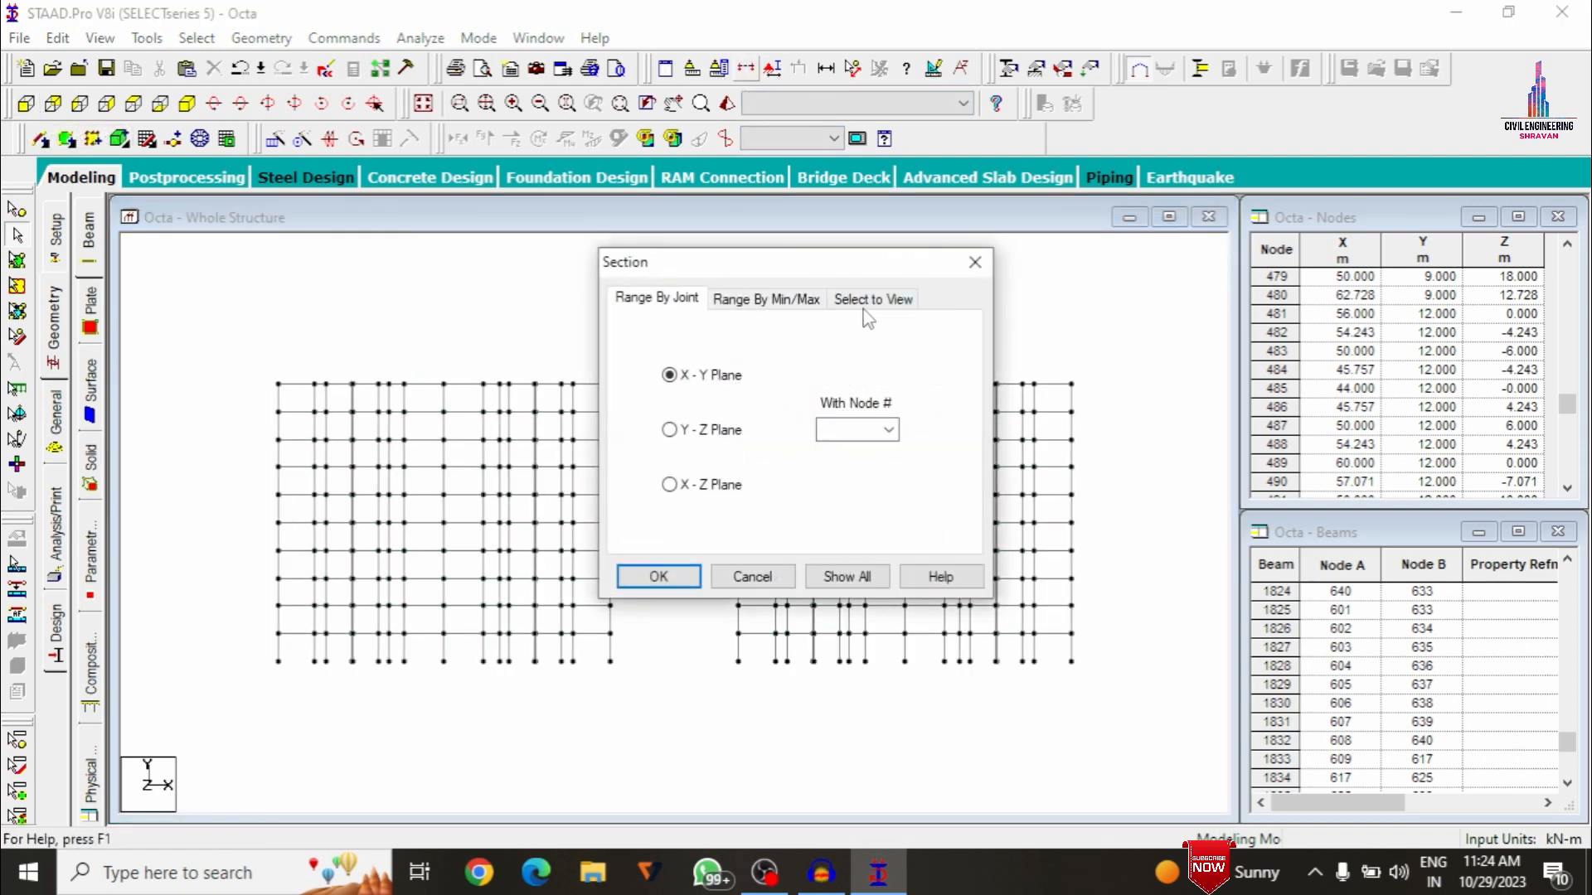
{"action": "left_click", "coordinate": [866, 302]}
{"action": "left_click", "coordinate": [658, 577]}
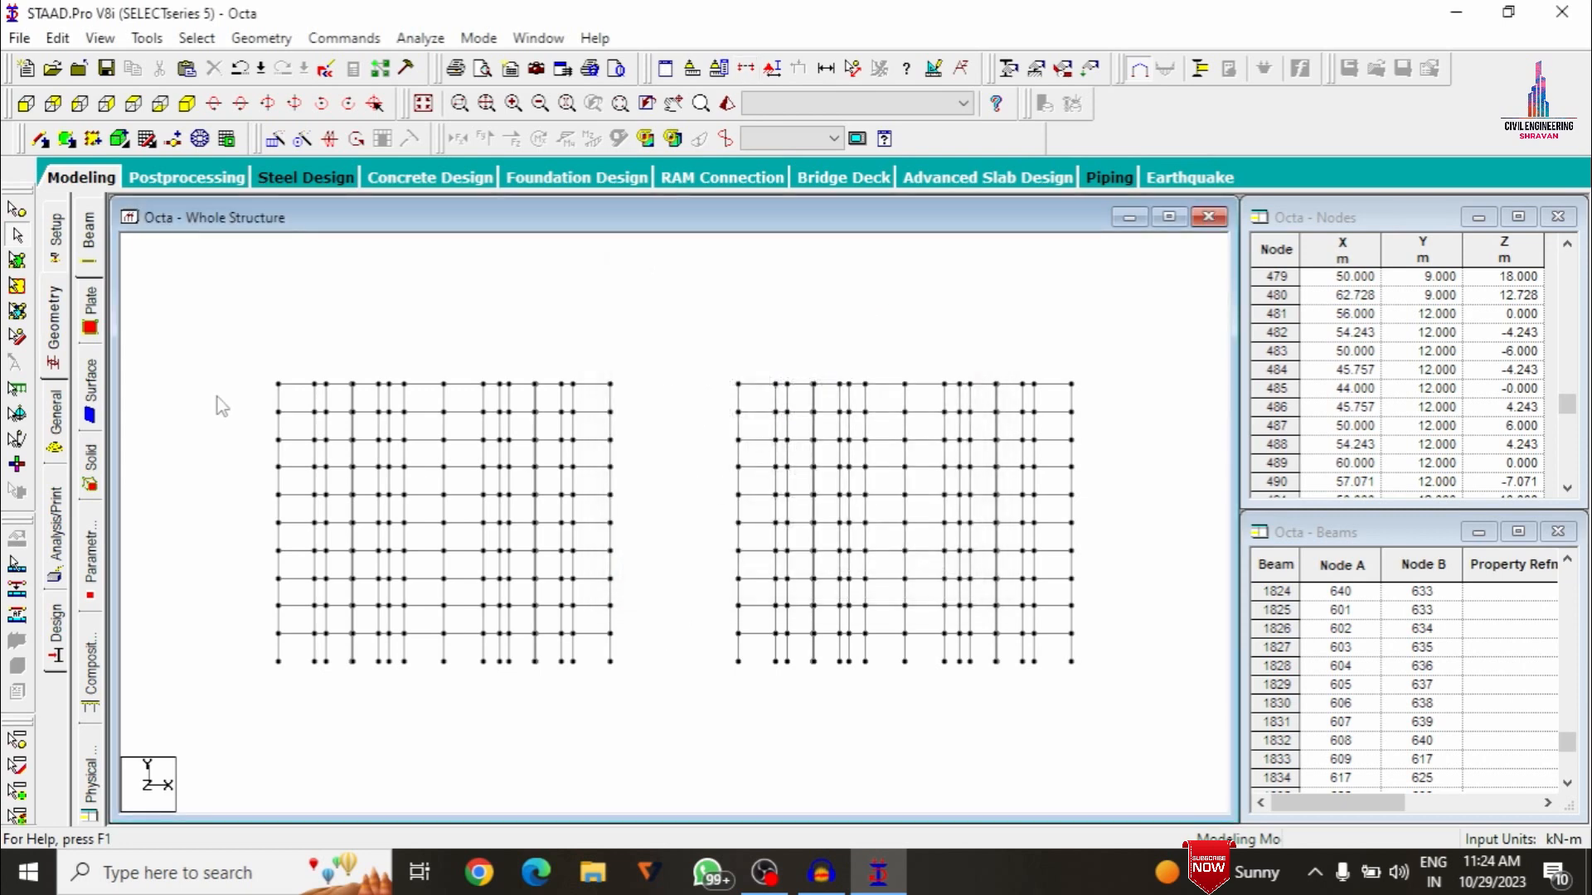
{"action": "left_click_drag", "start_coordinate": [232, 402], "coordinate": [1086, 427]}
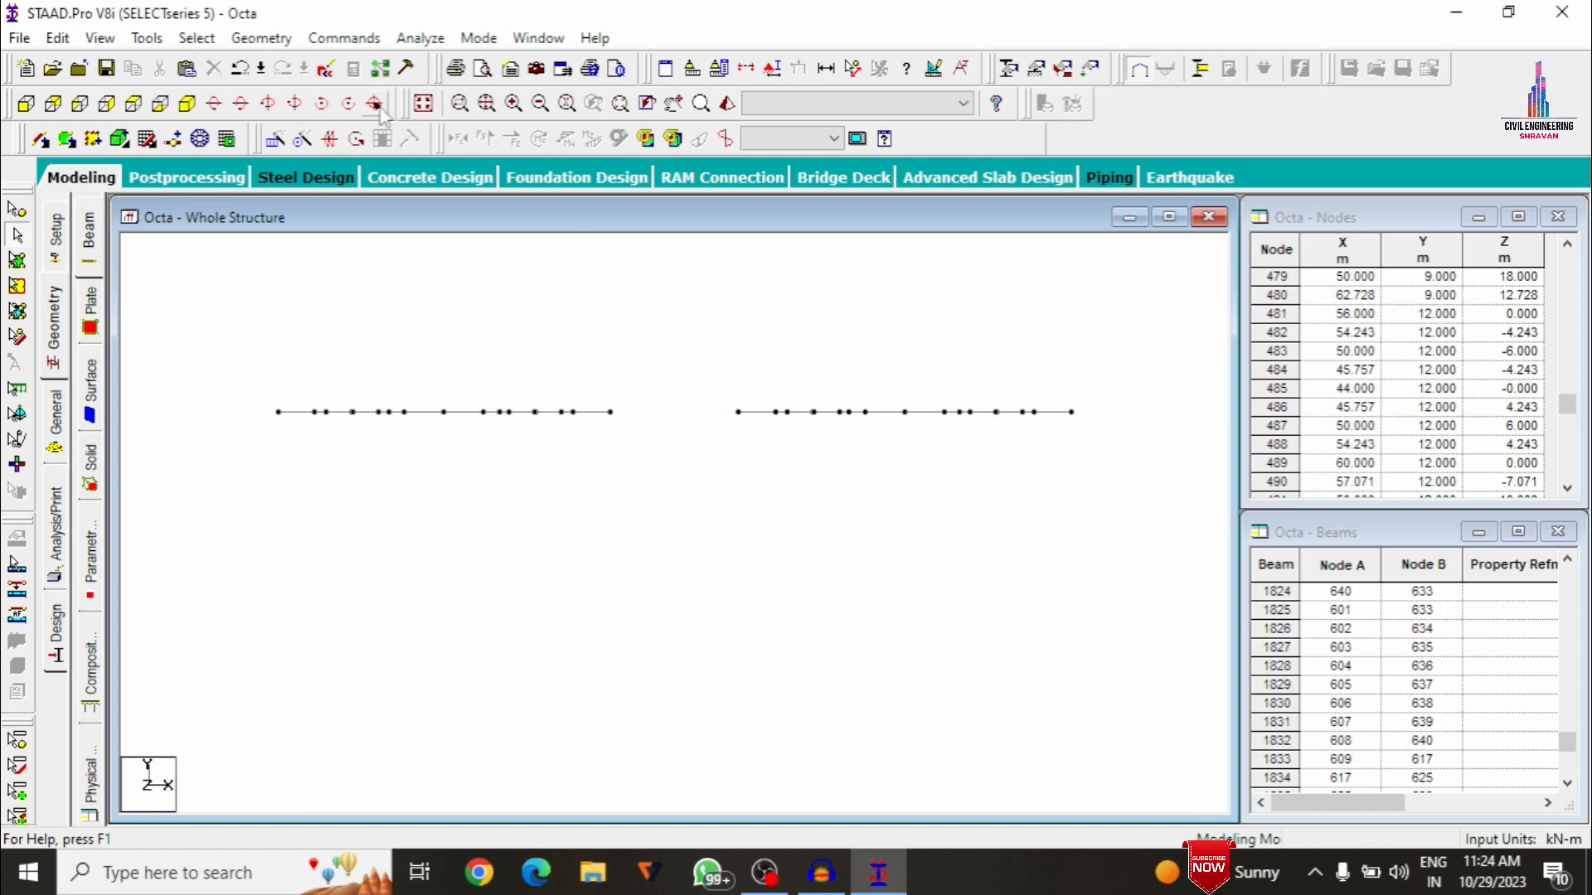
{"action": "left_click", "coordinate": [374, 103]}
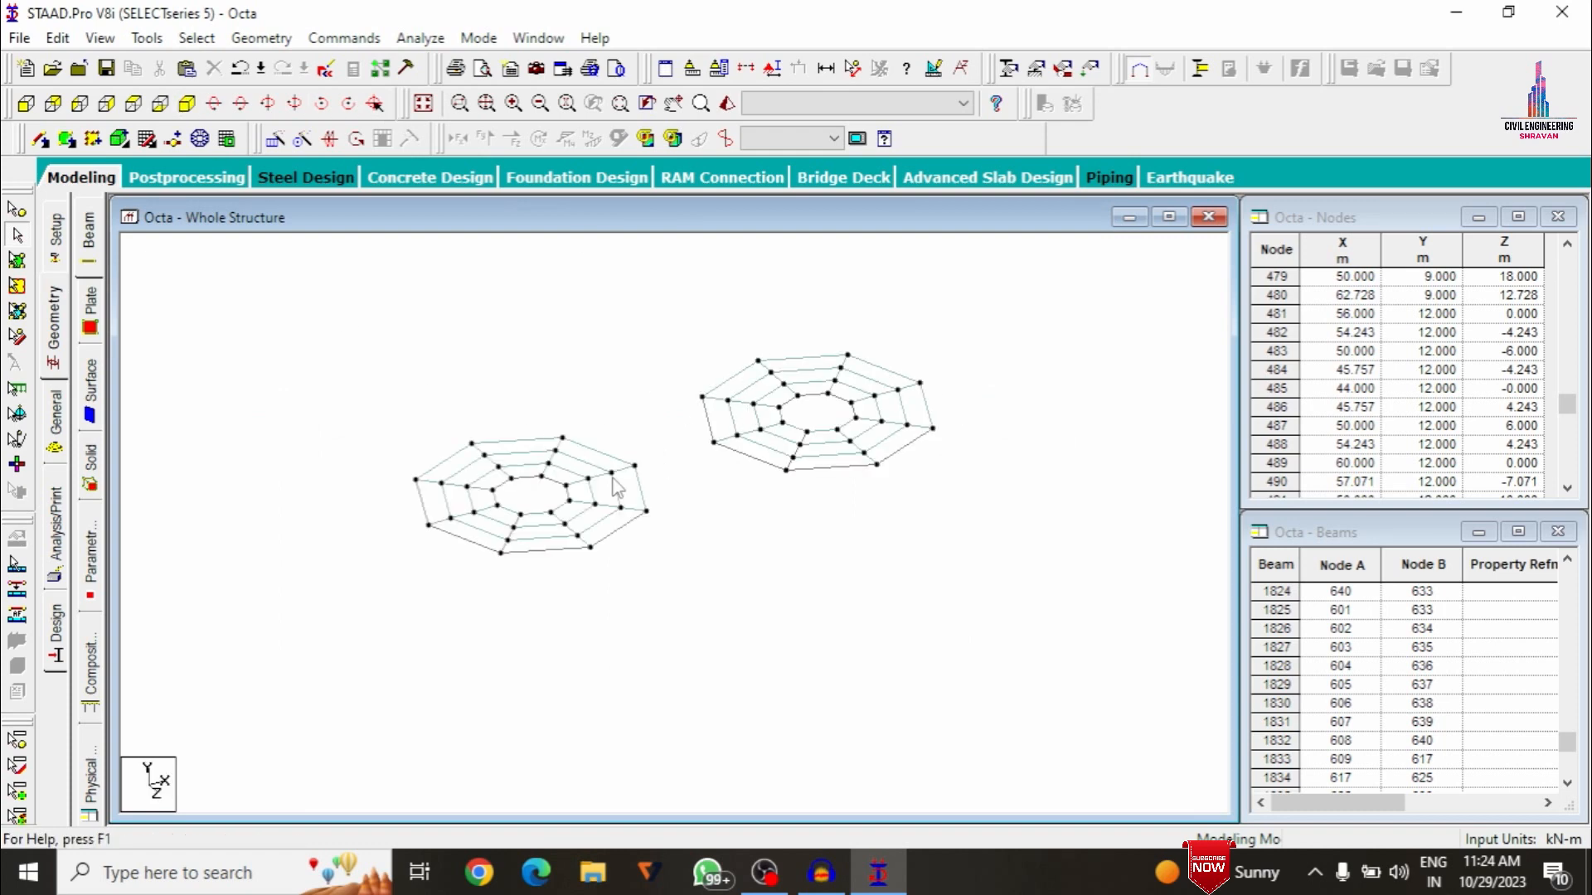
Draw three parallel beams linking the facing outer-ring nodes of the two octagonal floors
{"action": "left_click", "coordinate": [39, 141]}
{"action": "left_click", "coordinate": [564, 437]}
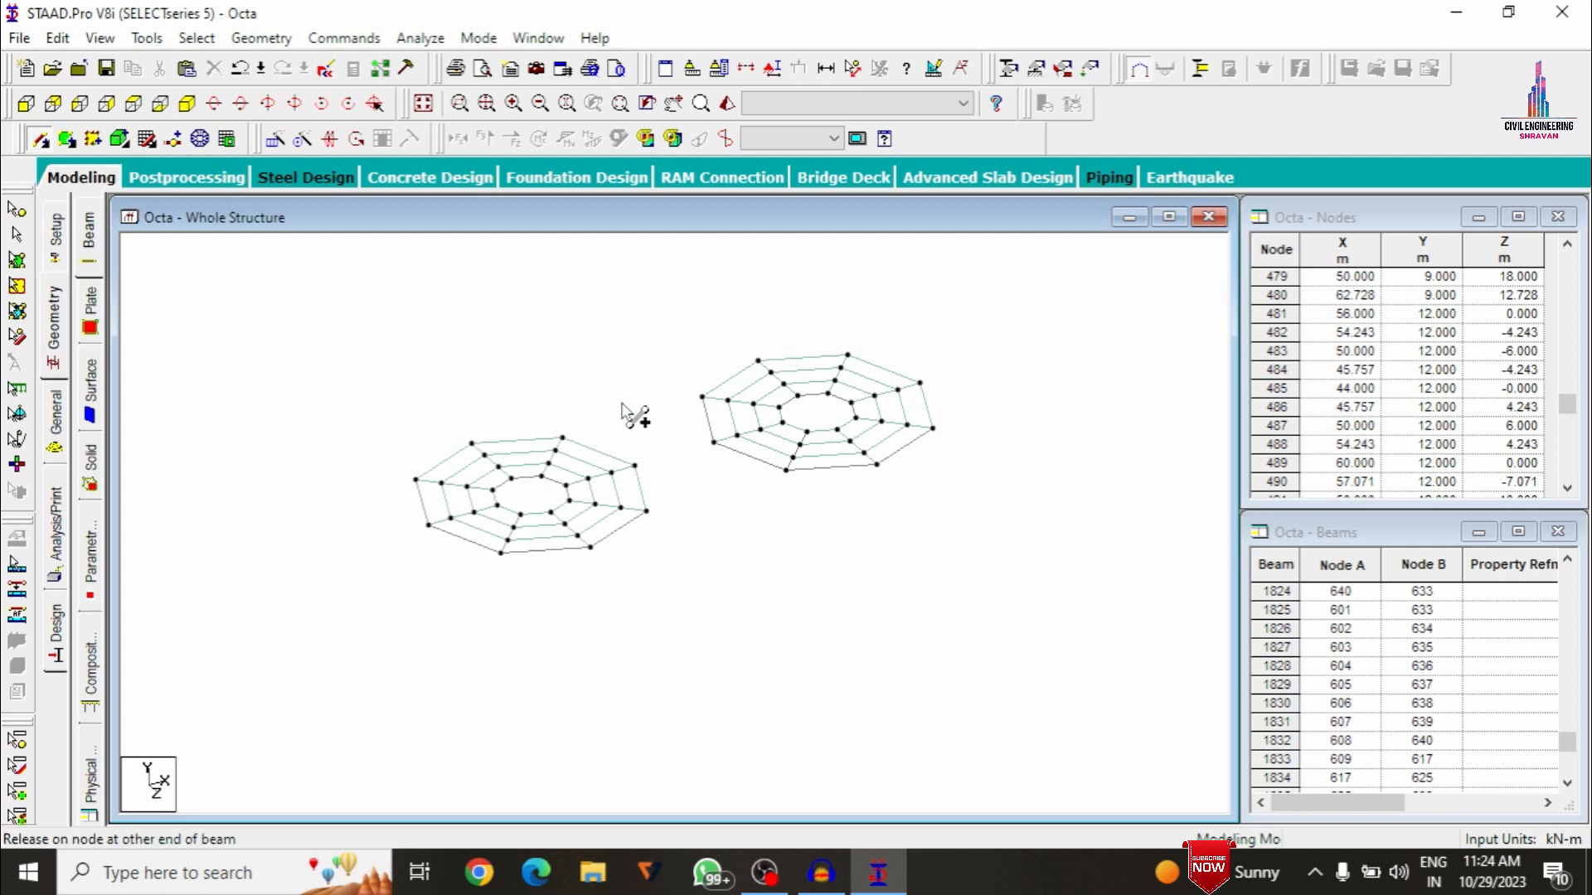
{"action": "left_click", "coordinate": [703, 398]}
{"action": "left_click_drag", "start_coordinate": [634, 465], "coordinate": [713, 442]}
{"action": "mouse_move", "coordinate": [646, 510]}
{"action": "left_mouse_down"}
{"action": "mouse_move", "coordinate": [721, 503]}
{"action": "mouse_move", "coordinate": [785, 470]}
{"action": "left_mouse_up"}
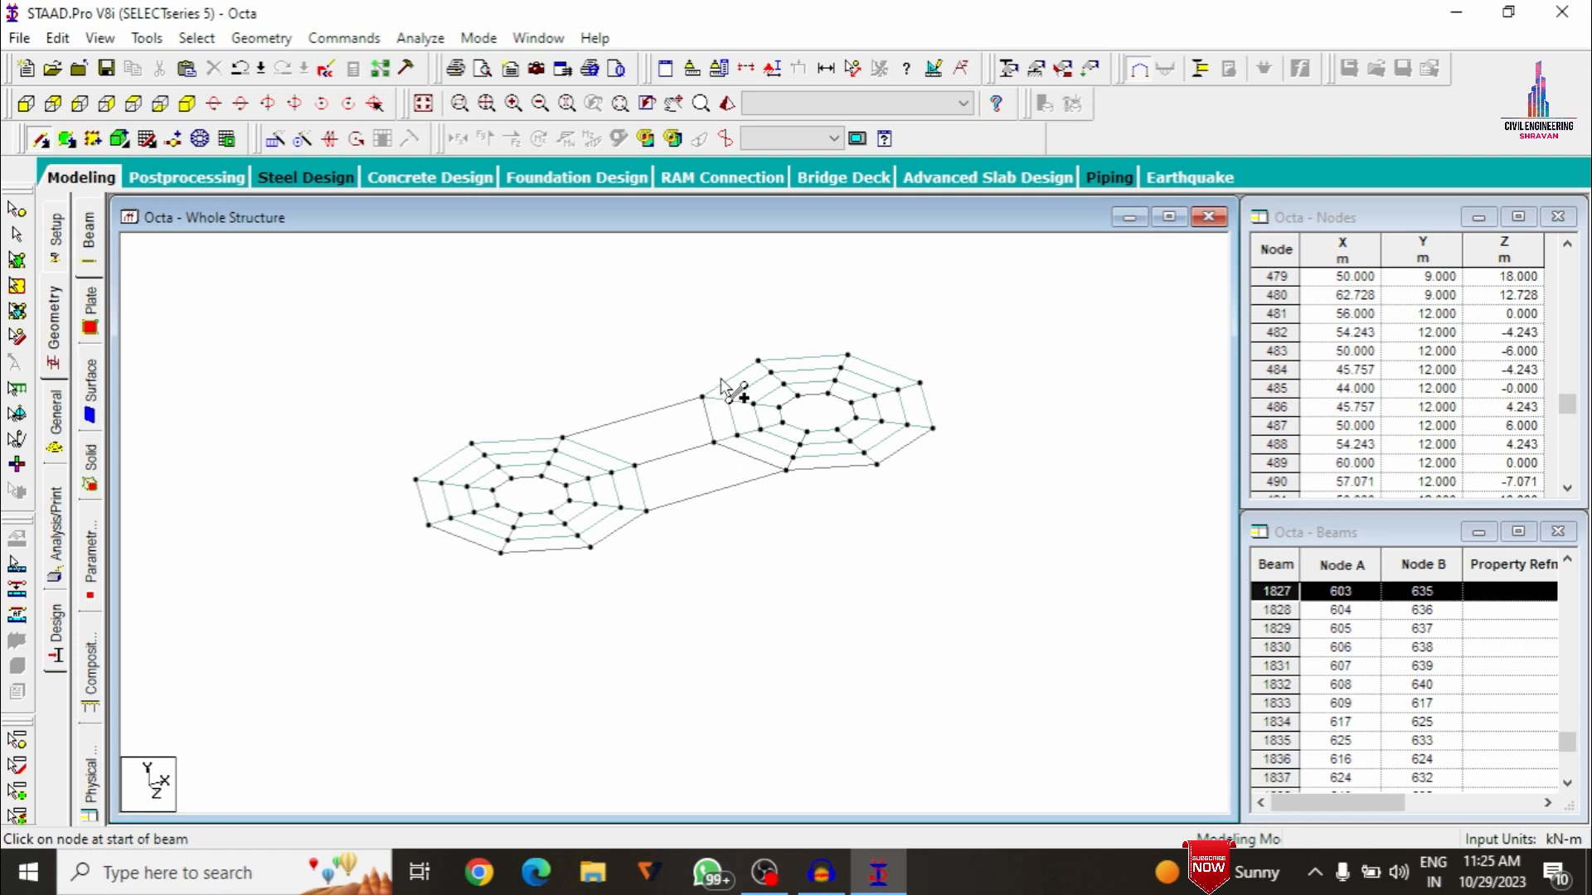
Add a beam joining the ends of the two outer link beams on the second tower and insert a node at its midpoint
{"action": "left_click_drag", "start_coordinate": [704, 399], "coordinate": [787, 471]}
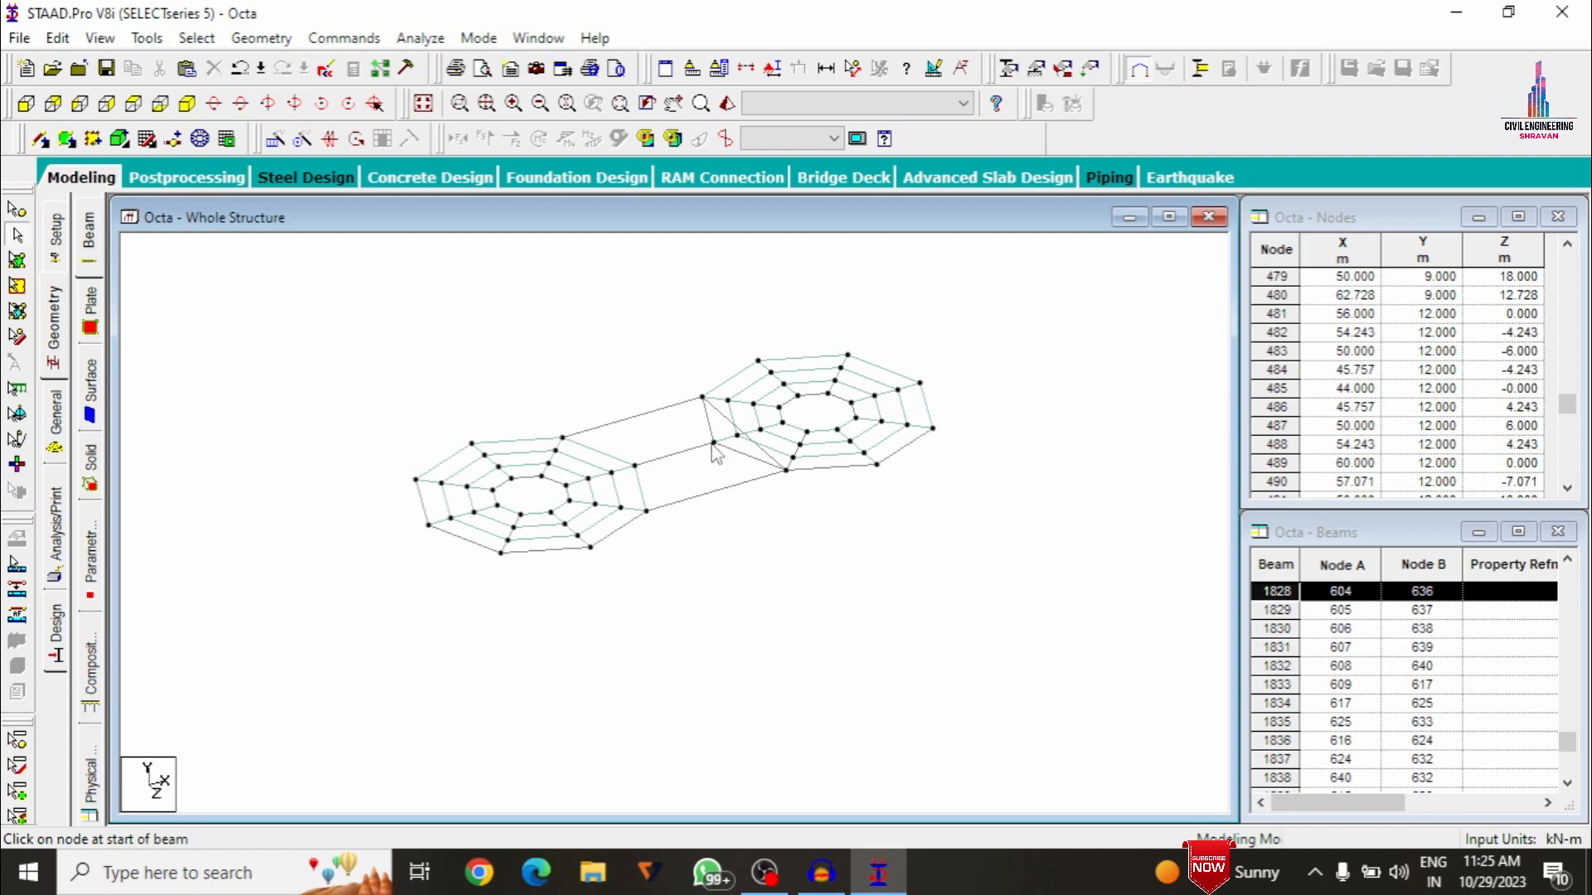
{"action": "left_click", "coordinate": [718, 412]}
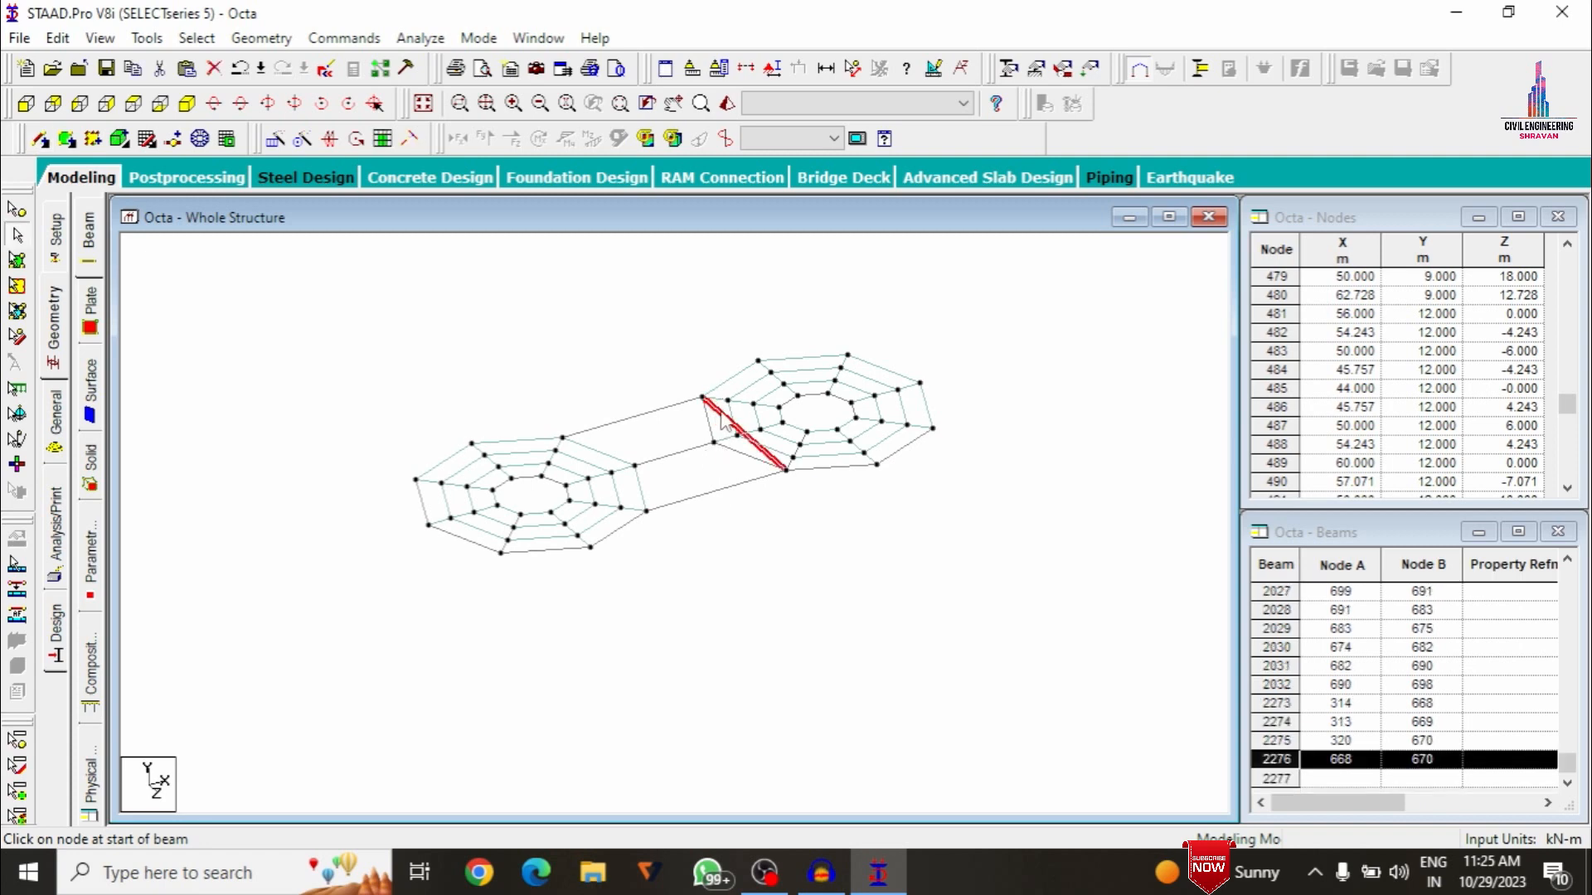
{"action": "right_click", "coordinate": [722, 419]}
{"action": "key", "text": "Escape"}
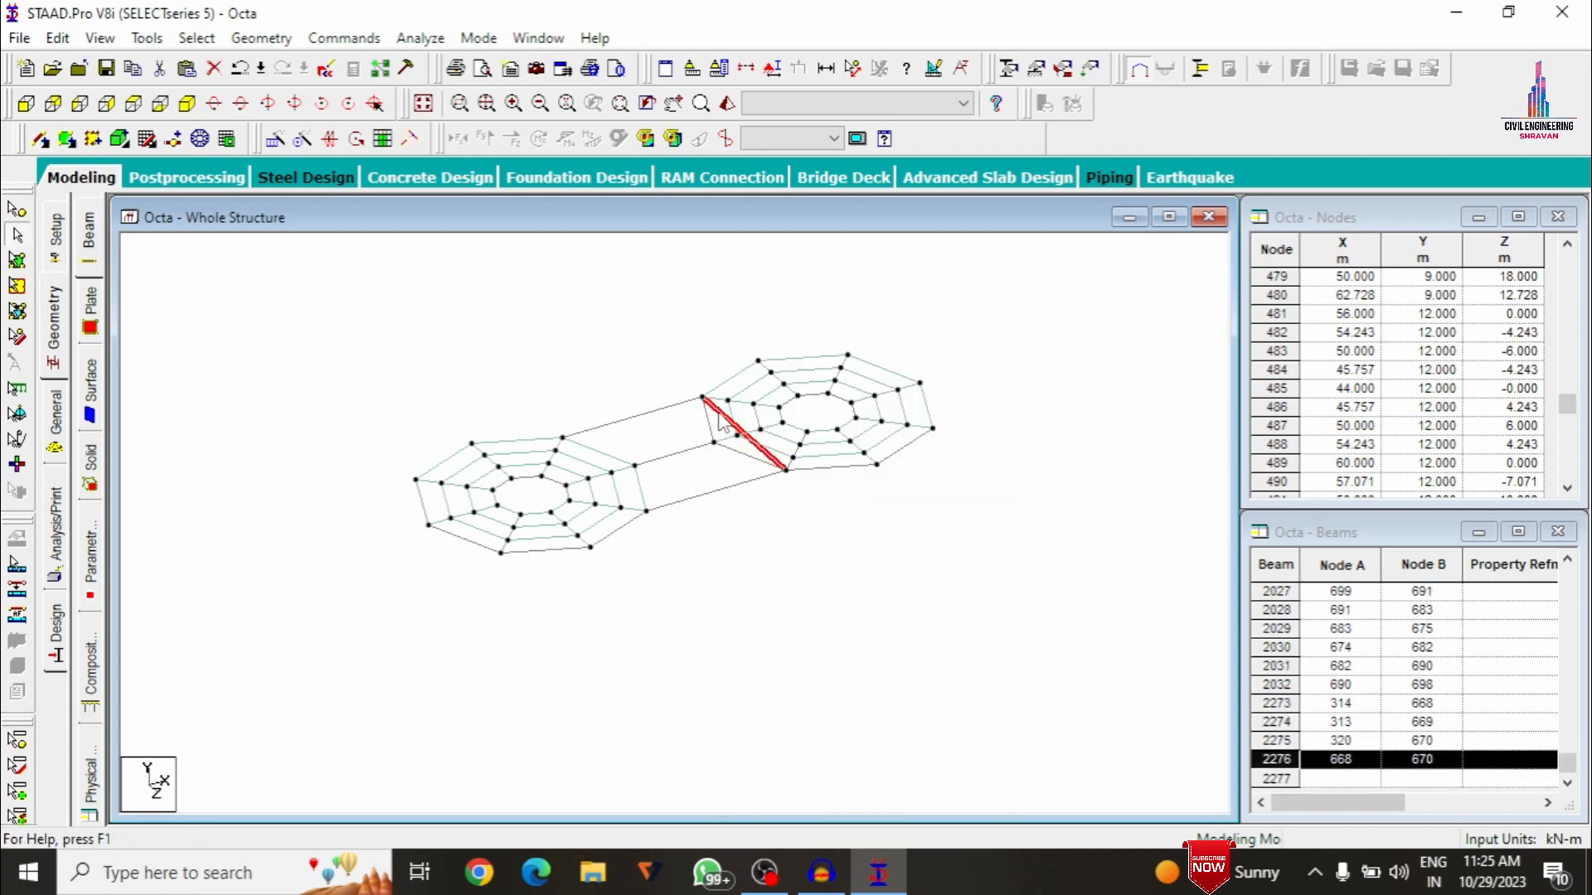
{"action": "right_click", "coordinate": [722, 420]}
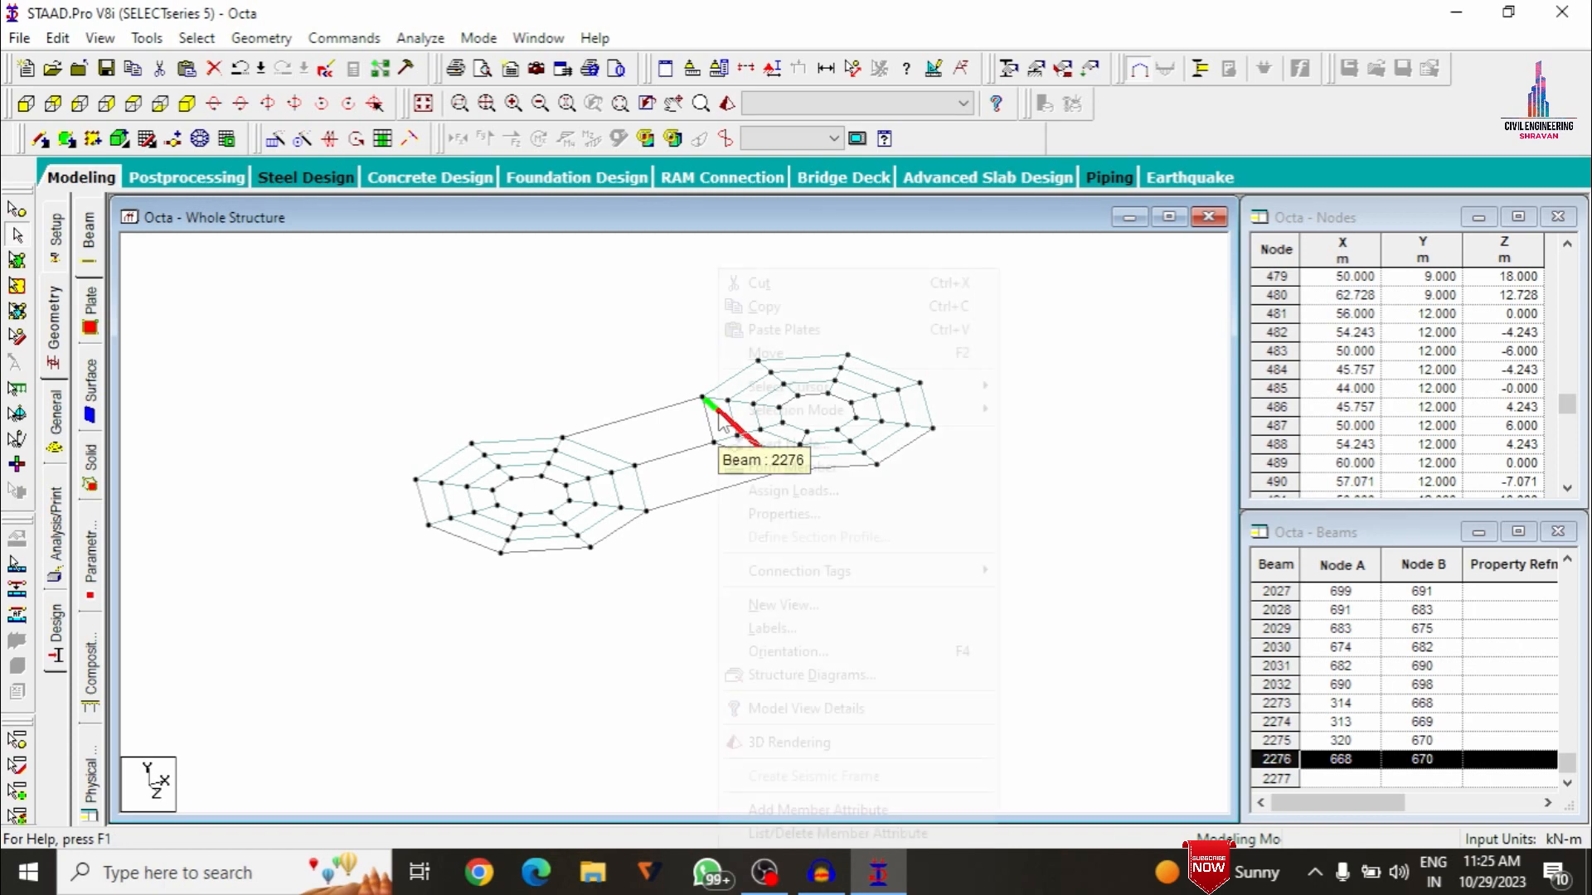
{"action": "left_click", "coordinate": [771, 440]}
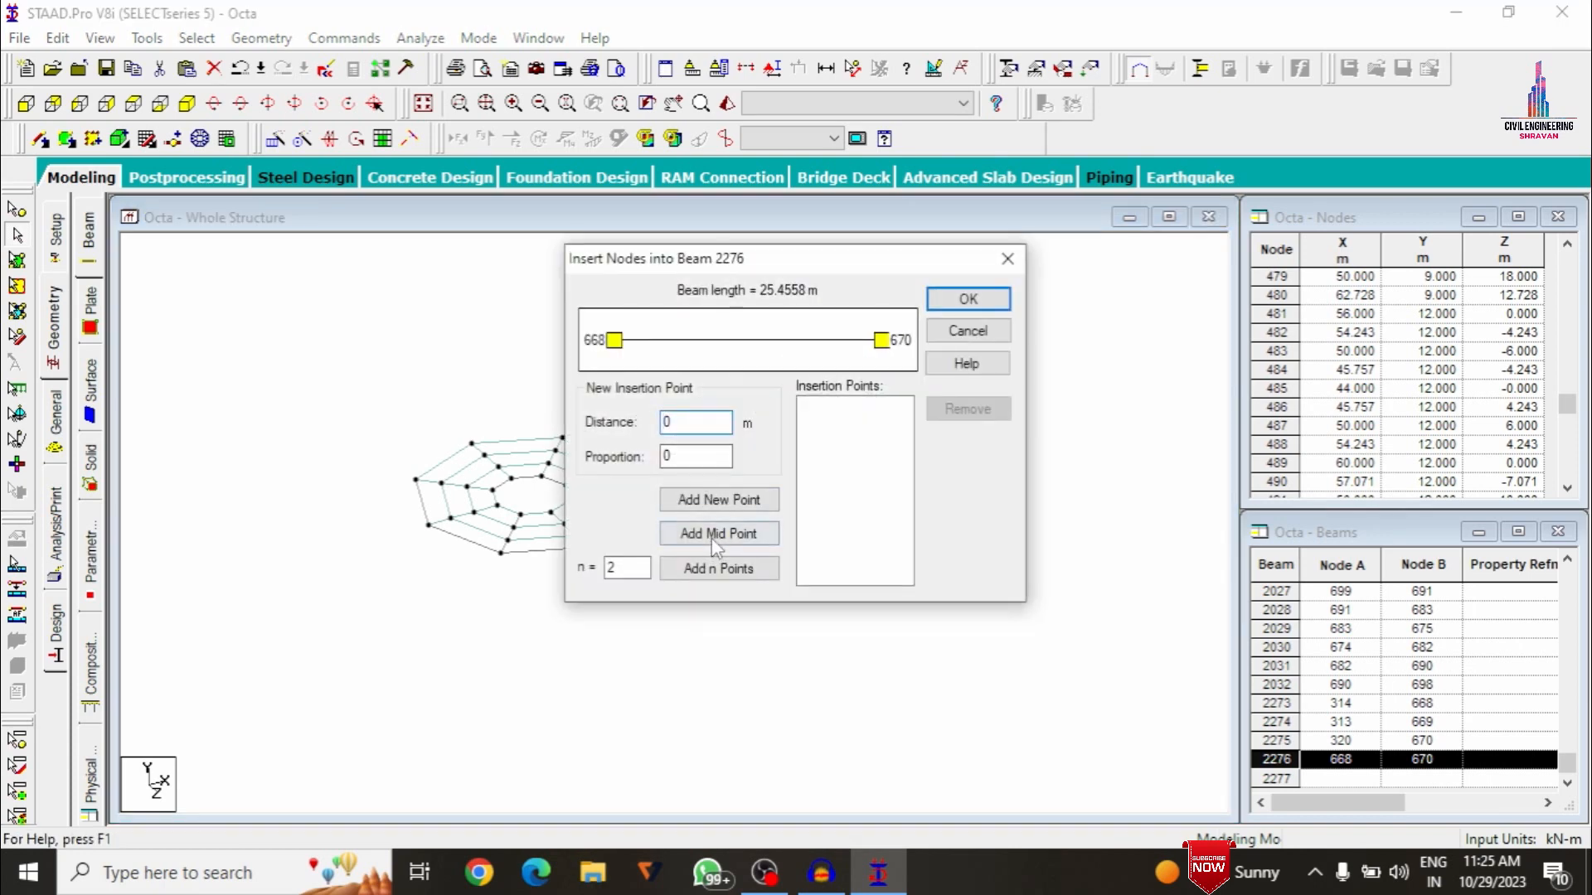
{"action": "left_click", "coordinate": [718, 533]}
{"action": "left_click", "coordinate": [978, 300]}
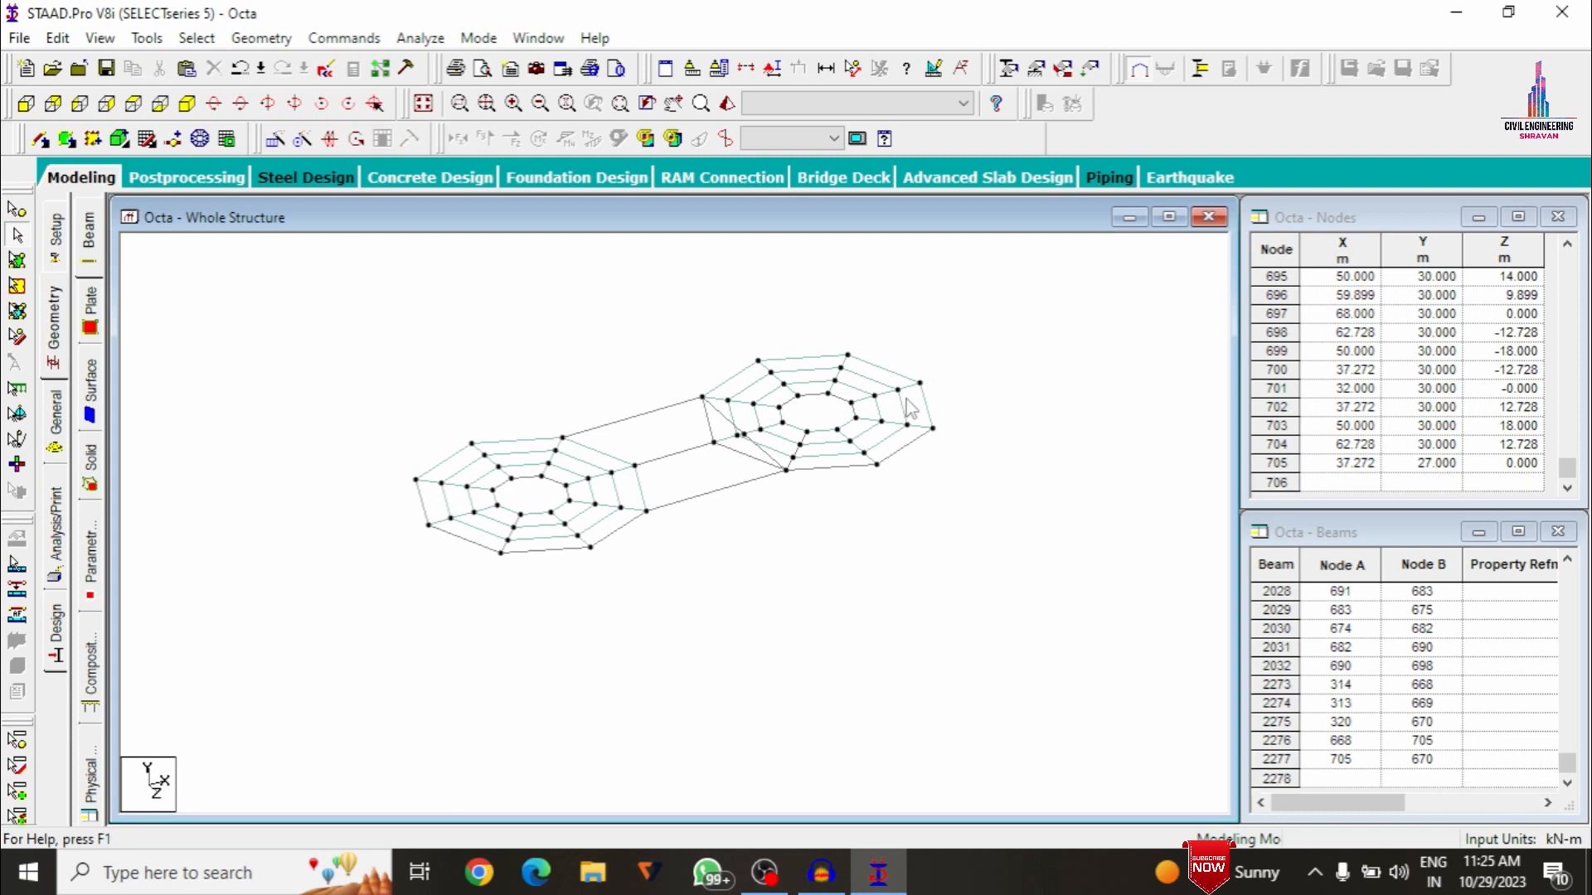
Measure the distance from the far outer link's end node to the new midpoint node, and check the middle link beam's length
{"action": "left_click", "coordinate": [853, 69]}
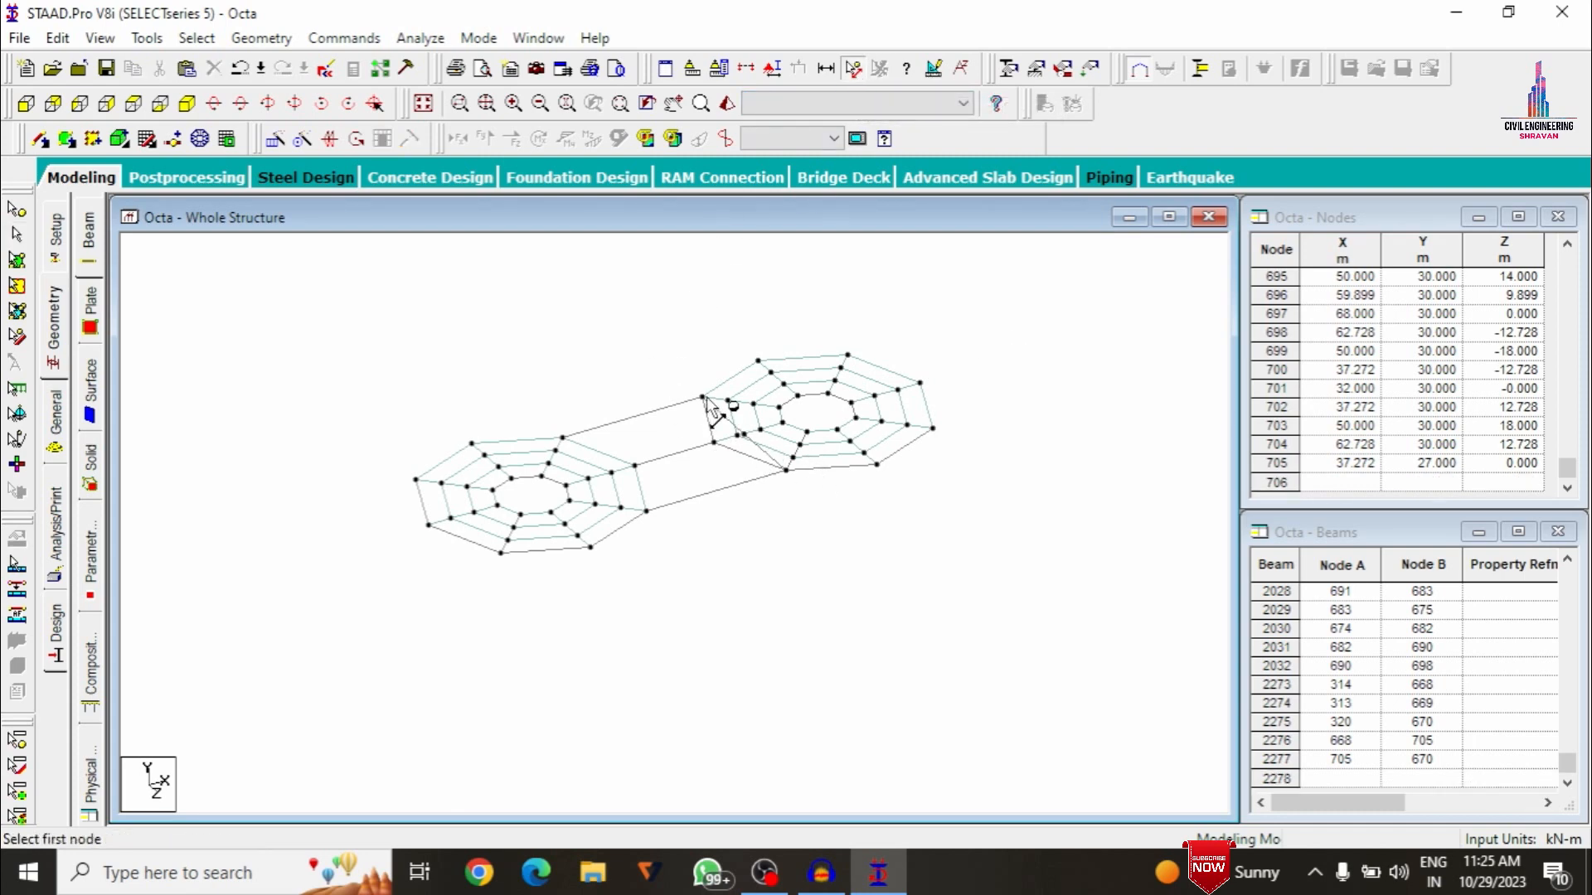
{"action": "left_click", "coordinate": [739, 435]}
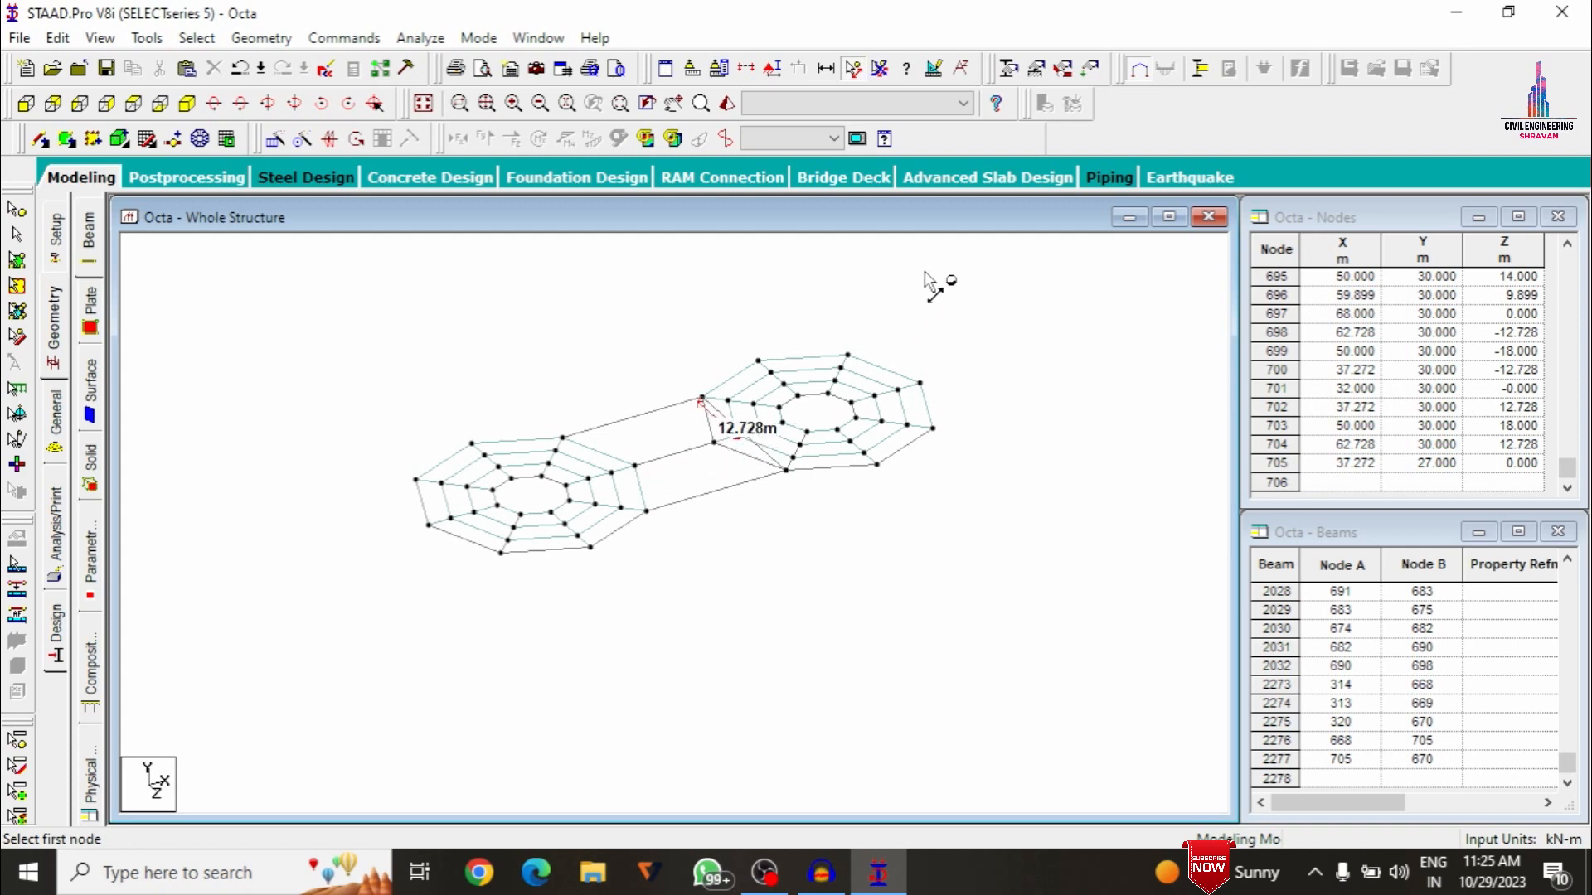
{"action": "double_click", "coordinate": [682, 455]}
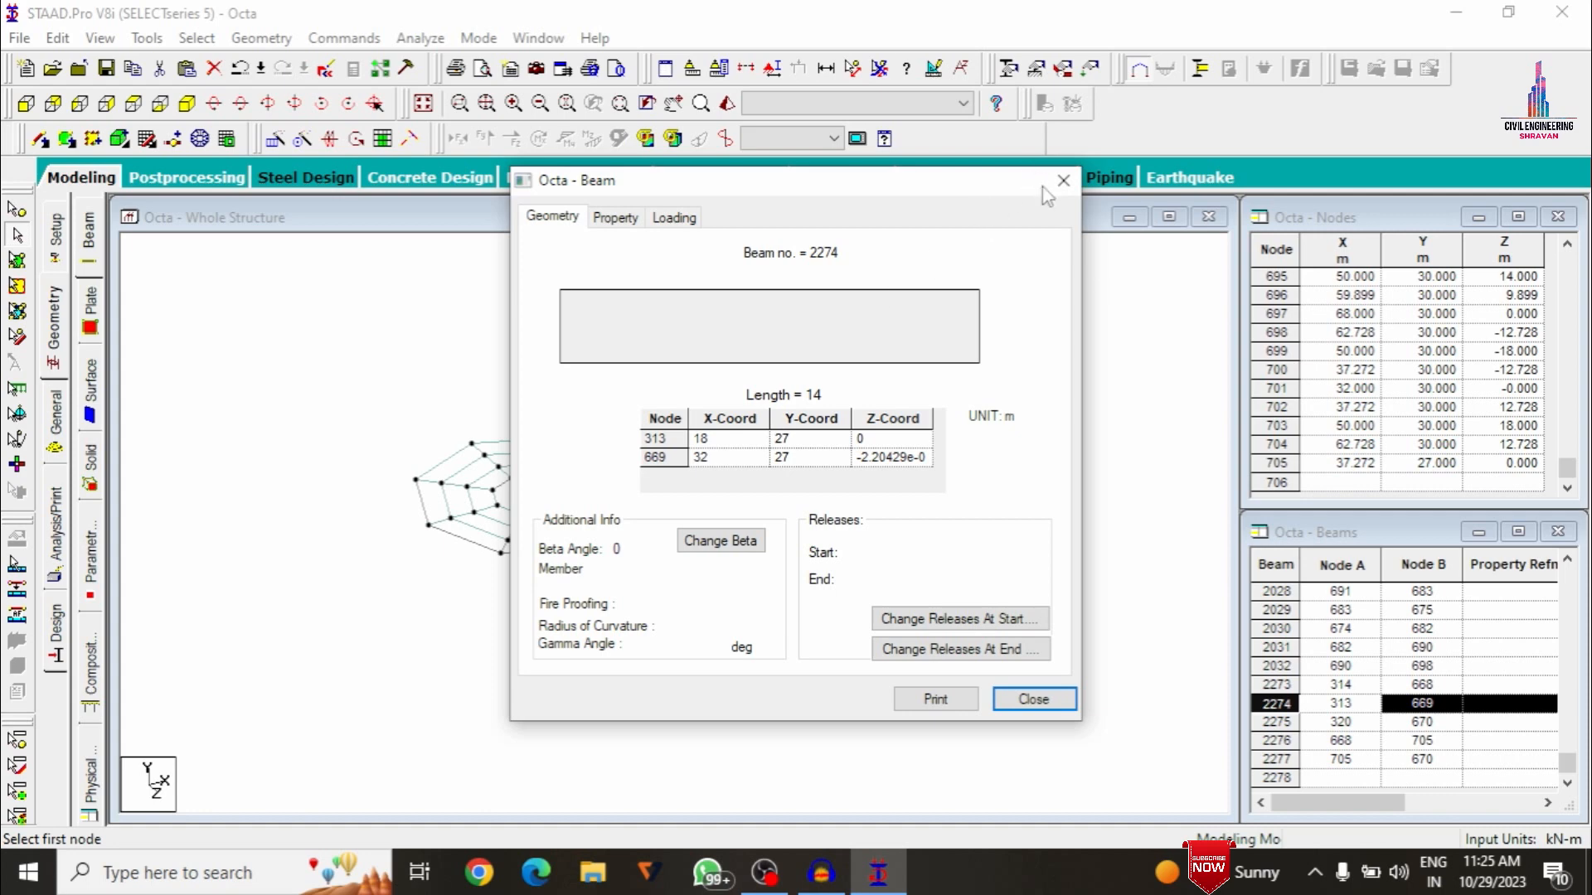
{"action": "left_click", "coordinate": [1062, 180]}
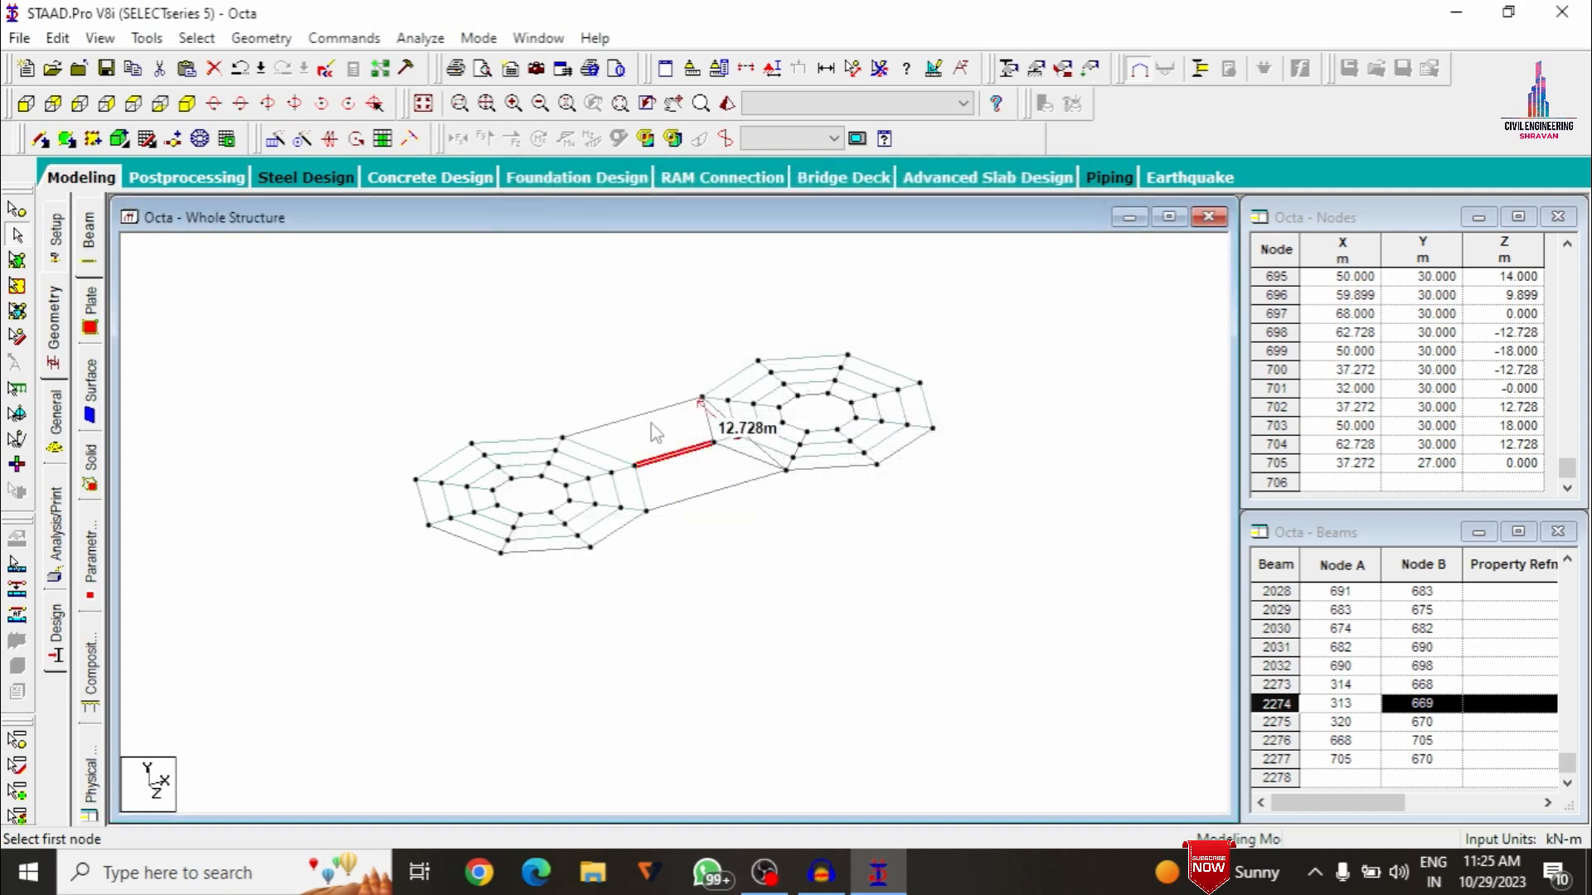
Insert 3 equally spaced nodes into the middle link beam
{"action": "right_click", "coordinate": [685, 459]}
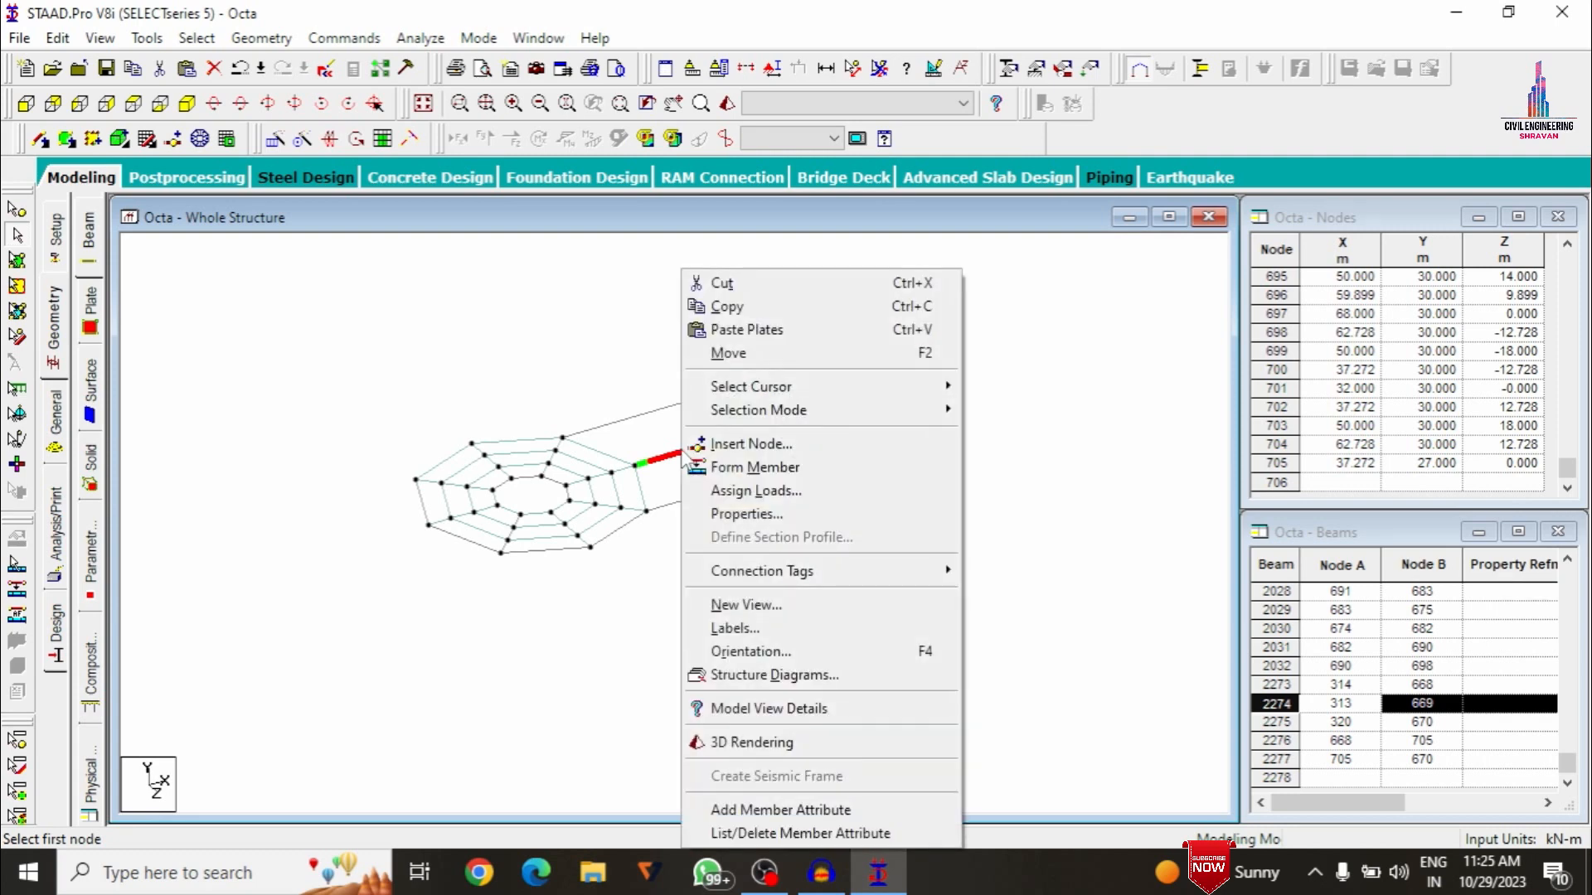
{"action": "left_click", "coordinate": [695, 445]}
{"action": "double_click", "coordinate": [642, 567]}
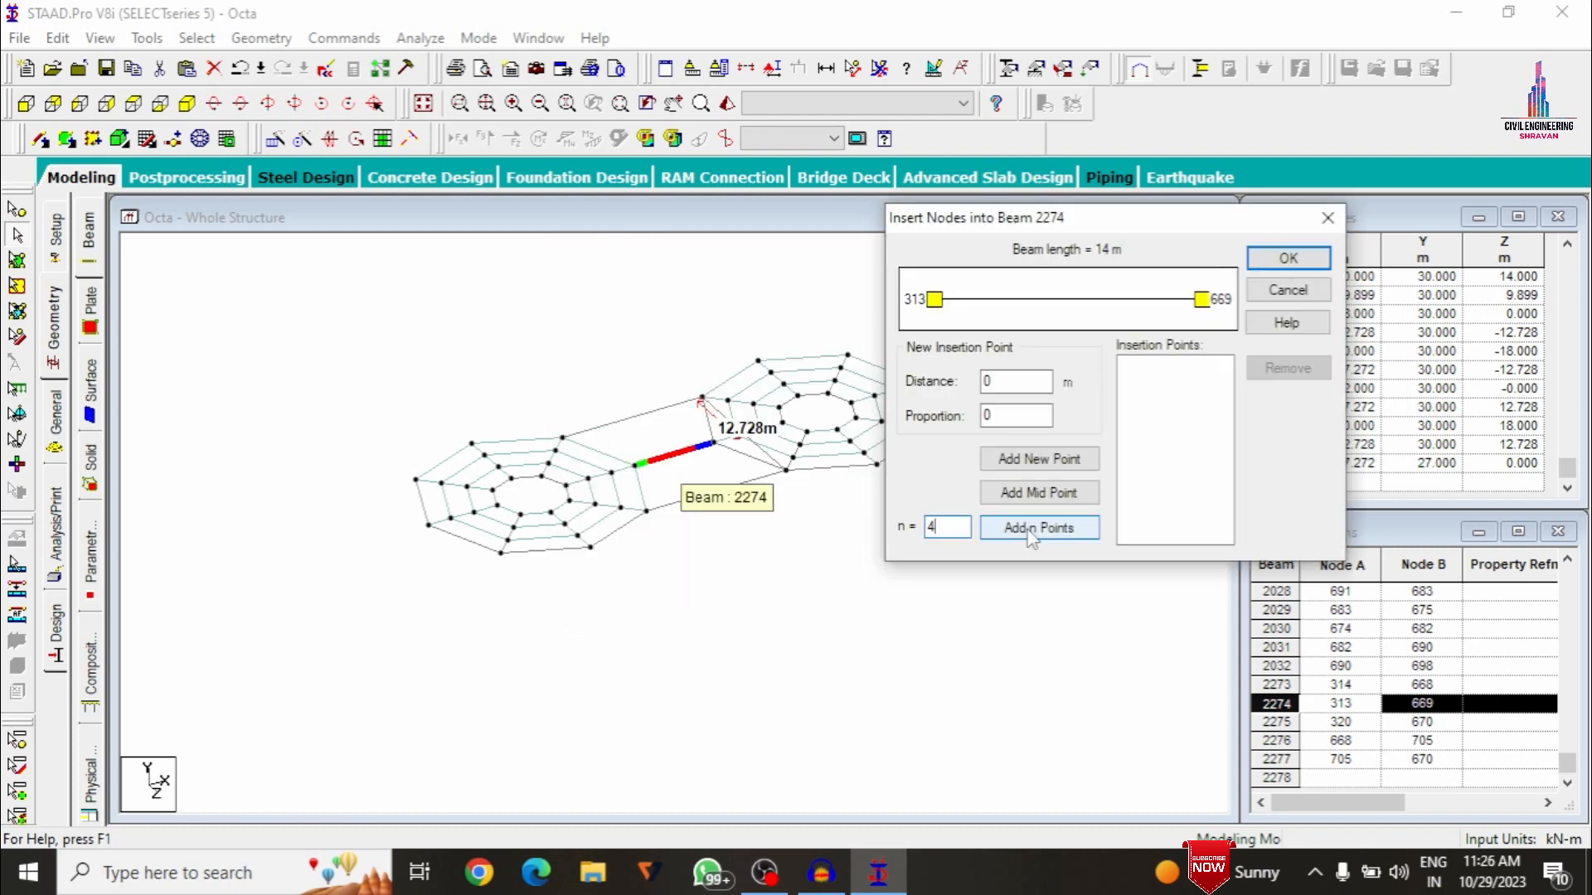
{"action": "left_click", "coordinate": [1028, 535]}
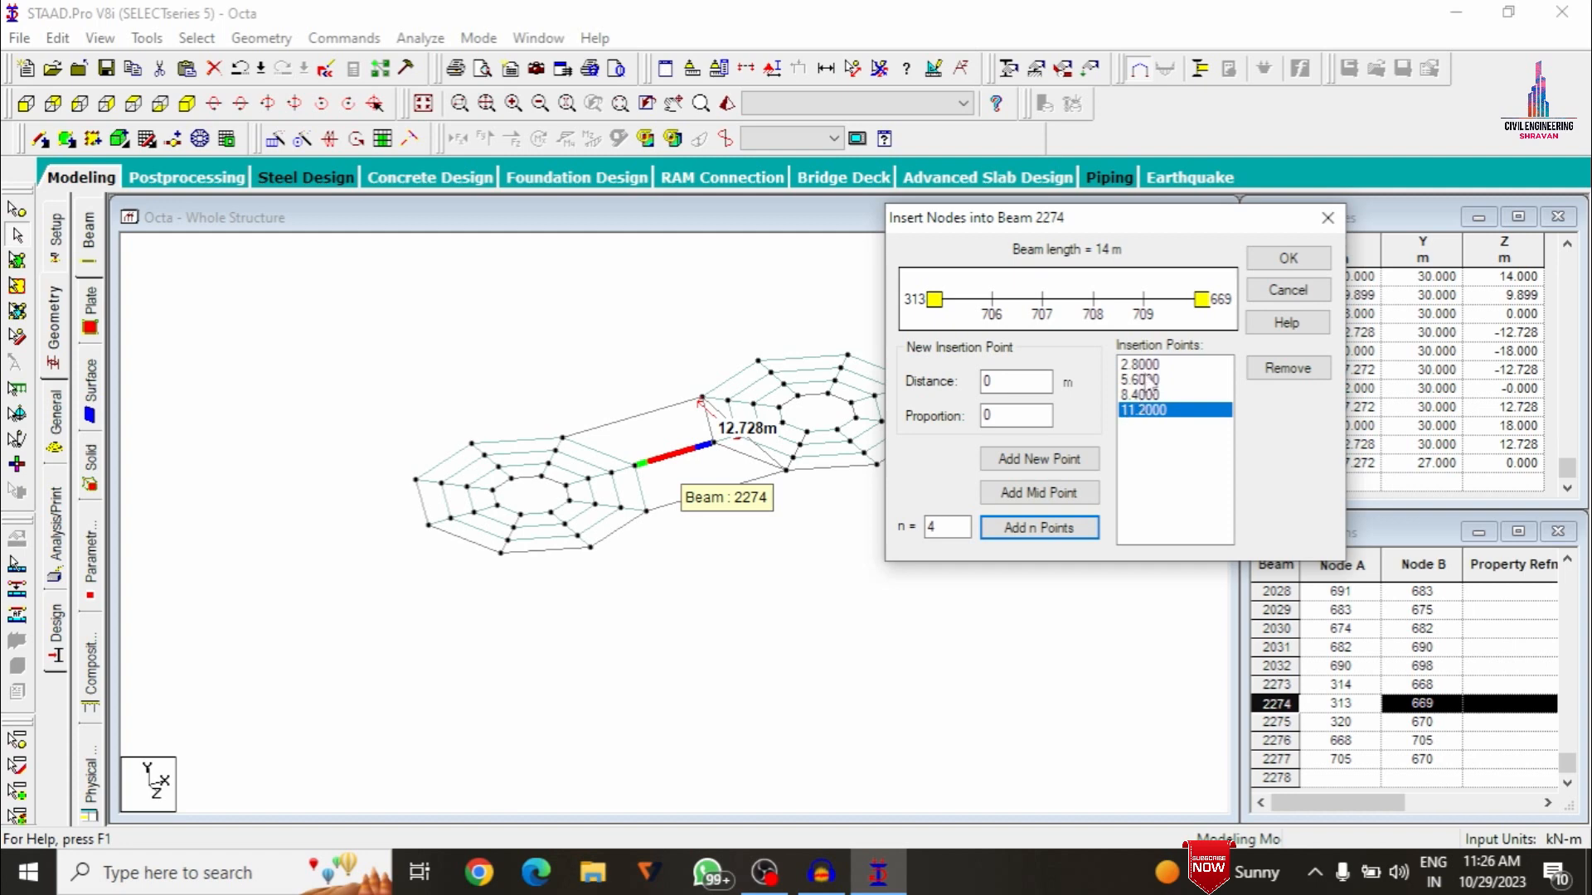
{"action": "double_click", "coordinate": [930, 527]}
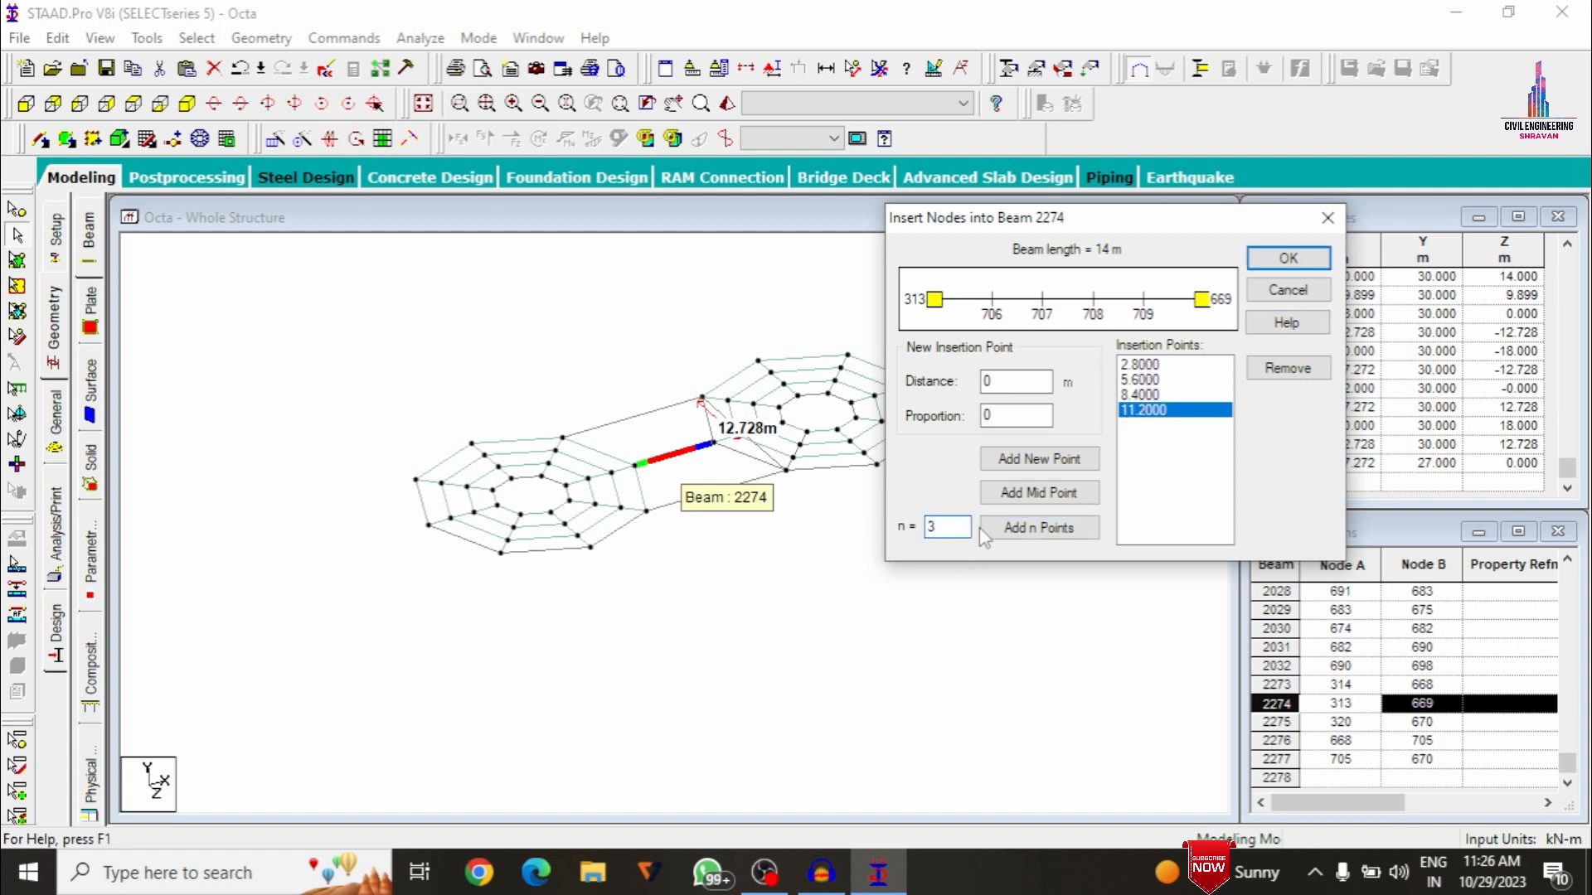
{"action": "left_click", "coordinate": [984, 535]}
{"action": "double_click", "coordinate": [962, 525]}
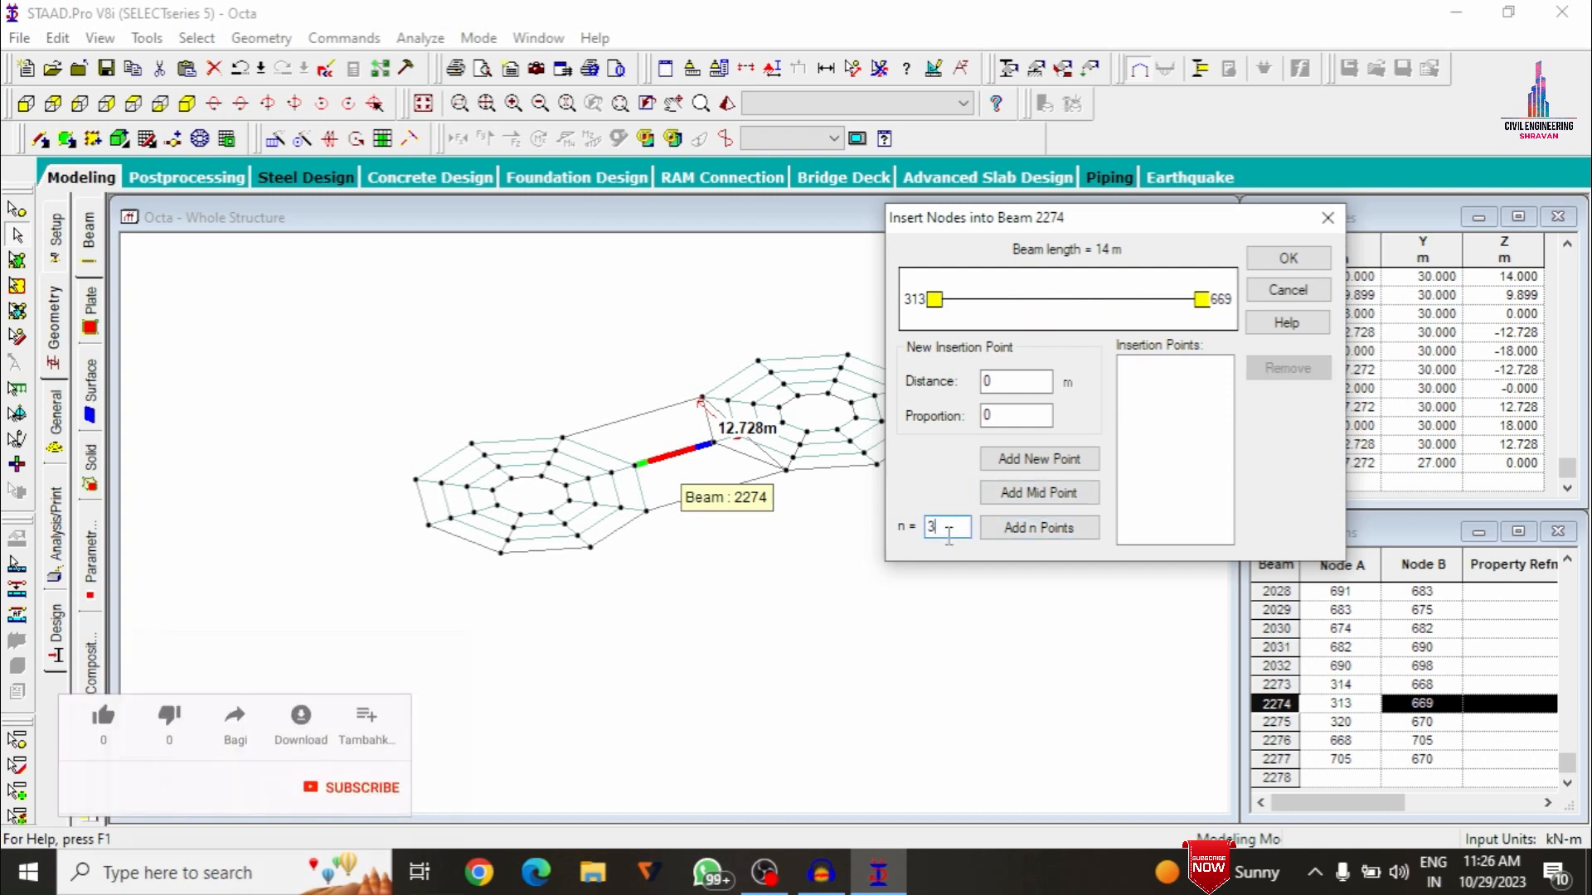
{"action": "left_click", "coordinate": [1031, 527]}
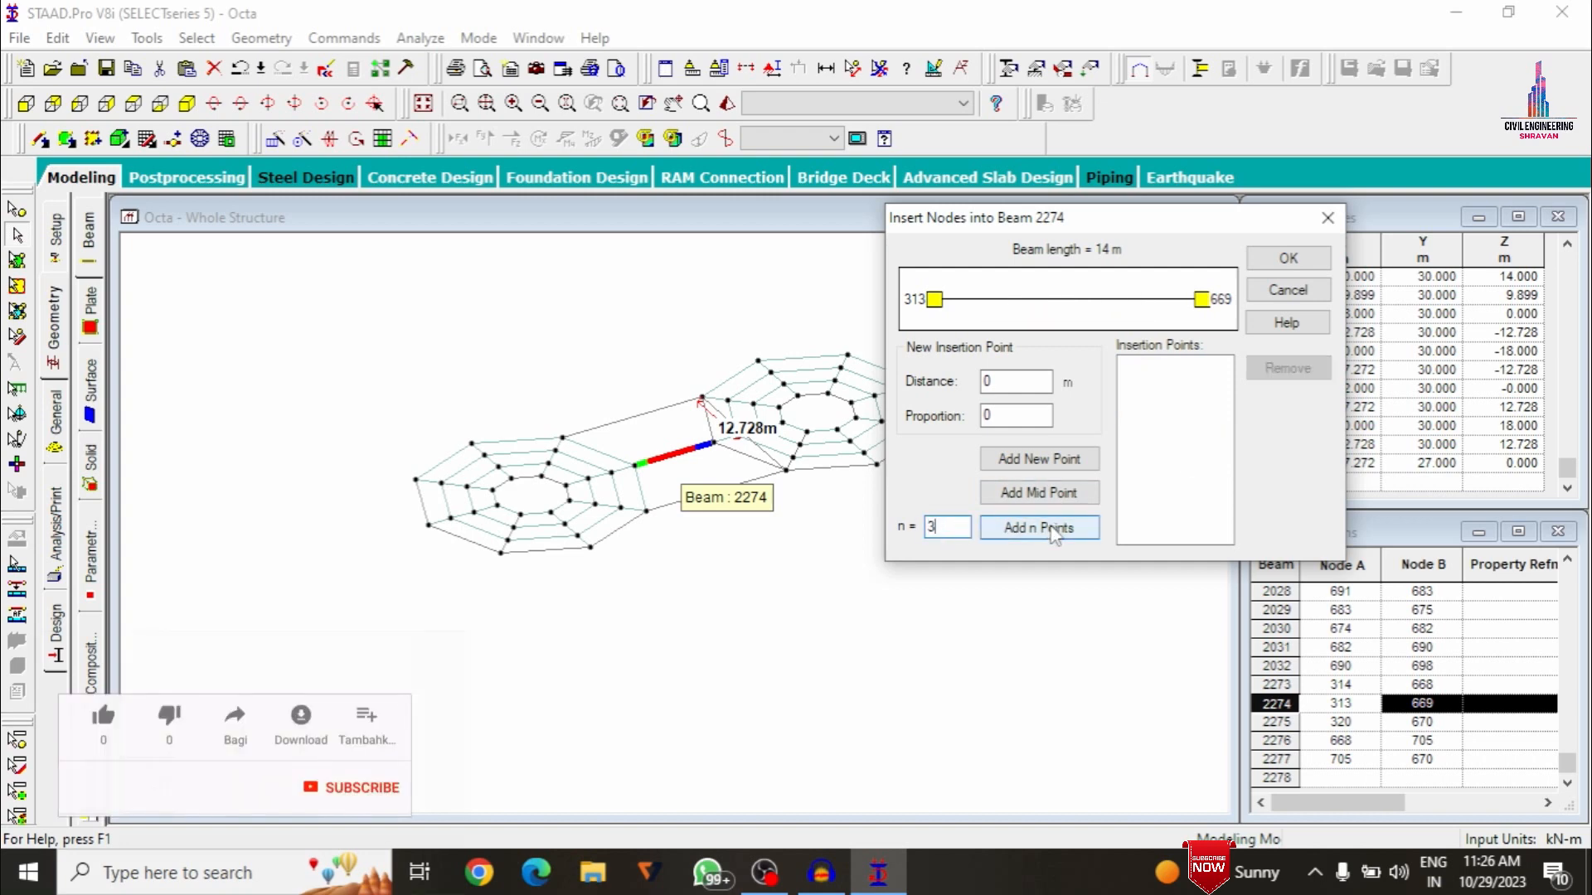
{"action": "left_click", "coordinate": [1280, 259]}
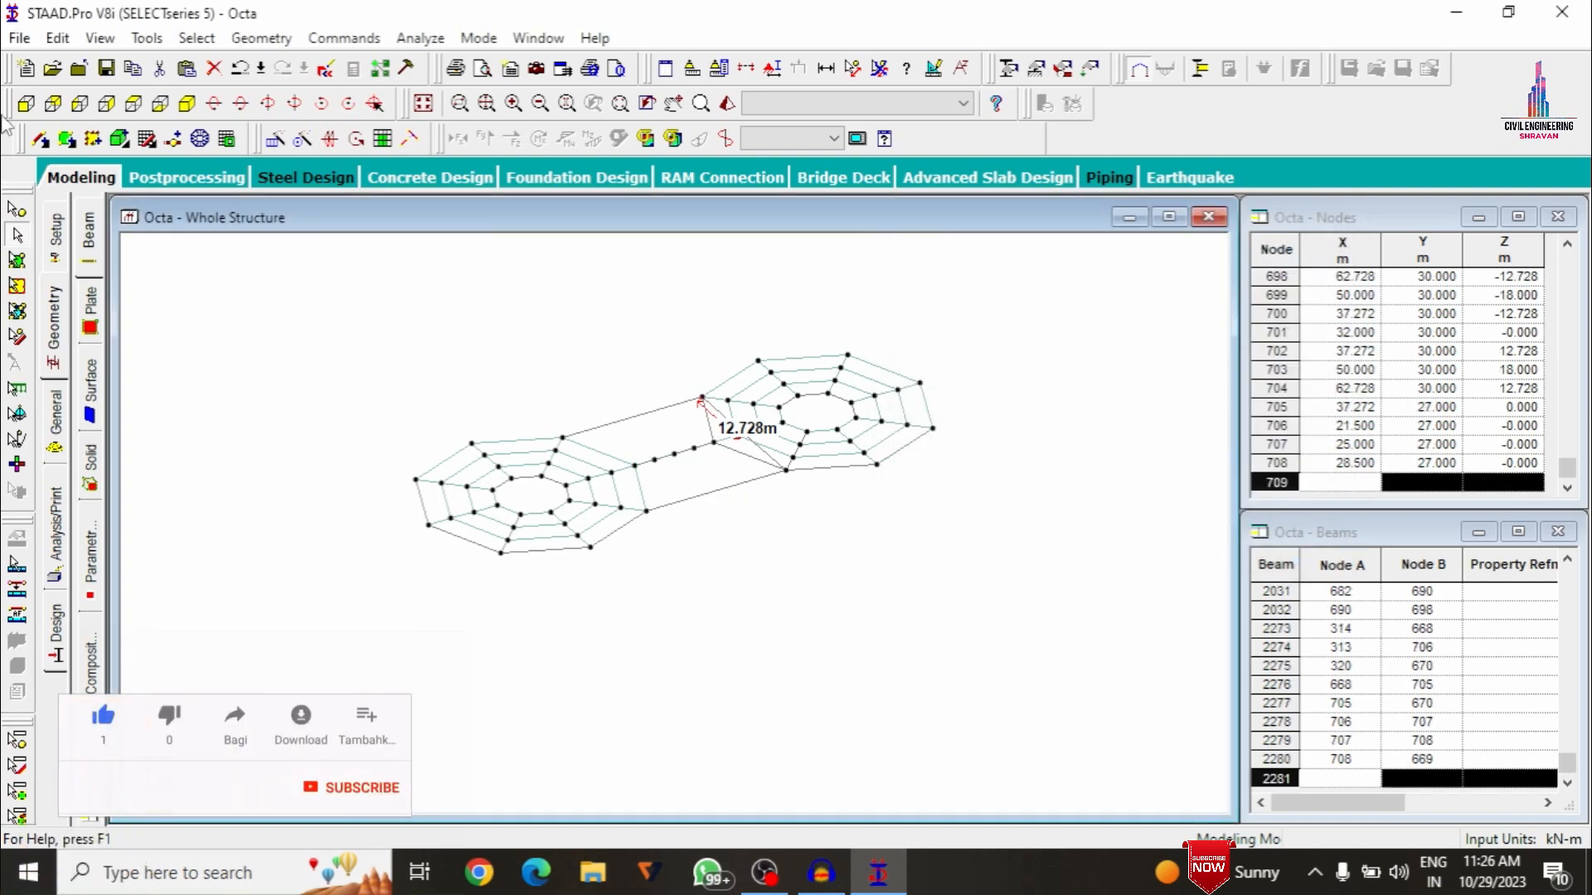
Select the three inserted nodes and both end nodes of the middle link beam, and copy them
{"action": "left_click", "coordinate": [17, 232]}
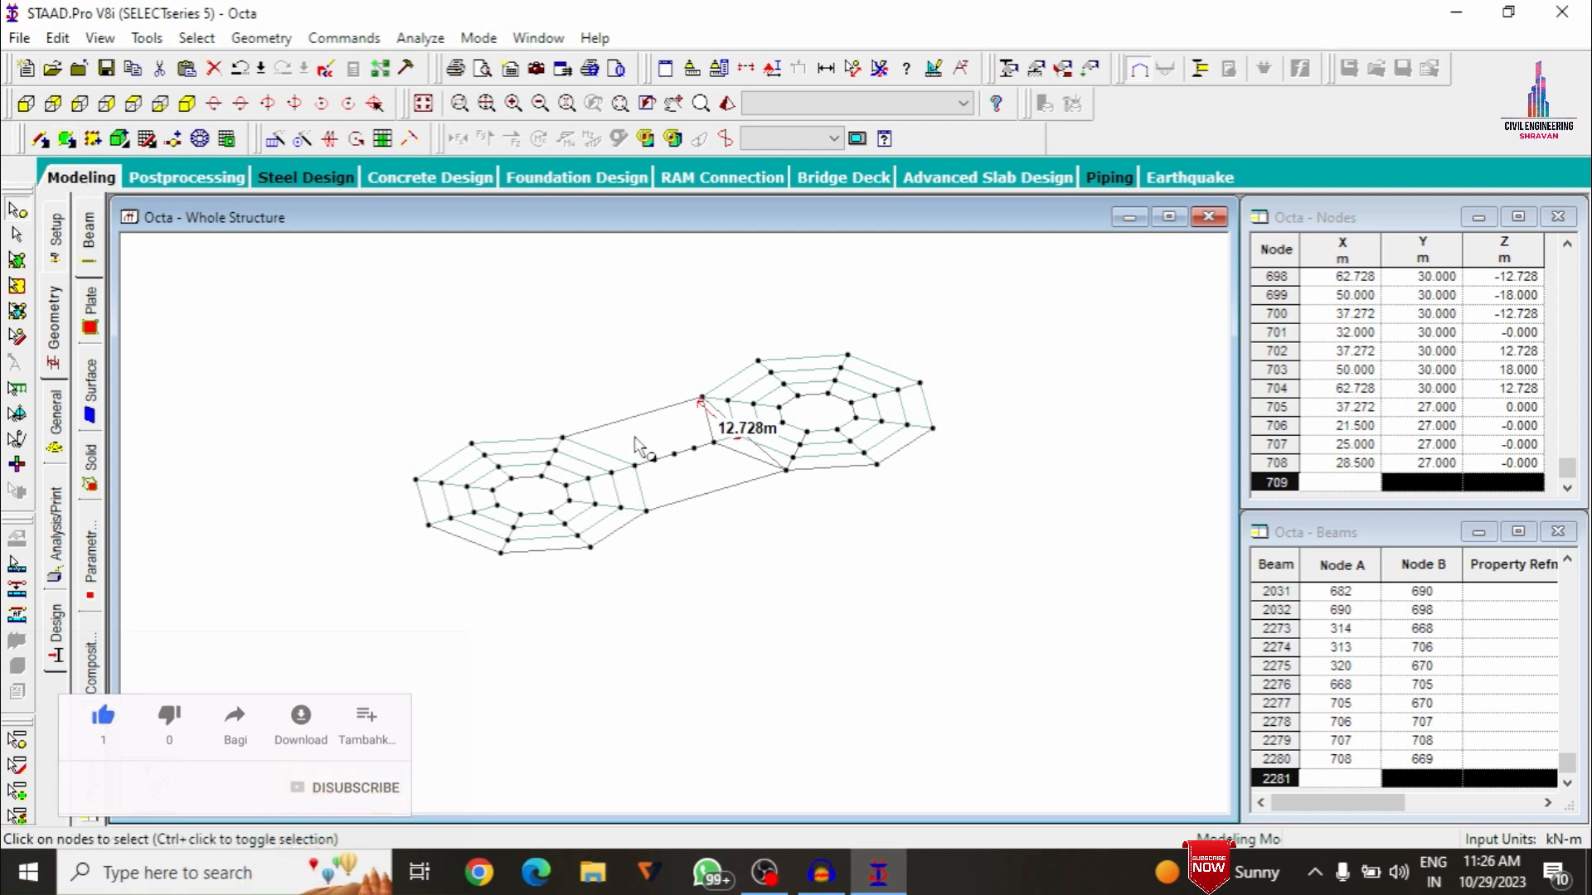
{"action": "left_click_drag", "start_coordinate": [635, 437], "coordinate": [713, 477]}
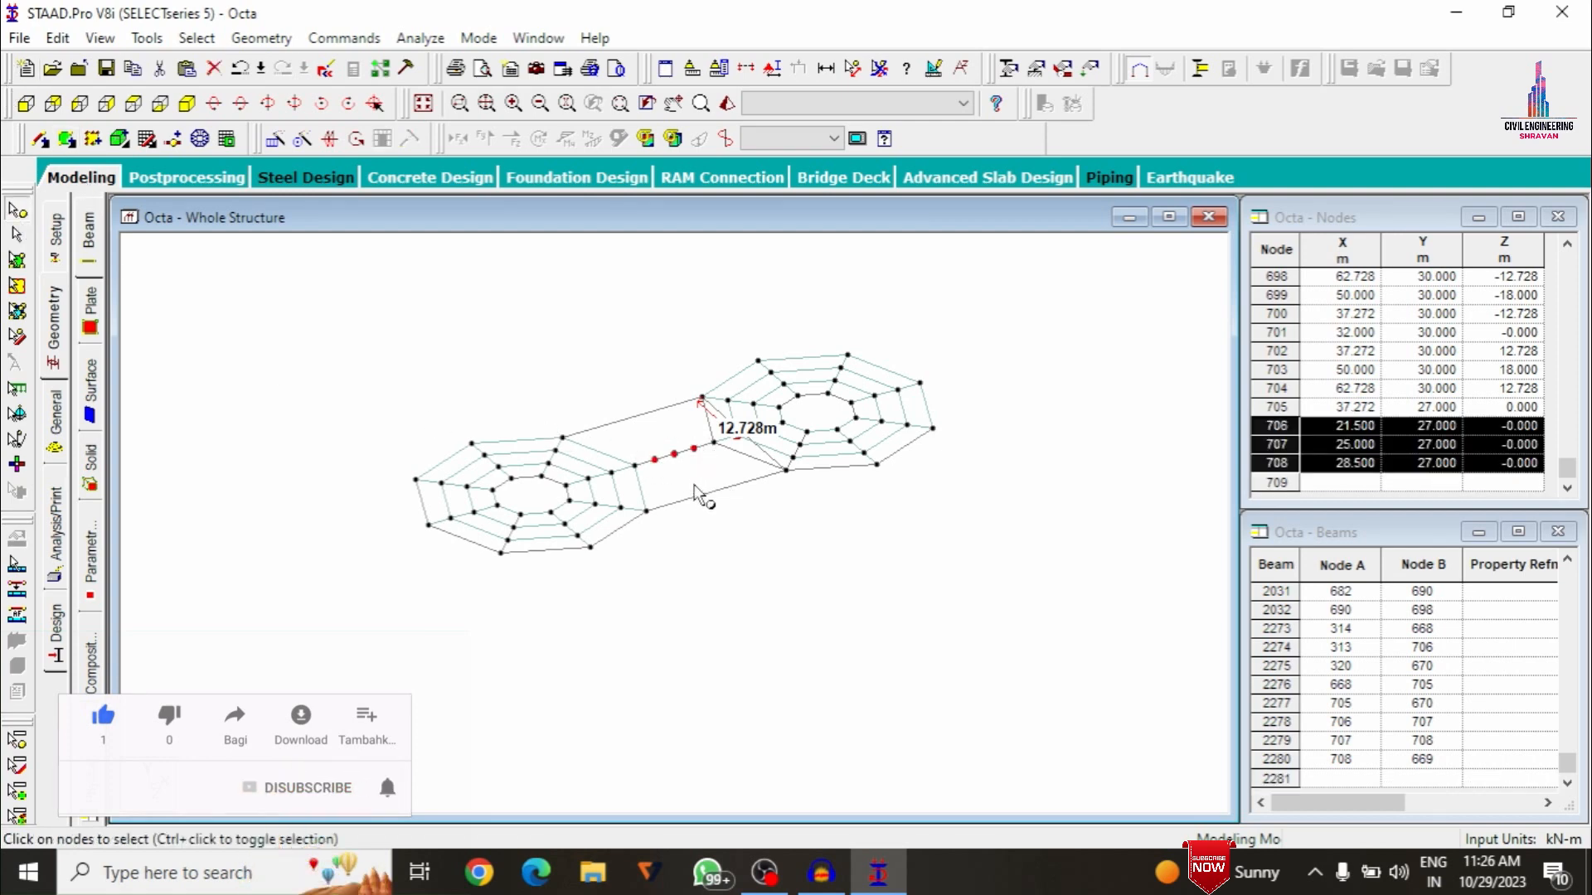
{"action": "left_click", "coordinate": [635, 466], "text": "ctrl"}
{"action": "right_click", "coordinate": [610, 294]}
{"action": "left_click", "coordinate": [643, 328]}
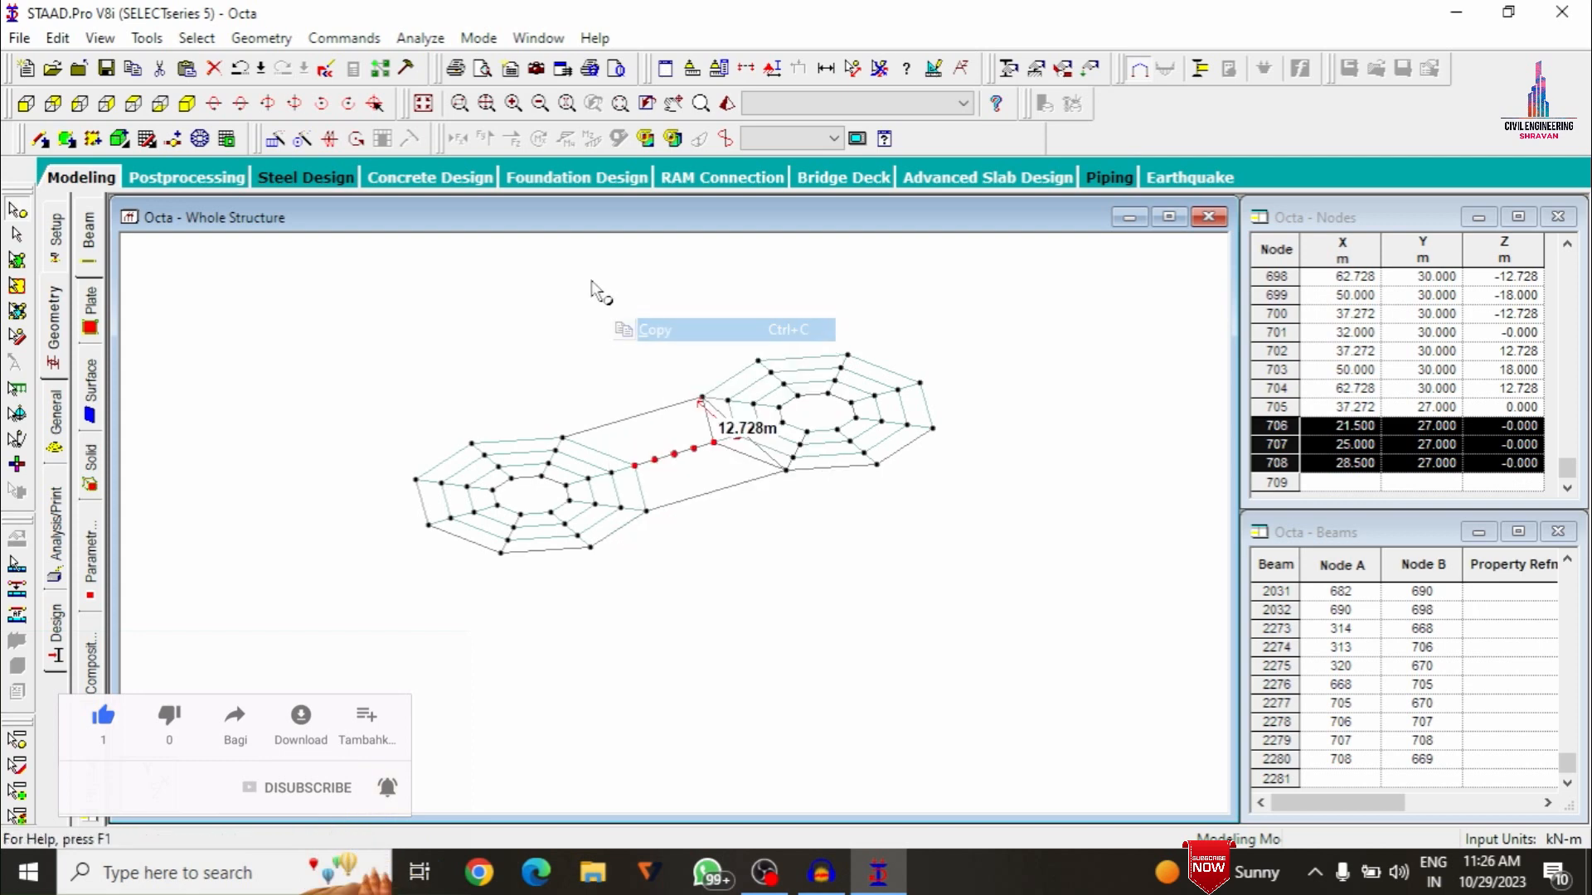
Paste the copied nodes 12.728 m away in the negative Z direction onto the far outer link beam
{"action": "right_click", "coordinate": [591, 280]}
{"action": "left_click", "coordinate": [664, 339]}
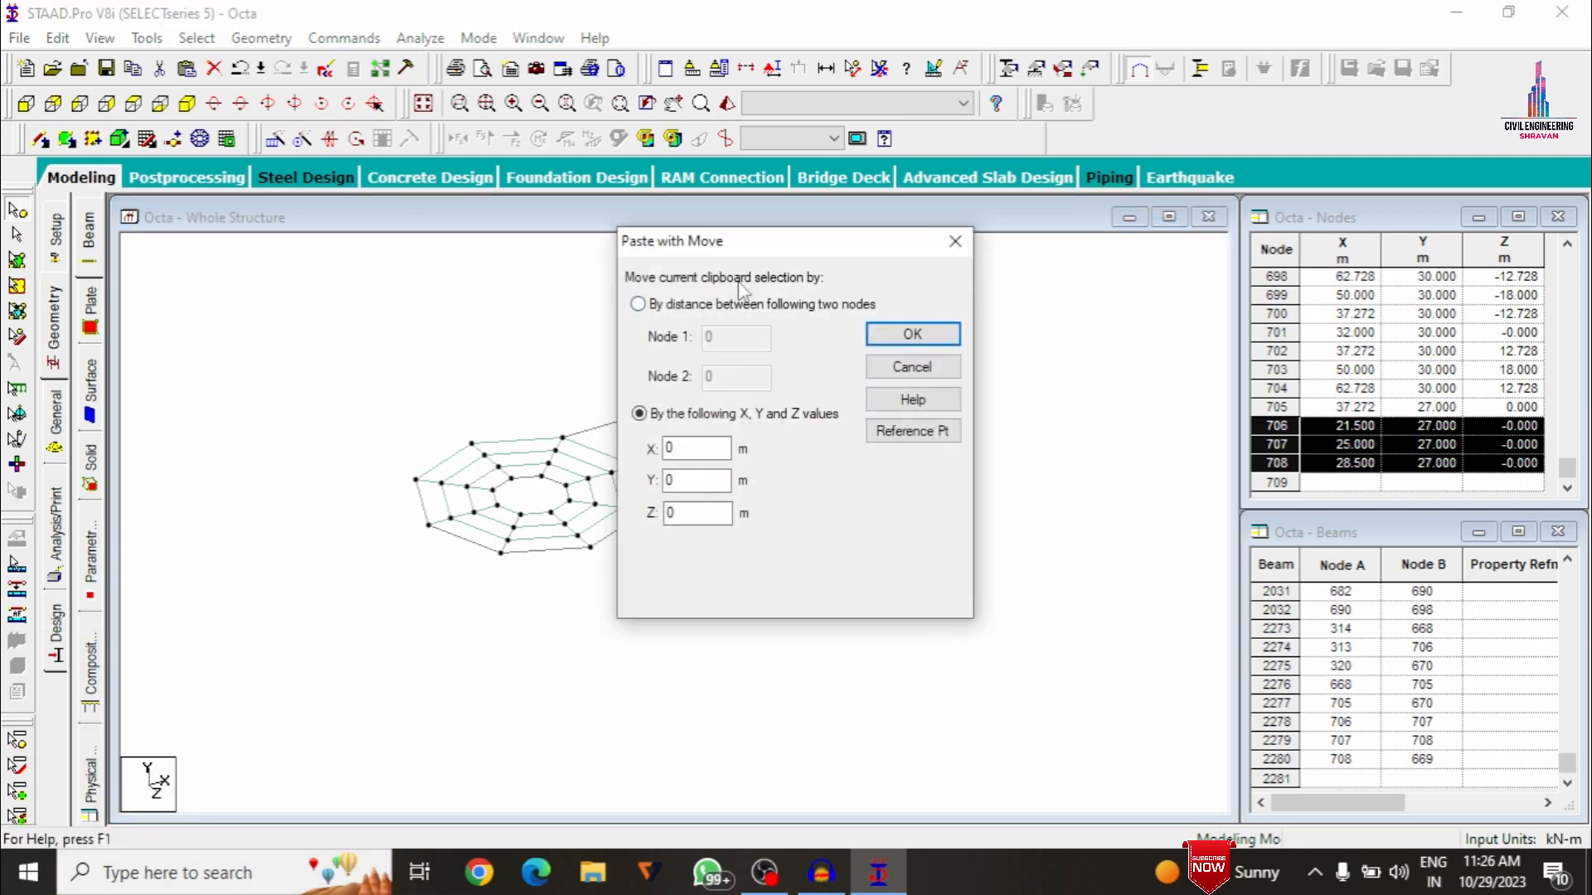
{"action": "left_click_drag", "start_coordinate": [736, 245], "coordinate": [1118, 183]}
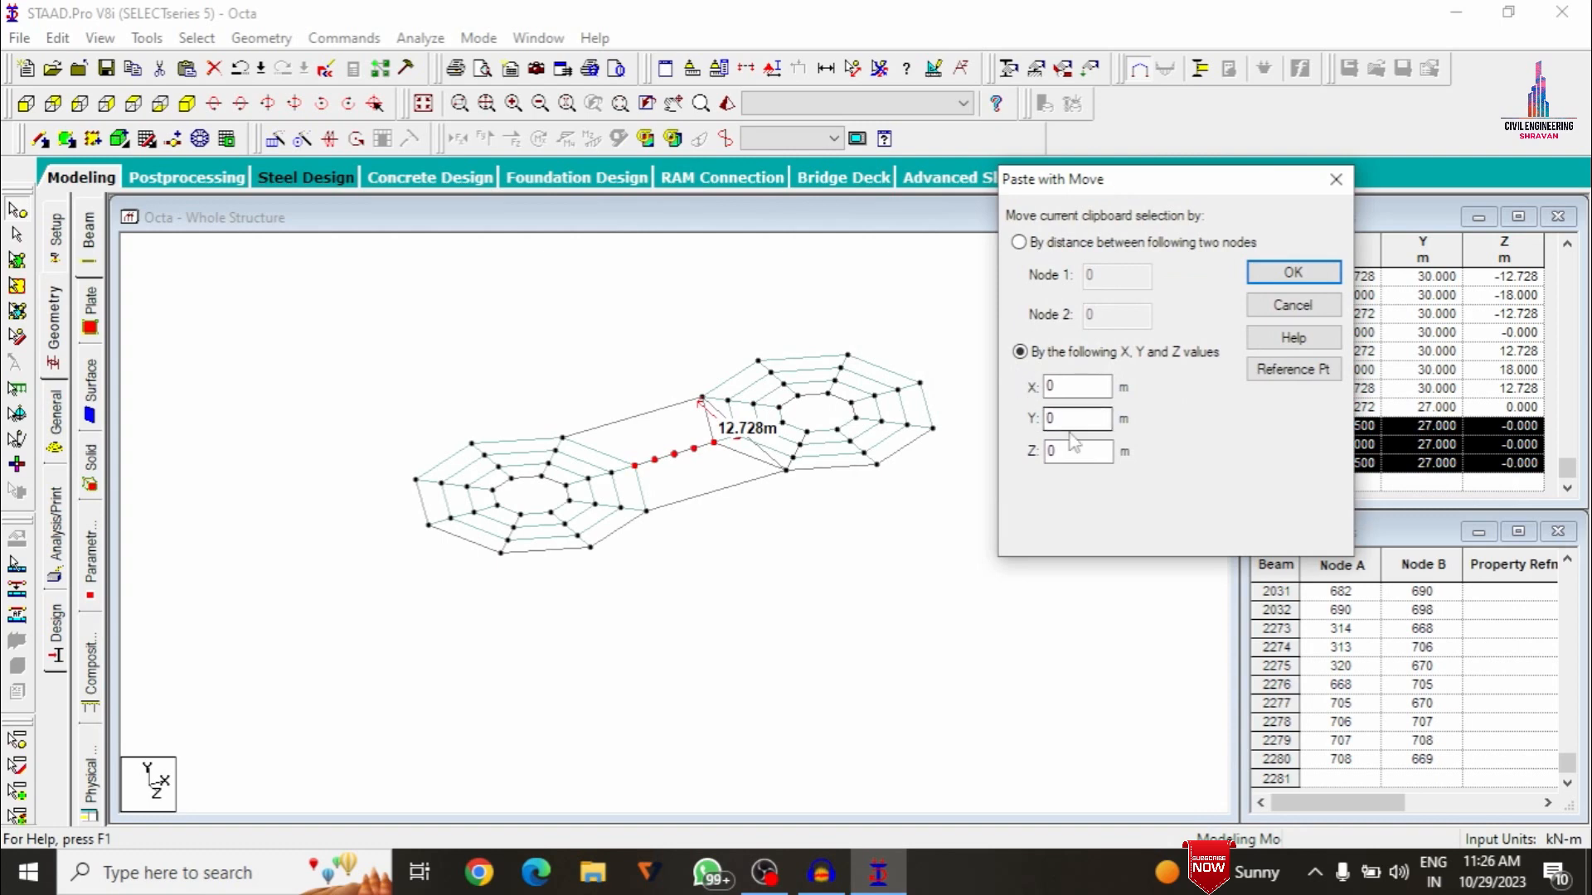
{"action": "left_click", "coordinate": [1068, 384]}
{"action": "key", "text": "Tab"}
{"action": "key", "text": "Tab"}
{"action": "key", "text": "Return"}
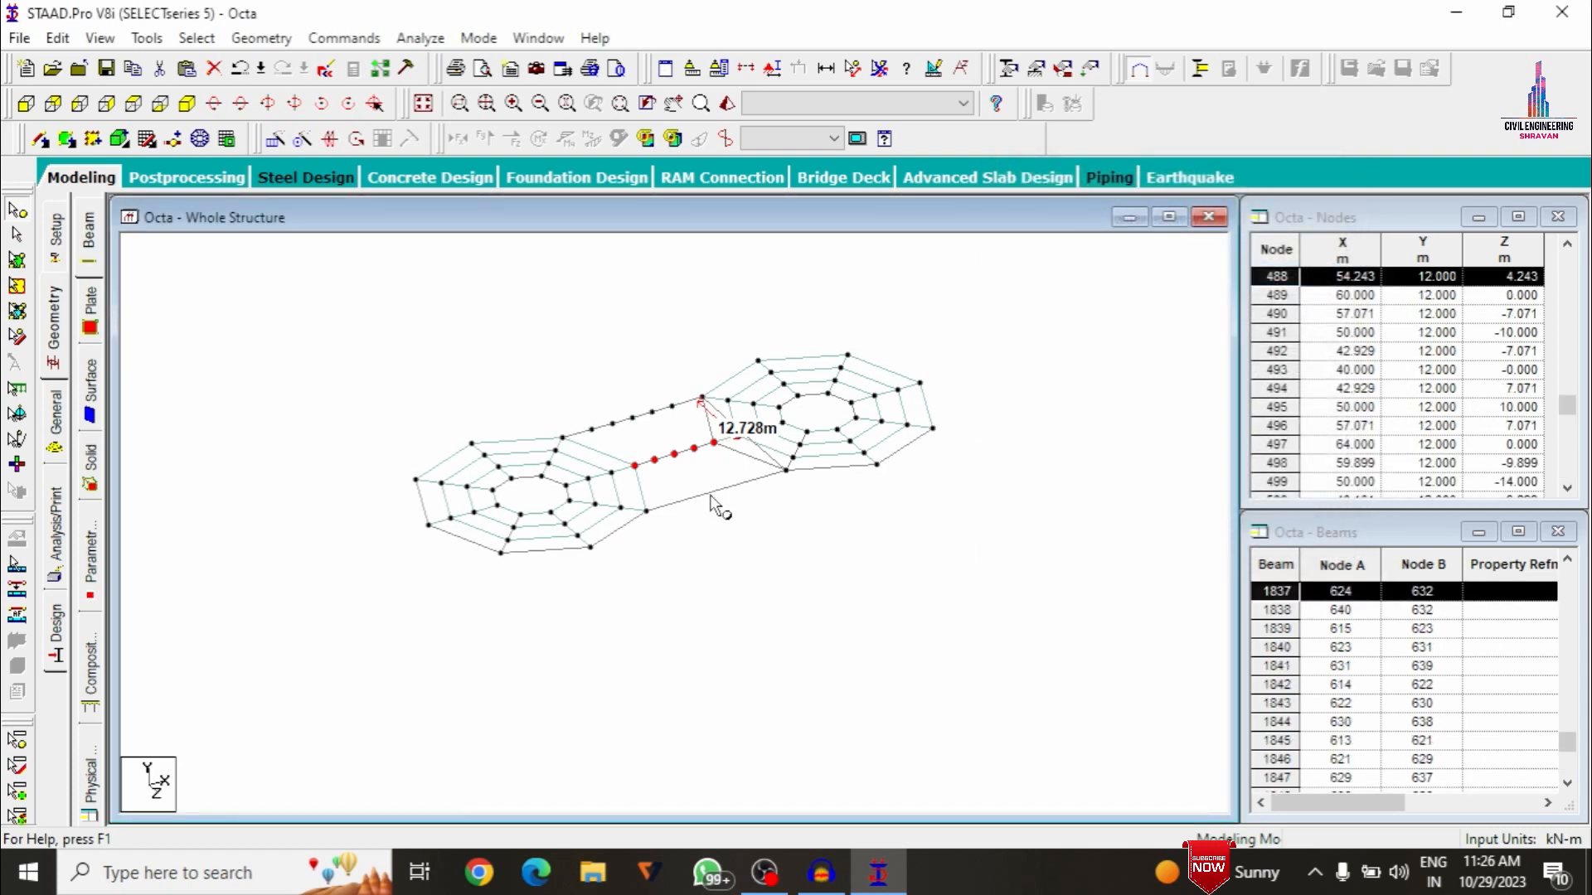
Paste the copied nodes again with a Z offset of 12.728 m onto the near outer link beam, and show the floor in plan
{"action": "right_click", "coordinate": [572, 295]}
{"action": "left_click", "coordinate": [624, 353]}
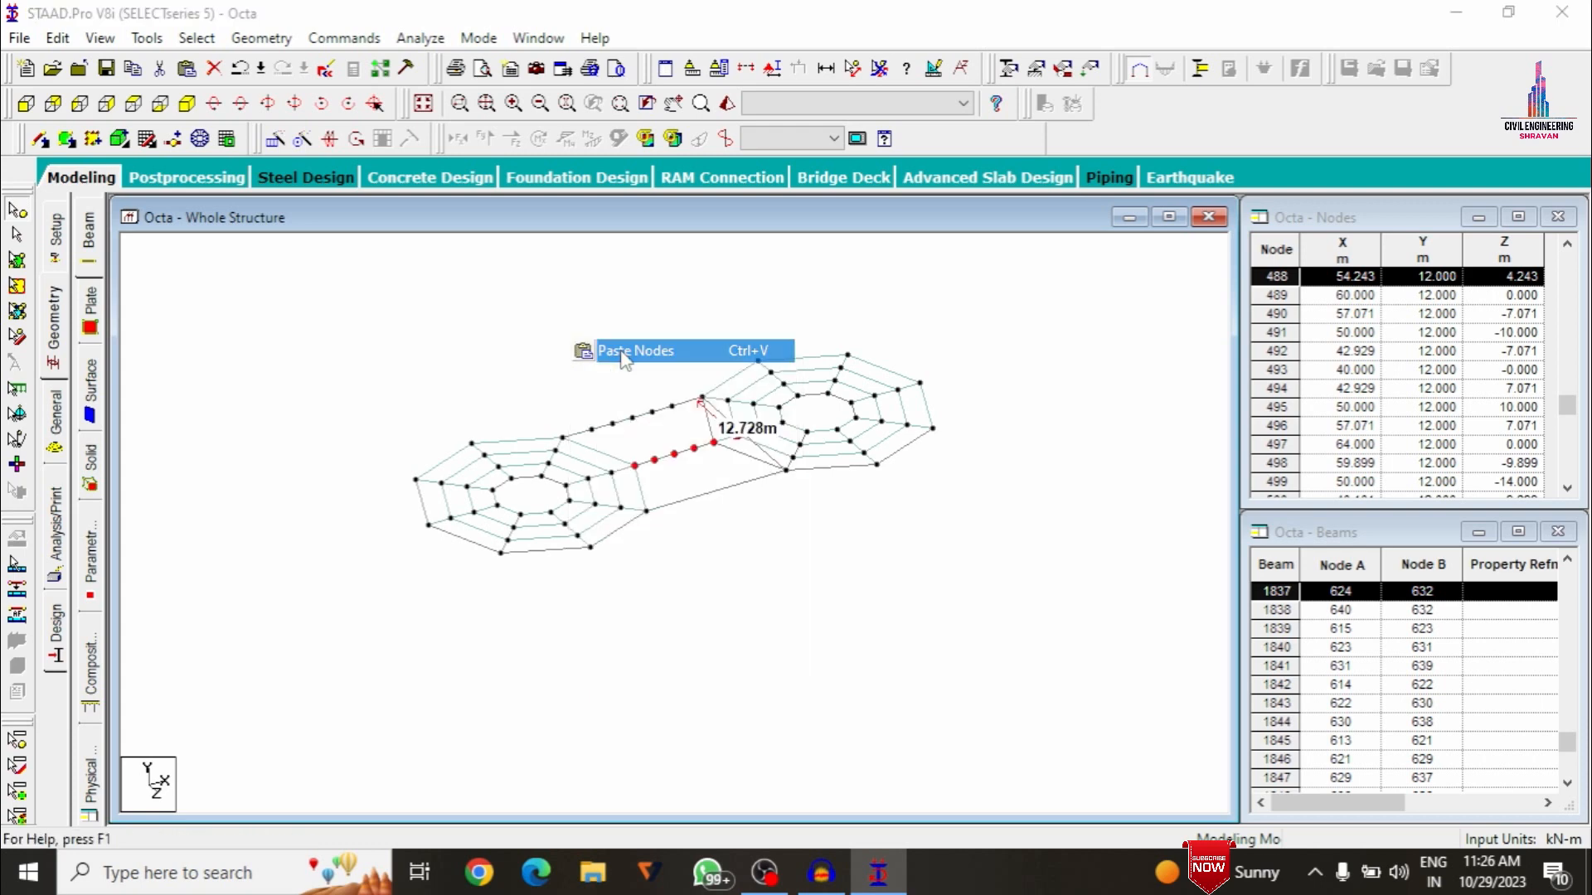
{"action": "left_click_drag", "start_coordinate": [704, 512], "coordinate": [609, 524]}
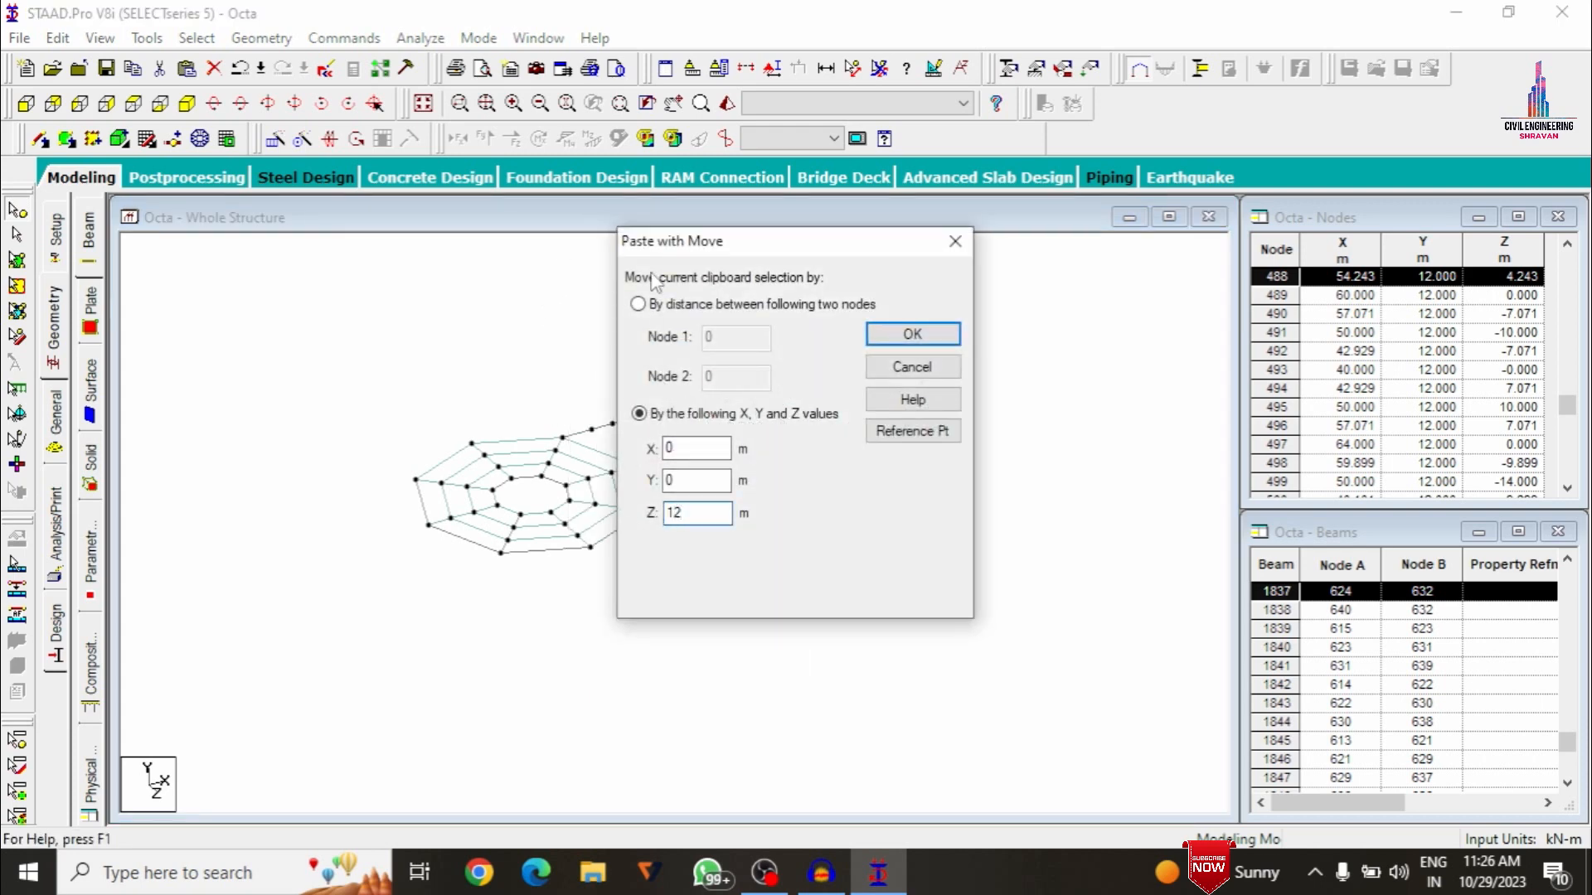
{"action": "left_click_drag", "start_coordinate": [872, 241], "coordinate": [1300, 234]}
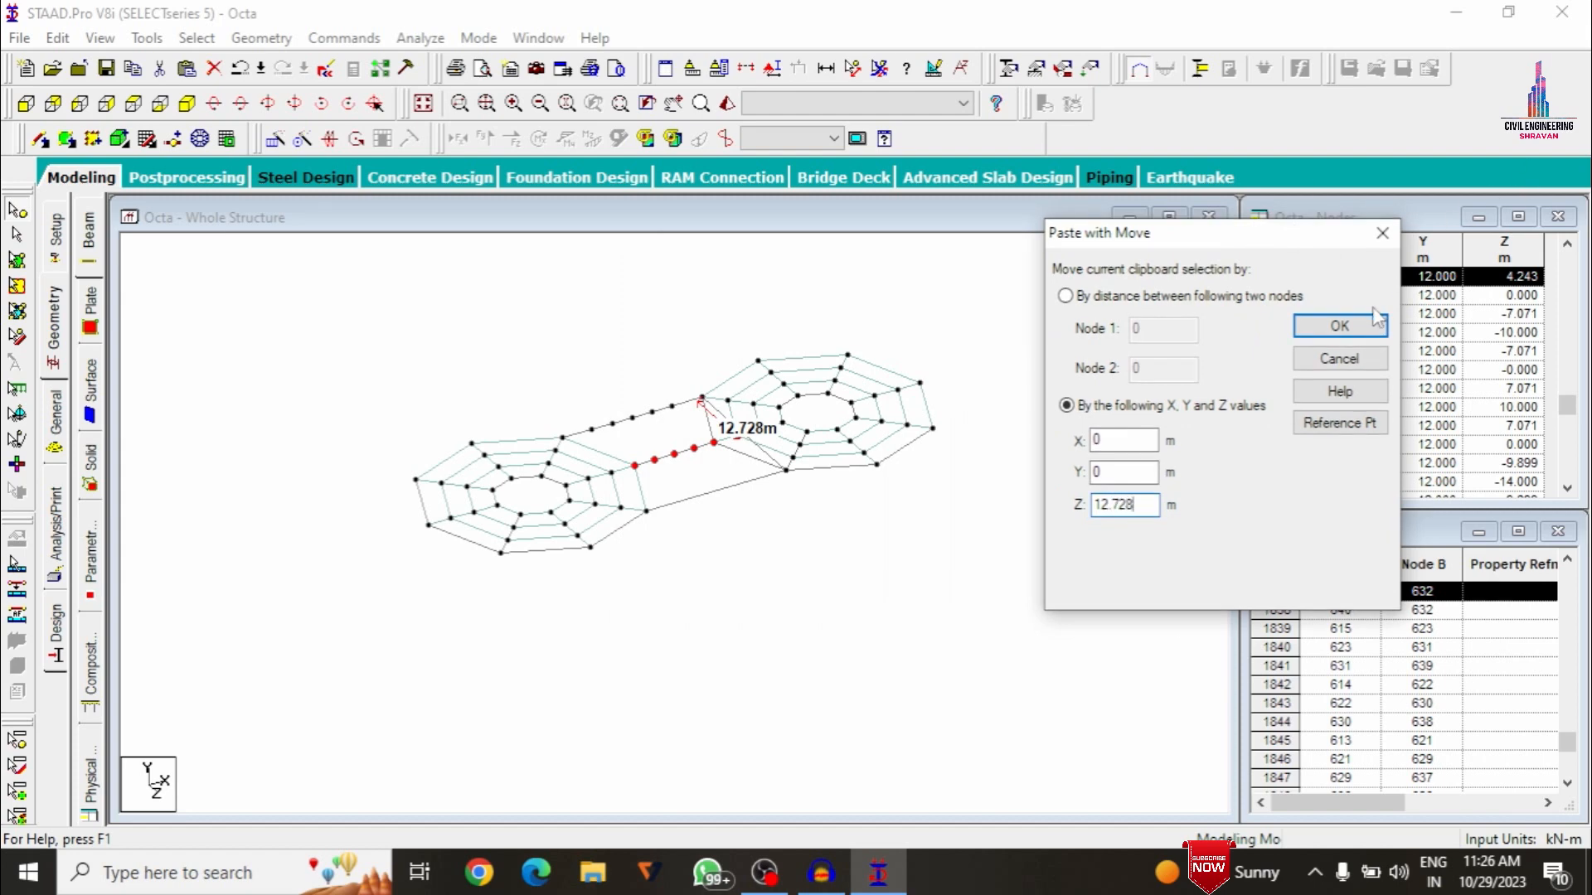
{"action": "left_click", "coordinate": [1386, 331]}
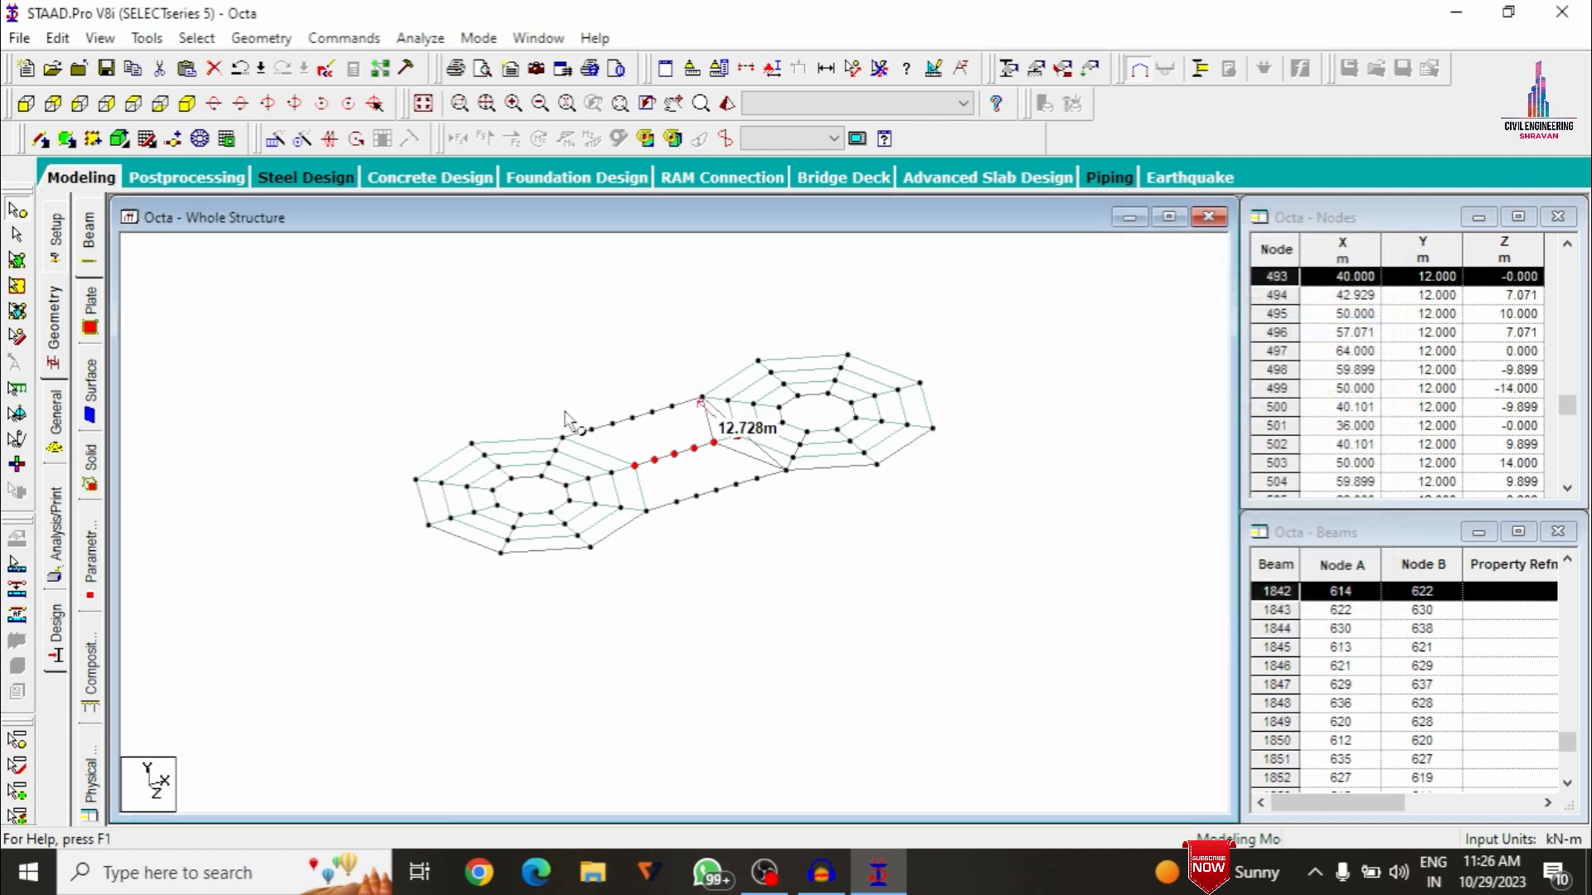
{"action": "left_click", "coordinate": [133, 105]}
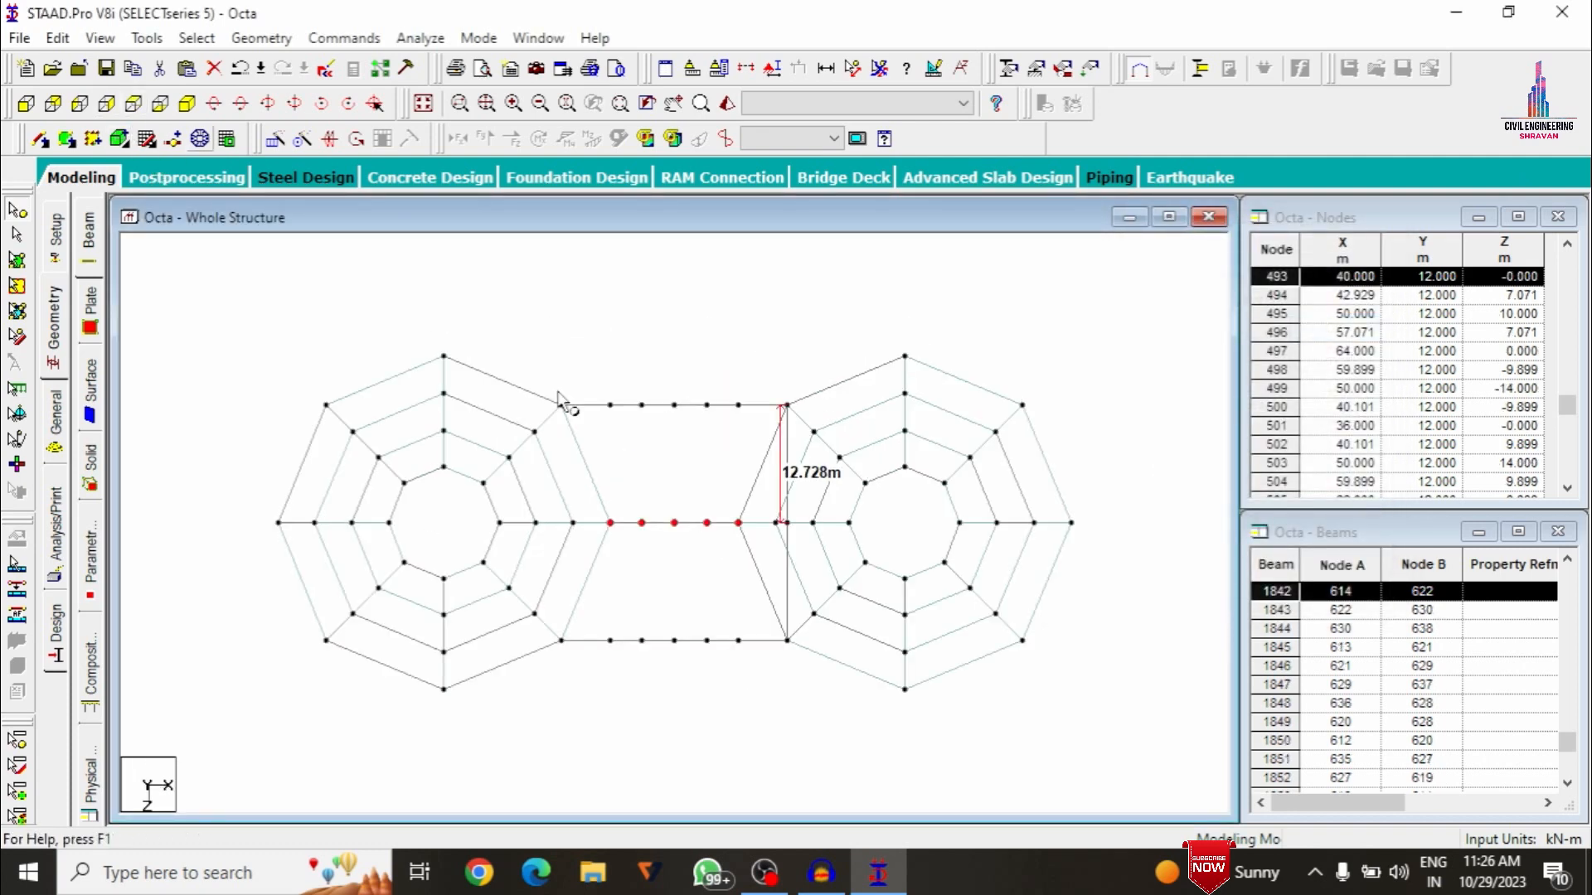
Select the subdivision nodes on all three link beams and connect them with cross beams along the Z axis
{"action": "left_click_drag", "start_coordinate": [598, 371], "coordinate": [761, 673]}
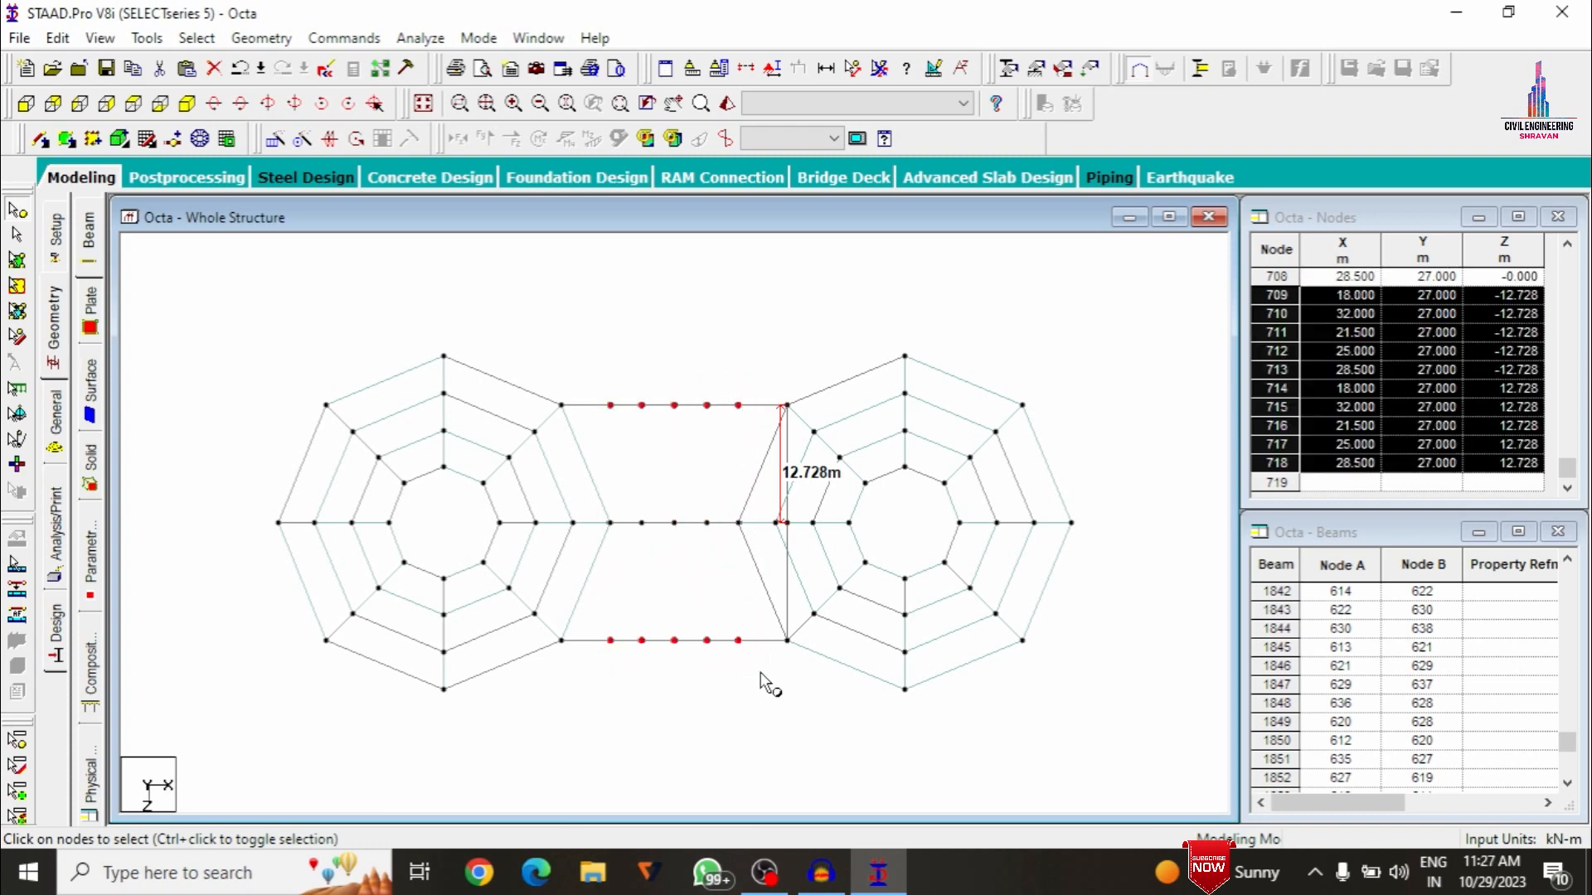
{"action": "left_click_drag", "start_coordinate": [590, 492], "coordinate": [761, 550], "text": "ctrl"}
{"action": "left_click", "coordinate": [202, 137]}
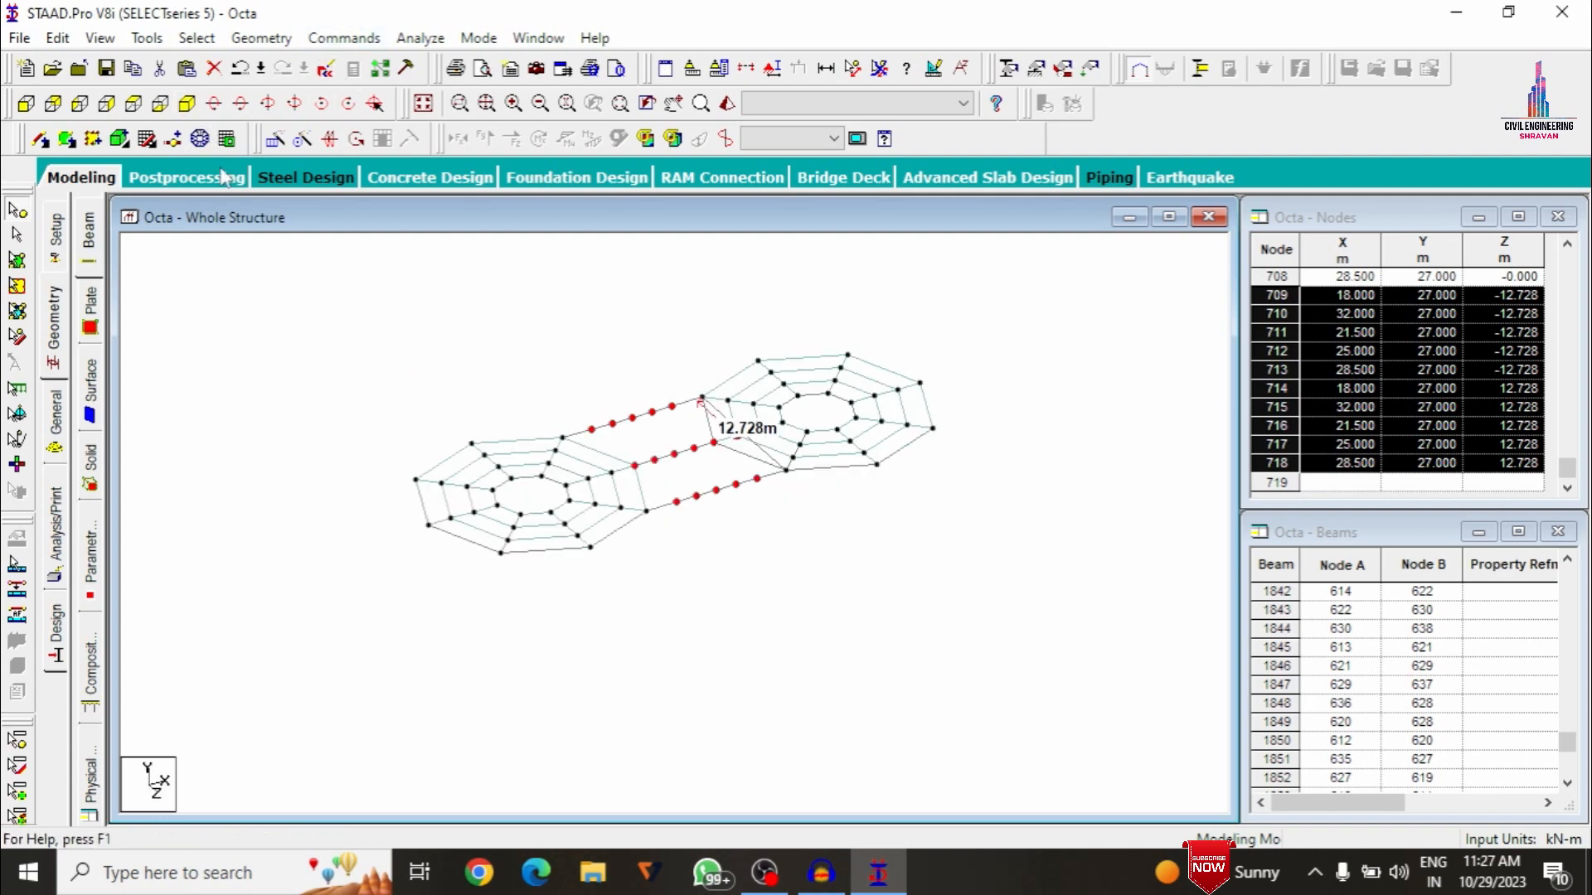
{"action": "left_click", "coordinate": [262, 38]}
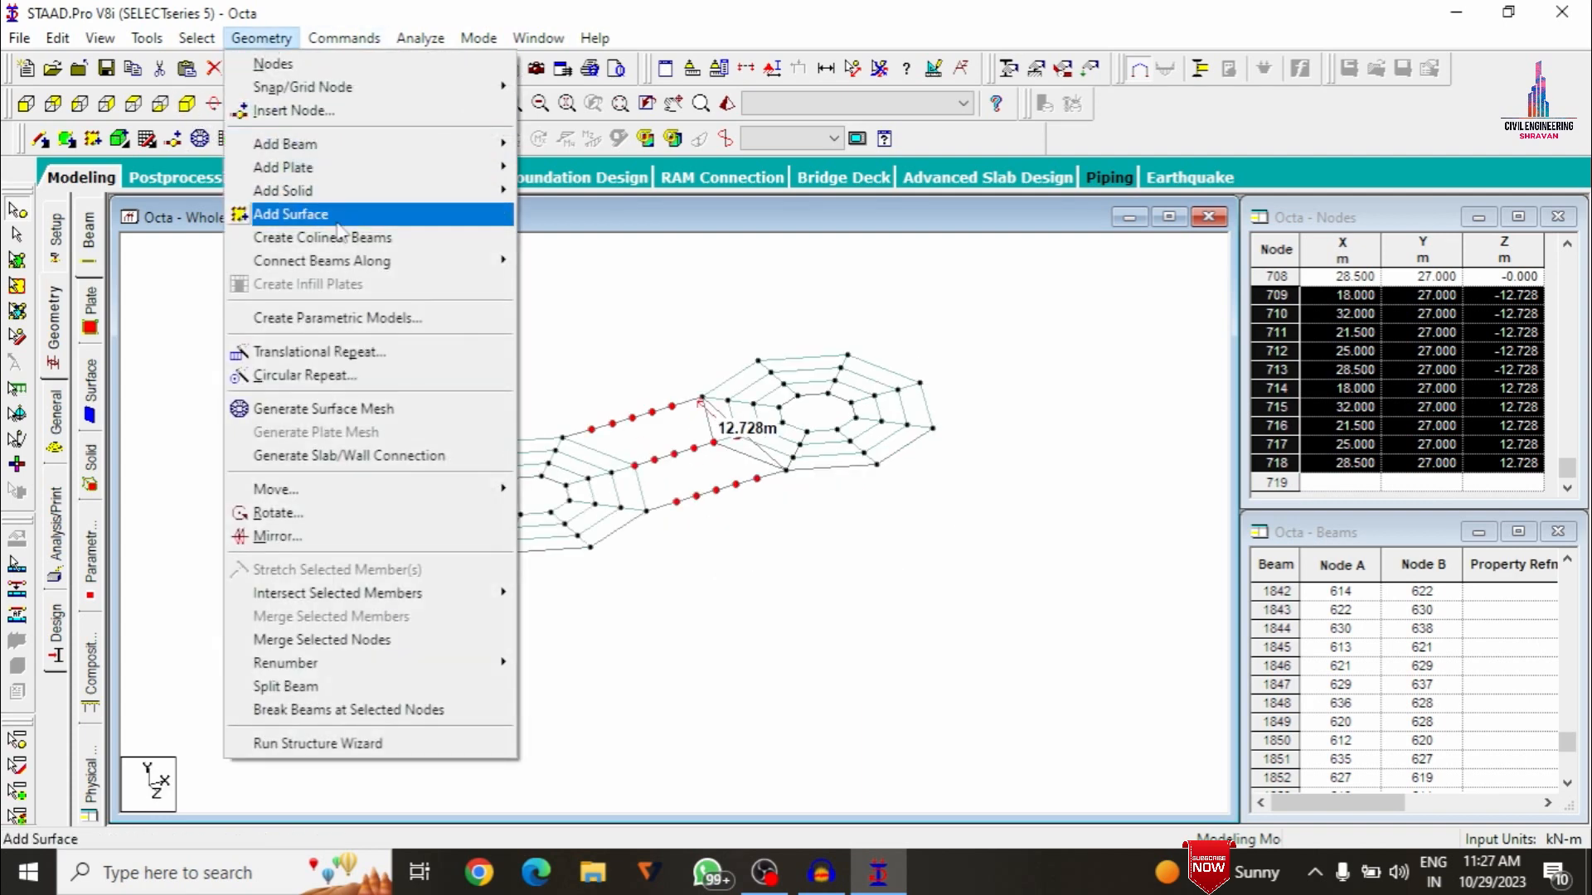
{"action": "mouse_move", "coordinate": [331, 260]}
{"action": "left_click", "coordinate": [580, 309]}
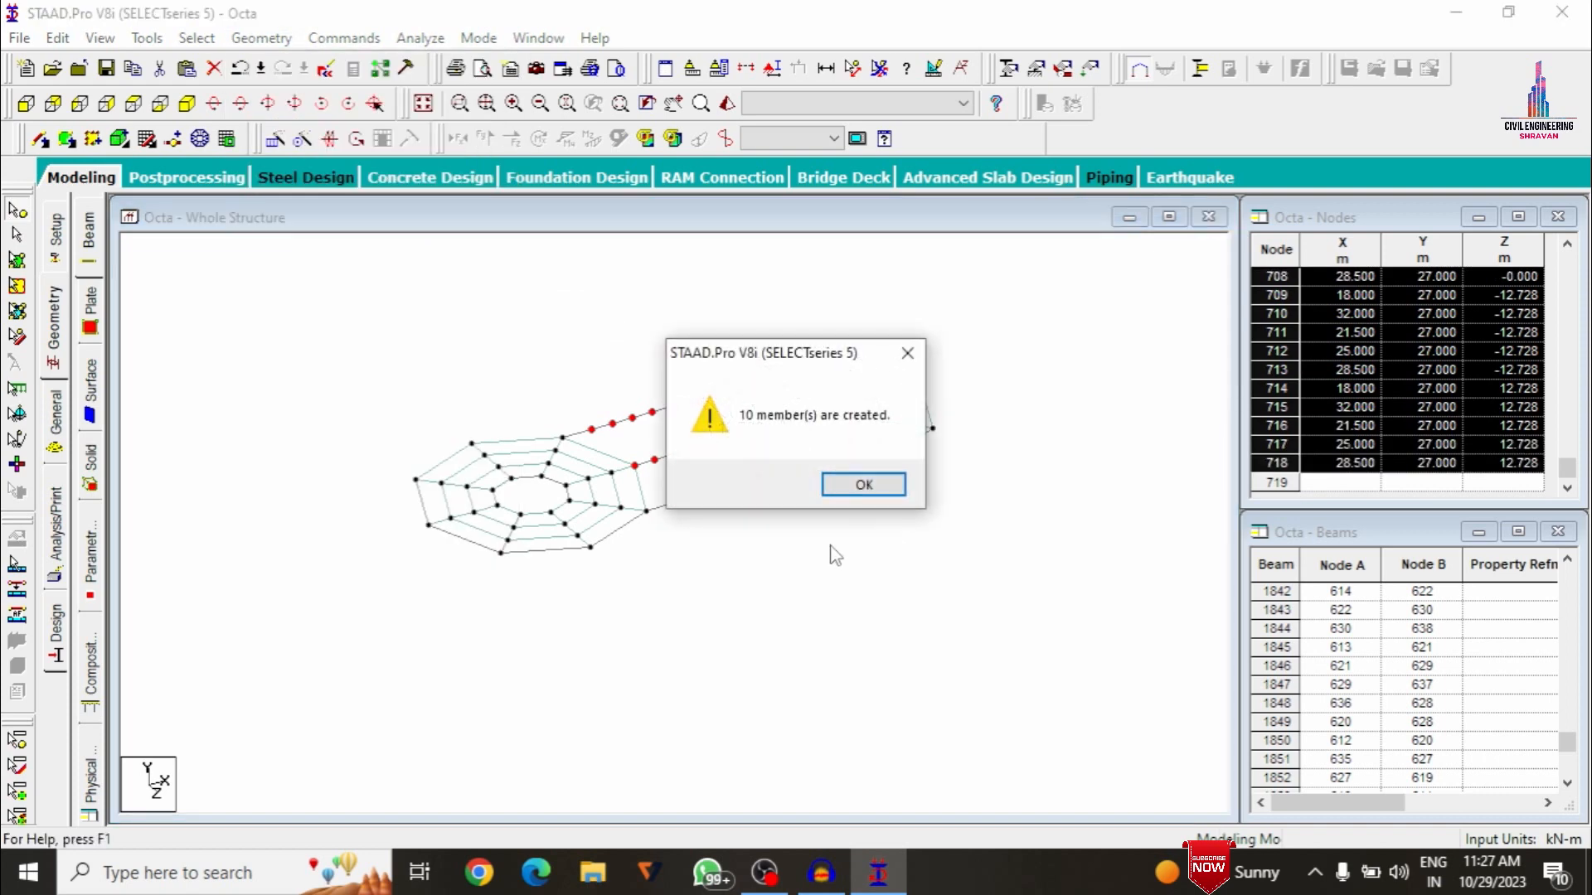
{"action": "left_click", "coordinate": [863, 487]}
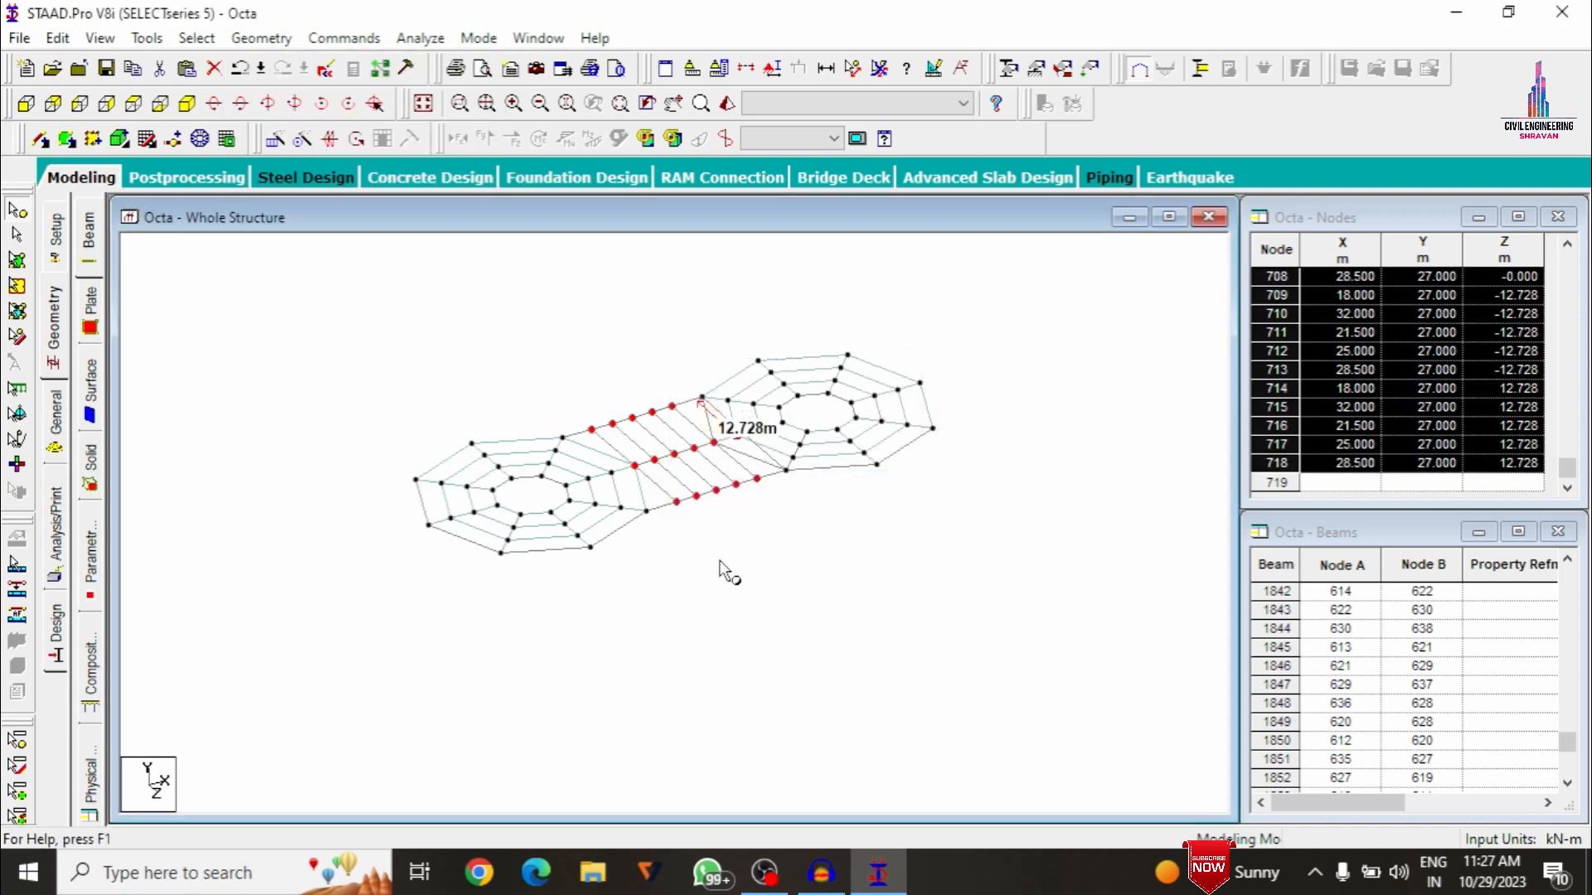
Add a four-noded plate between the first two cross beams nearest the first tower, spanning the far and middle link beams
{"action": "scroll", "coordinate": [715, 435], "scroll_direction": "up", "scroll_amount": 1}
{"action": "left_click", "coordinate": [592, 310]}
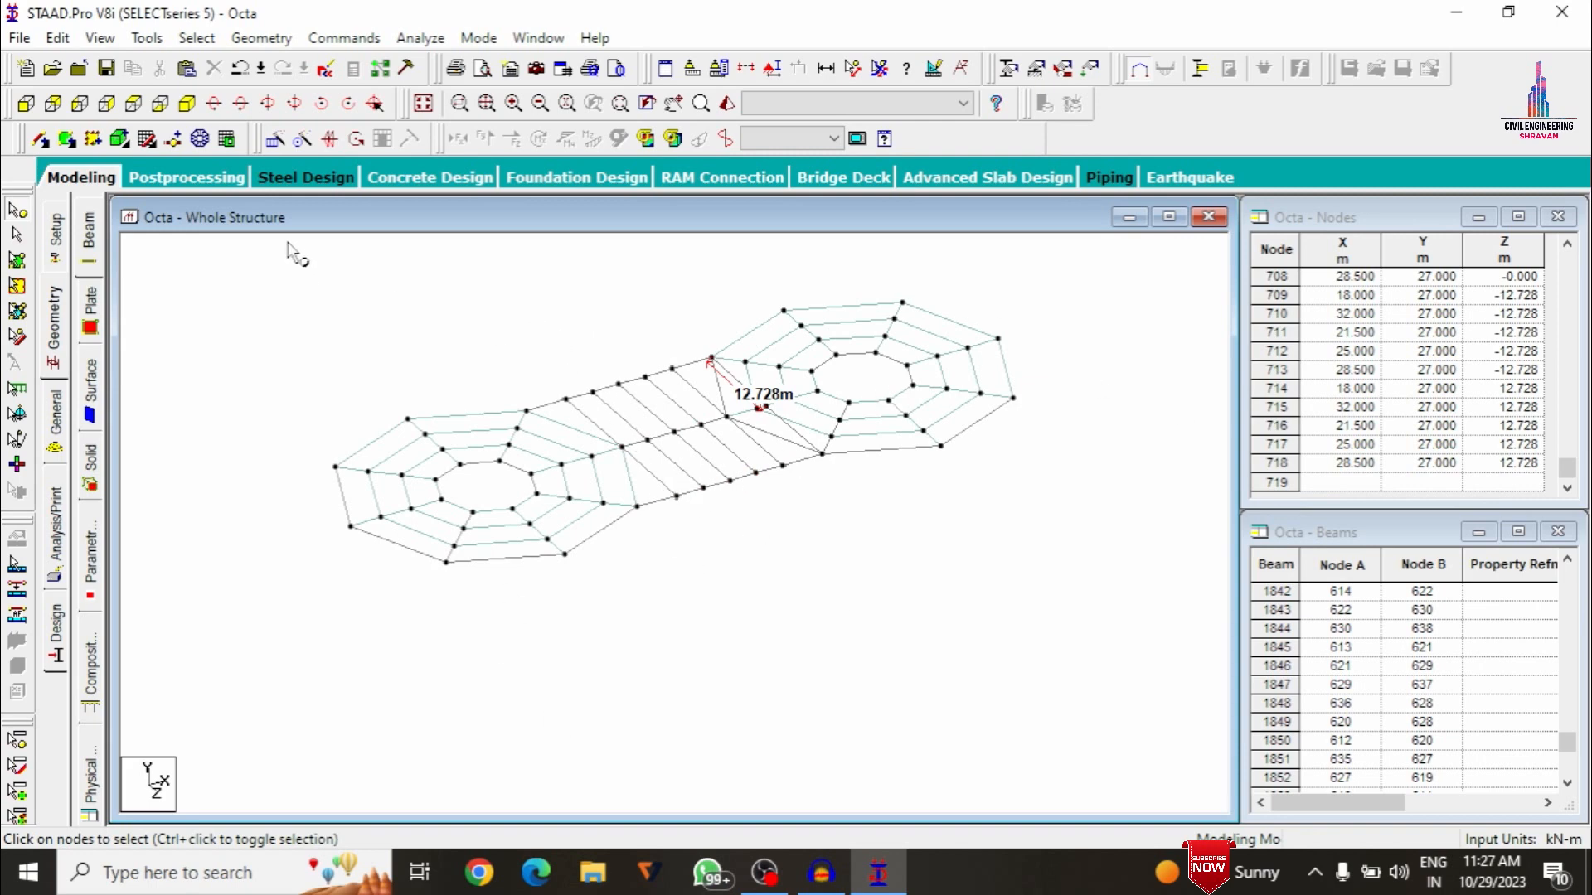
{"action": "left_click", "coordinate": [66, 139]}
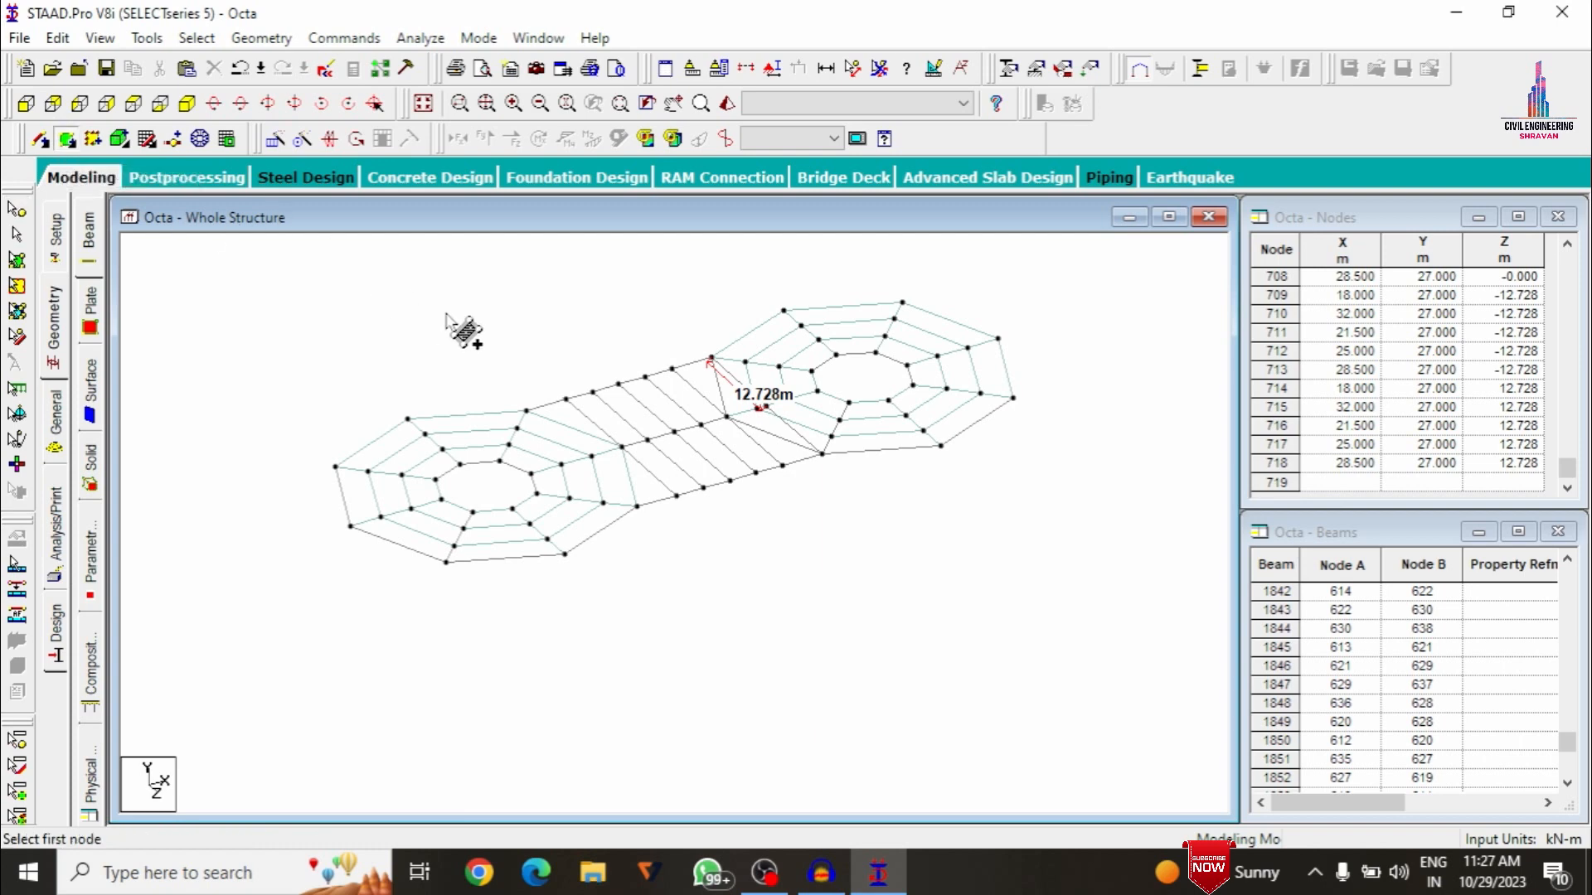
{"action": "left_click", "coordinate": [566, 399]}
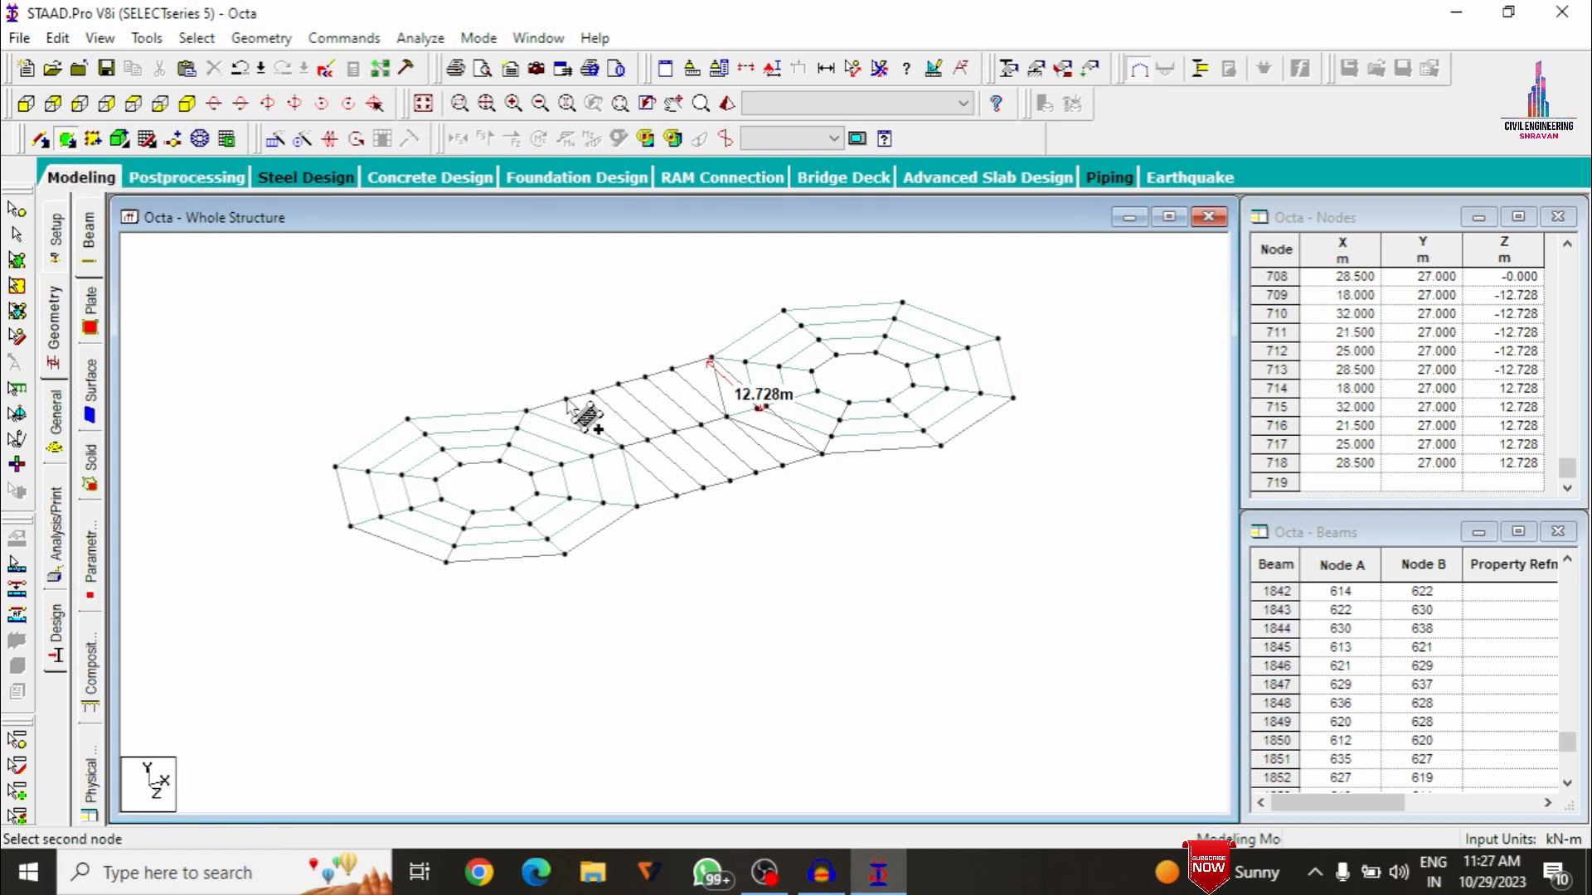
{"action": "left_click", "coordinate": [593, 392]}
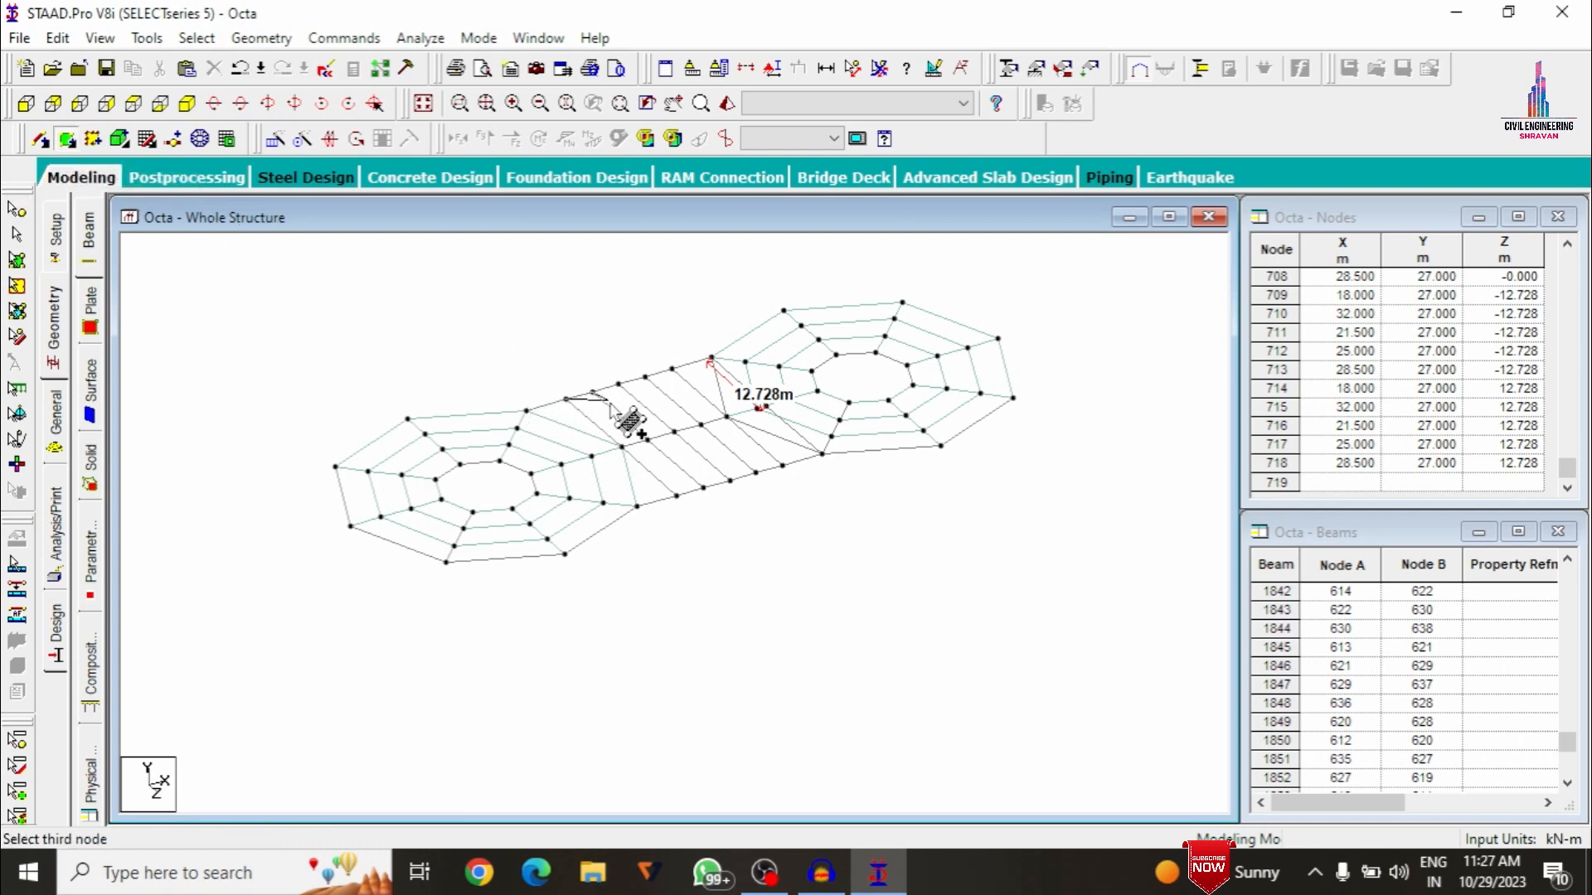
{"action": "left_click", "coordinate": [645, 440]}
{"action": "left_click", "coordinate": [621, 447]}
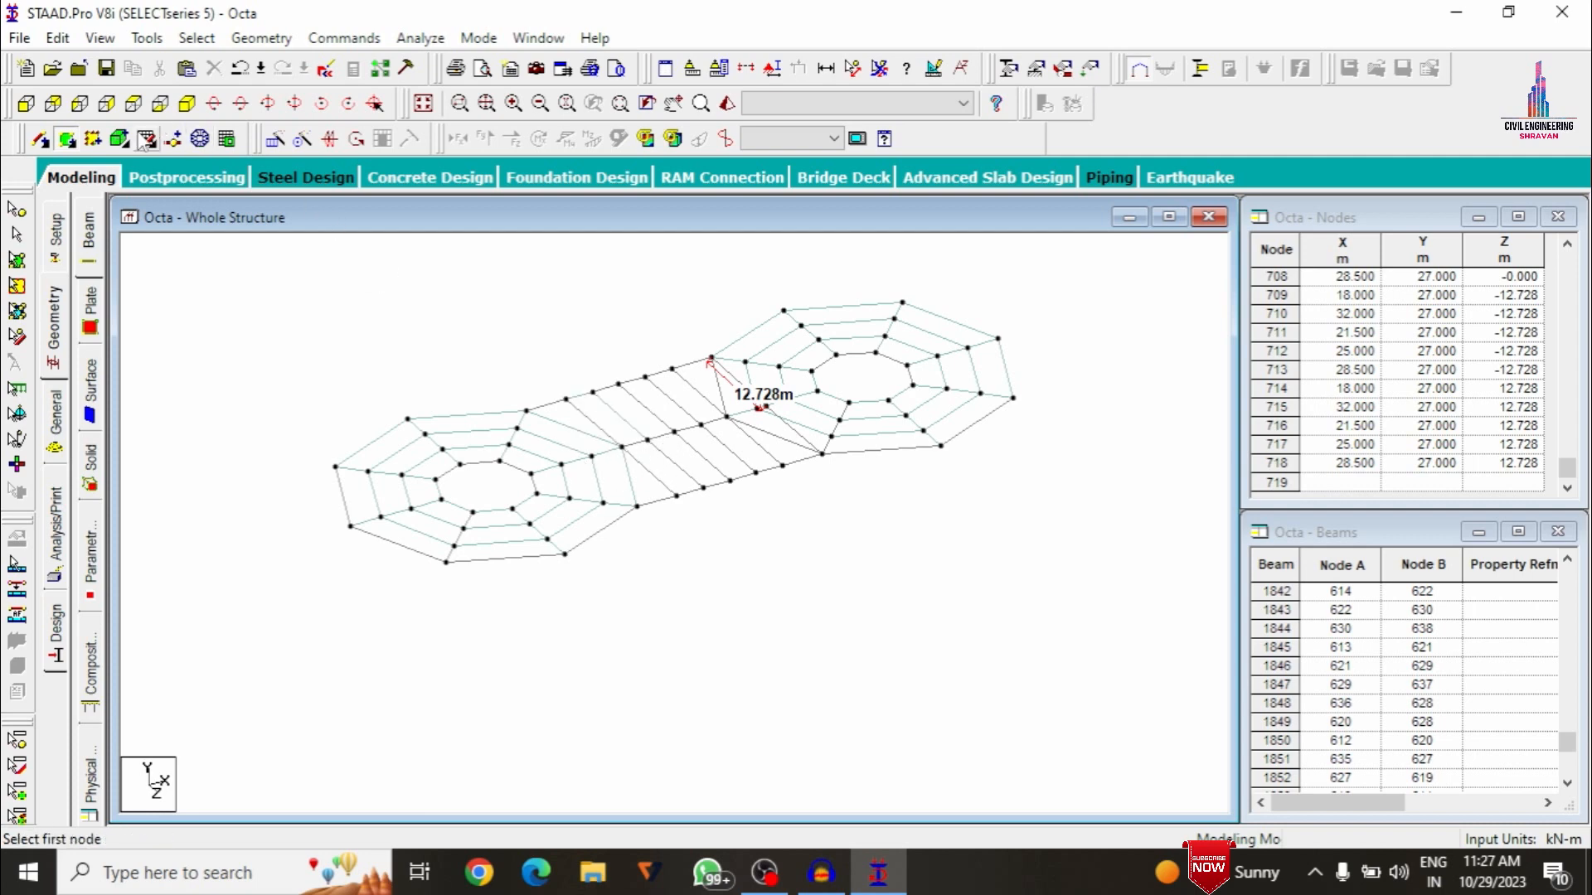
Measure the distance between two neighbouring nodes on the far link beam
{"action": "left_click", "coordinate": [853, 68]}
{"action": "left_click", "coordinate": [593, 391]}
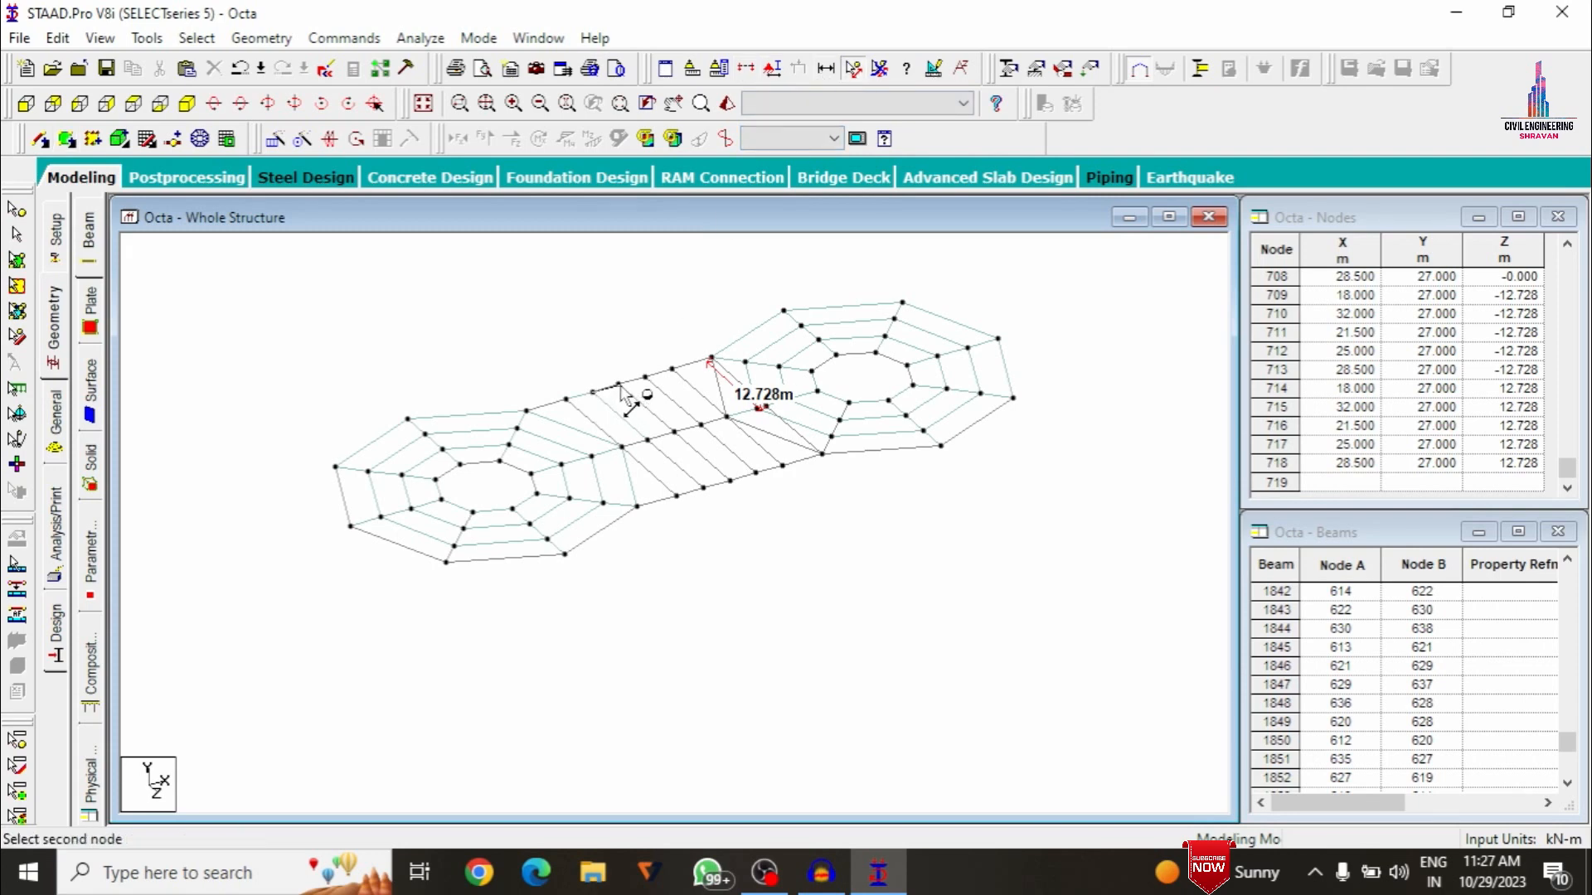
{"action": "left_click", "coordinate": [620, 386]}
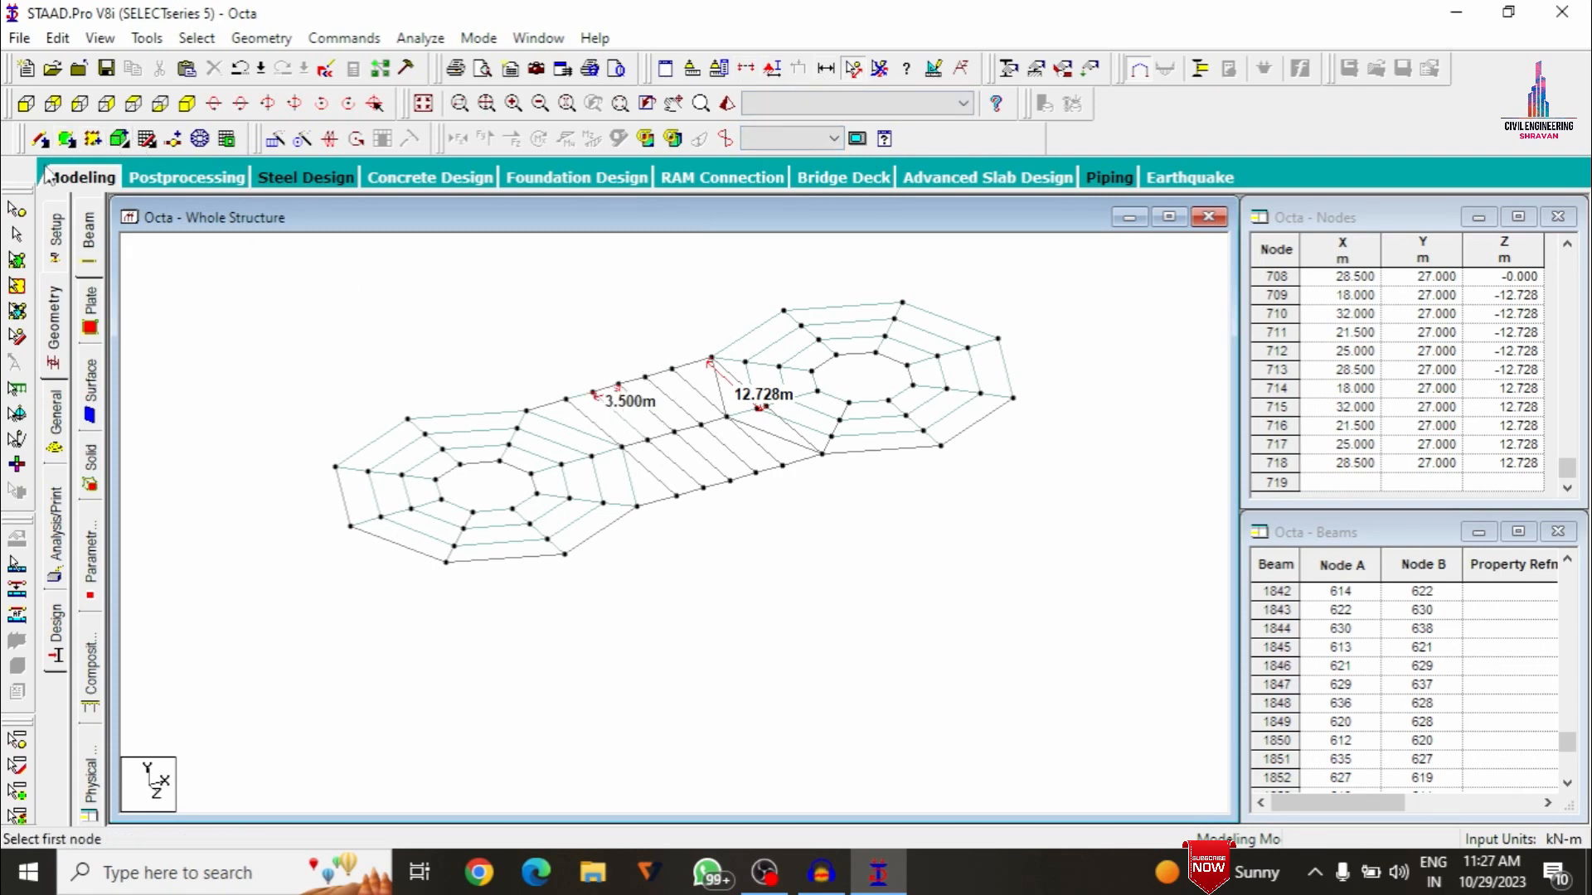
Select the new bridge plate and repeat it translationally in X with 3 steps at 3.5 m spacing
{"action": "left_click", "coordinate": [17, 259]}
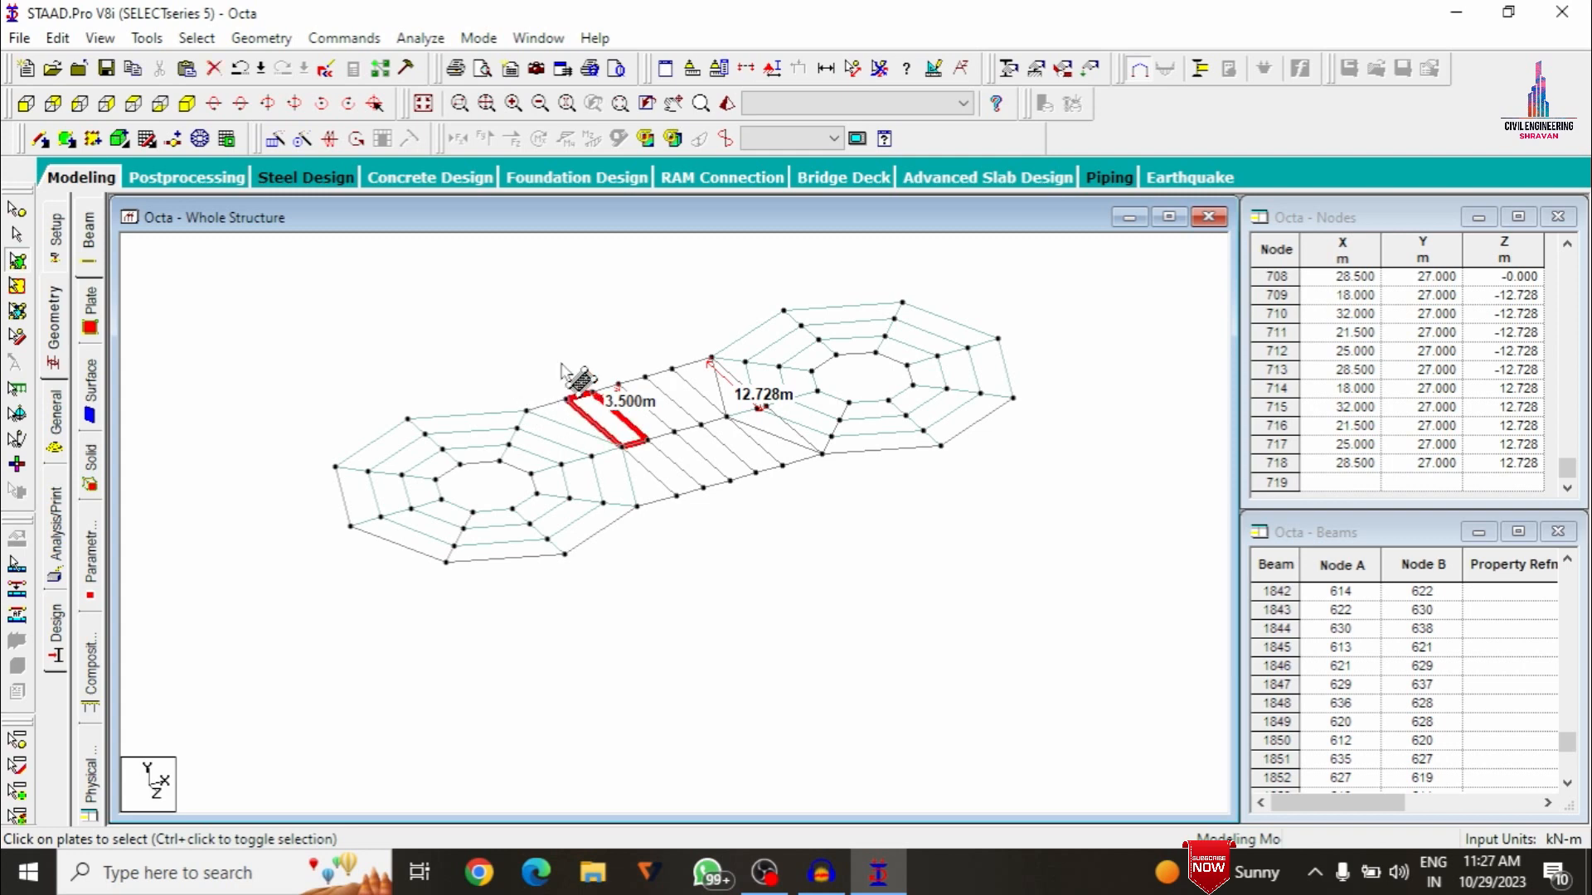
{"action": "left_click", "coordinate": [276, 138]}
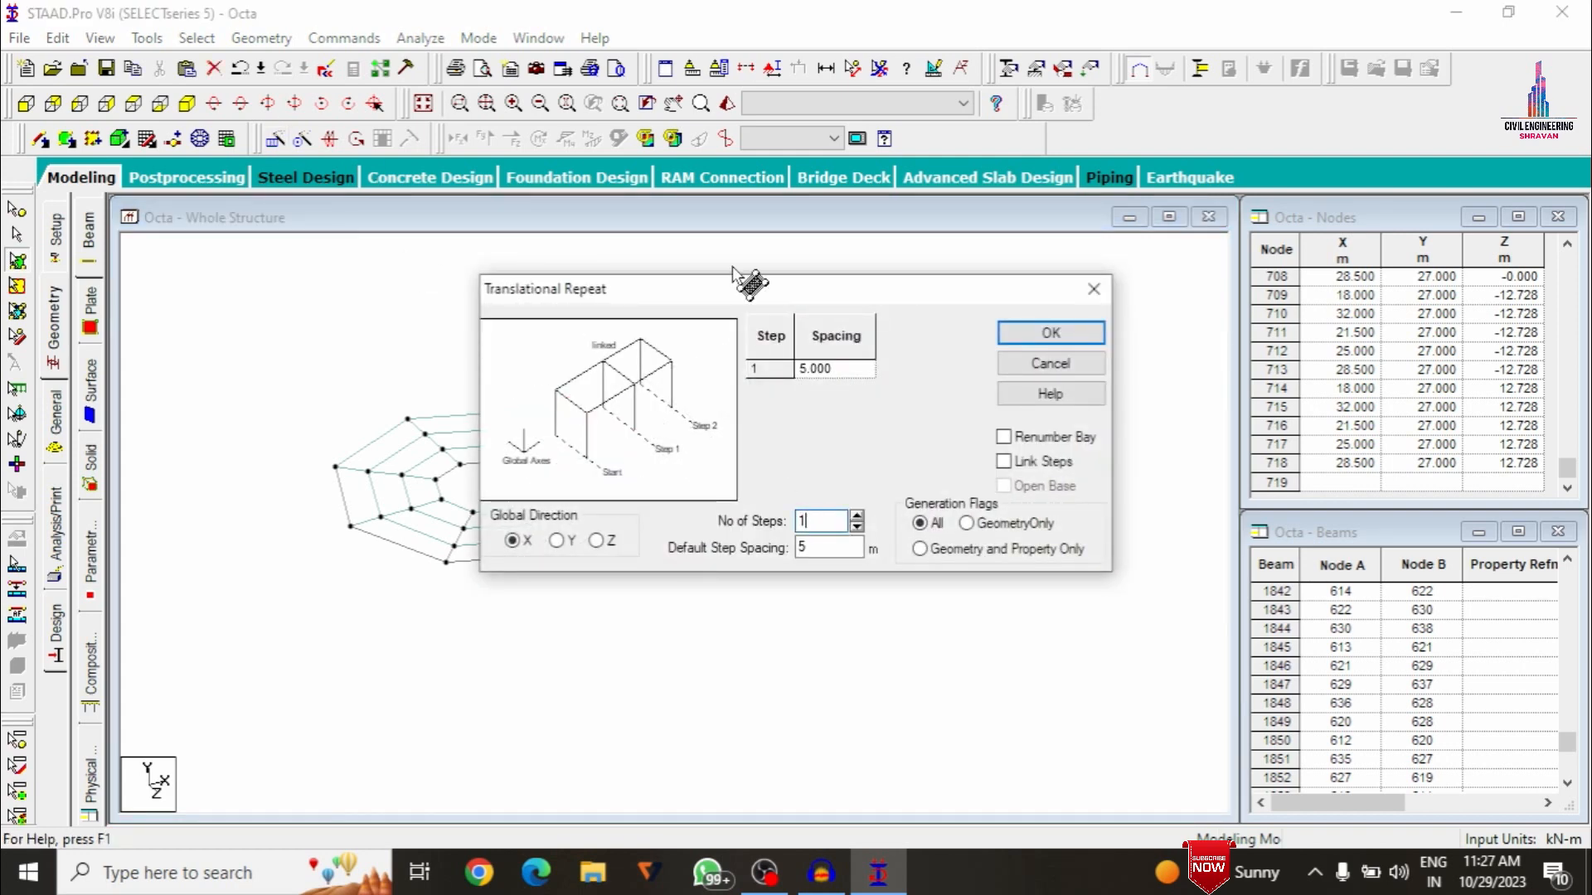
{"action": "left_click_drag", "start_coordinate": [733, 286], "coordinate": [1139, 184]}
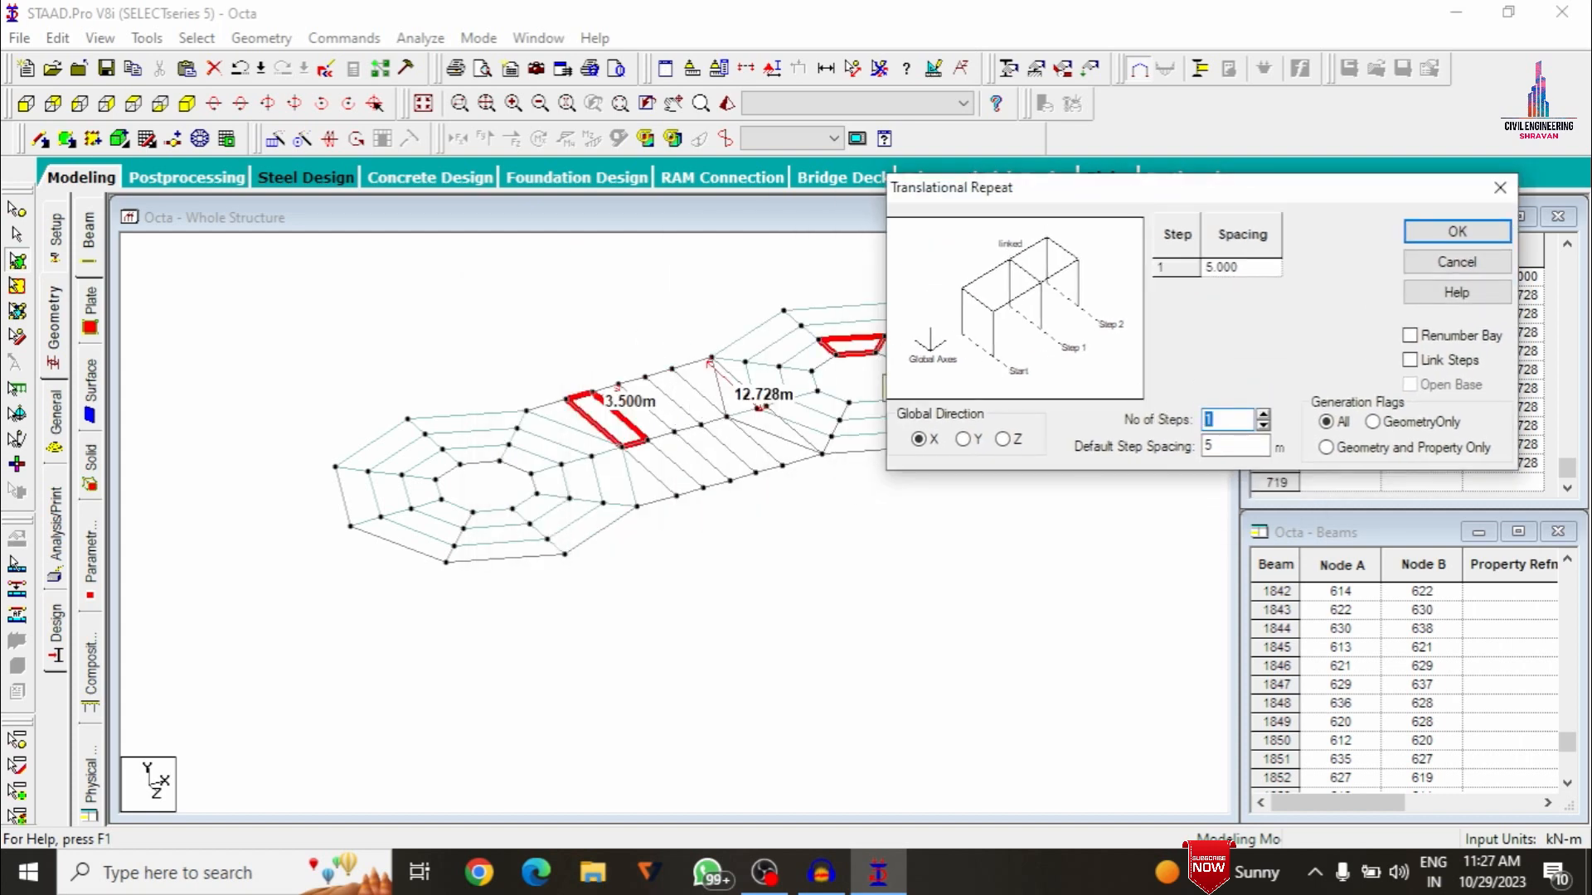
{"action": "type", "text": "3"}
{"action": "key", "text": "Tab"}
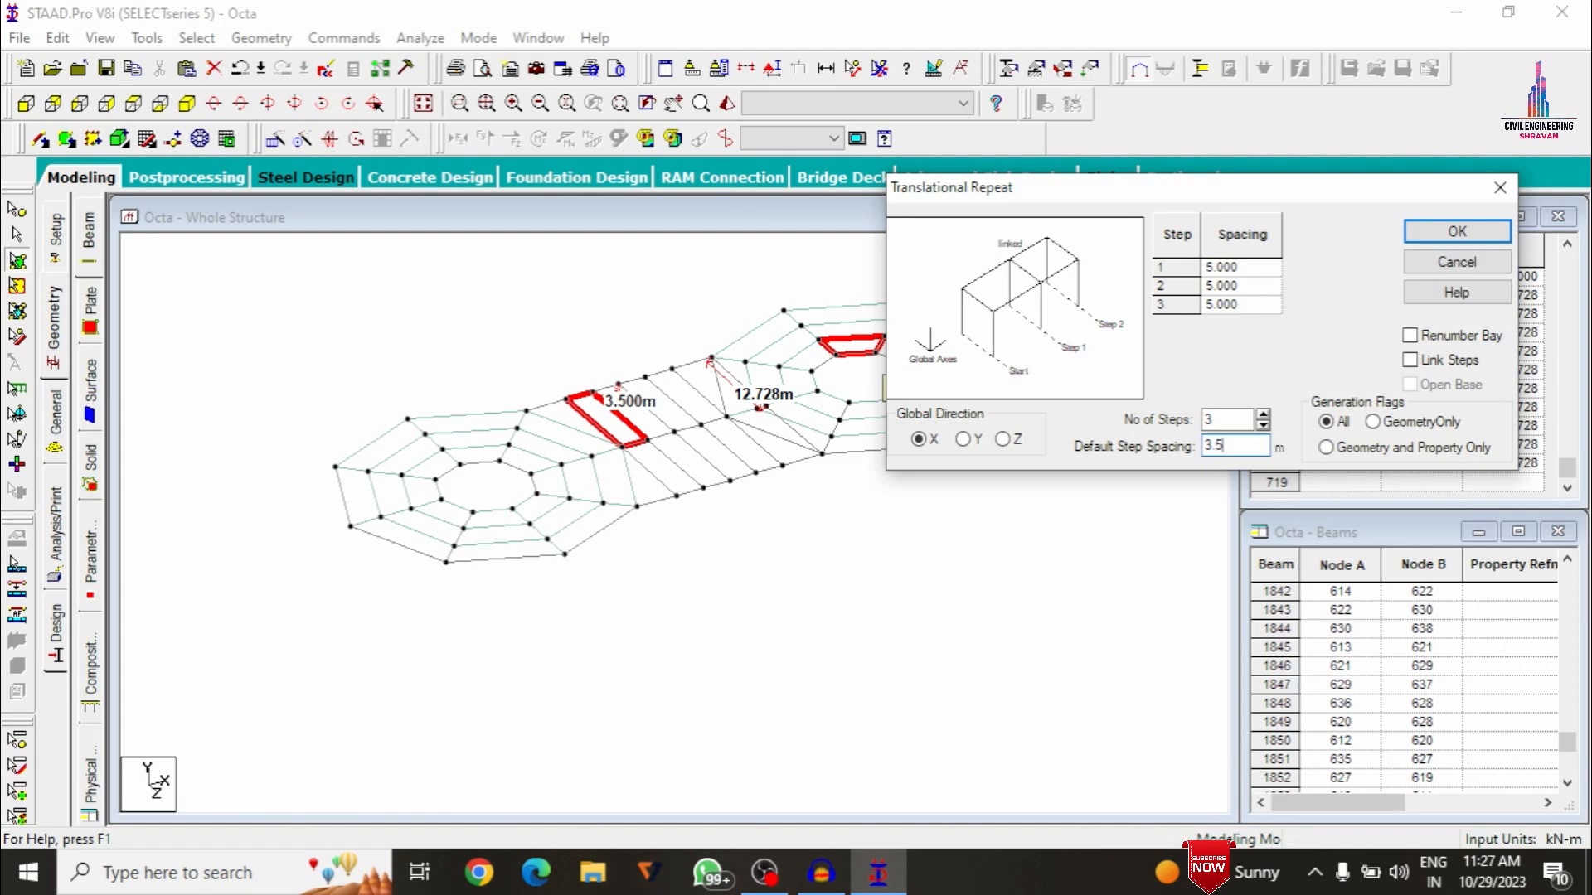
{"action": "type", "text": "3.5"}
{"action": "left_click", "coordinate": [1456, 231]}
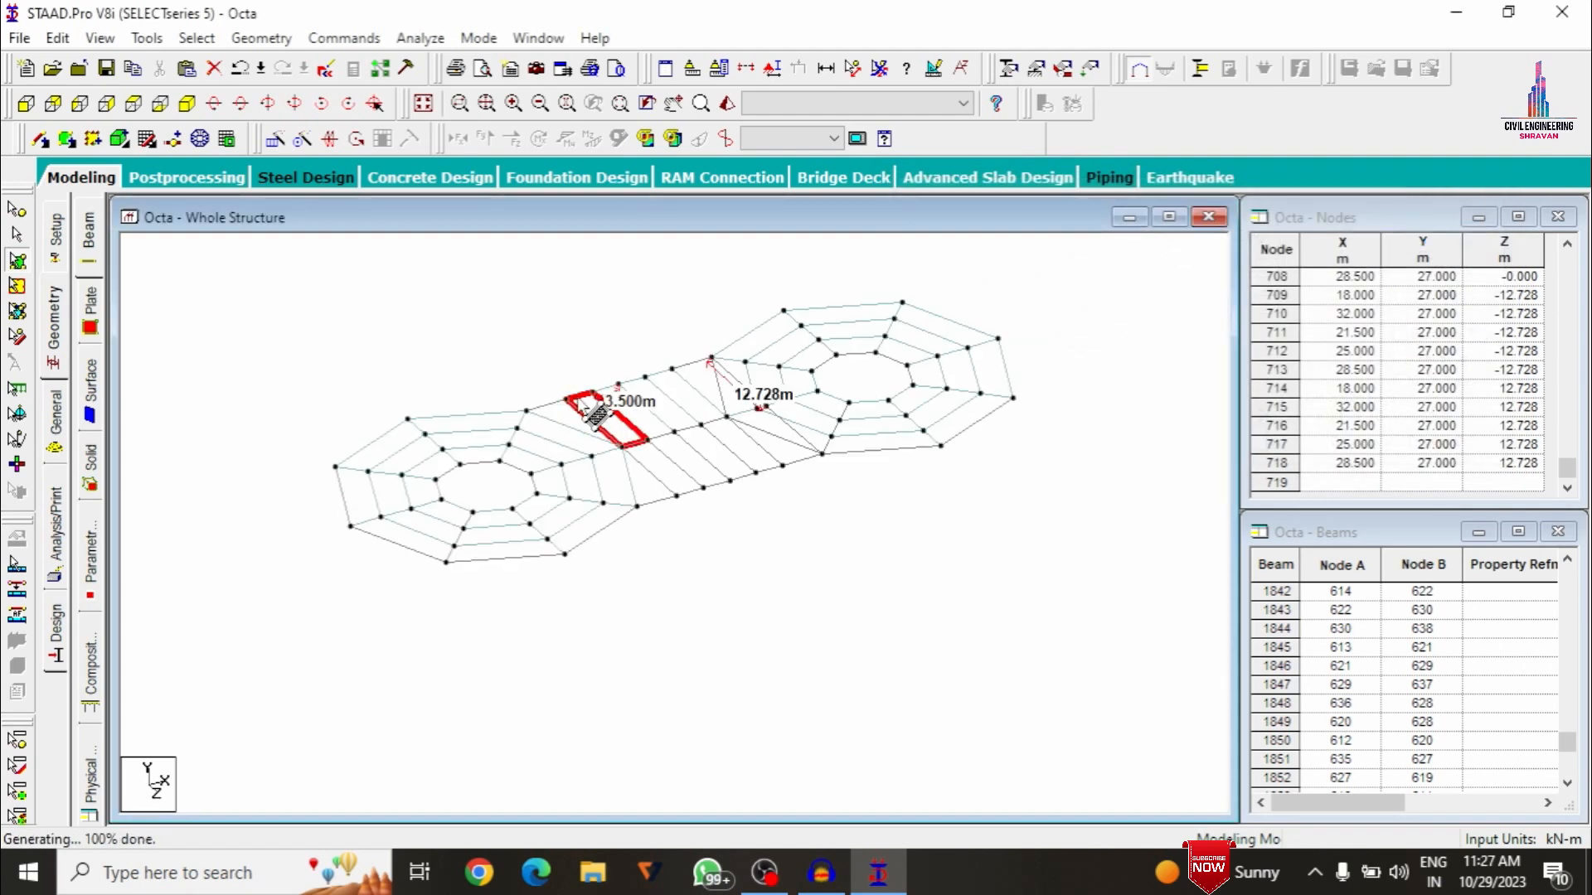
Measure the distance between the middle and near link beams at the second tower's end of the bridge
{"action": "left_click", "coordinate": [853, 68]}
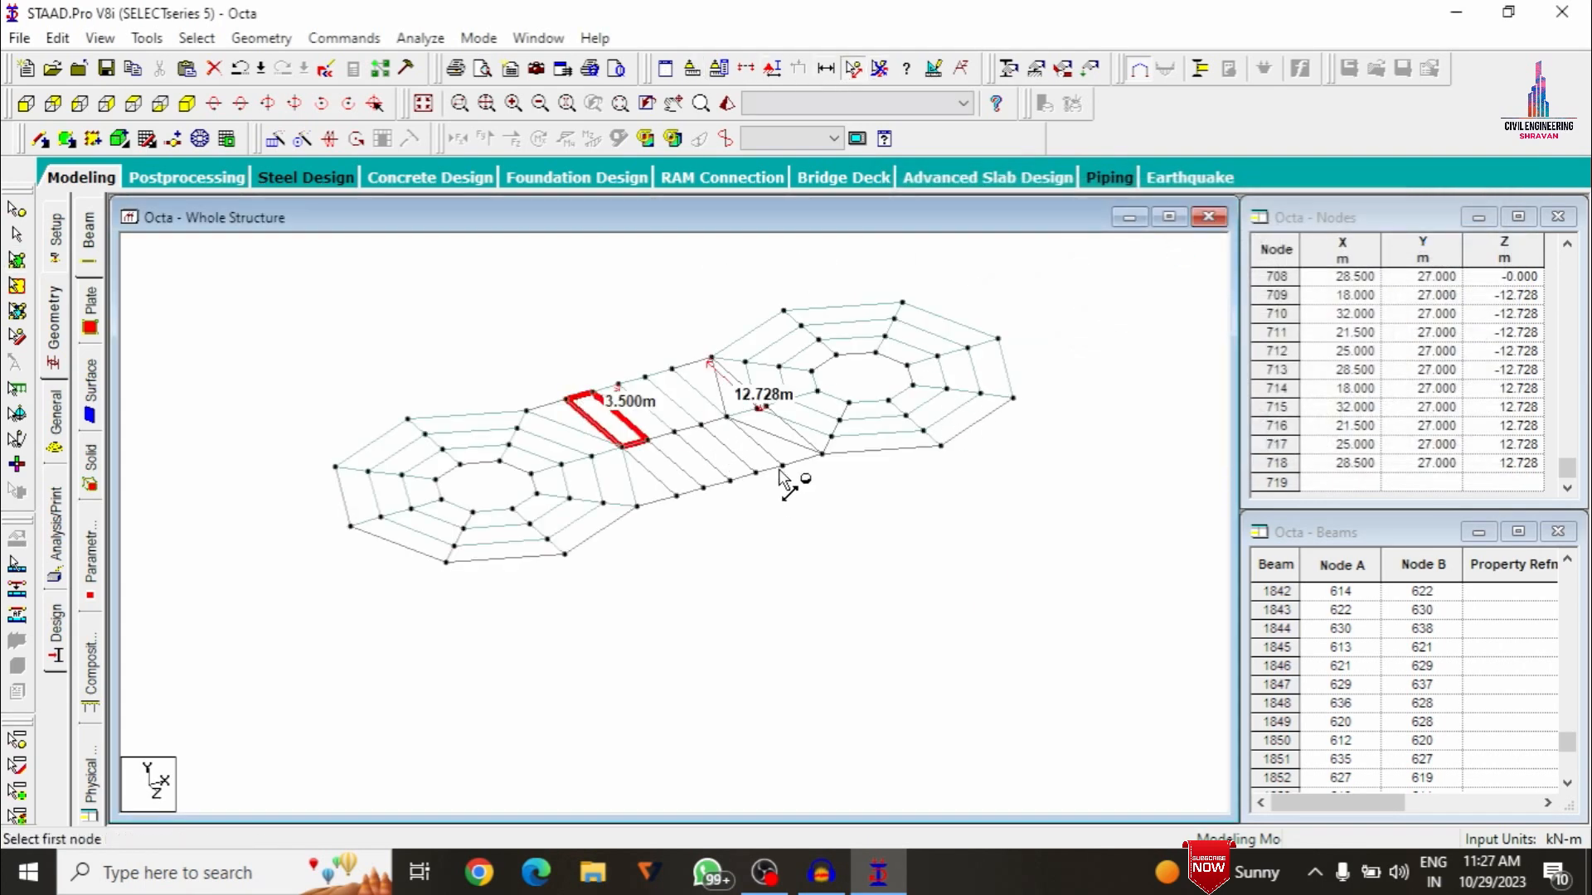
{"action": "left_click", "coordinate": [727, 417]}
{"action": "left_click", "coordinate": [781, 466]}
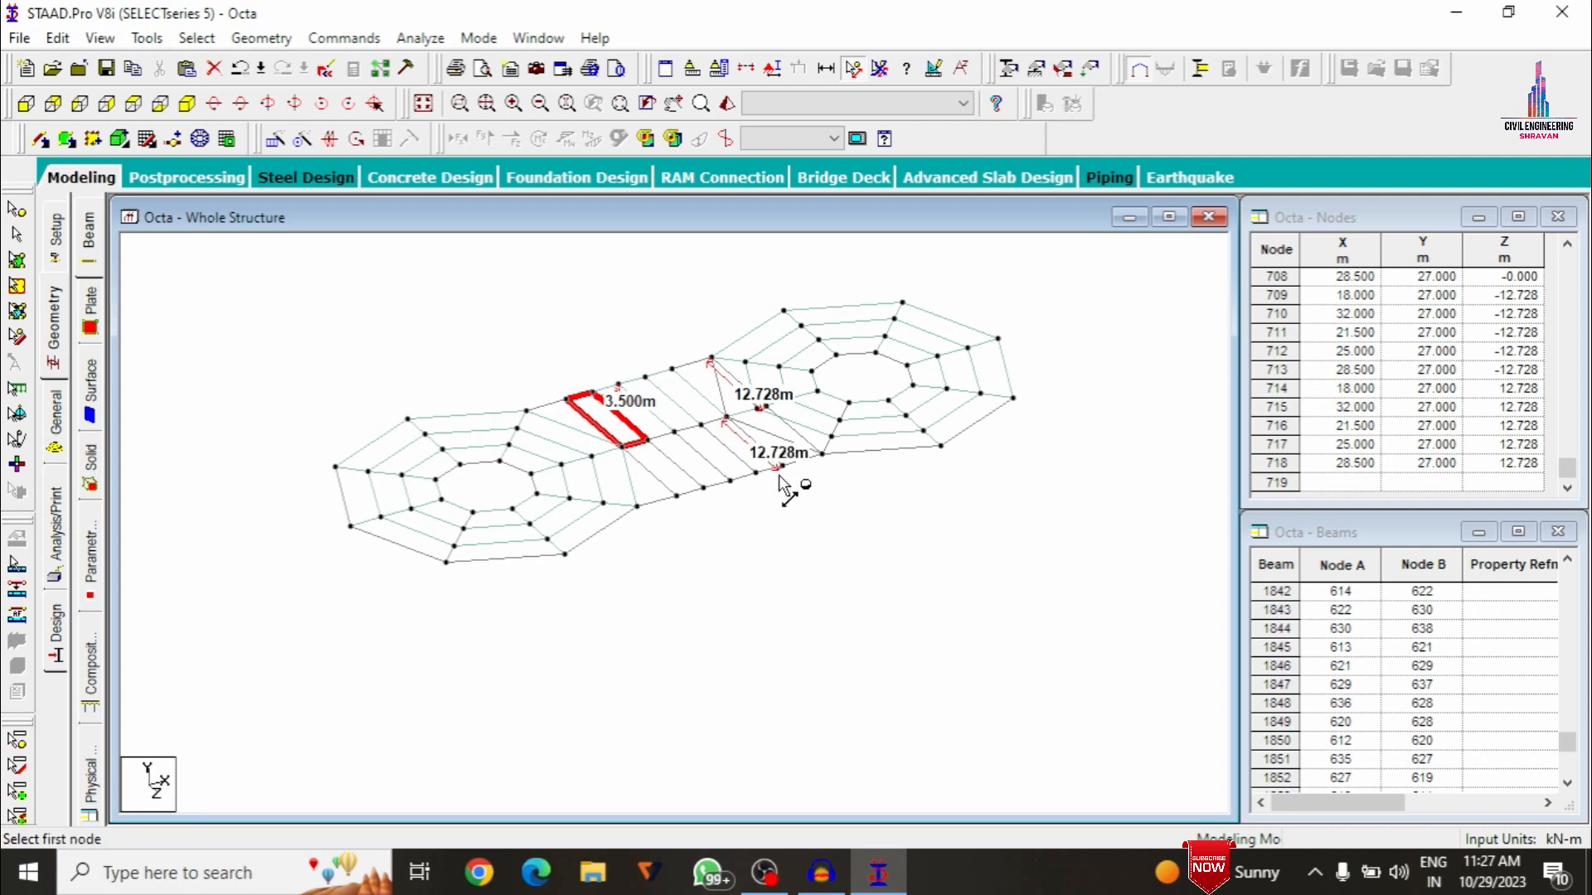
Select all four plates between the far and middle link beams
{"action": "left_click", "coordinate": [16, 259]}
{"action": "left_click", "coordinate": [650, 437], "text": "ctrl"}
{"action": "left_click", "coordinate": [675, 416], "text": "ctrl"}
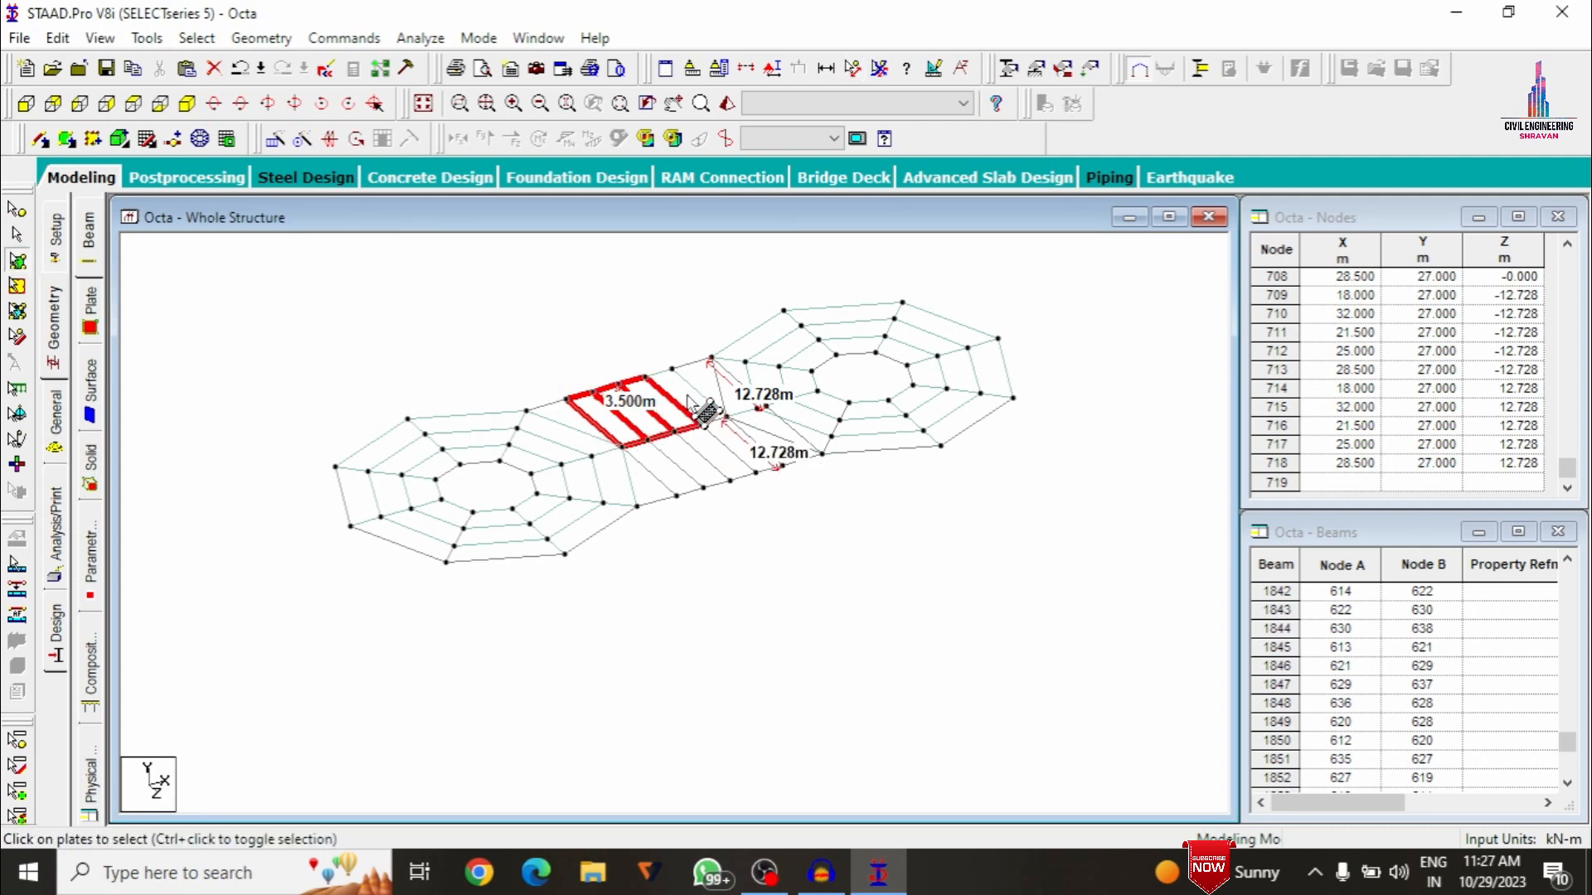
{"action": "left_click", "coordinate": [688, 398], "text": "ctrl"}
{"action": "right_click", "coordinate": [692, 400]}
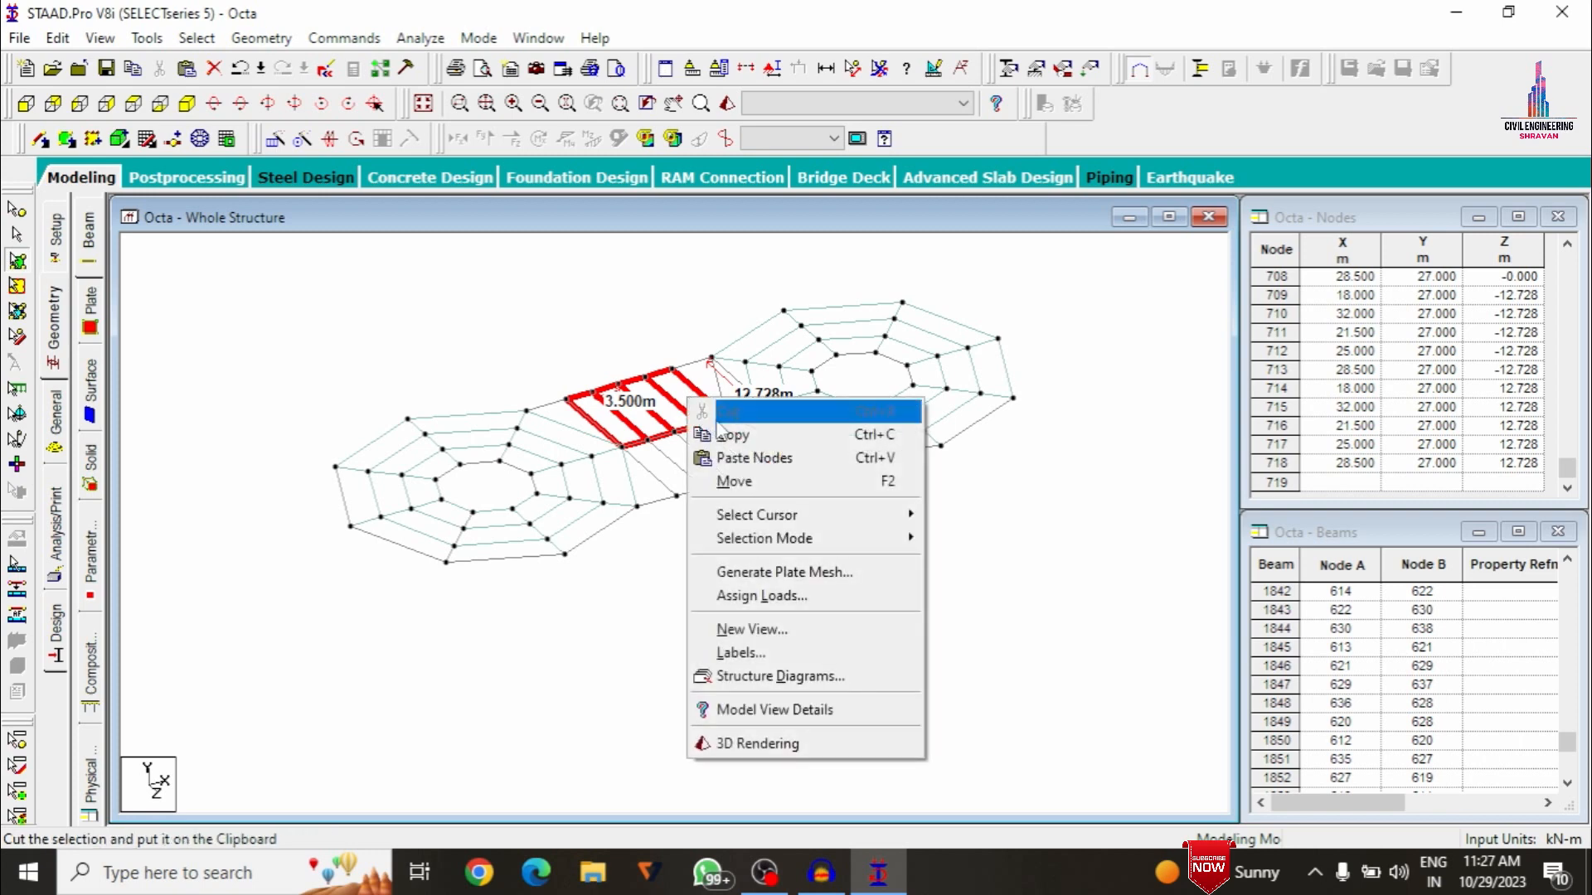
{"action": "left_click", "coordinate": [730, 434]}
{"action": "right_click", "coordinate": [536, 286]}
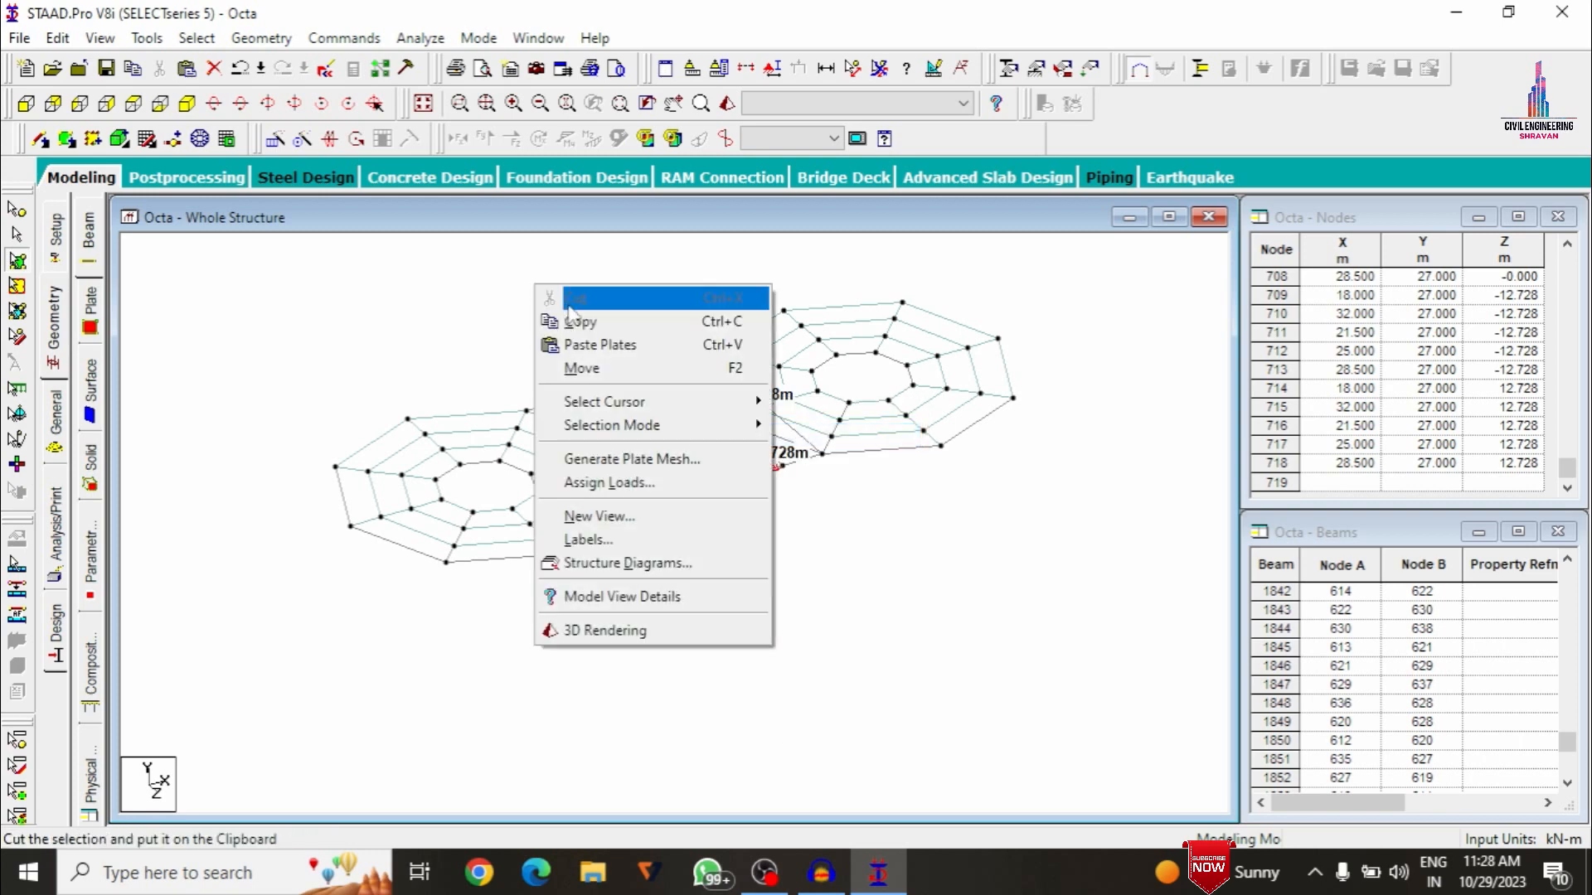
{"action": "left_click", "coordinate": [606, 356]}
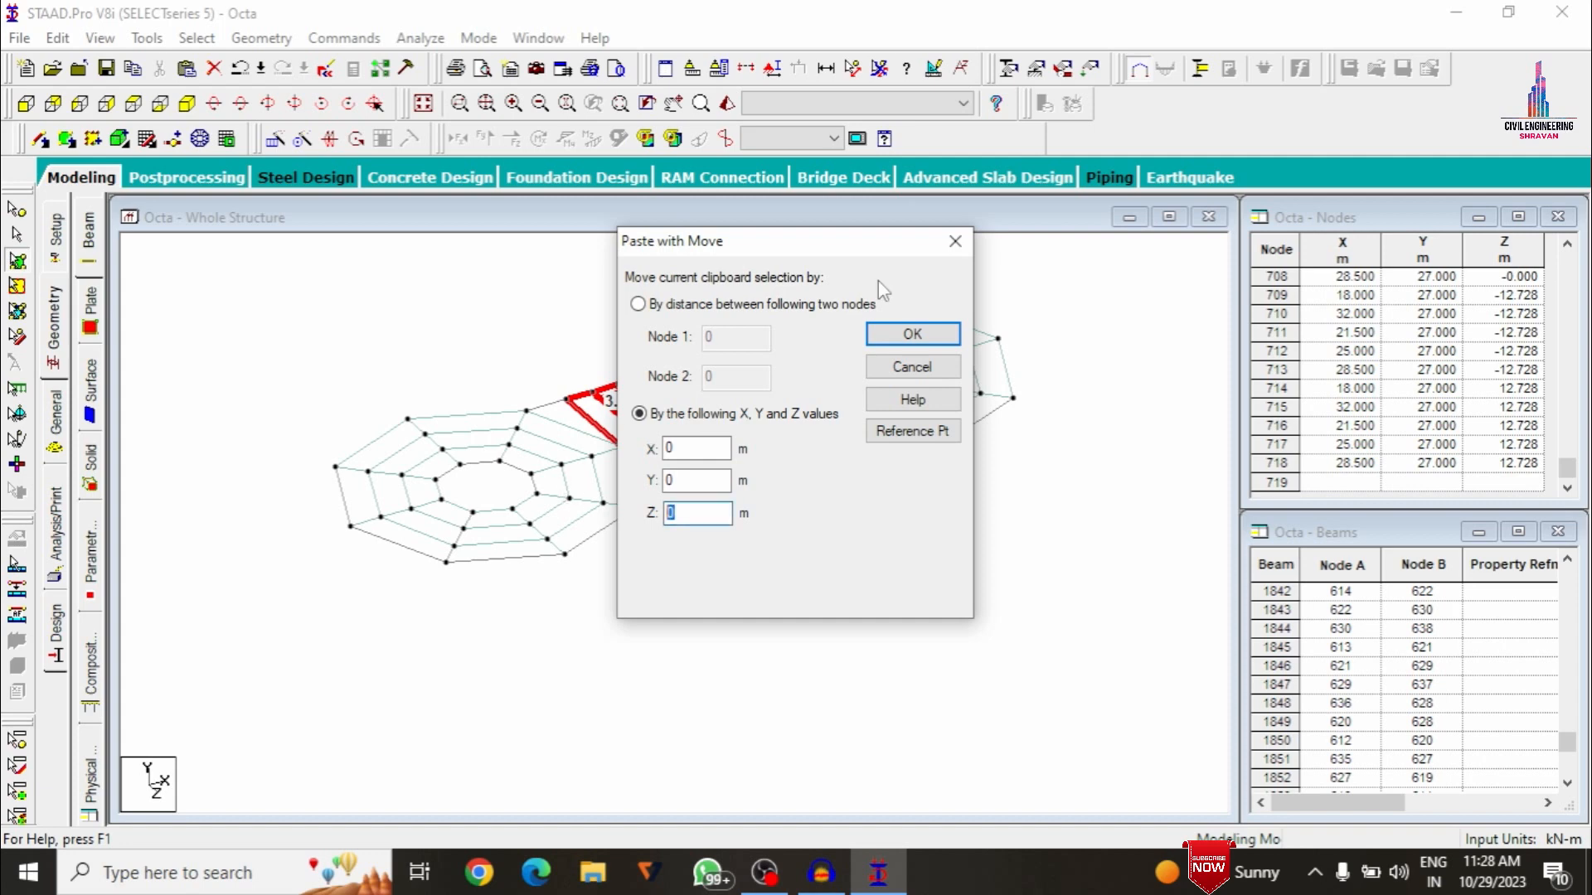
{"action": "left_click", "coordinate": [955, 241]}
Repeat the four selected plates translationally in Z with 1 step at 12.728 m spacing
{"action": "left_click", "coordinate": [276, 141]}
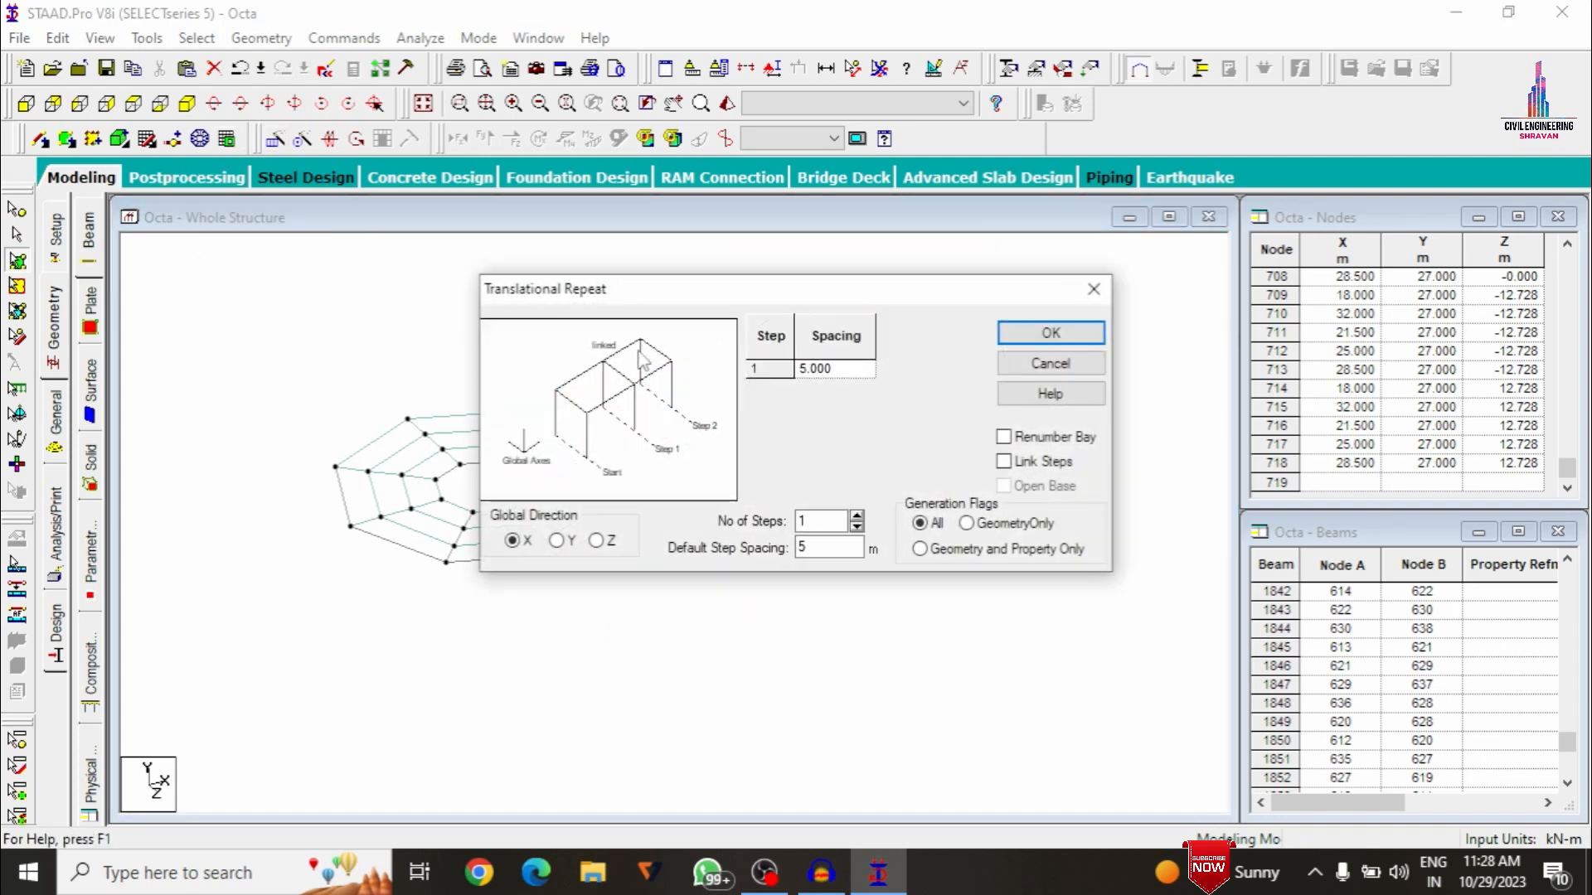
{"action": "left_click_drag", "start_coordinate": [667, 305], "coordinate": [1202, 169]}
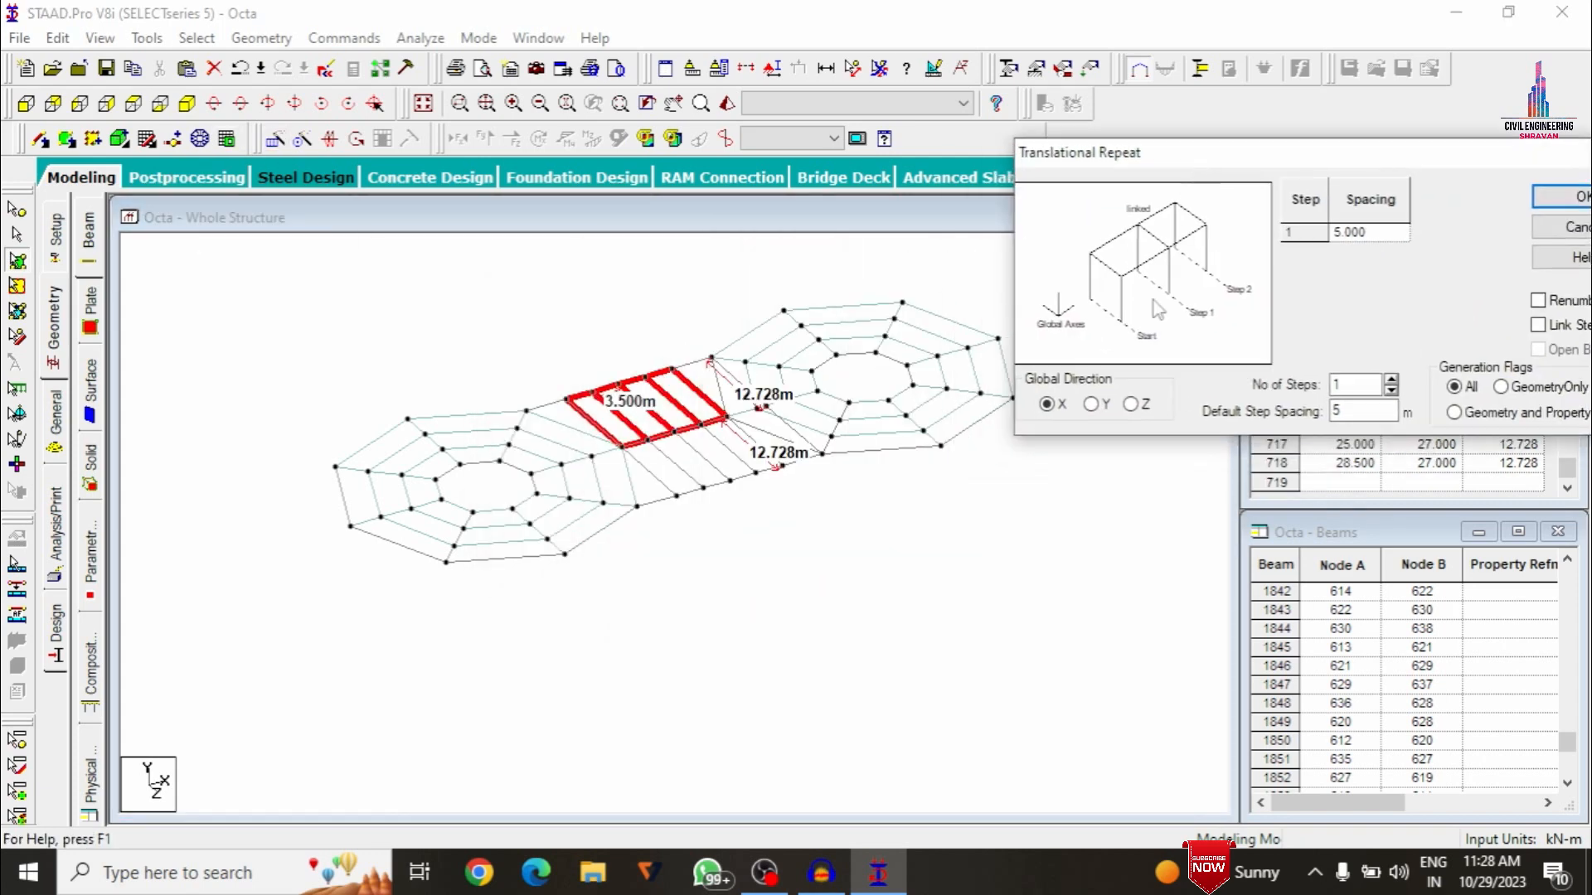
{"action": "left_click", "coordinate": [1132, 404]}
{"action": "double_click", "coordinate": [1336, 410]}
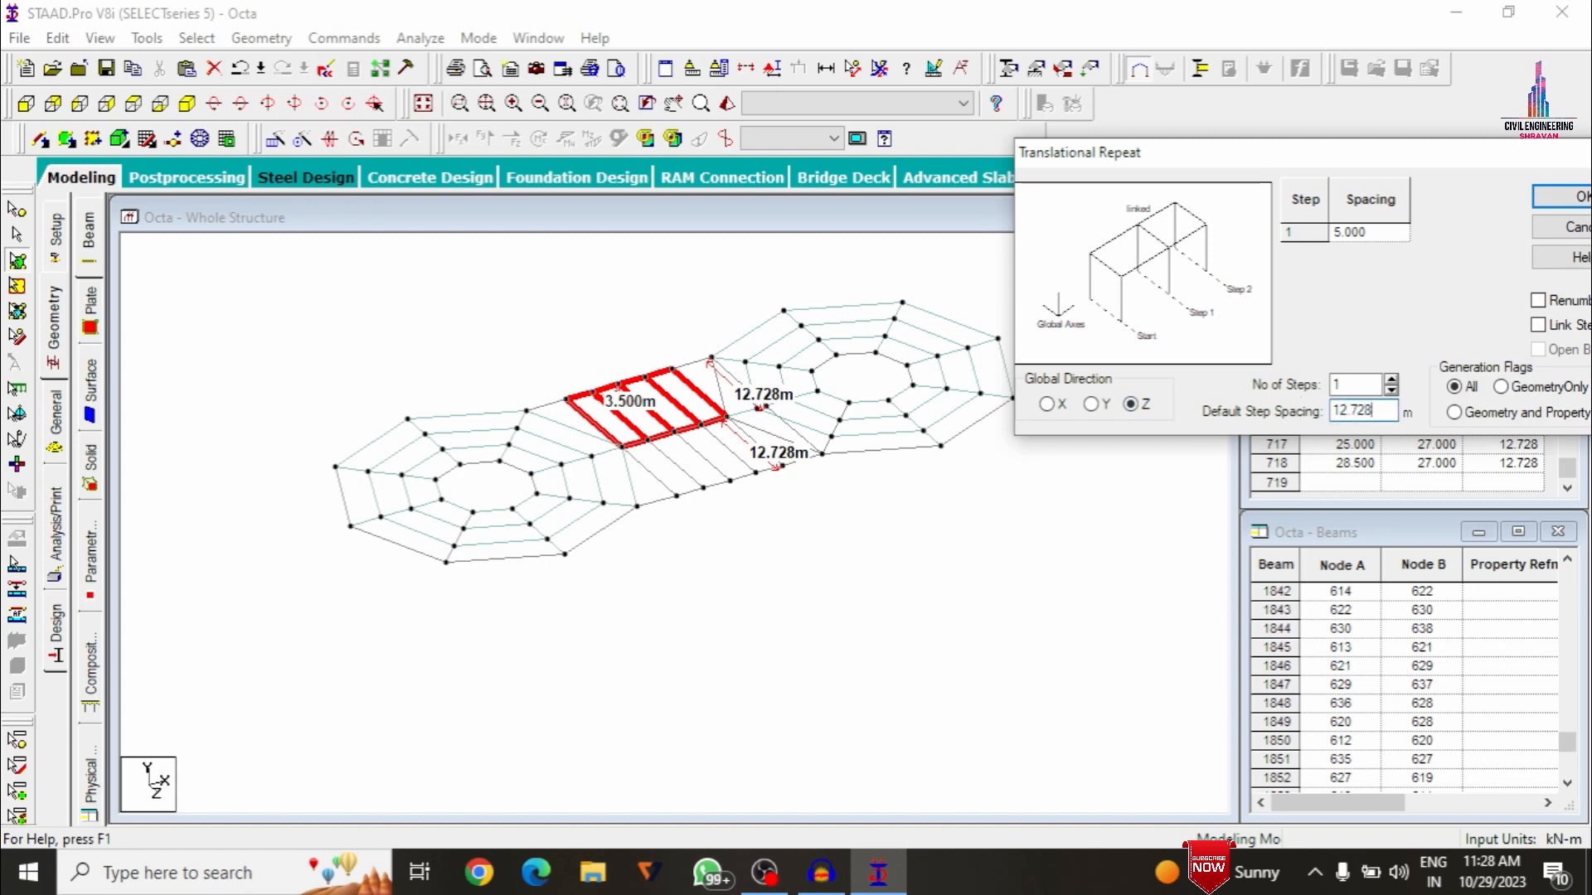
{"action": "left_click", "coordinate": [1580, 195]}
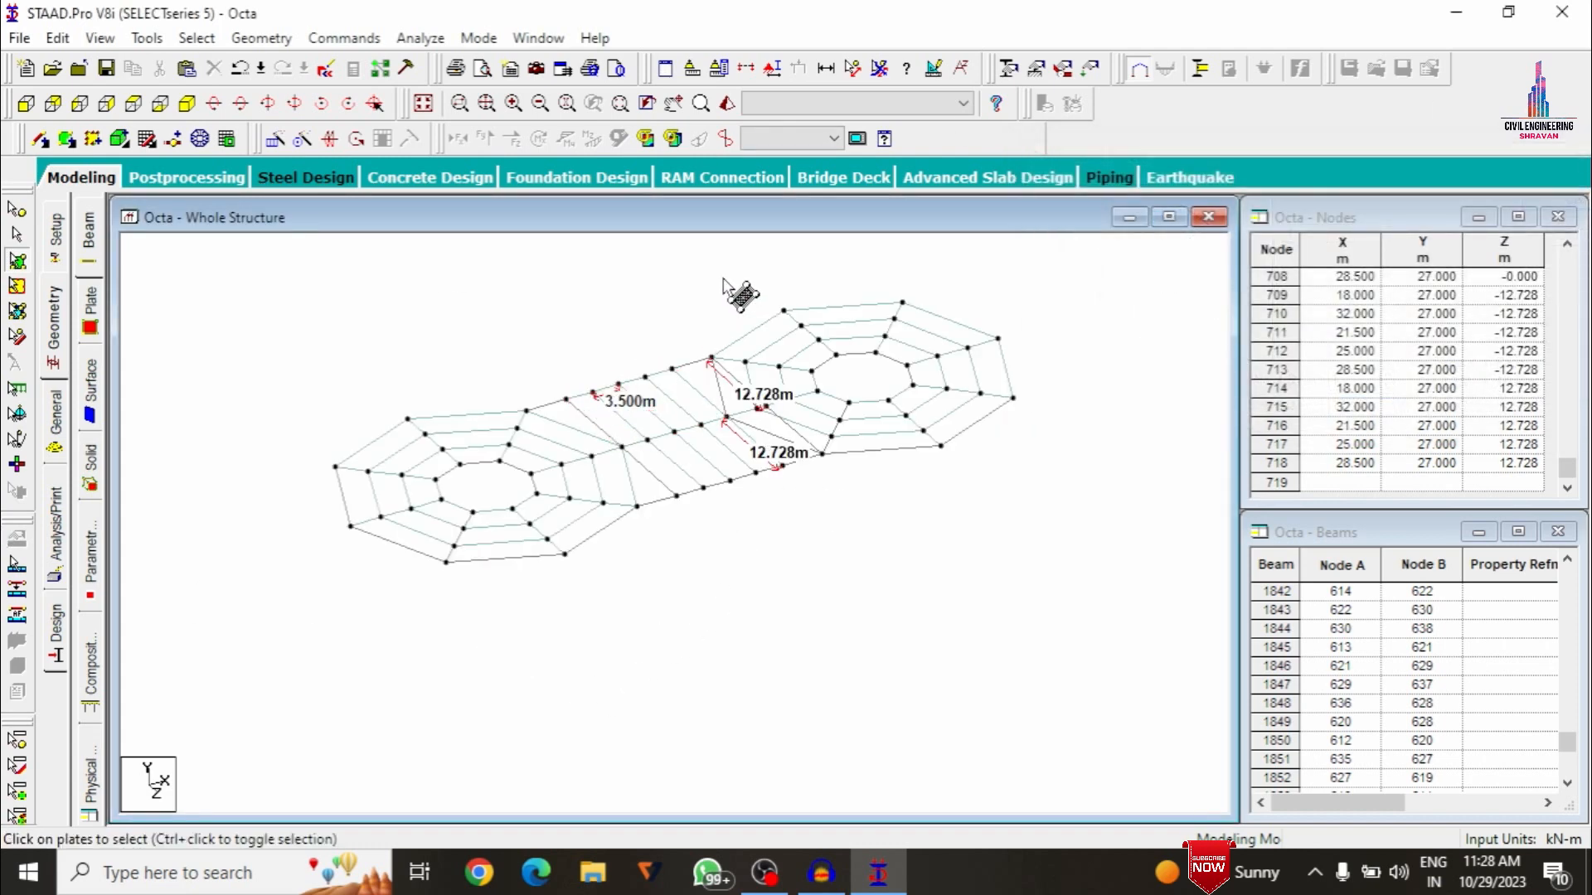
Remove the dimension labels and delete the two superfluous transverse beams at the second tower, along with their orphaned nodes
{"action": "left_click", "coordinate": [879, 69]}
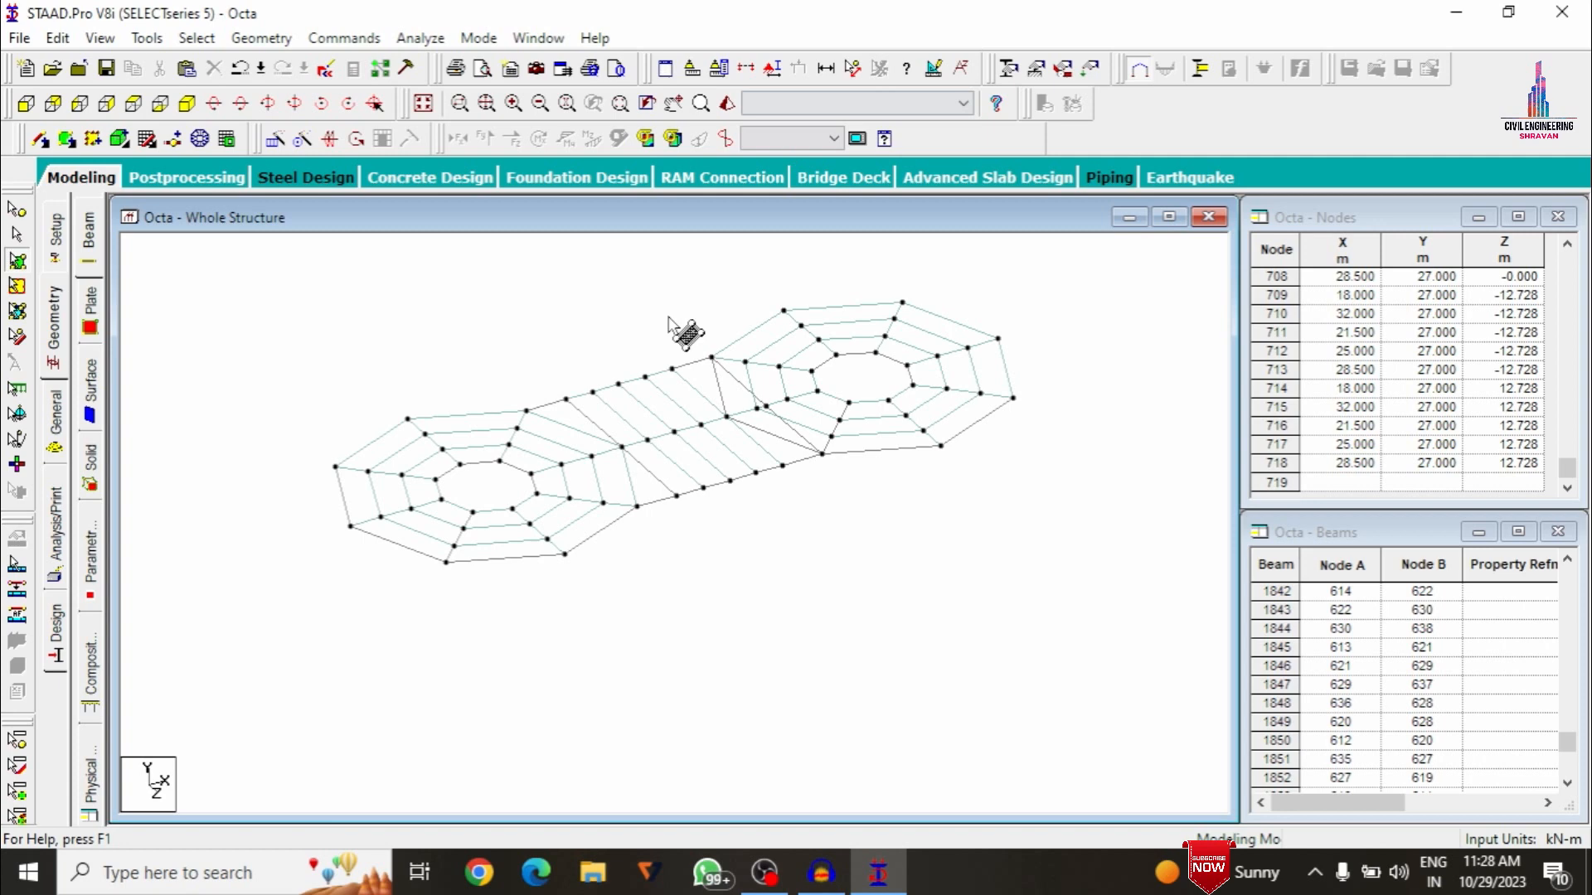
{"action": "left_click", "coordinate": [794, 437]}
{"action": "left_click", "coordinate": [798, 440]}
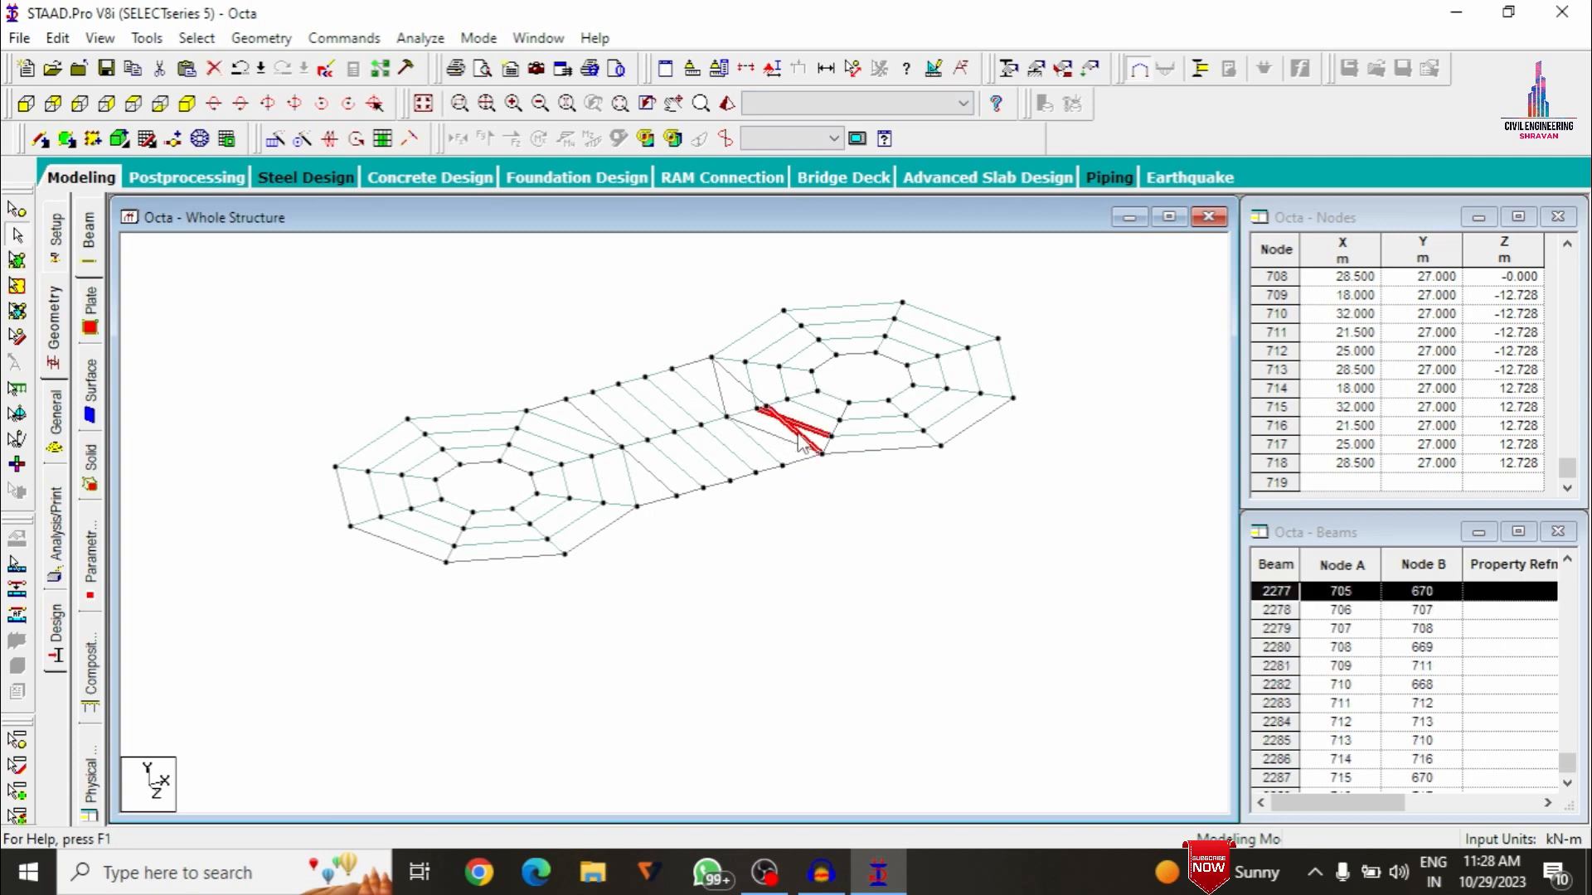
{"action": "left_click", "coordinate": [761, 402]}
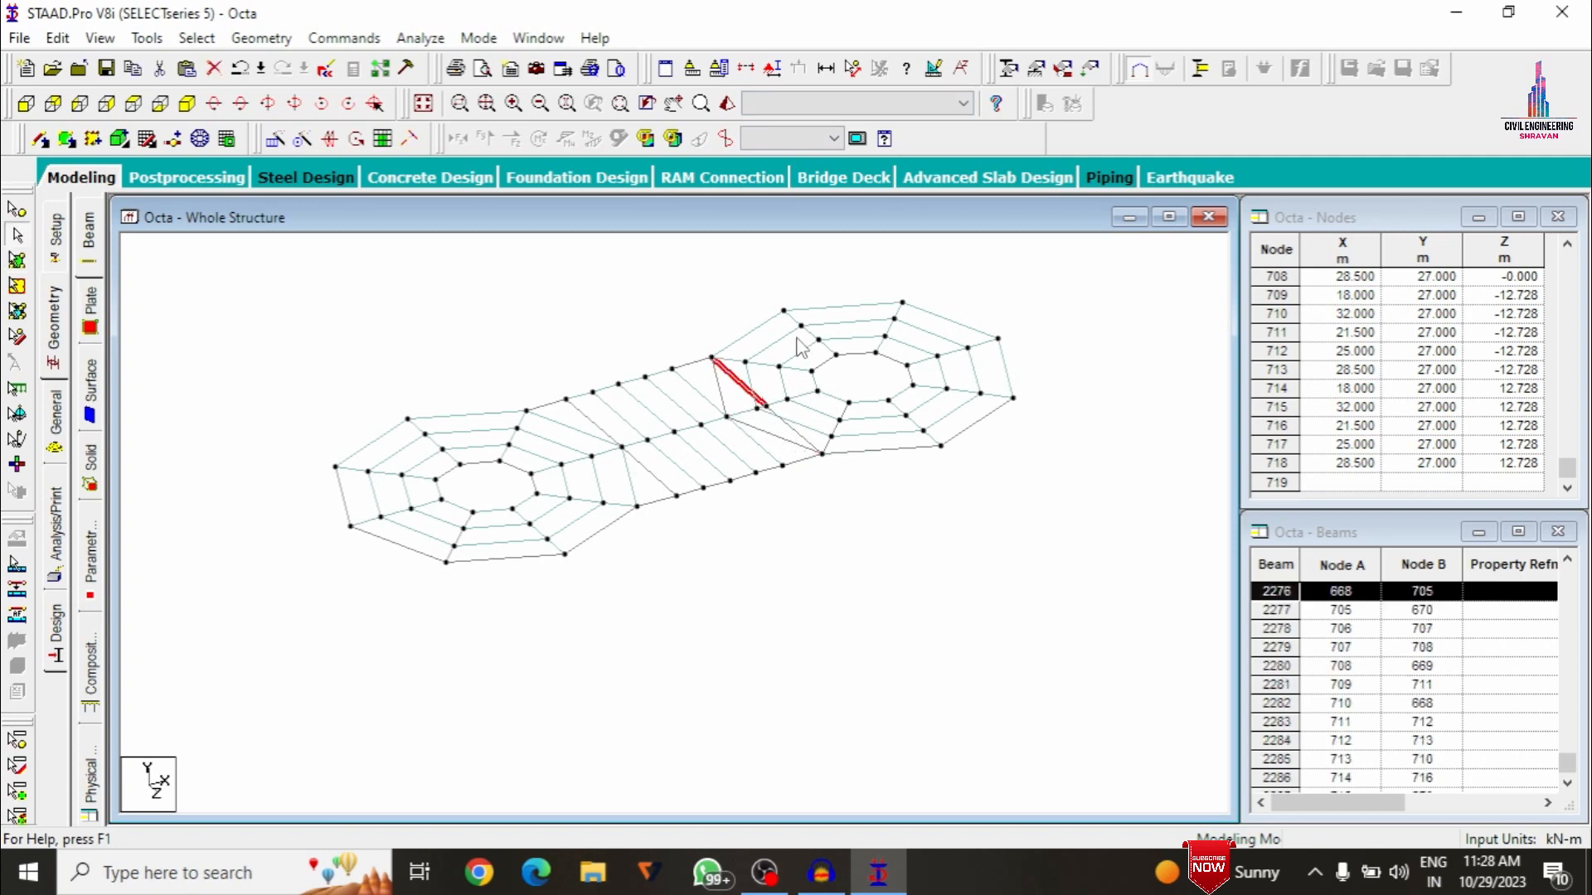
{"action": "key", "text": "Delete"}
{"action": "key", "text": "Return"}
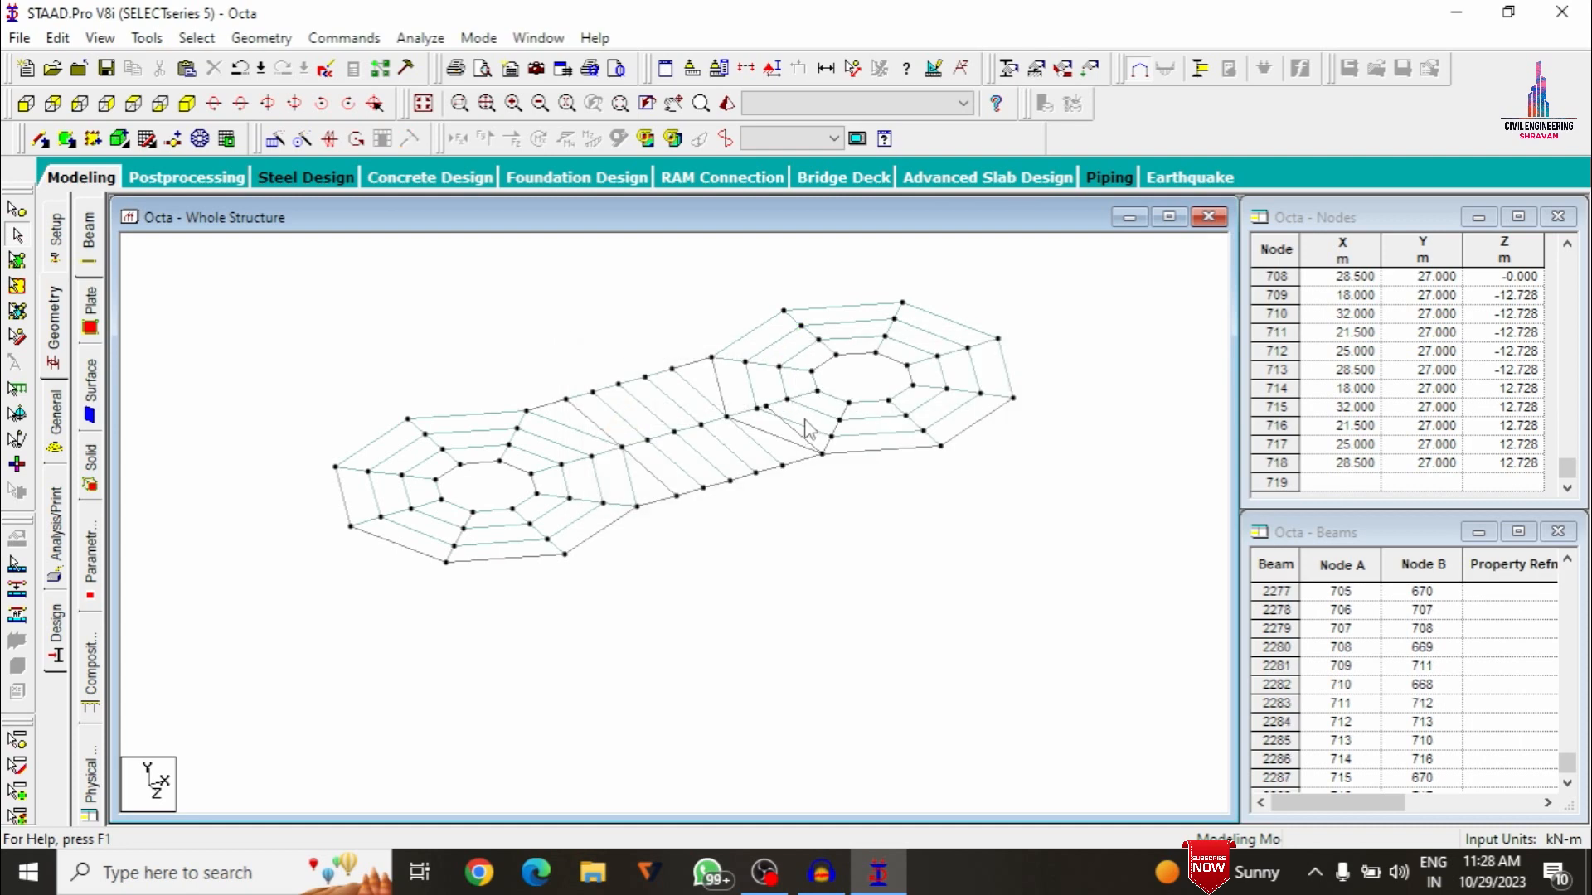
{"action": "left_click", "coordinate": [798, 437]}
{"action": "key", "text": "Delete"}
{"action": "key", "text": "Return"}
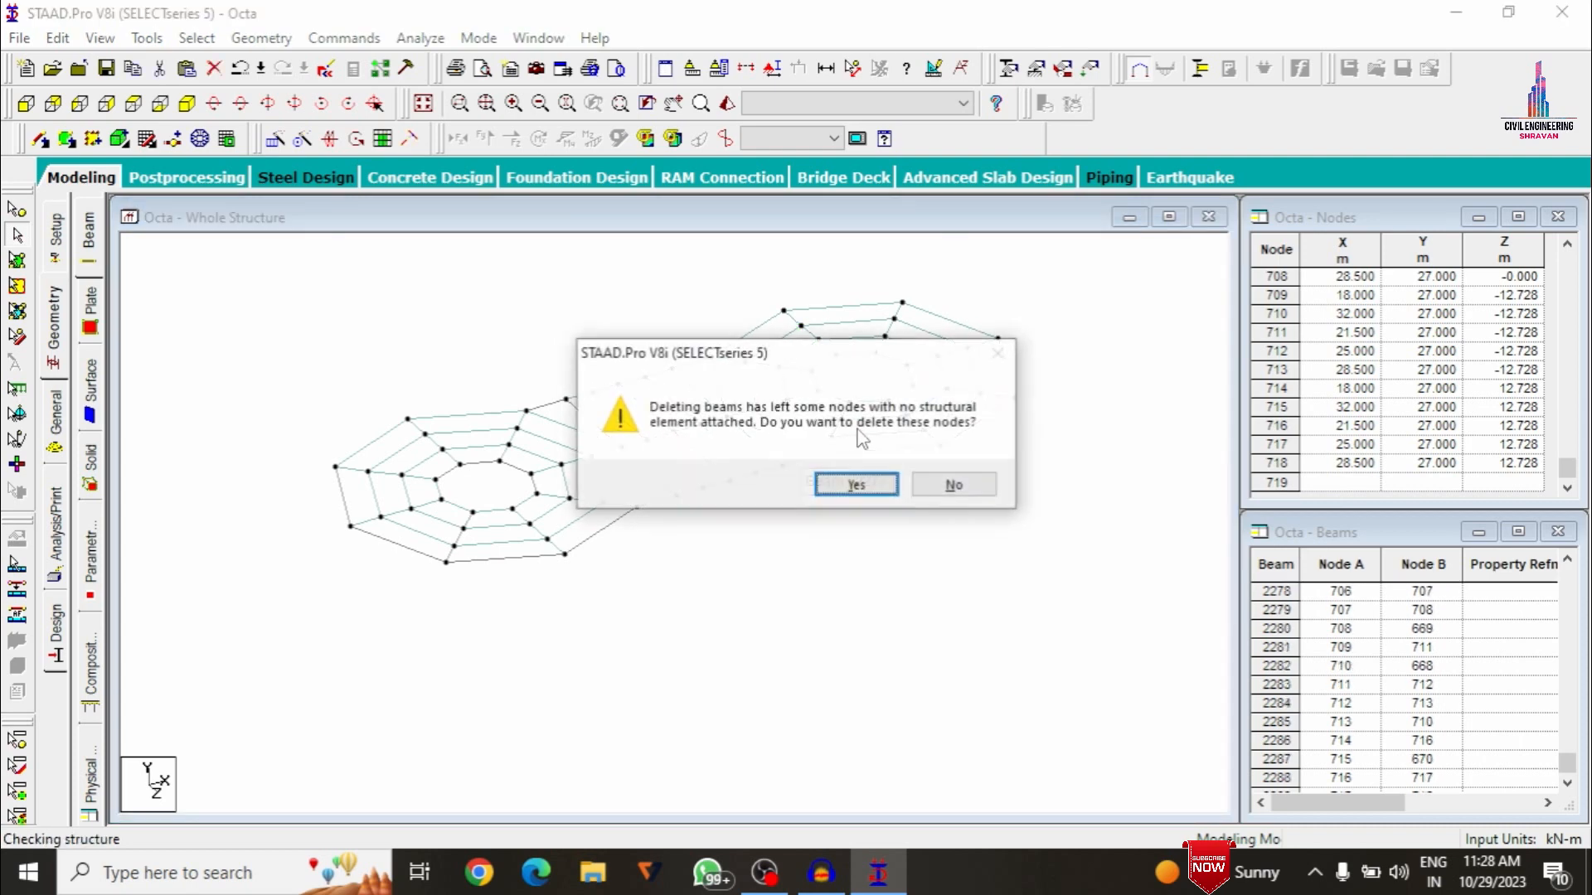
{"action": "key", "text": "Return"}
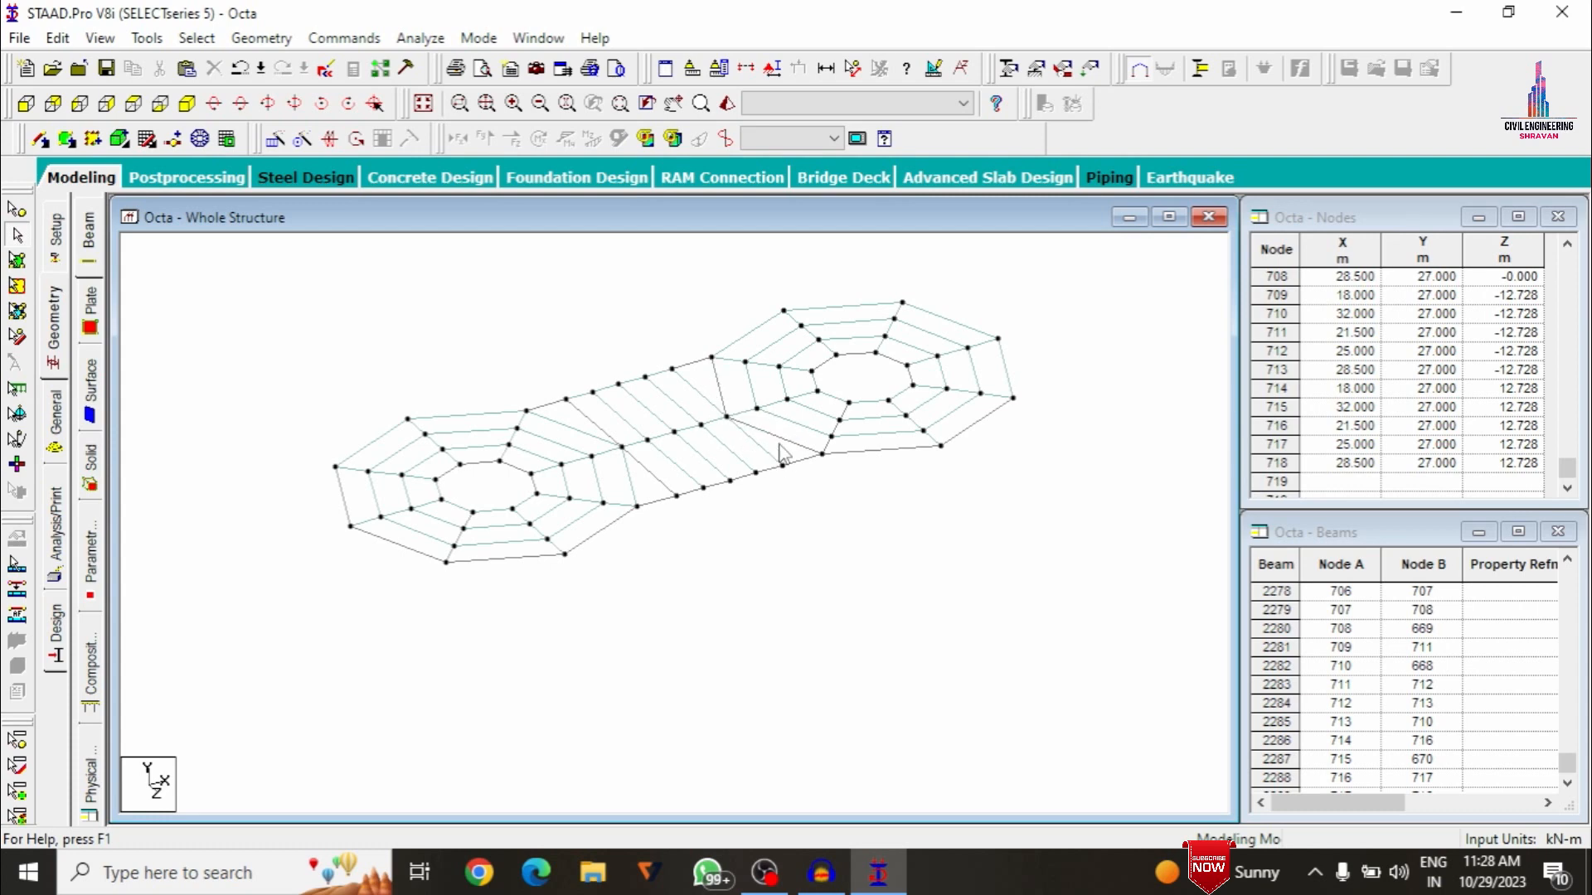
Generate a plate mesh over the triangular gap between the first tower and the bridge's far side, with 1 division per edge
{"action": "left_click", "coordinate": [201, 139]}
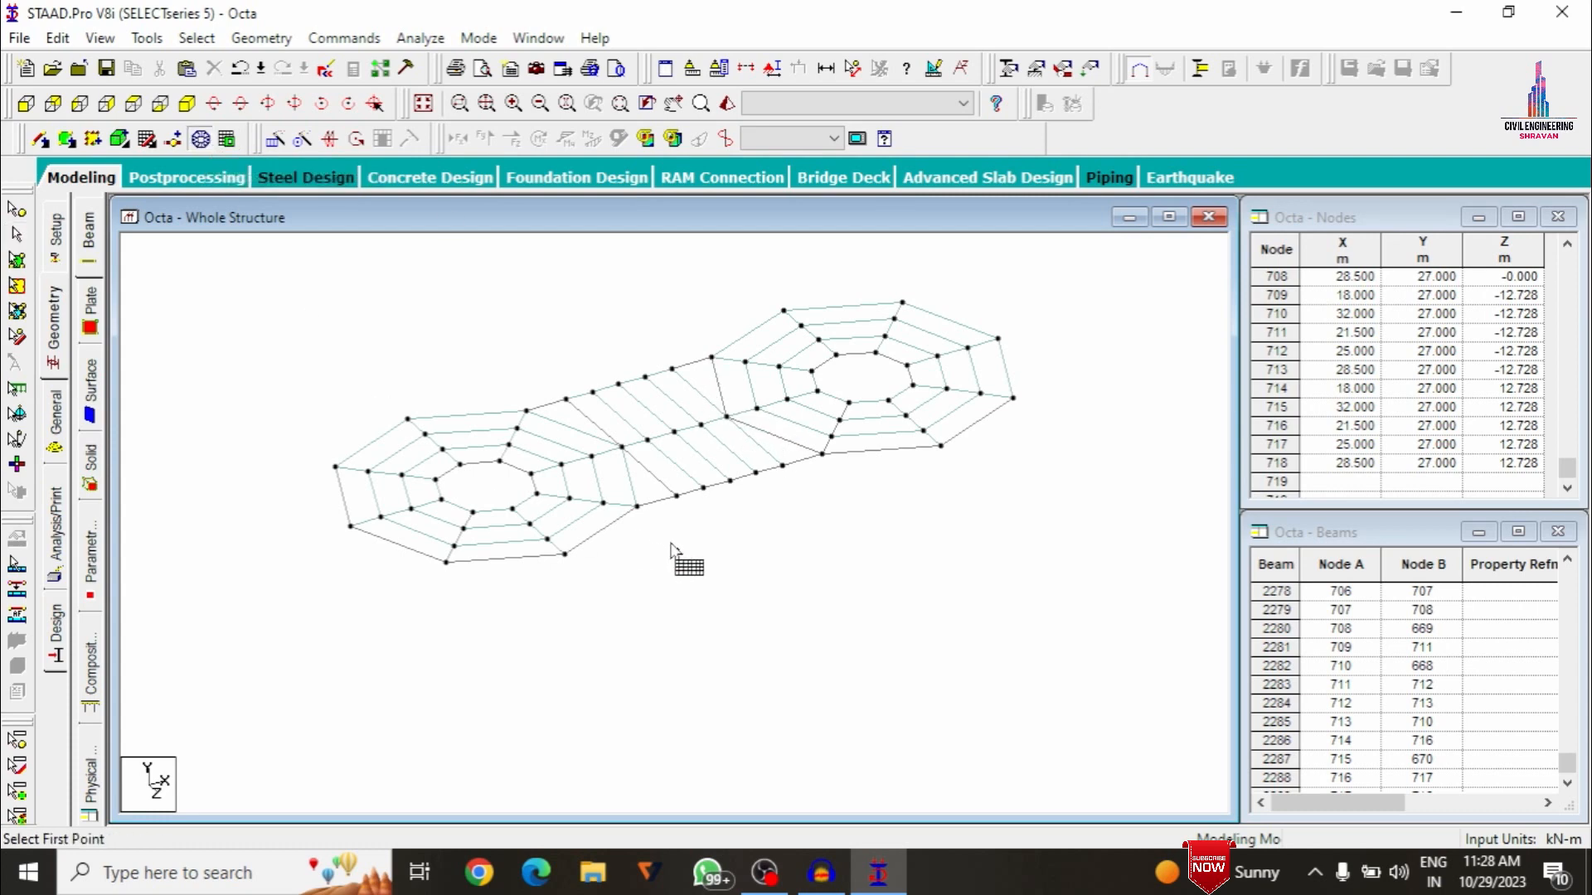
{"action": "left_click", "coordinate": [526, 409]}
{"action": "left_click", "coordinate": [566, 400]}
{"action": "left_click", "coordinate": [621, 448]}
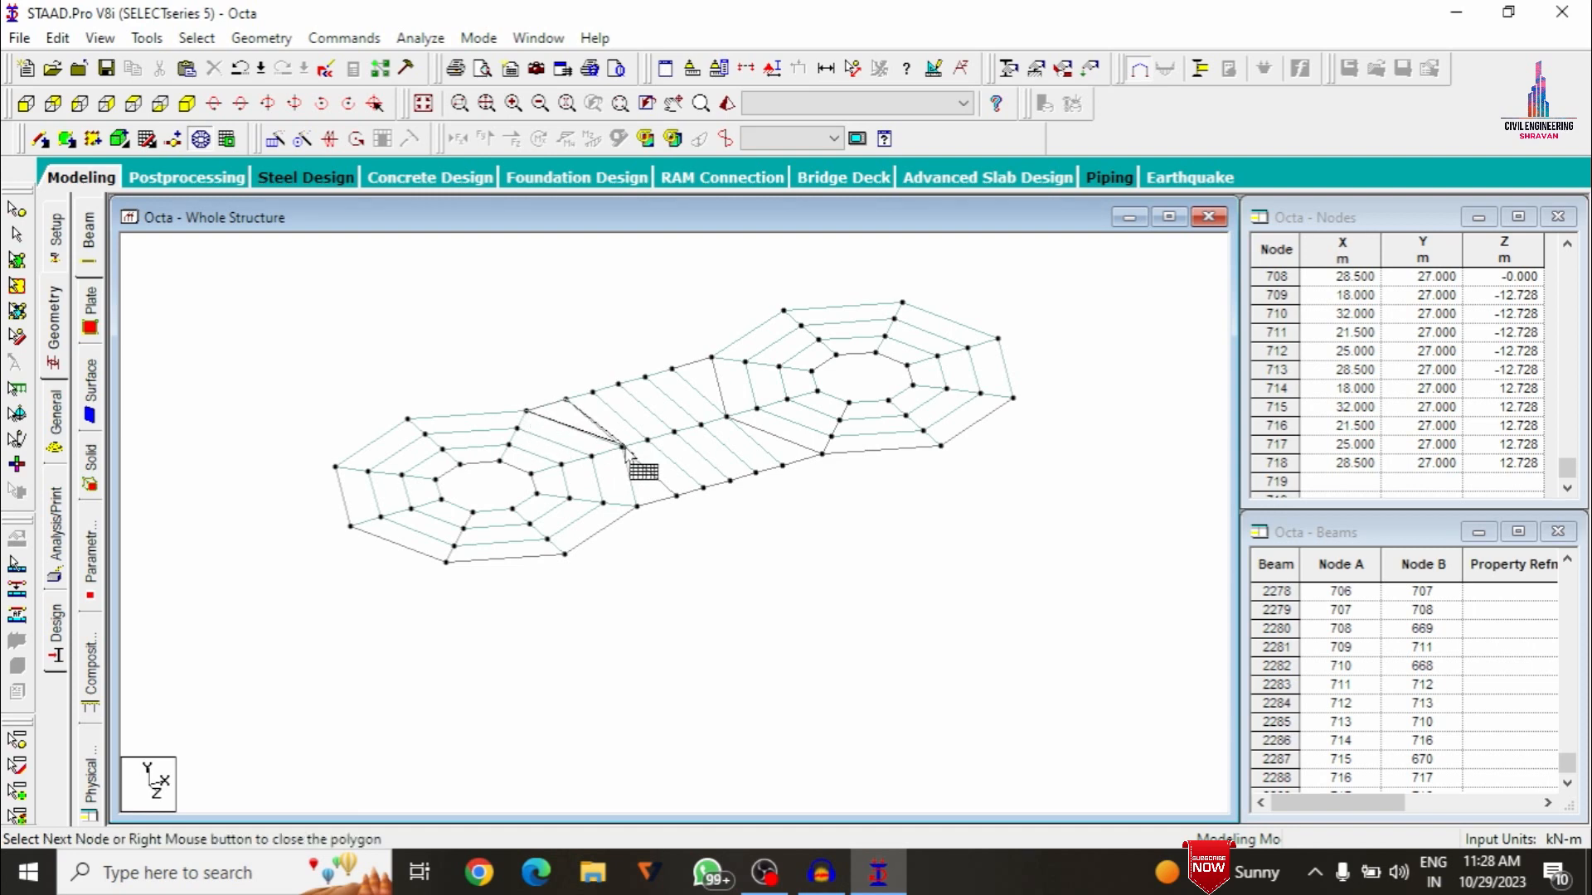
{"action": "left_click", "coordinate": [525, 410]}
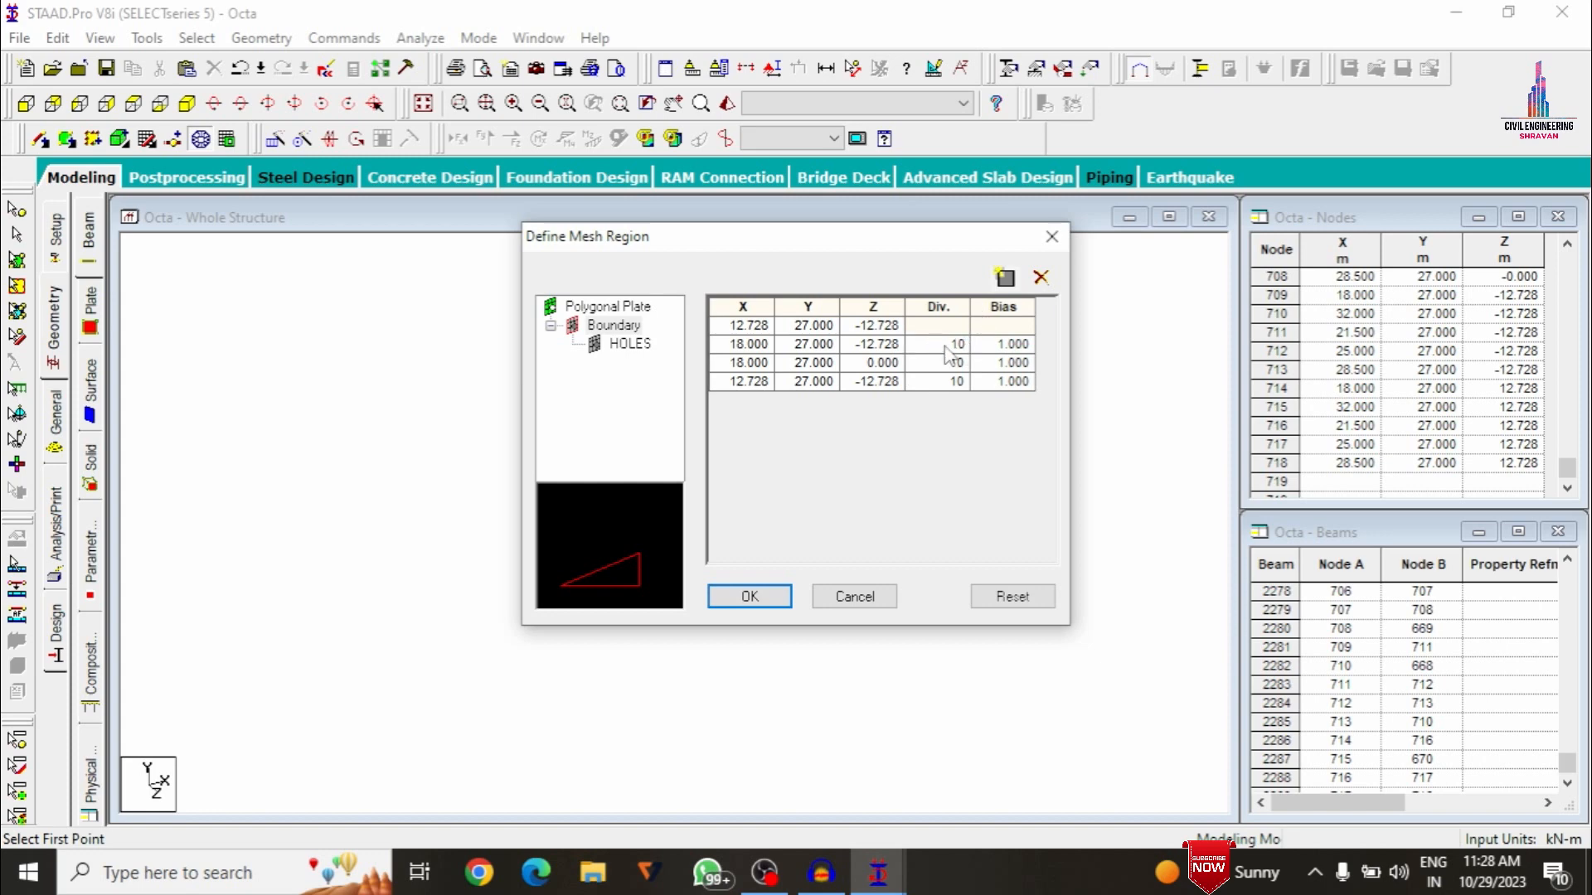
{"action": "key", "text": "Down"}
{"action": "type", "text": "1"}
{"action": "key", "text": "Down"}
{"action": "type", "text": "1"}
{"action": "left_click", "coordinate": [719, 603]}
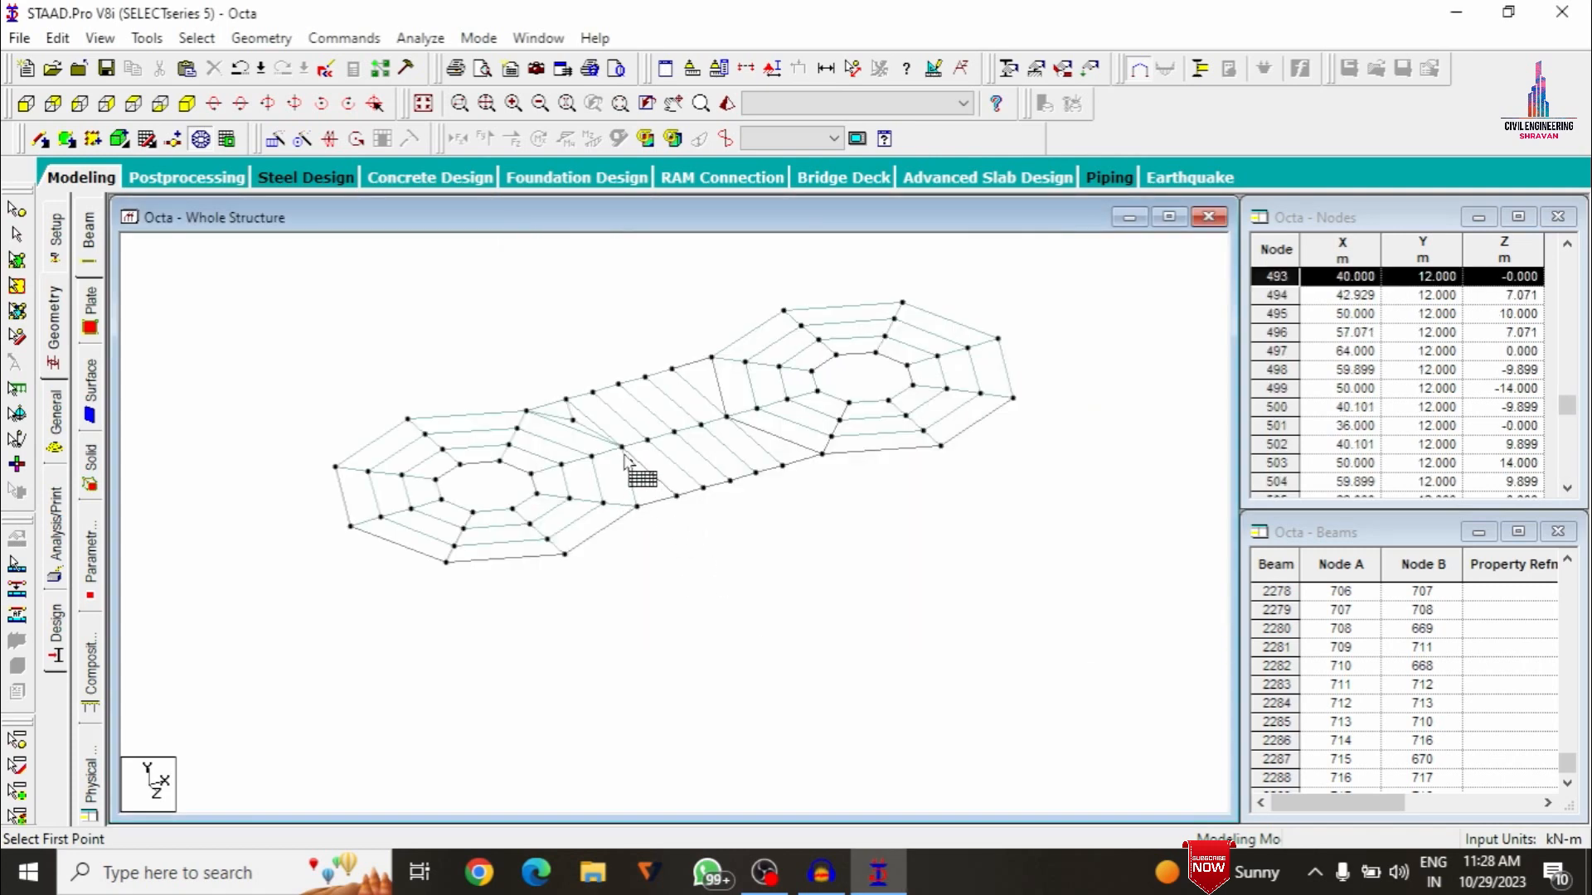
Mesh the triangular gap between the first tower and the bridge's near side, using 1 division on every edge
{"action": "left_click", "coordinate": [622, 448]}
{"action": "left_click", "coordinate": [676, 495]}
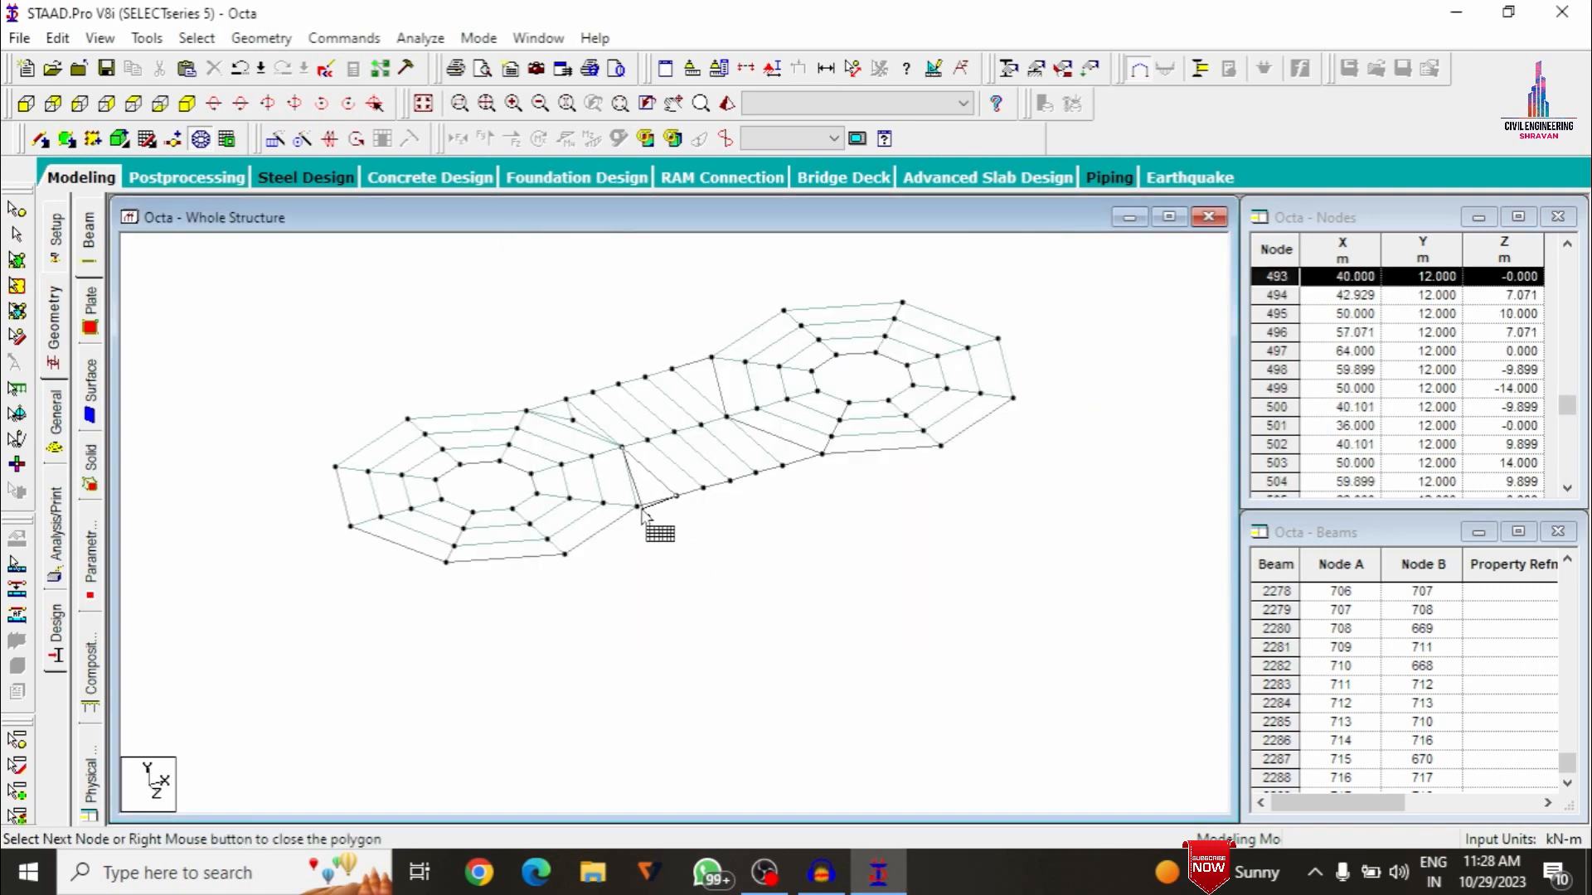
{"action": "left_click", "coordinate": [637, 506]}
{"action": "left_click", "coordinate": [623, 447]}
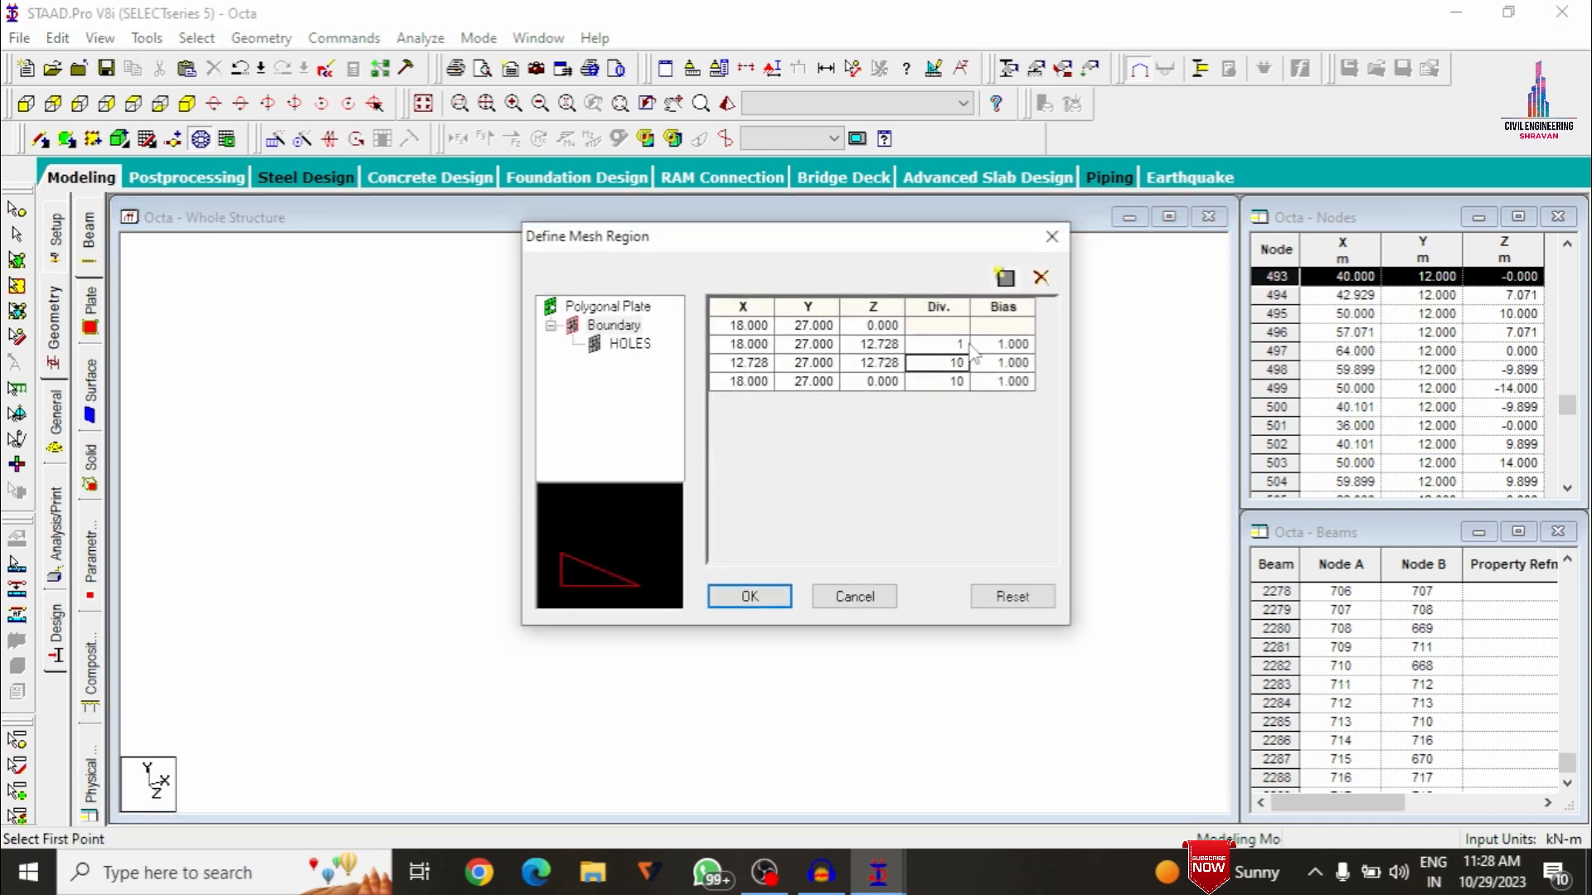
{"action": "key", "text": "Down"}
{"action": "type", "text": "1"}
{"action": "key", "text": "Tab"}
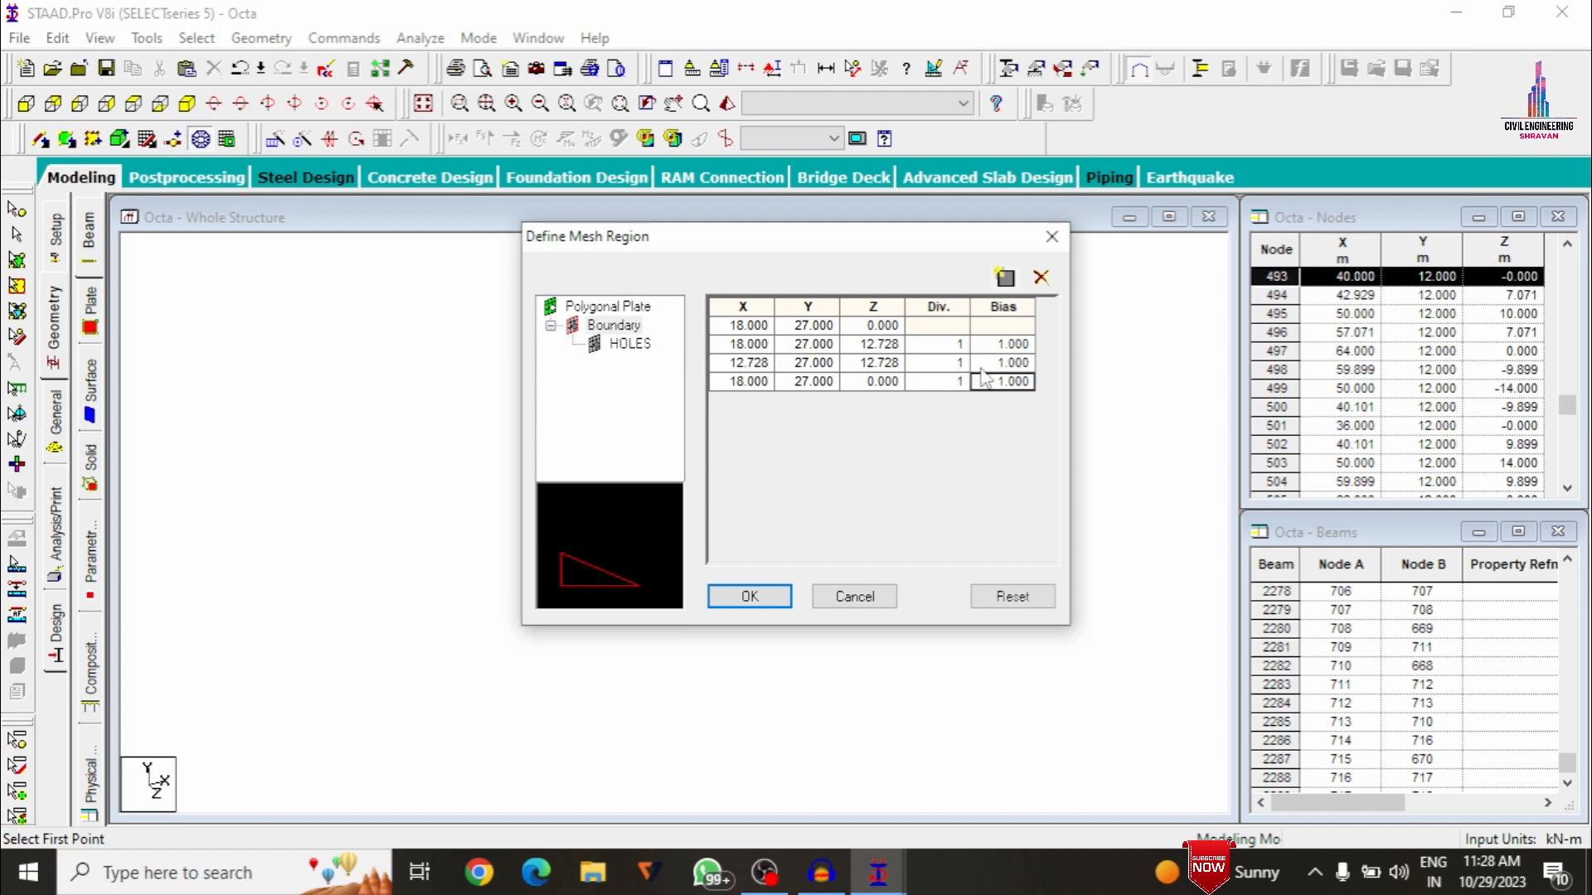
{"action": "left_click", "coordinate": [739, 590]}
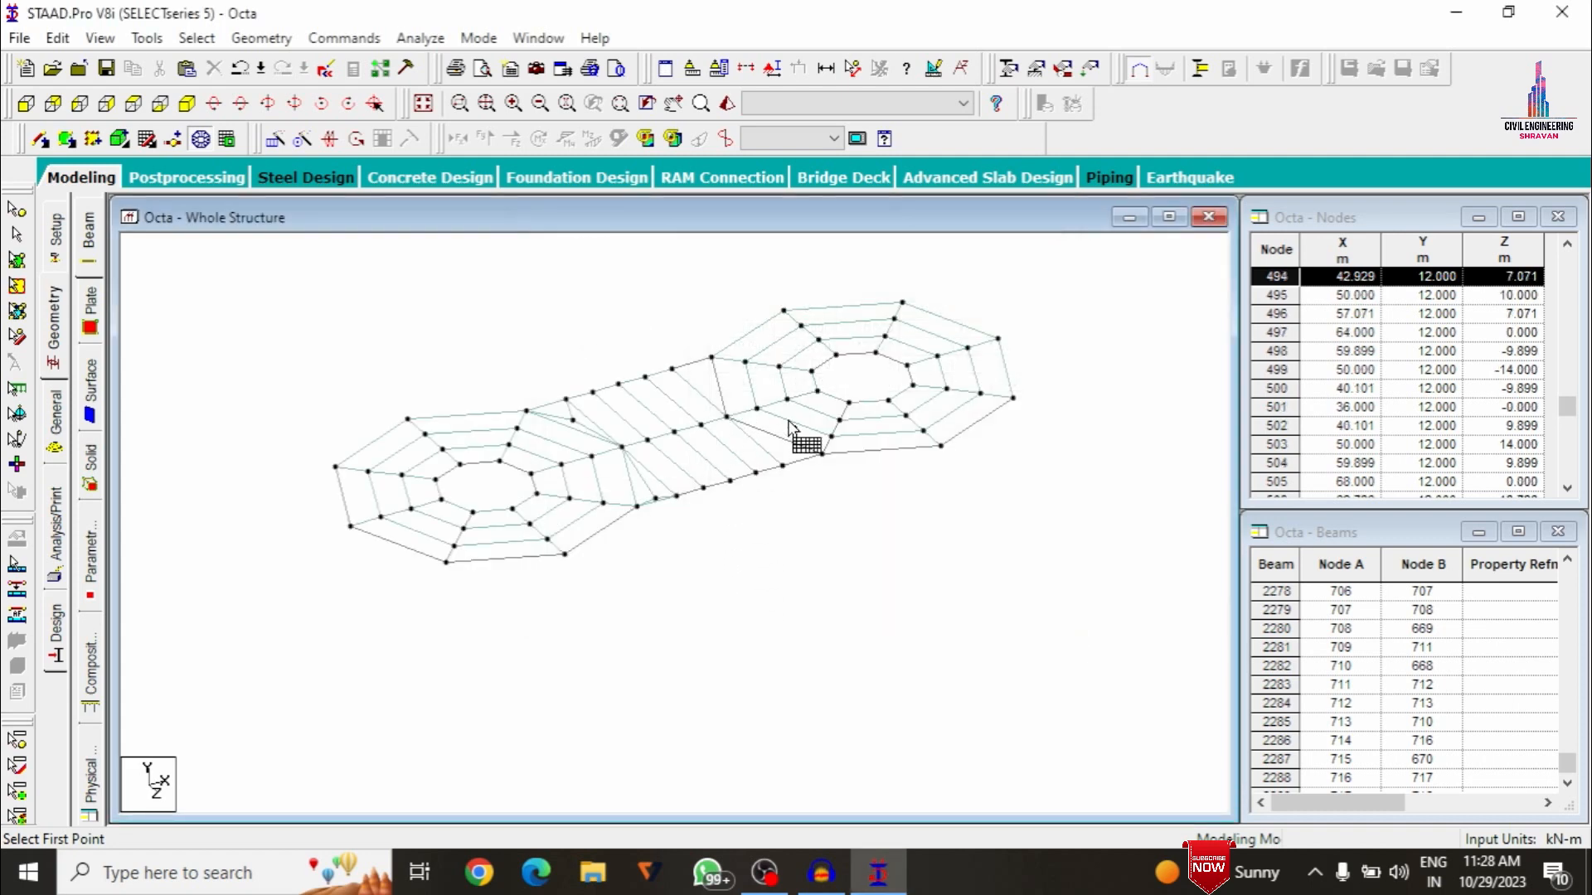
Mesh the triangular gap between the second tower and the bridge's far side, using 1 division on every edge
{"action": "left_click", "coordinate": [672, 369]}
{"action": "left_click", "coordinate": [711, 357]}
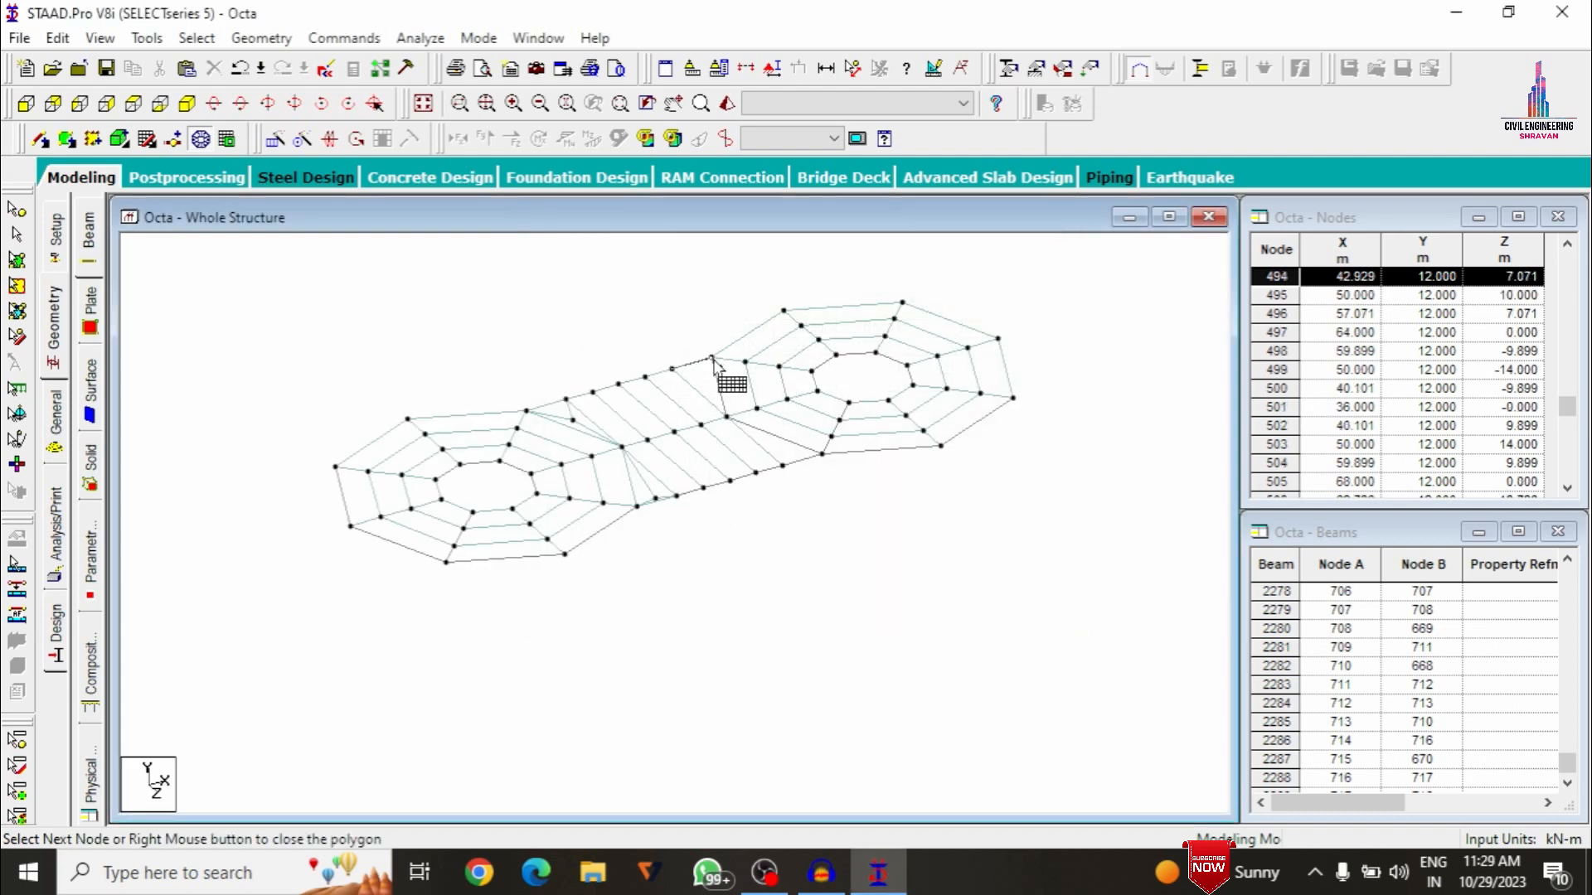
{"action": "left_click", "coordinate": [728, 417]}
{"action": "left_click", "coordinate": [672, 368]}
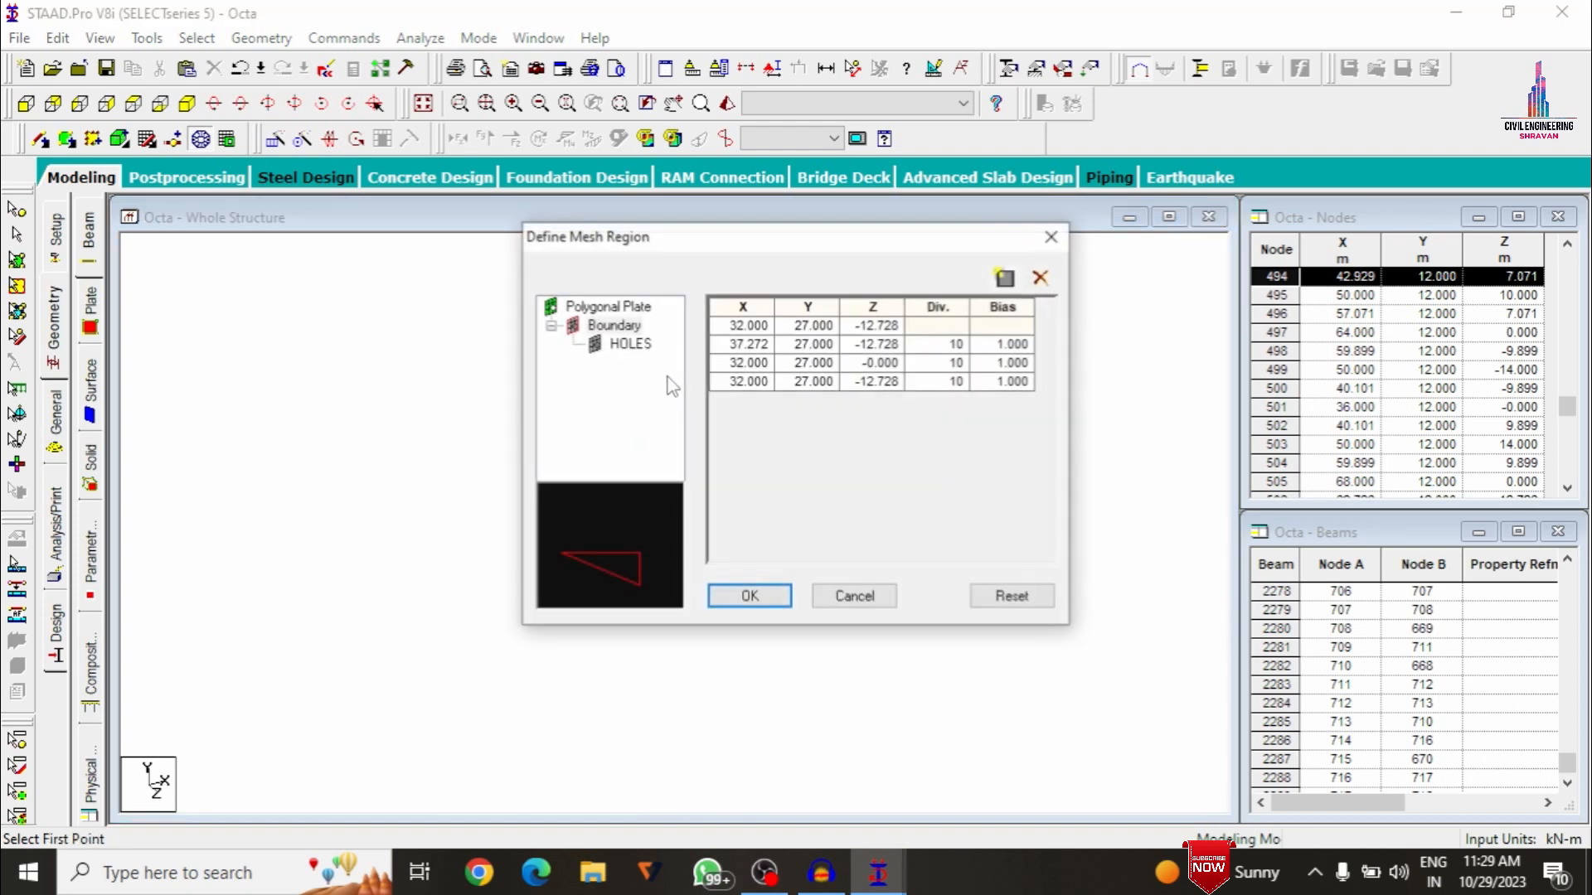
{"action": "type", "text": "1"}
{"action": "left_click", "coordinate": [955, 358]}
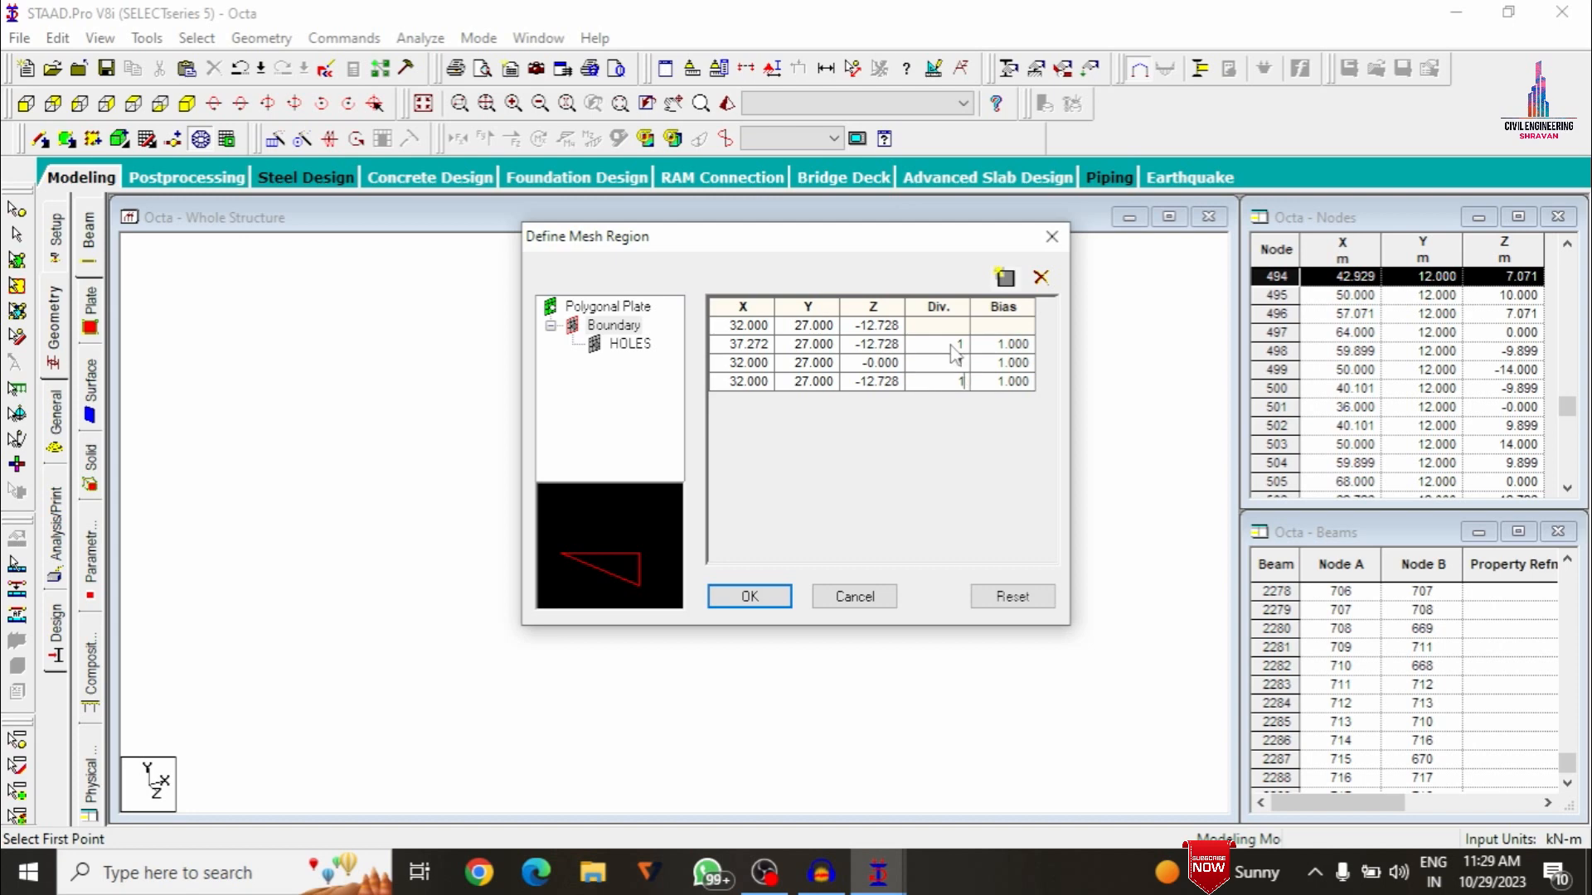
{"action": "left_click", "coordinate": [719, 605]}
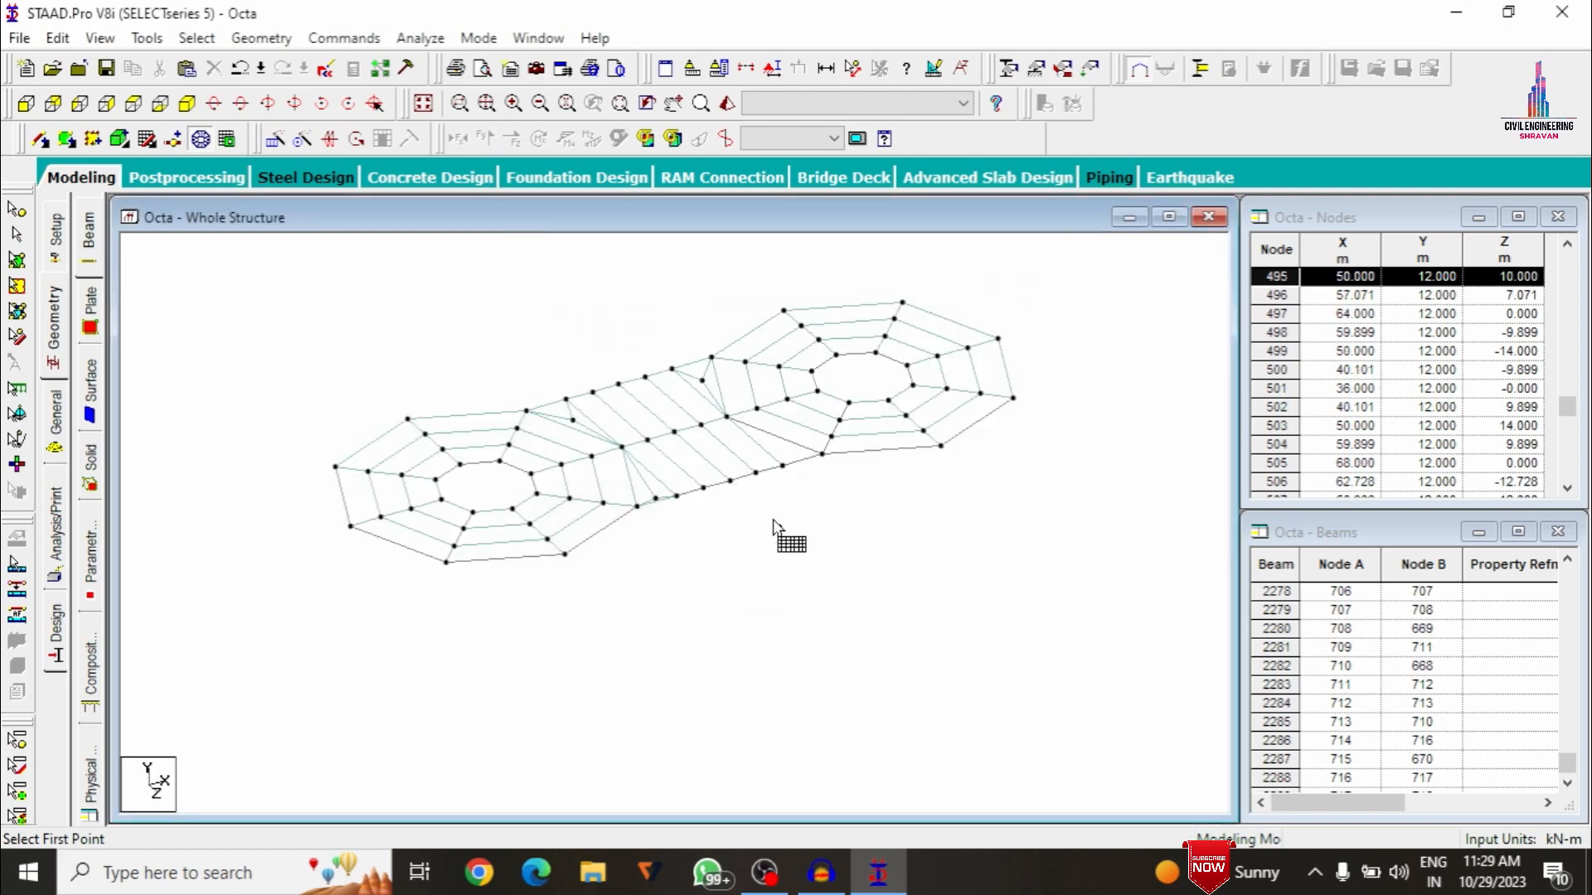
Mesh the triangular gap between the second tower and the bridge's near side, using 1 division on every edge
{"action": "left_click", "coordinate": [727, 417]}
{"action": "left_click", "coordinate": [821, 454]}
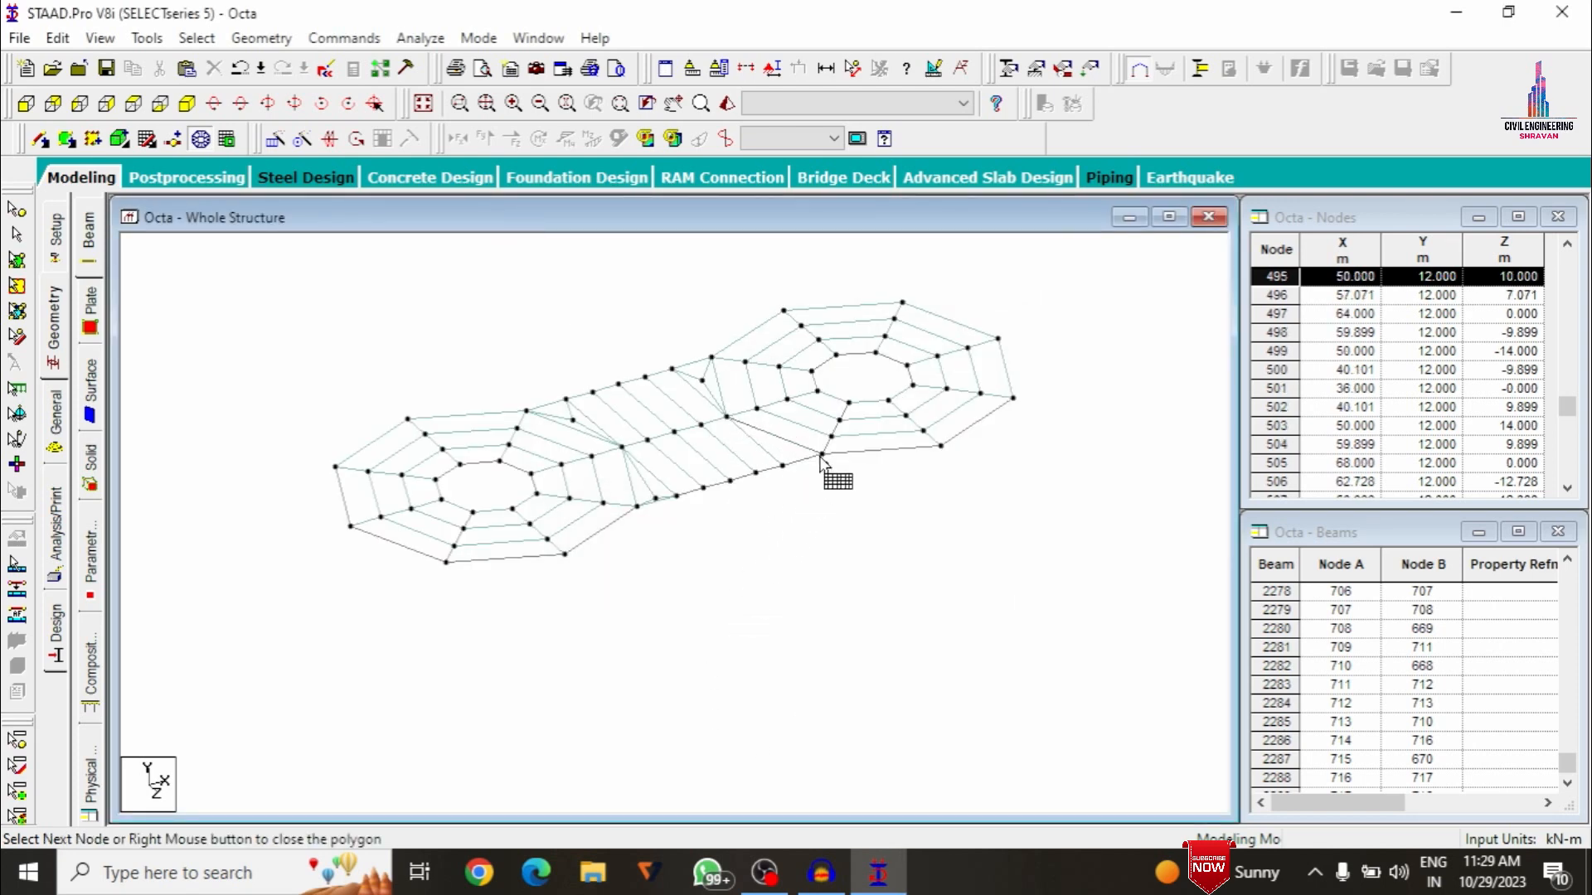
{"action": "left_click", "coordinate": [782, 465]}
{"action": "left_click", "coordinate": [728, 416]}
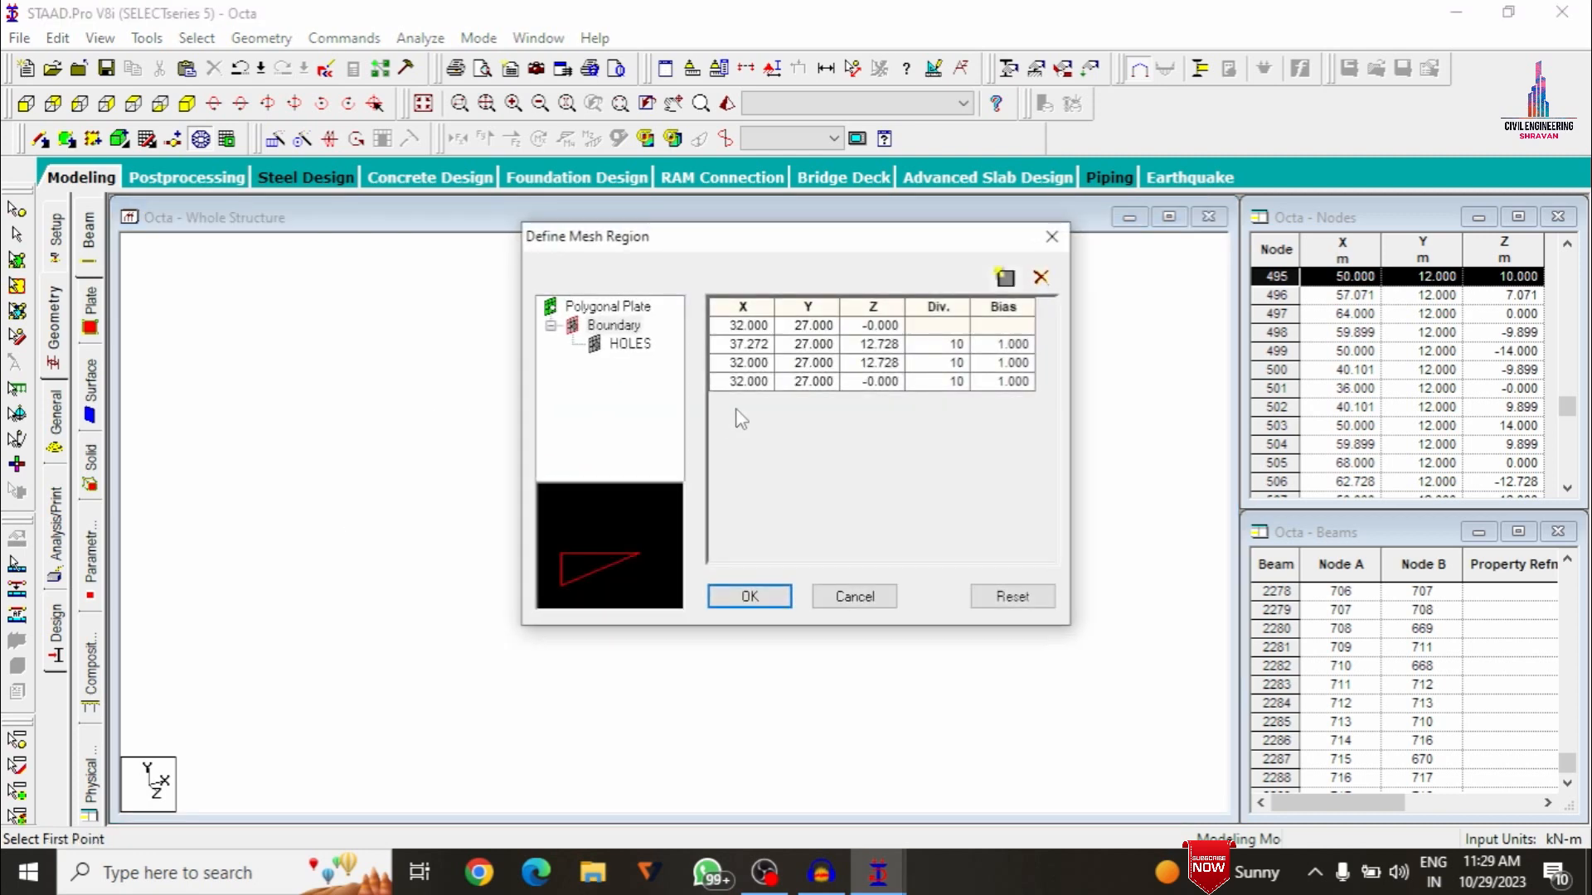
{"action": "left_click", "coordinate": [962, 343]}
{"action": "key", "text": "Down"}
{"action": "type", "text": "1"}
{"action": "key", "text": "Down"}
{"action": "type", "text": "1"}
{"action": "left_click", "coordinate": [748, 597]}
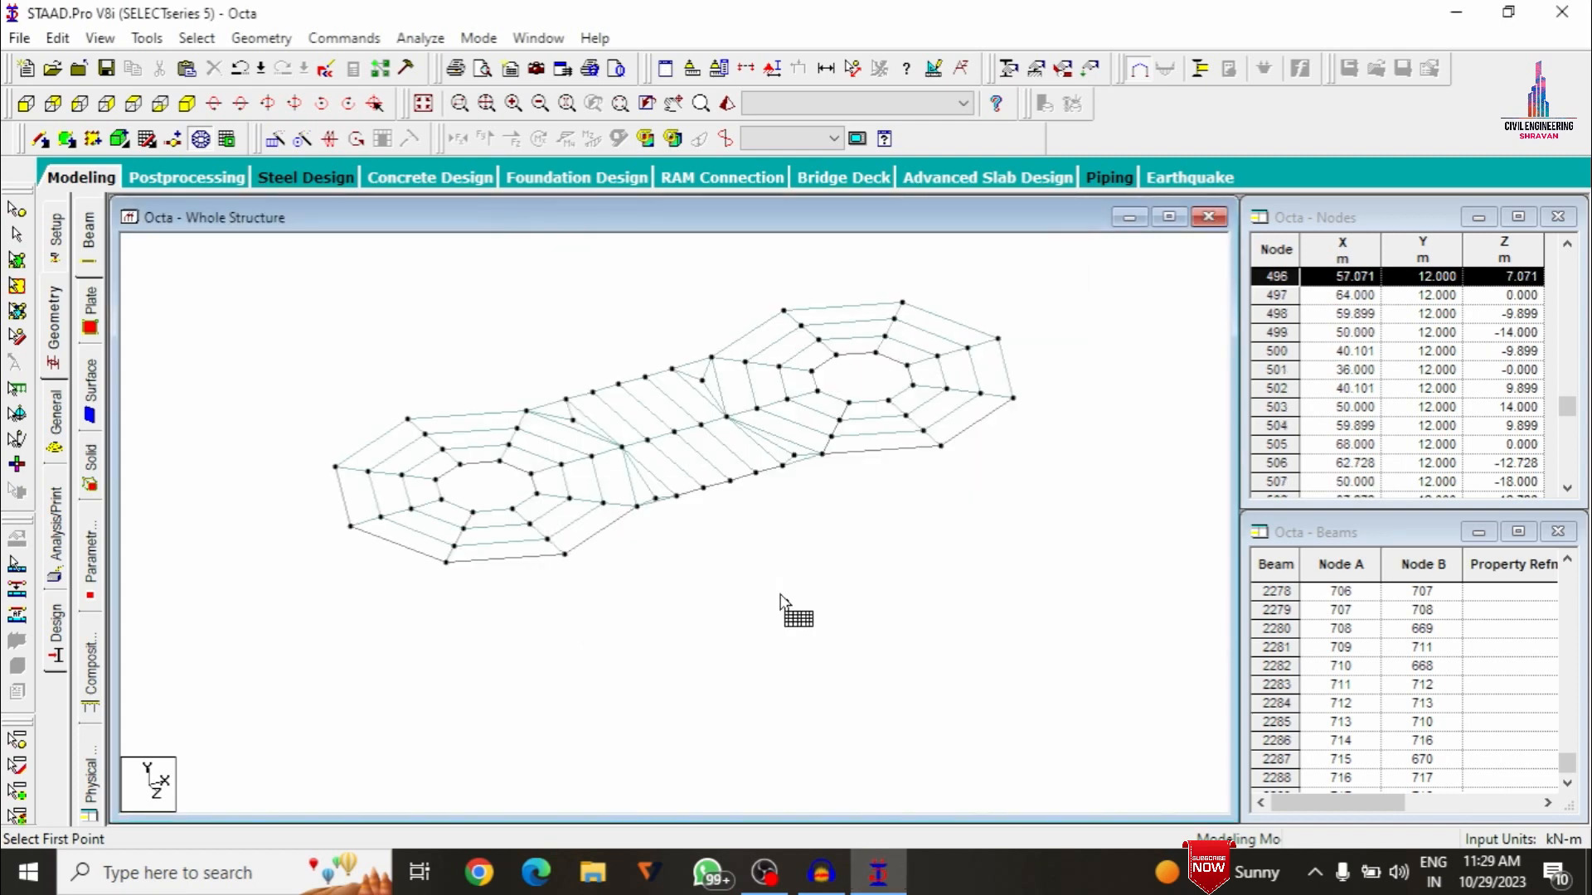
Show the whole structure and inspect the towers and bridge in a 3D rendering
{"action": "left_click", "coordinate": [429, 106]}
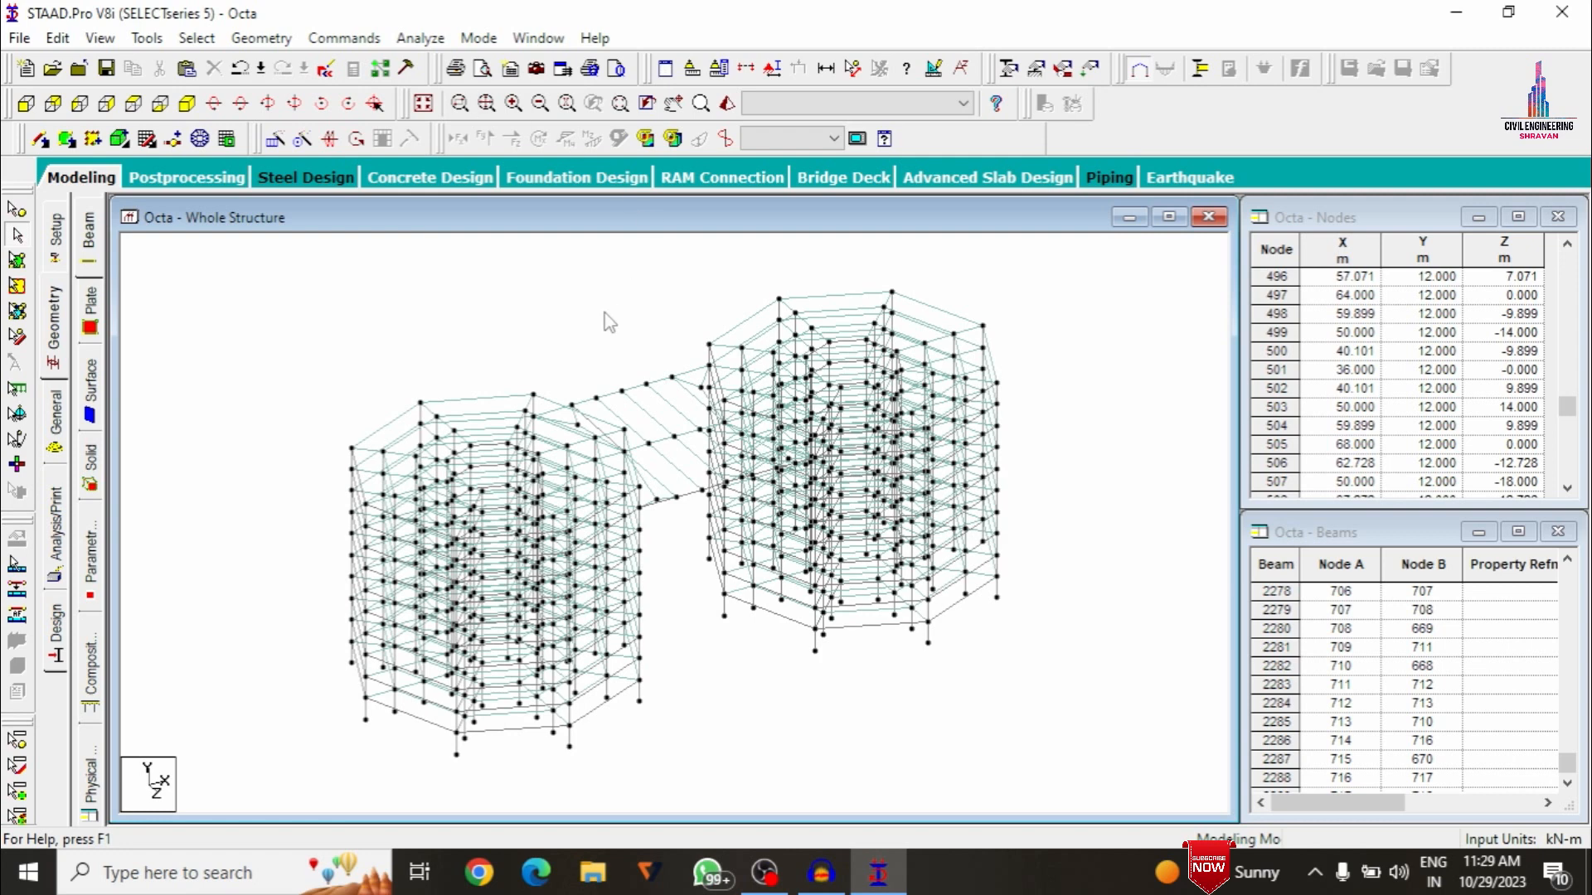
{"action": "right_click", "coordinate": [558, 290]}
{"action": "left_click", "coordinate": [646, 700]}
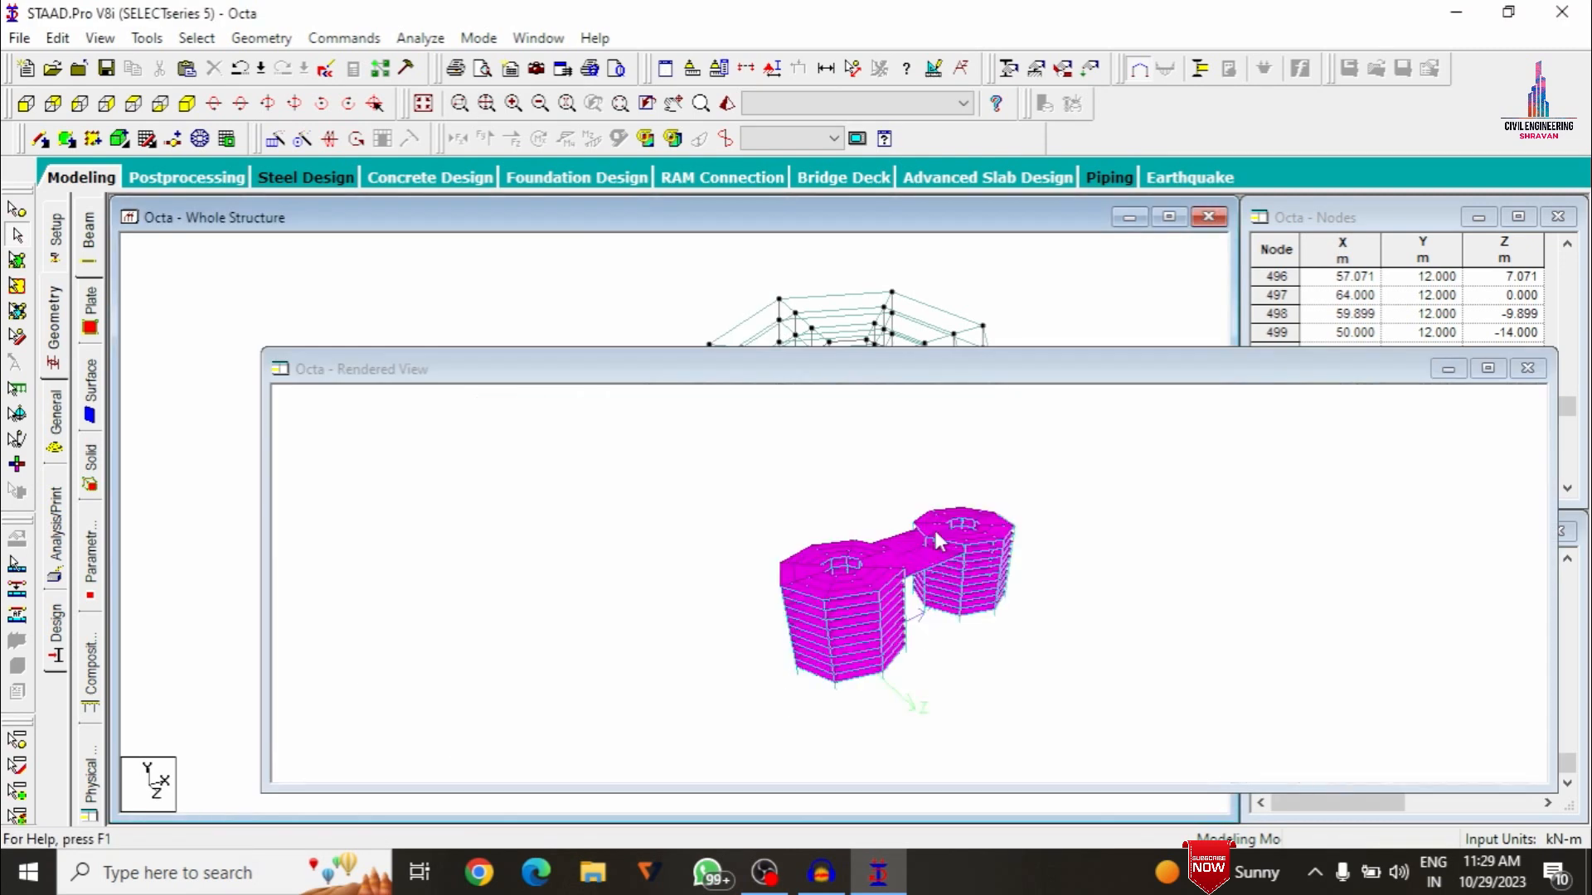
{"action": "left_click_drag", "start_coordinate": [974, 558], "coordinate": [739, 638]}
{"action": "left_click", "coordinate": [1527, 368]}
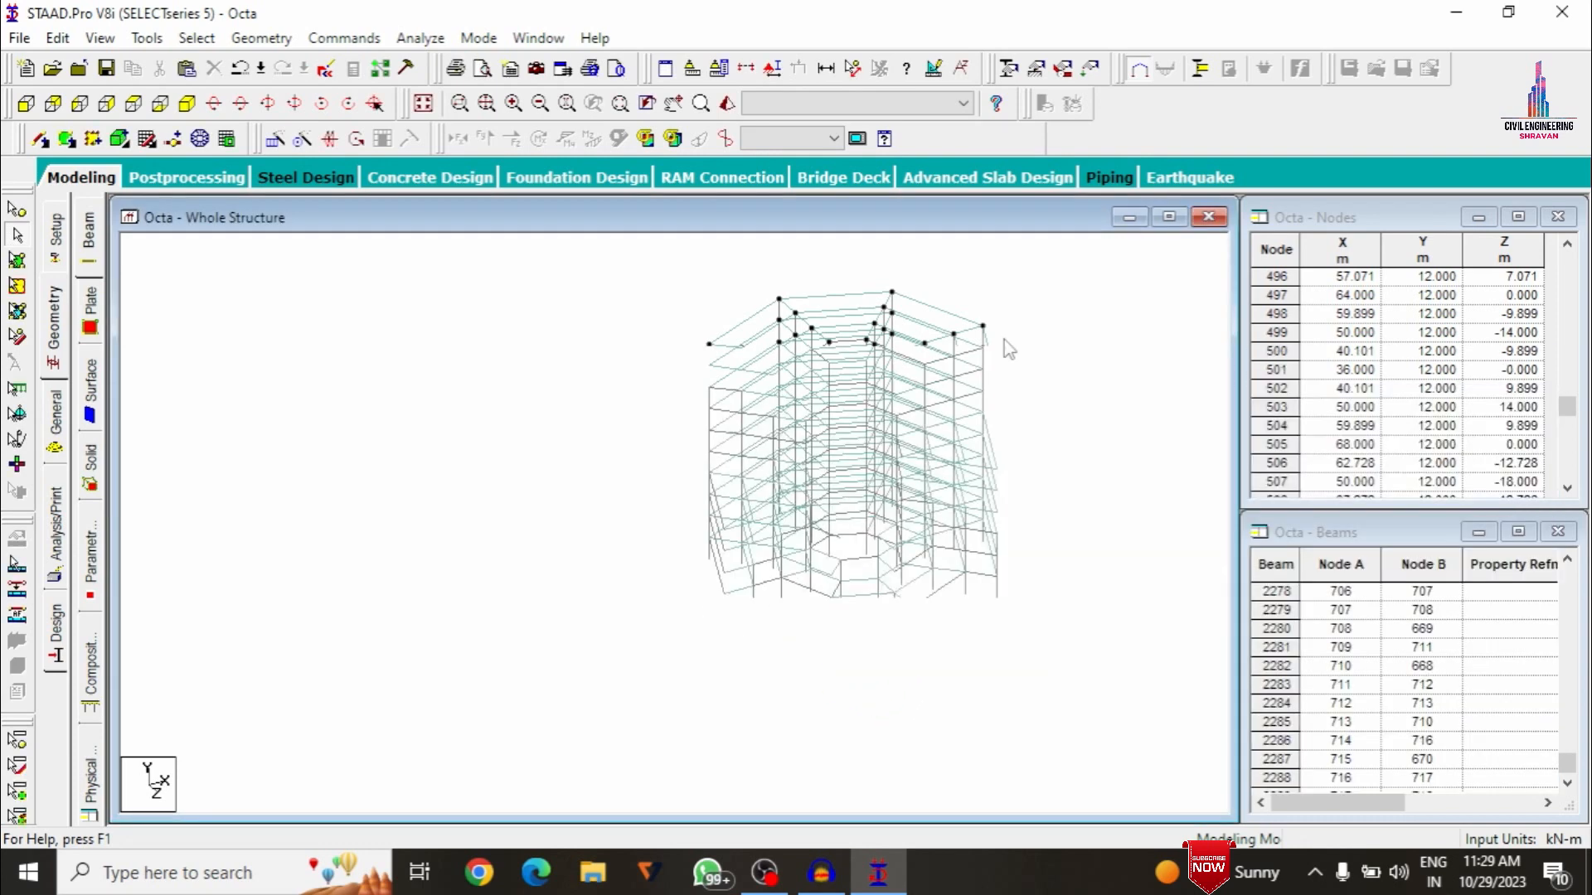
Select all bridge beams in plan, including the outer edge segments reaching both towers, and copy them
{"action": "left_click", "coordinate": [160, 103]}
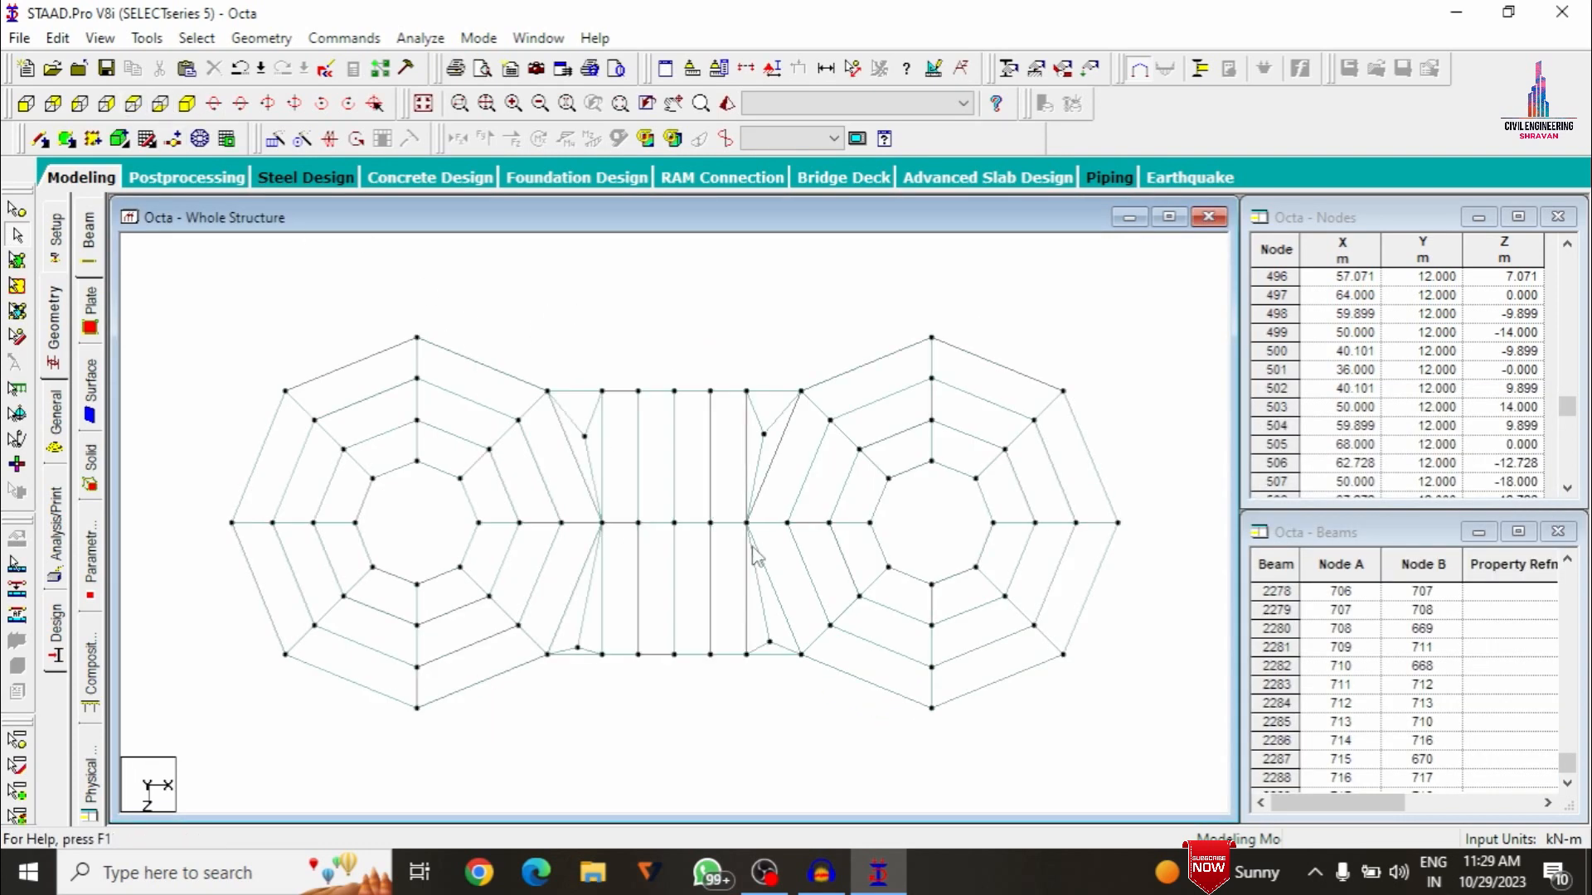
{"action": "left_click_drag", "start_coordinate": [762, 360], "coordinate": [606, 687]}
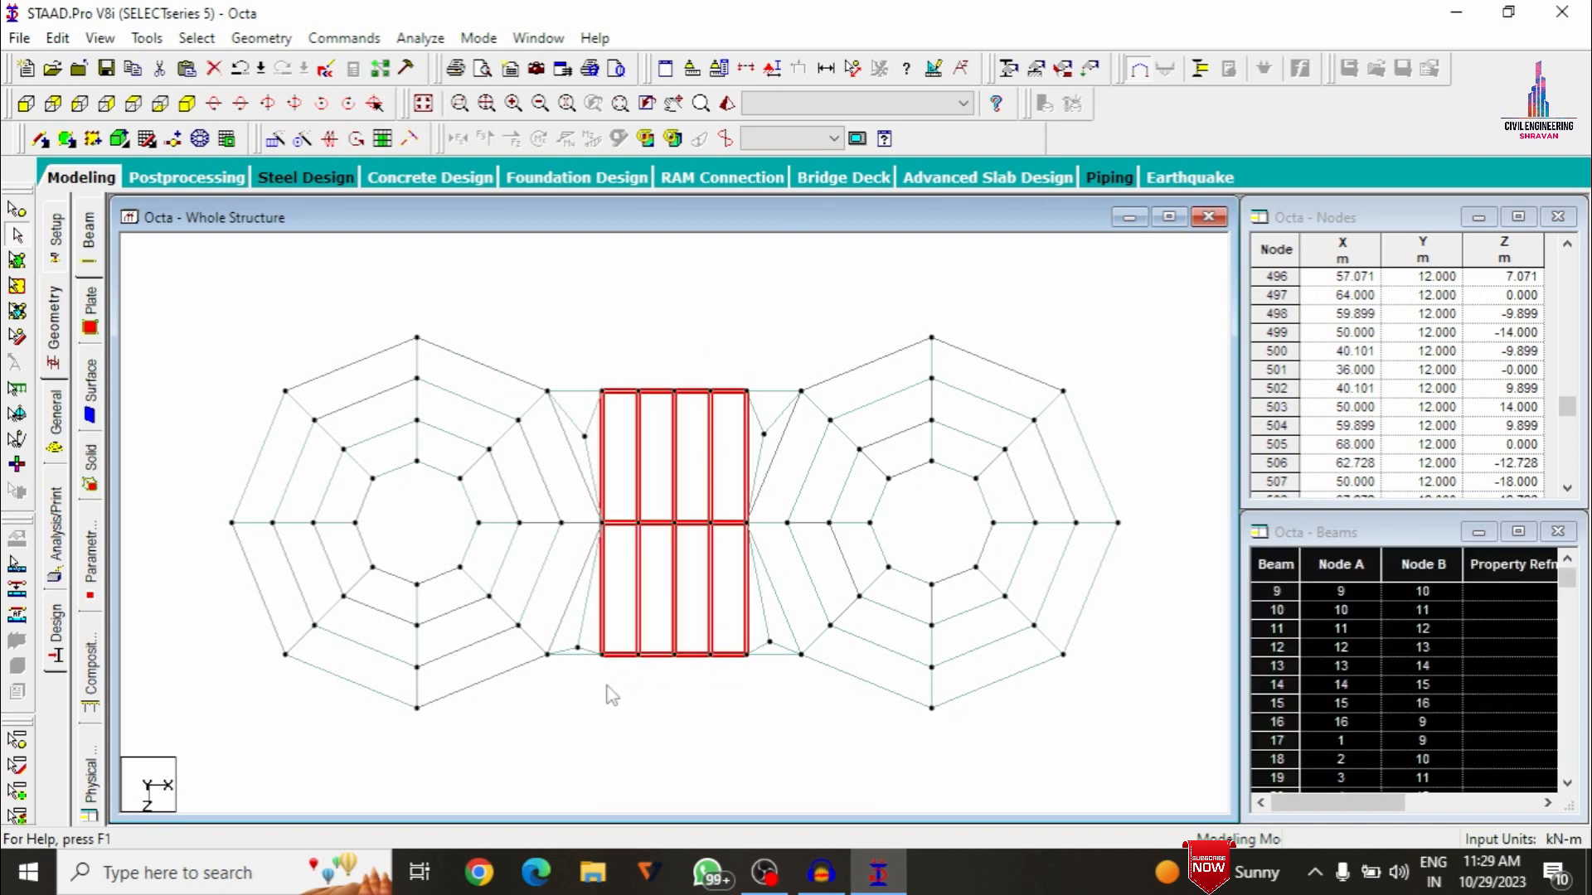
{"action": "left_click", "coordinate": [572, 656], "text": "ctrl"}
{"action": "left_click", "coordinate": [576, 392], "text": "ctrl"}
{"action": "left_click", "coordinate": [775, 392], "text": "ctrl"}
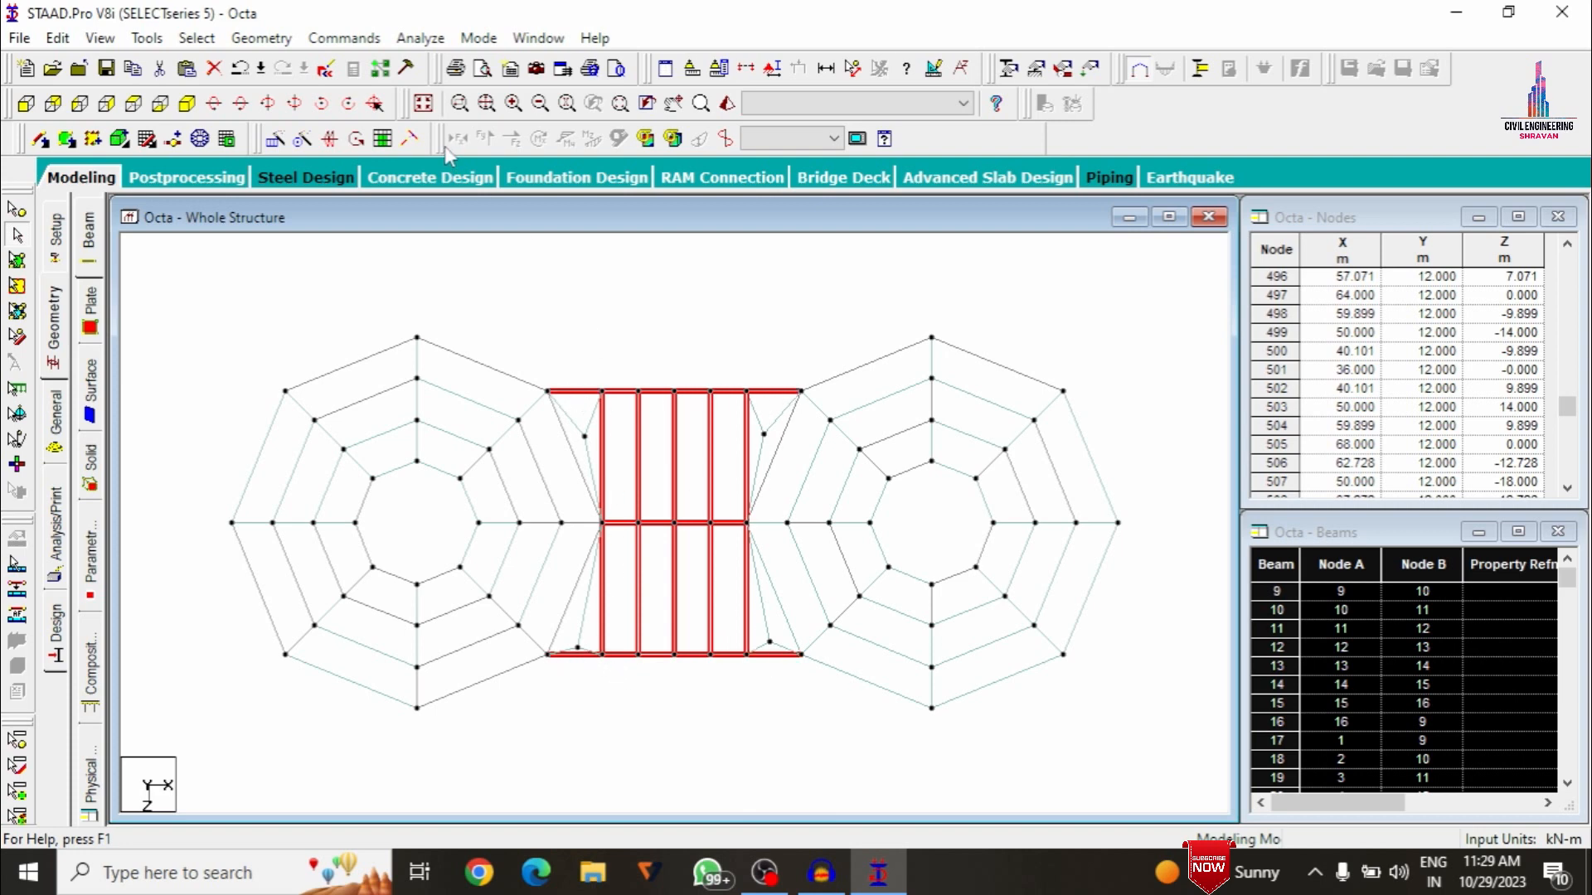
{"action": "left_click", "coordinate": [275, 139]}
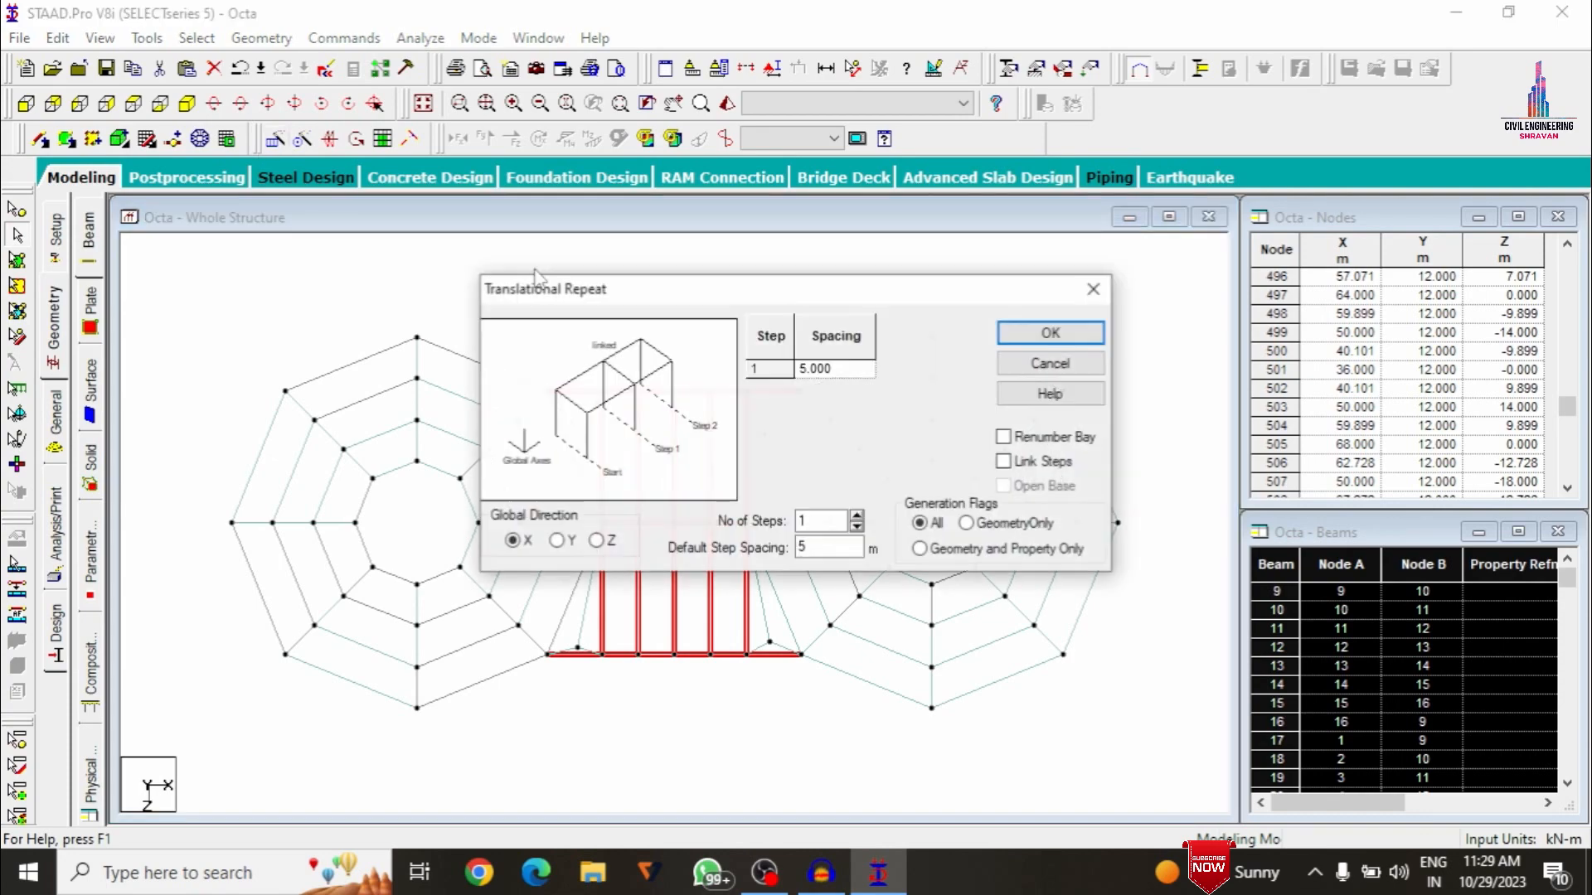
{"action": "left_click", "coordinate": [1092, 284]}
{"action": "right_click", "coordinate": [706, 277]}
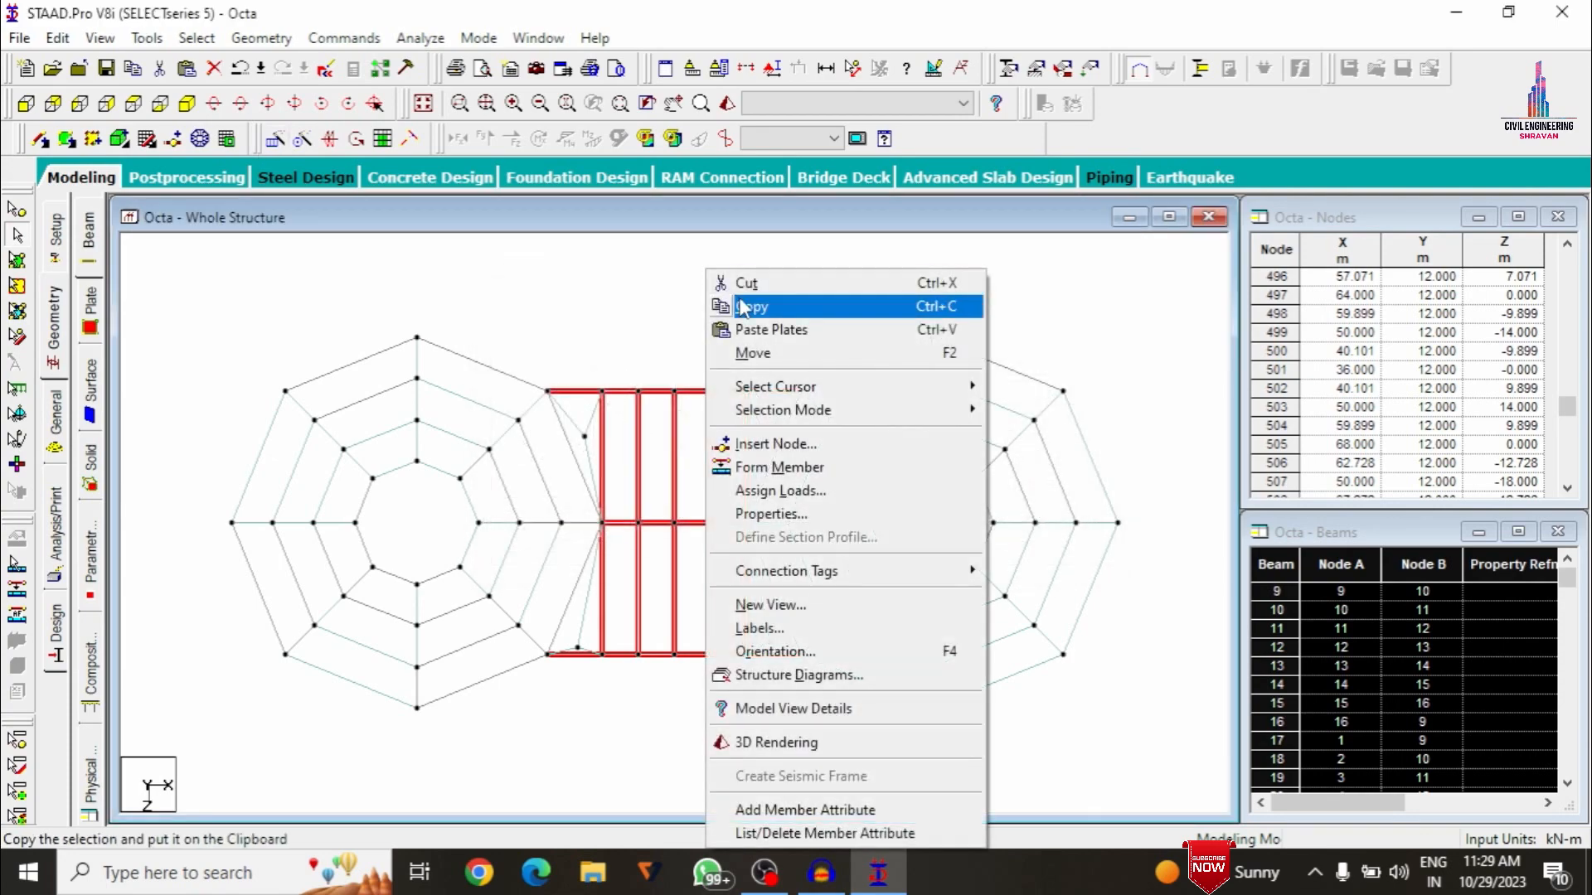
{"action": "left_click", "coordinate": [749, 306]}
Paste the copied bridge beams at a lower storey with a Y offset of -12 m
{"action": "left_click", "coordinate": [187, 103]}
{"action": "right_click", "coordinate": [406, 292]}
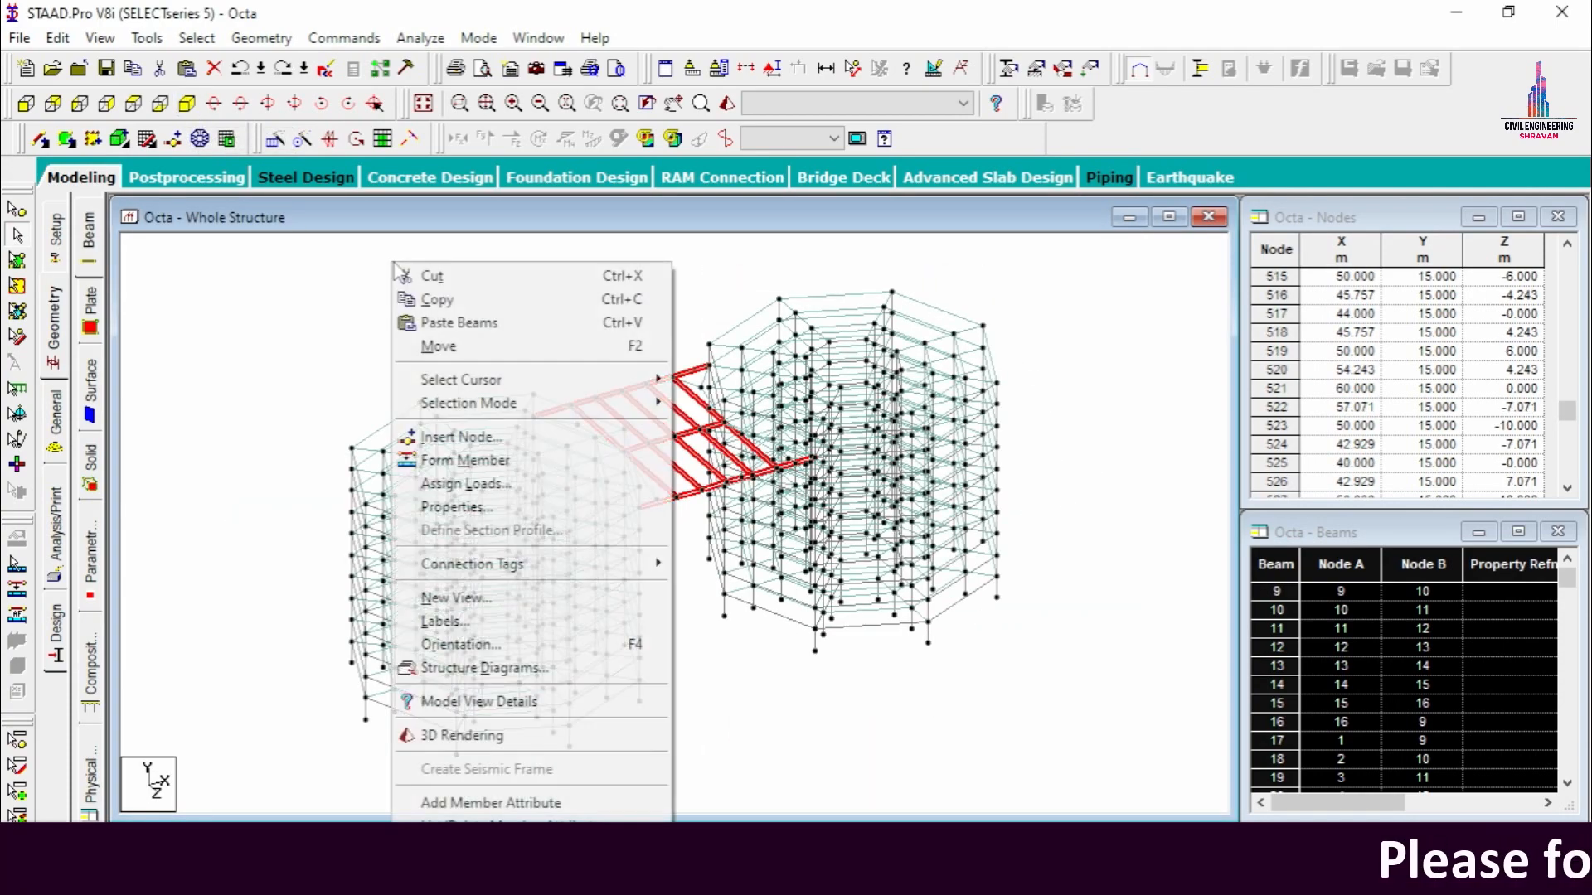
{"action": "left_click", "coordinate": [480, 315]}
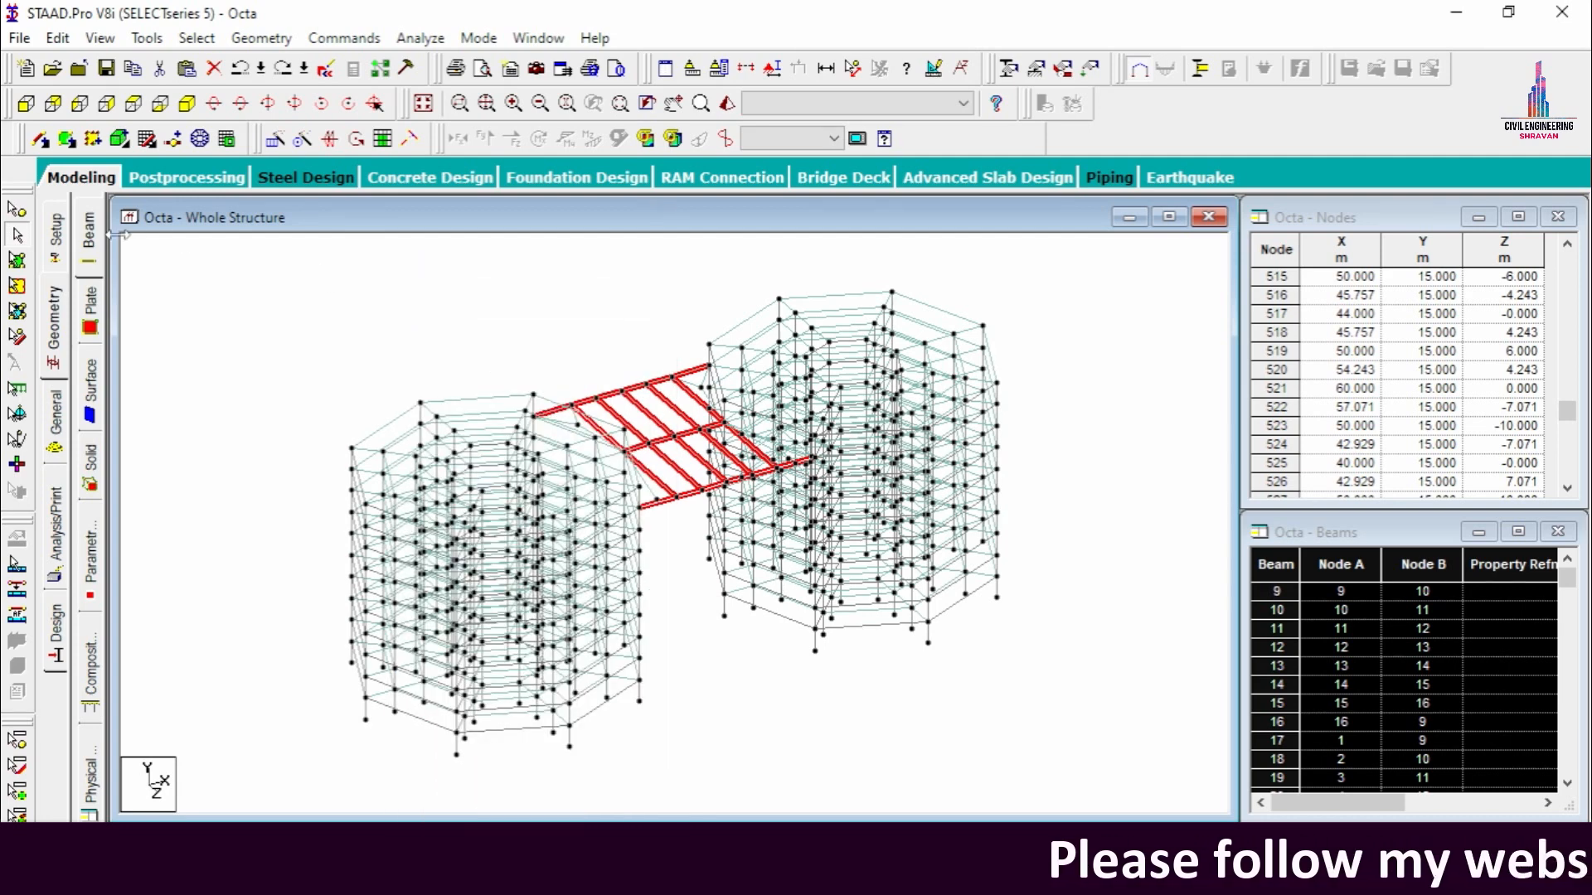
{"action": "left_click", "coordinate": [33, 104]}
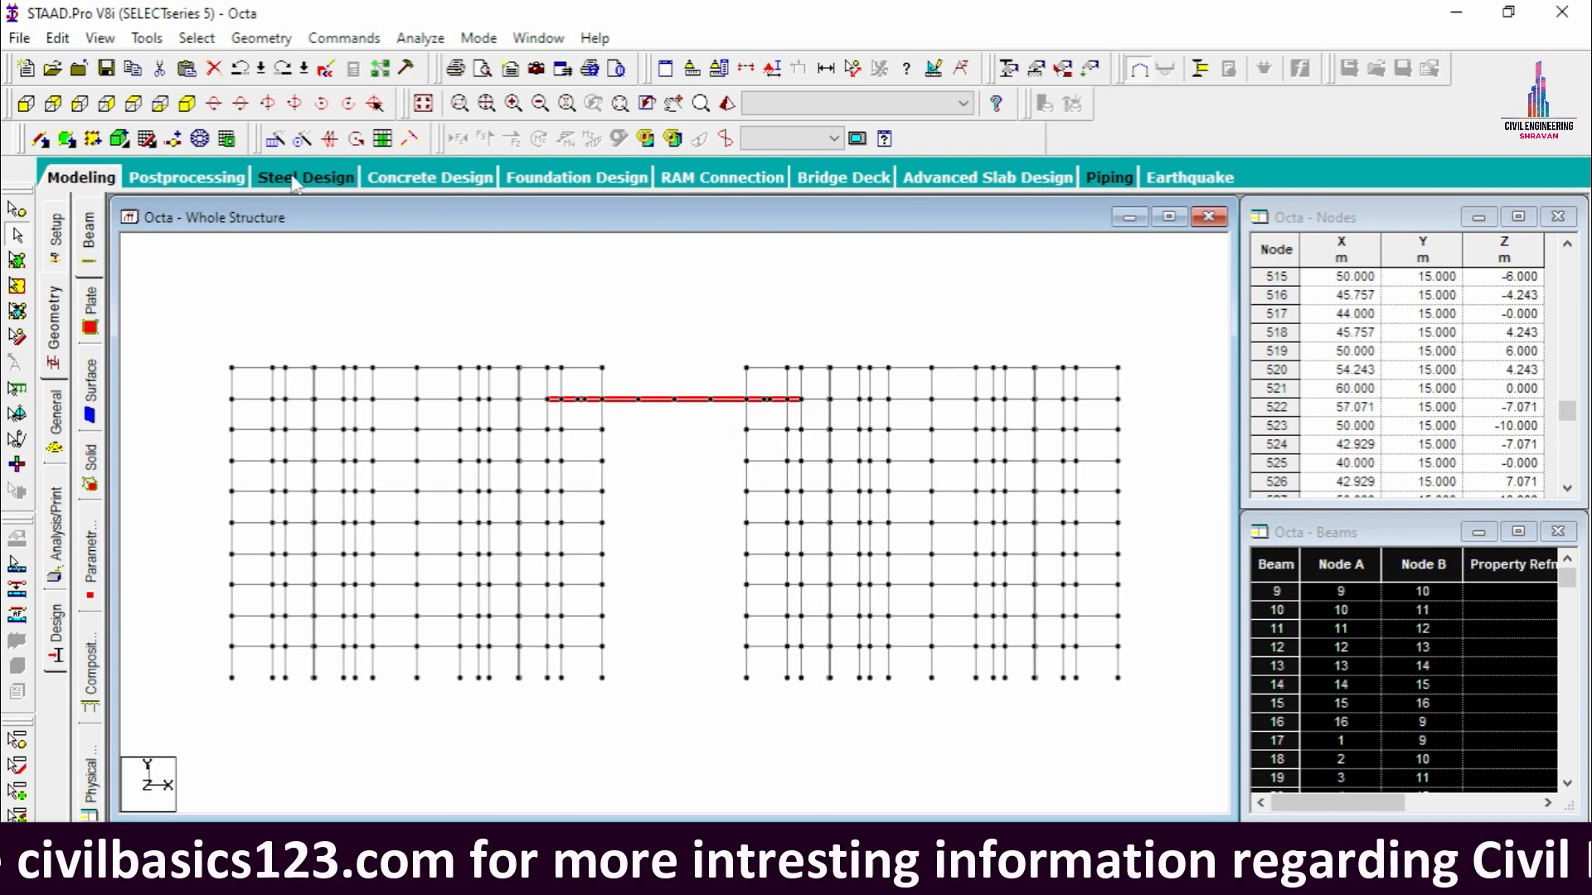
{"action": "right_click", "coordinate": [333, 340]}
{"action": "left_click", "coordinate": [396, 325]}
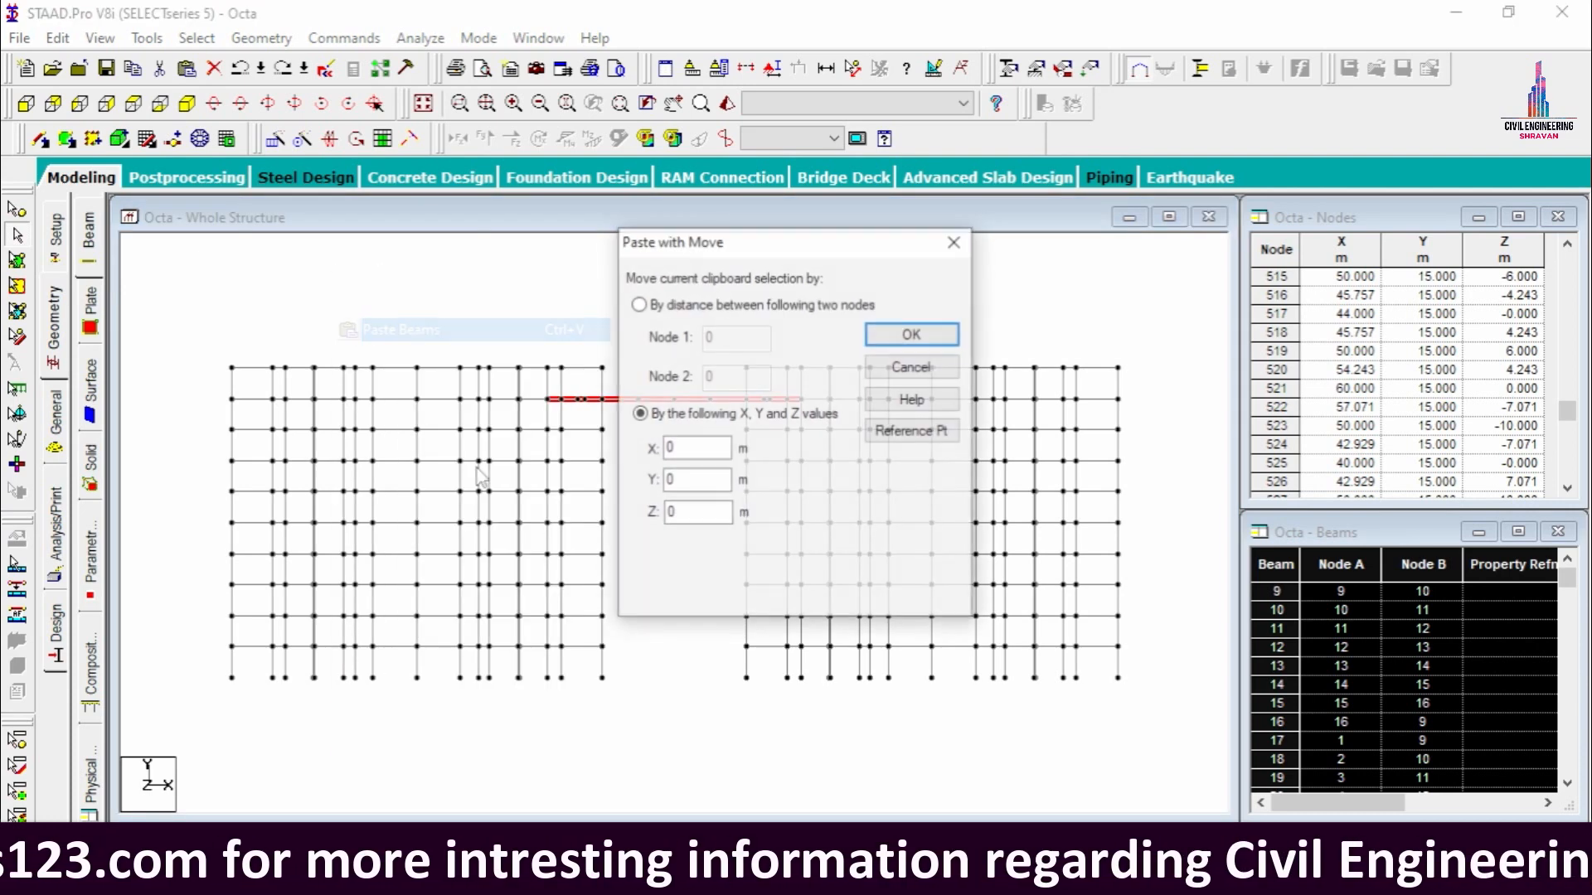
{"action": "double_click", "coordinate": [691, 483]}
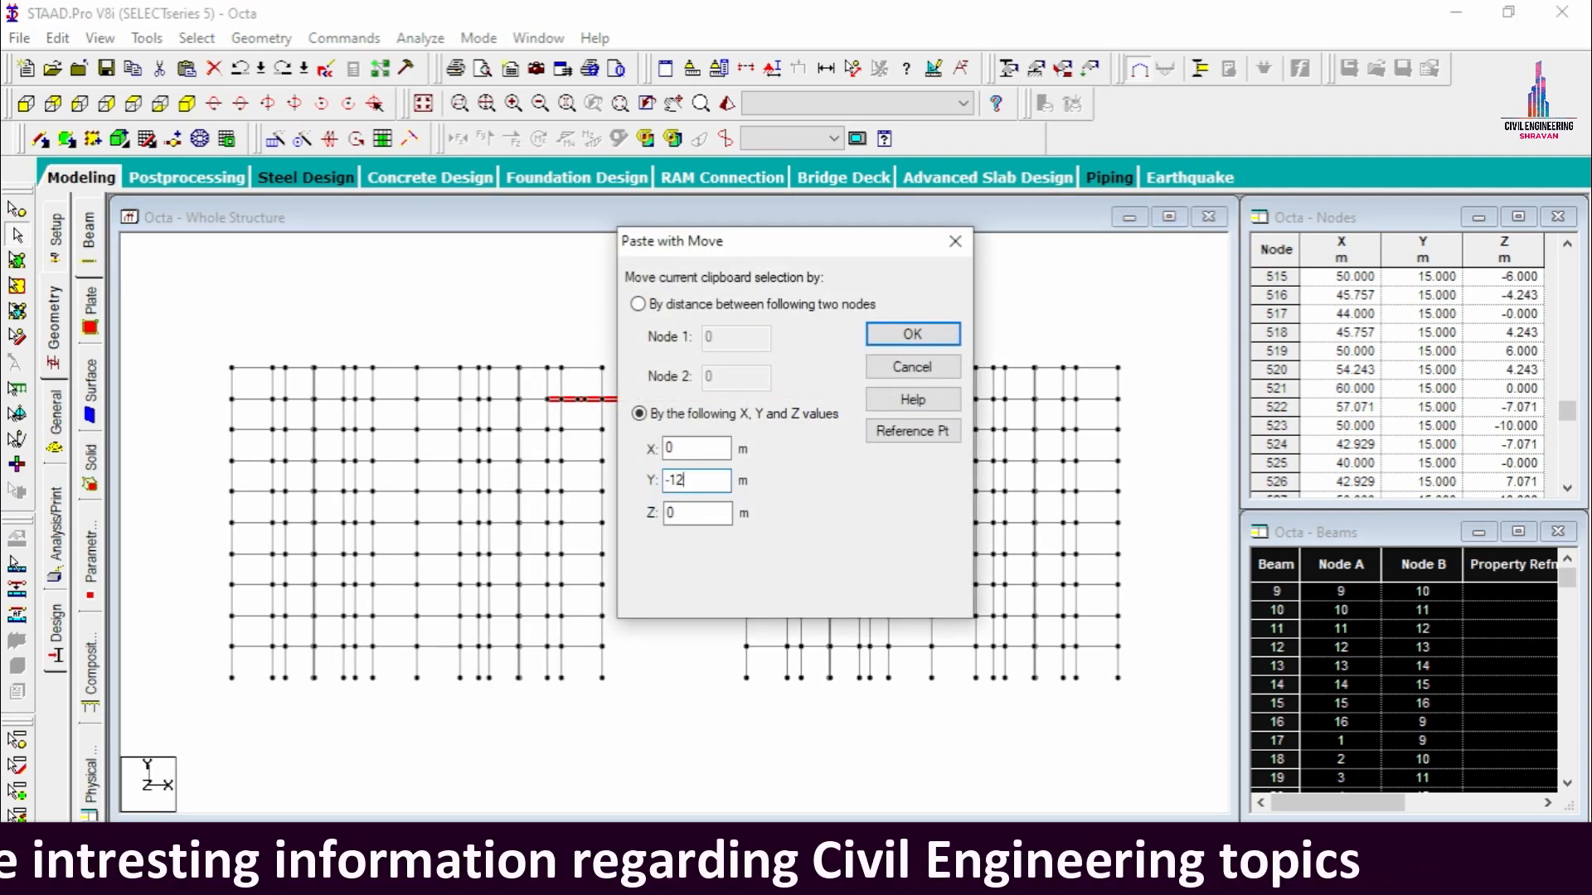
{"action": "key", "text": "Return"}
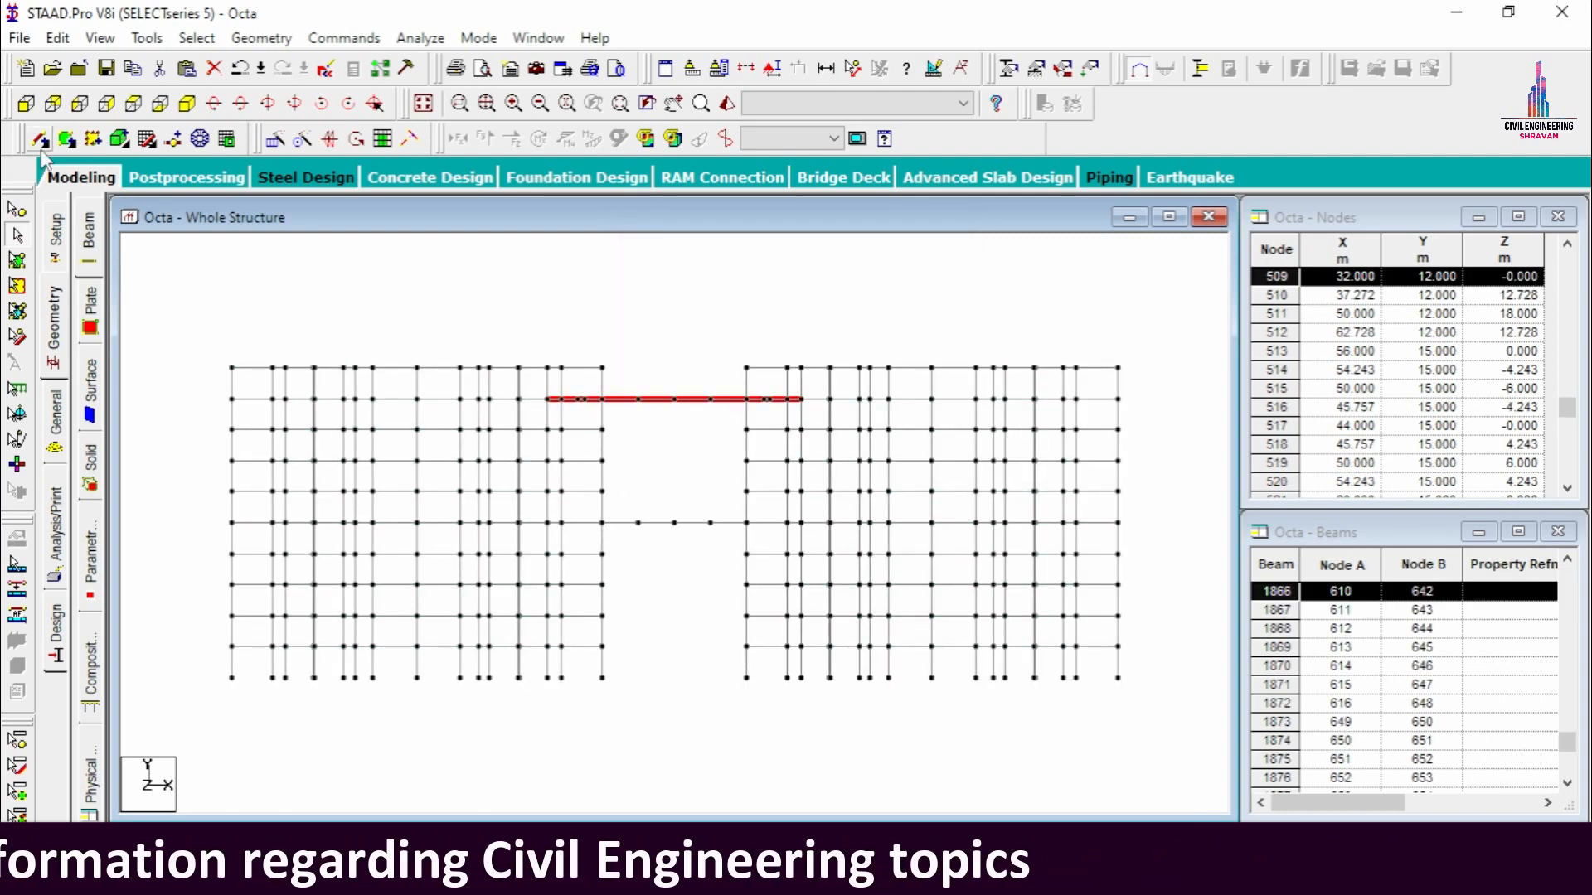
Select the plates of the bridge's central rectangular part between the two towers in plan
{"action": "left_click", "coordinate": [186, 103]}
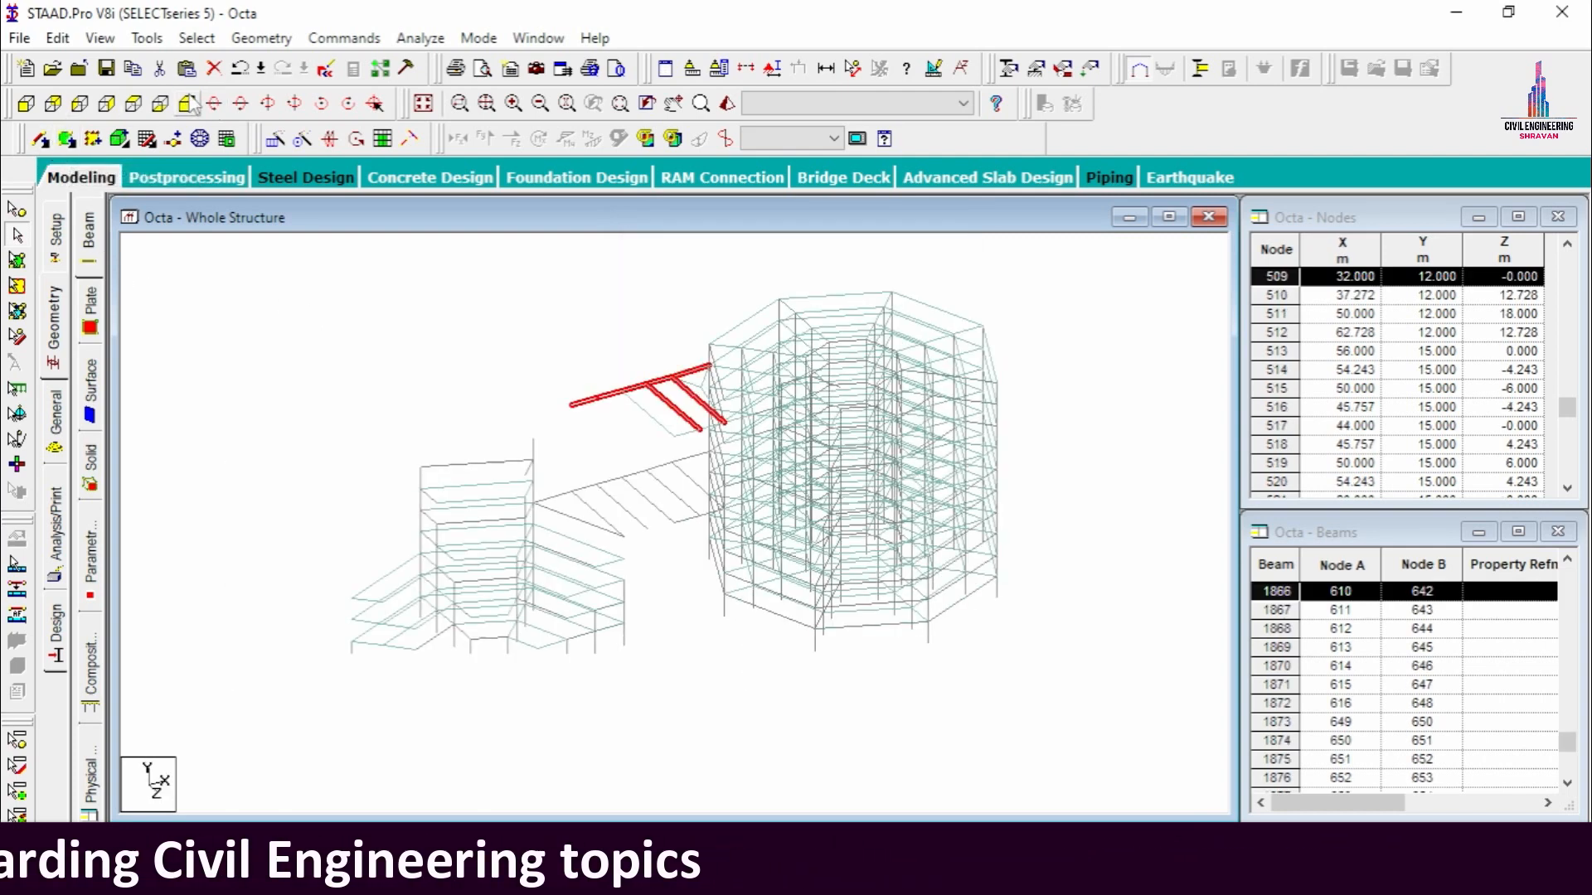
{"action": "left_click", "coordinate": [132, 104]}
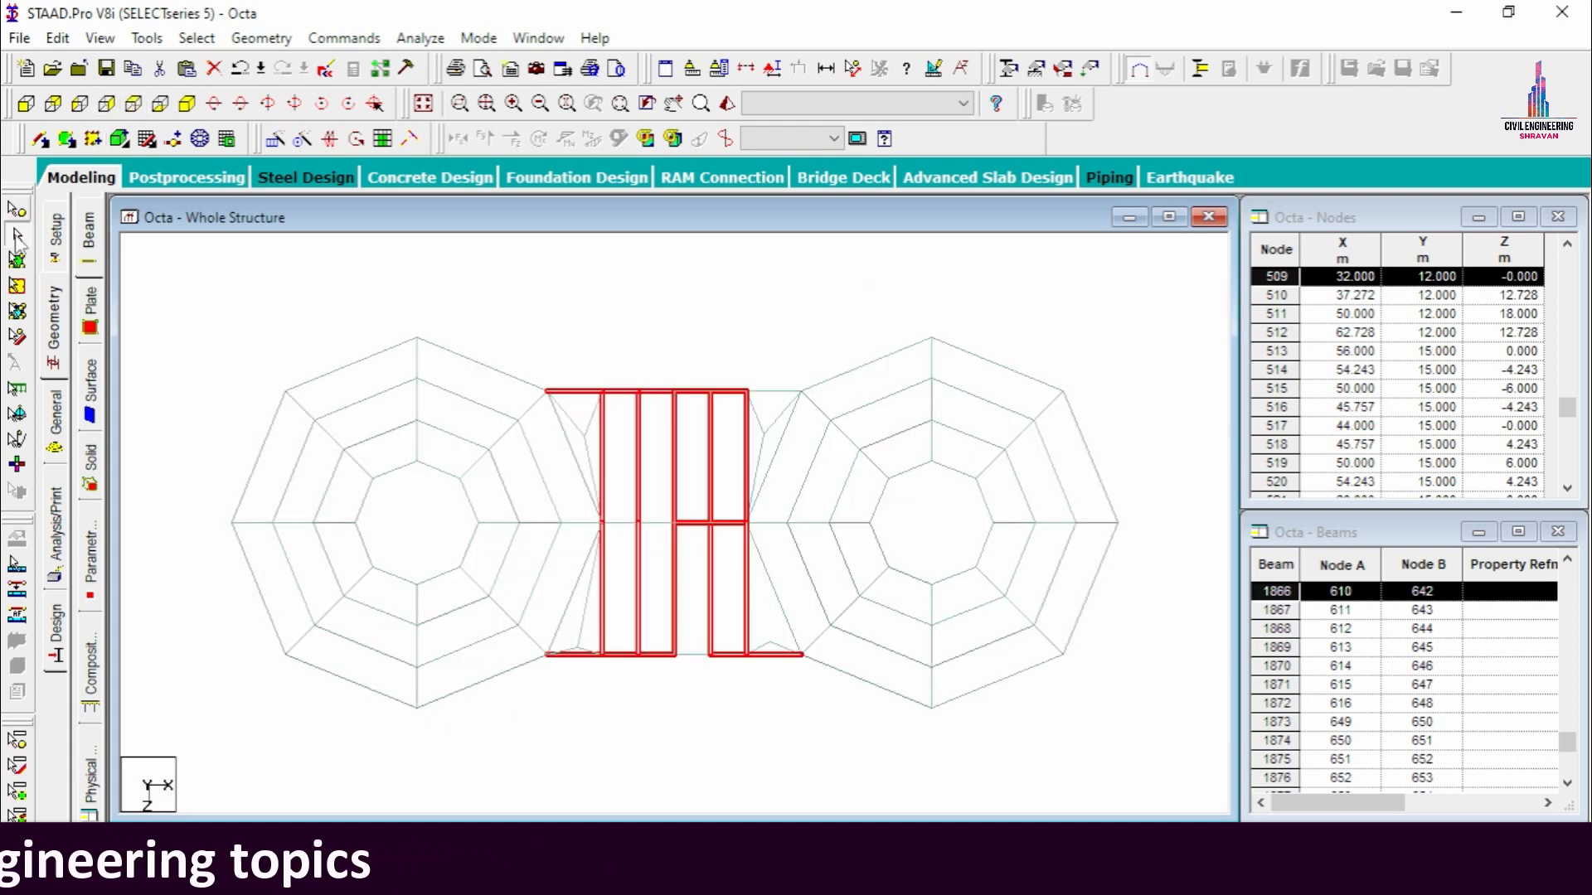
{"action": "left_click", "coordinate": [16, 259]}
{"action": "left_click", "coordinate": [663, 340]}
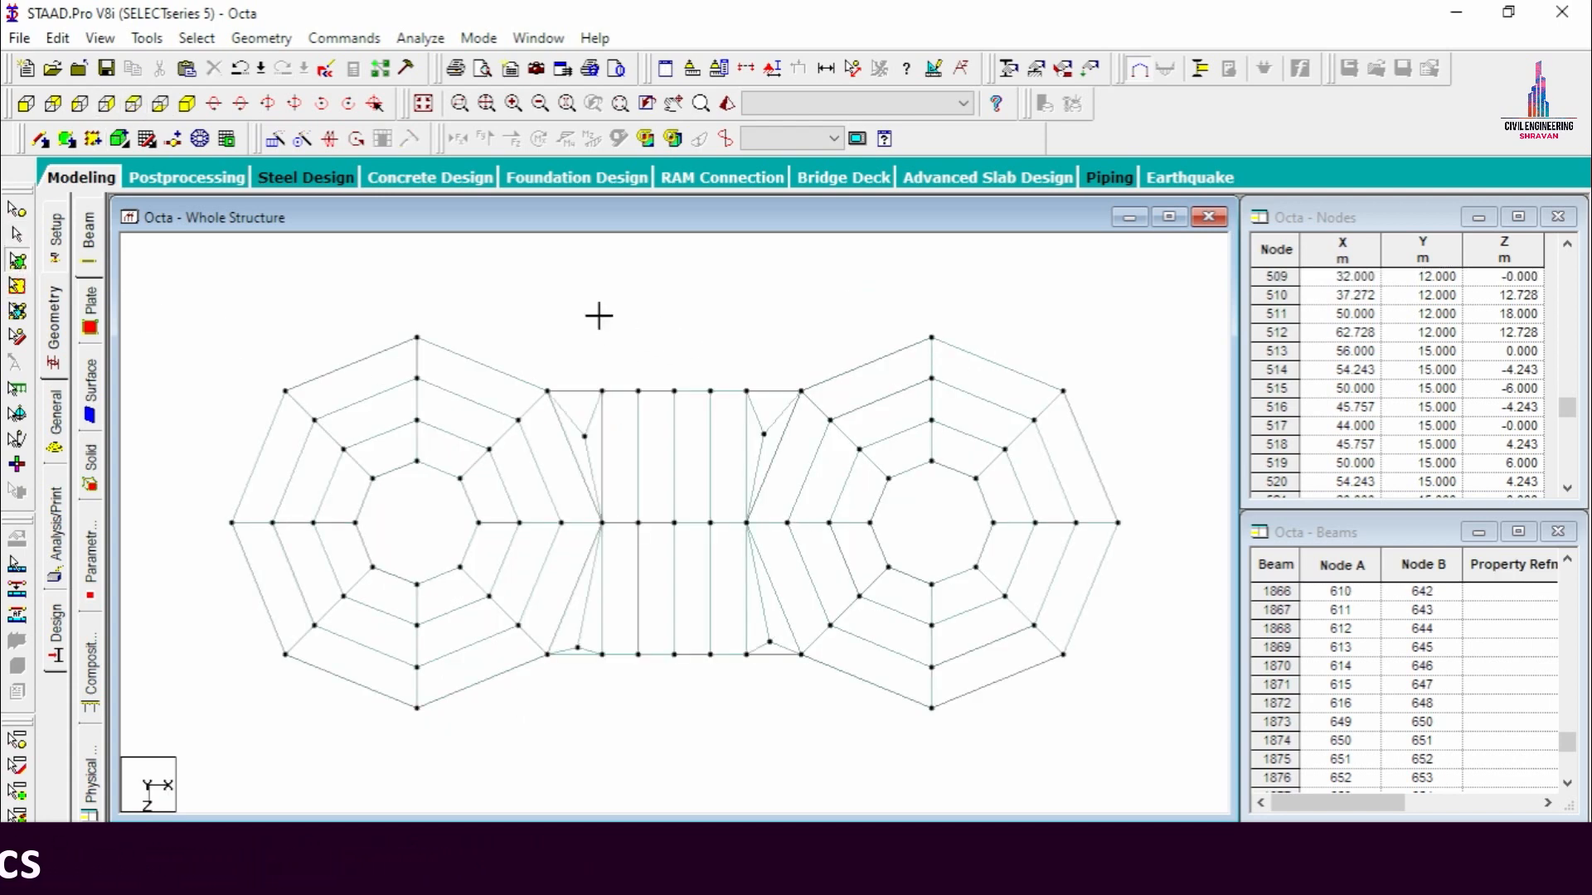
{"action": "left_click_drag", "start_coordinate": [600, 316], "coordinate": [743, 682]}
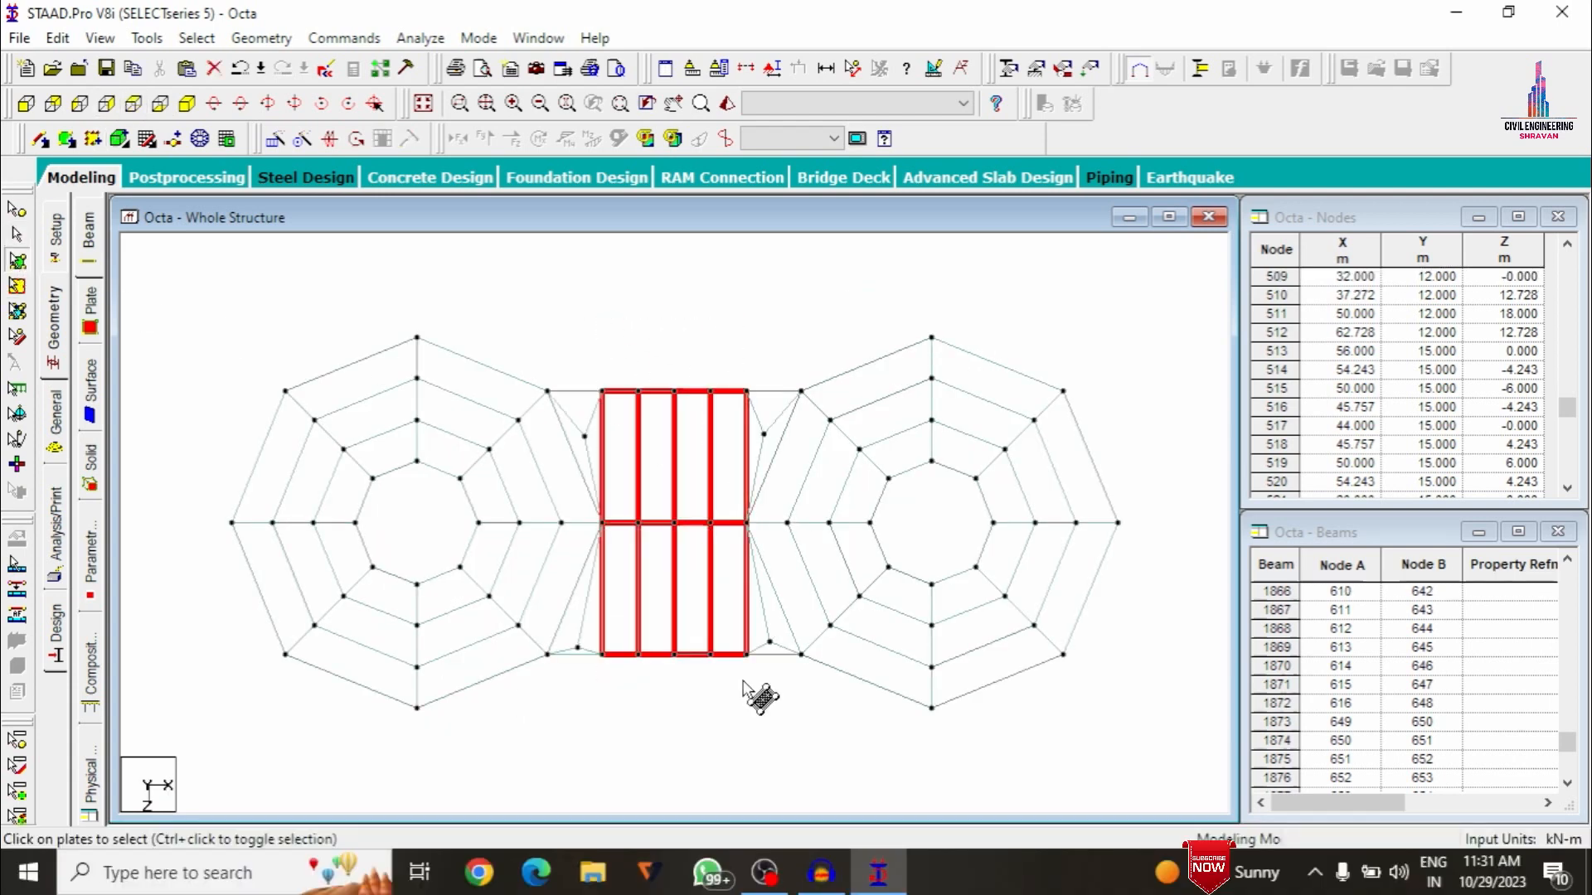
Add the triangular plates at all four bridge corners beside the towers to the plate selection
{"action": "left_click", "coordinate": [585, 411], "text": "ctrl"}
{"action": "left_click", "coordinate": [582, 461], "text": "ctrl"}
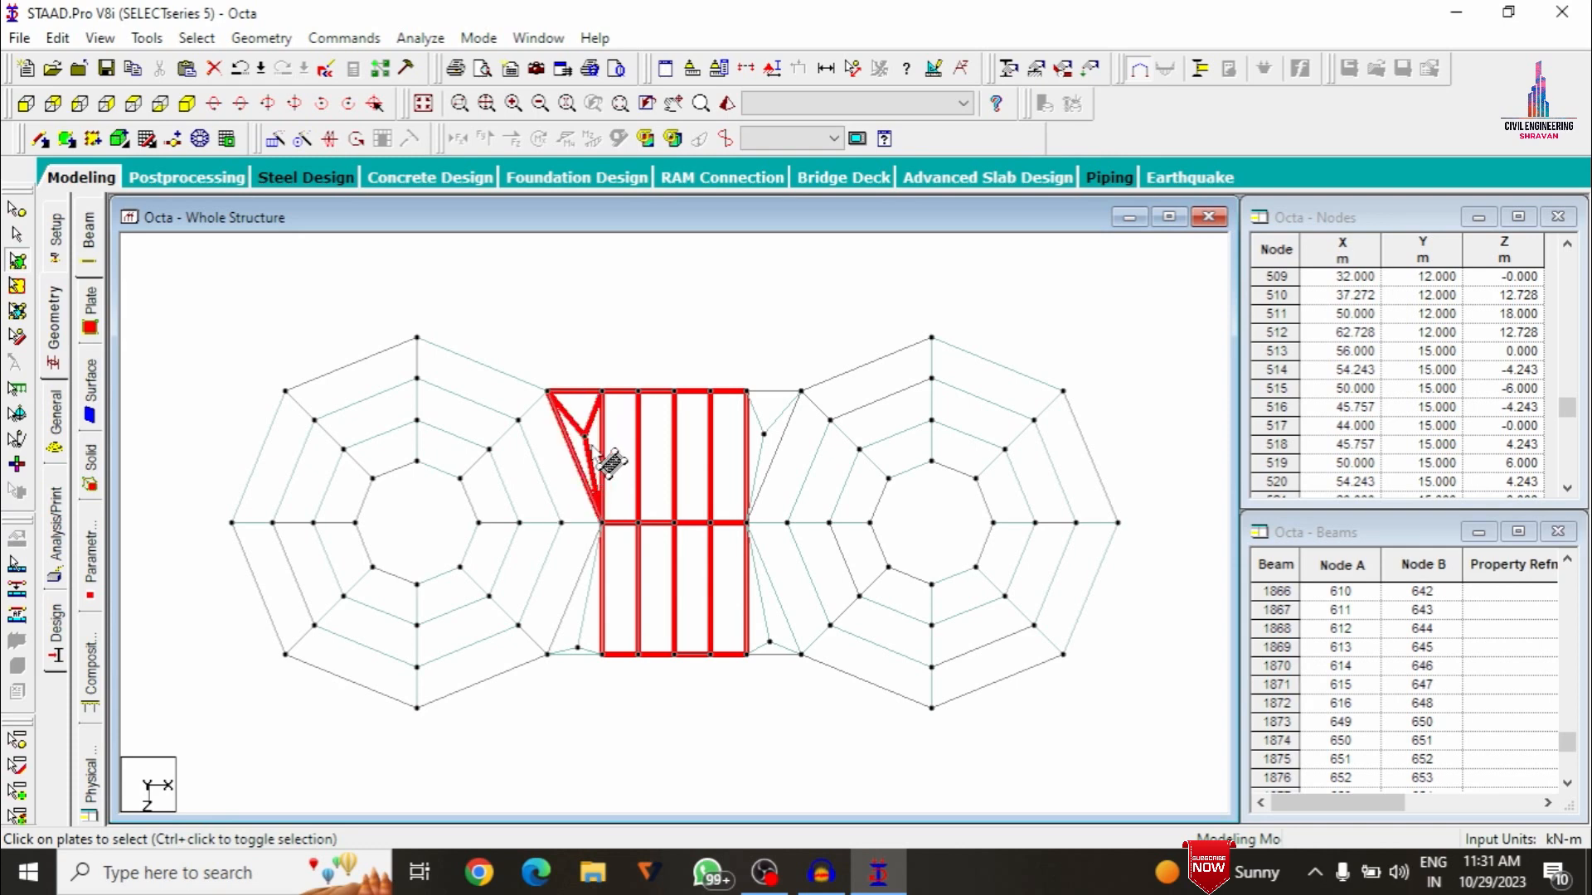
{"action": "left_click", "coordinate": [773, 447], "text": "ctrl"}
{"action": "left_click", "coordinate": [770, 417], "text": "ctrl"}
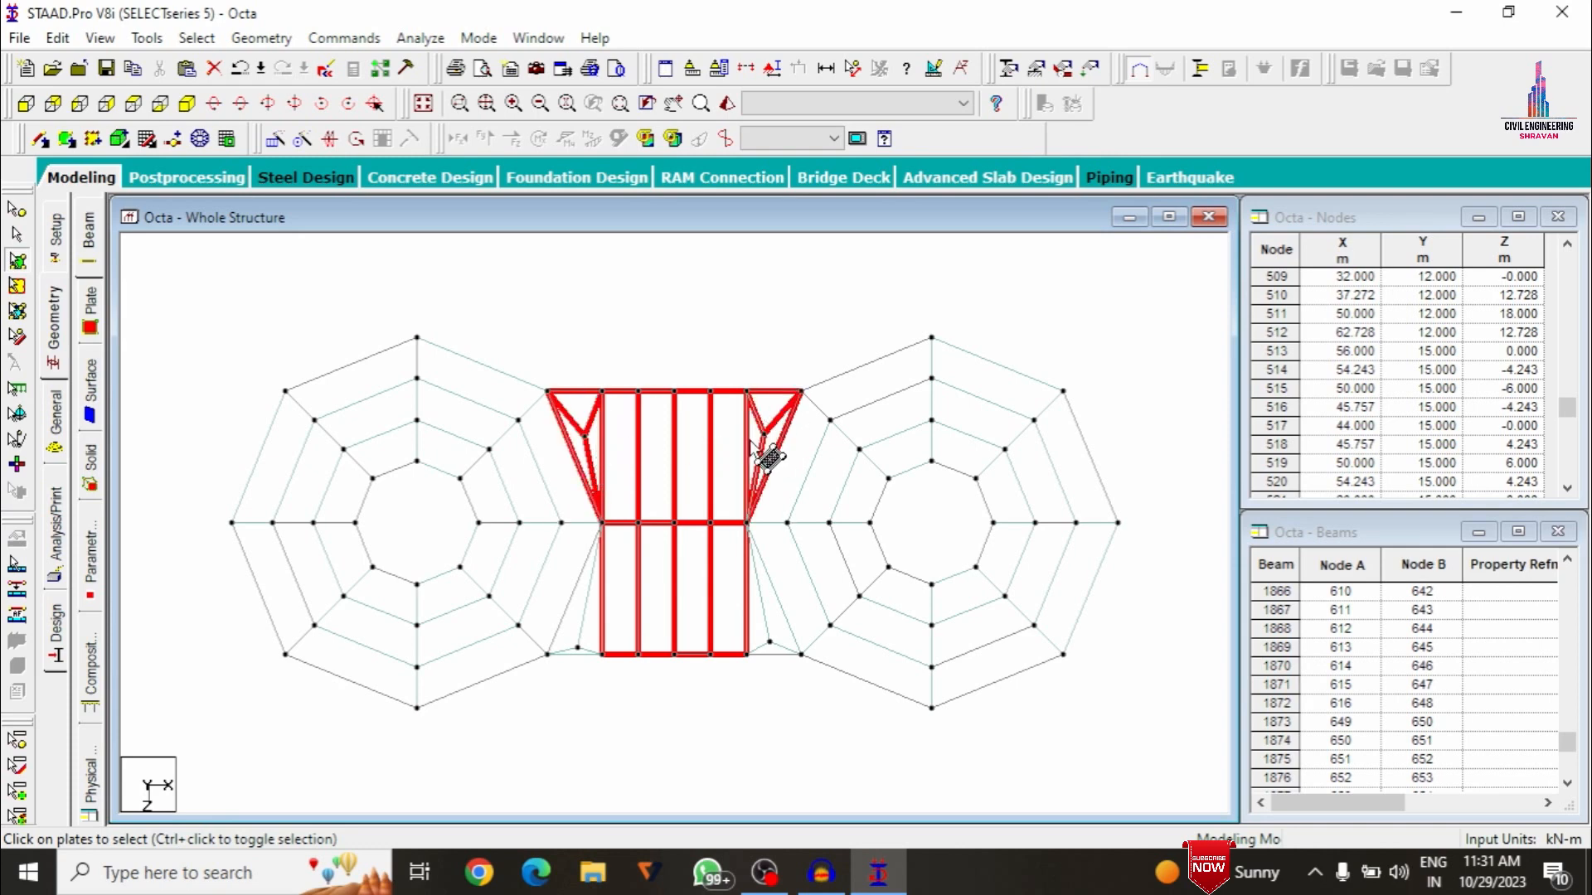
{"action": "left_click", "coordinate": [597, 449], "text": "ctrl"}
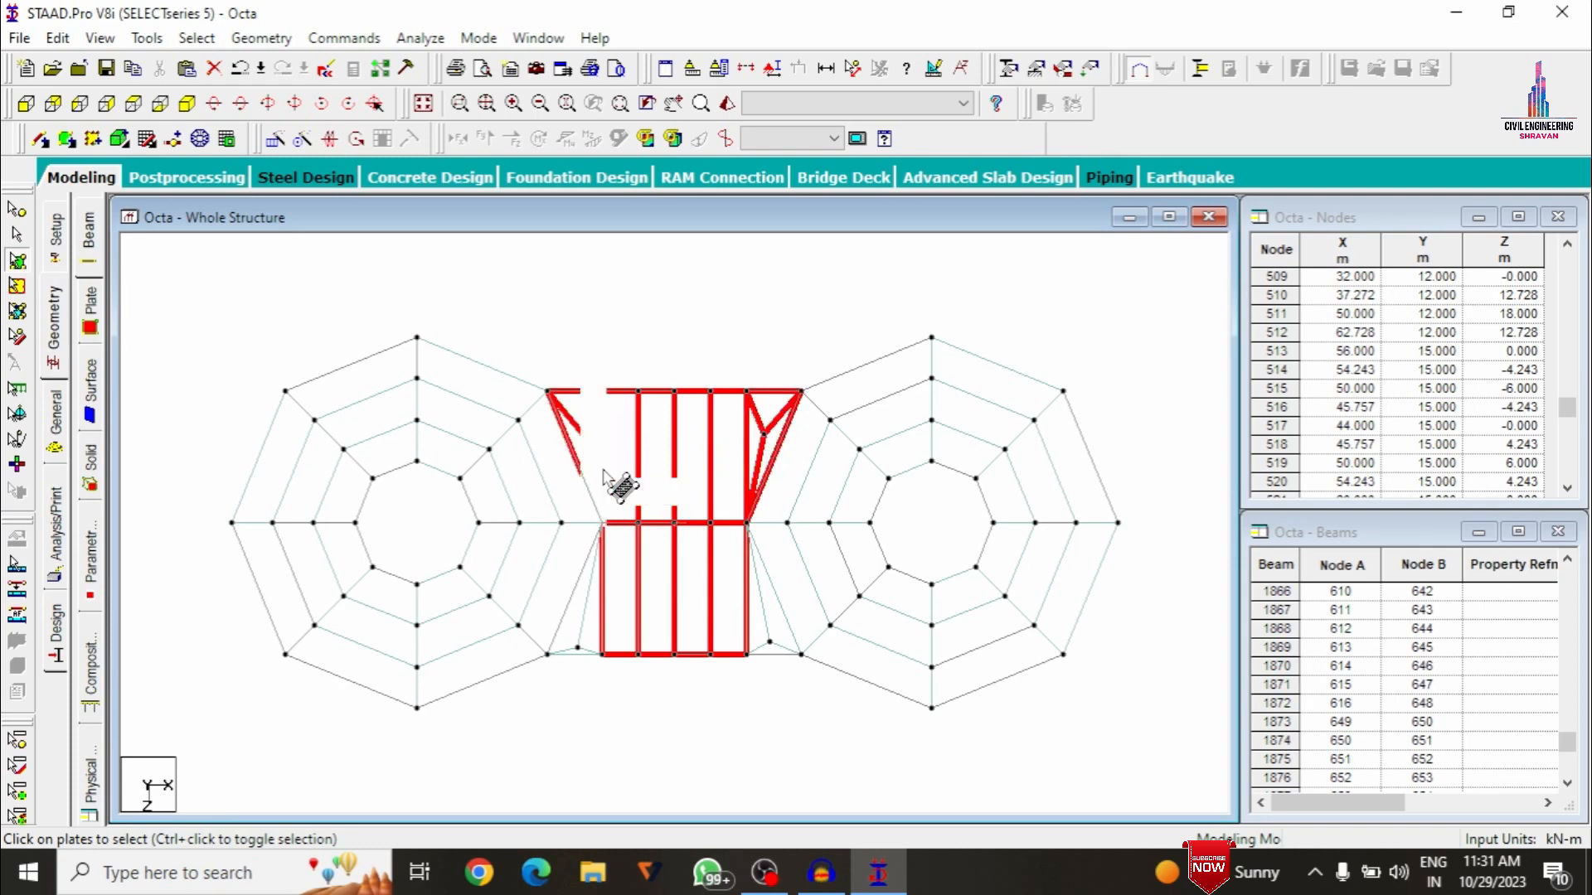
{"action": "left_click", "coordinate": [591, 637], "text": "ctrl"}
{"action": "left_click", "coordinate": [576, 640], "text": "ctrl"}
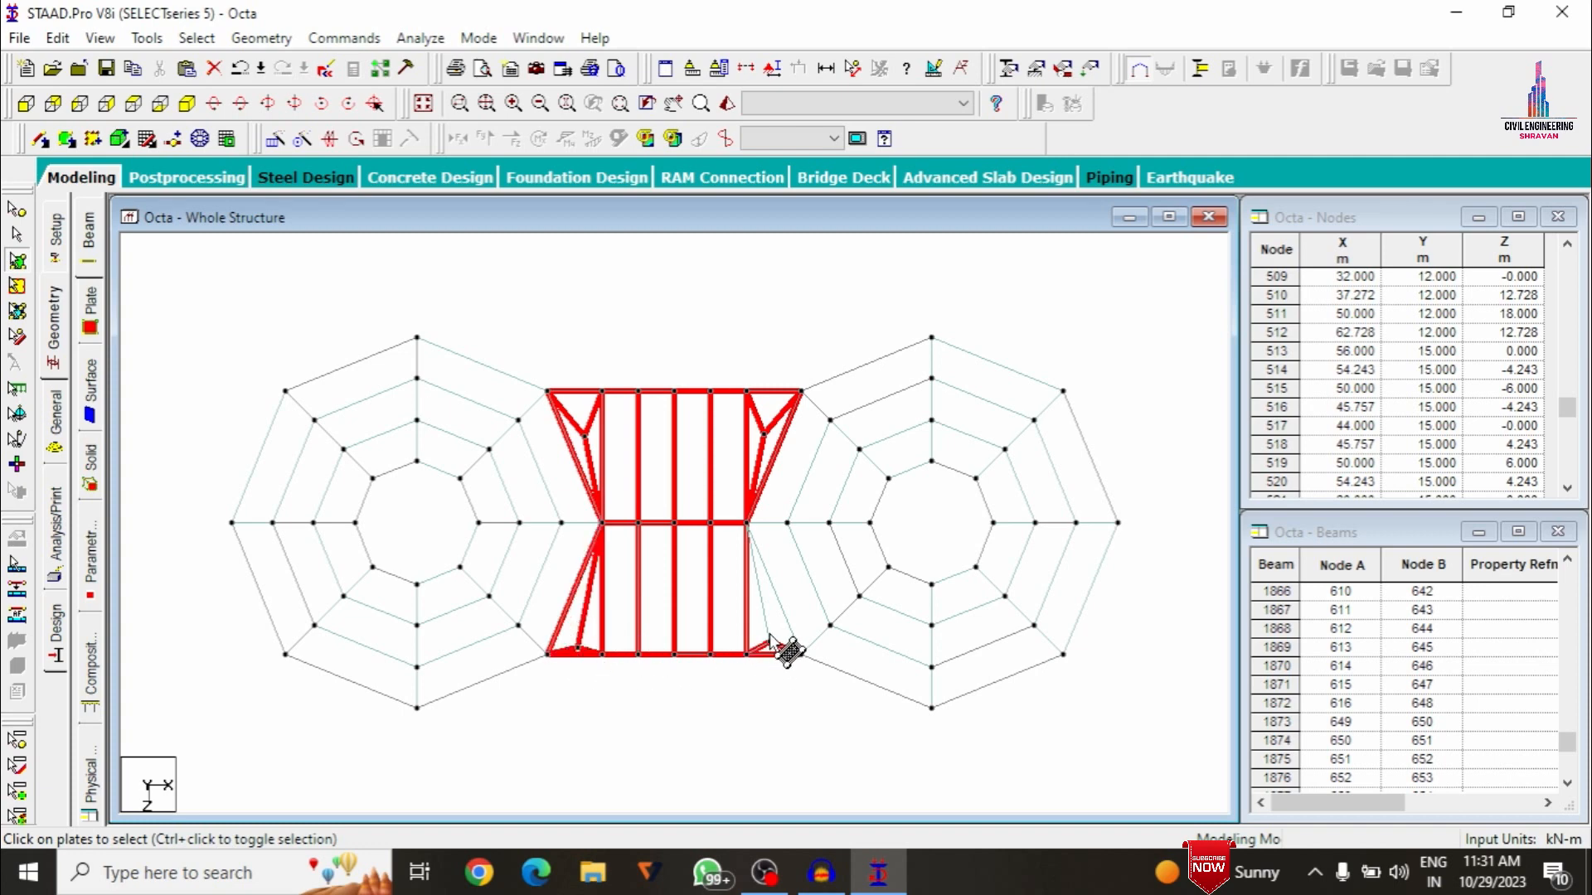
{"action": "left_click", "coordinate": [785, 639], "text": "ctrl"}
{"action": "left_click", "coordinate": [779, 650], "text": "ctrl"}
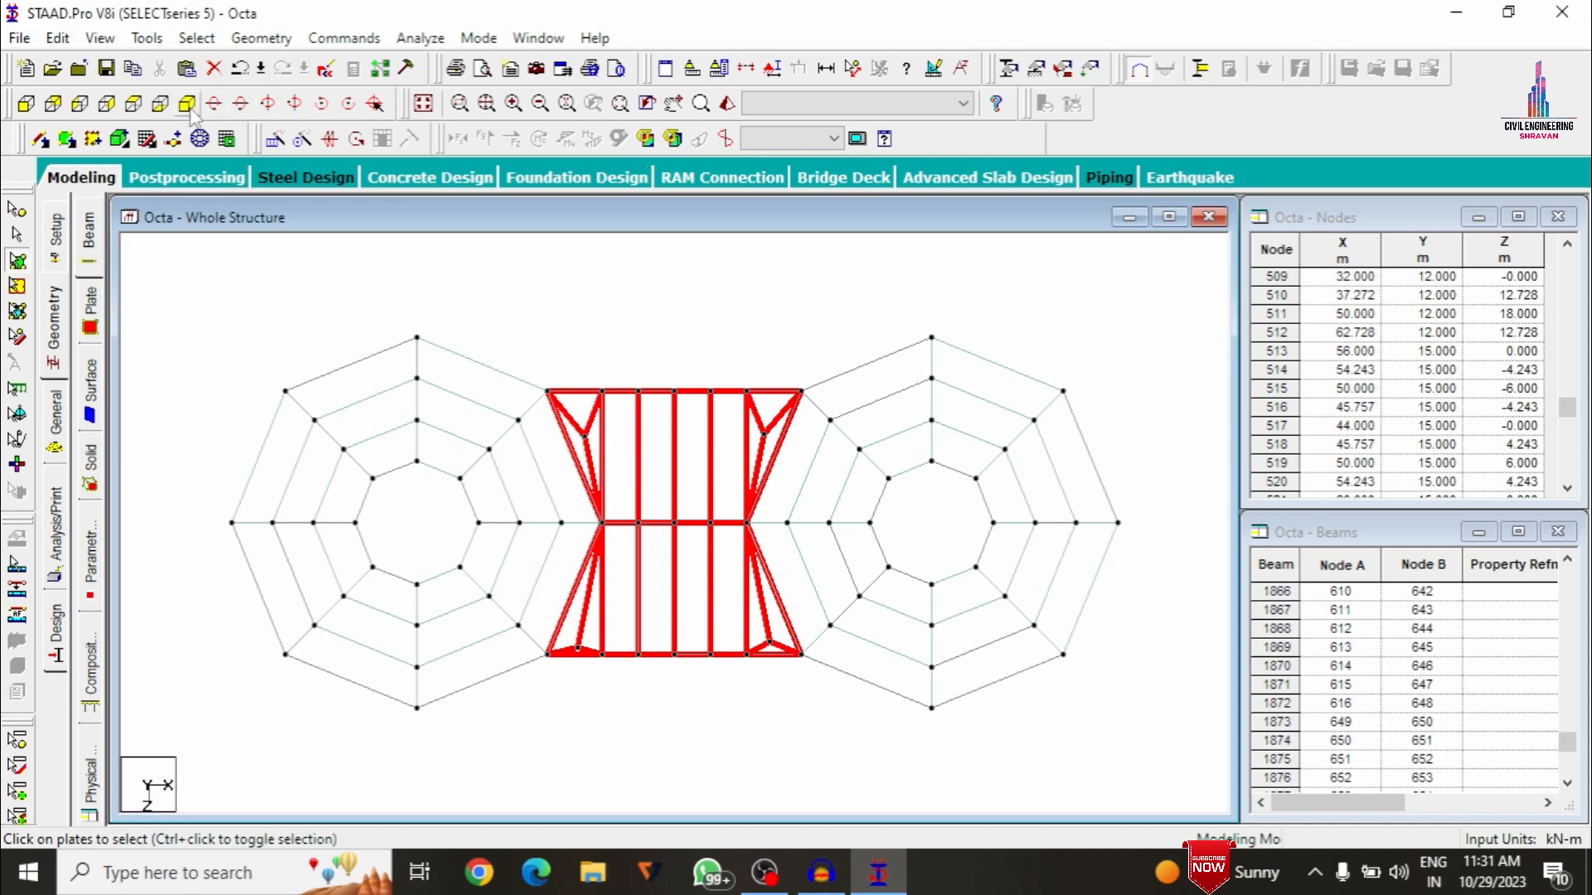
Copy the selected bridge plates and paste them at the lower bridge level with a Y offset of -12 m
{"action": "left_click", "coordinate": [187, 105]}
{"action": "right_click", "coordinate": [504, 275]}
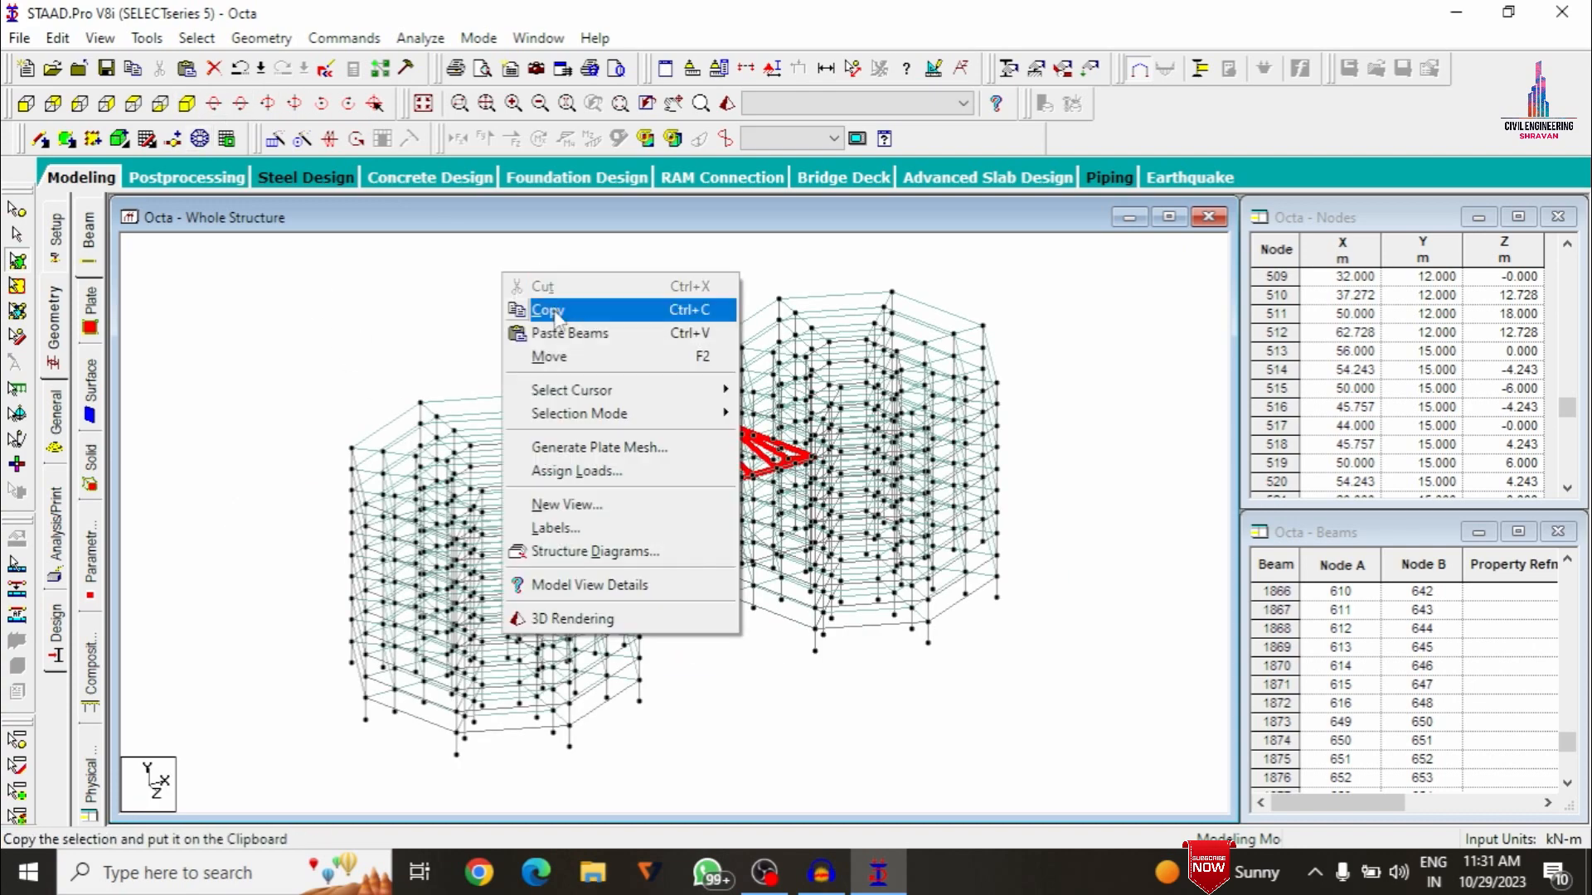
{"action": "left_click", "coordinate": [547, 310]}
{"action": "right_click", "coordinate": [544, 307]}
{"action": "left_click", "coordinate": [580, 368]}
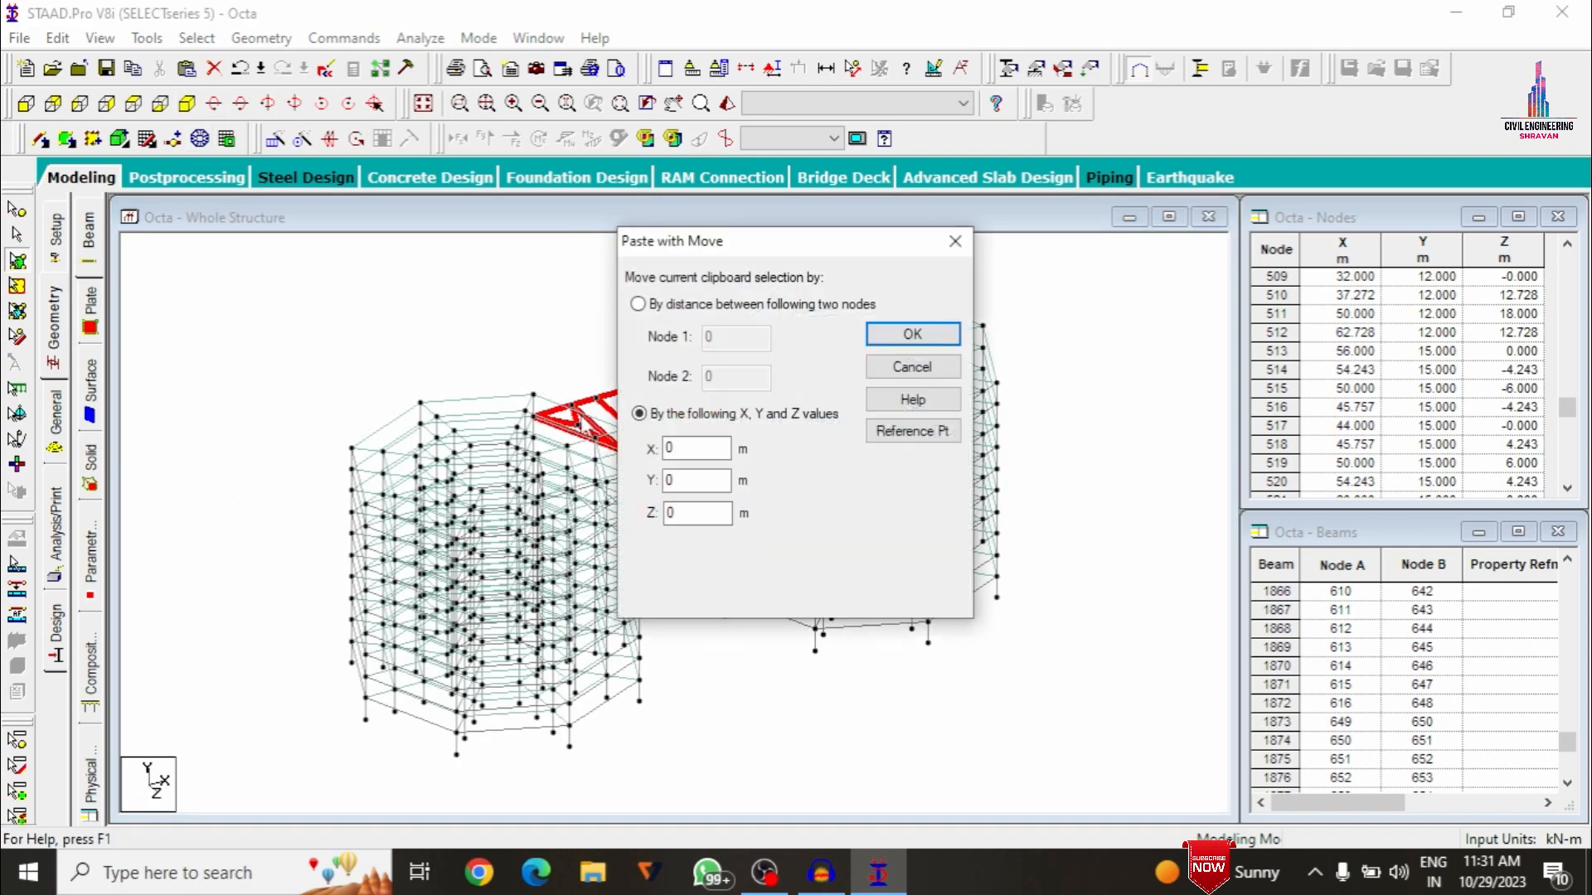
{"action": "double_click", "coordinate": [685, 480]}
{"action": "type", "text": "-12"}
{"action": "key", "text": "Return"}
{"action": "left_click", "coordinate": [1043, 471]}
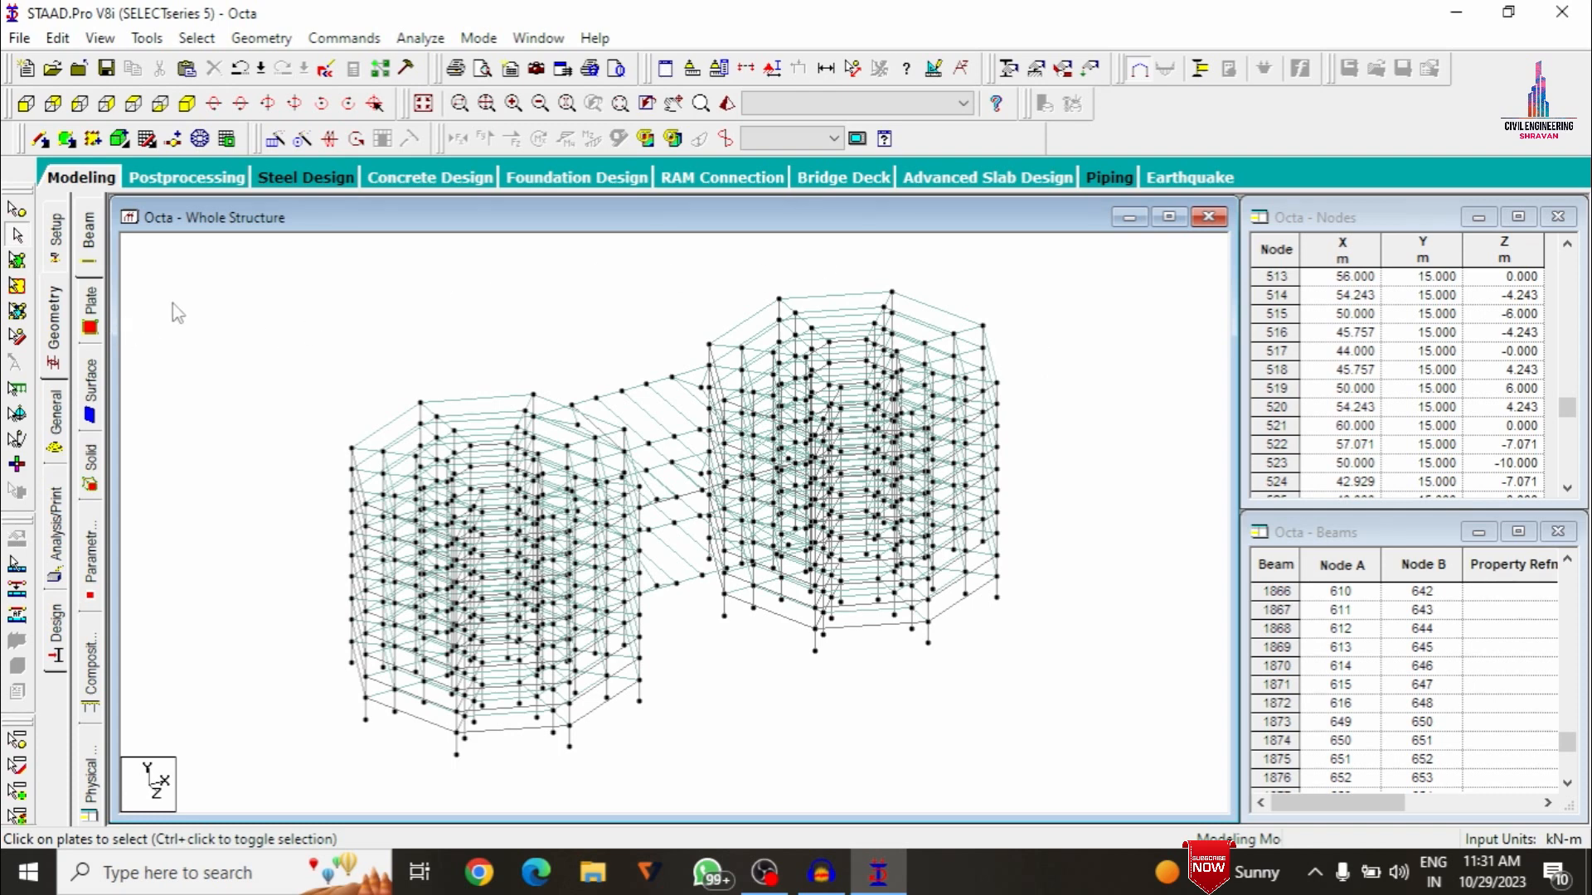
Define a rectangular concrete section with YD 0.5 m and ZD 0.5 m
{"action": "left_click", "coordinate": [66, 427]}
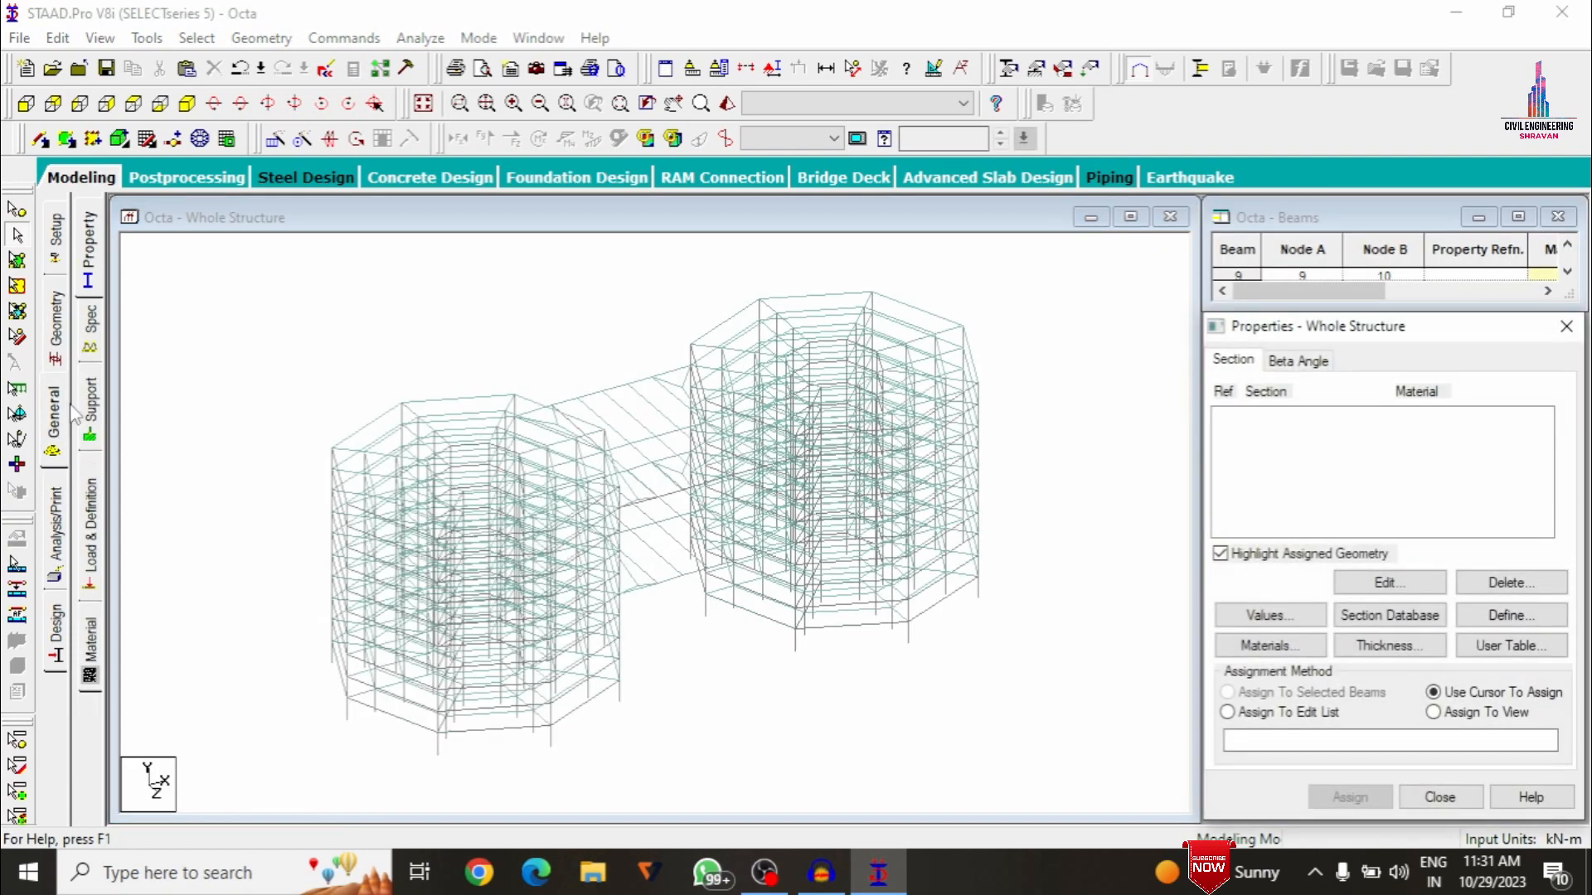
{"action": "left_click", "coordinate": [1511, 615]}
{"action": "left_click", "coordinate": [478, 251]}
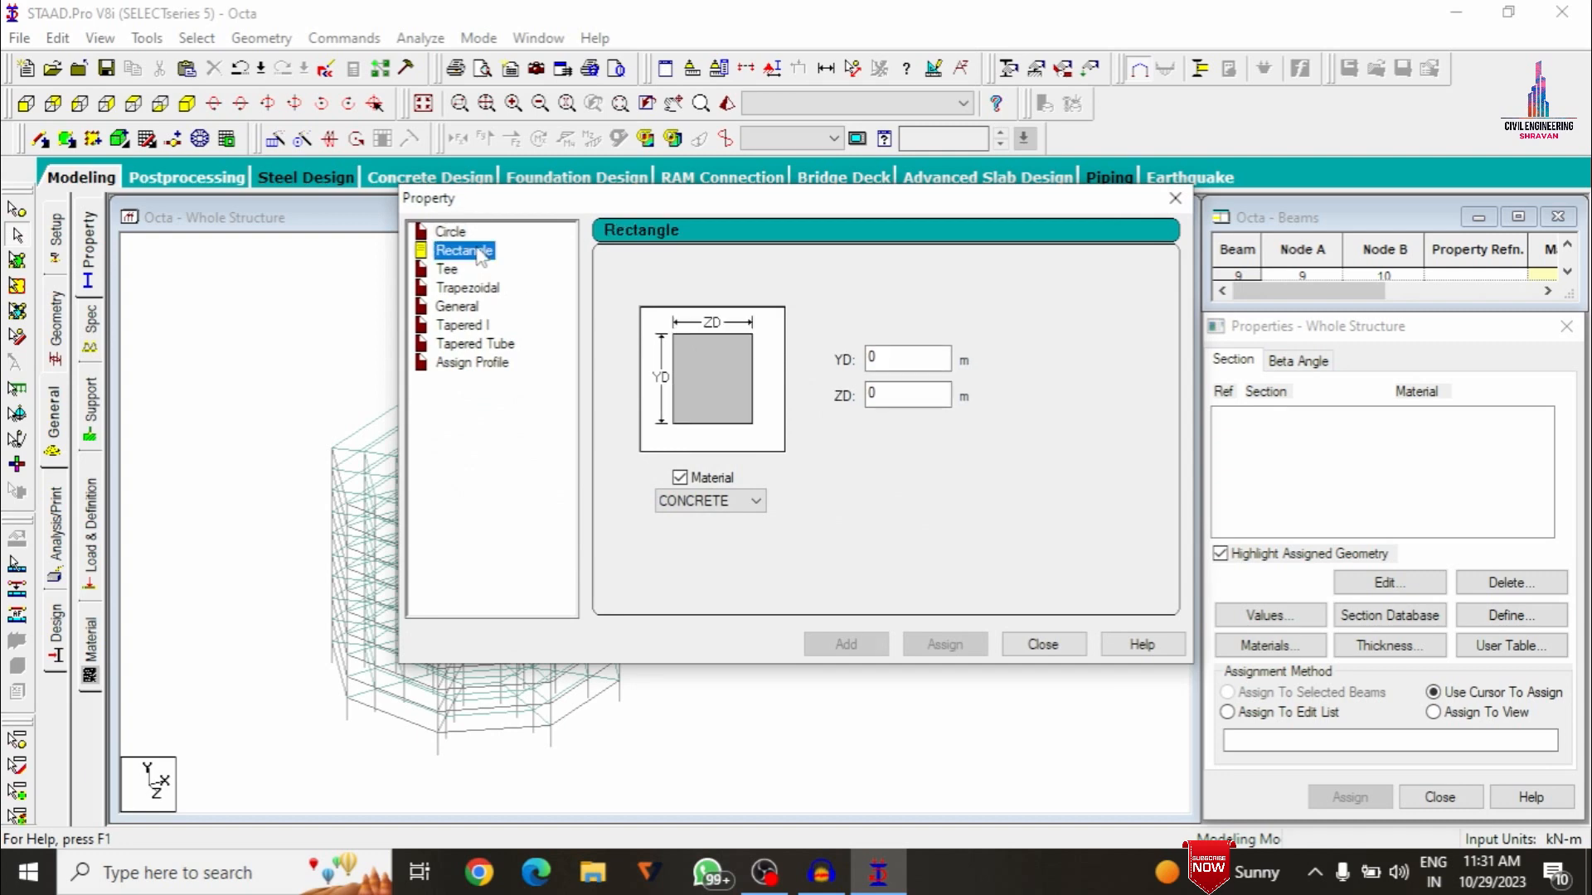
{"action": "left_click", "coordinate": [900, 355]}
{"action": "type", "text": ".6"}
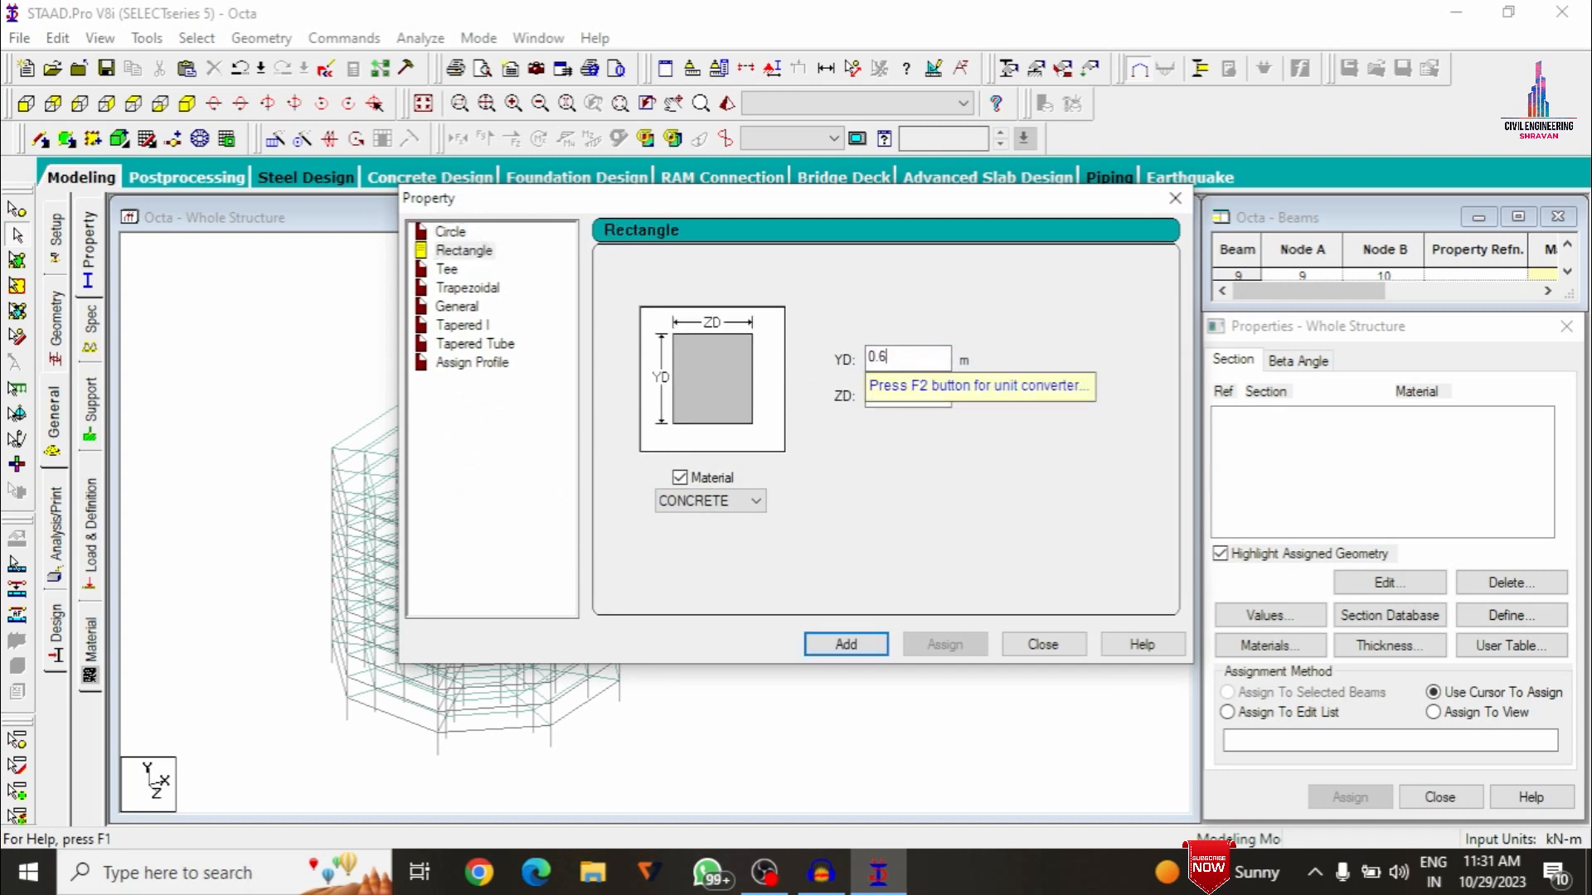
{"action": "key", "text": "Tab"}
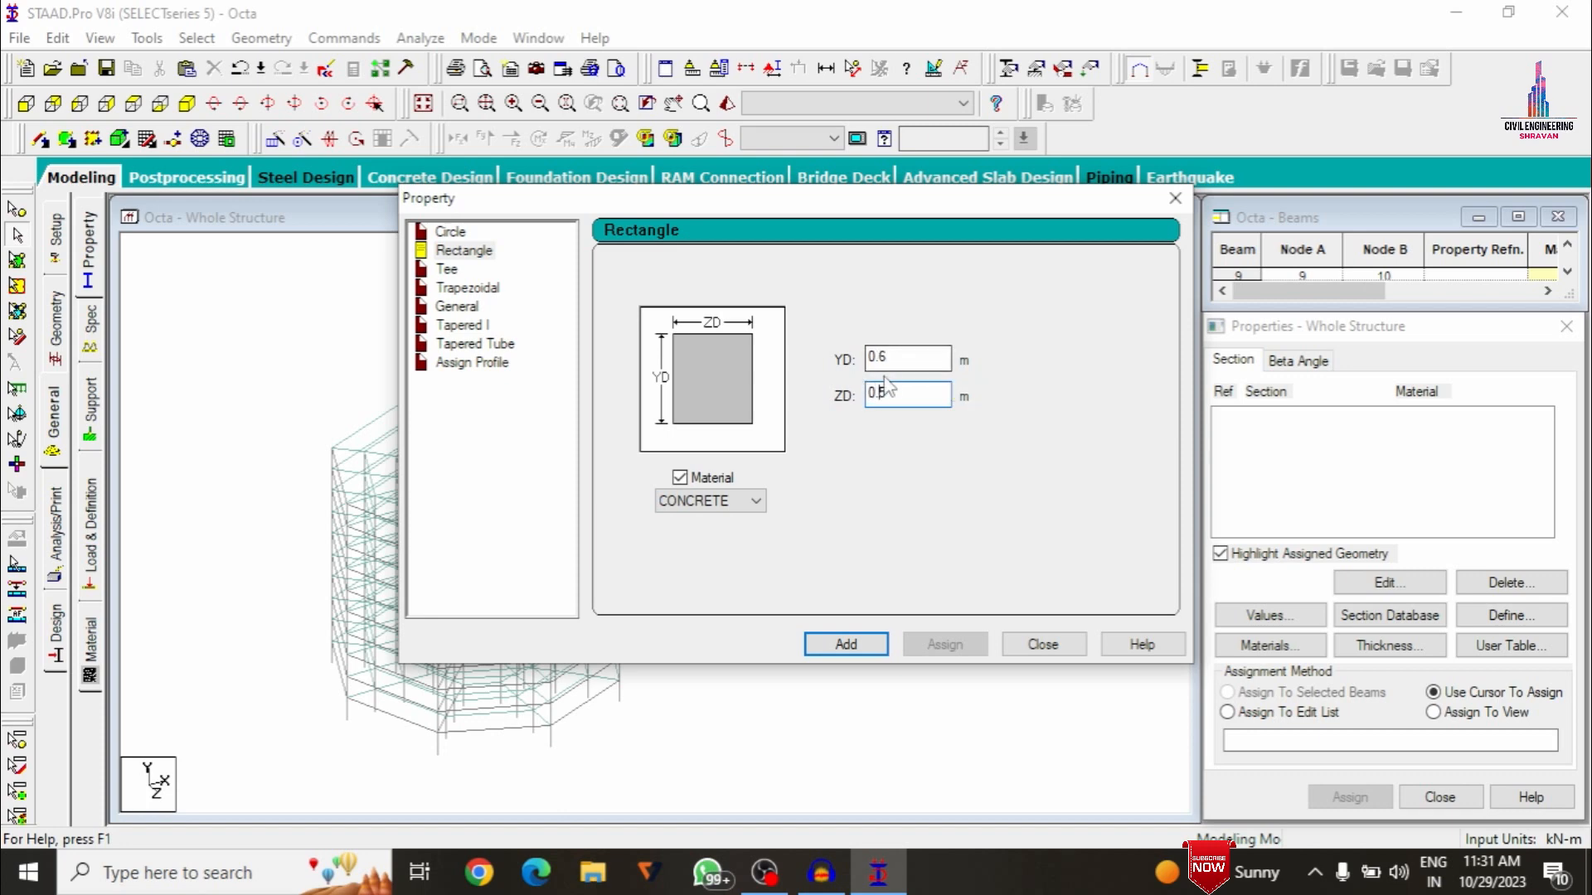
{"action": "type", "text": "5"}
{"action": "key", "text": "Return"}
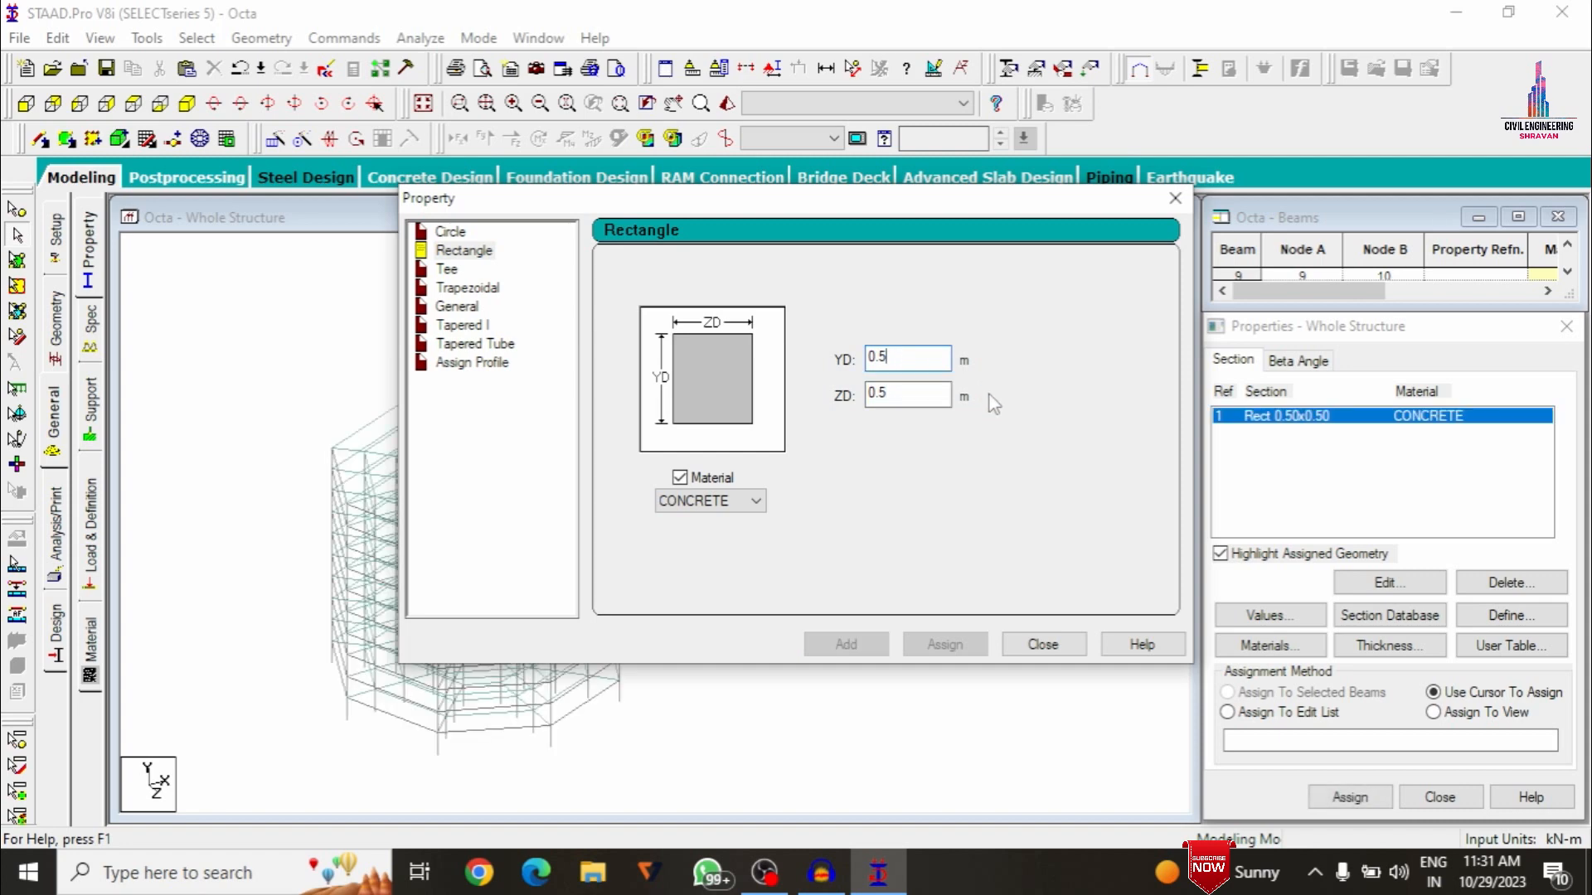
Add a second rectangular concrete section with YD 0.5 m and ZD 0.4 m
{"action": "left_click", "coordinate": [901, 395]}
{"action": "type", "text": "4"}
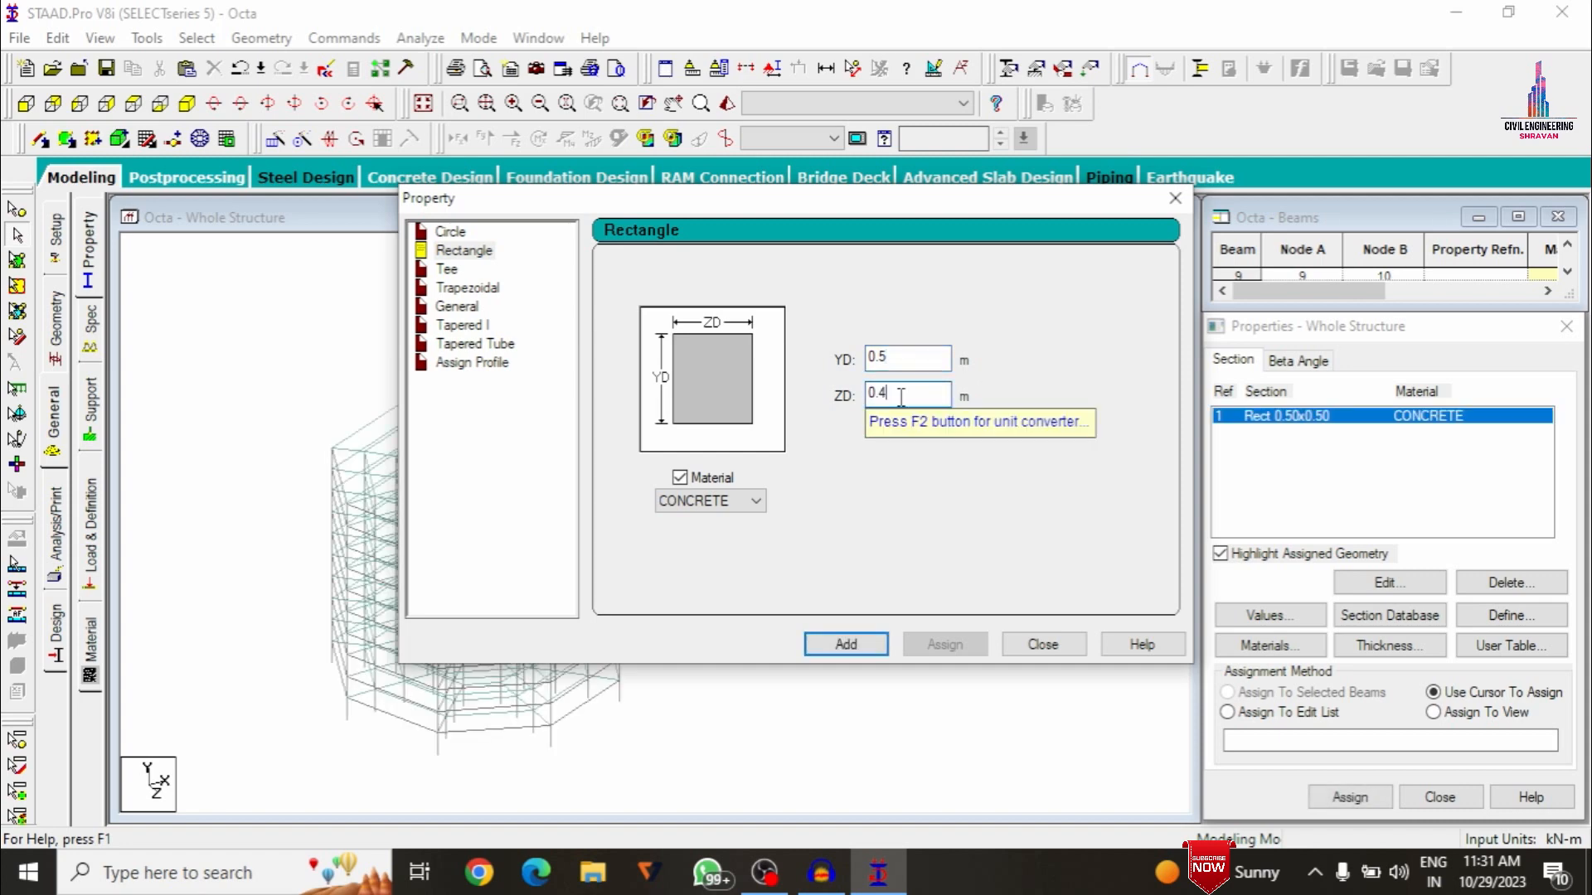
{"action": "key", "text": "Return"}
{"action": "left_click", "coordinate": [1043, 644]}
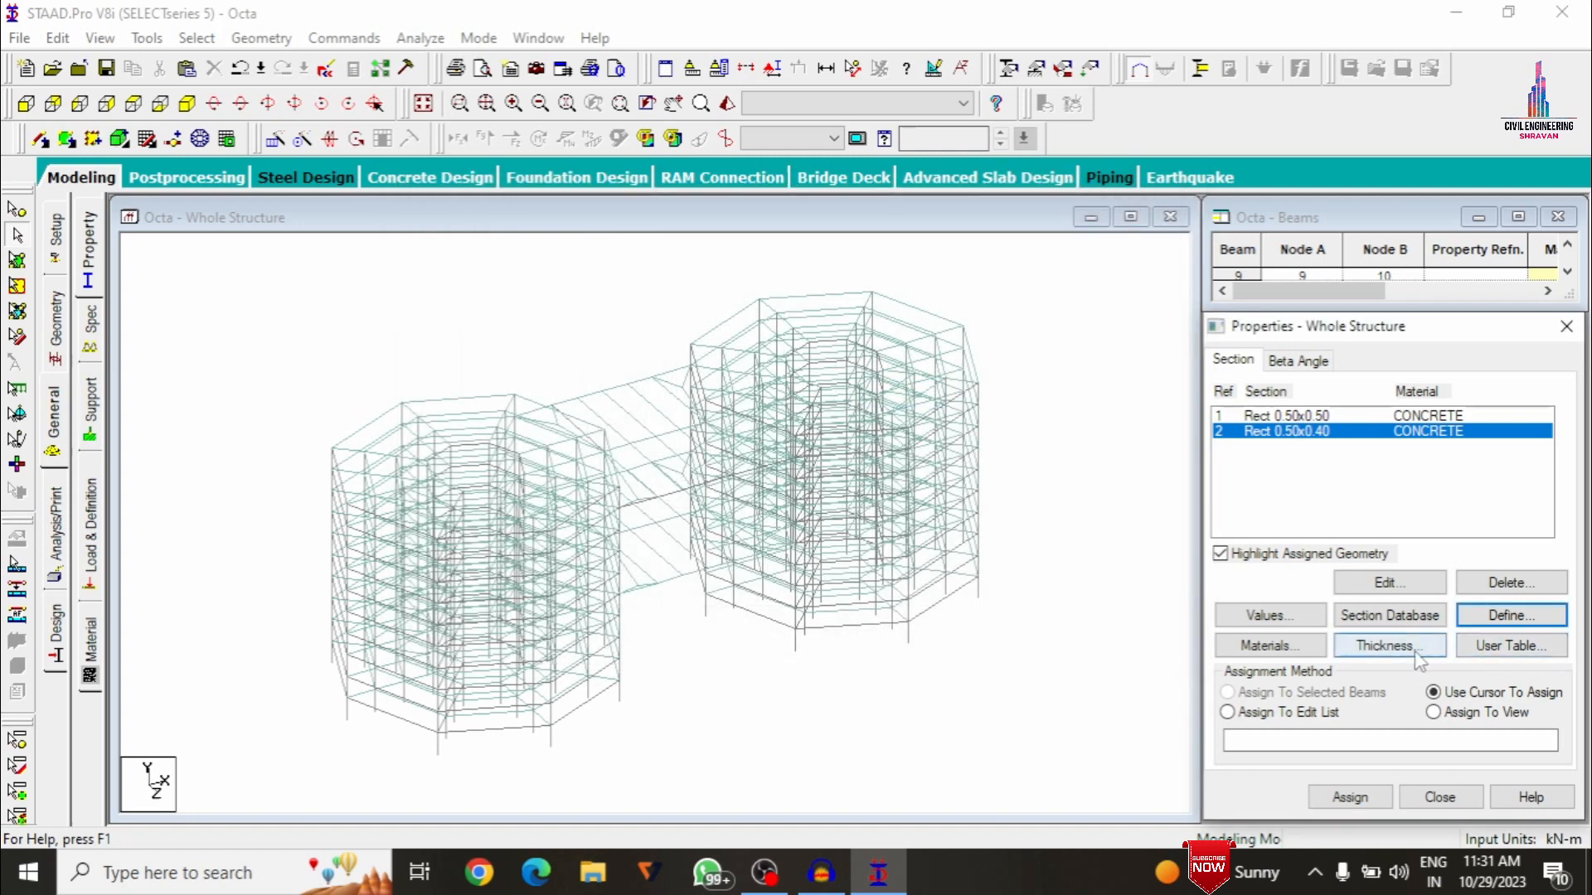
Define a concrete plate element thickness of 0.15 m at all four nodes
{"action": "left_click", "coordinate": [1389, 645]}
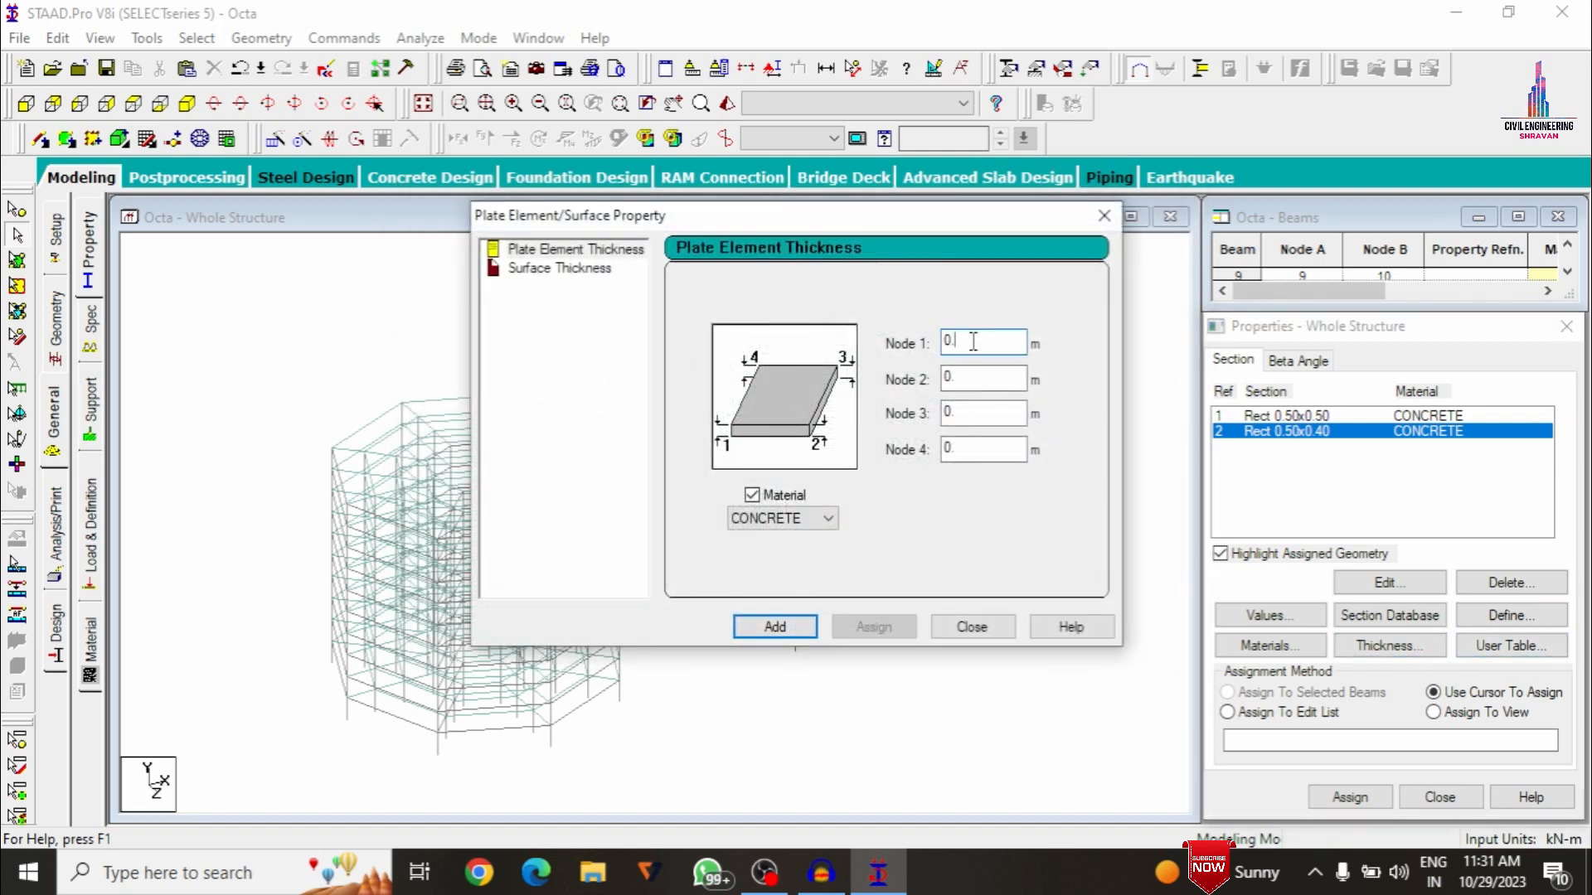
{"action": "type", "text": "5"}
{"action": "key", "text": "Return"}
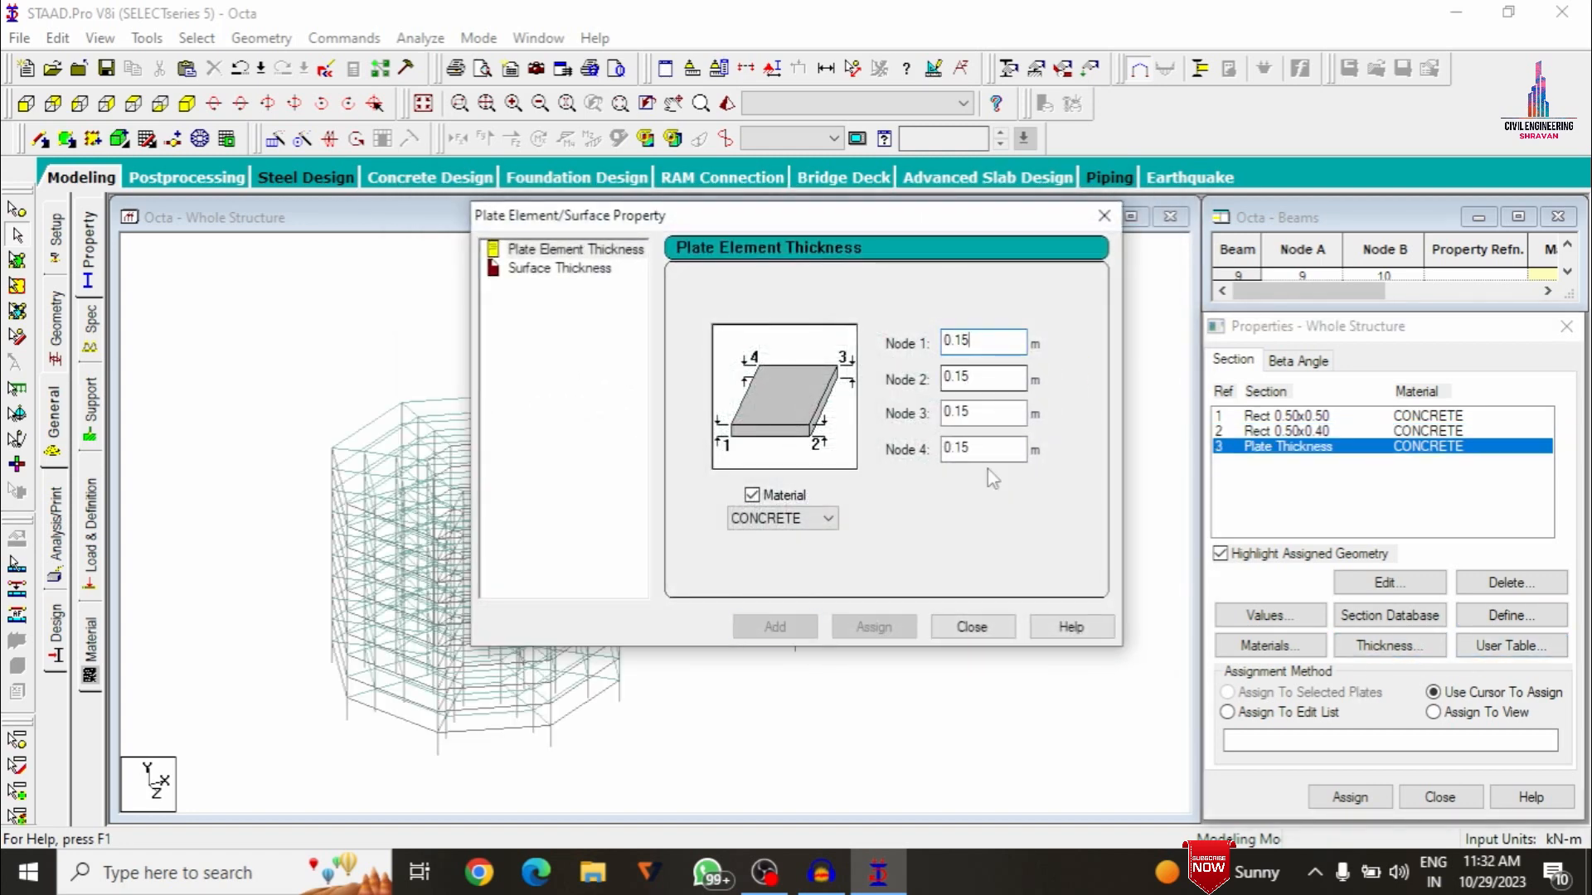
{"action": "left_click", "coordinate": [969, 628]}
Assign the Rect 0.50x0.50 section to all columns by selecting the beams parallel to Y
{"action": "left_click", "coordinate": [1269, 416]}
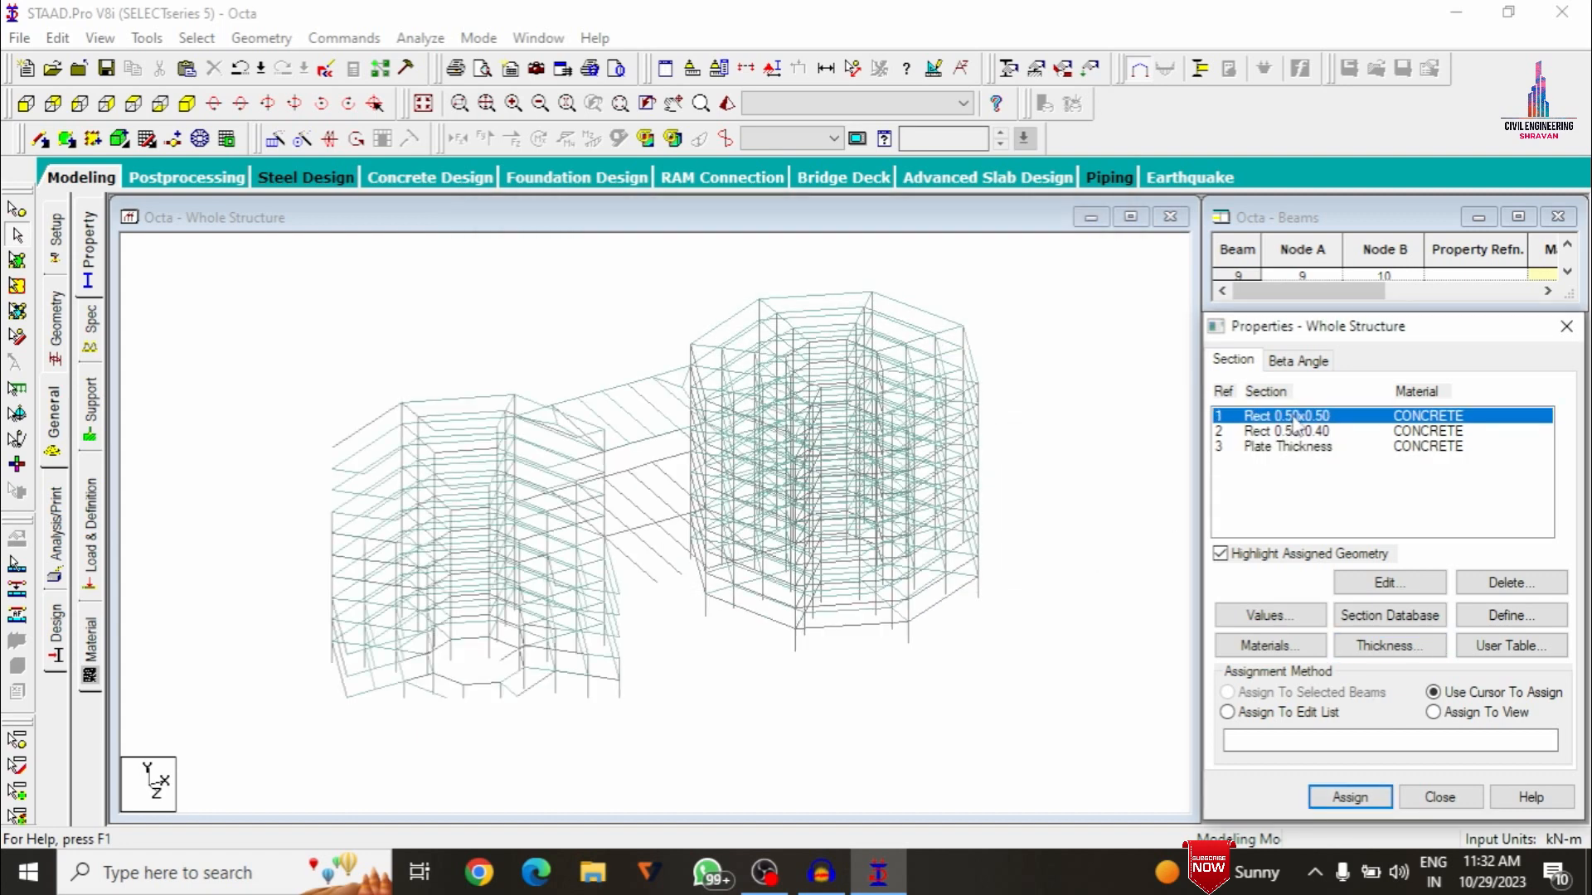
{"action": "left_click", "coordinate": [196, 37]}
{"action": "mouse_move", "coordinate": [277, 455]}
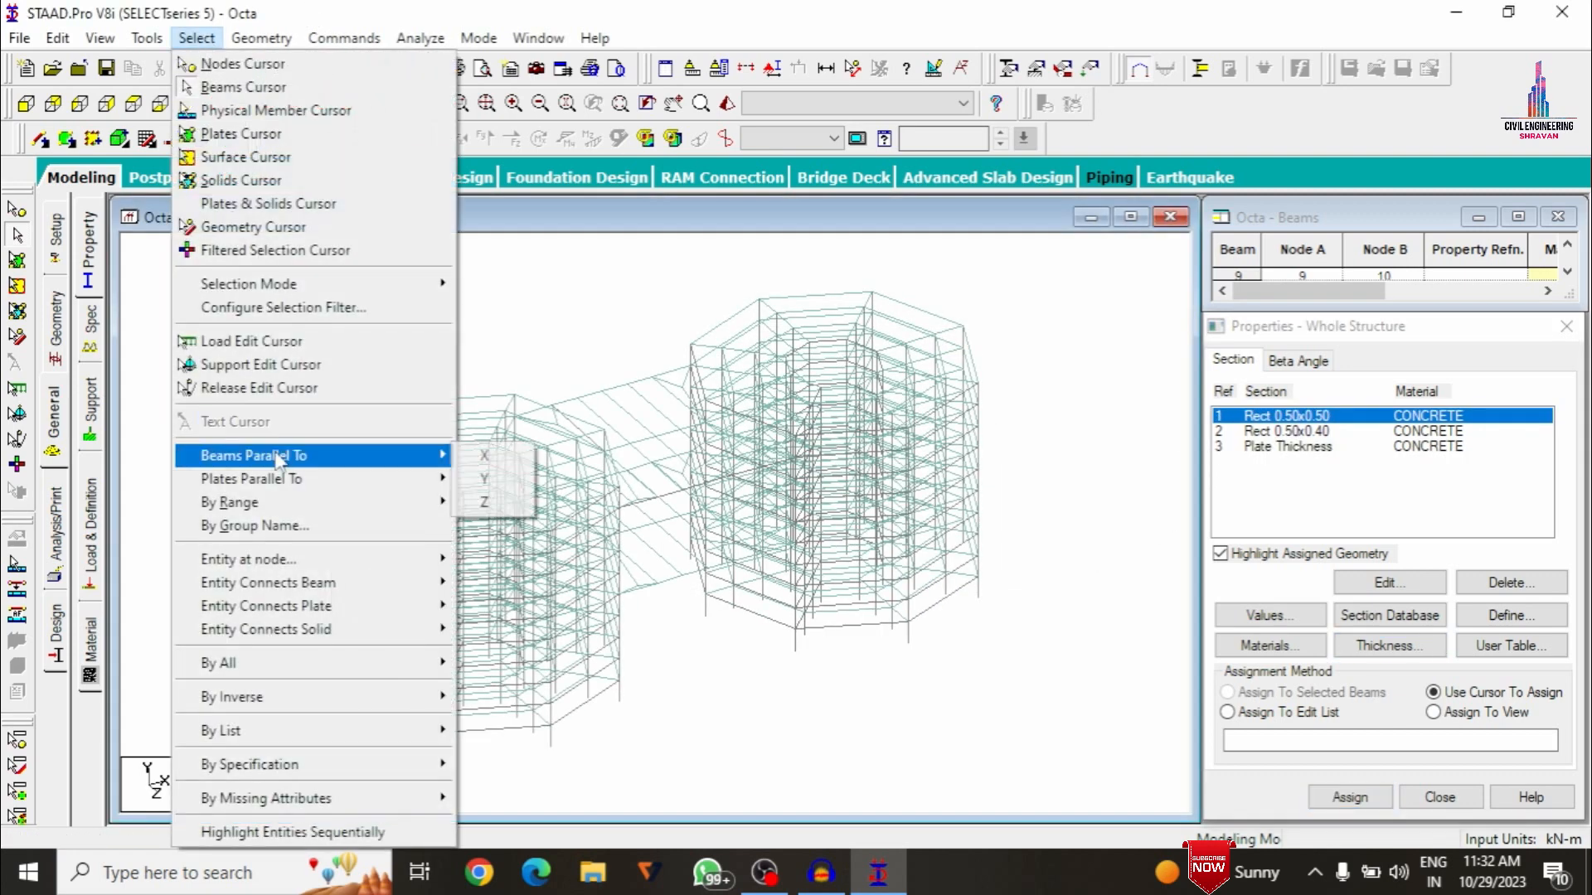
{"action": "left_click", "coordinate": [488, 479]}
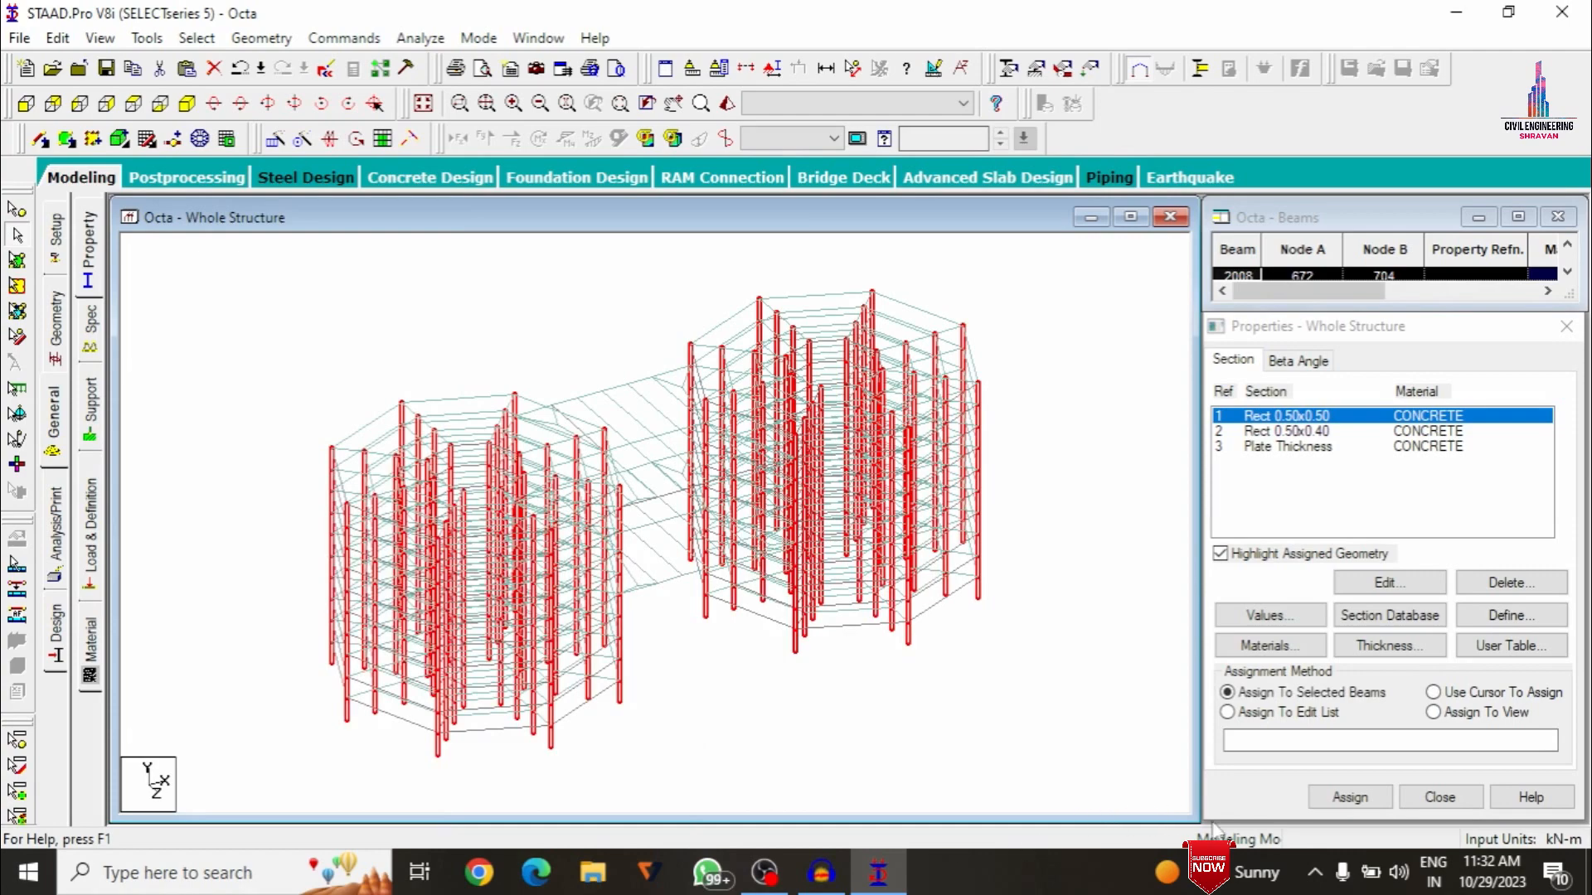
{"action": "left_click", "coordinate": [1350, 797]}
{"action": "left_click", "coordinate": [1417, 629]}
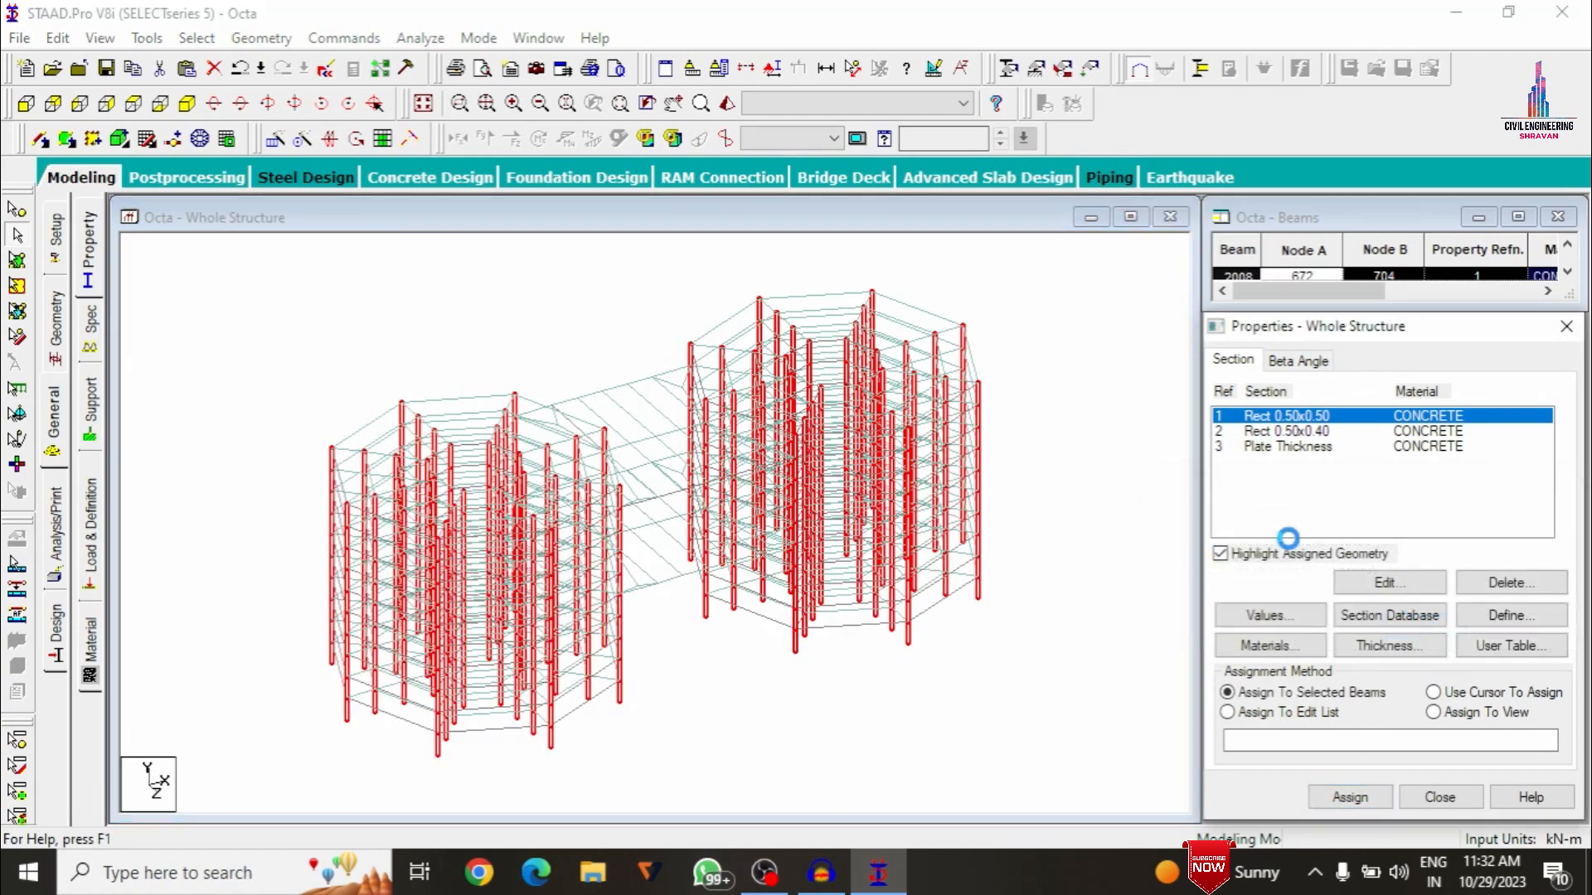
Assign the plate thickness property to all plates in the view
{"action": "left_click", "coordinate": [1252, 446]}
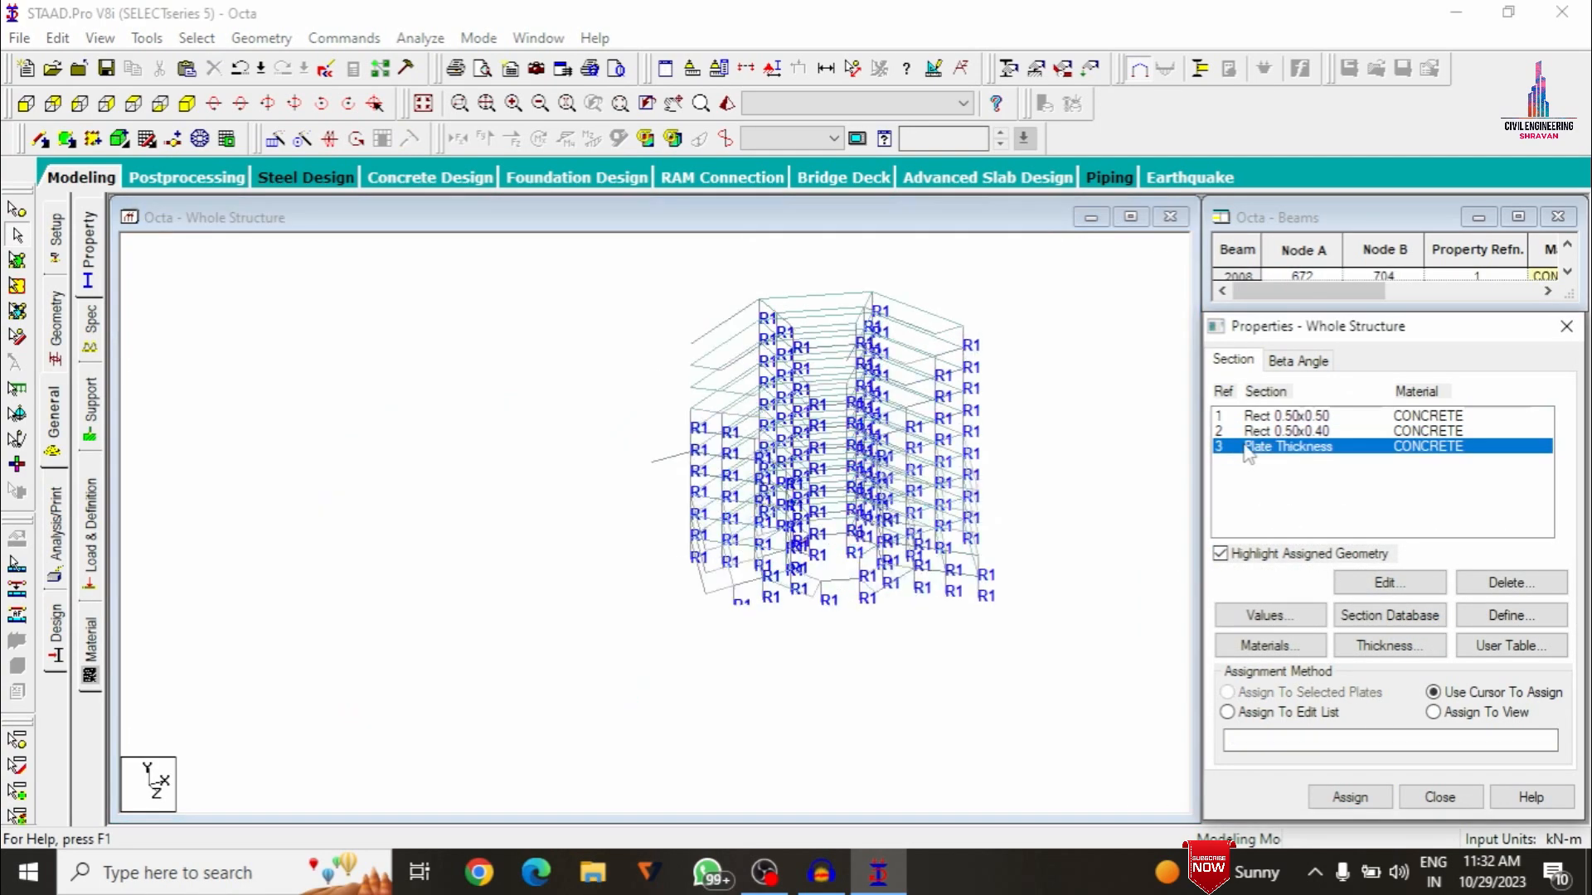
{"action": "left_click", "coordinate": [1433, 712]}
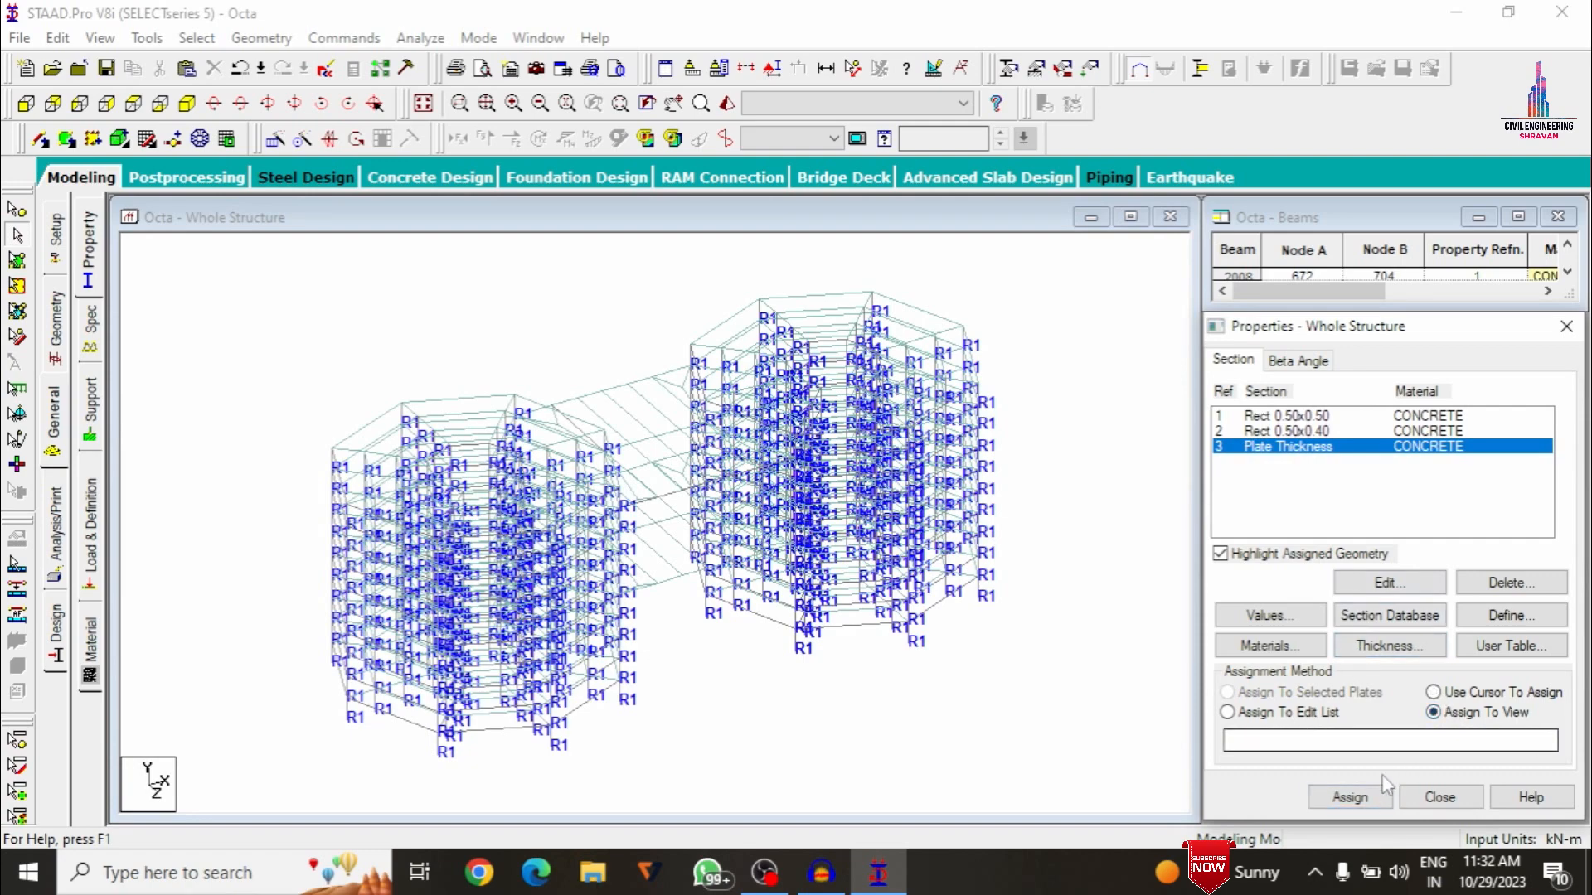
{"action": "left_click", "coordinate": [1355, 796]}
{"action": "left_click", "coordinate": [1419, 627]}
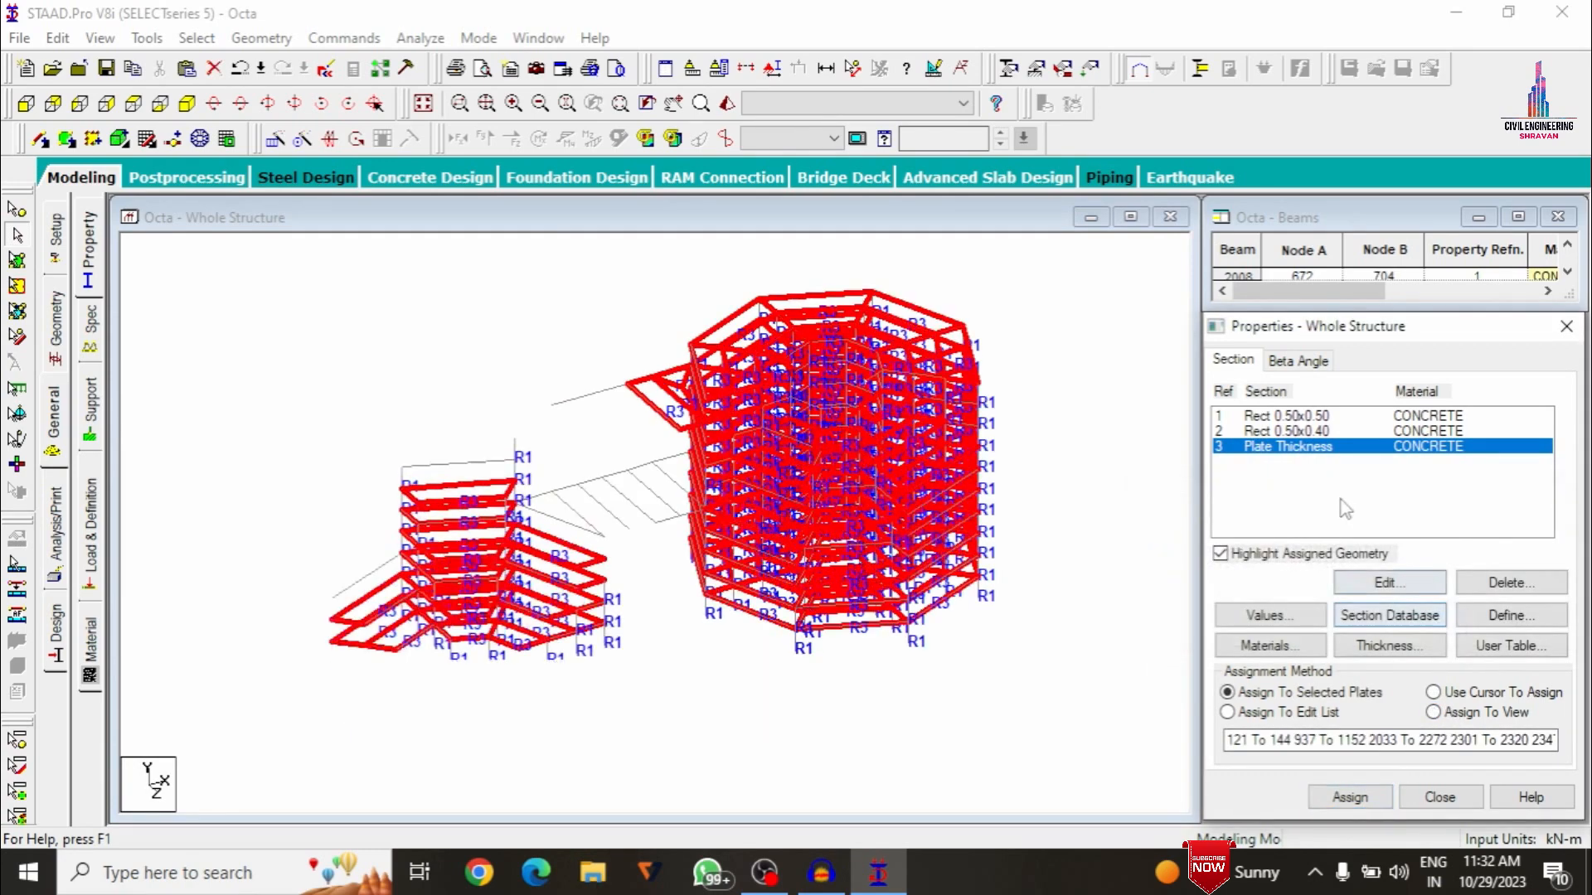
Choose the Rect 0.50x0.40 section and select the remaining members by missing attributes
{"action": "left_click", "coordinate": [1285, 431]}
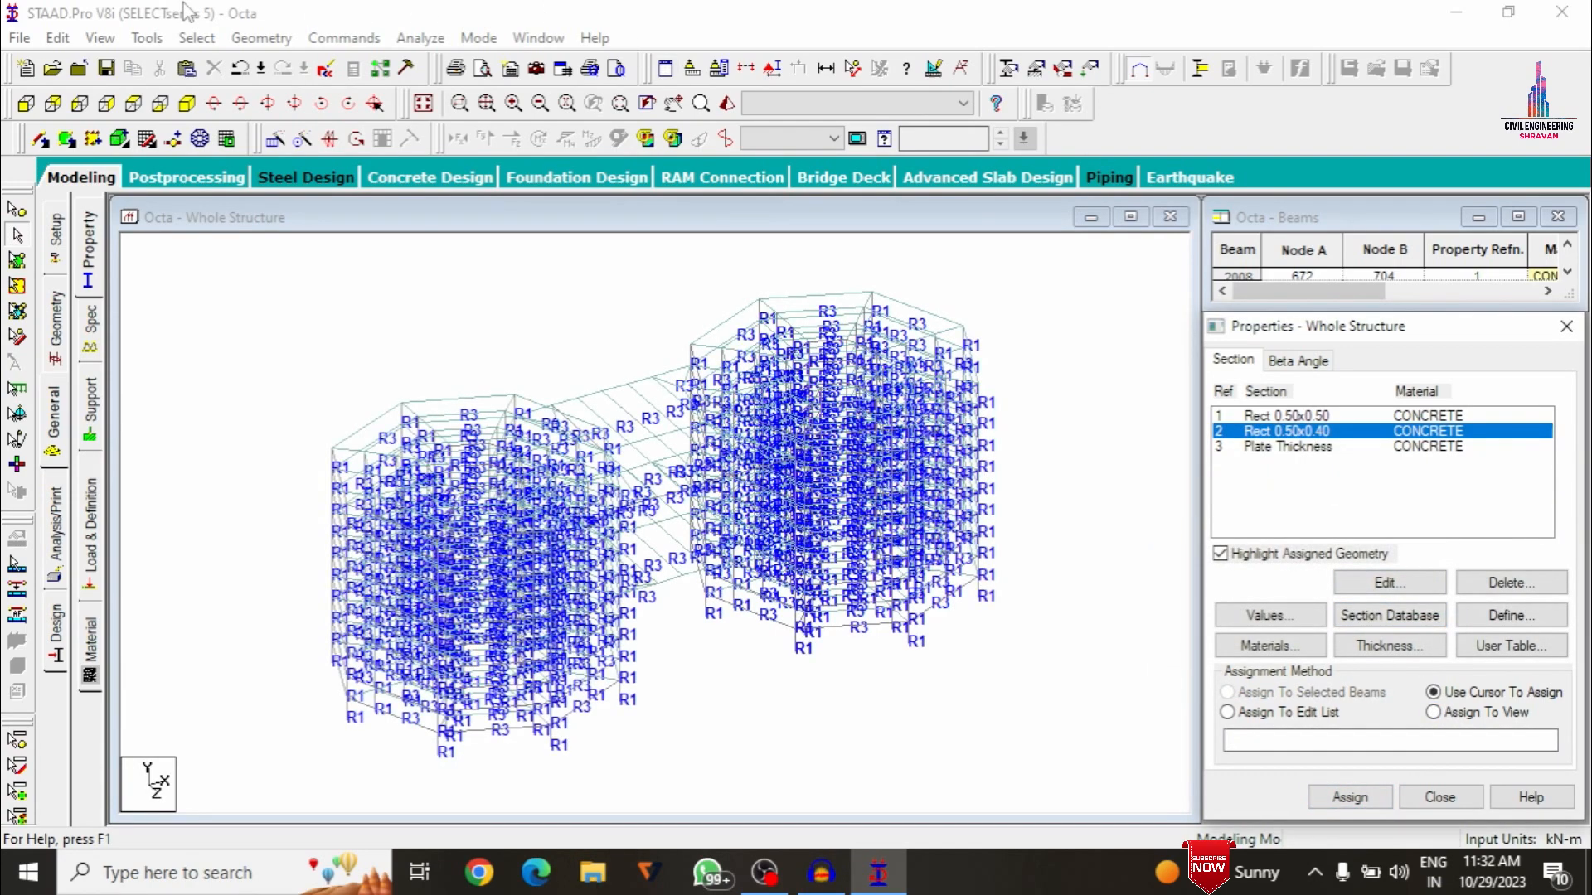
{"action": "left_click", "coordinate": [197, 38]}
{"action": "mouse_move", "coordinate": [274, 797]}
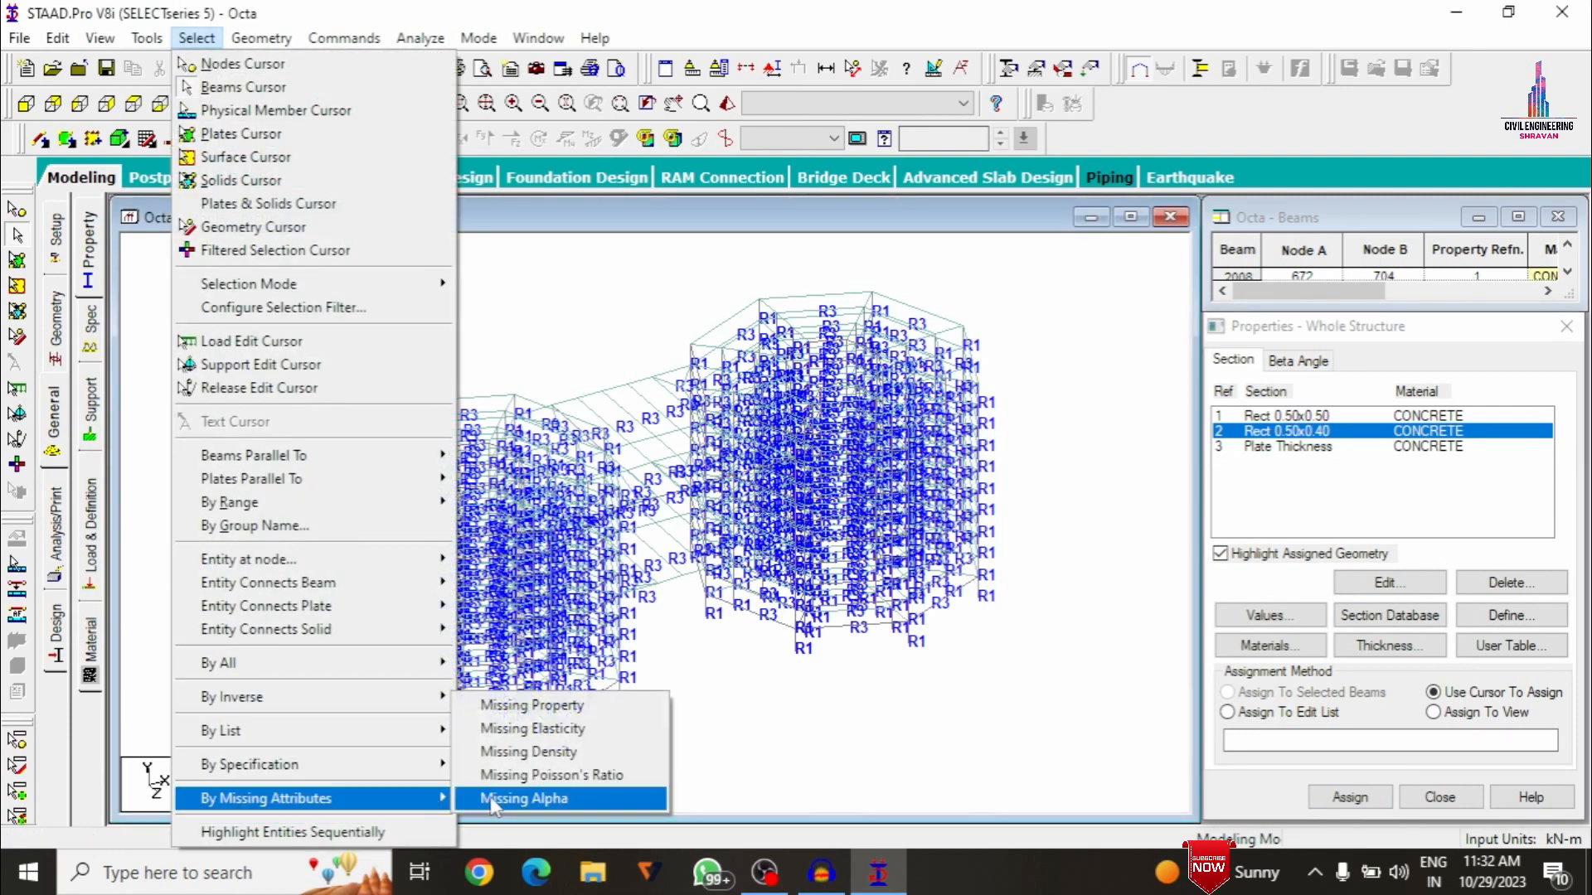
Select all beams with a missing property and assign the Rect 0.50x0.40 concrete section to them
{"action": "left_click", "coordinate": [551, 705]}
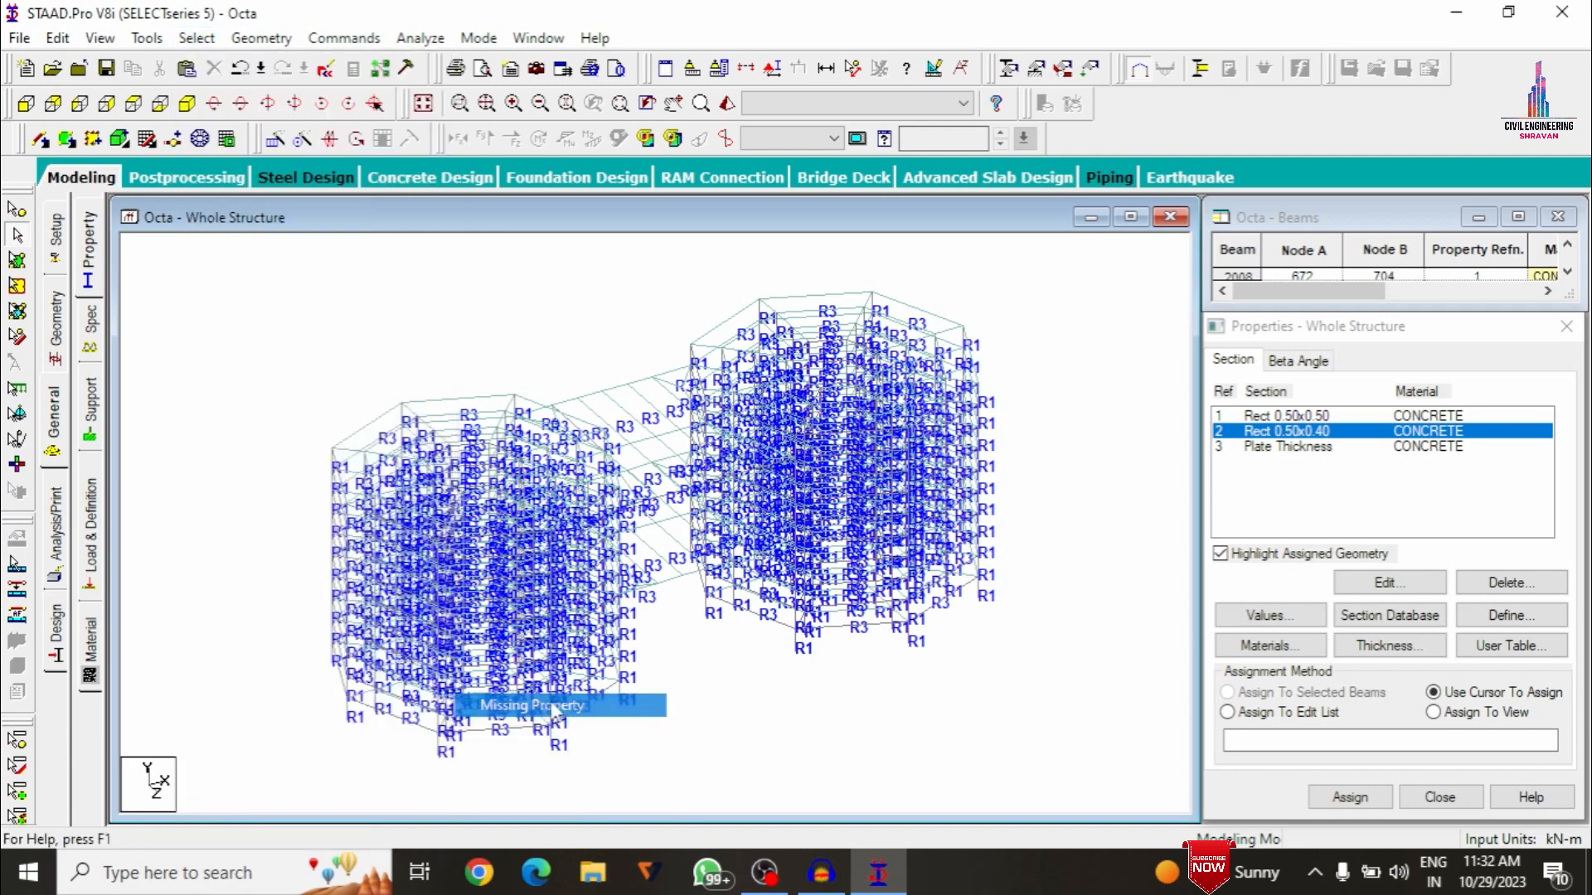
{"action": "left_click", "coordinate": [1339, 797]}
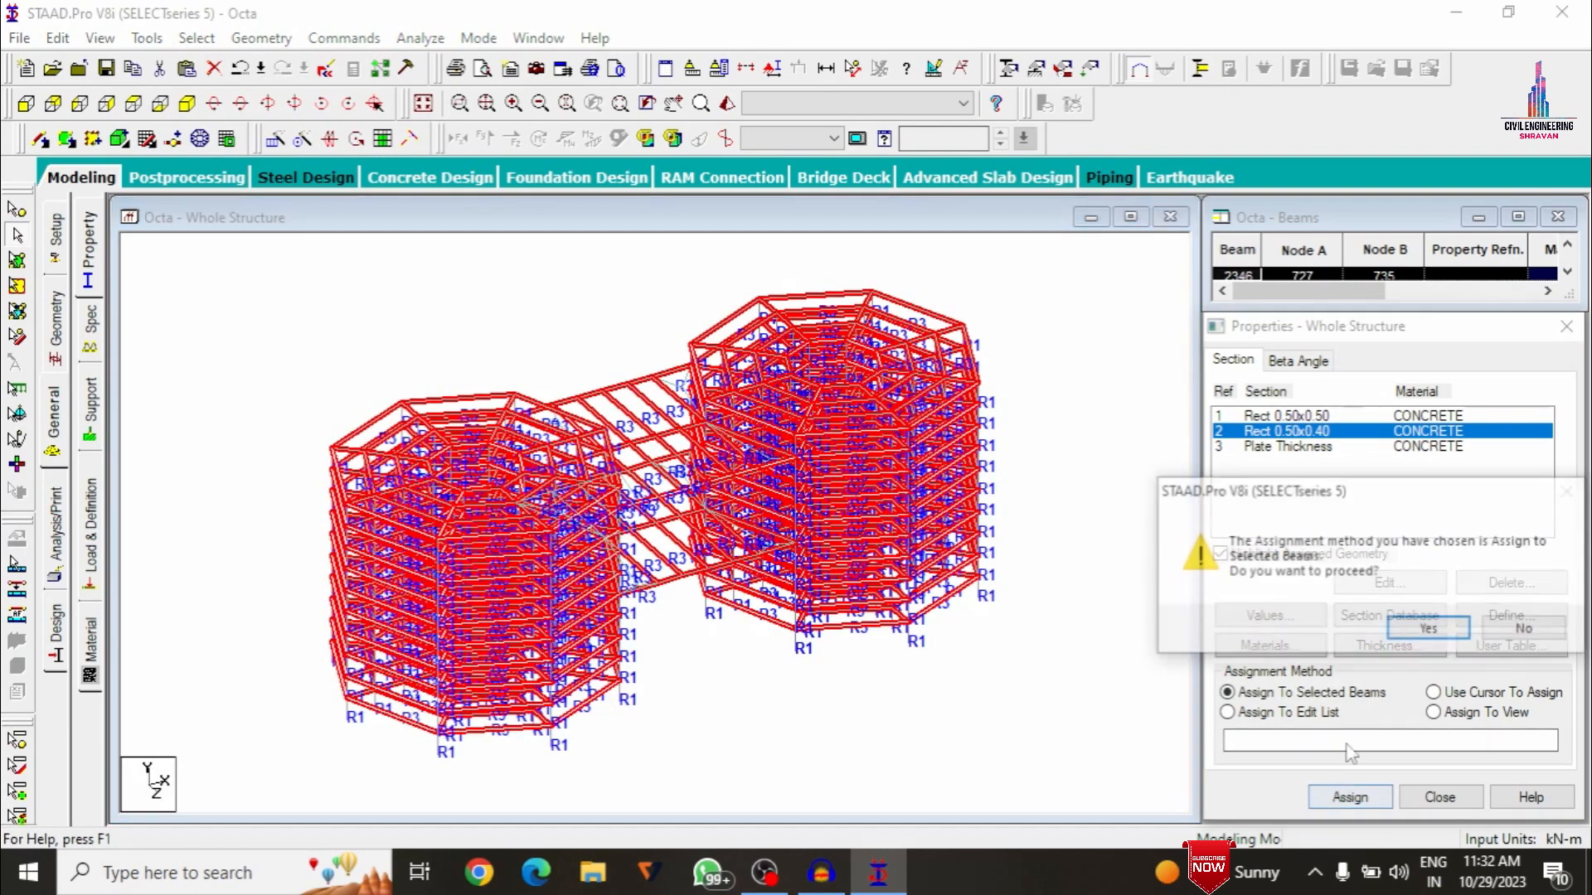
{"action": "left_click", "coordinate": [1417, 629]}
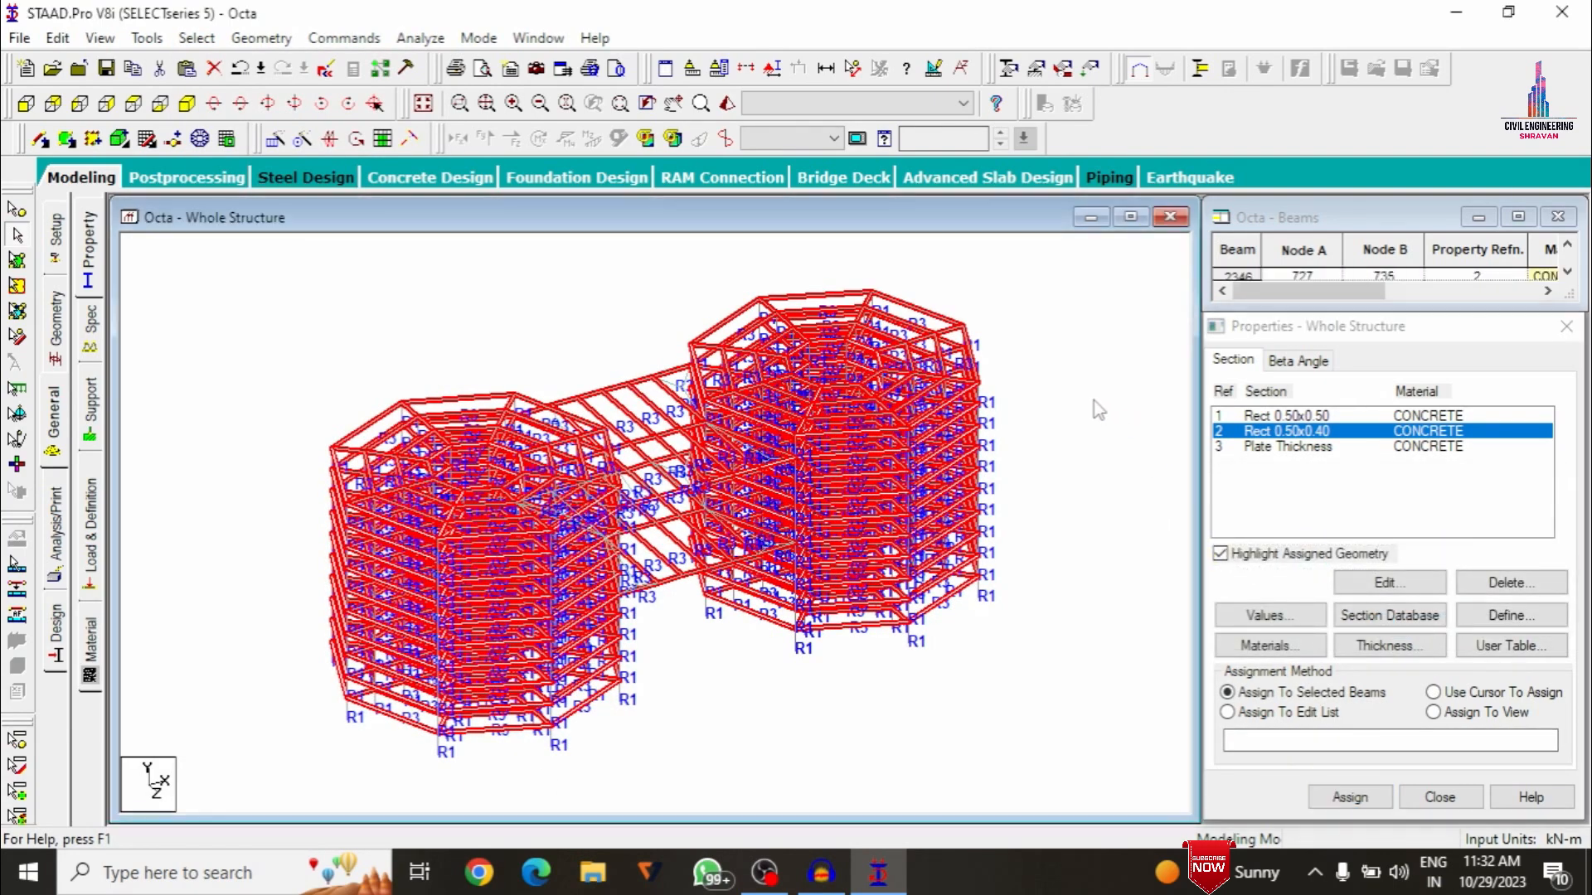
Close the section properties, enlarge the structure view and inspect a 3D rendering of both octagonal towers and their connecting bridges
{"action": "left_click", "coordinate": [1130, 217]}
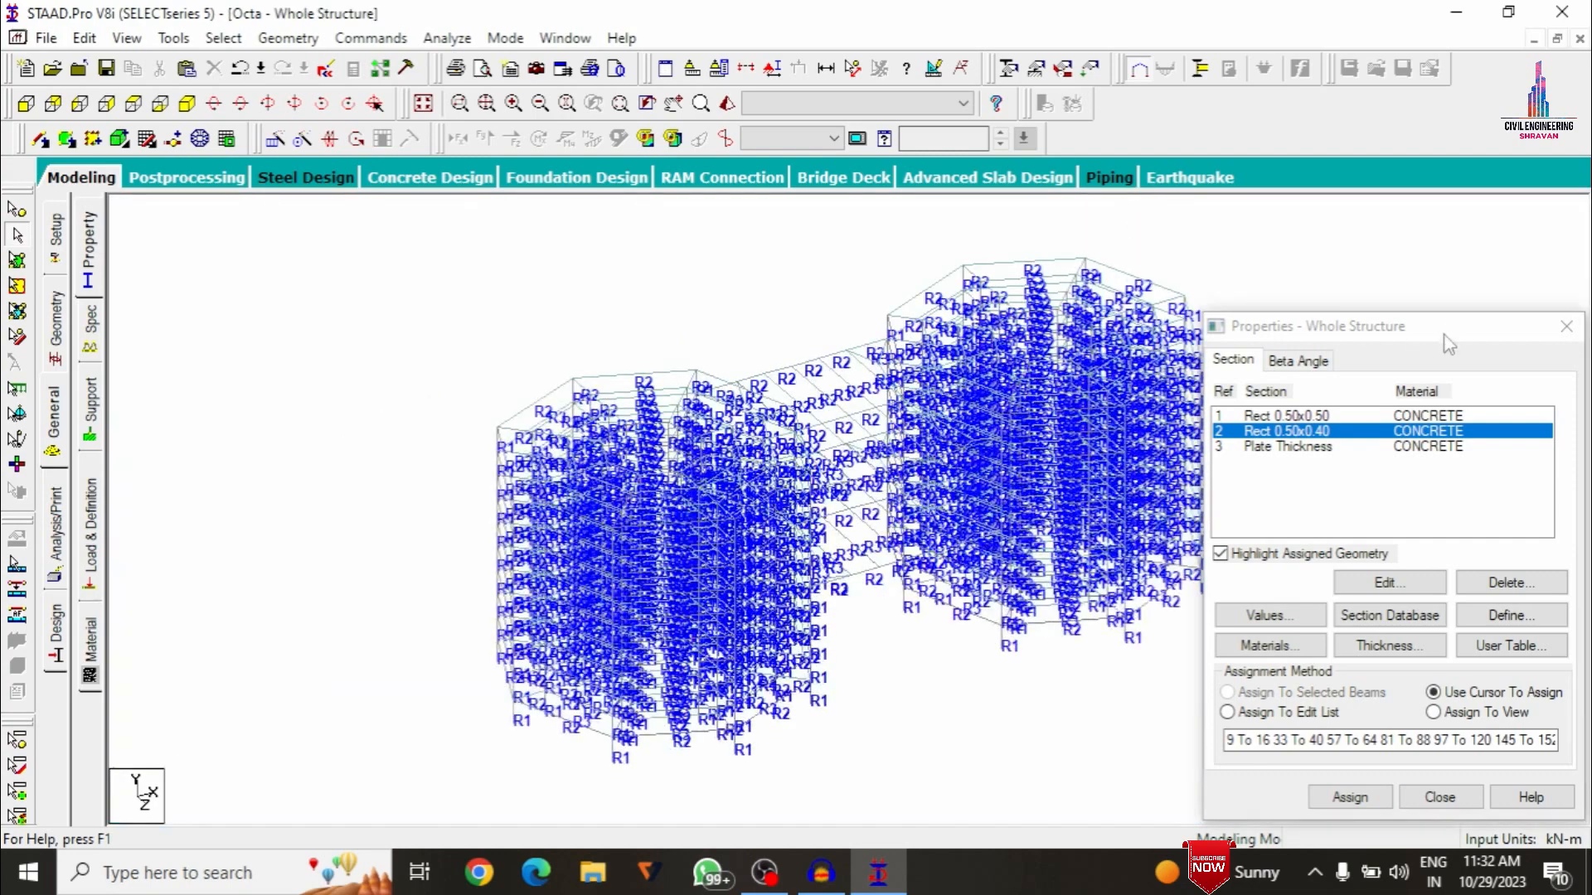
{"action": "left_click", "coordinate": [1566, 326]}
{"action": "right_click", "coordinate": [766, 238]}
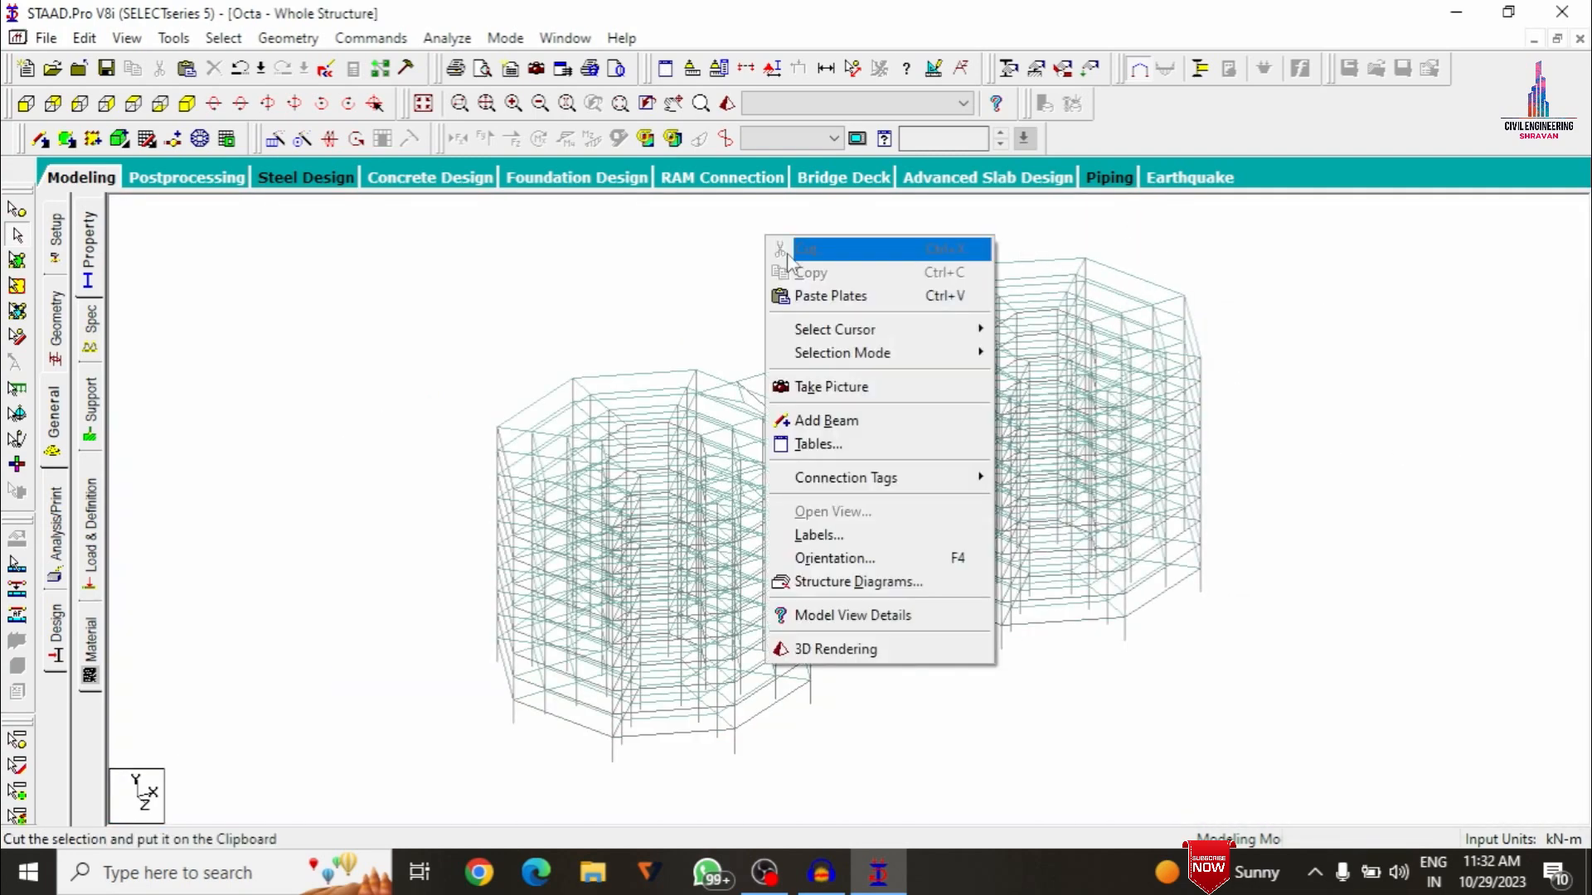
{"action": "left_click", "coordinate": [825, 650]}
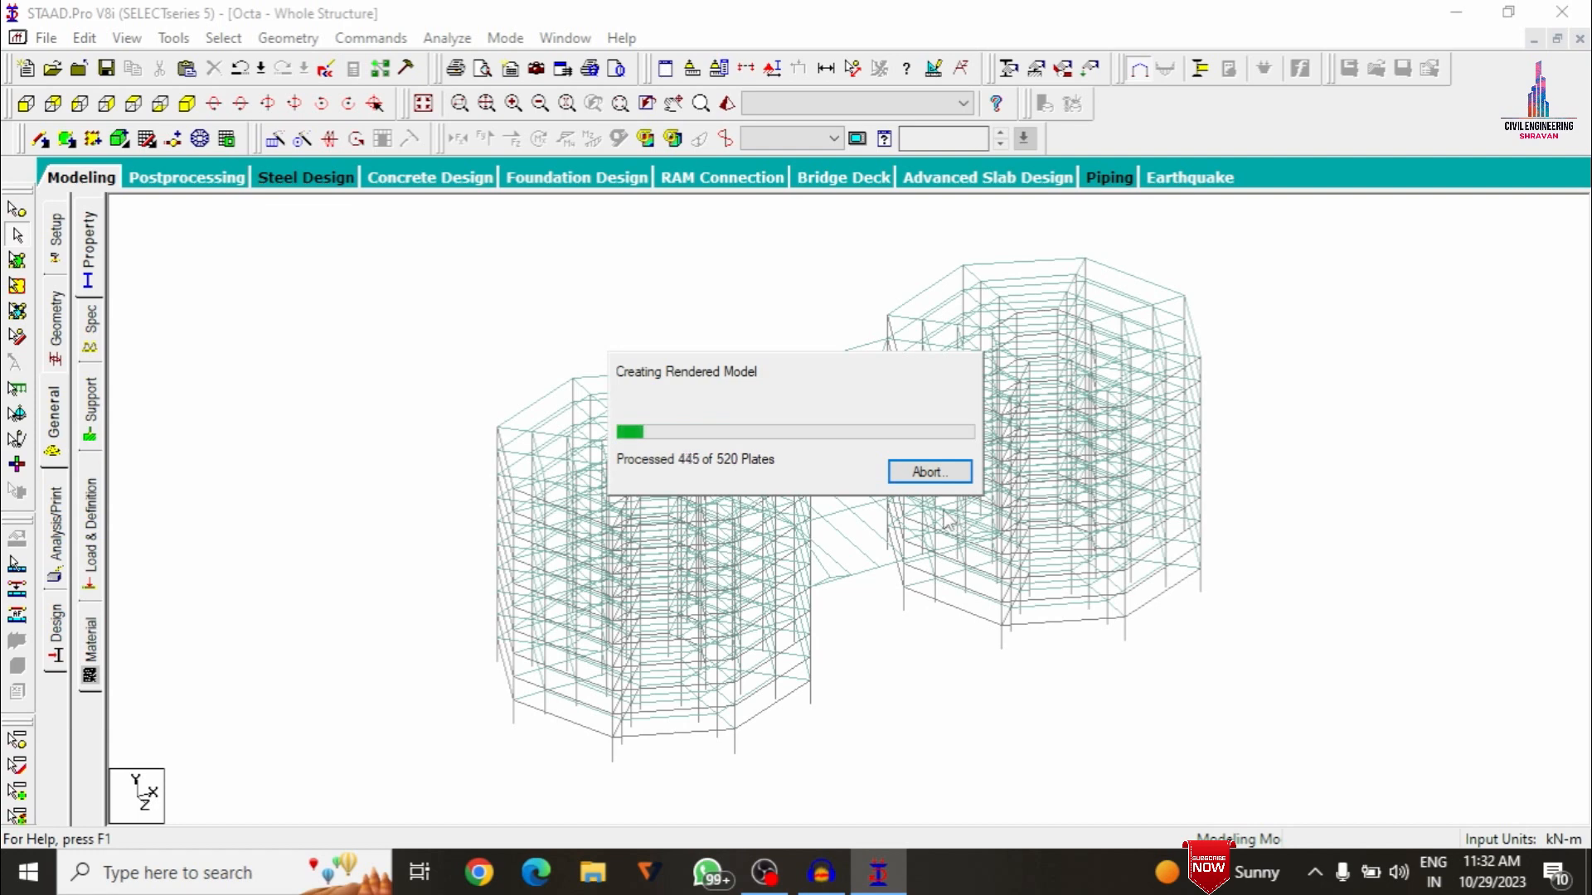
{"action": "left_click", "coordinate": [1399, 274]}
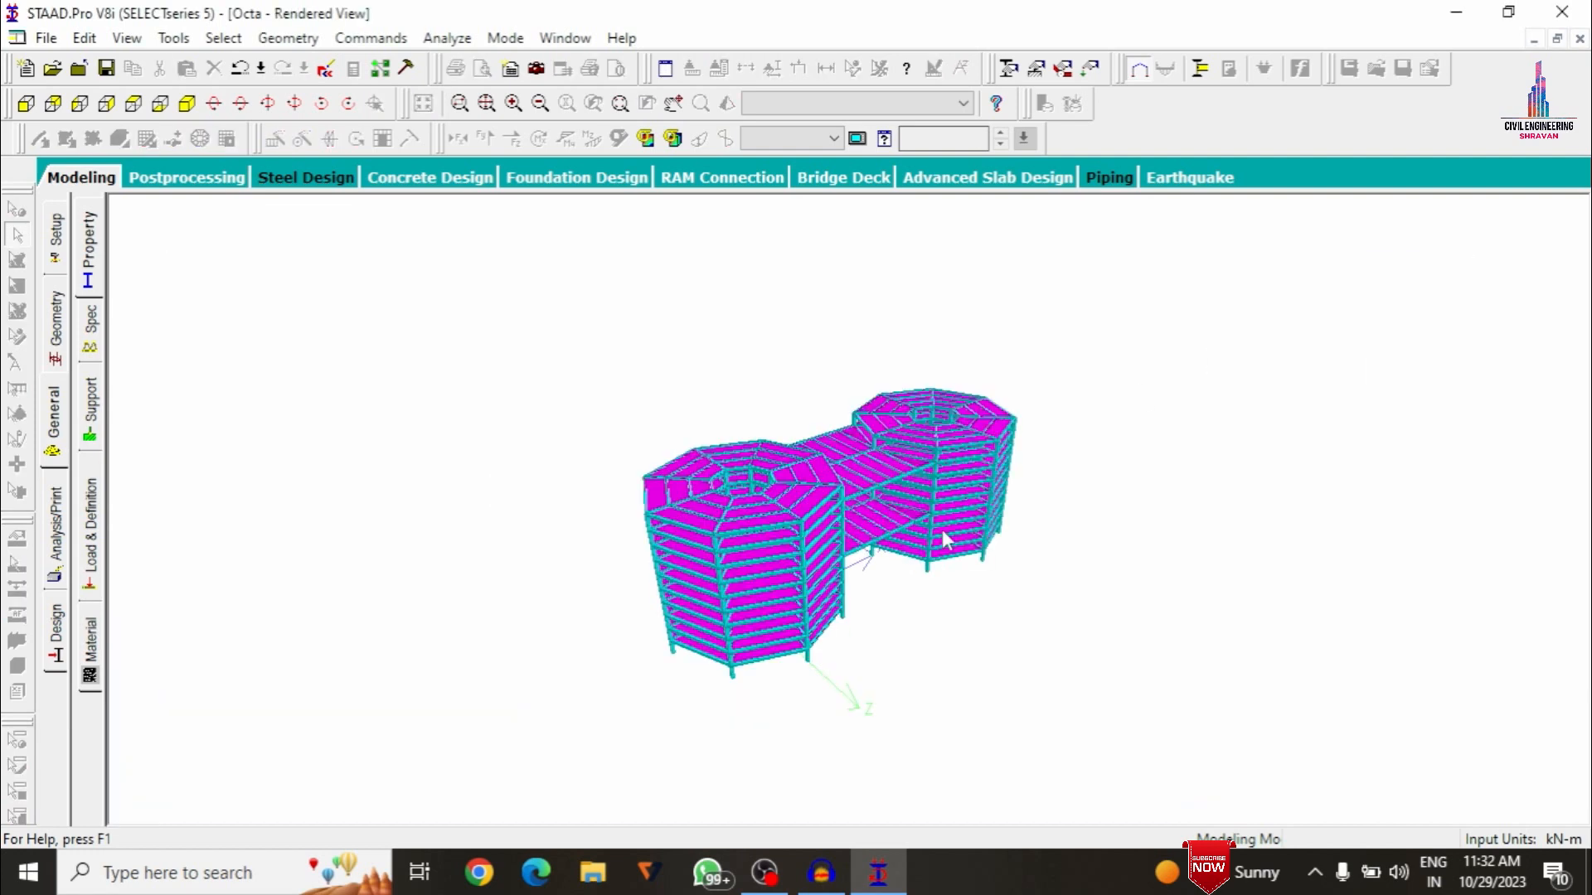
{"action": "scroll", "coordinate": [943, 564], "scroll_direction": "up", "scroll_amount": 5}
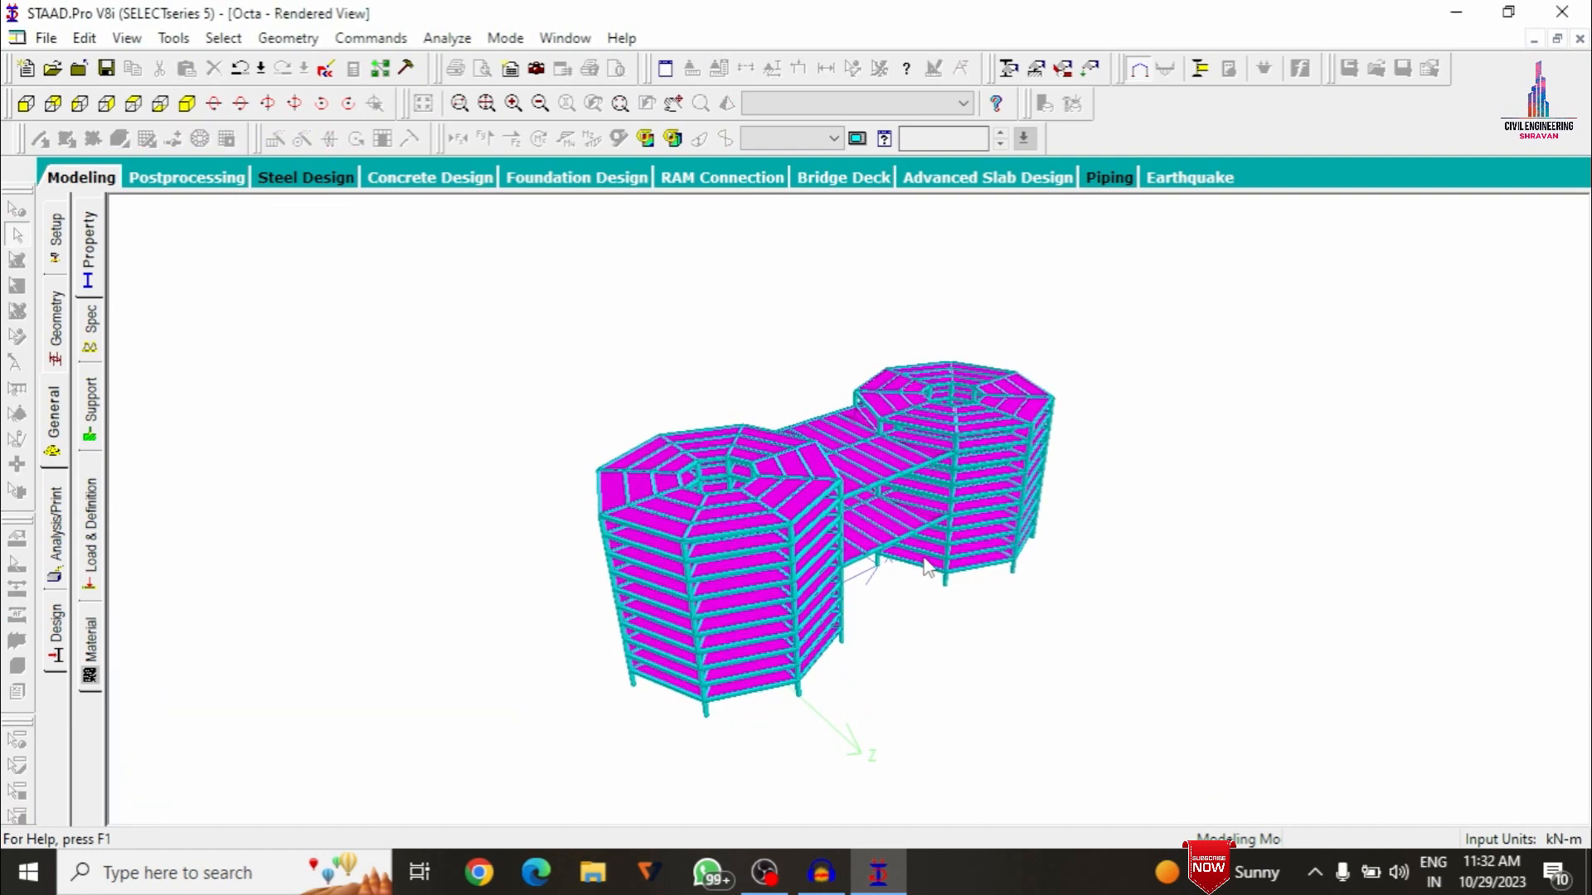
{"action": "scroll", "coordinate": [937, 554], "scroll_direction": "up", "scroll_amount": 5}
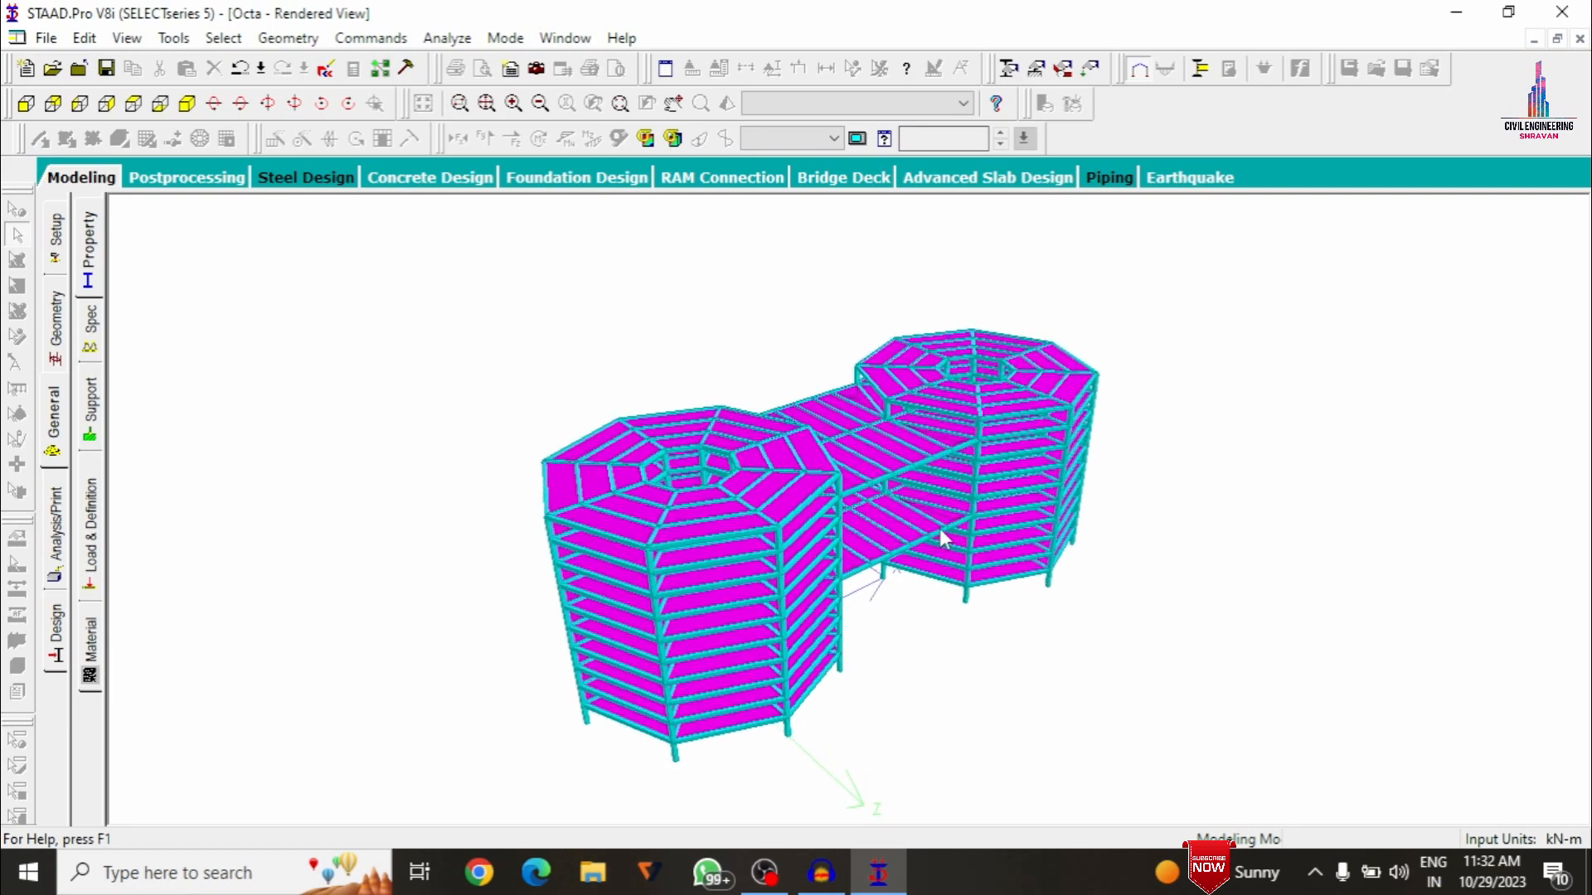
{"action": "scroll", "coordinate": [953, 554], "scroll_direction": "up", "scroll_amount": 2}
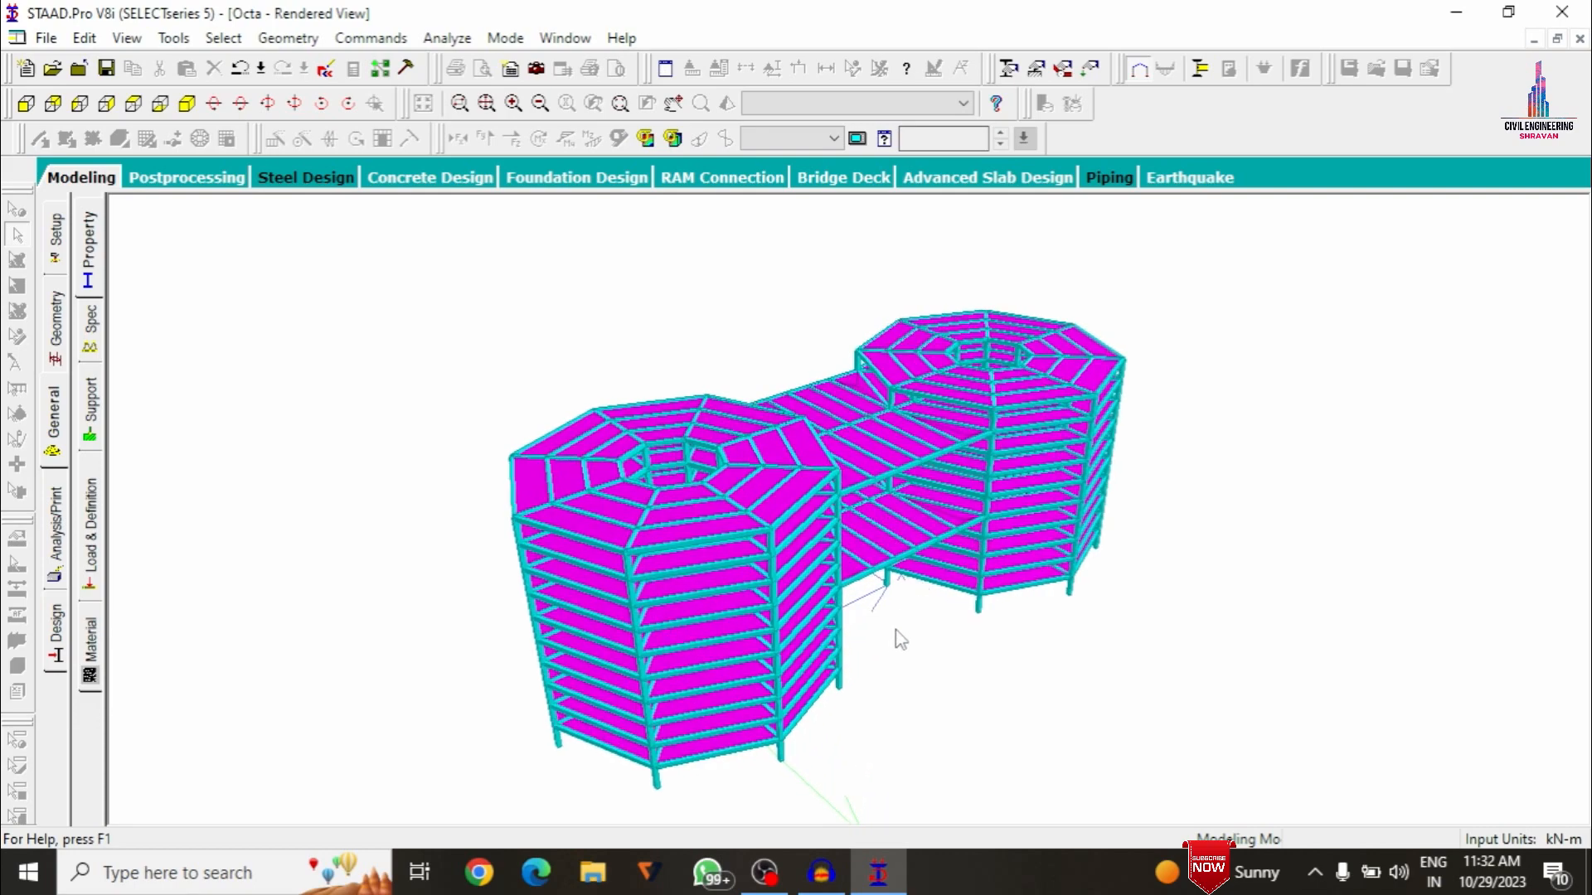
{"action": "middle_click_drag", "start_coordinate": [900, 638], "coordinate": [746, 567]}
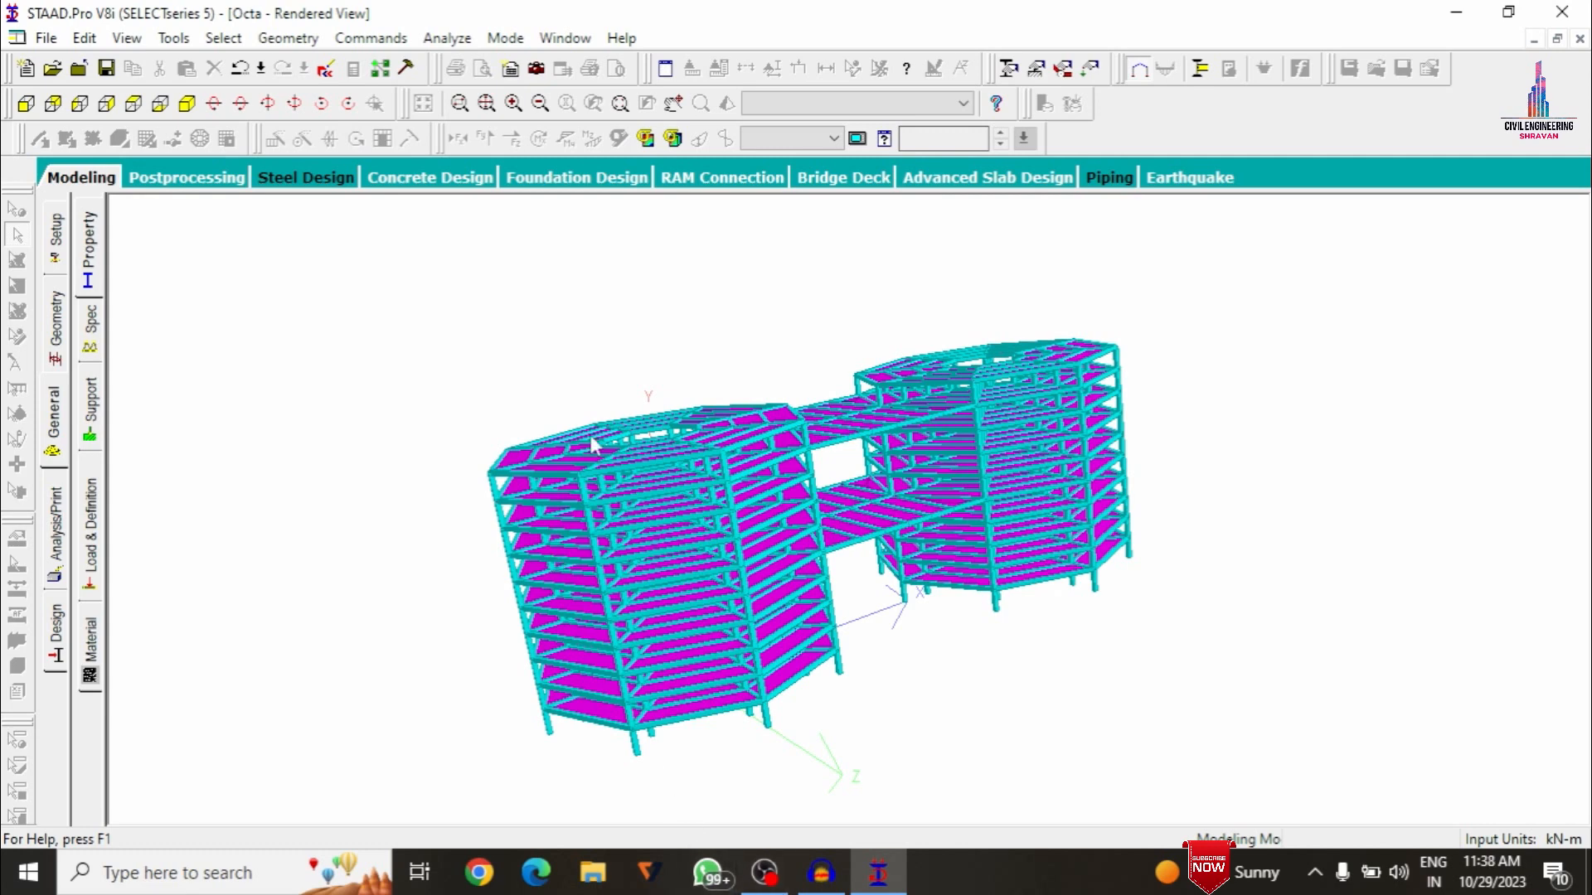
Create a fixed support definition for the structure
{"action": "left_click", "coordinate": [91, 408]}
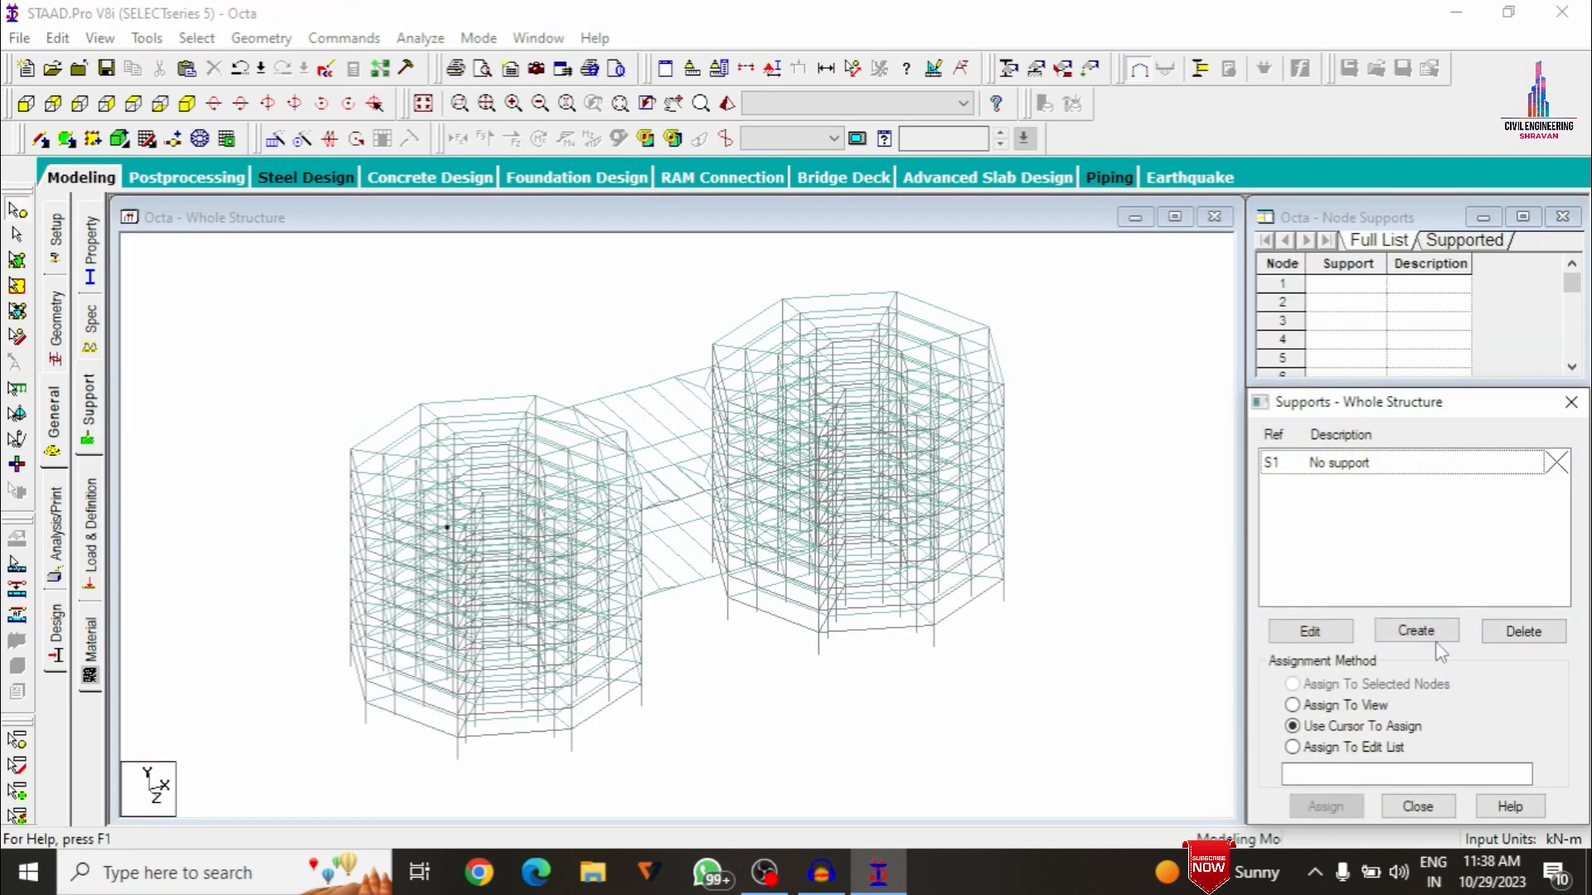
{"action": "left_click", "coordinate": [1434, 640]}
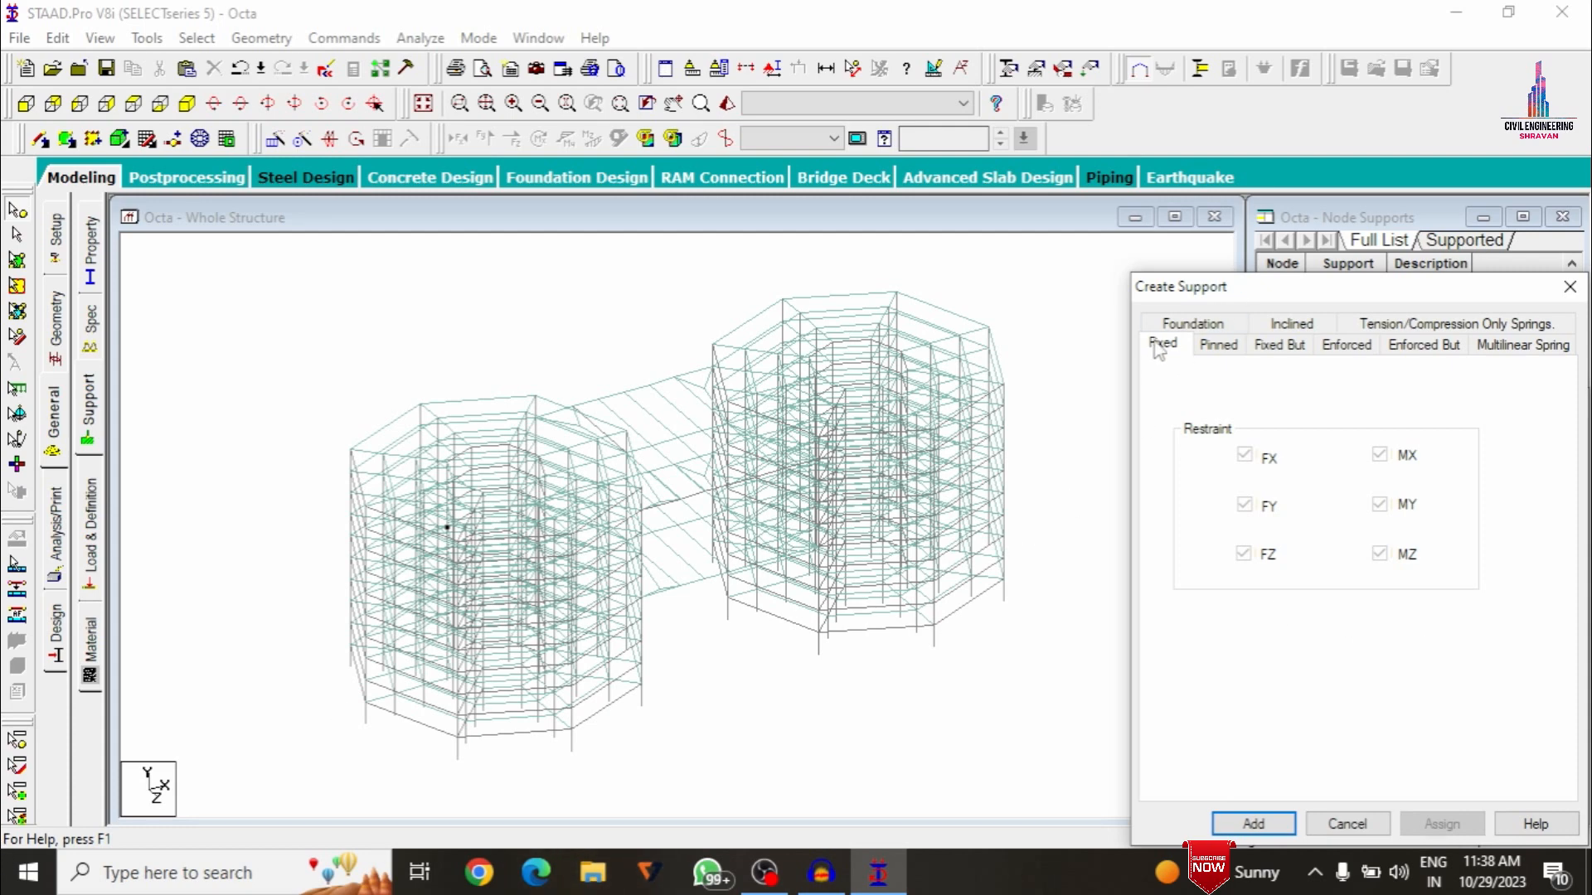
{"action": "left_click", "coordinate": [1256, 820]}
Assign the fixed support to all base nodes of both towers using the front view, and return to the isometric view
{"action": "left_click", "coordinate": [1322, 487]}
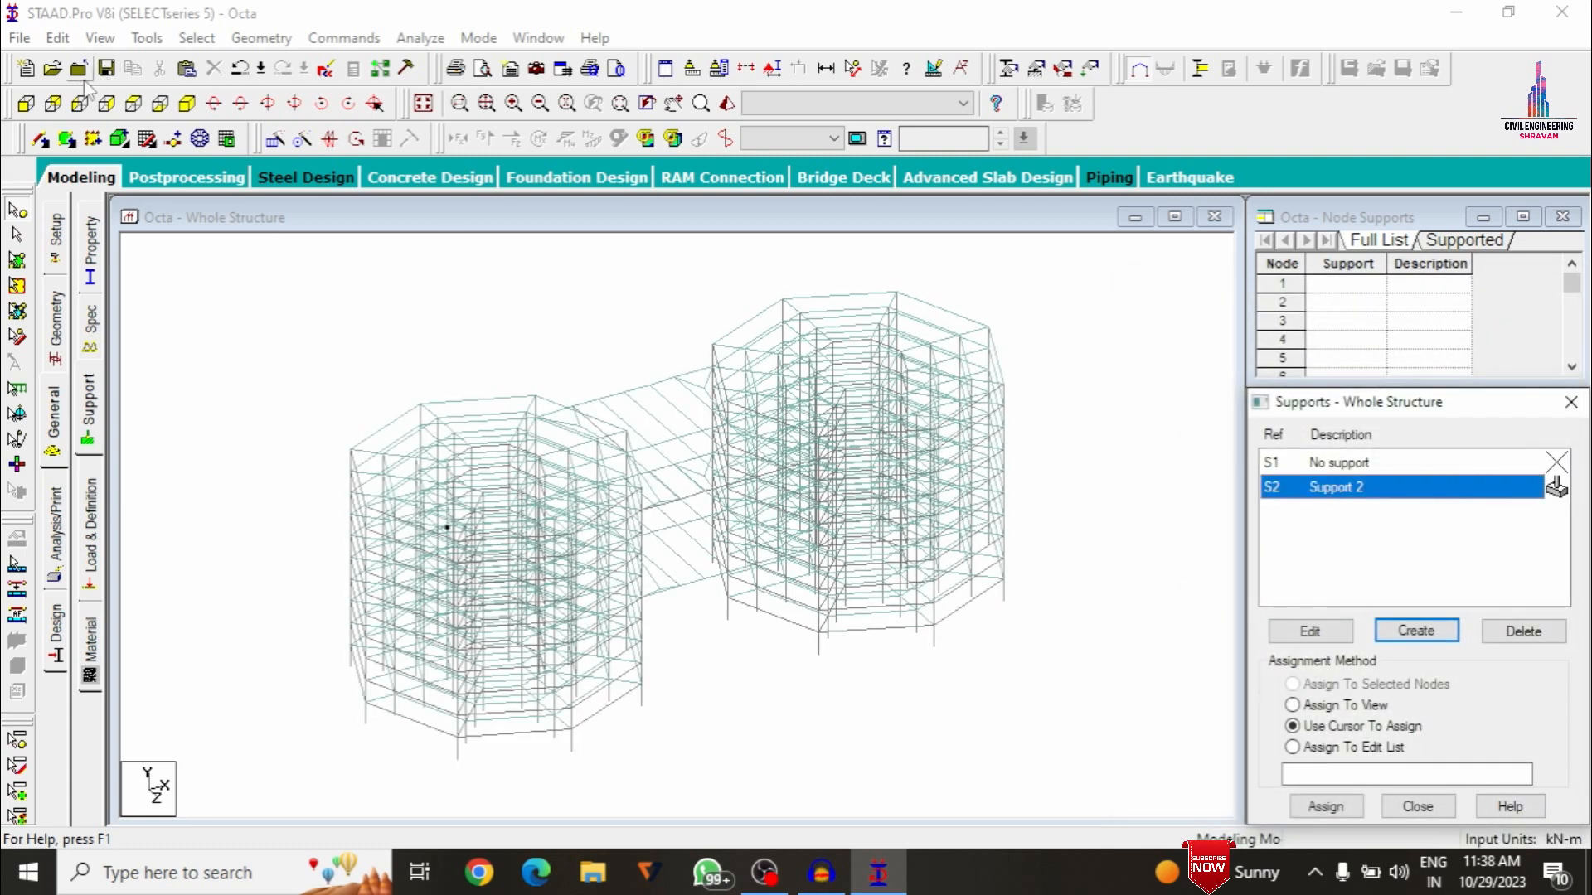
{"action": "left_click", "coordinate": [27, 104]}
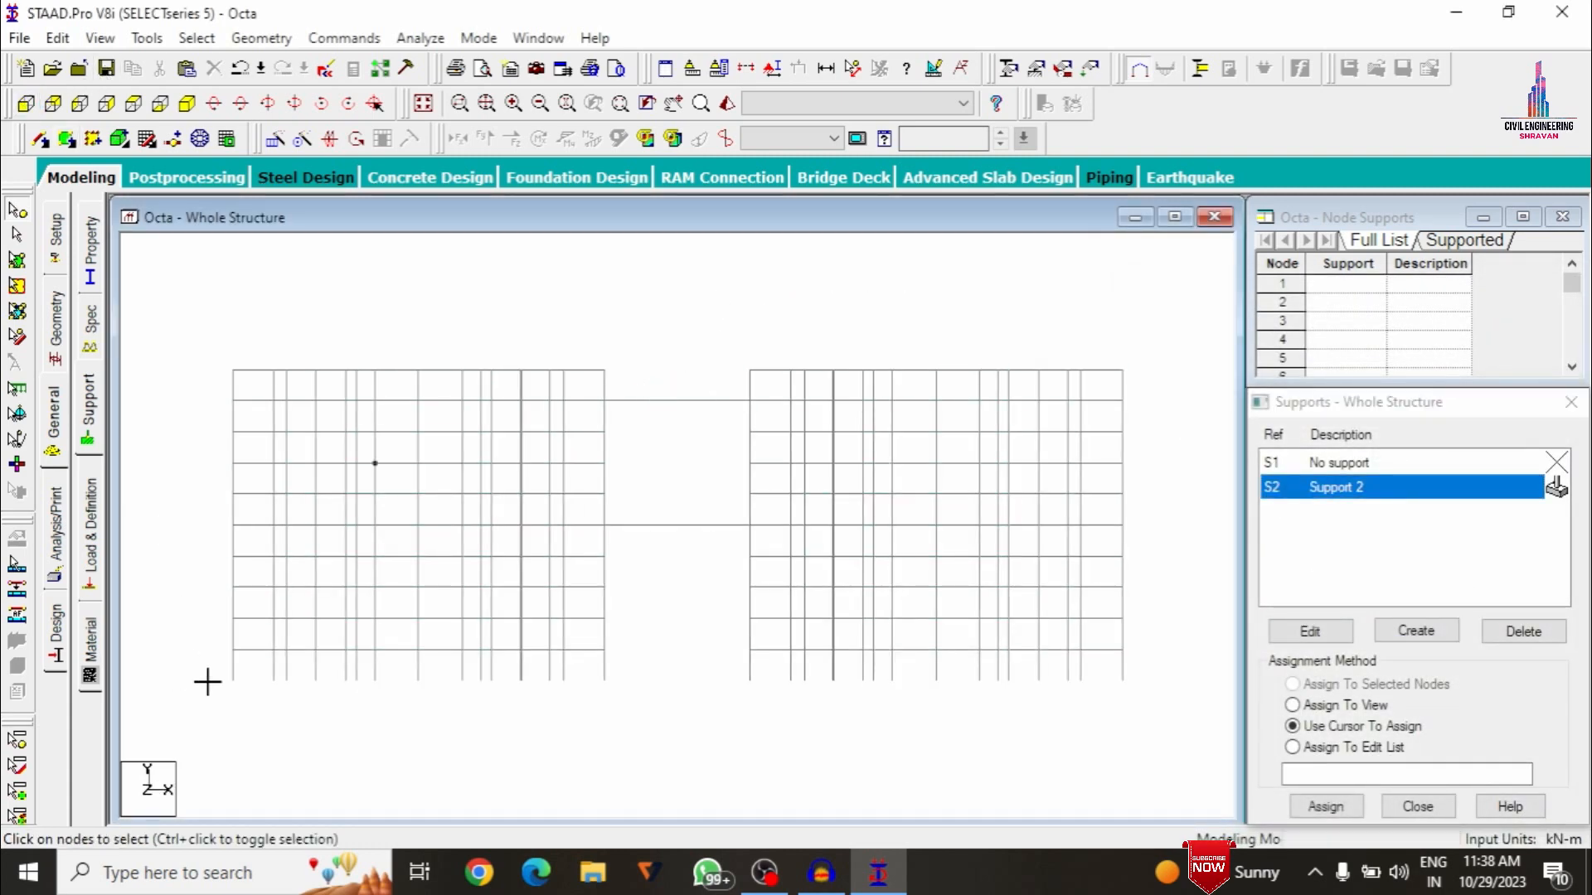
{"action": "left_click_drag", "start_coordinate": [676, 780], "coordinate": [1160, 784]}
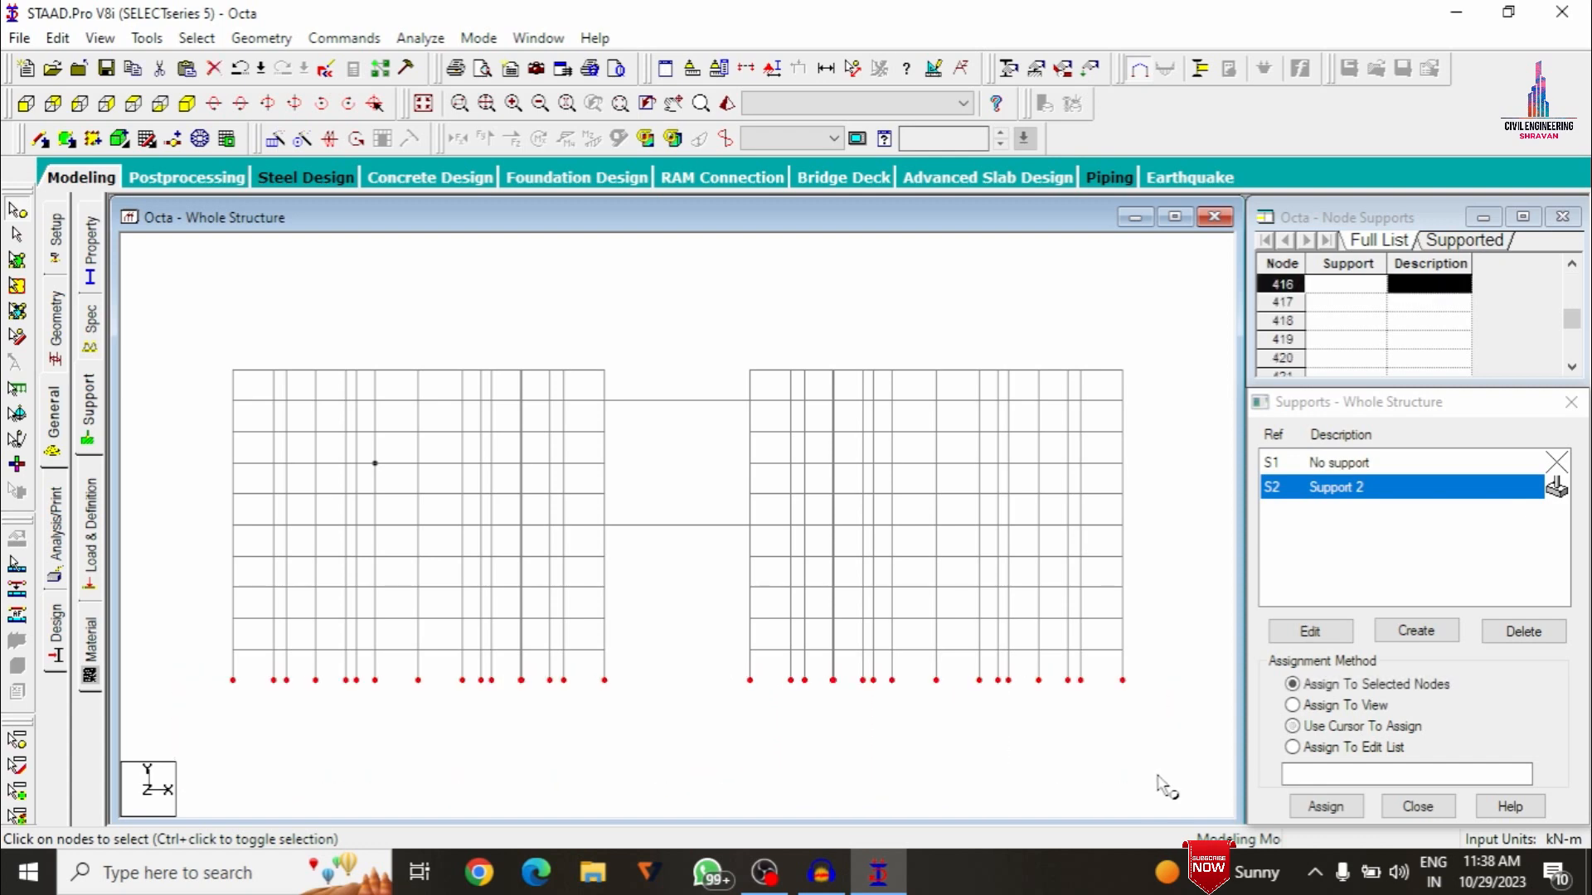
{"action": "left_click", "coordinate": [1325, 806]}
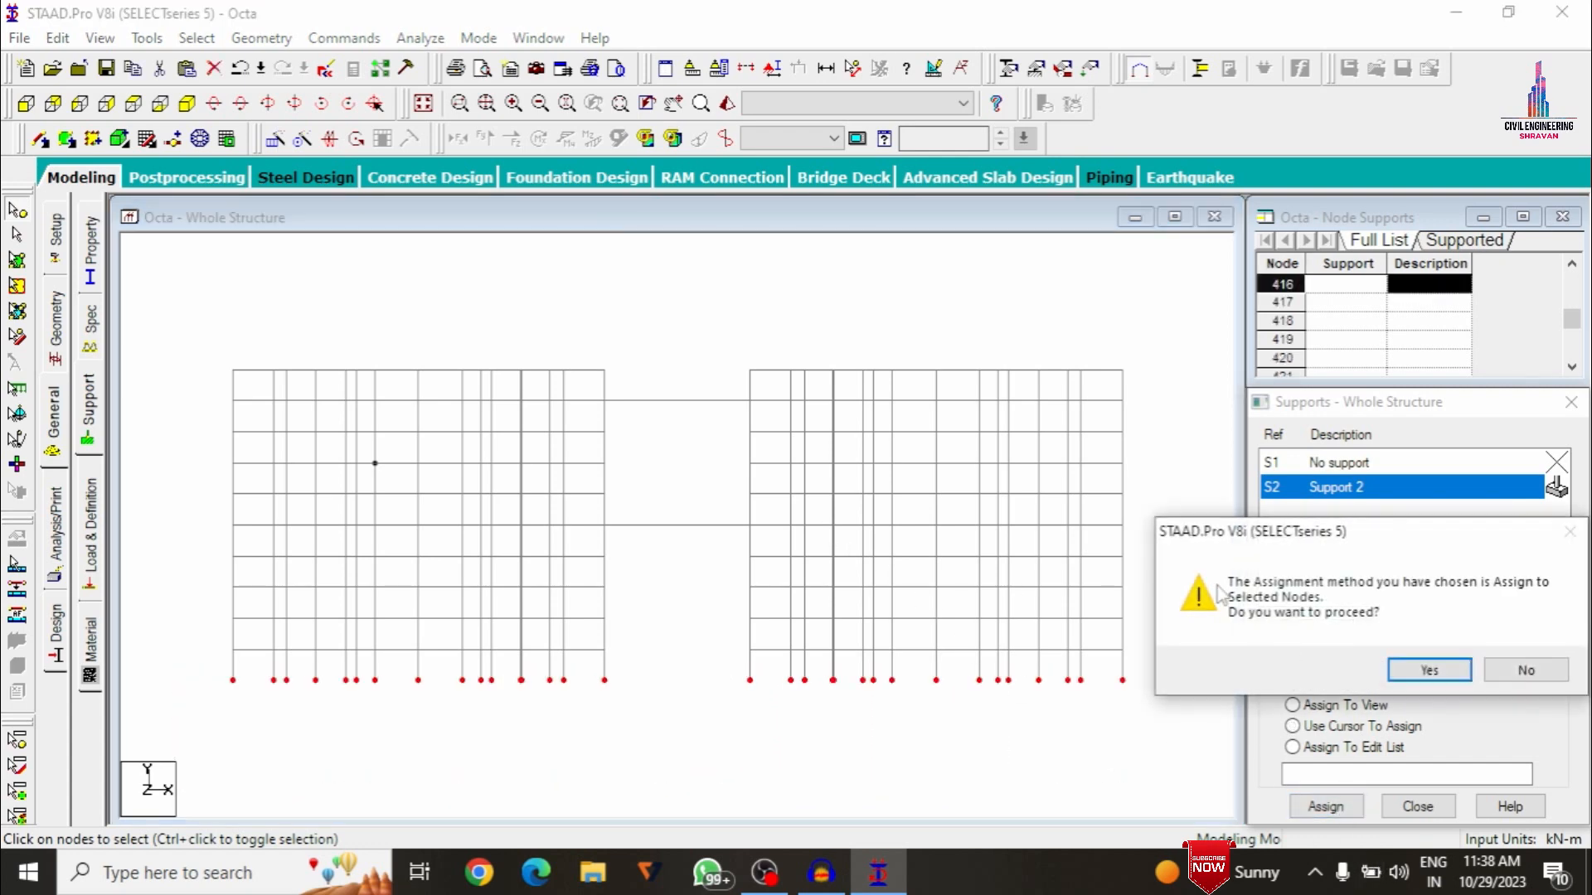
{"action": "left_click", "coordinate": [1439, 669]}
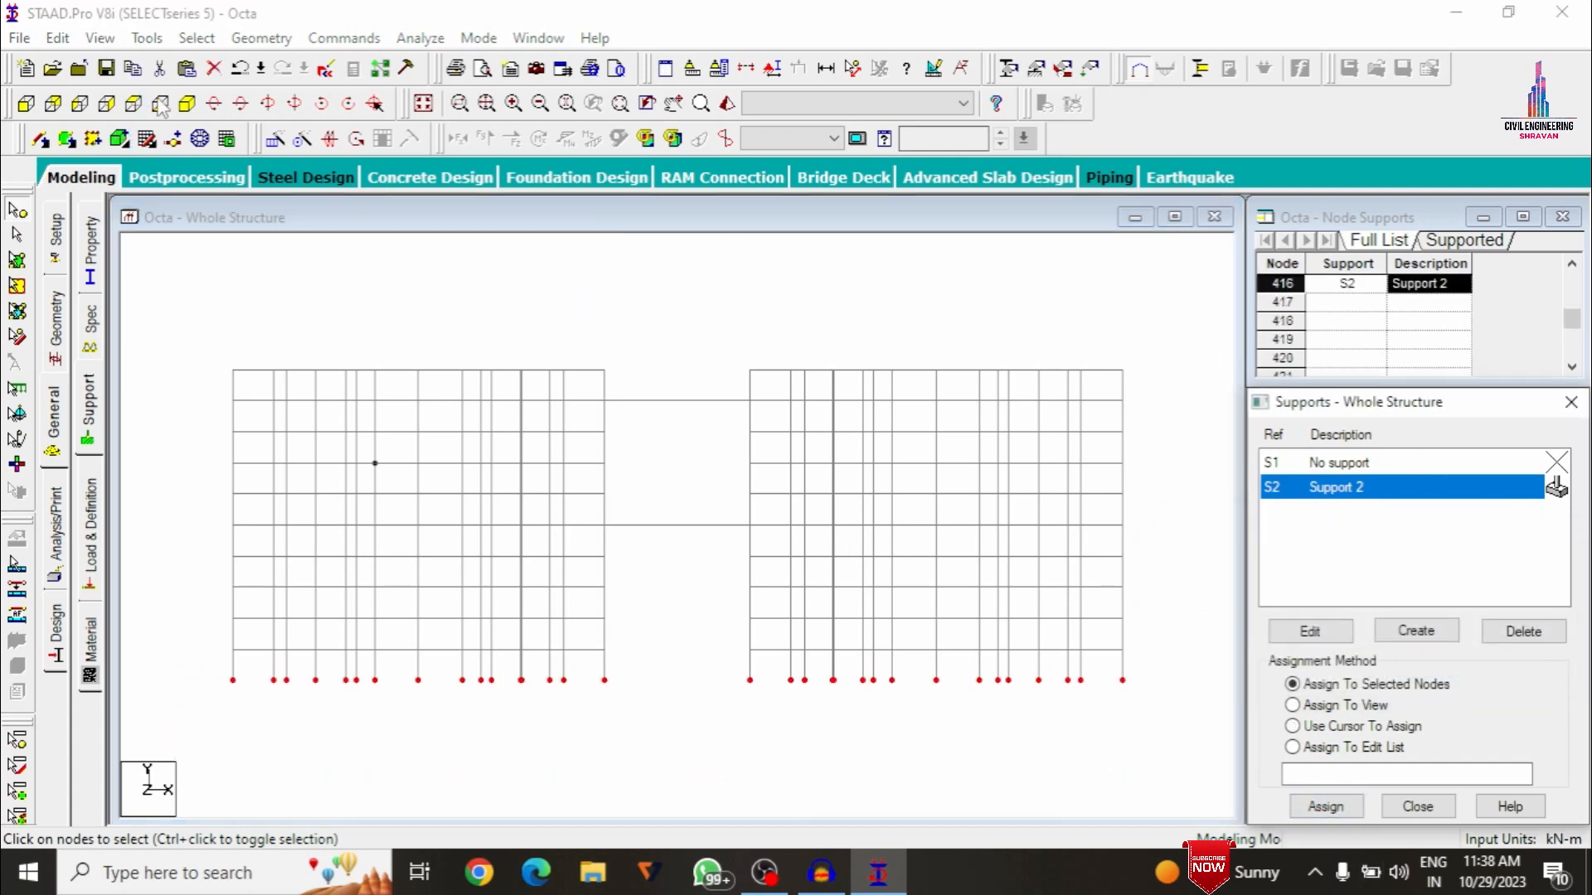
{"action": "left_click", "coordinate": [187, 104]}
{"action": "left_click", "coordinate": [774, 768]}
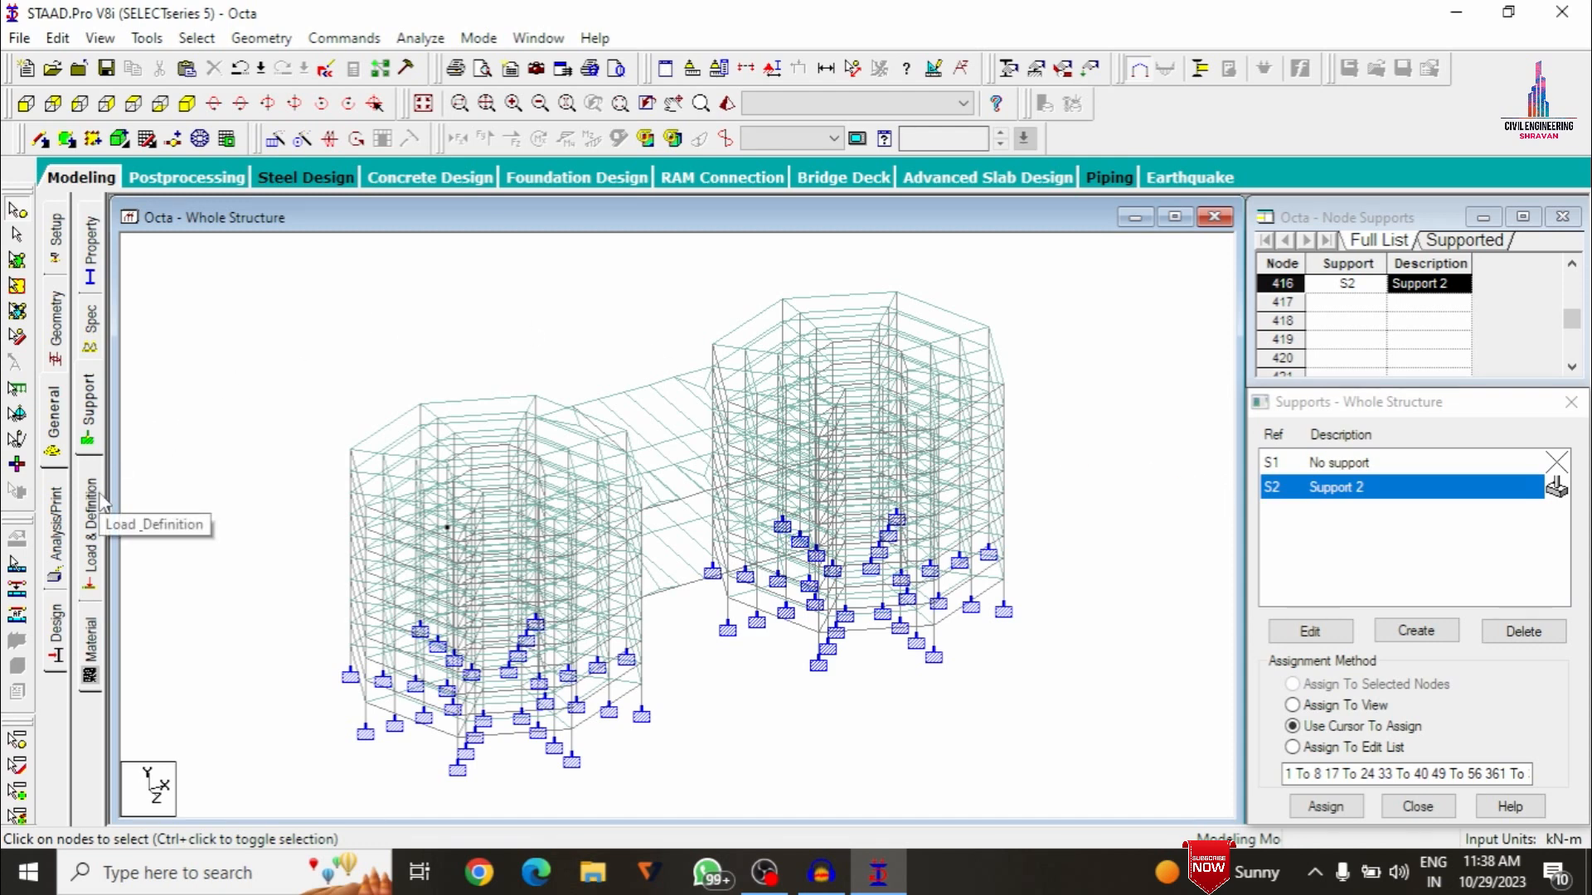
Start a new seismic definition in the load definitions with the type IS 1893 - 2002/2005
{"action": "left_click", "coordinate": [92, 531]}
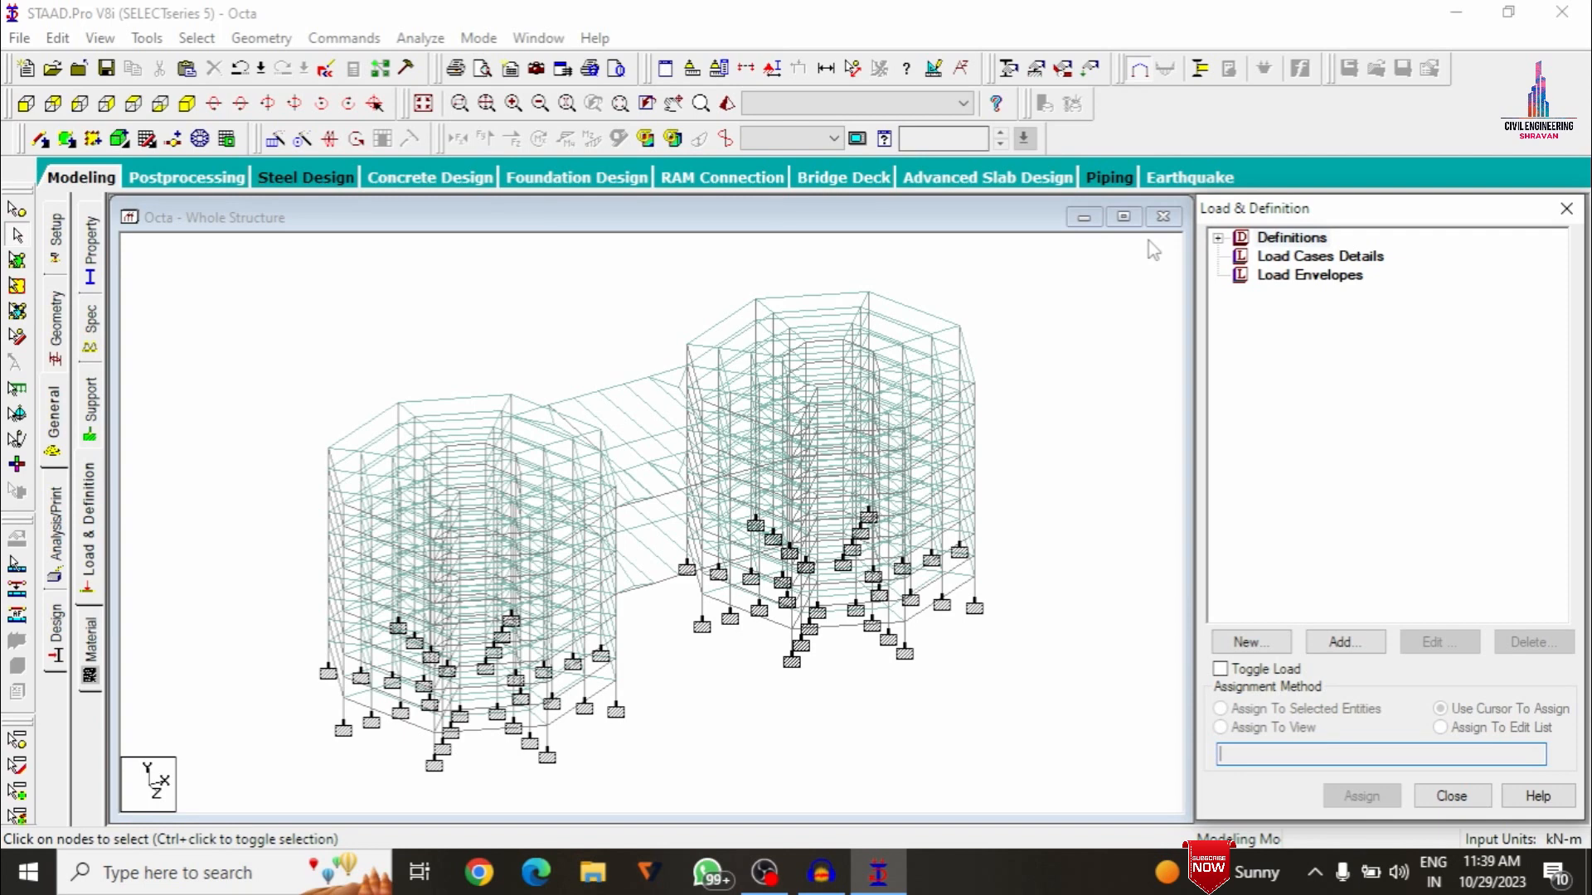
{"action": "left_click", "coordinate": [1218, 239]}
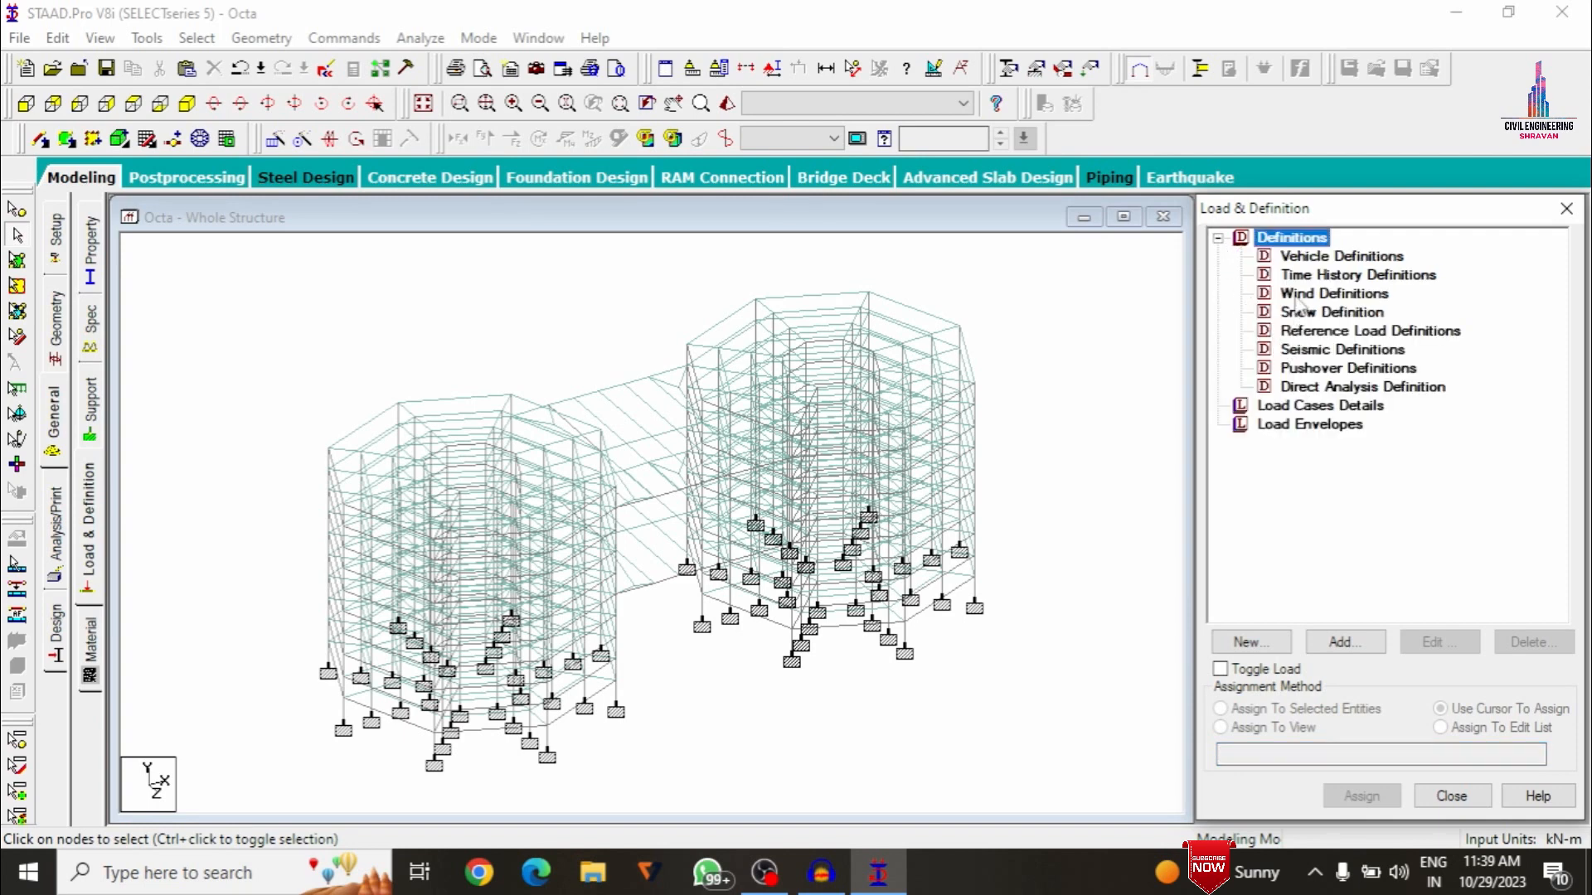
{"action": "left_click", "coordinate": [1308, 351]}
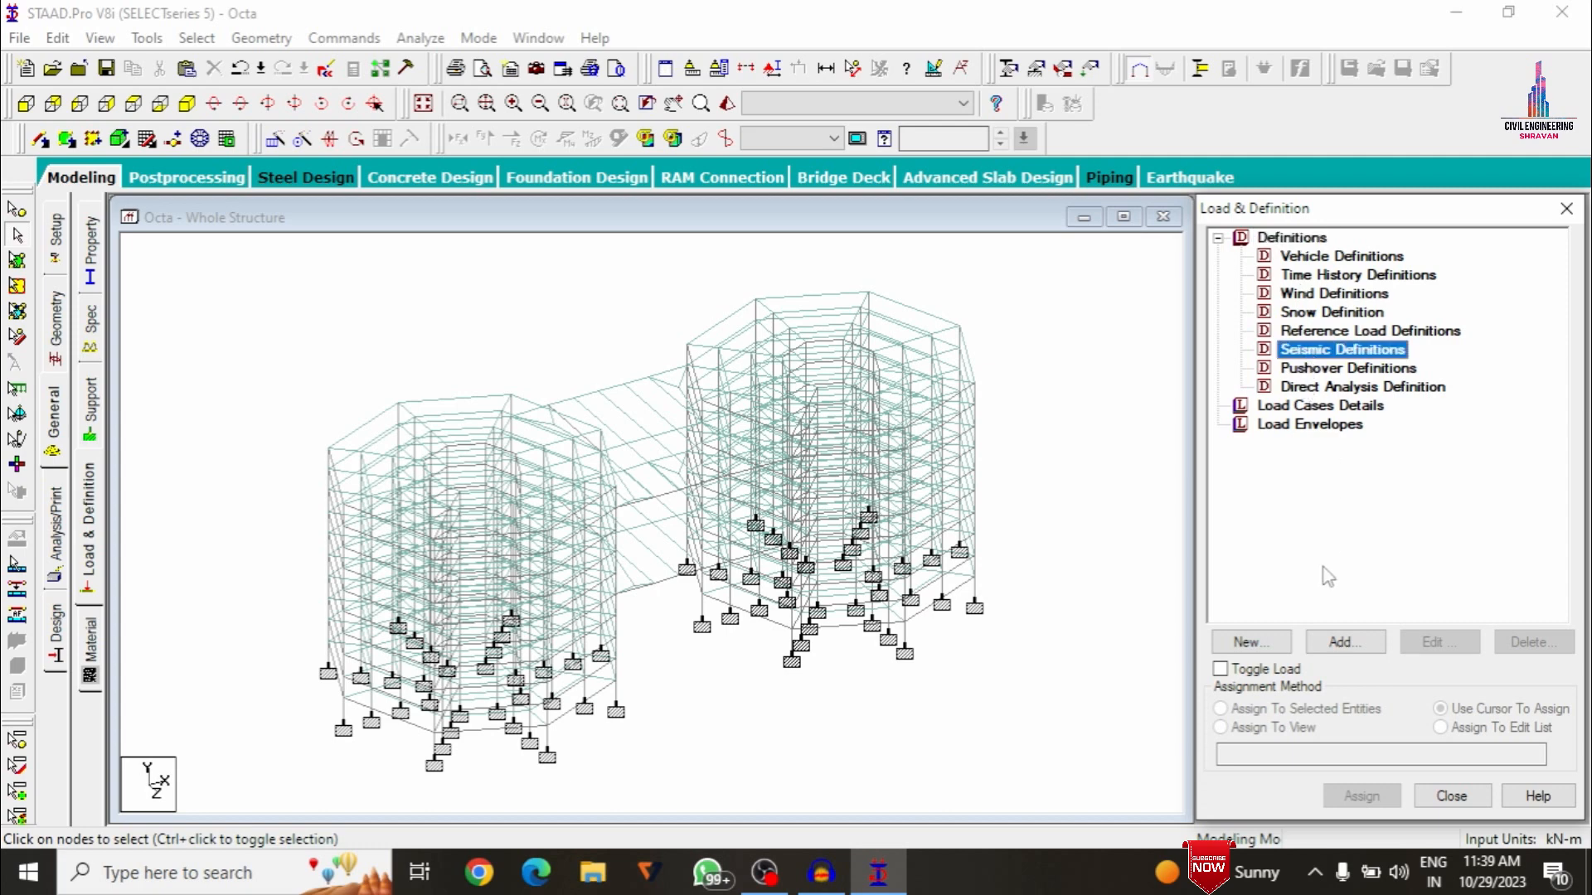
{"action": "left_click", "coordinate": [1336, 647]}
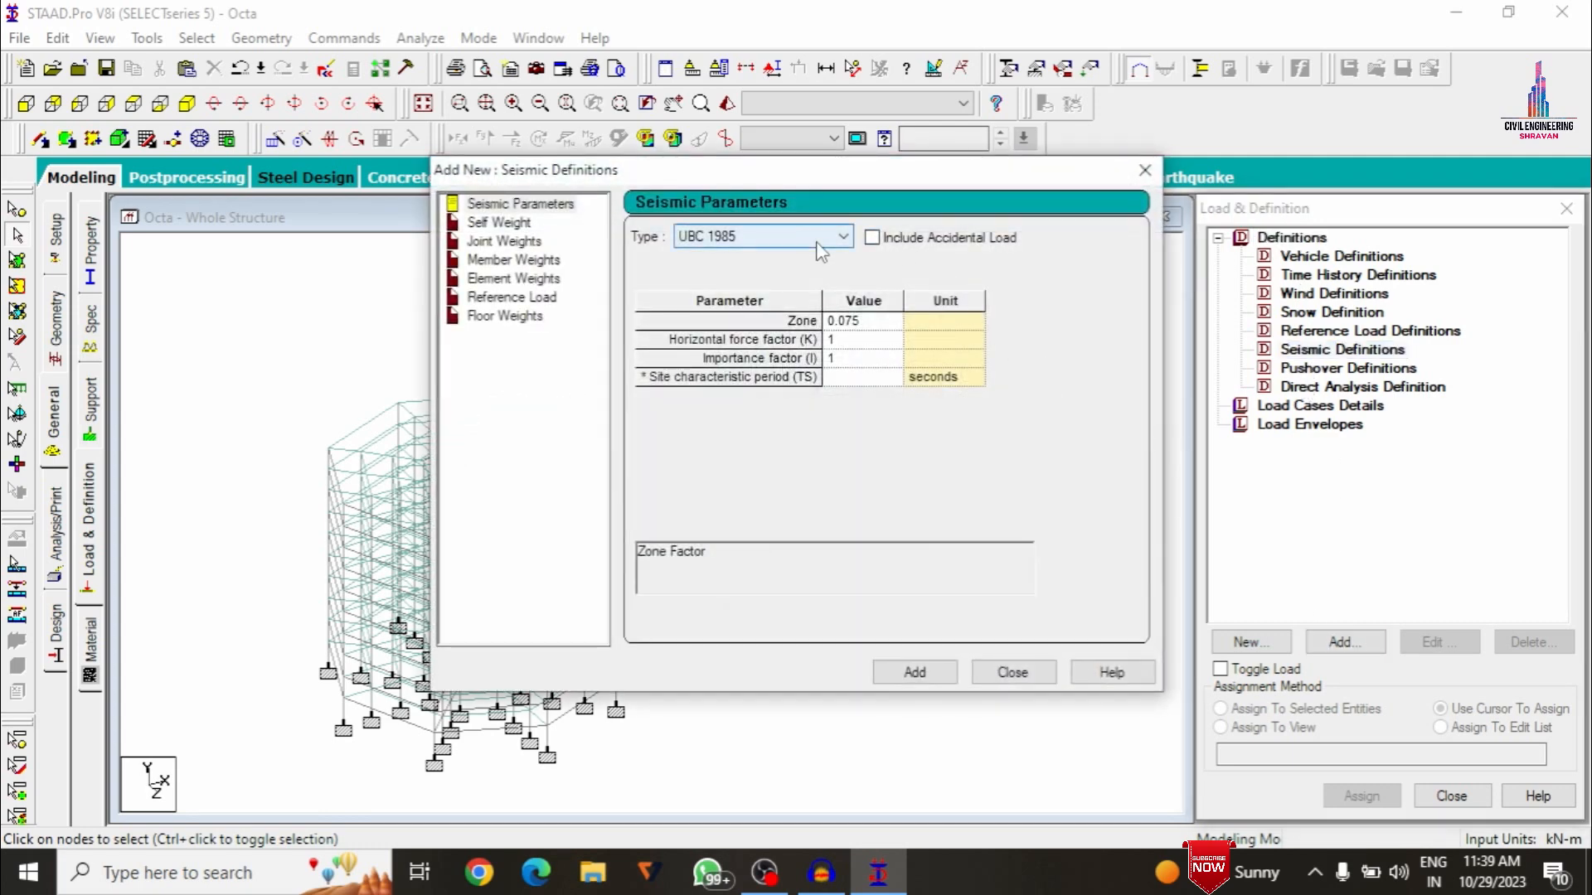
{"action": "left_click", "coordinate": [816, 243]}
{"action": "left_click", "coordinate": [808, 375]}
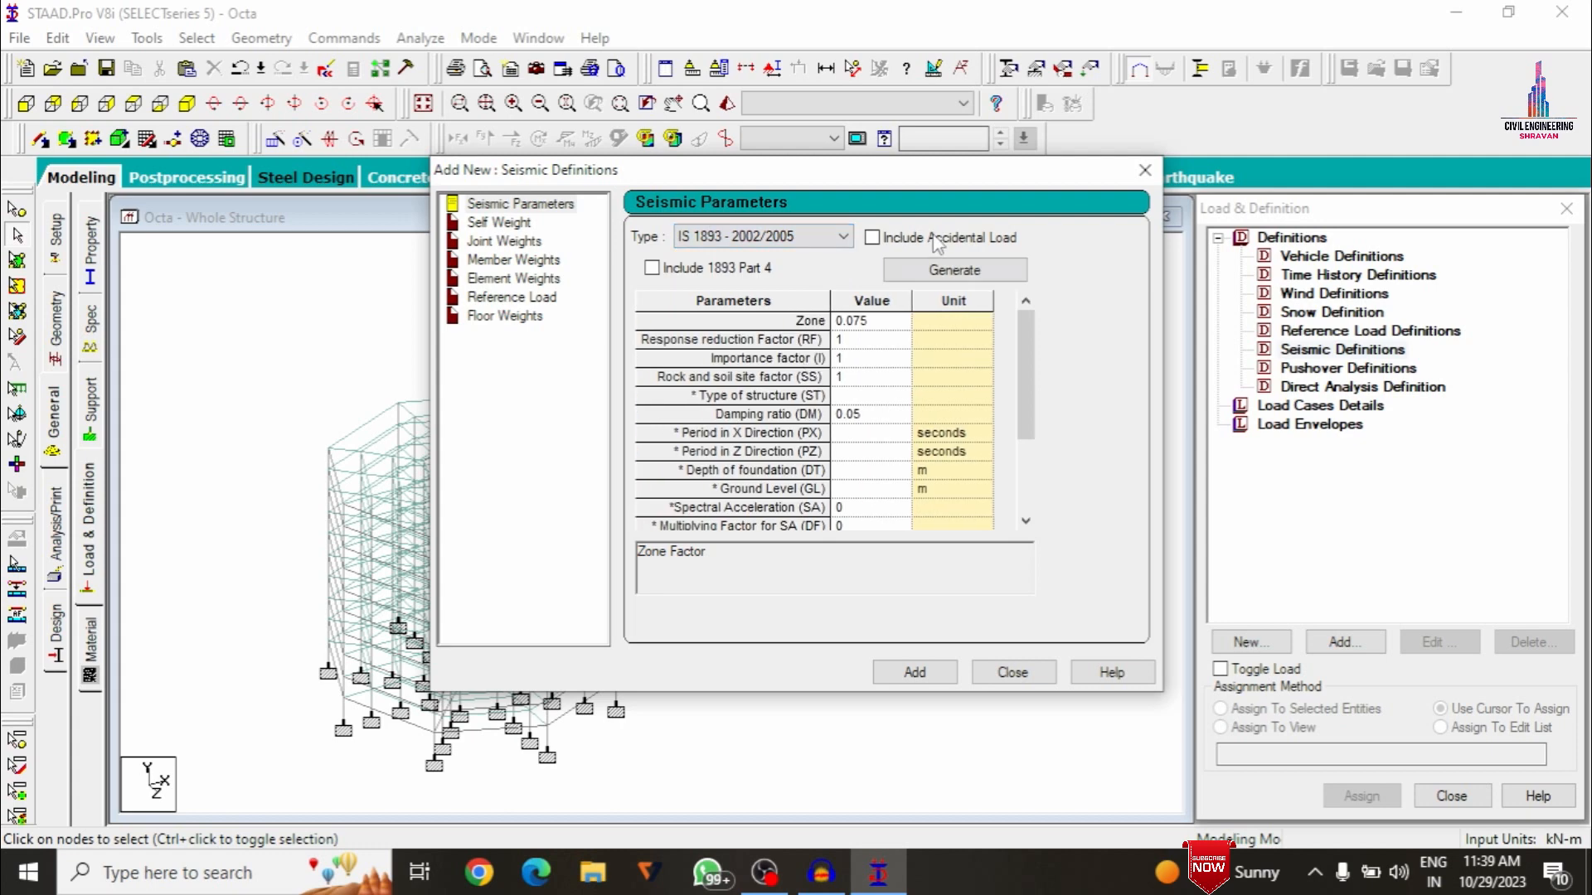
Generate the IS 1893 seismic parameters for zone V, a special RC moment resisting frame, all general building, medium soil and RC frame building
{"action": "left_click", "coordinate": [955, 269]}
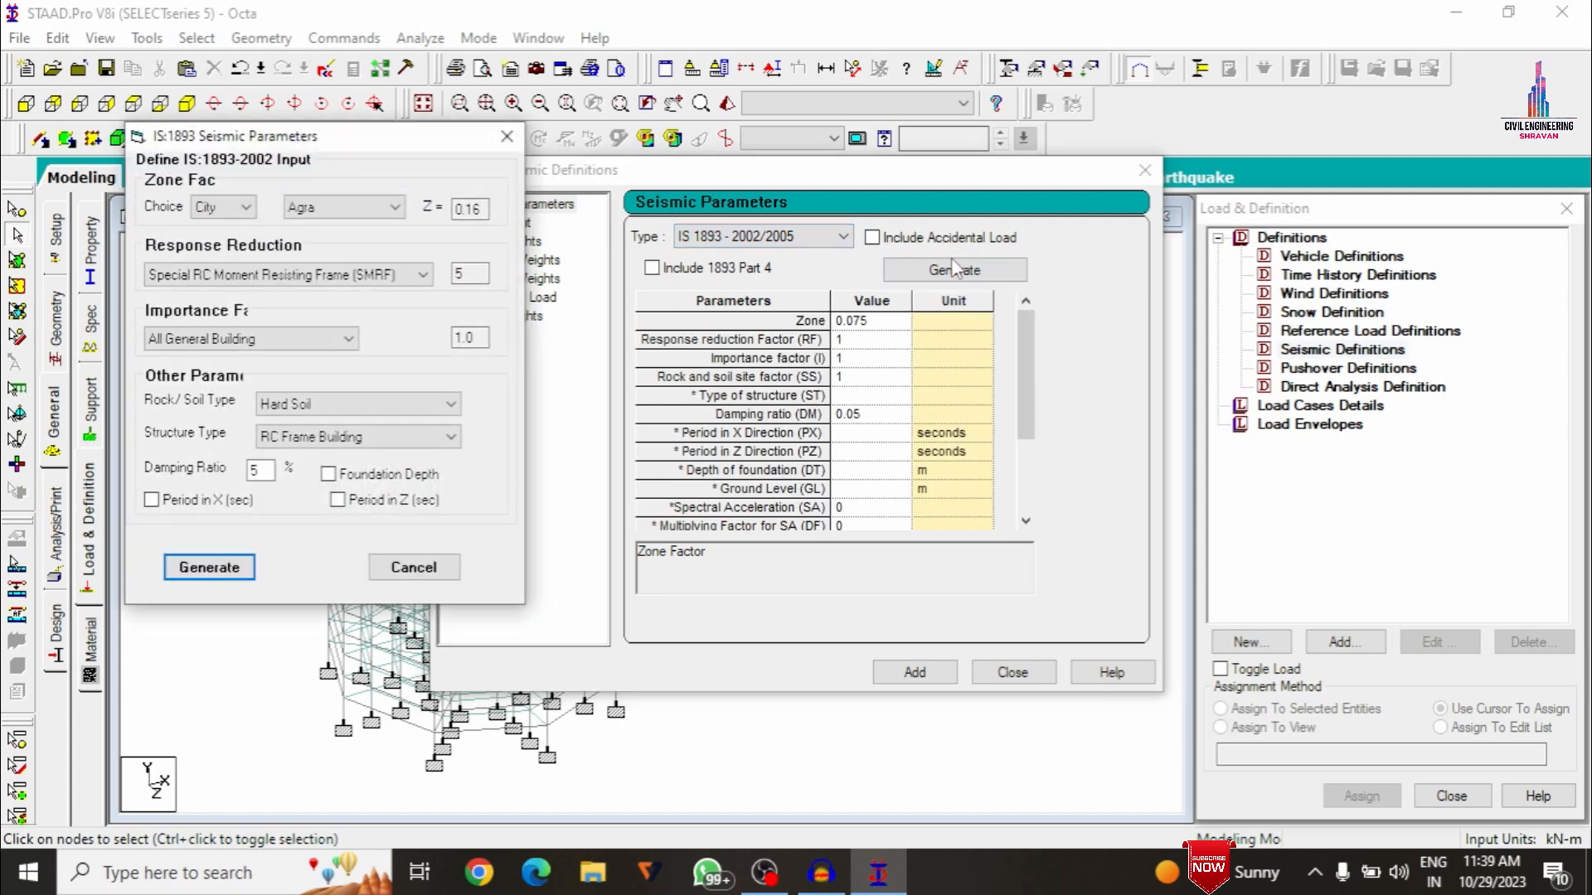
{"action": "left_click", "coordinate": [224, 207]}
{"action": "left_click", "coordinate": [200, 238]}
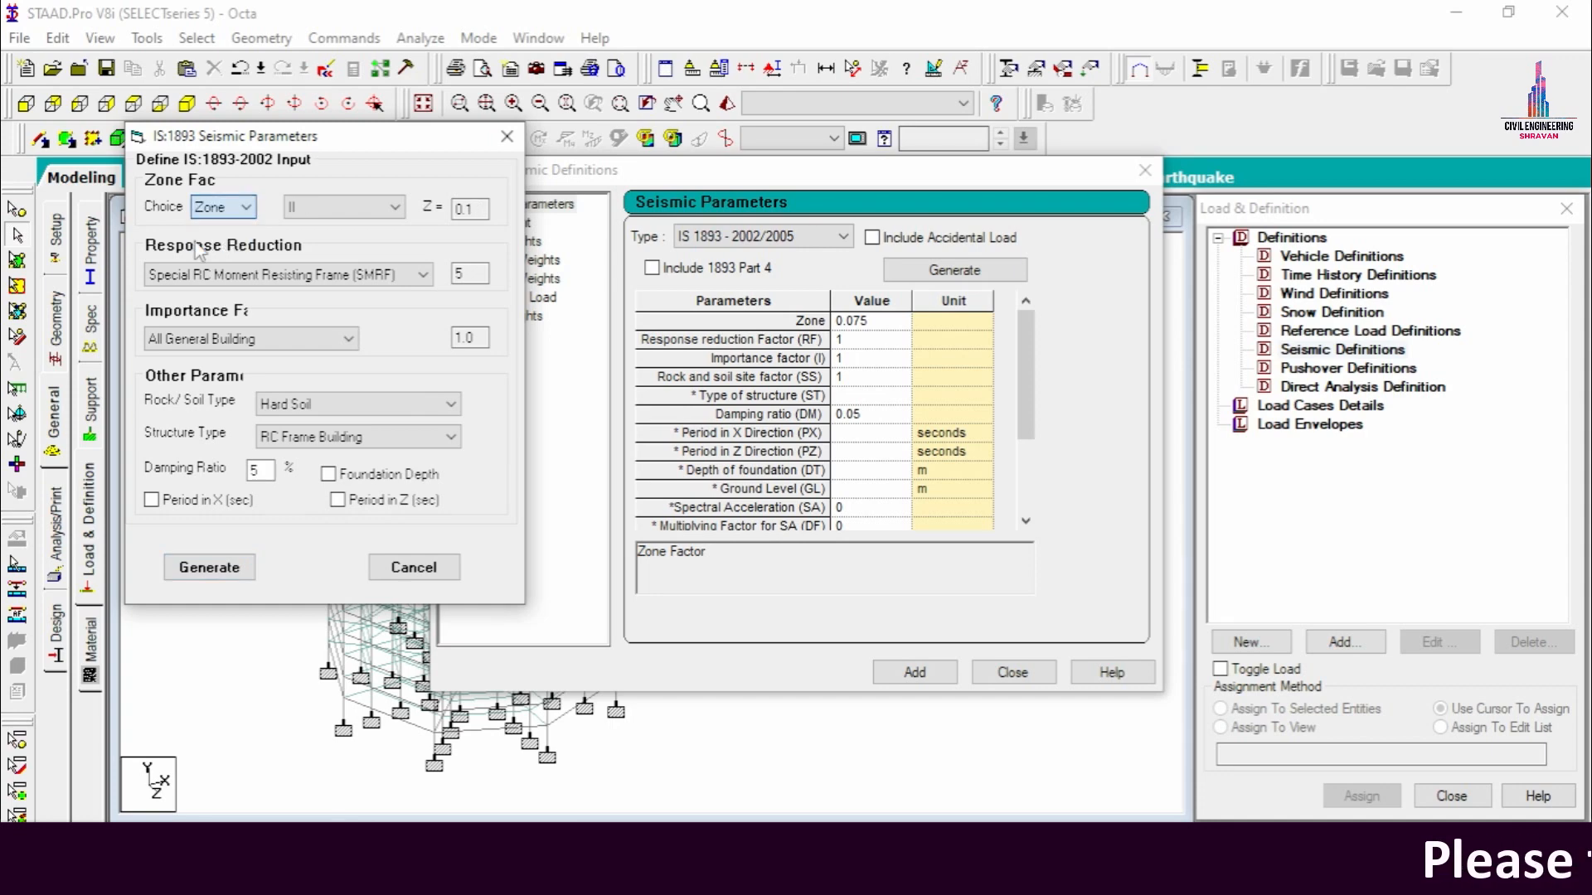
{"action": "left_click", "coordinate": [328, 207]}
{"action": "left_click", "coordinate": [320, 276]}
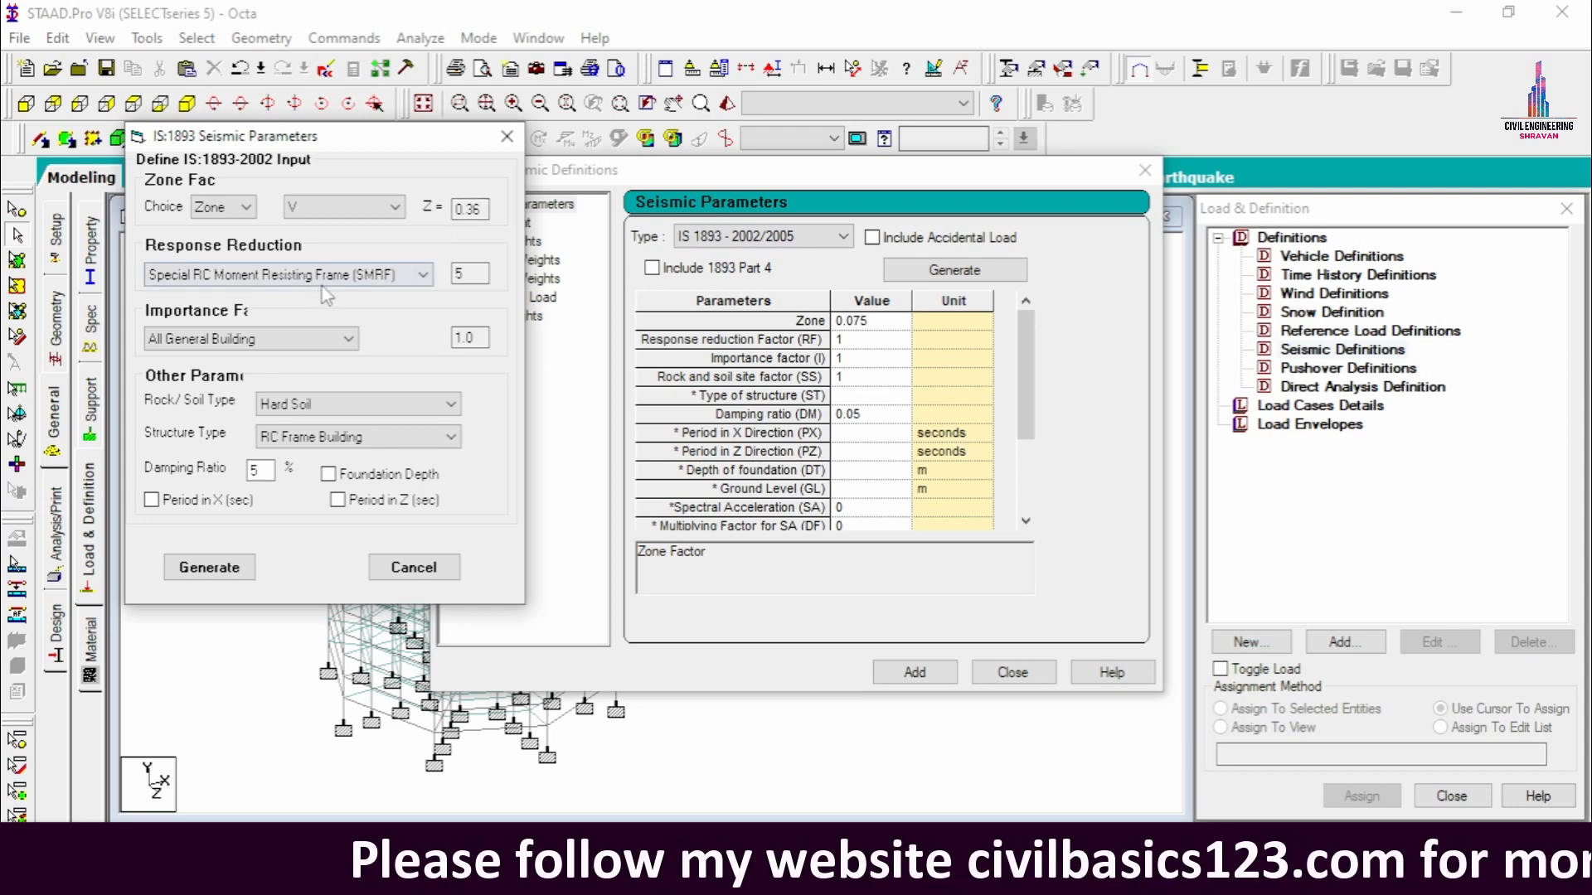
{"action": "left_click", "coordinate": [303, 339]}
{"action": "left_click", "coordinate": [296, 359]}
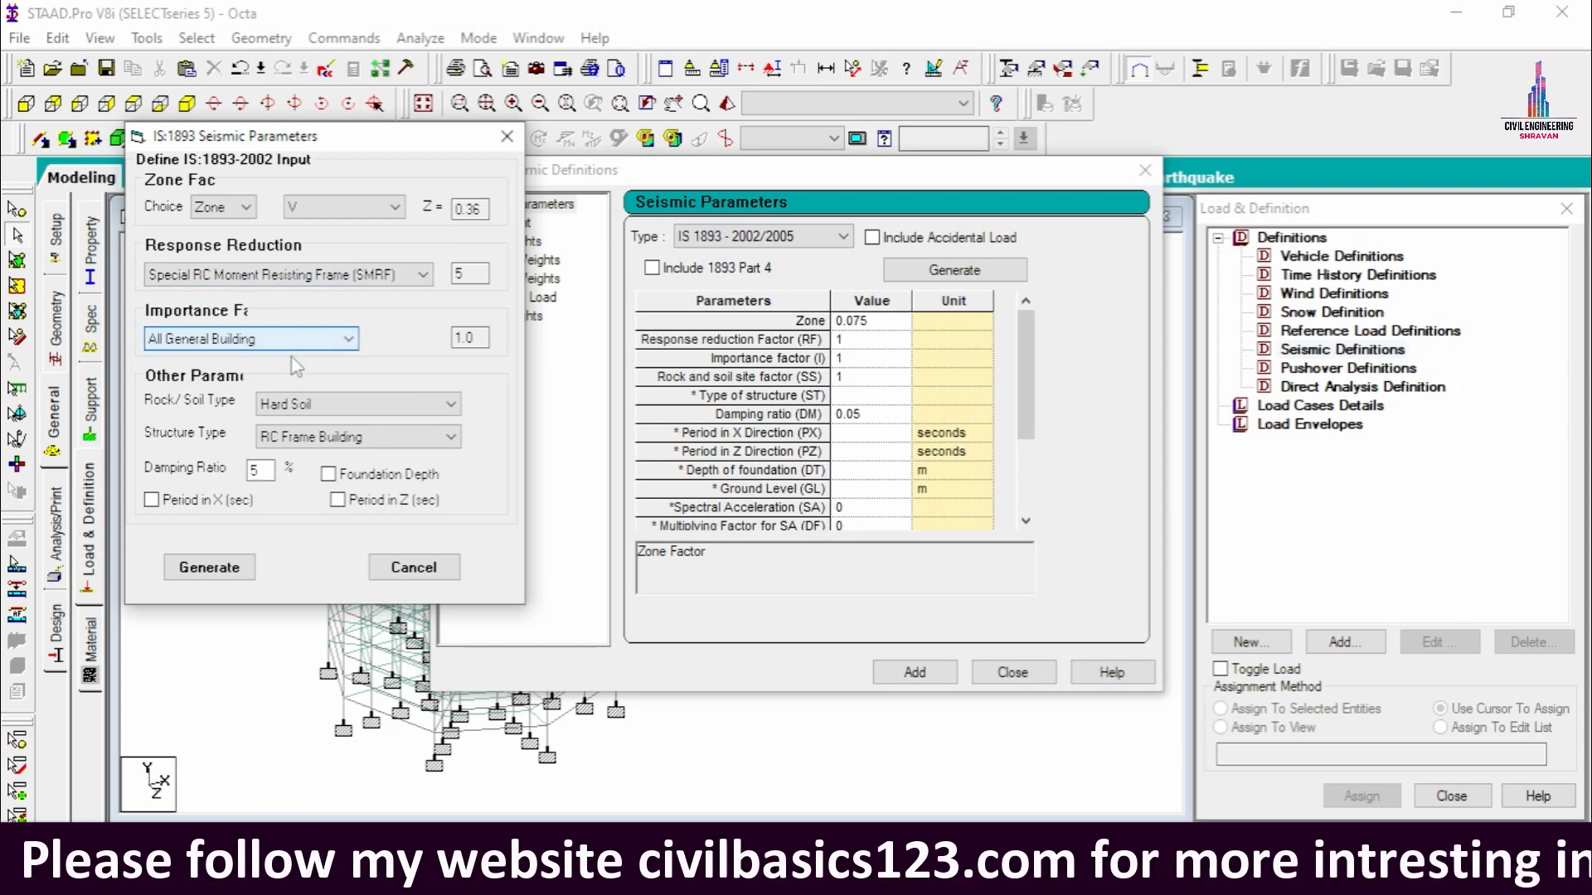
{"action": "left_click", "coordinate": [298, 404]}
{"action": "left_click", "coordinate": [295, 430]}
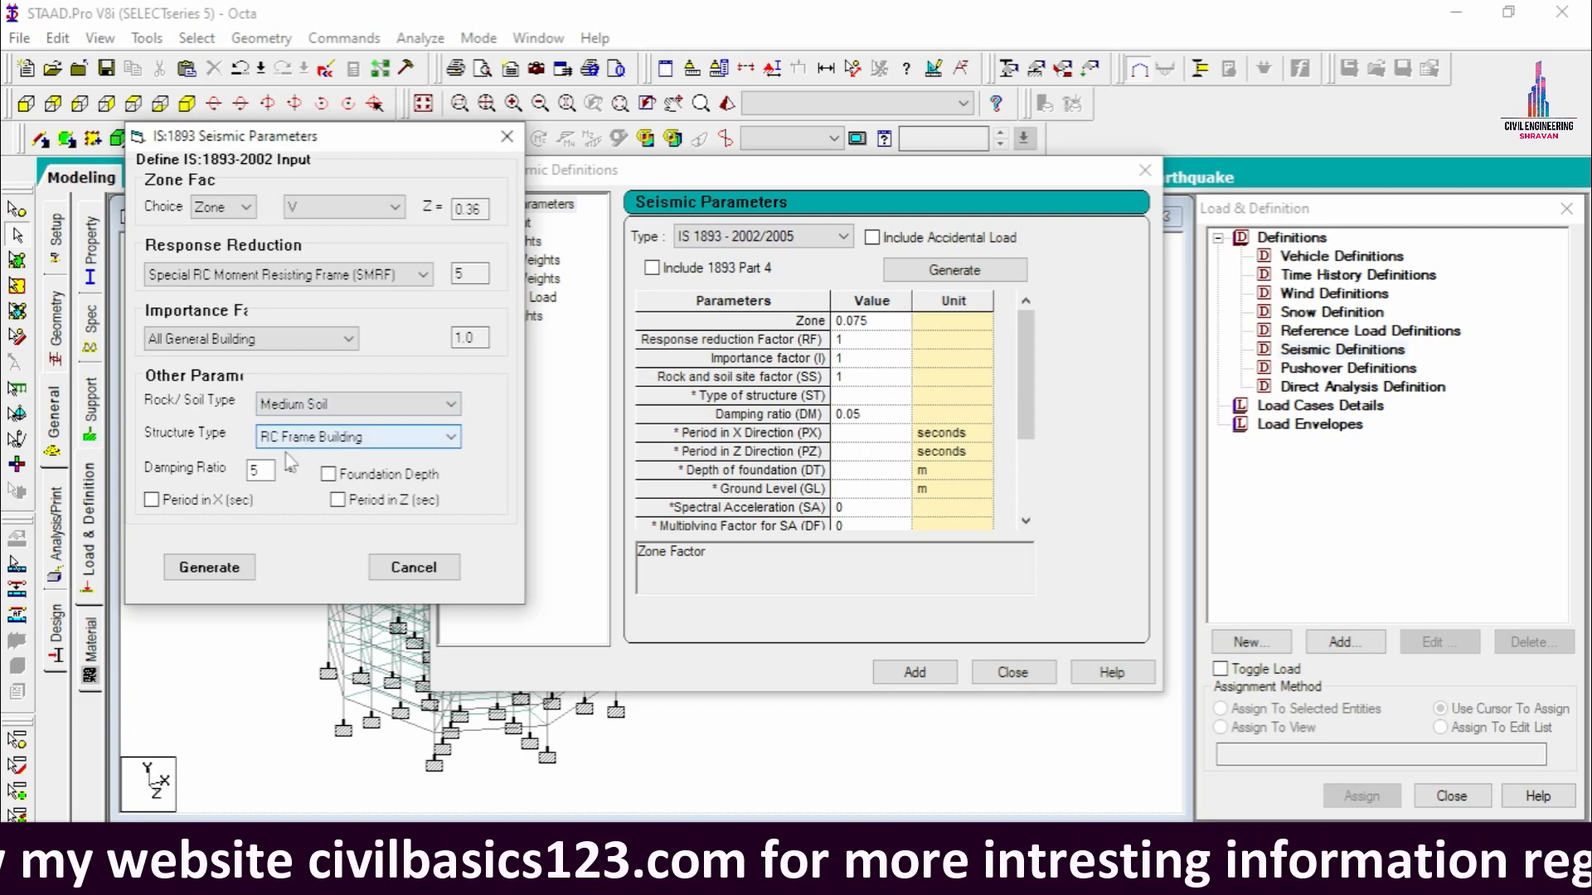
{"action": "left_click", "coordinate": [212, 568]}
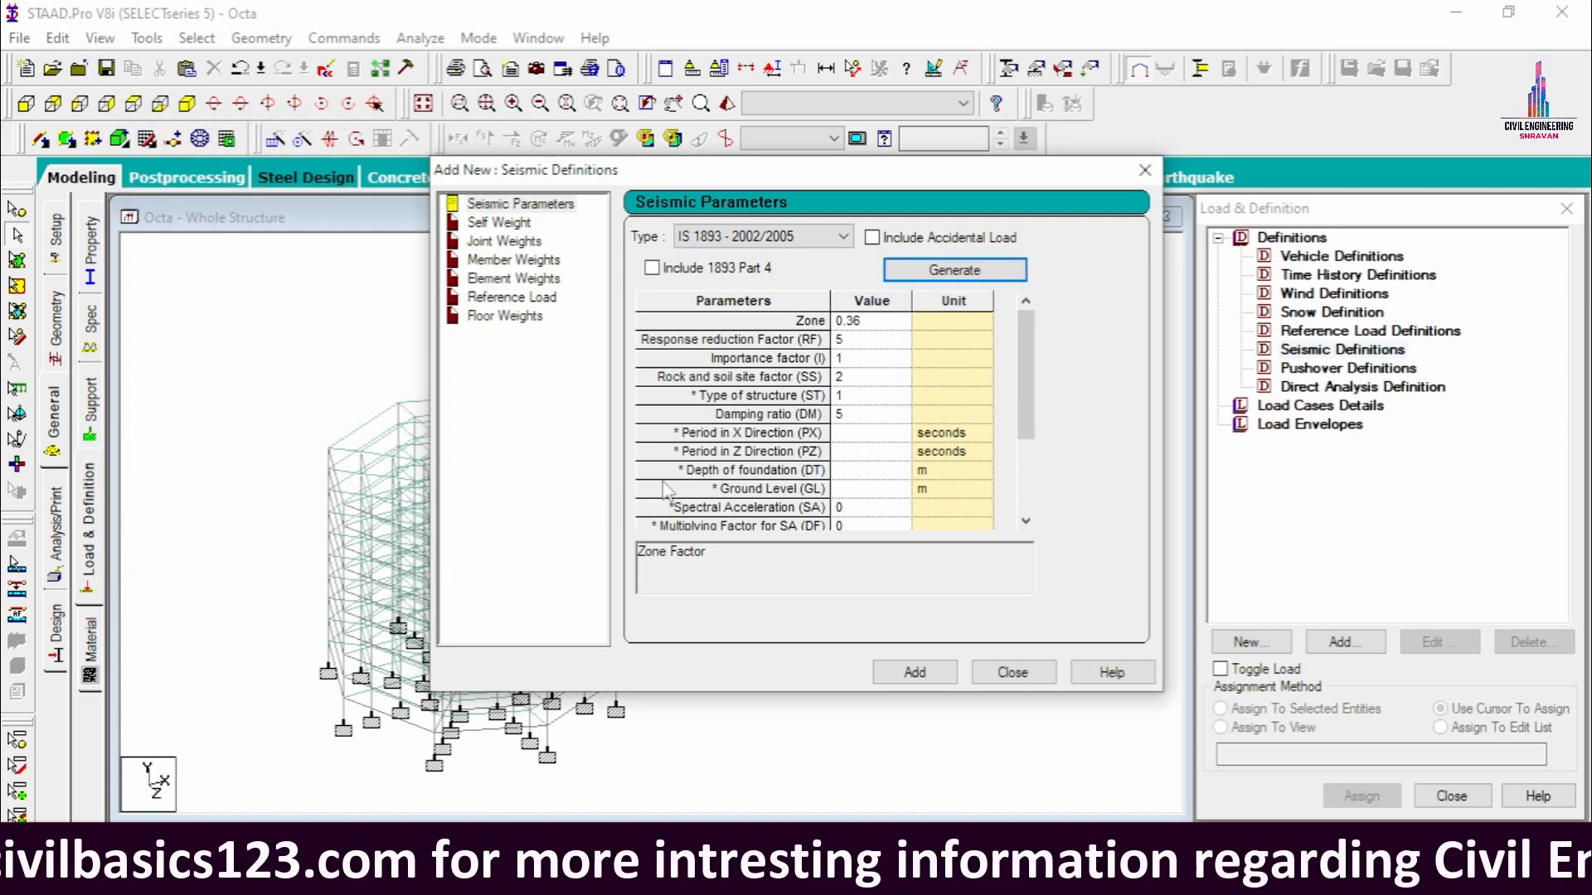
Set the damping ratio to 0.05 and add the seismic definition with a self-weight factor of 1
{"action": "left_click", "coordinate": [859, 416]}
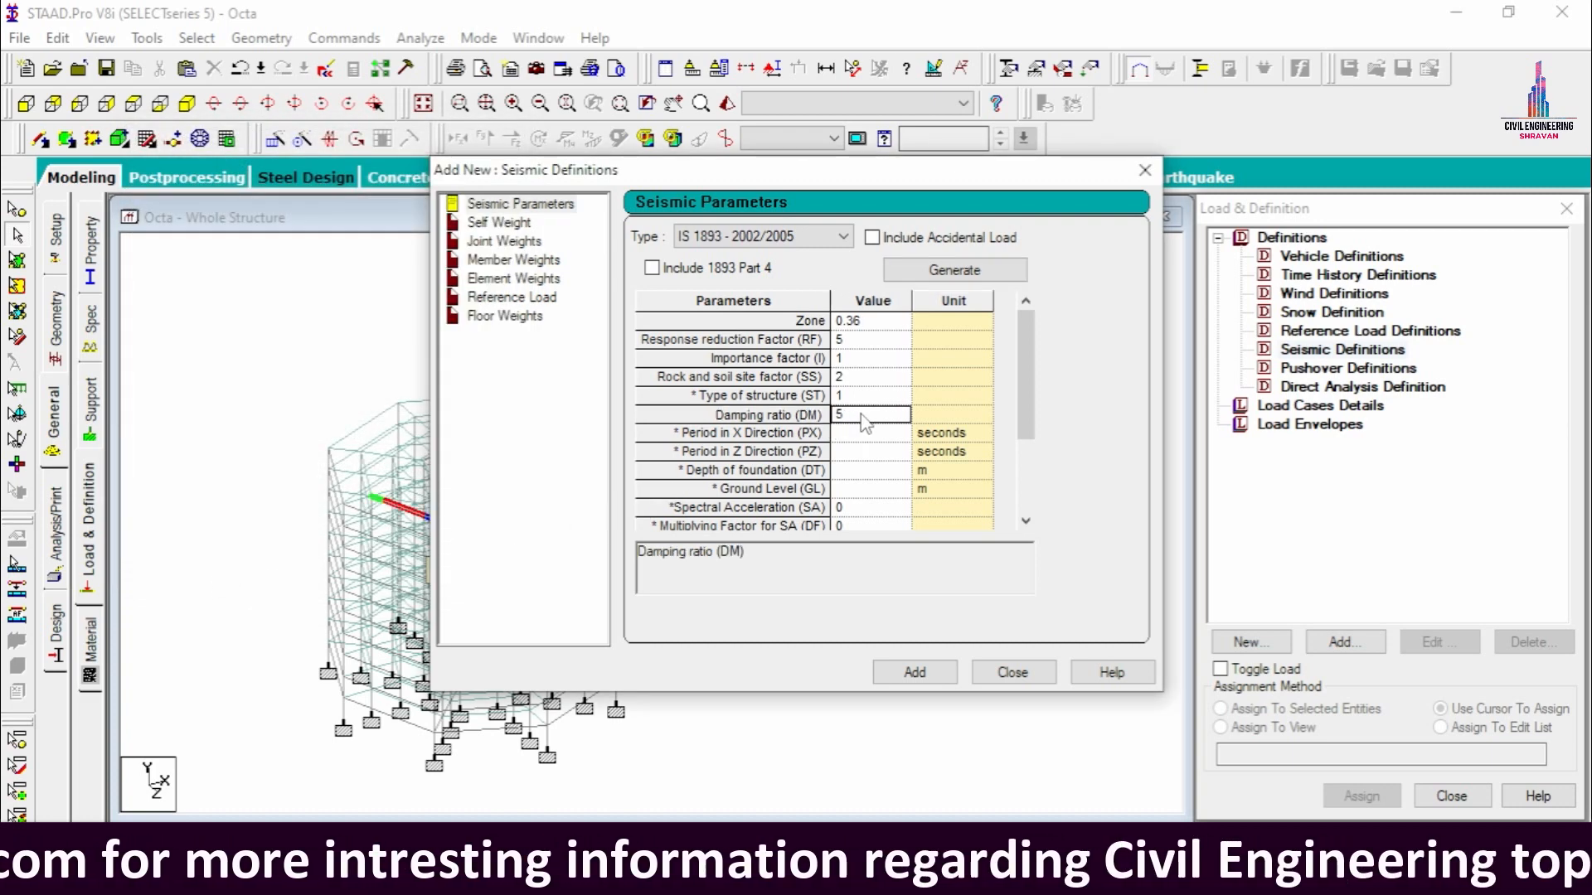
{"action": "type", "text": "0."}
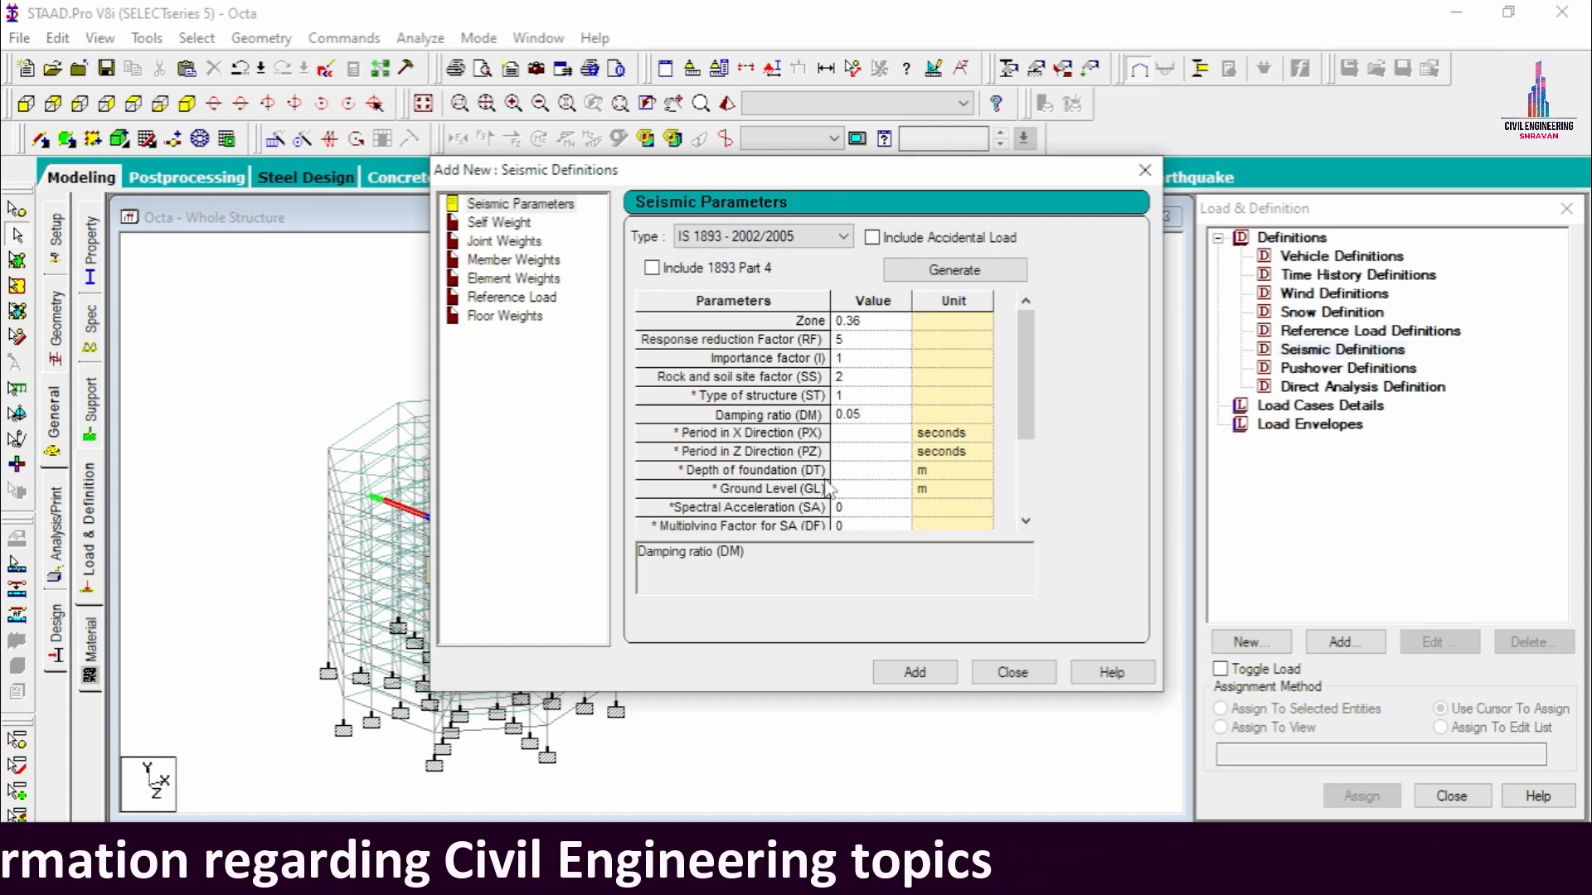
{"action": "left_click", "coordinate": [908, 672]}
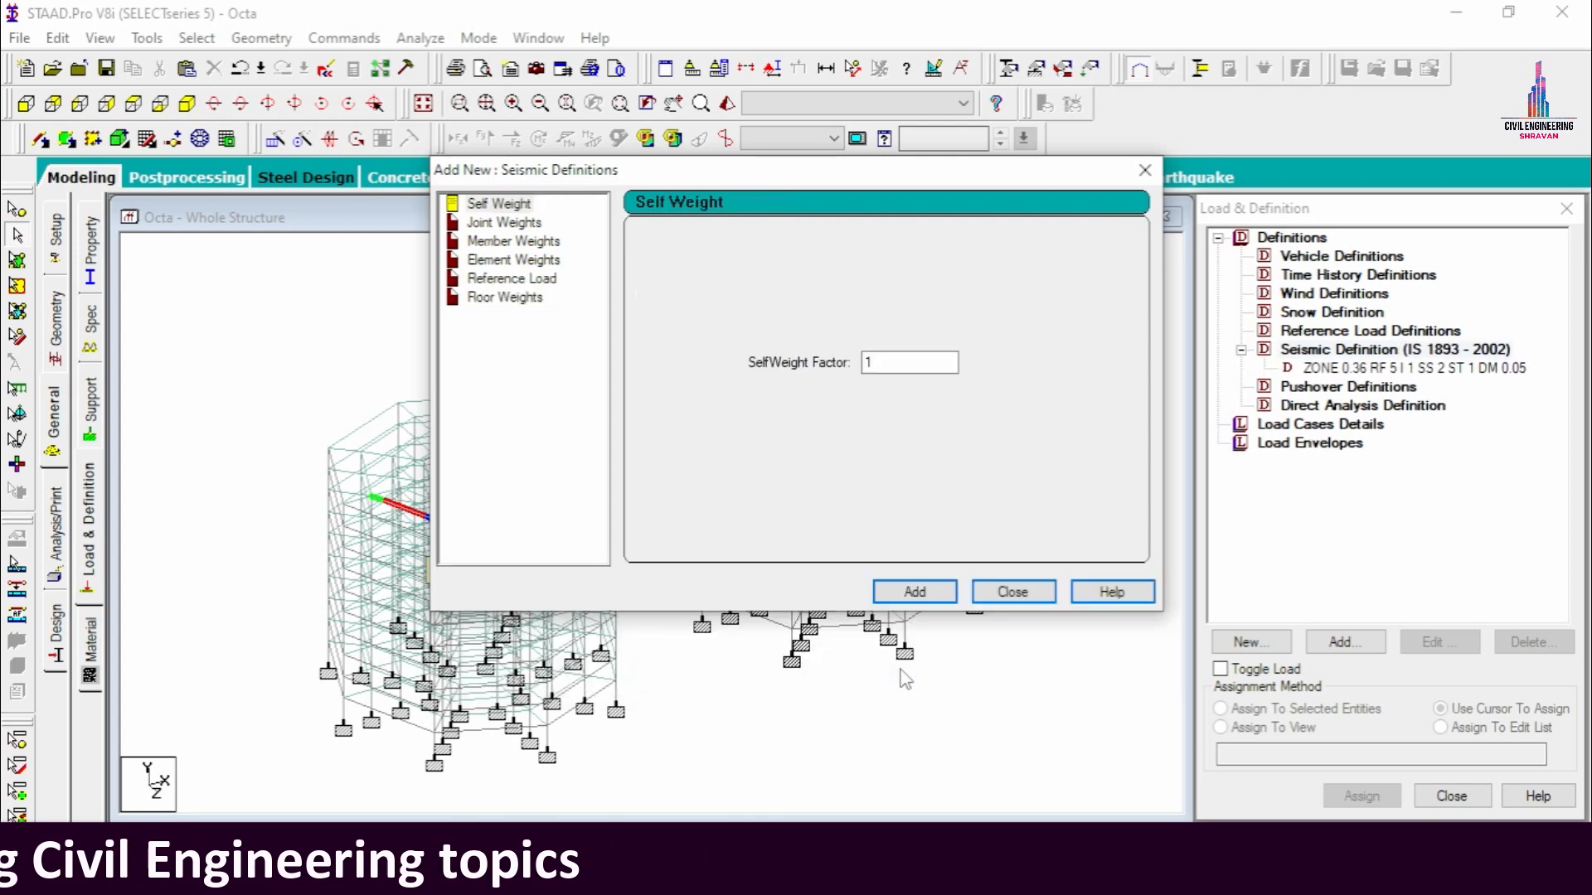
{"action": "left_click", "coordinate": [953, 593]}
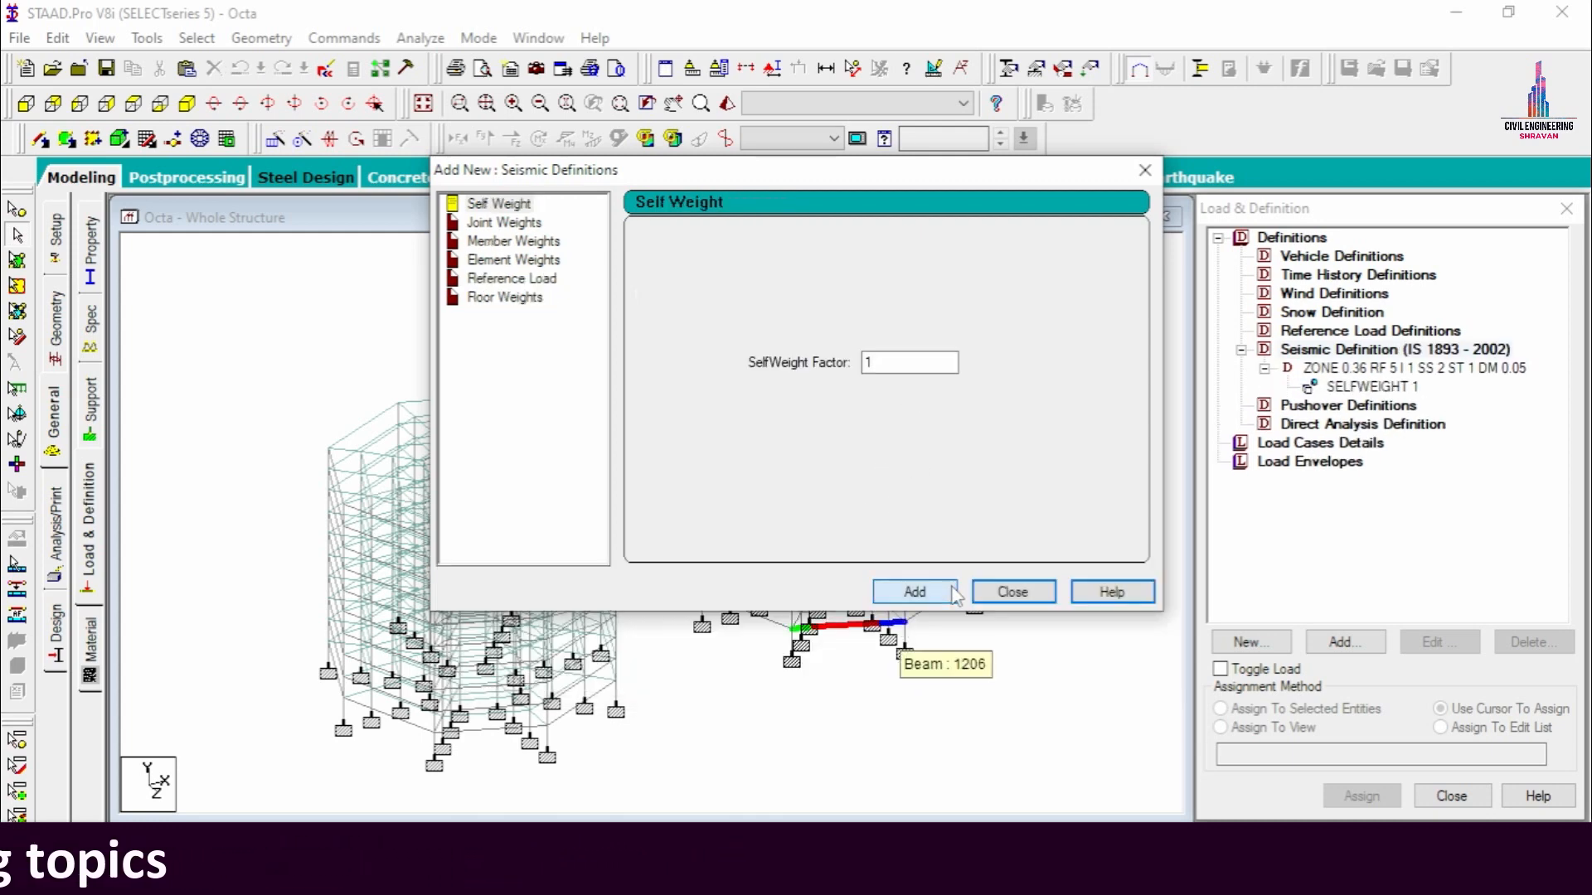
Add a uniform (UNI) member weight of 24.3 kN/m to the seismic definition
{"action": "left_click", "coordinate": [491, 246]}
{"action": "left_click", "coordinate": [847, 285]}
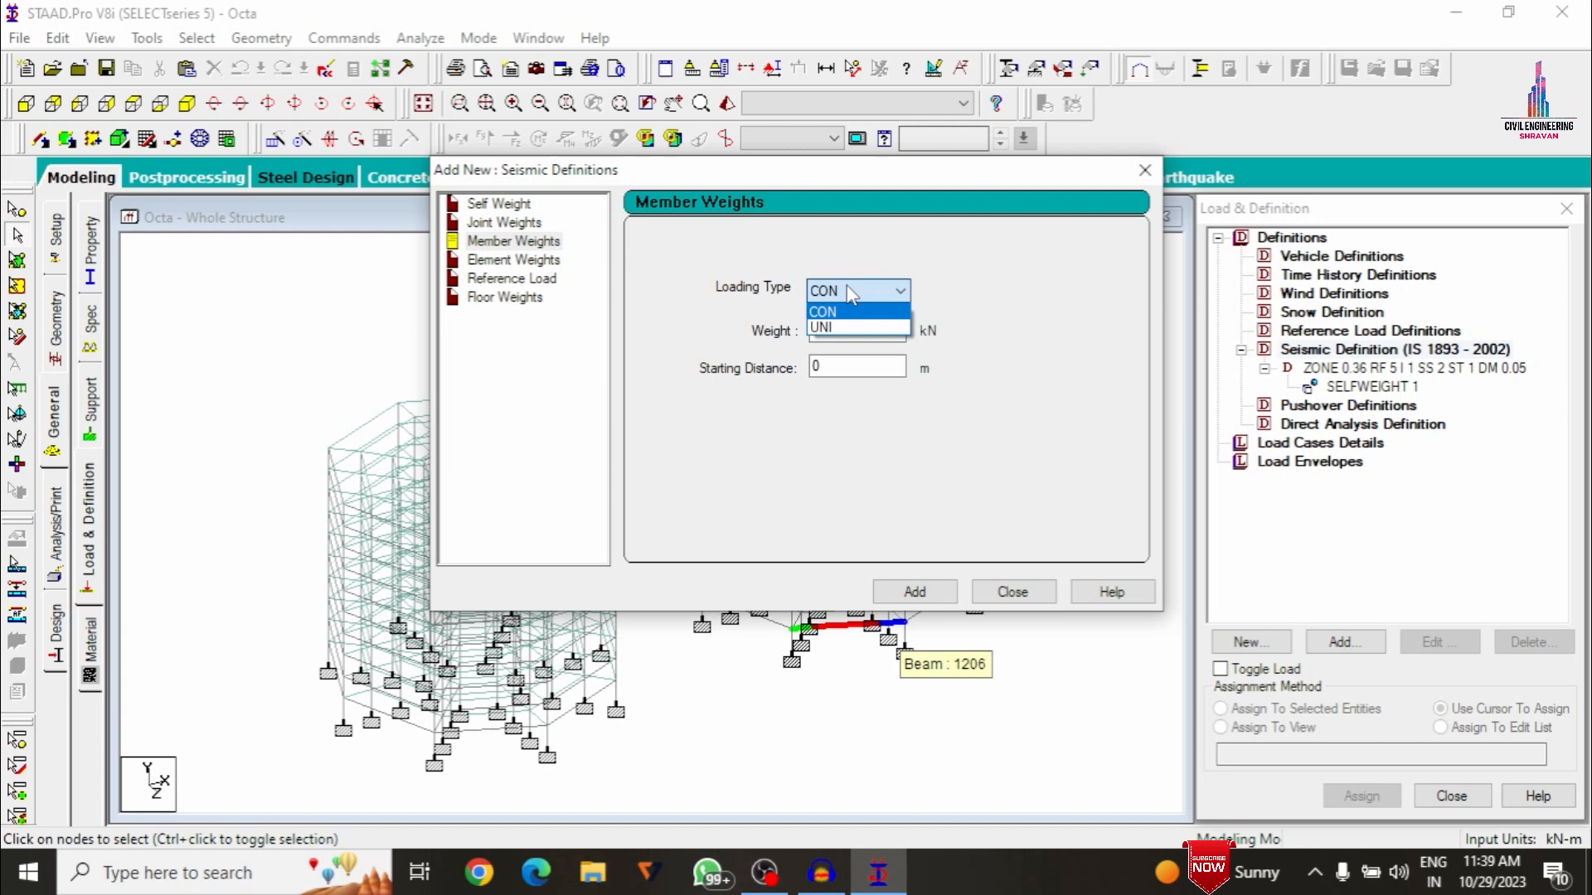
{"action": "left_click", "coordinate": [829, 327]}
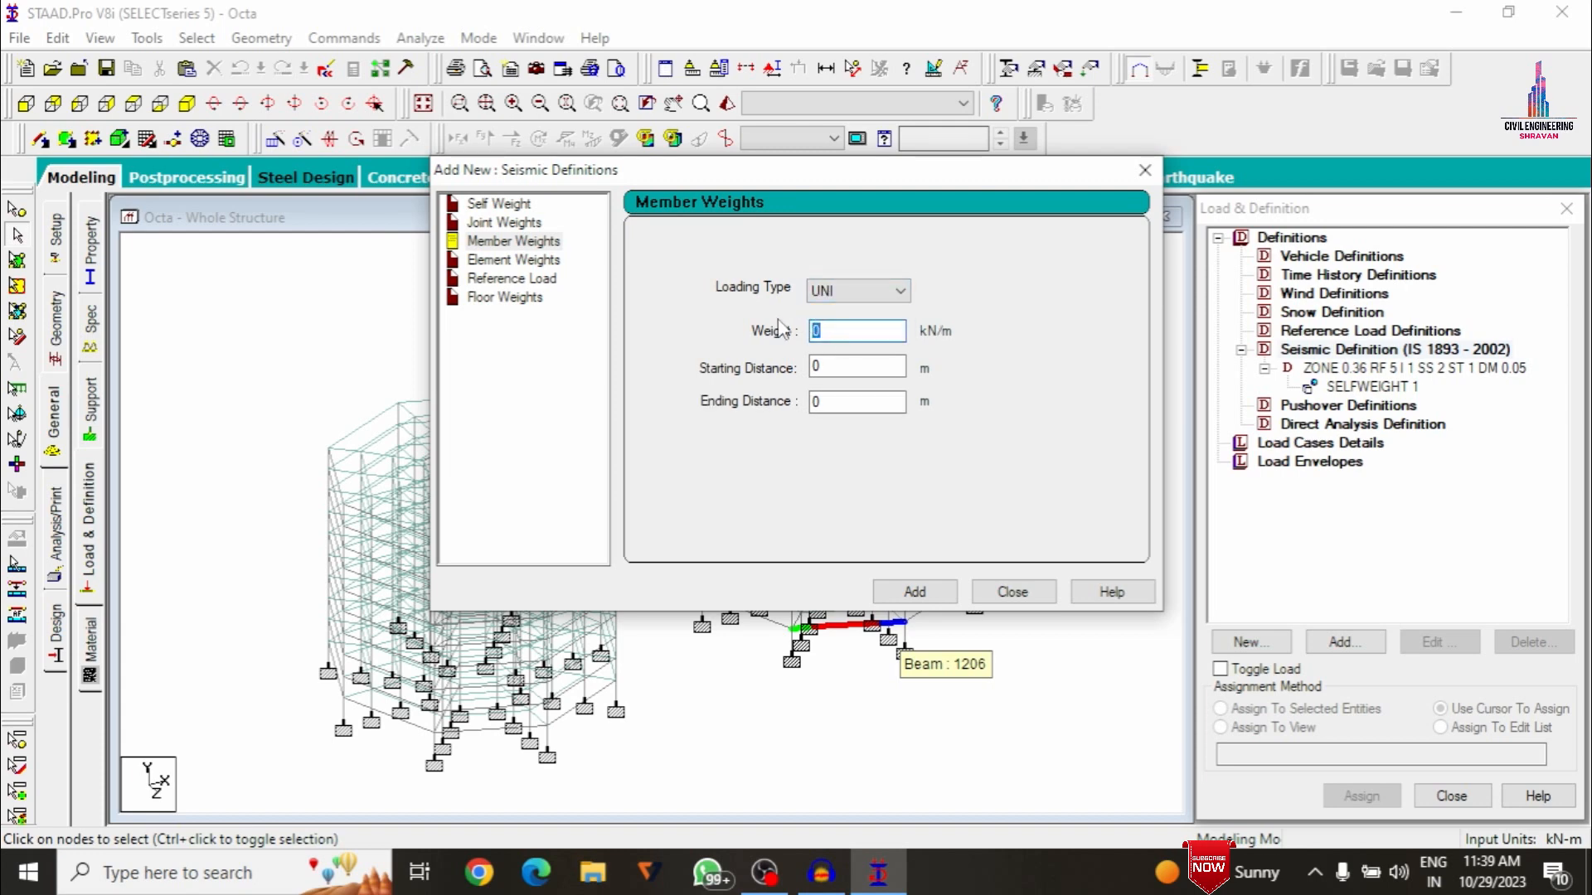
{"action": "type", "text": "24.3"}
{"action": "left_click", "coordinate": [893, 597]}
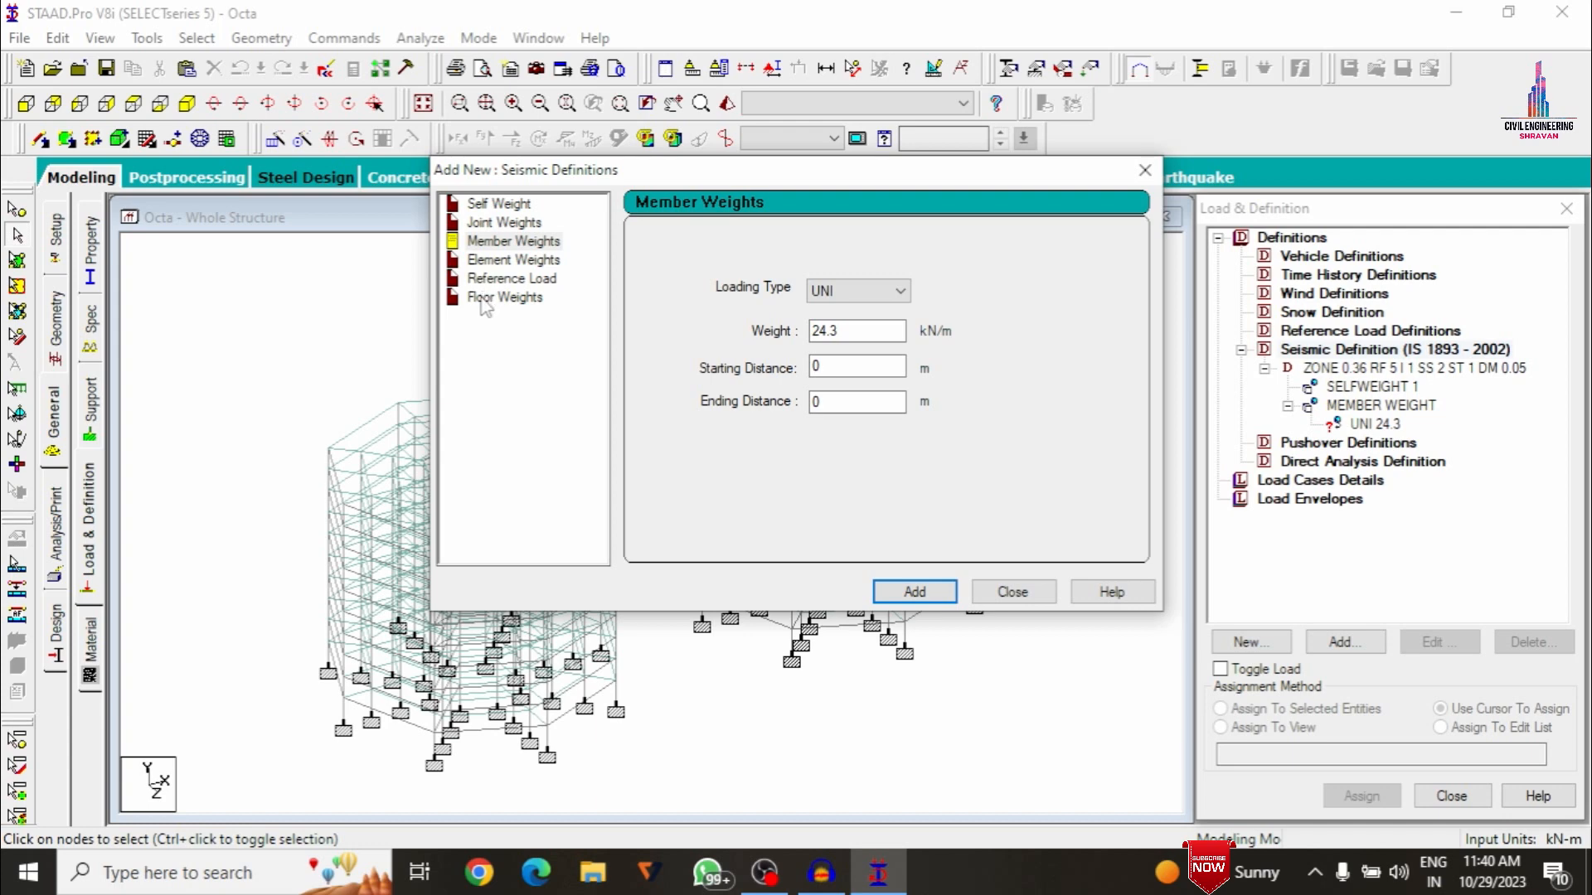
Add a floor weight with a pressure of -25 kN/m2 over the Y range 3 to 30 m to the seismic definition
{"action": "left_click", "coordinate": [482, 298]}
{"action": "left_click_drag", "start_coordinate": [753, 318], "coordinate": [609, 317]}
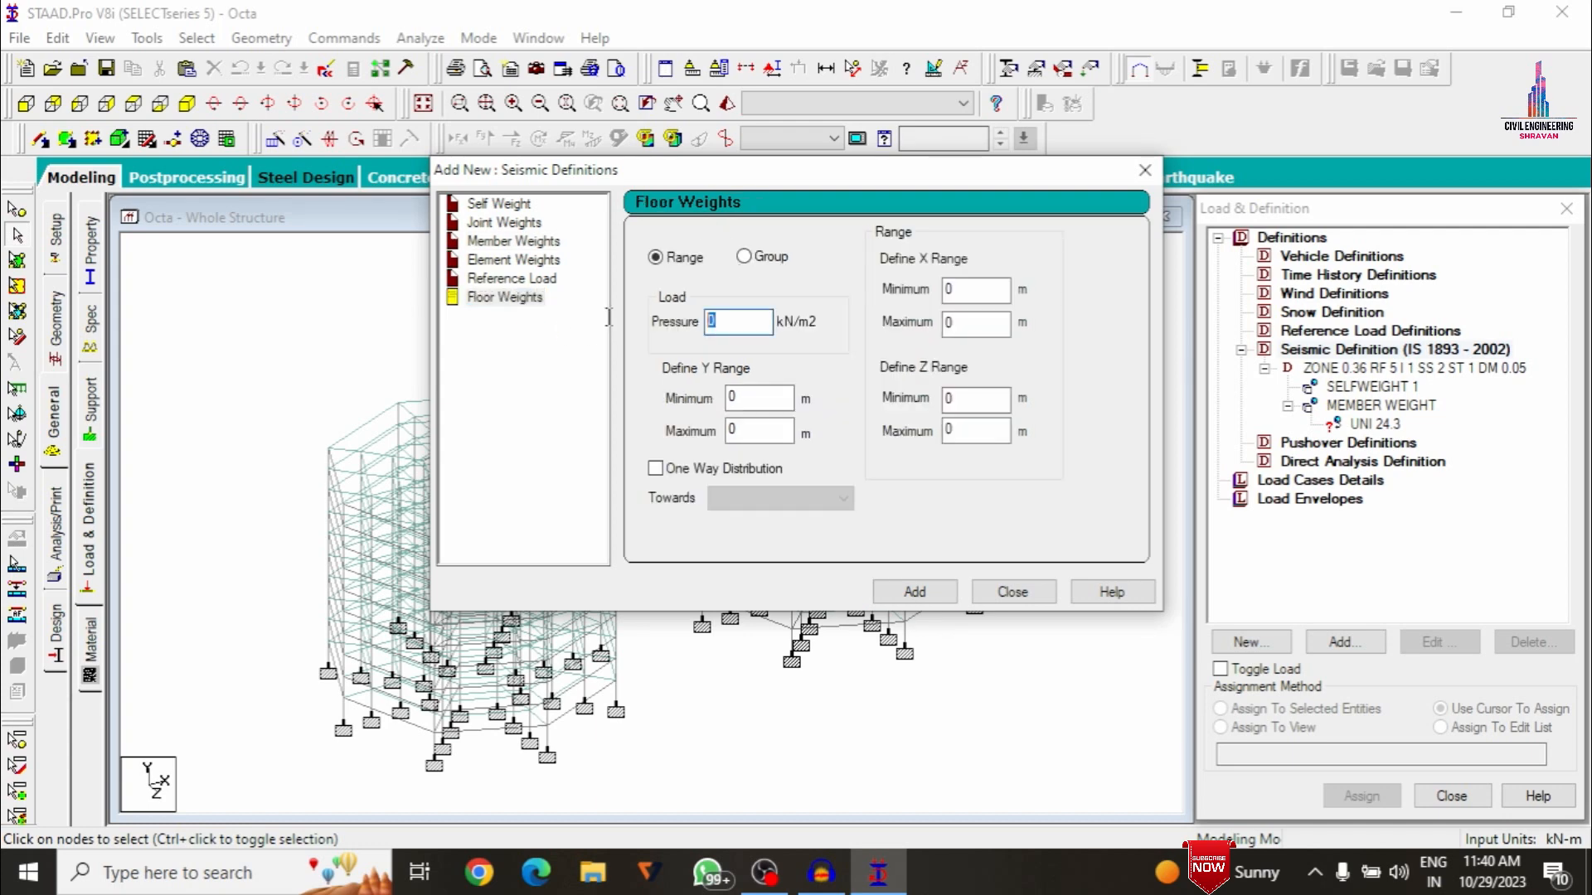
{"action": "type", "text": "-25"}
{"action": "key", "text": "Tab"}
{"action": "type", "text": "30"}
{"action": "left_click", "coordinate": [914, 591]}
{"action": "left_click", "coordinate": [1012, 591]}
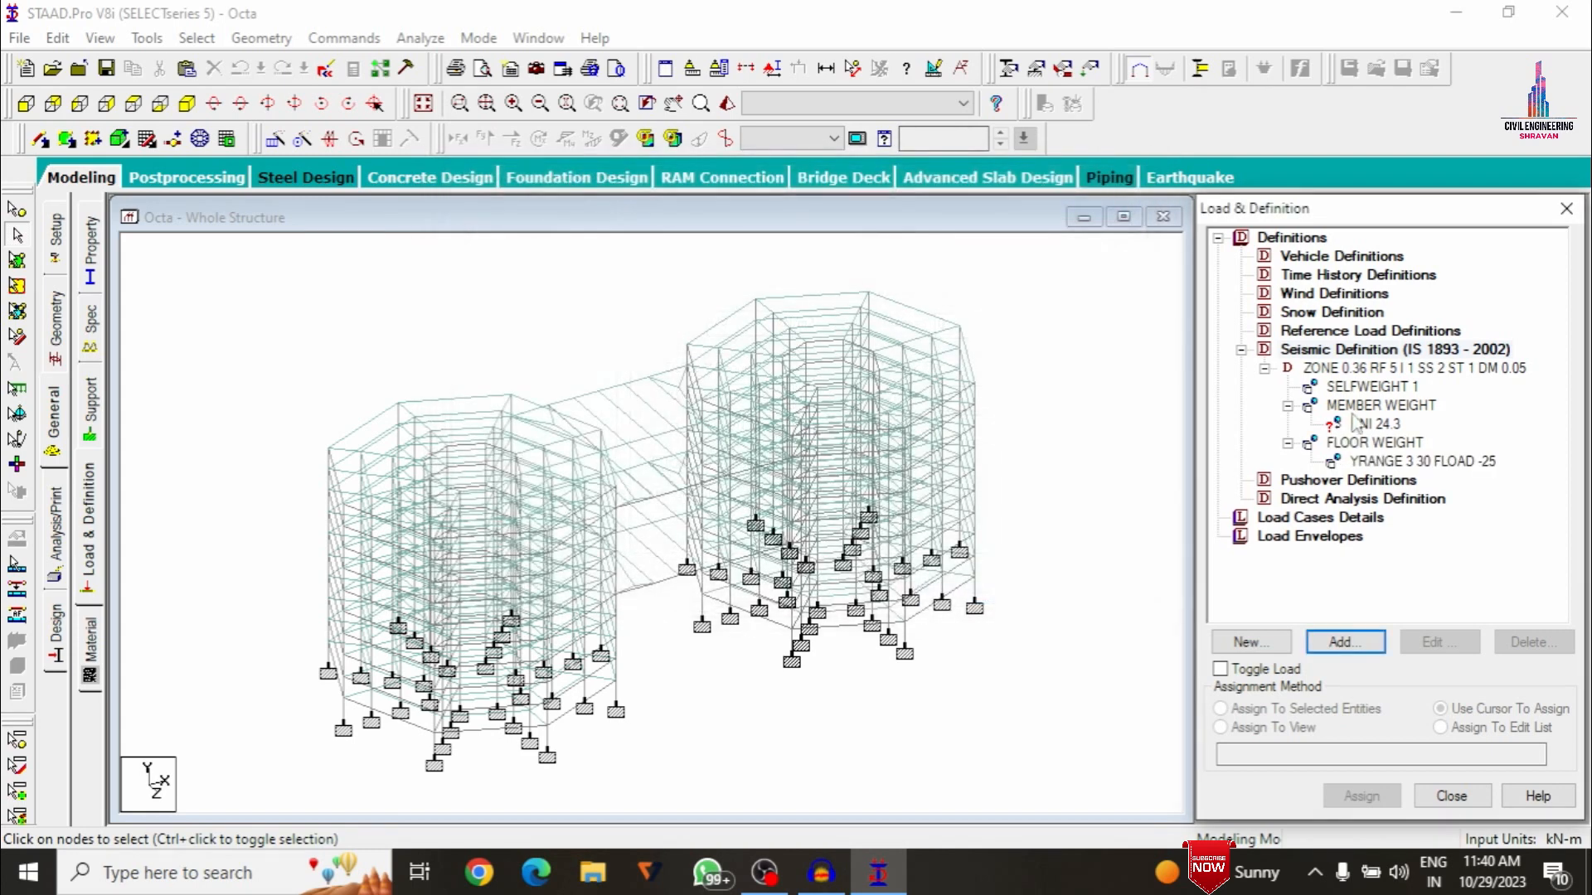
Assign the UNI 24.3 member weight to the horizontal beams of every floor, selecting them level by level in the front view
{"action": "left_click", "coordinate": [1366, 425]}
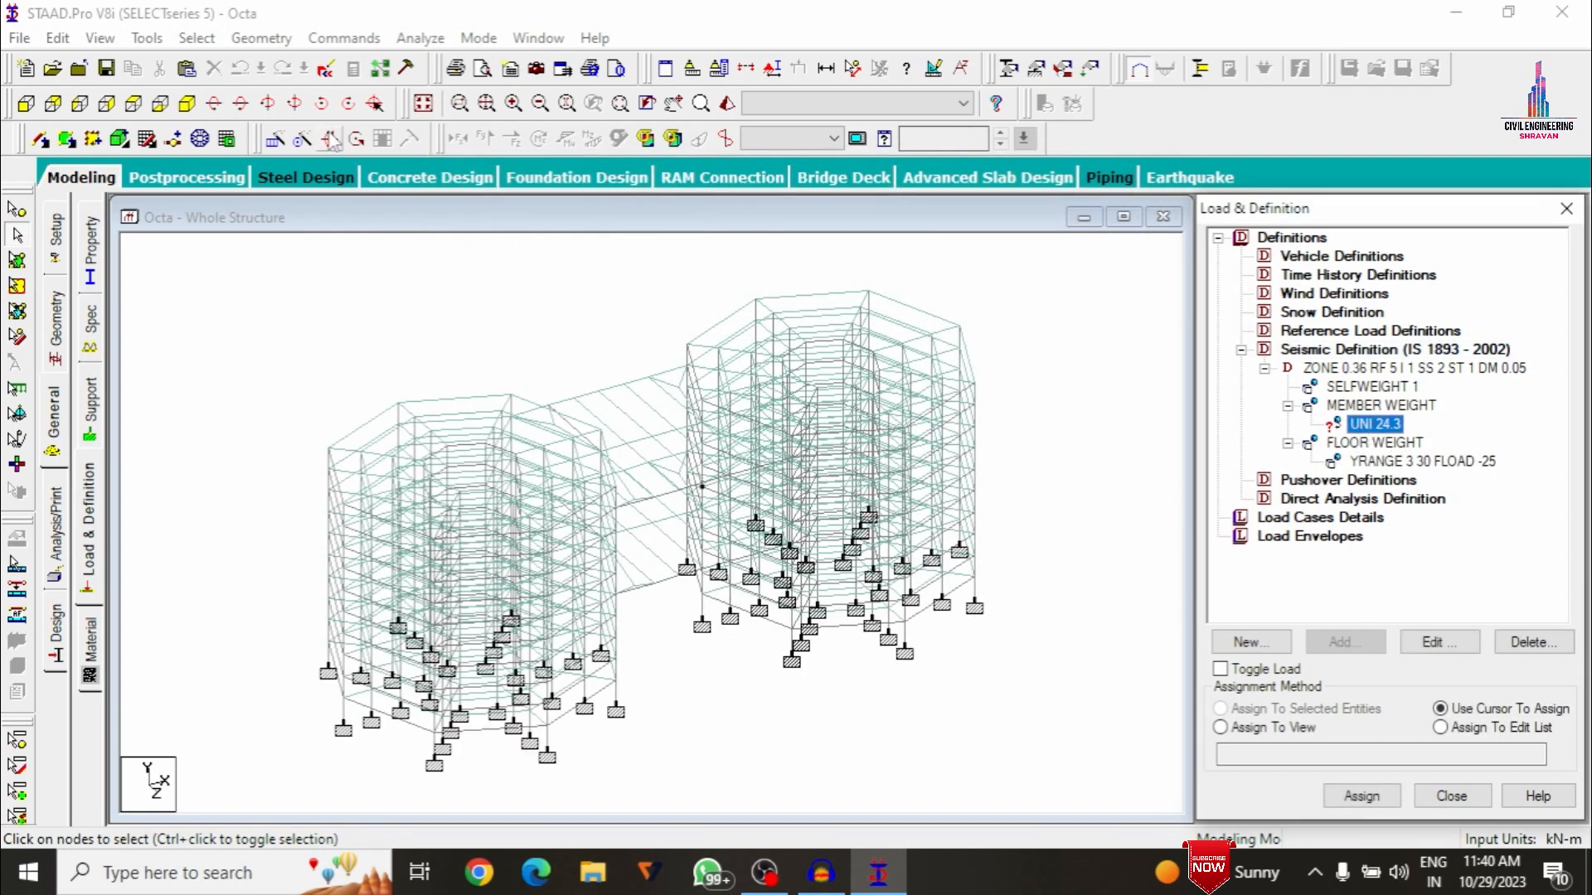
{"action": "left_click", "coordinate": [82, 106]}
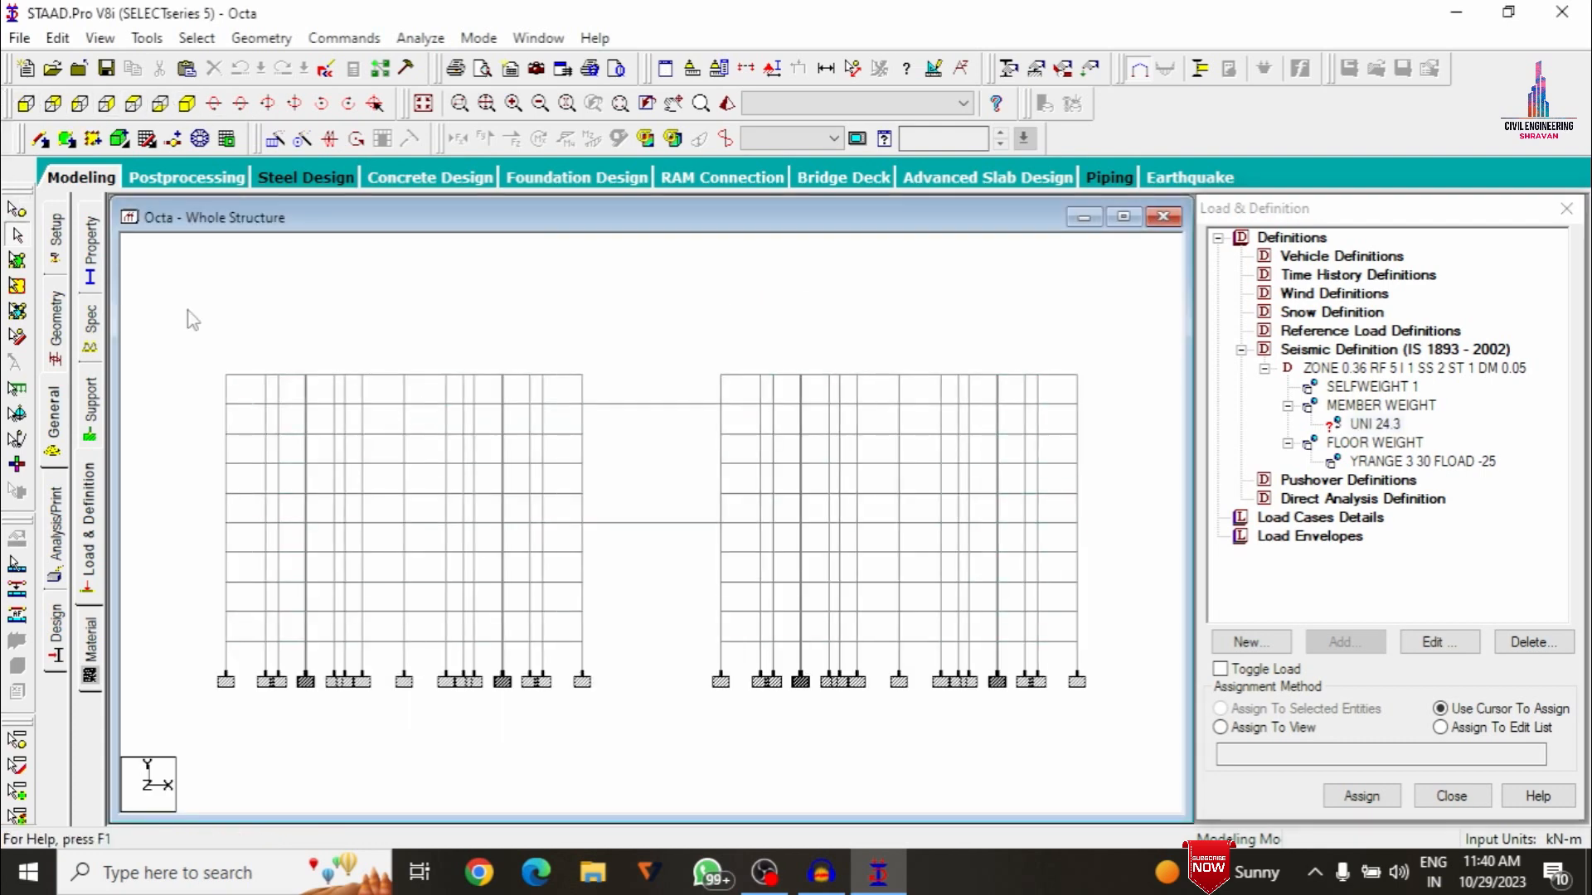
{"action": "left_click_drag", "start_coordinate": [179, 367], "coordinate": [1096, 383]}
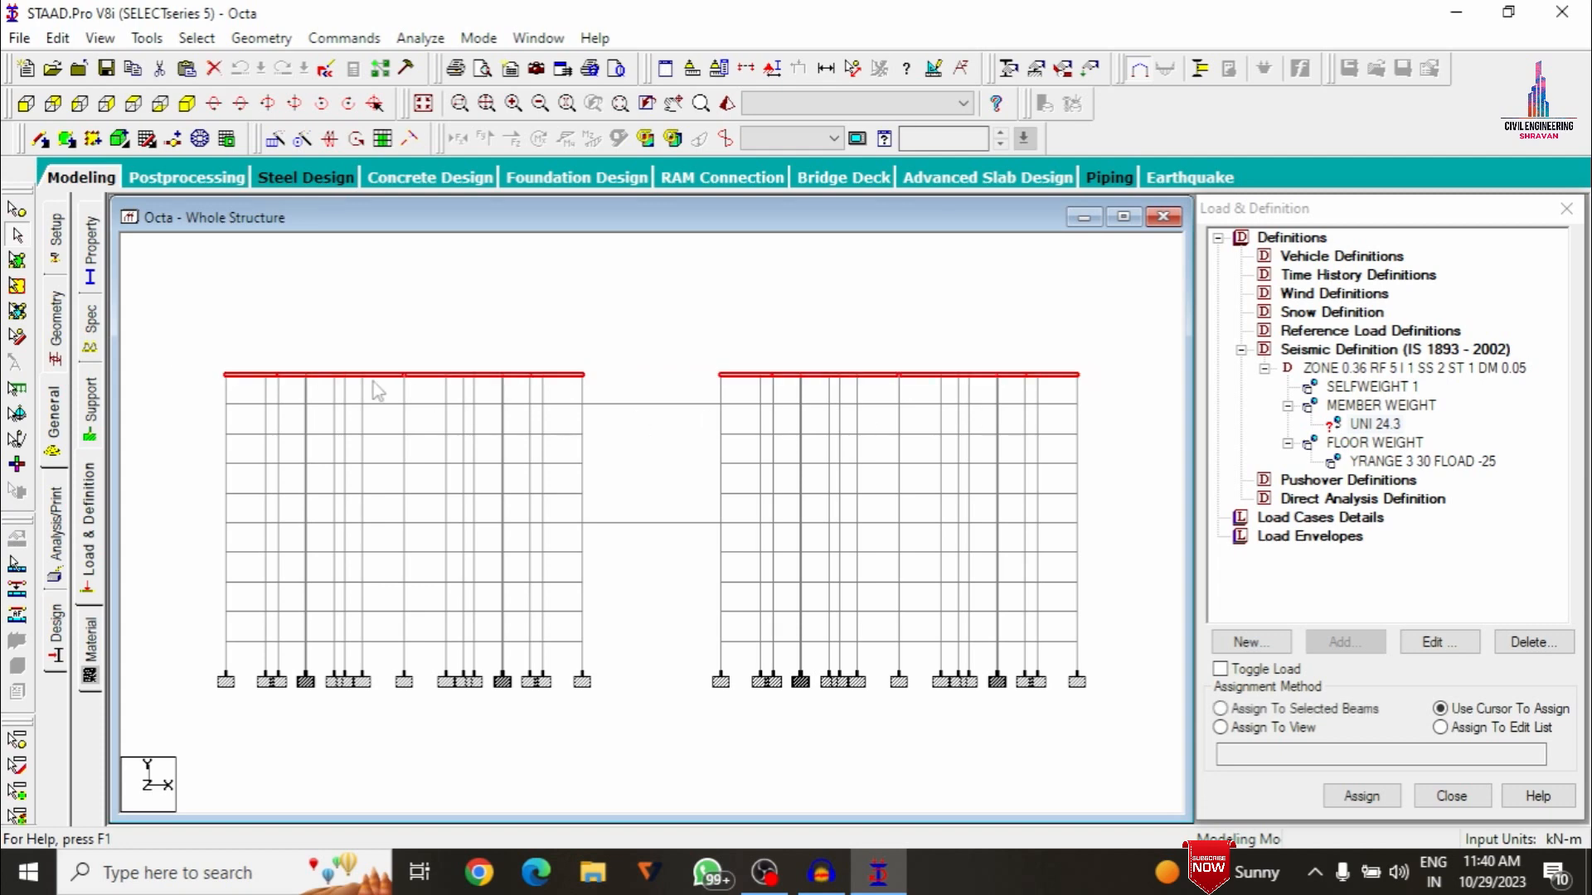
{"action": "left_click_drag", "start_coordinate": [206, 399], "coordinate": [1112, 402]}
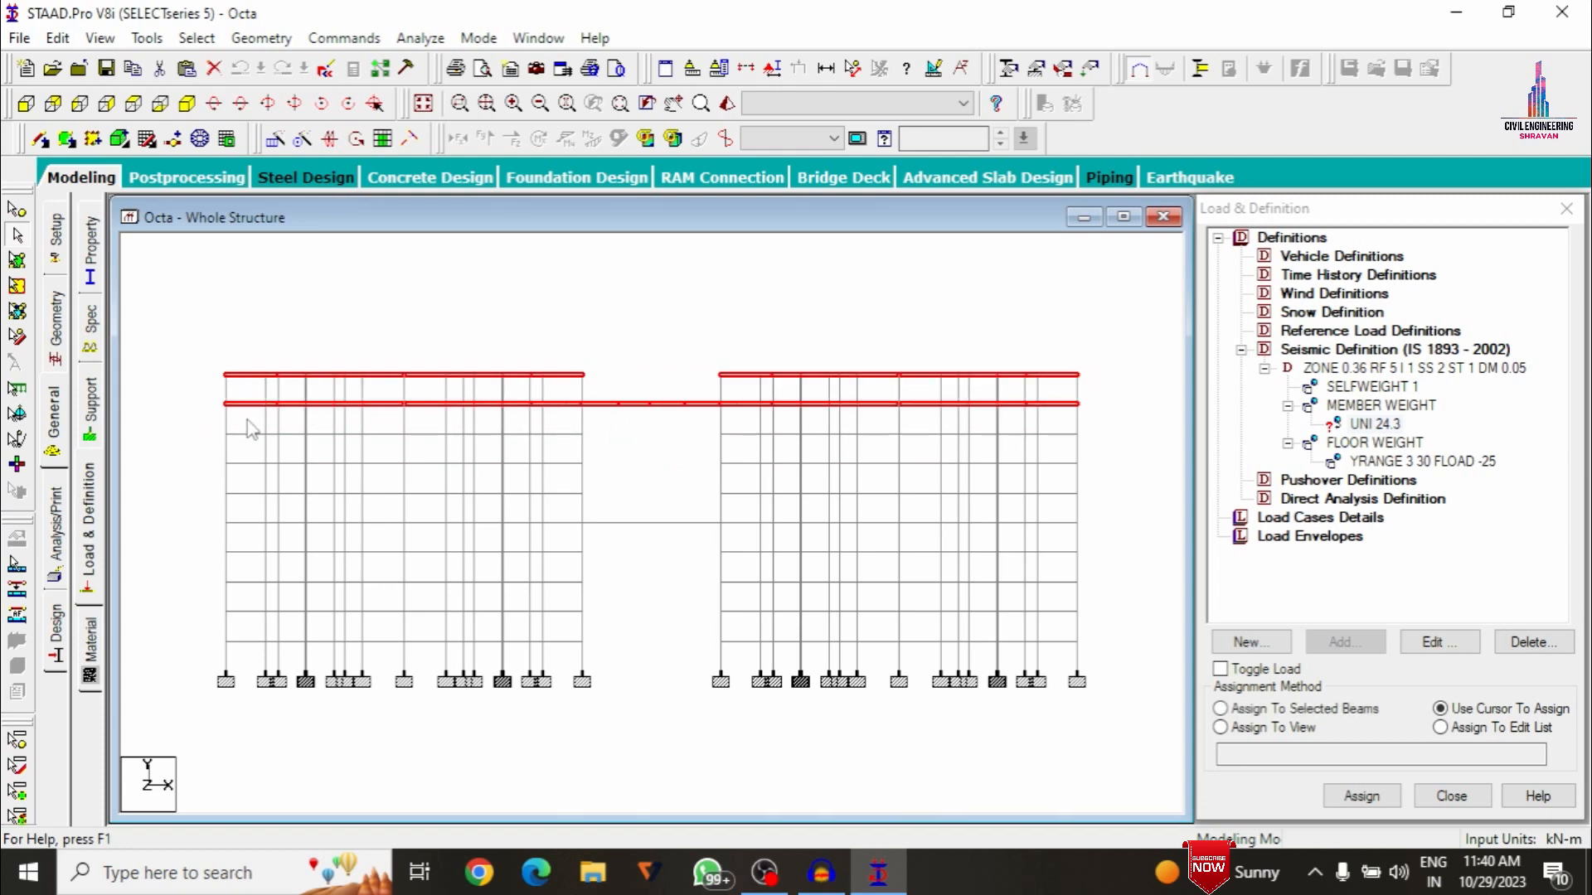
{"action": "left_click_drag", "start_coordinate": [206, 430], "coordinate": [1114, 435]}
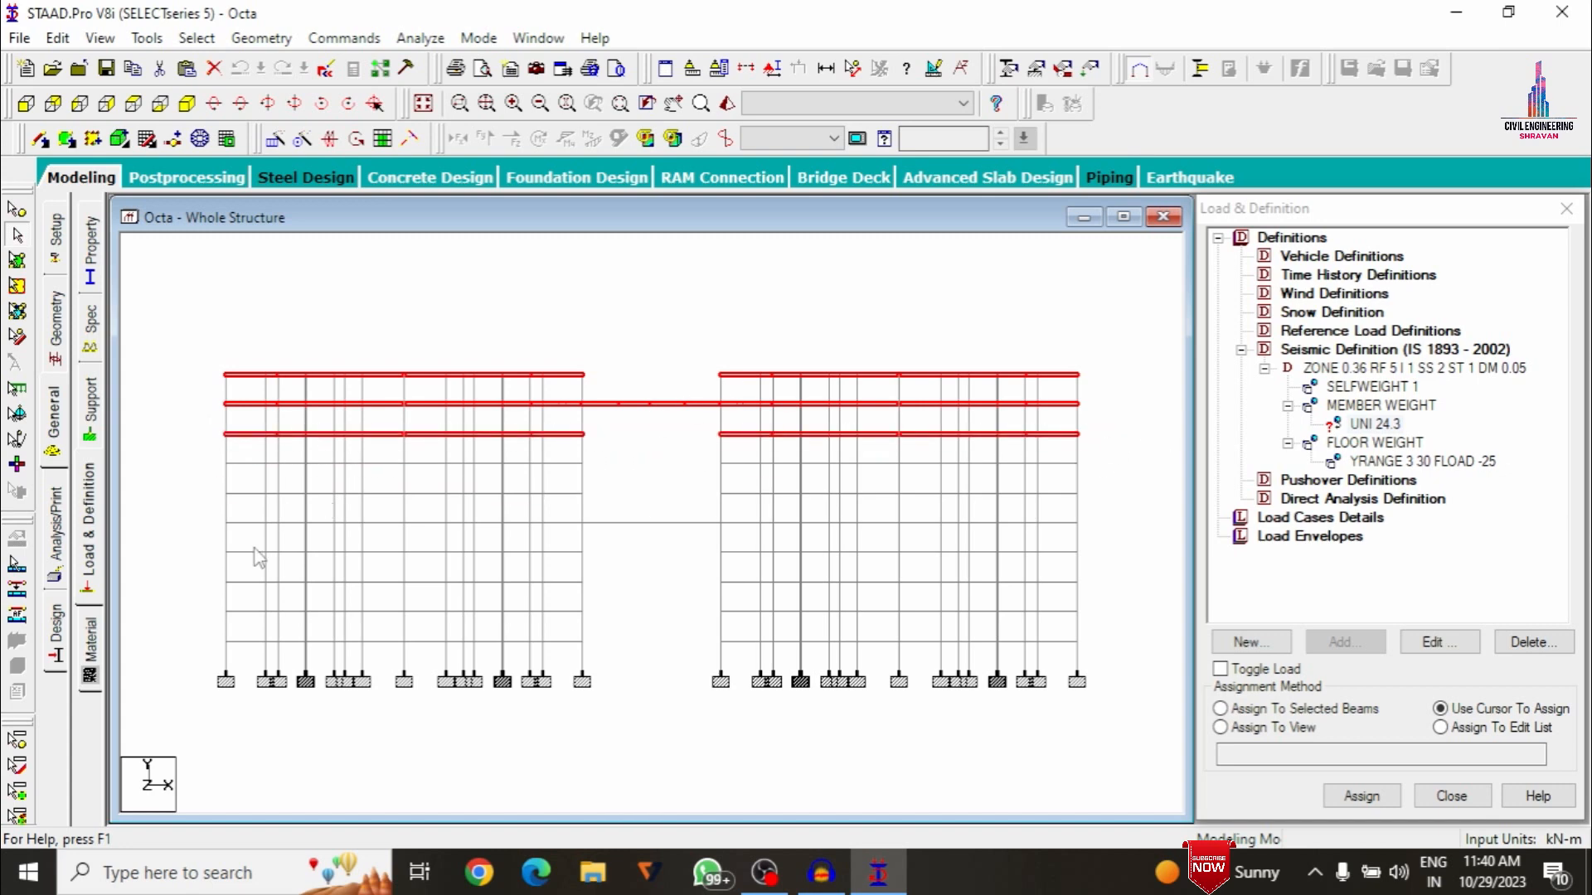
{"action": "left_click_drag", "start_coordinate": [210, 452], "coordinate": [1094, 470]}
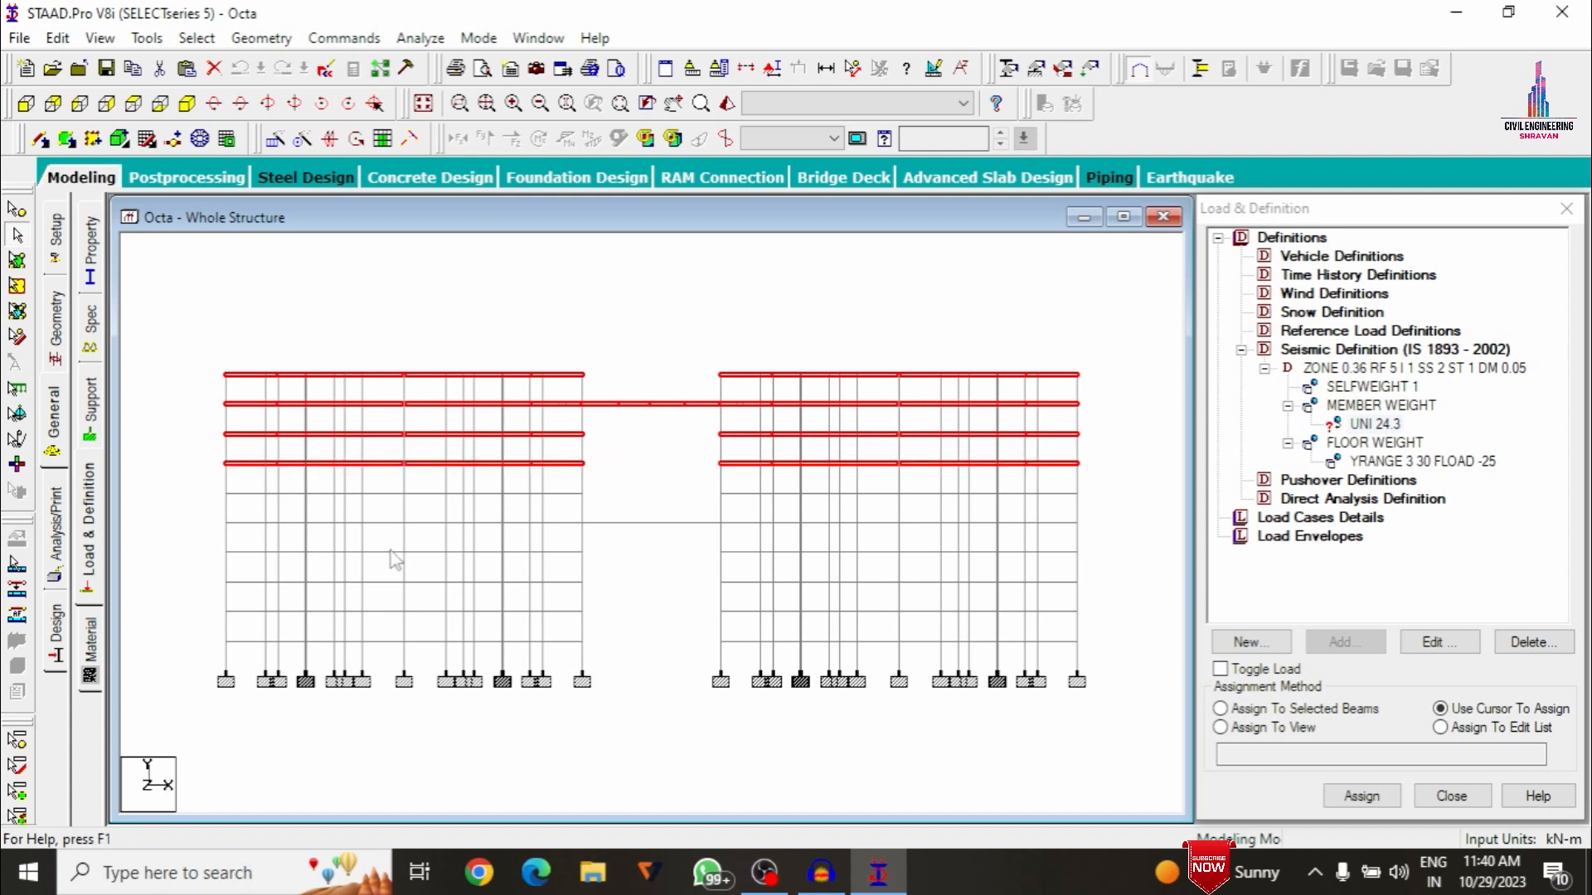
{"action": "left_click_drag", "start_coordinate": [196, 490], "coordinate": [1100, 494]}
{"action": "left_click_drag", "start_coordinate": [201, 522], "coordinate": [1104, 553]}
{"action": "left_click_drag", "start_coordinate": [213, 575], "coordinate": [1069, 593]}
{"action": "left_click_drag", "start_coordinate": [211, 606], "coordinate": [1086, 620]}
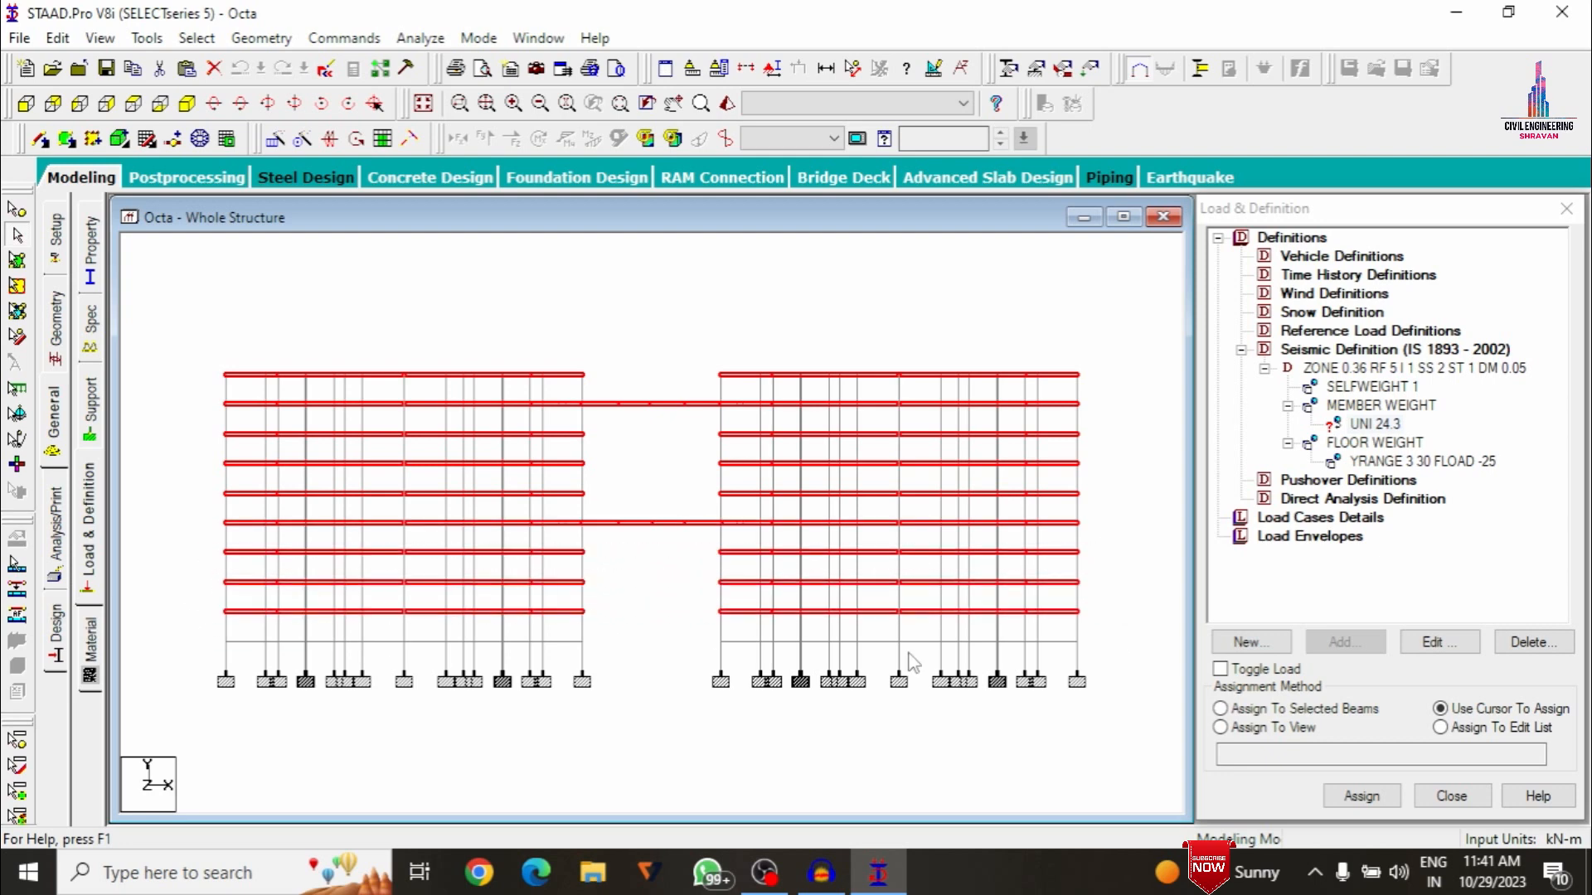
{"action": "left_click_drag", "start_coordinate": [211, 635], "coordinate": [1073, 653]}
{"action": "left_click", "coordinate": [160, 105]}
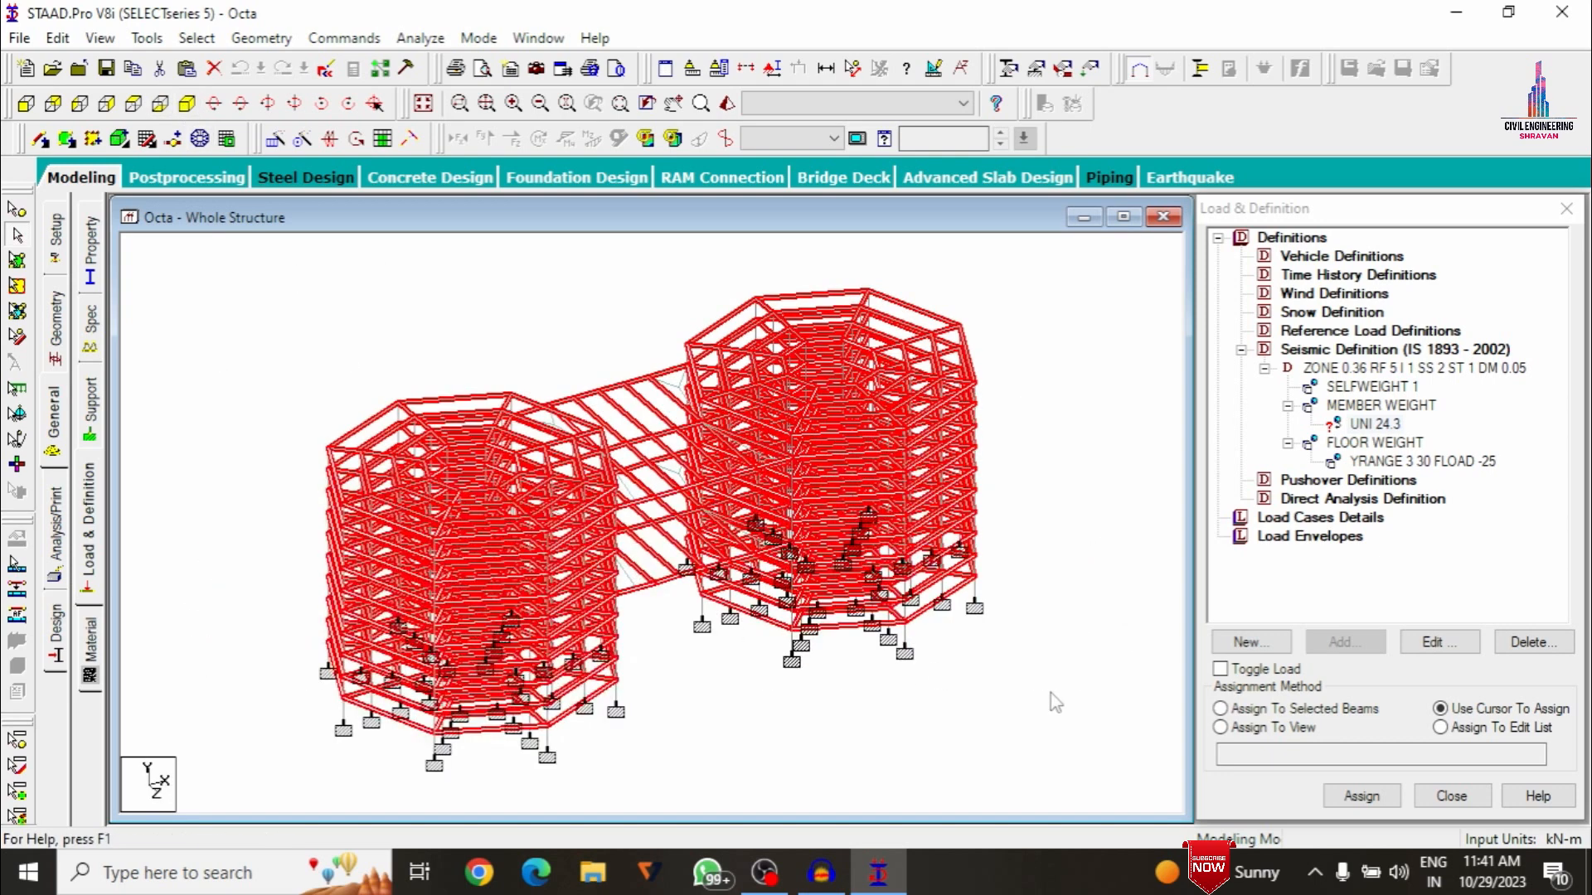
{"action": "left_click", "coordinate": [1243, 712]}
{"action": "left_click", "coordinate": [1362, 796]}
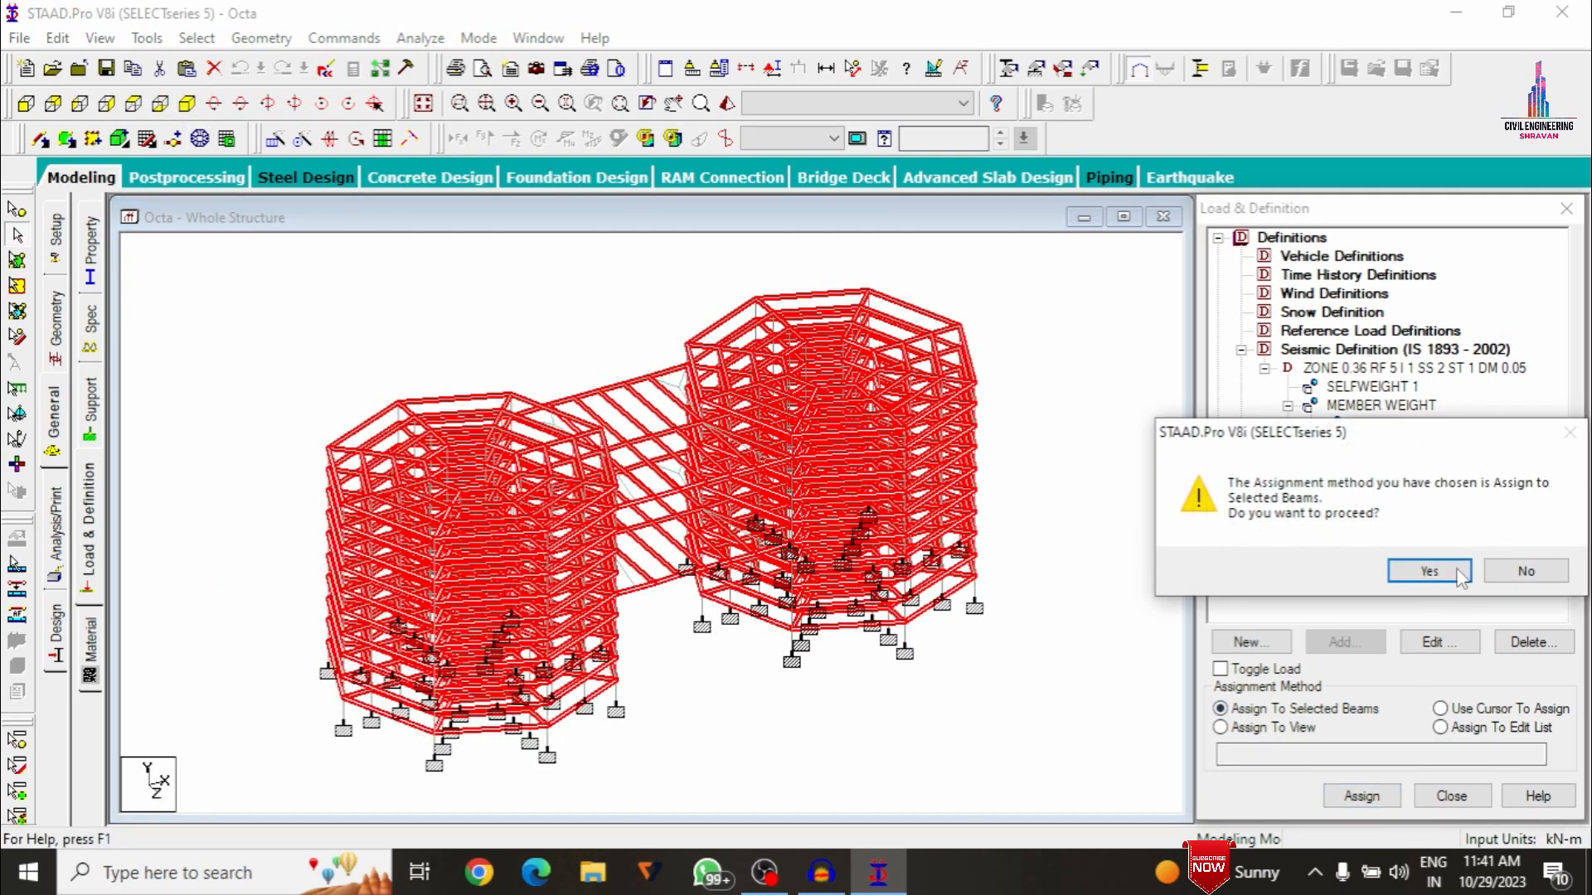
{"action": "left_click", "coordinate": [1447, 572]}
{"action": "left_click", "coordinate": [1128, 410]}
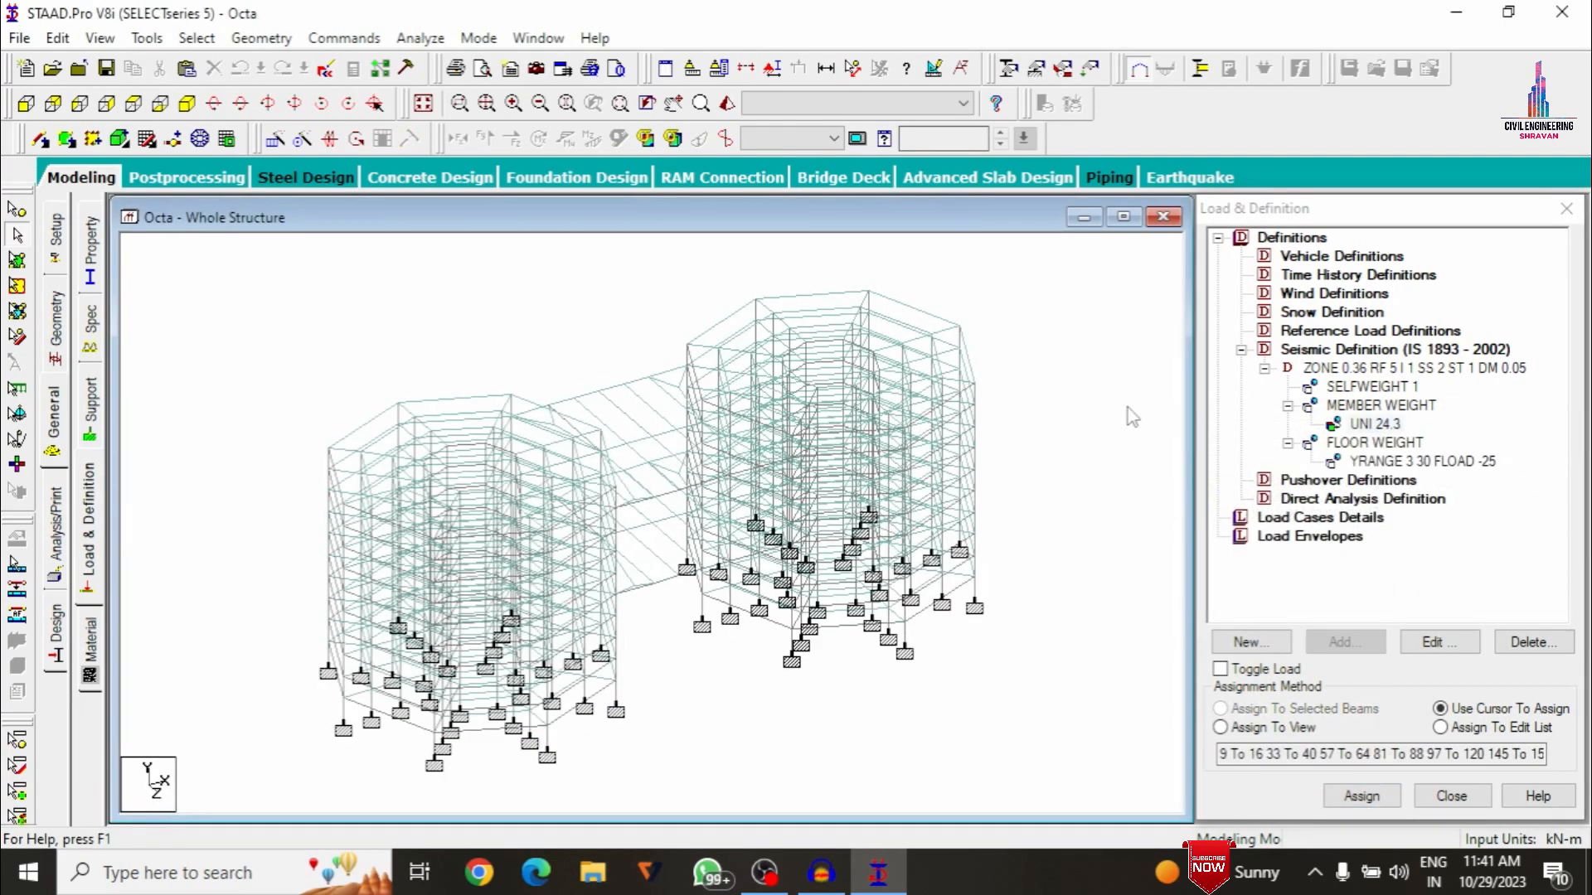
Add a wind definition as type 1 with the comment WIND 1
{"action": "left_click", "coordinate": [1300, 297]}
{"action": "left_click", "coordinate": [1350, 645]}
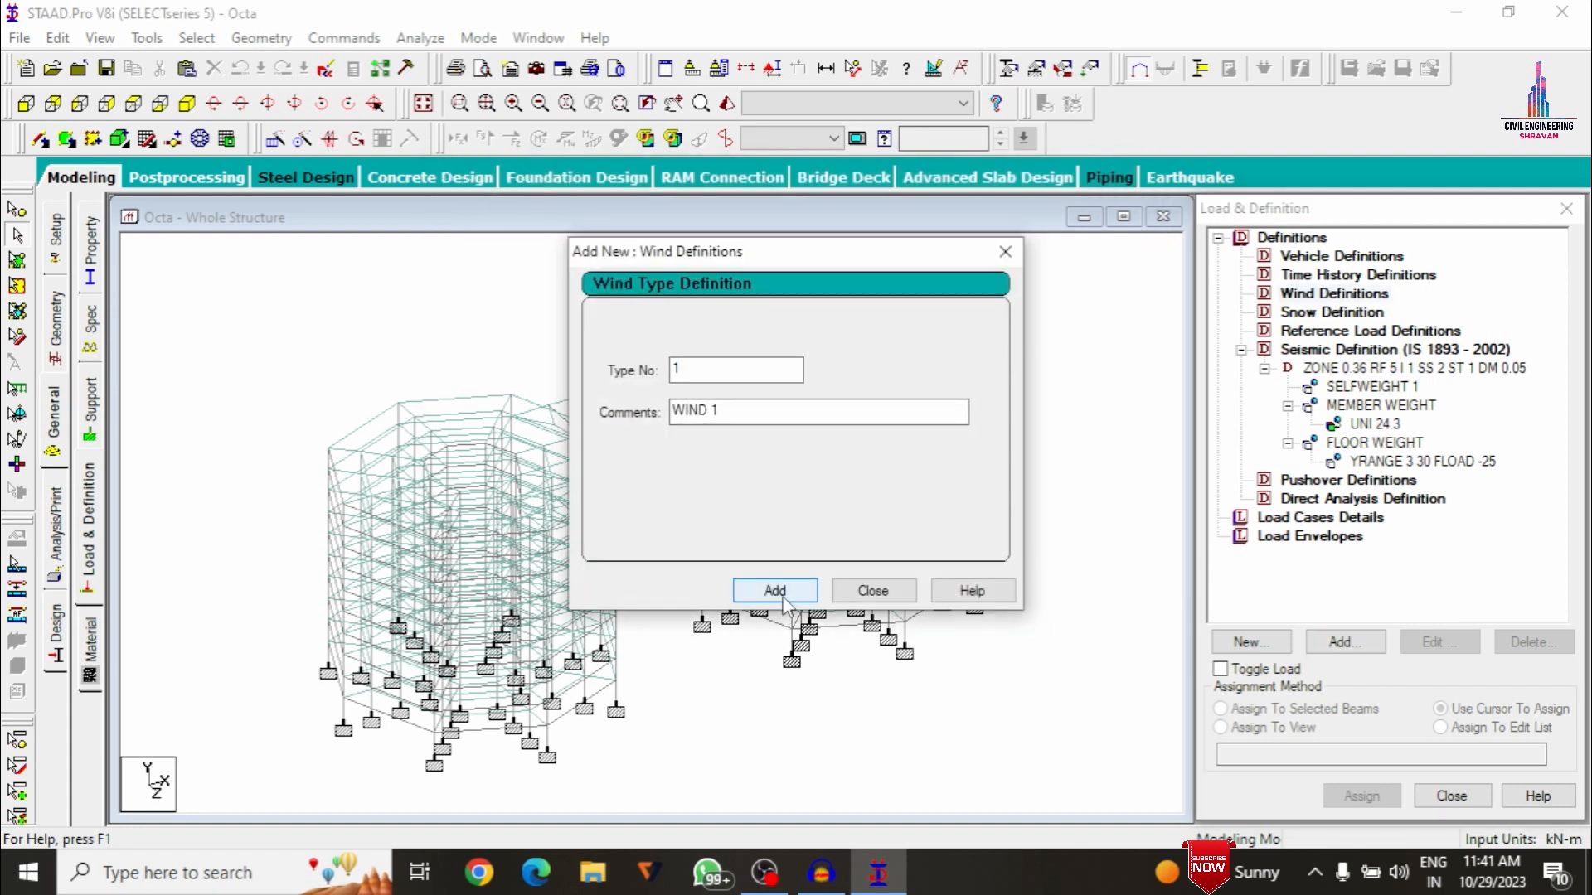
{"action": "left_click", "coordinate": [779, 595]}
{"action": "left_click", "coordinate": [871, 592]}
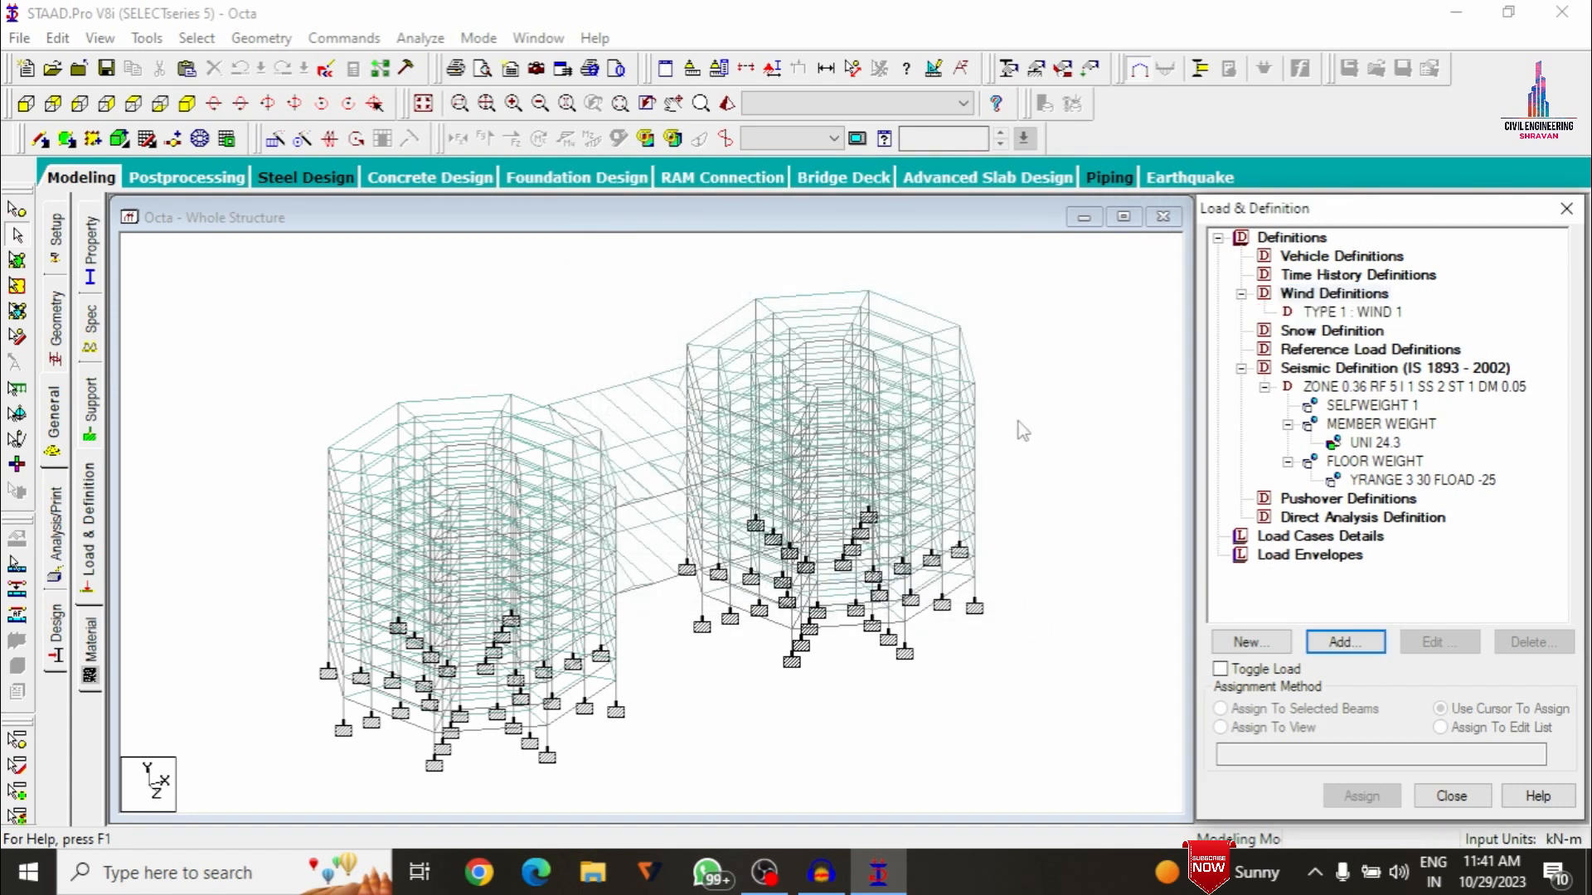
Define the WIND 1 intensities as 1.5 kN/m² at 30 m, 1.2 at 20 m, 1 at 10 m and 0.5 at 5 m
{"action": "left_click", "coordinate": [1345, 313]}
{"action": "left_click", "coordinate": [1329, 645]}
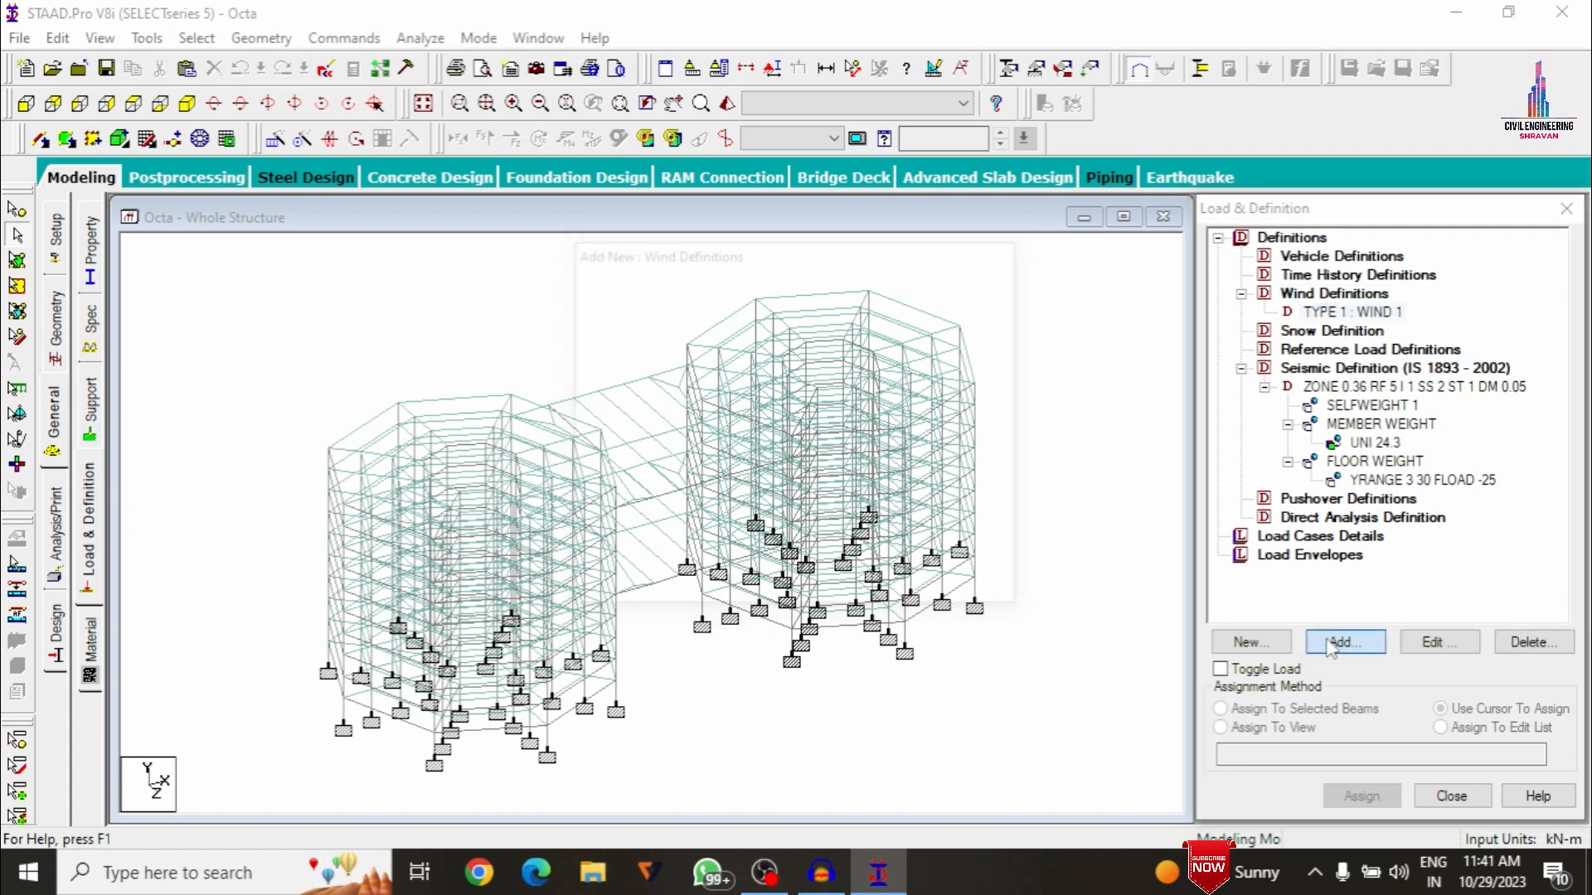
{"action": "left_click", "coordinate": [825, 355]}
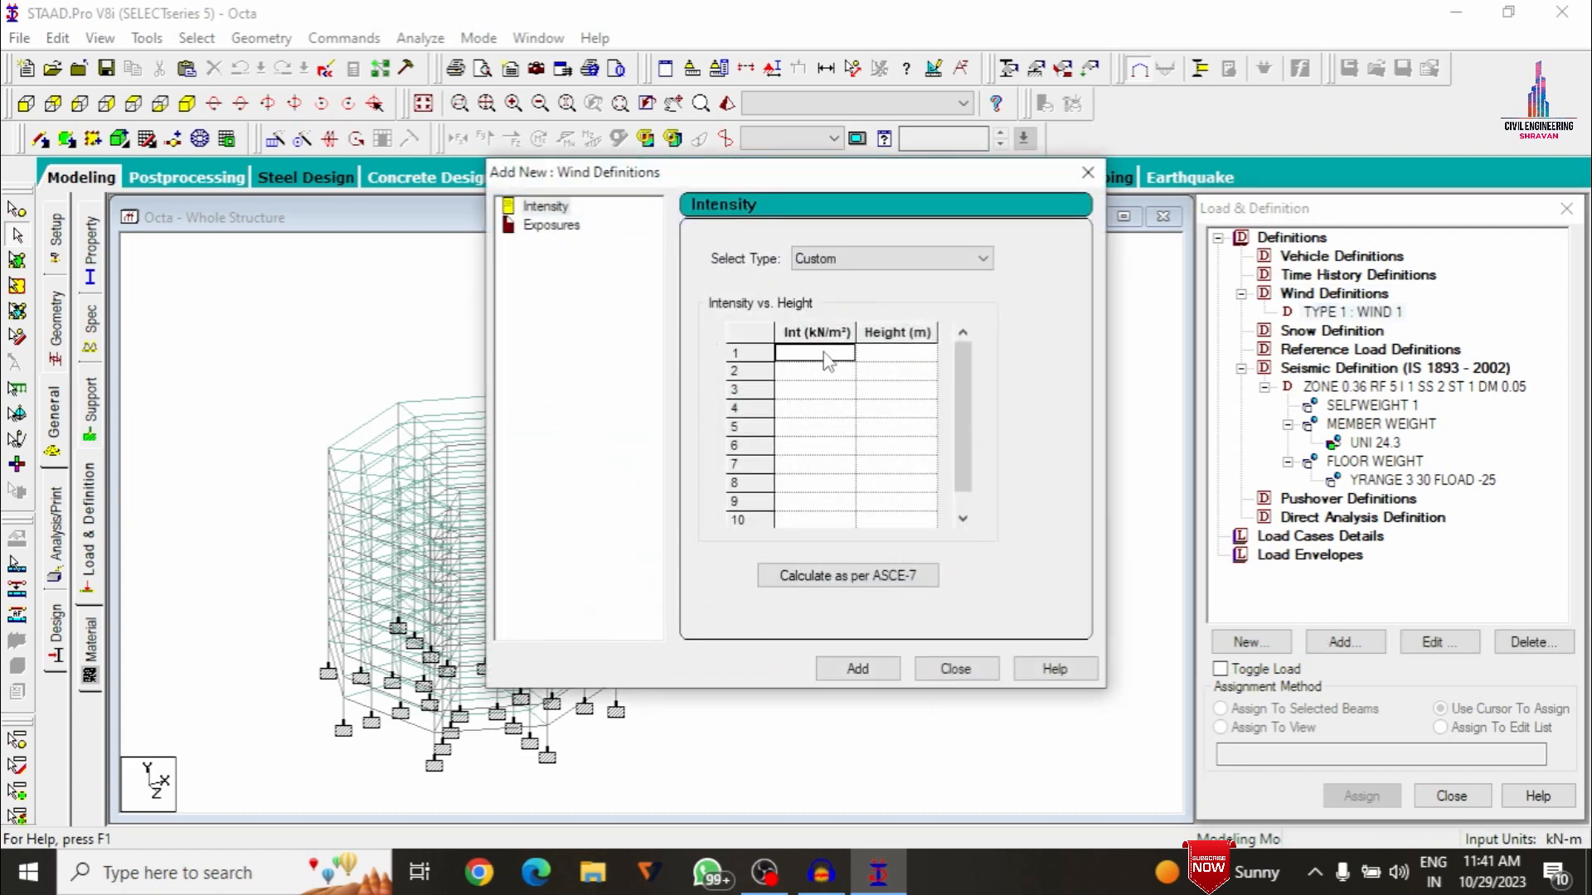
{"action": "type", "text": "1.5"}
{"action": "key", "text": "Tab"}
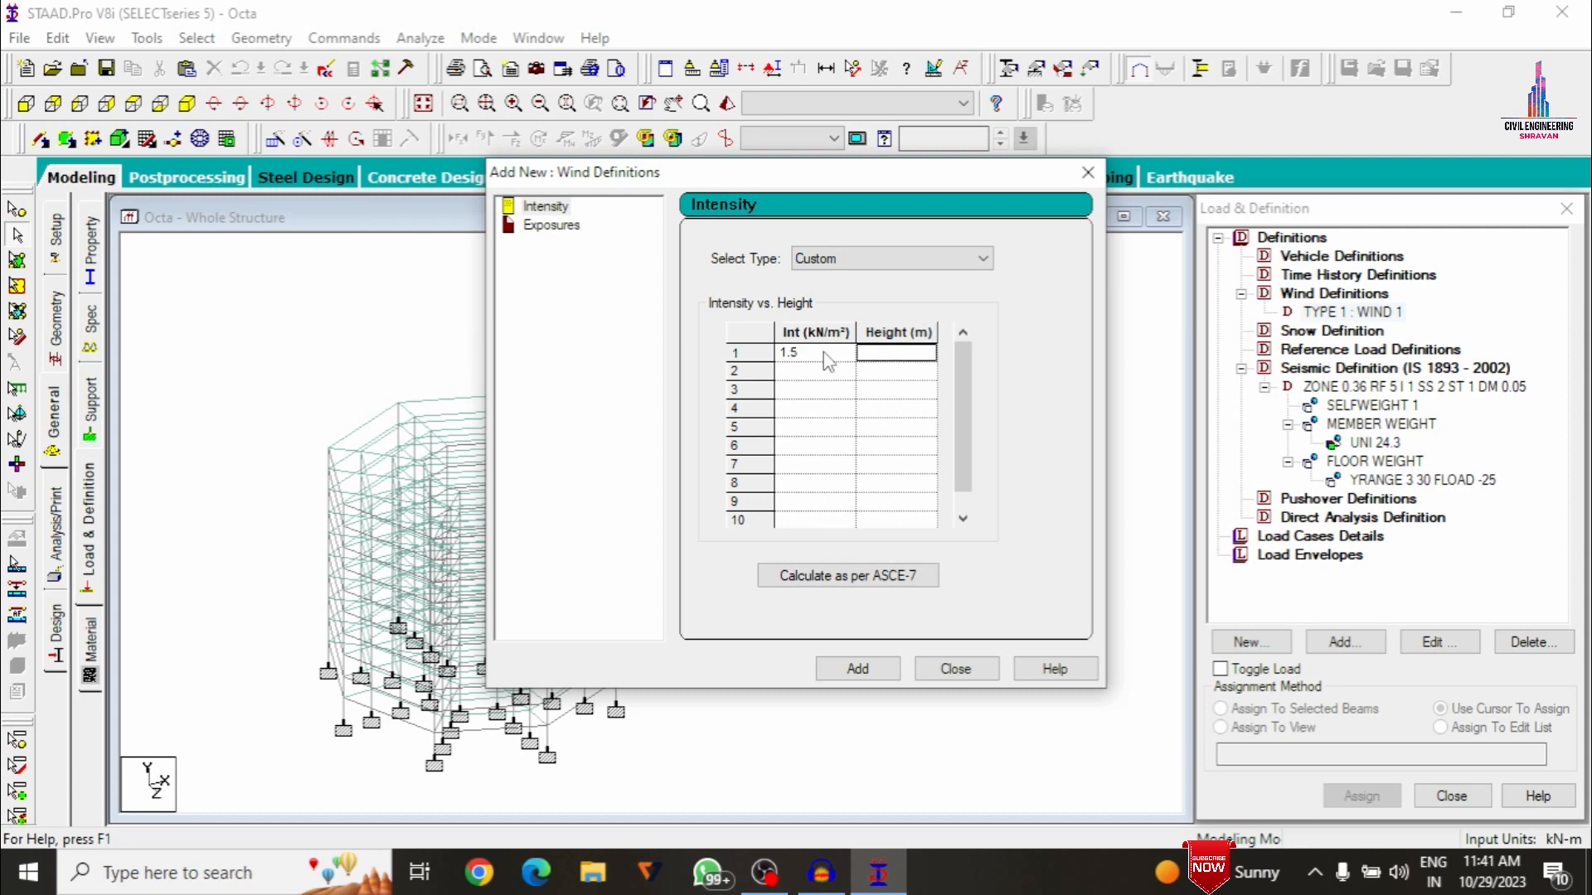
{"action": "type", "text": "30"}
{"action": "key", "text": "Tab"}
{"action": "type", "text": "1"}
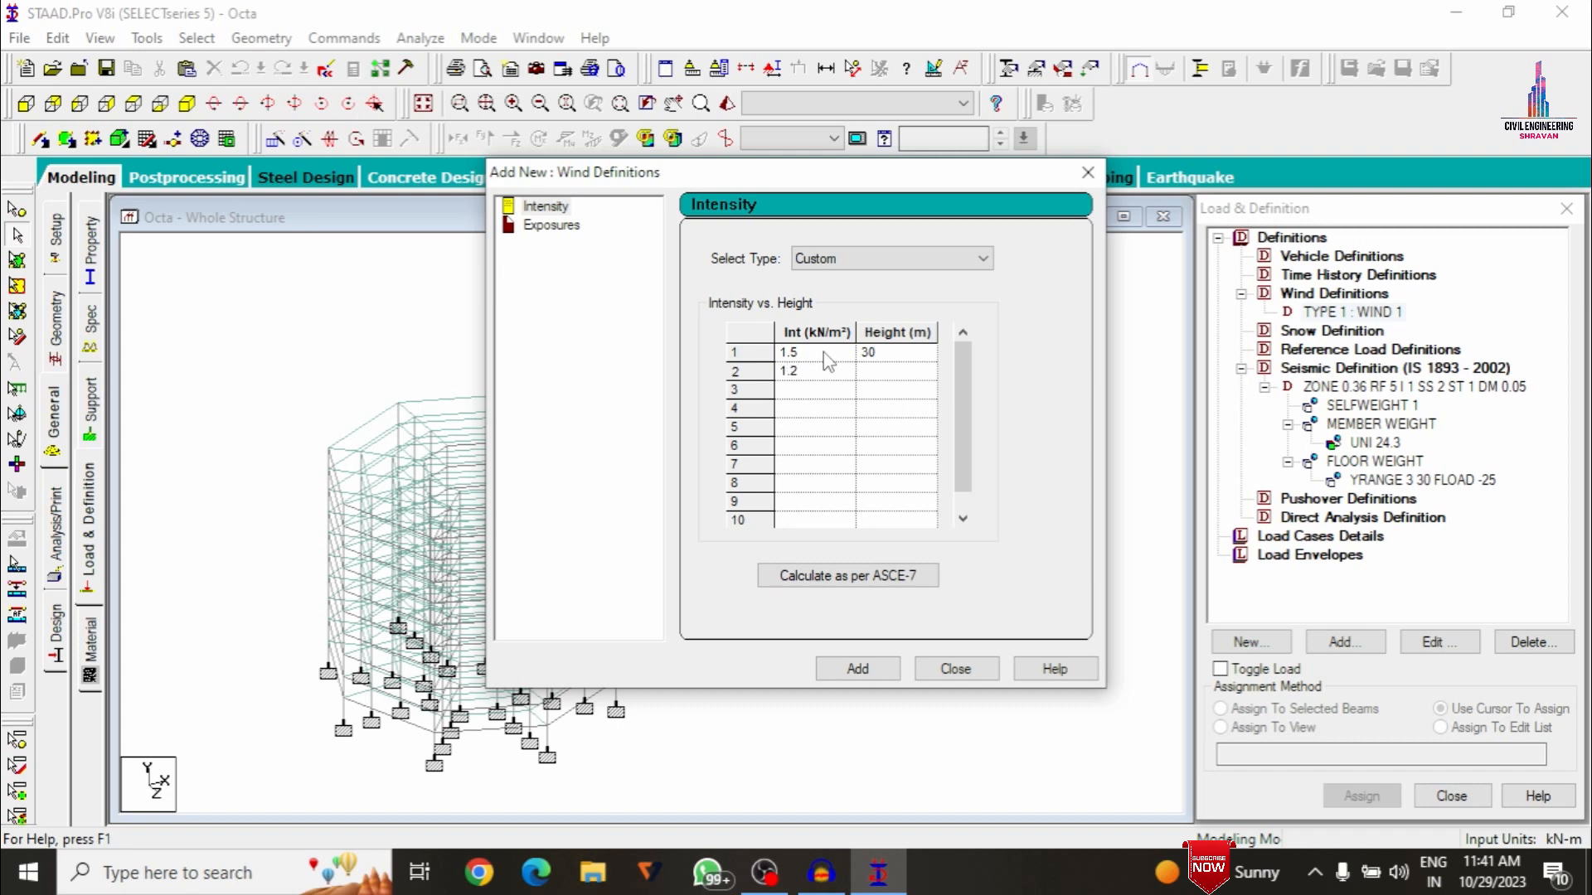
{"action": "key", "text": "Tab"}
{"action": "type", "text": "2"}
{"action": "key", "text": "Tab"}
{"action": "type", "text": "1"}
{"action": "key", "text": "Tab"}
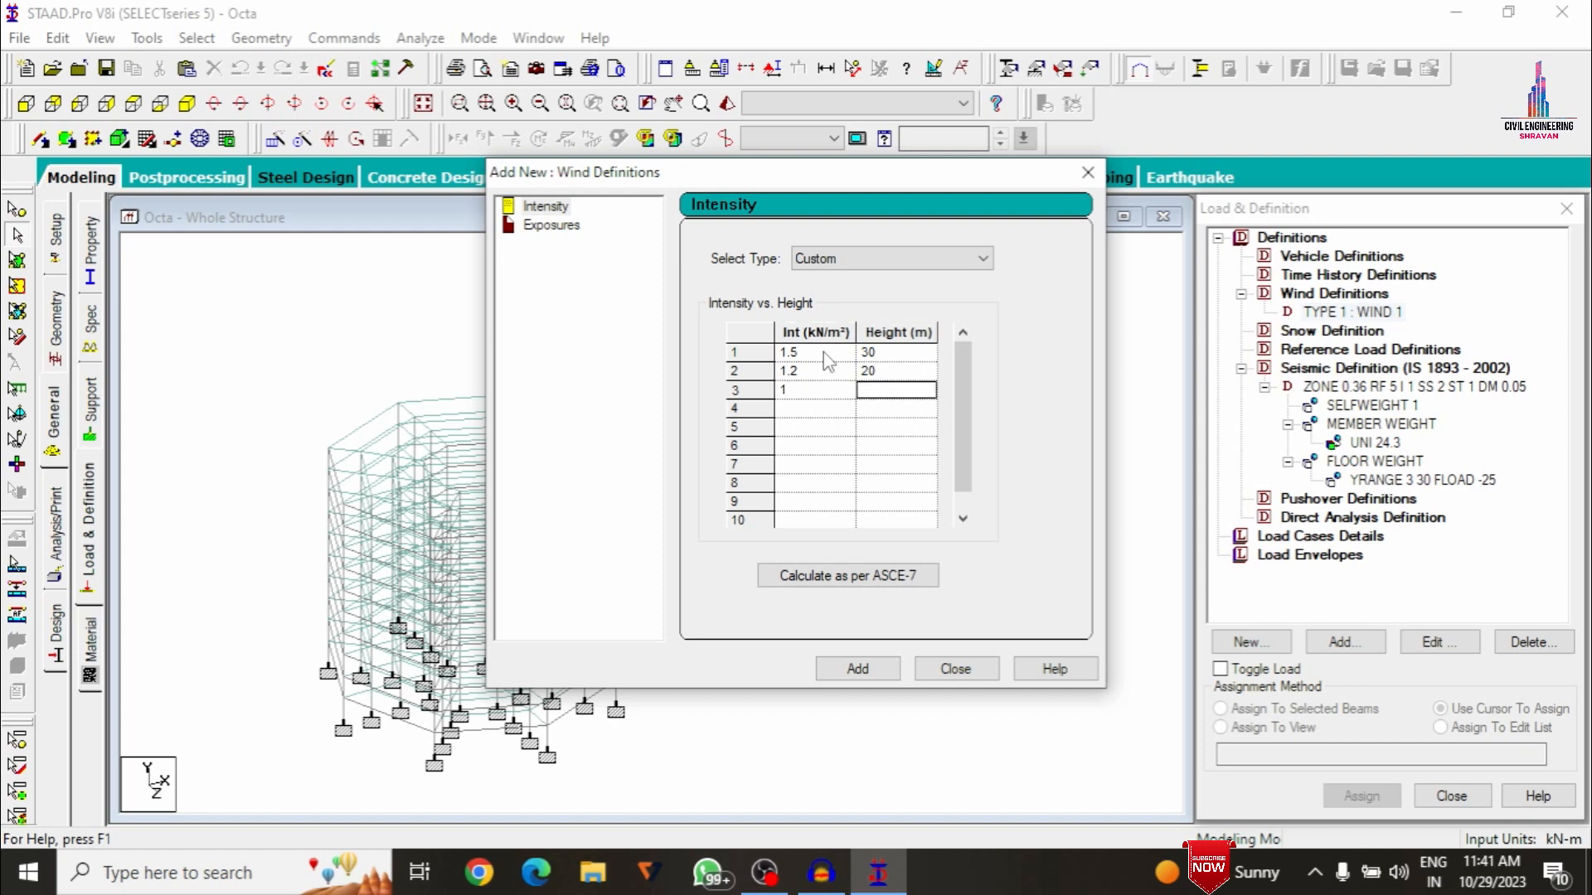
{"action": "type", "text": "10"}
{"action": "key", "text": "Tab"}
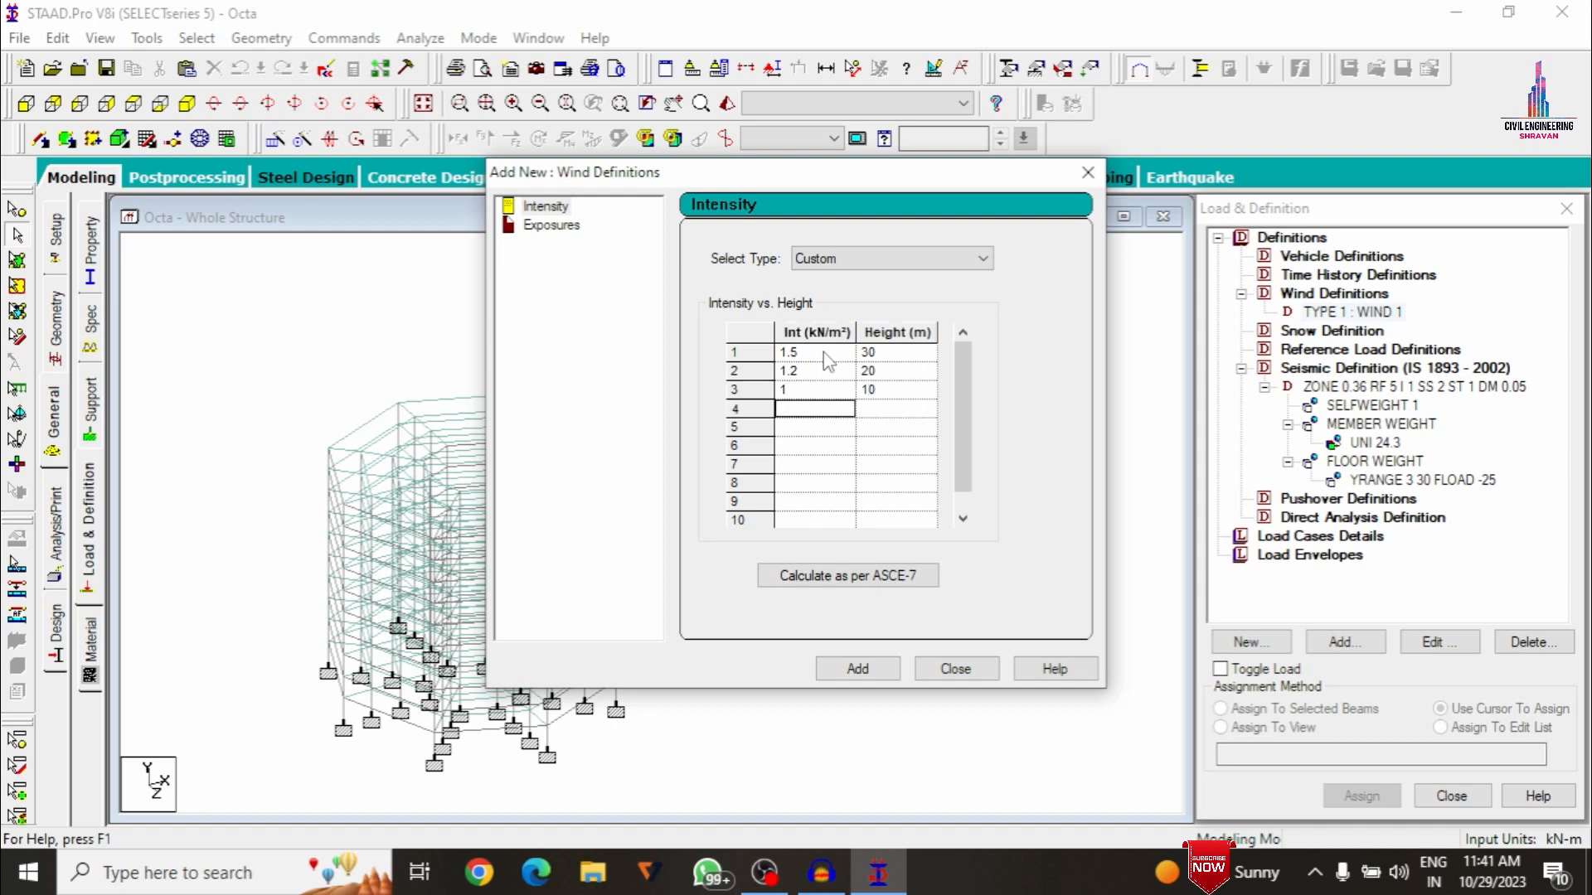
{"action": "type", "text": "0.5"}
{"action": "key", "text": "Tab"}
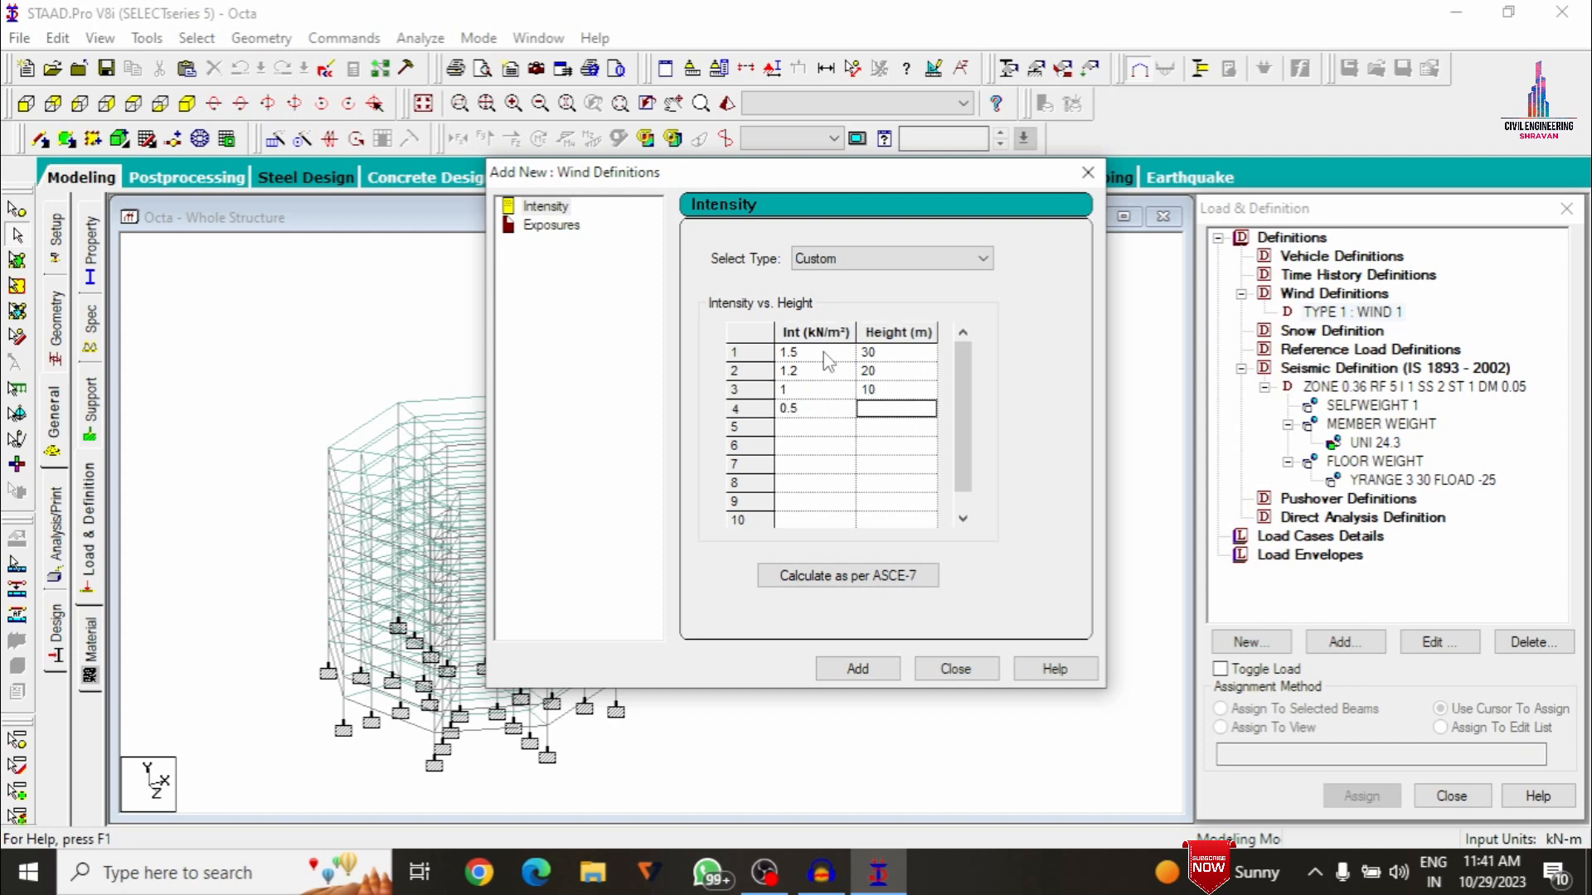
{"action": "type", "text": "5"}
{"action": "left_click", "coordinate": [854, 668]}
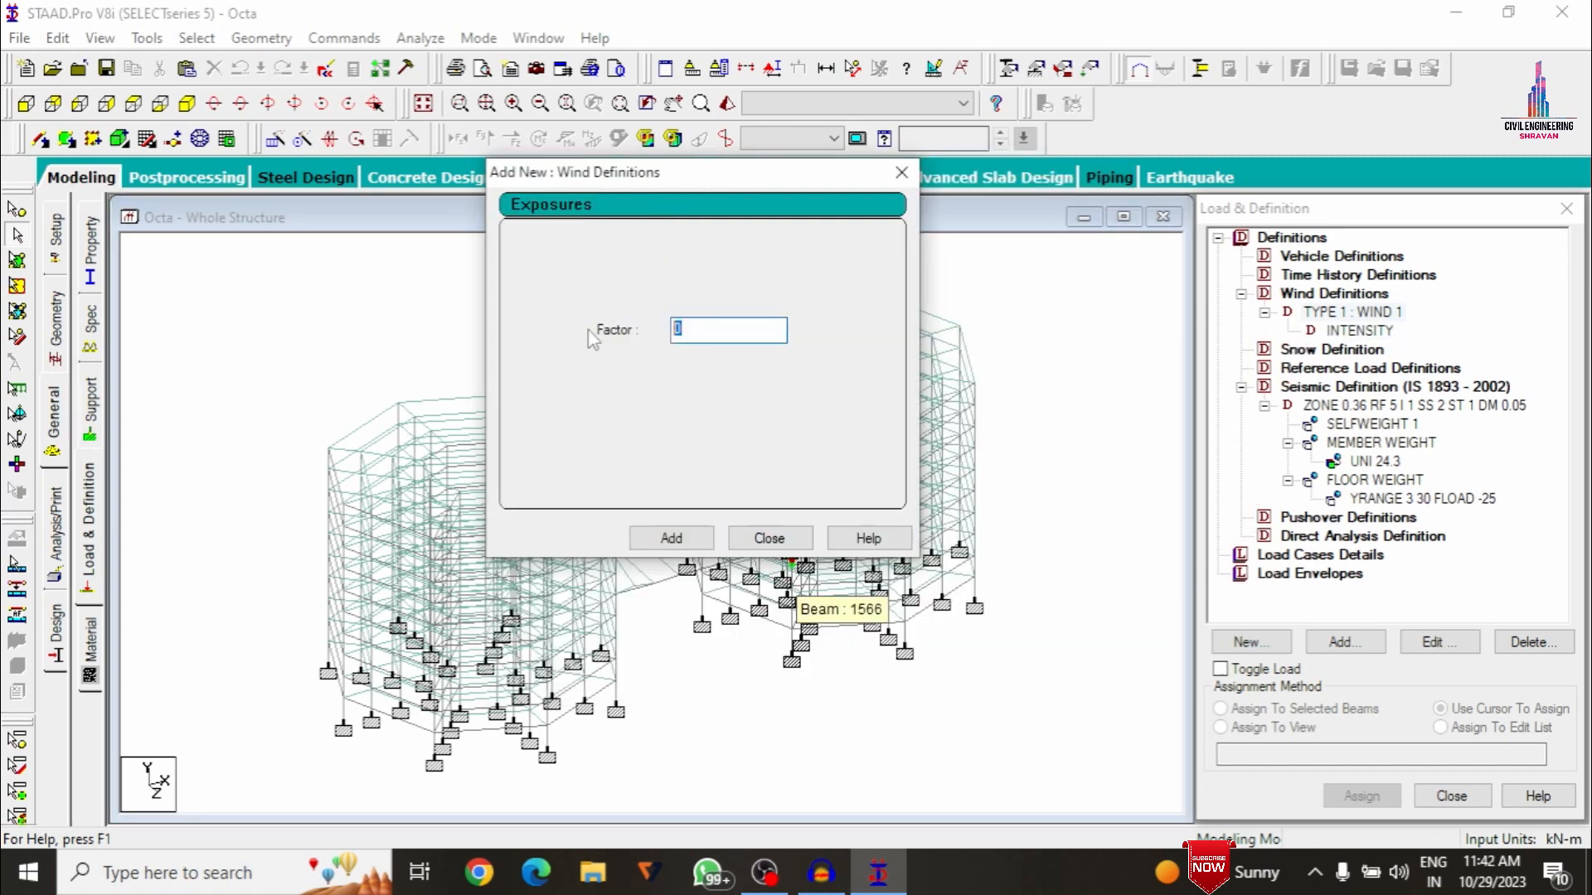
Add an exposure factor of 1 to WIND 1 and assign it to the whole view
{"action": "left_click", "coordinate": [671, 539]}
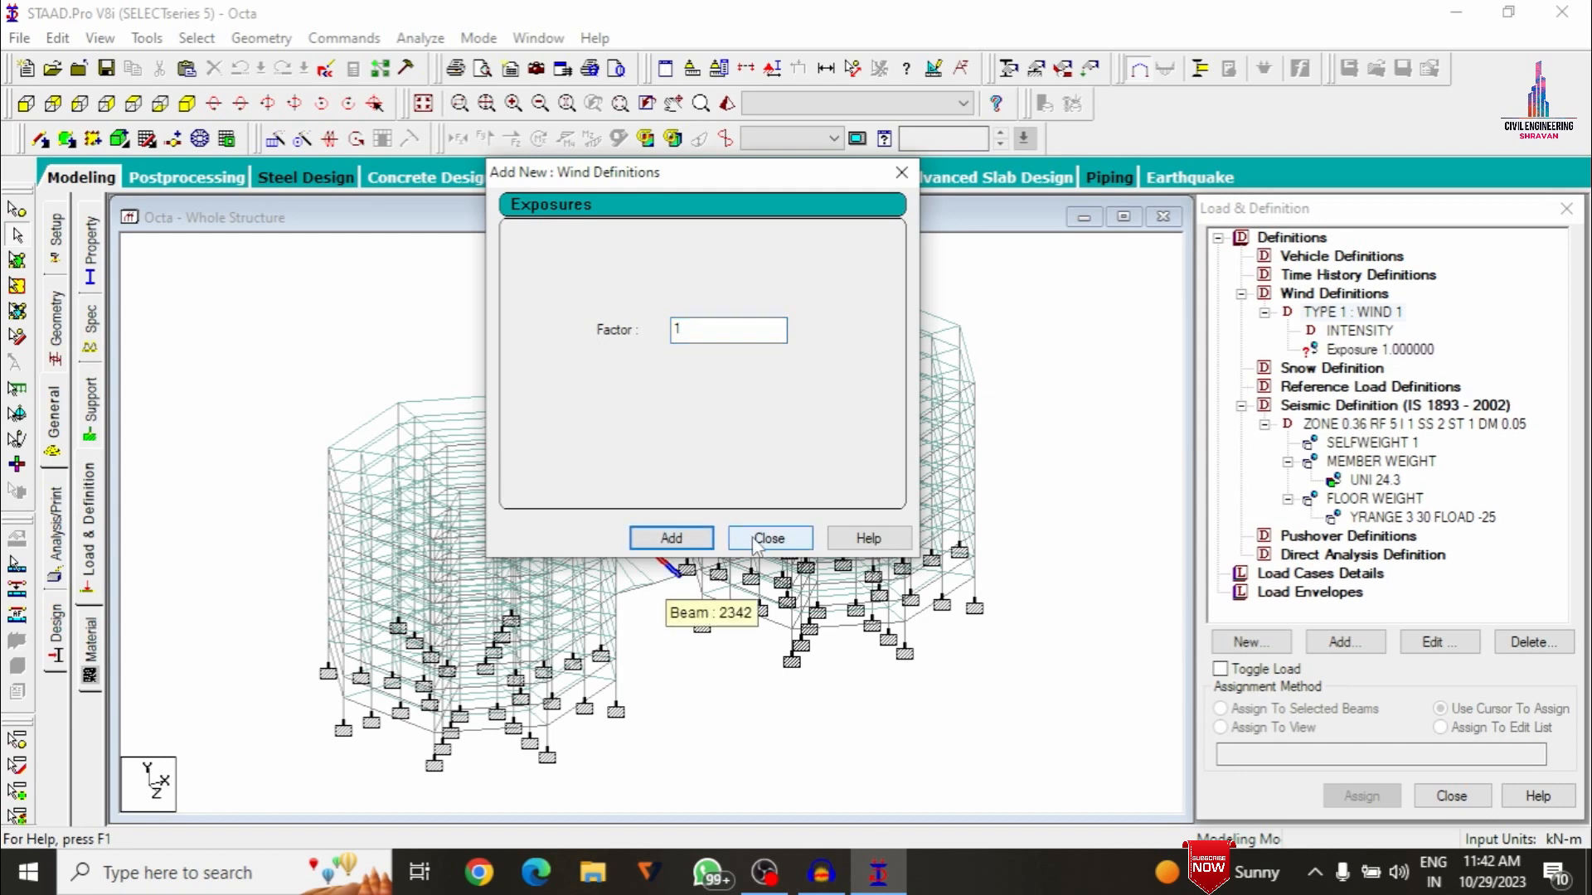
{"action": "left_click", "coordinate": [756, 541]}
{"action": "left_click", "coordinate": [1401, 352]}
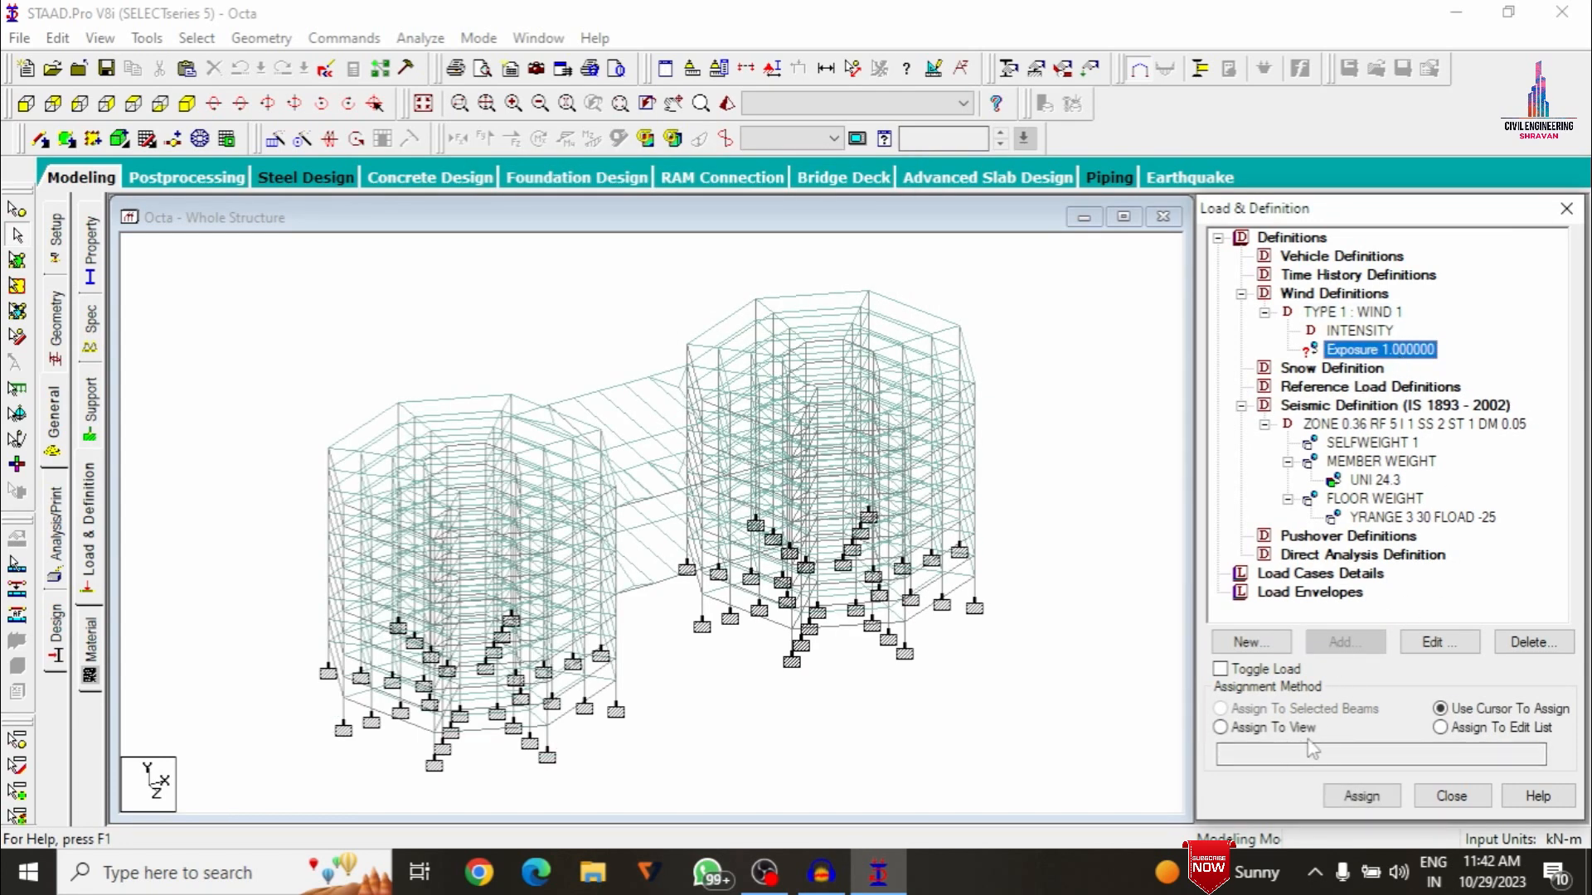
{"action": "left_click", "coordinate": [1221, 728]}
{"action": "left_click", "coordinate": [1361, 795]}
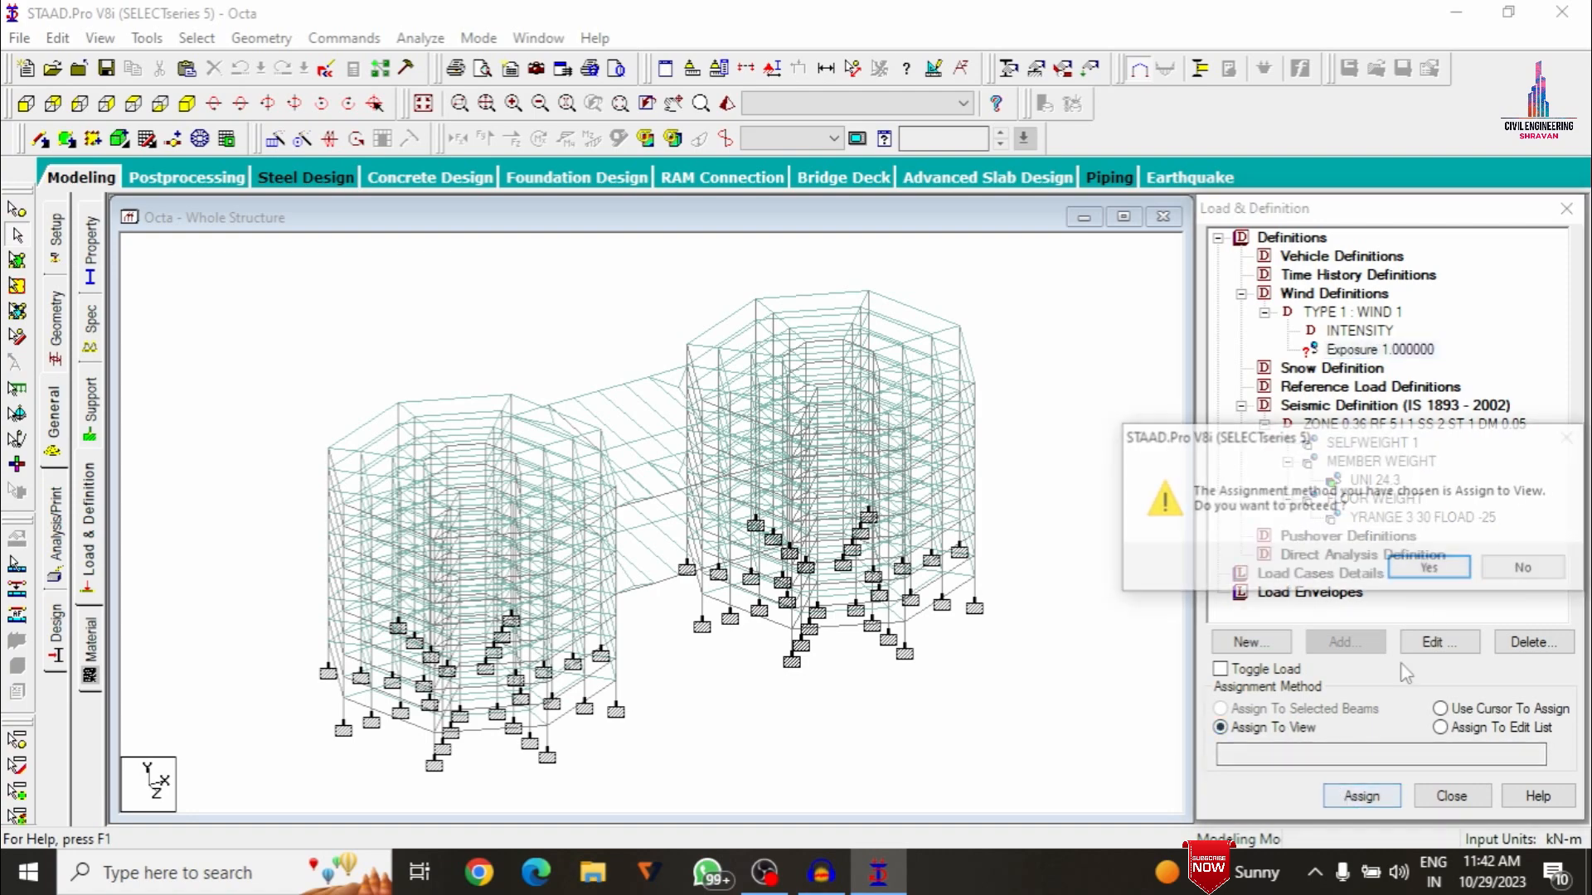
{"action": "left_click", "coordinate": [1431, 577]}
Add primary load case 1 with the loading type Seismic and the title EQX
{"action": "left_click", "coordinate": [1336, 572]}
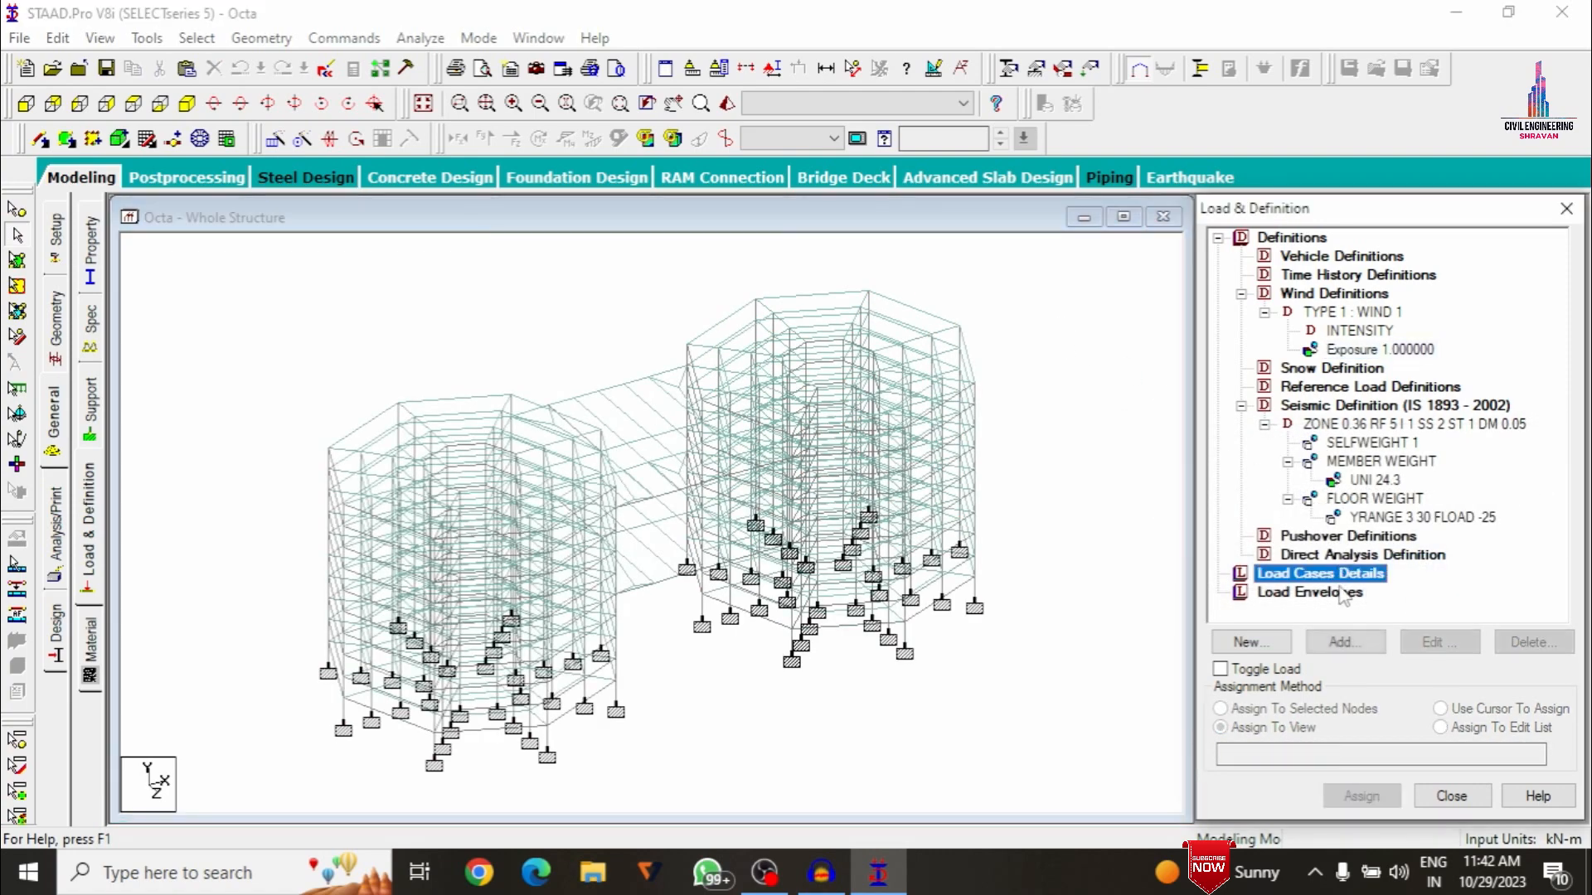
{"action": "left_click", "coordinate": [1343, 642]}
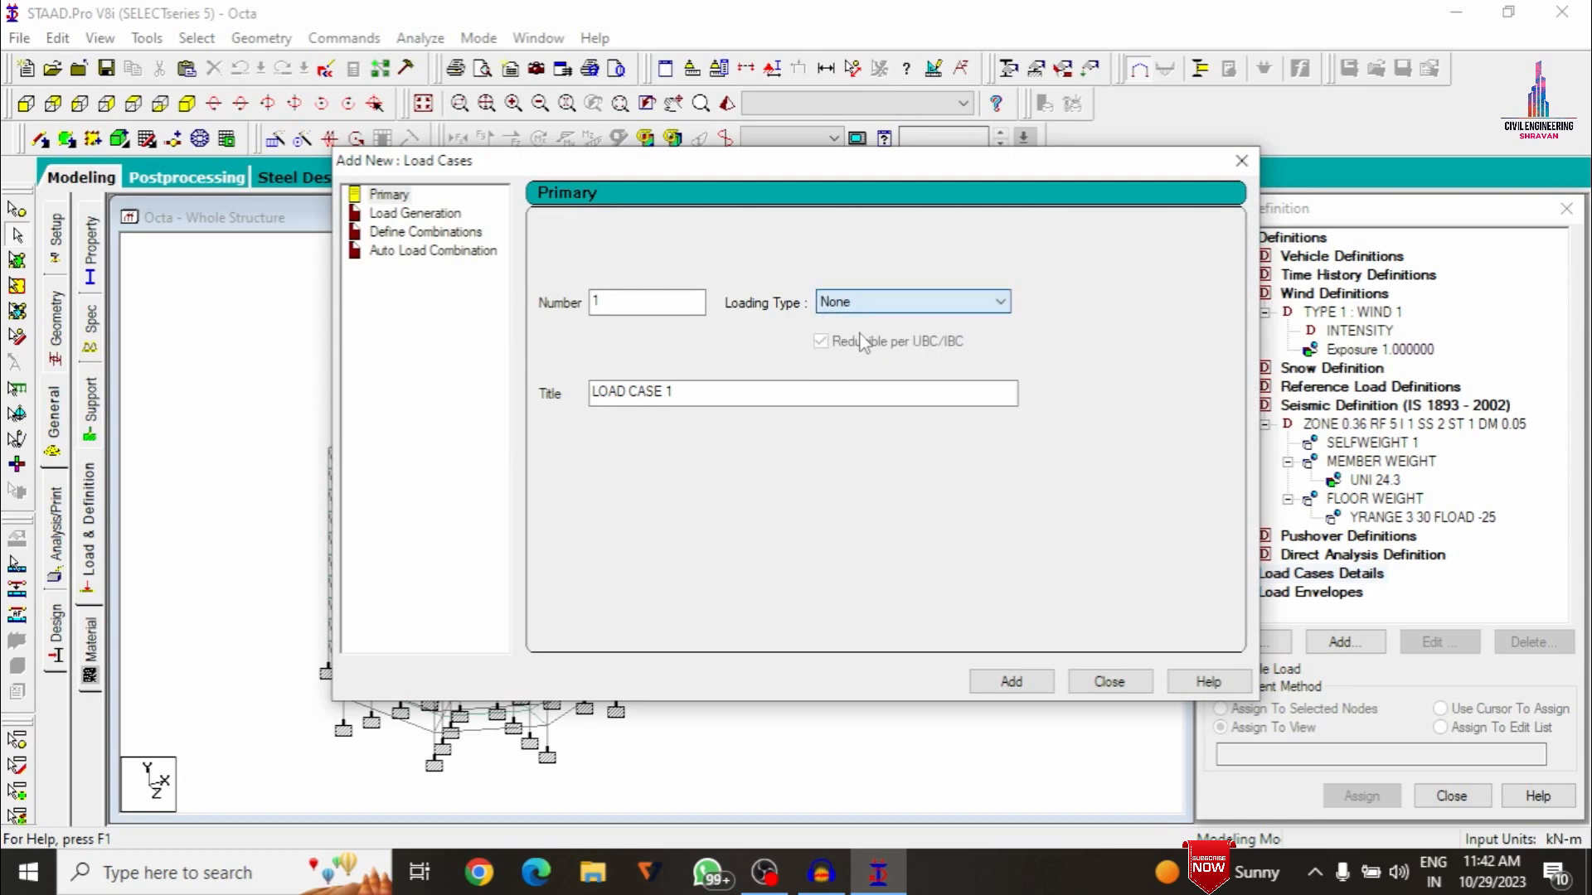
{"action": "left_click", "coordinate": [868, 311]}
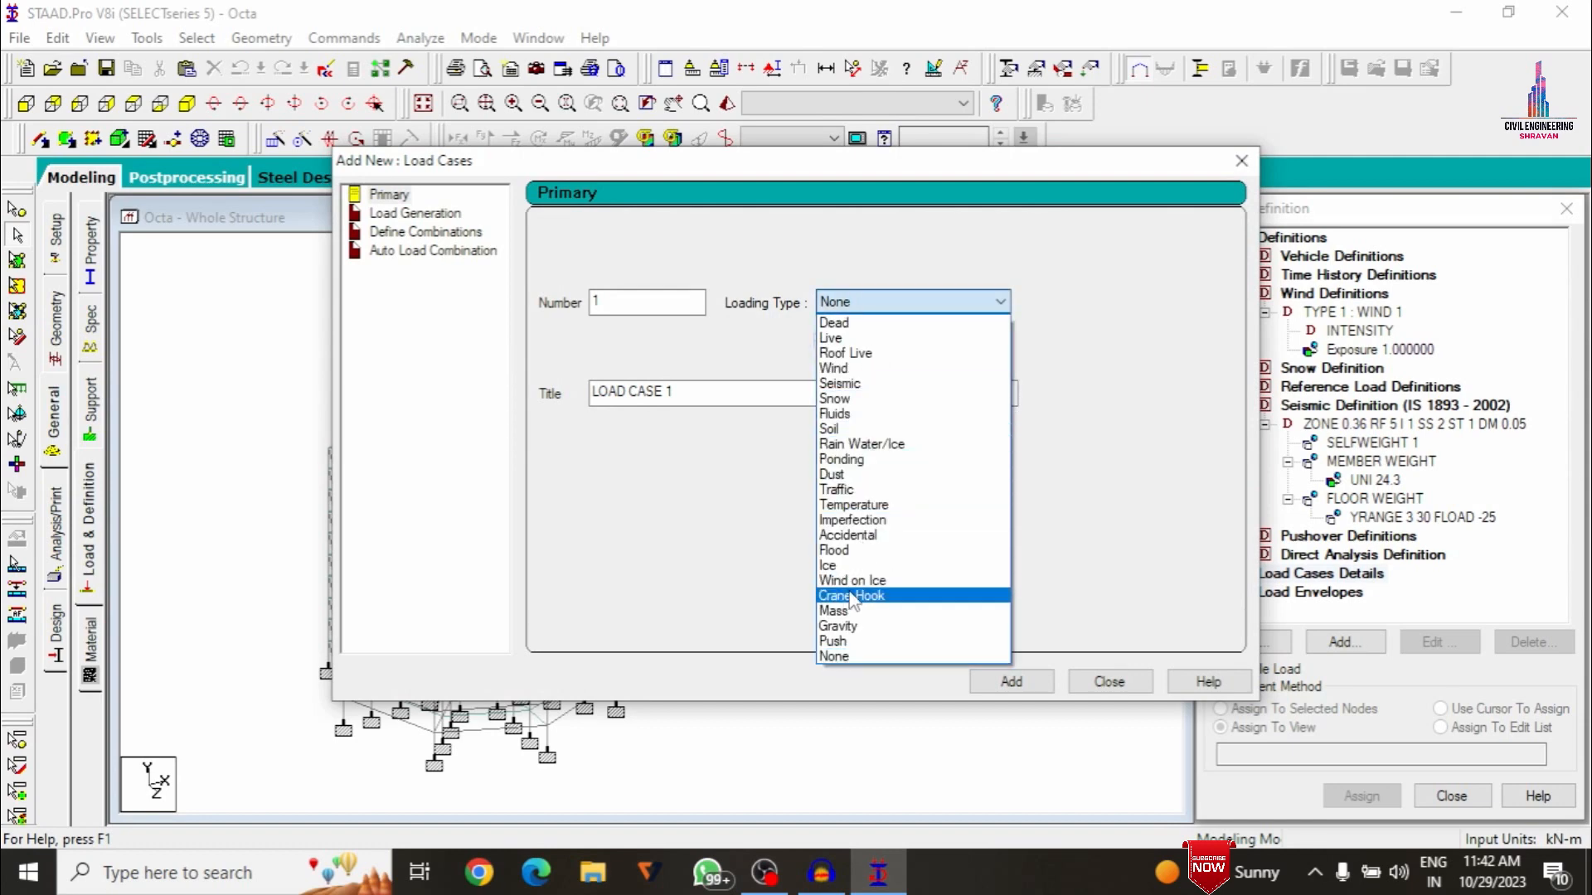
{"action": "left_click", "coordinate": [840, 383]}
{"action": "left_click_drag", "start_coordinate": [829, 394], "coordinate": [430, 384]}
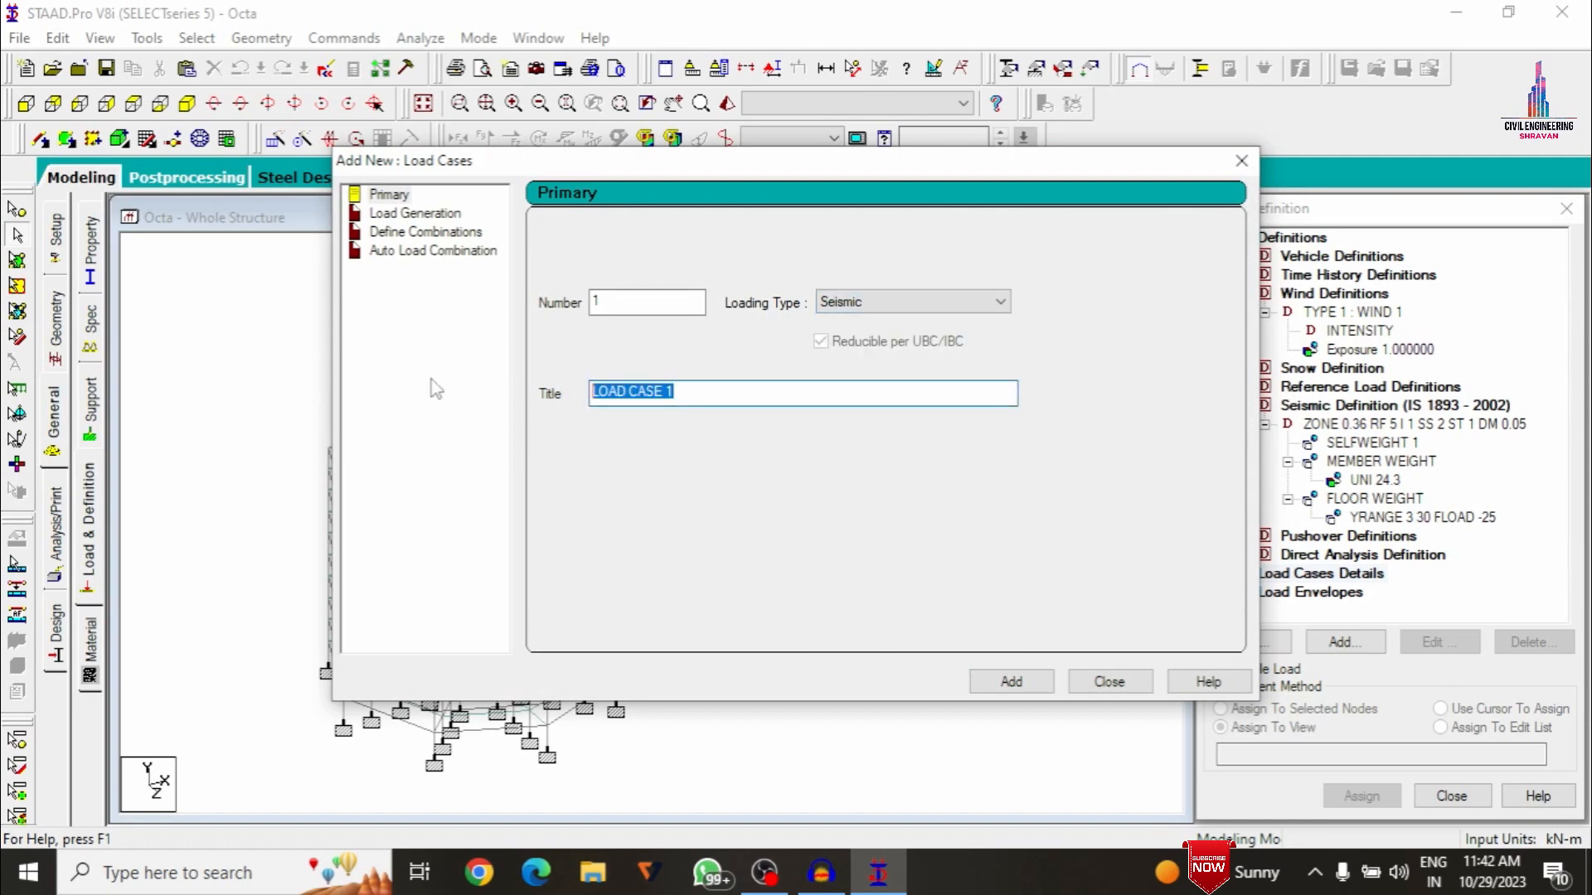
{"action": "type", "text": "E"}
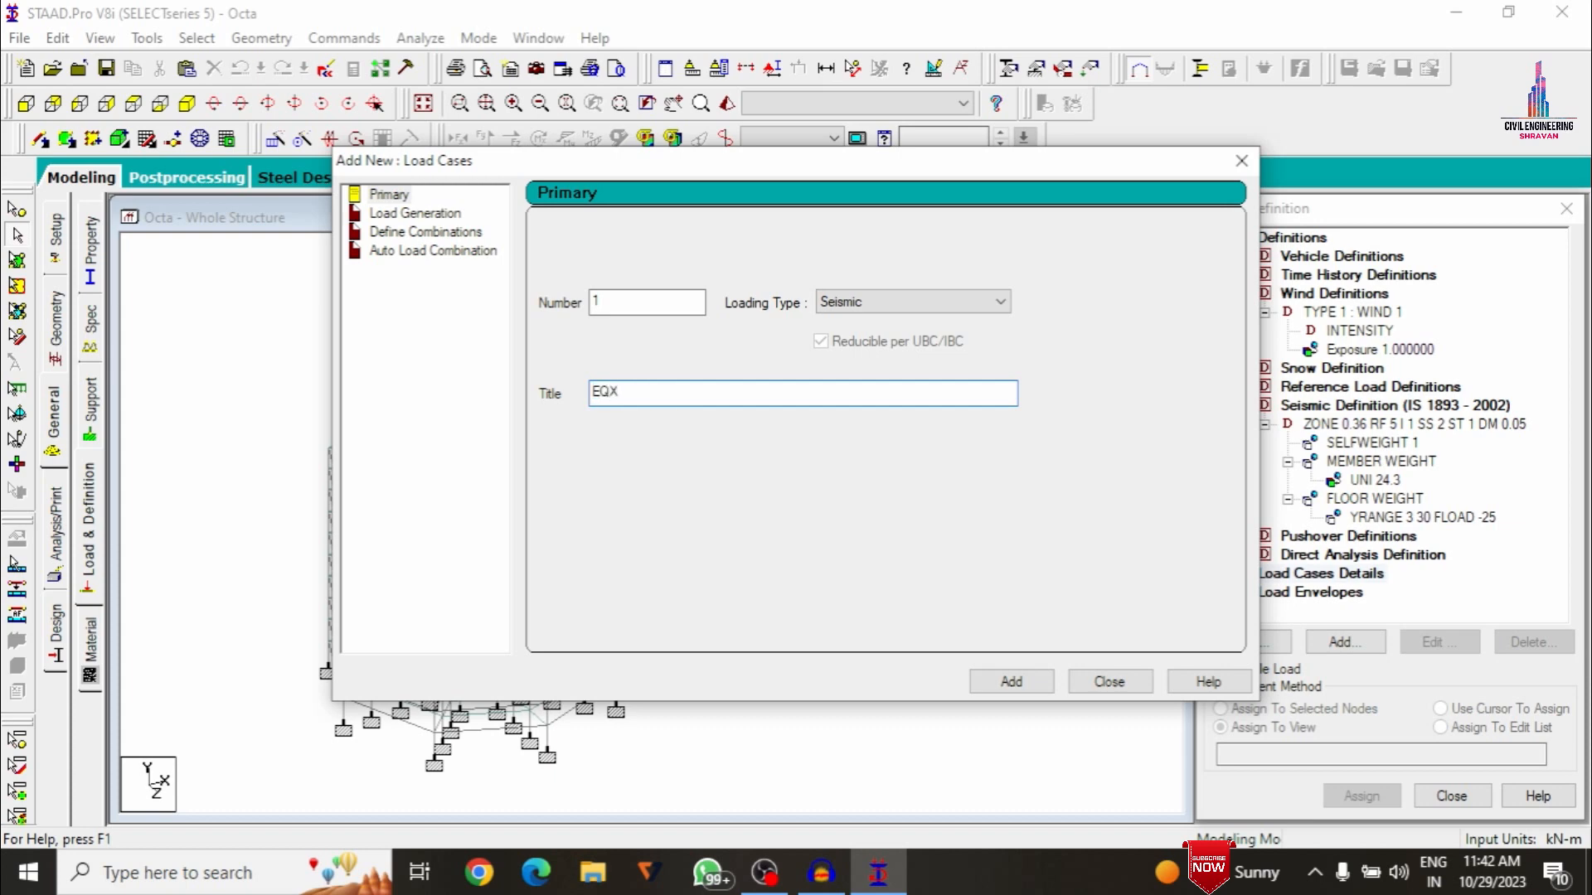
{"action": "type", "text": "QX"}
{"action": "key", "text": "Return"}
Add primary load case 2 with the loading type Seismic and the title EQY
{"action": "type", "text": "EQ"}
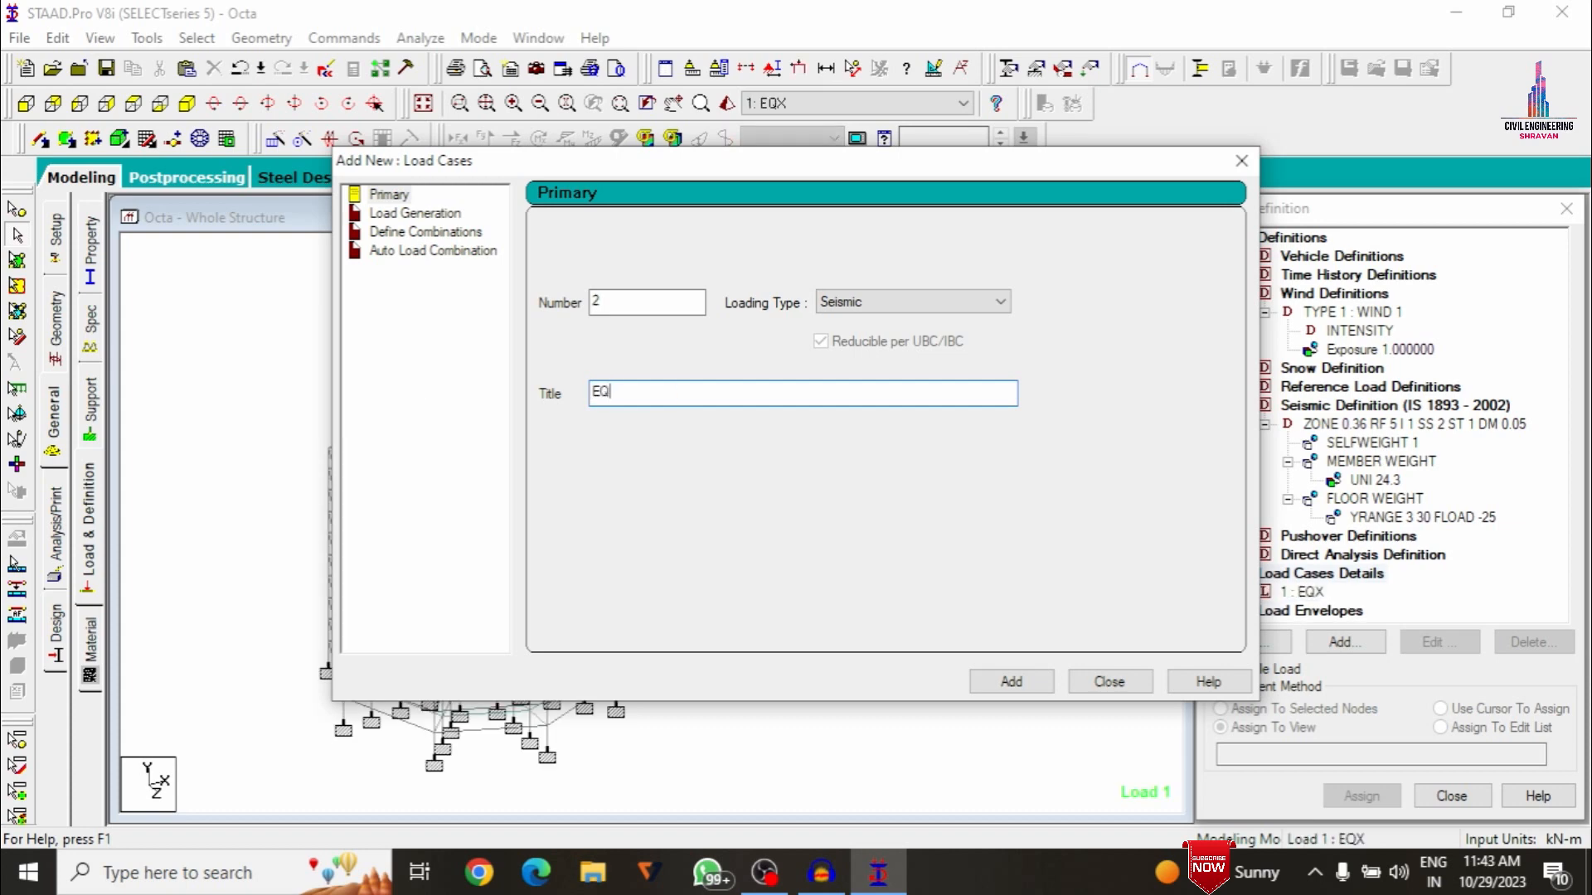
{"action": "type", "text": "Y"}
{"action": "key", "text": "Return"}
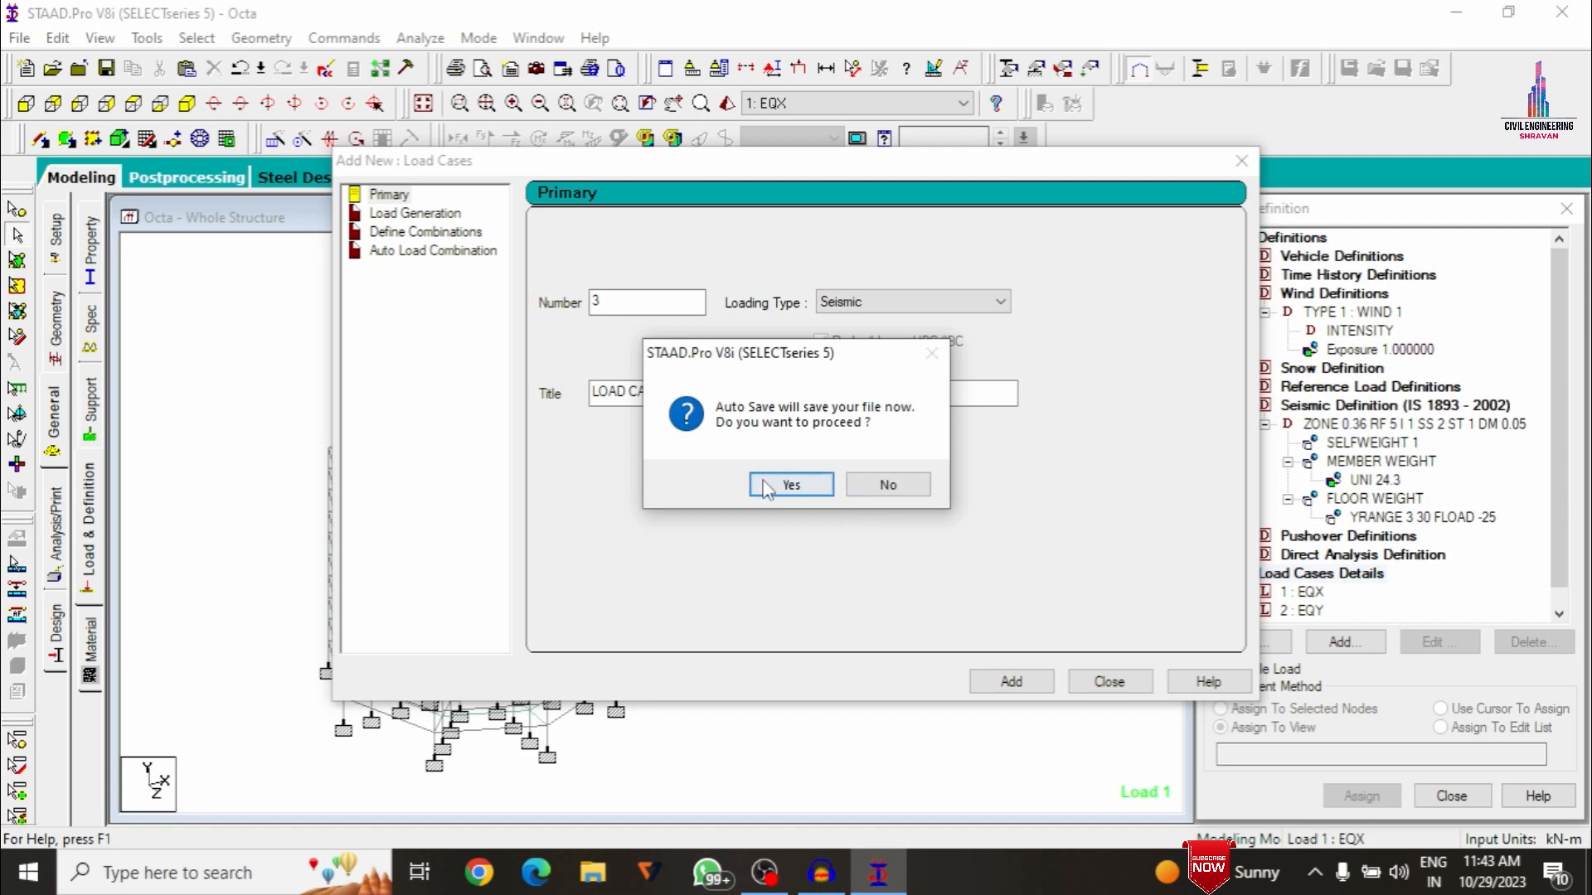
Accept the auto save and add primary load case 3 with the loading type Wind and the title WX
{"action": "left_click", "coordinate": [792, 488]}
{"action": "left_click", "coordinate": [658, 471]}
{"action": "left_click", "coordinate": [879, 302]}
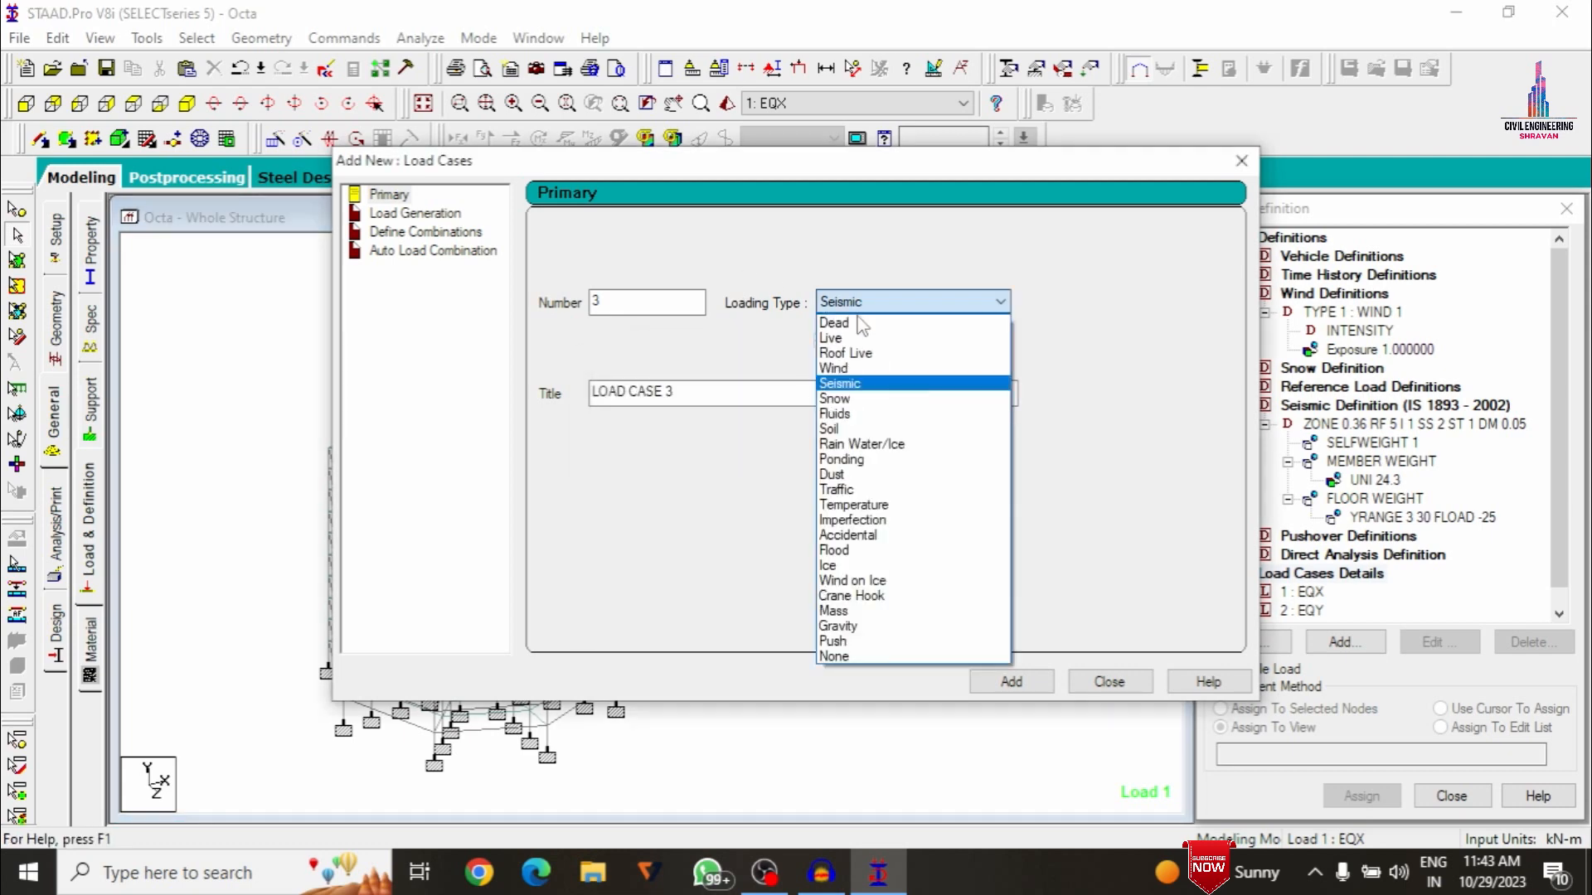
{"action": "left_click", "coordinate": [862, 362]}
{"action": "left_click_drag", "start_coordinate": [704, 387], "coordinate": [548, 387]}
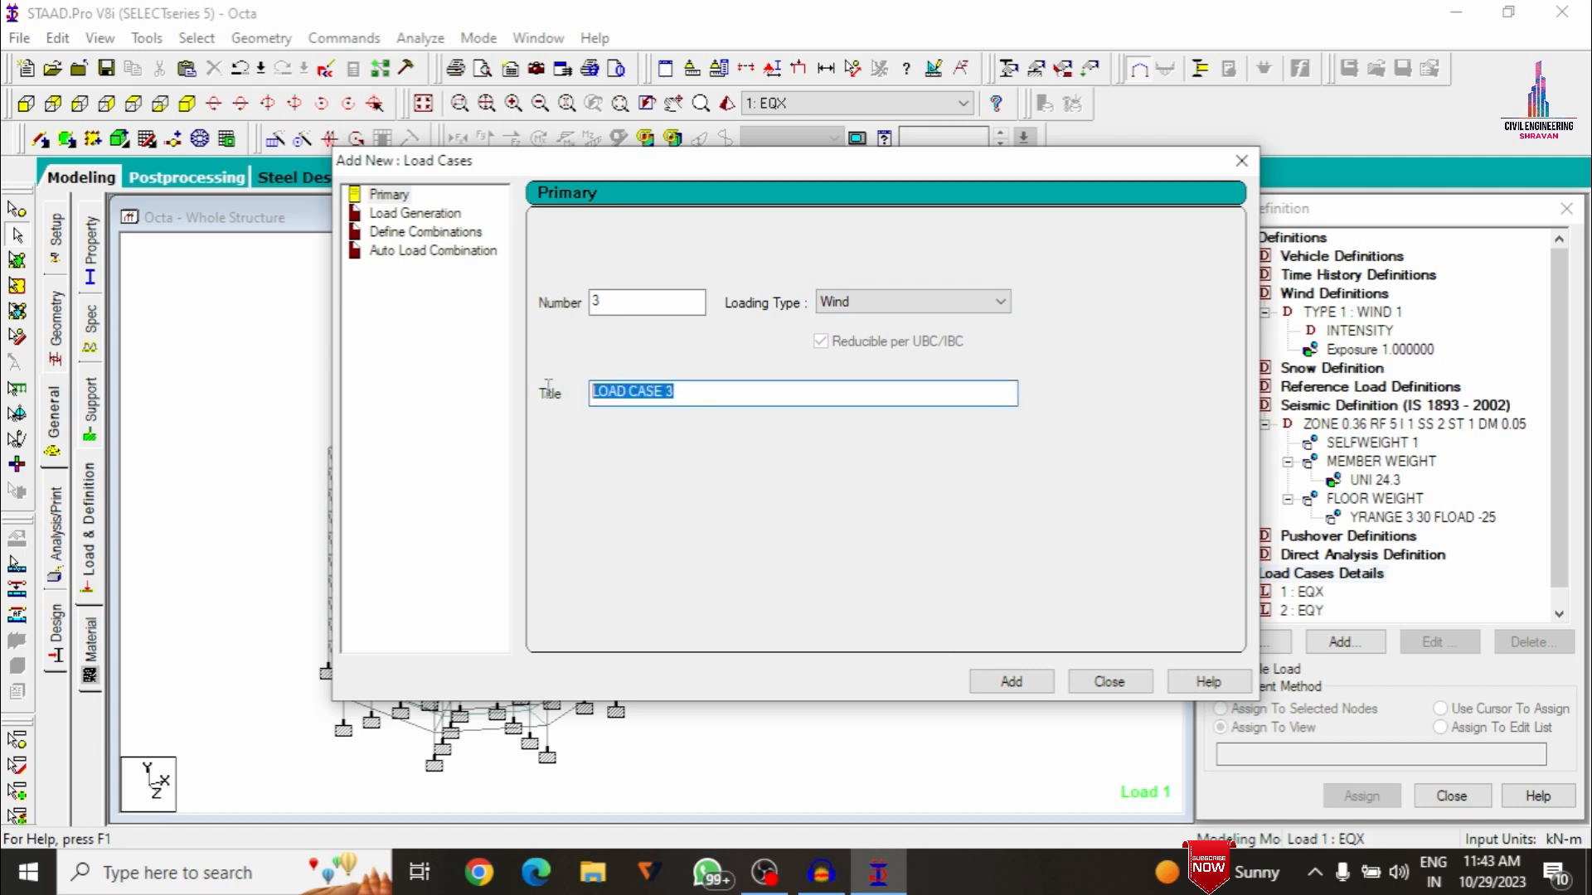
{"action": "type", "text": "WX"}
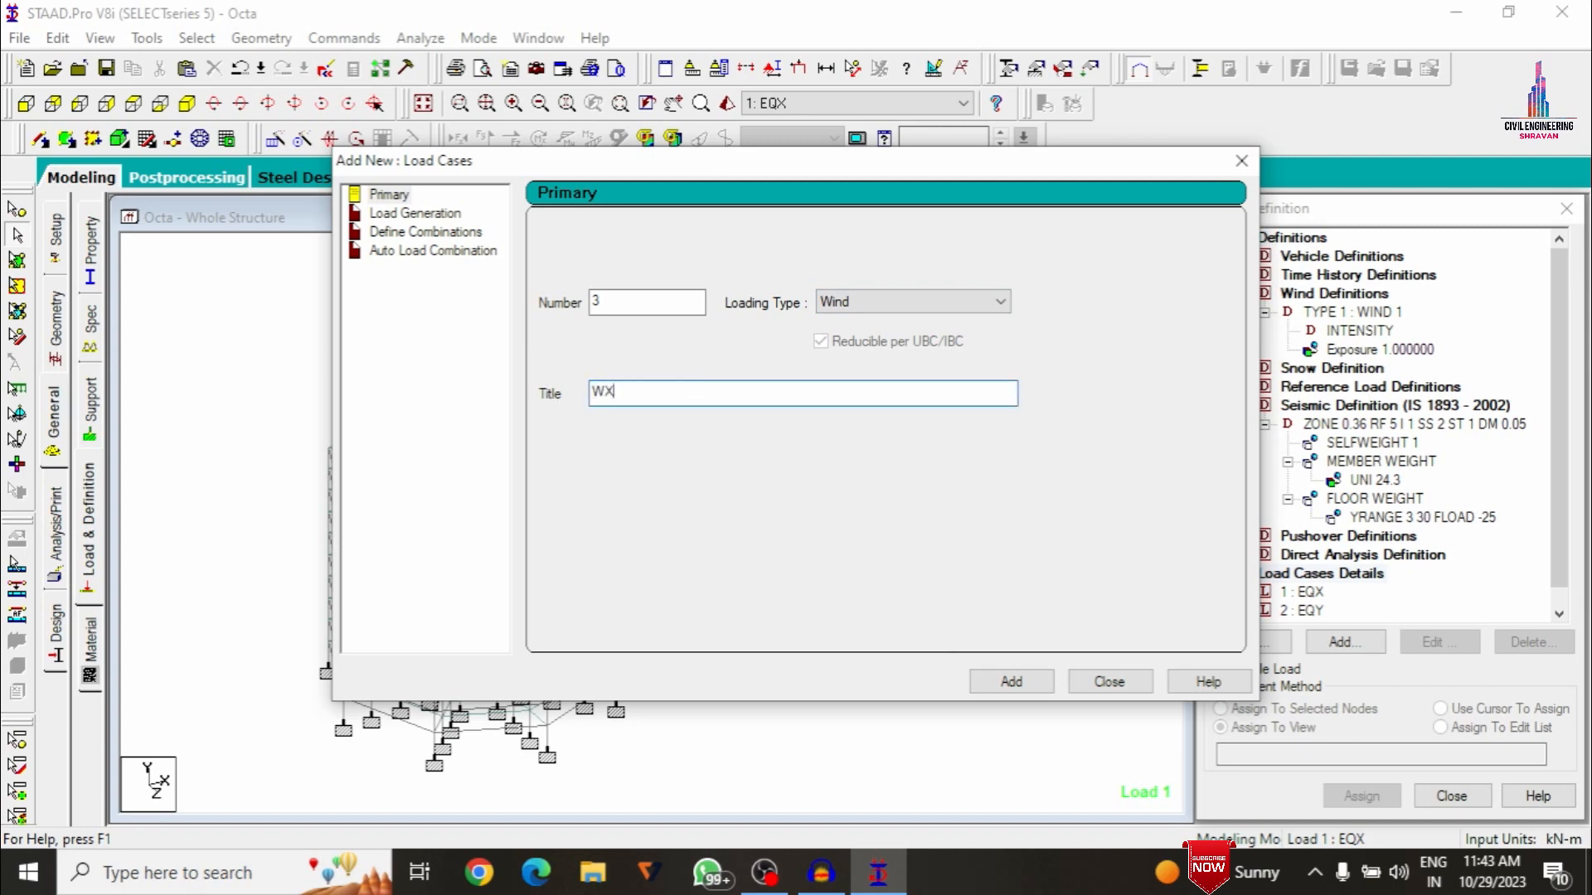
{"action": "key", "text": "Return"}
Add primary load case 4 with the loading type Wind and the title WY
{"action": "key", "text": "shift+Home"}
{"action": "type", "text": "WY"}
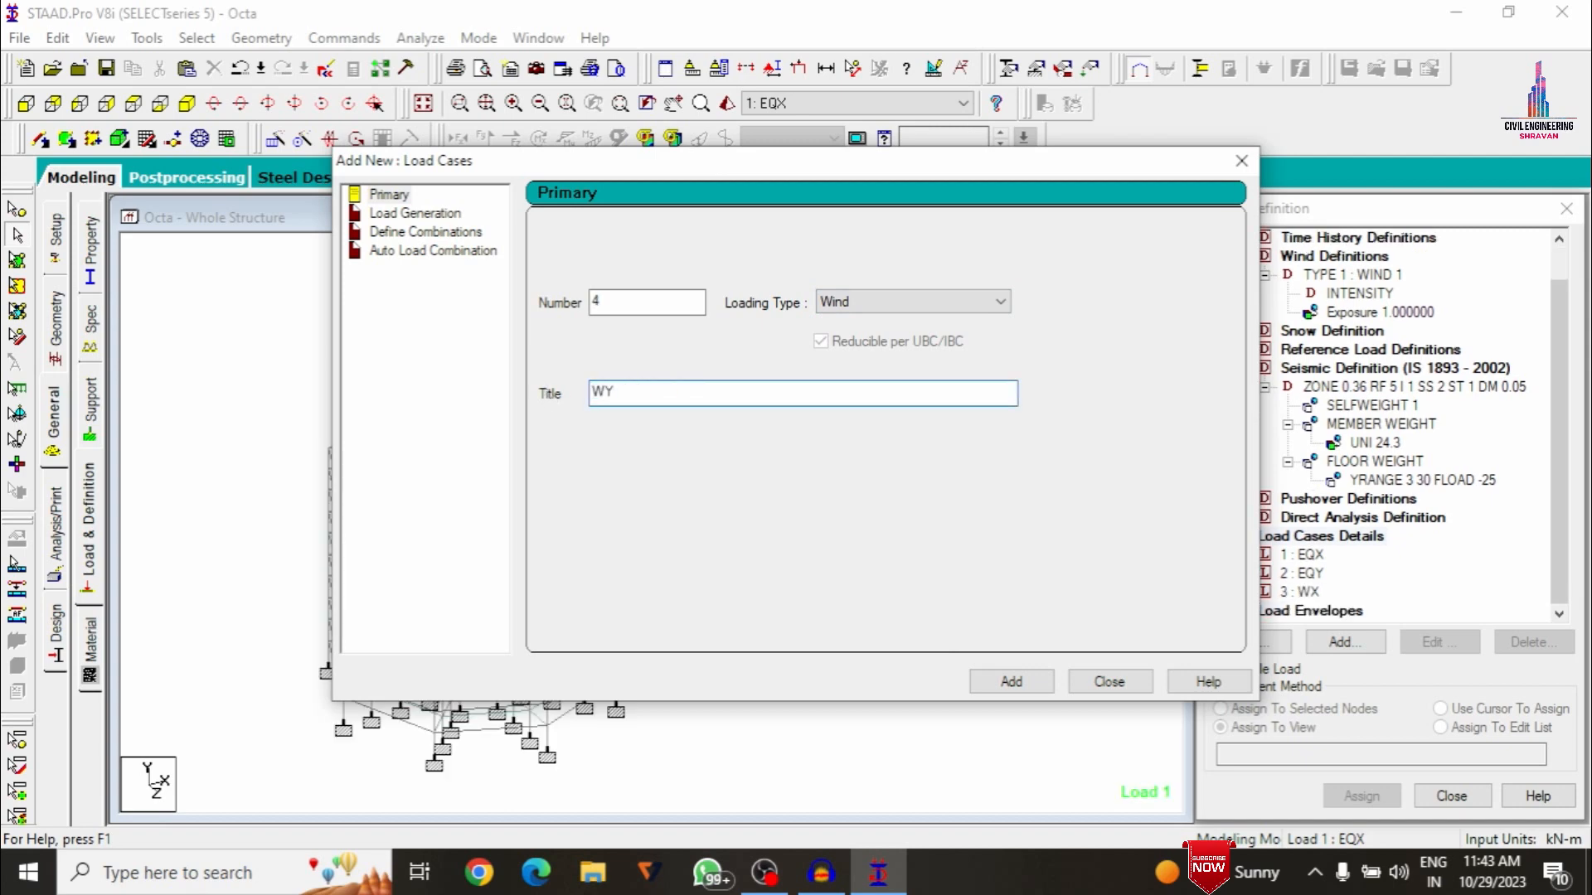
{"action": "key", "text": "Return"}
Add primary load case 5 with the loading type Dead and the title DL
{"action": "left_click", "coordinate": [912, 302]}
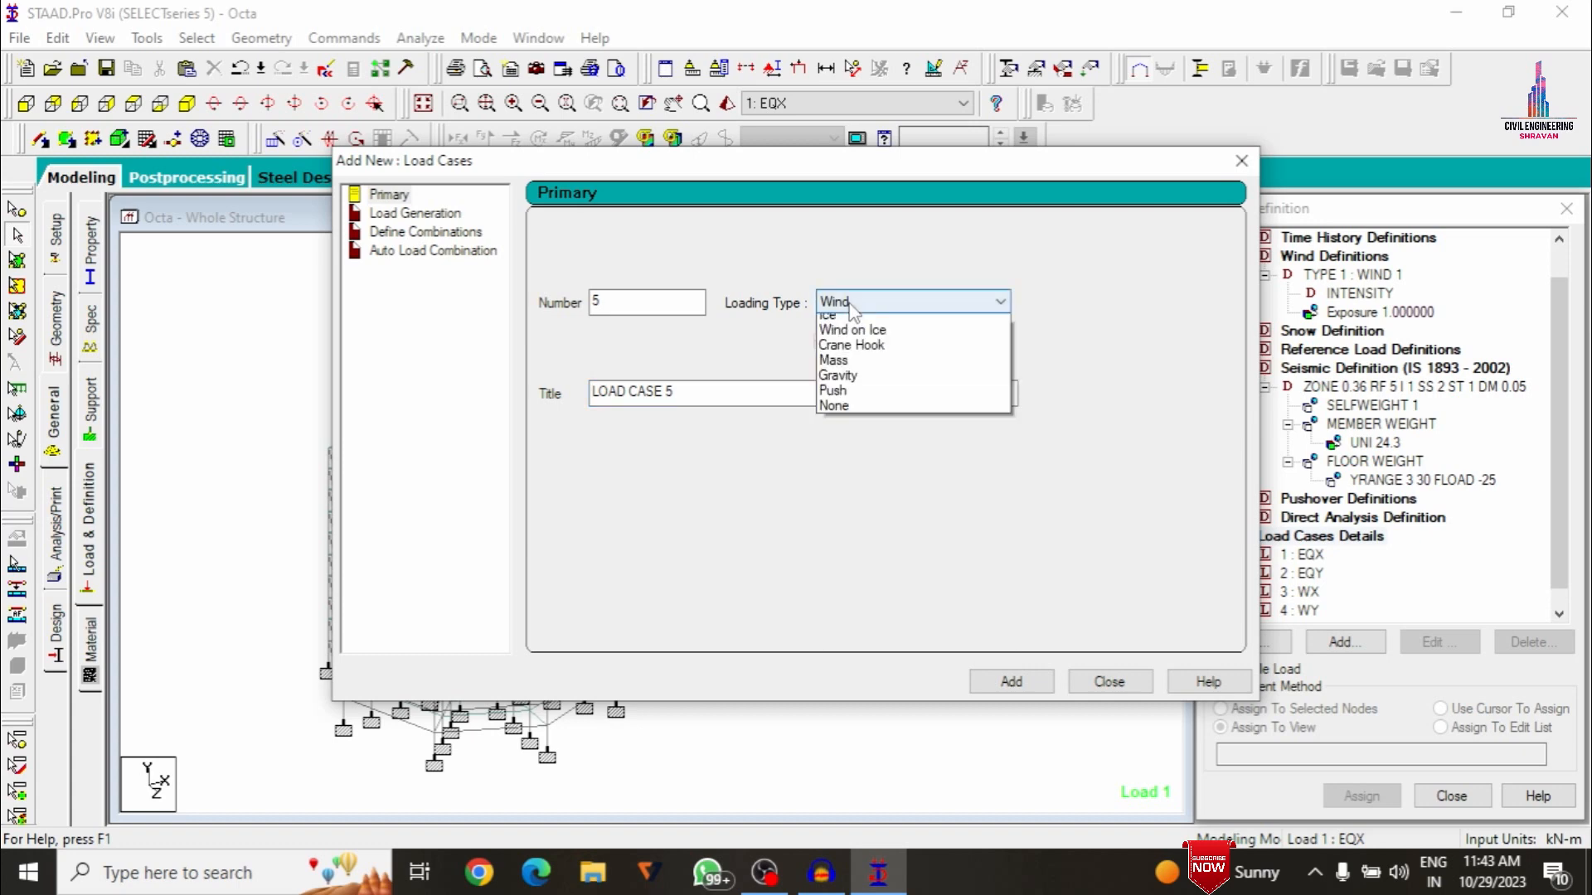
{"action": "left_click", "coordinate": [870, 326]}
{"action": "left_click_drag", "start_coordinate": [730, 397], "coordinate": [348, 417]}
{"action": "type", "text": "DL"}
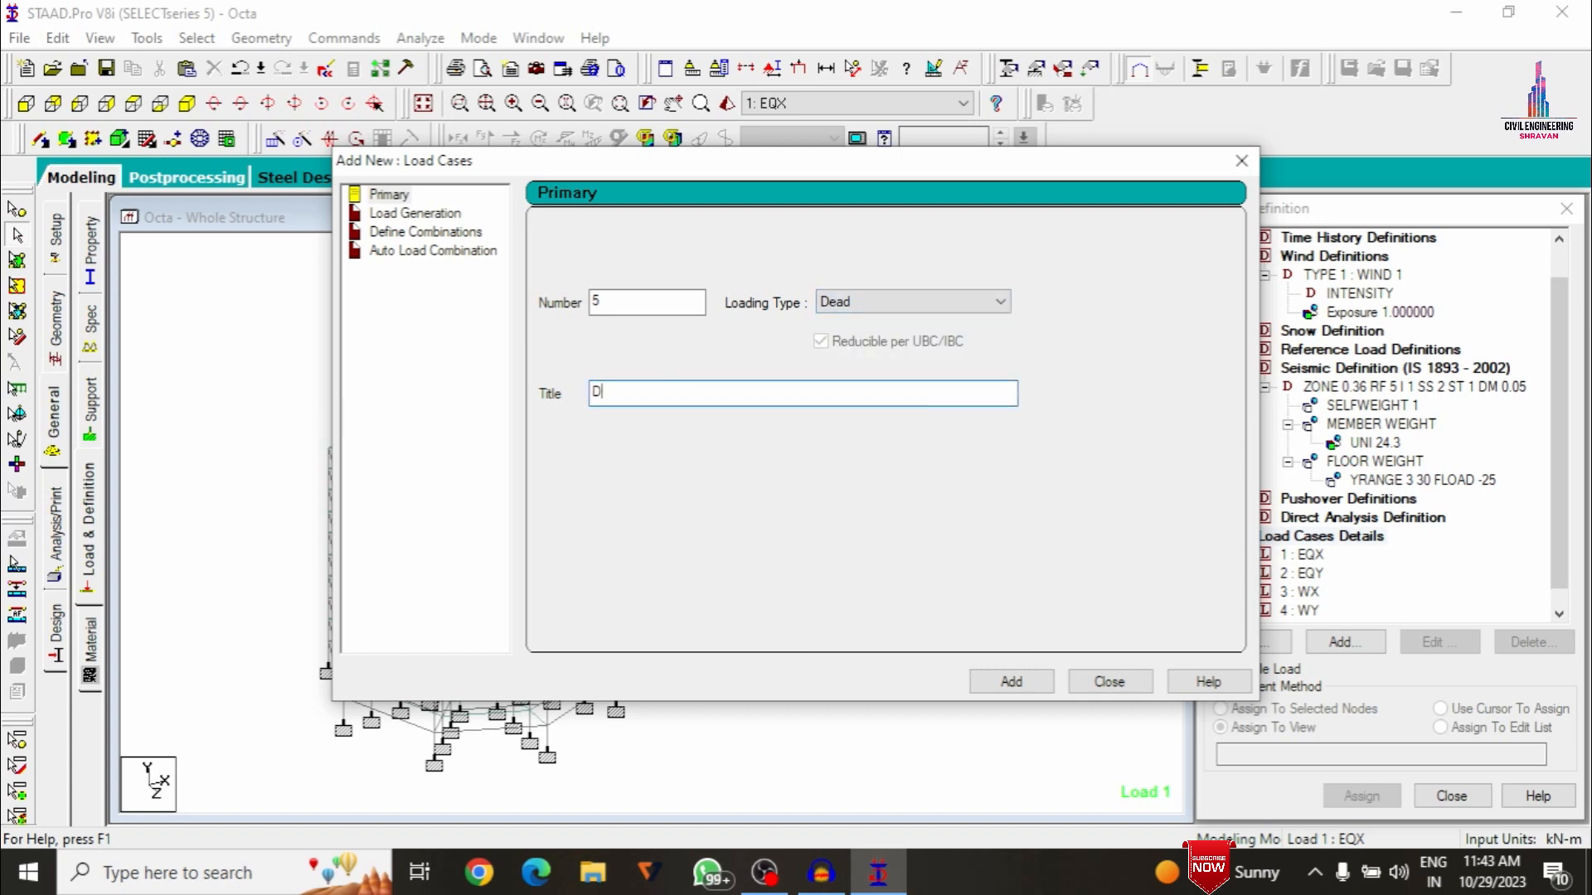
{"action": "key", "text": "Return"}
Add primary load case 6 with the loading type Live and the title LL, and finish creating load cases
{"action": "left_click_drag", "start_coordinate": [674, 393], "coordinate": [343, 418]}
{"action": "type", "text": "LL"}
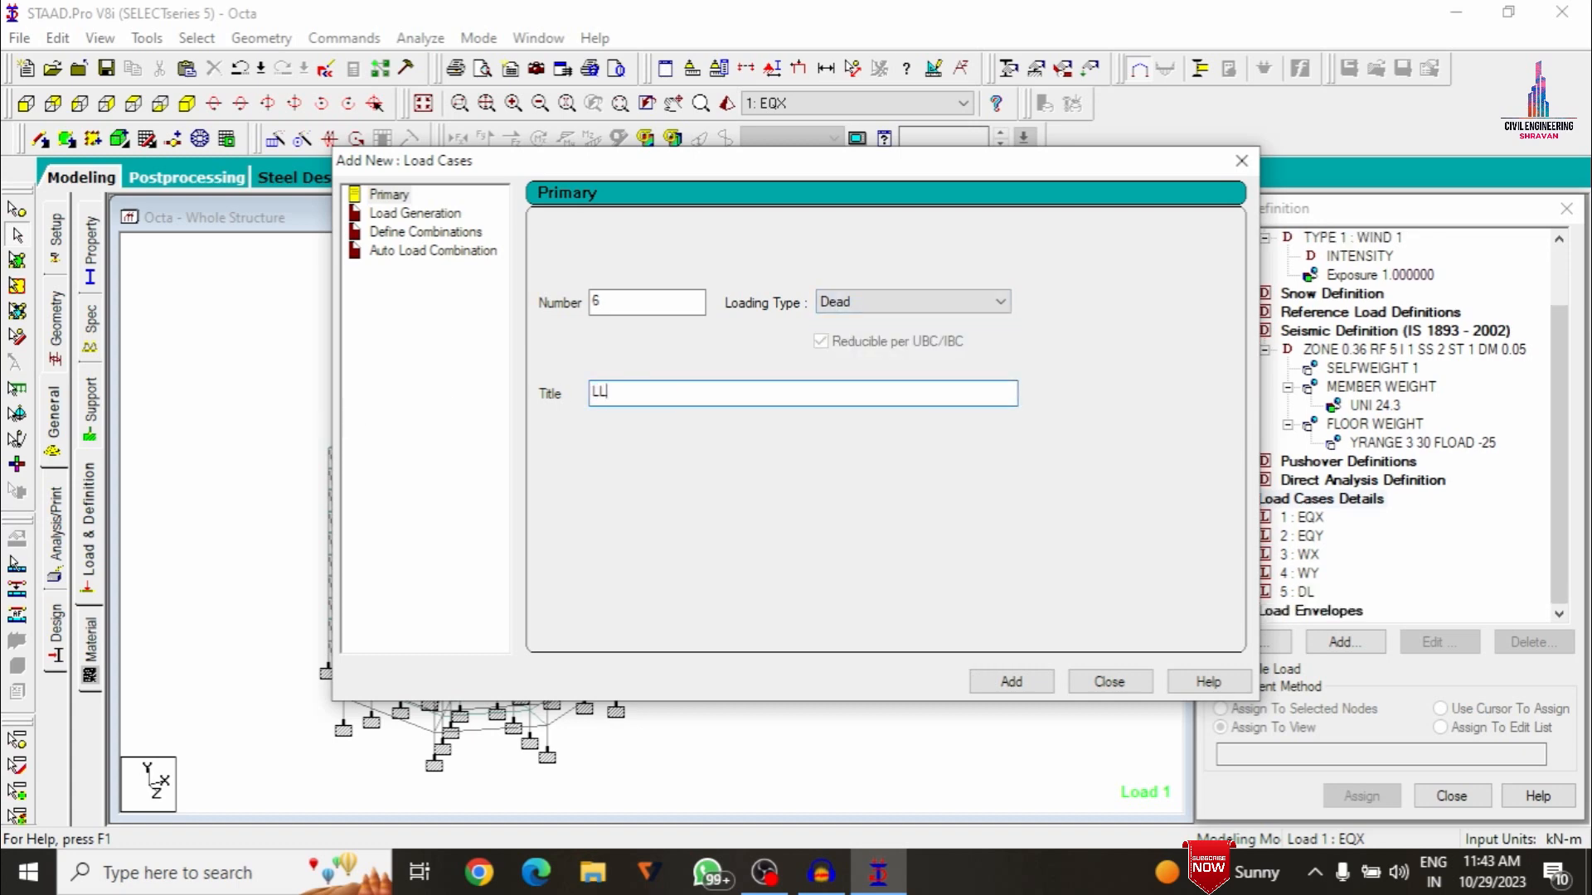
{"action": "left_click", "coordinate": [830, 301]}
{"action": "left_click", "coordinate": [837, 332]}
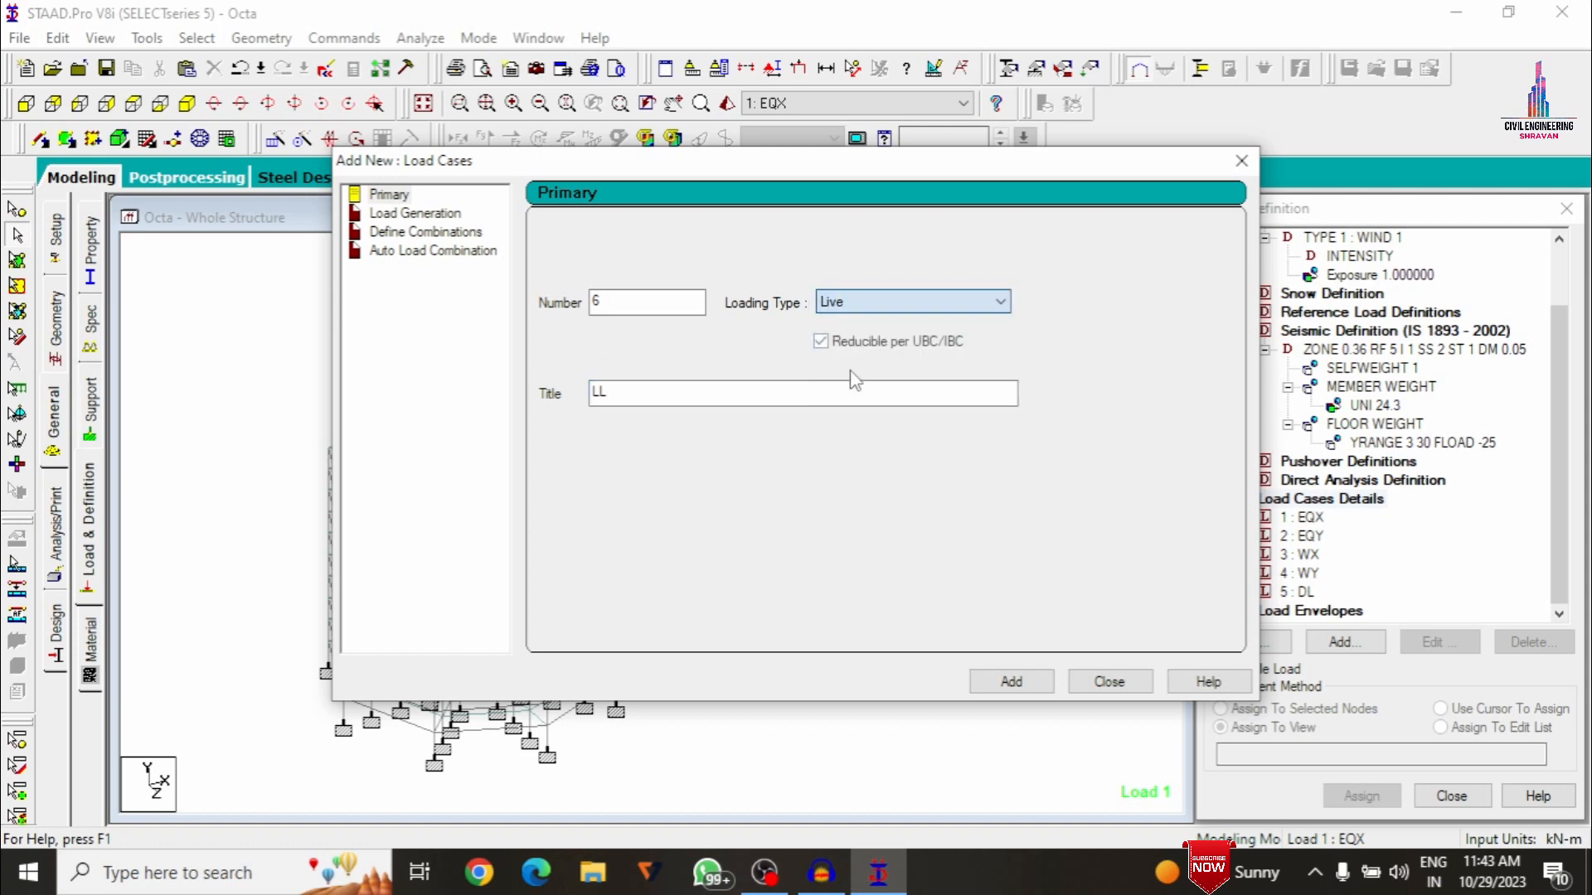
{"action": "left_click", "coordinate": [1010, 682]}
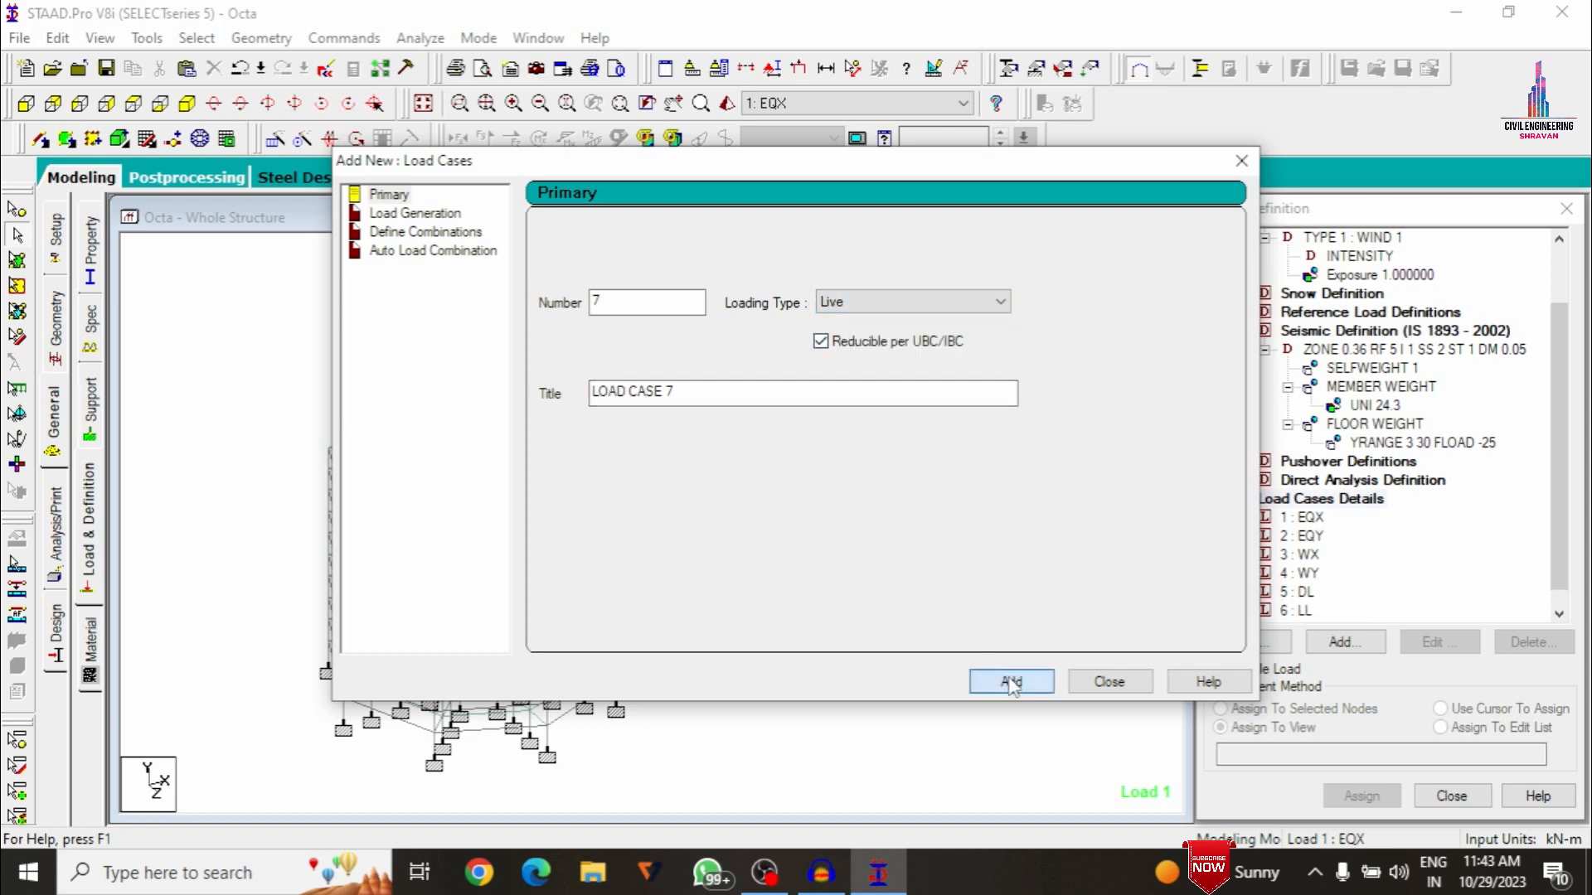
{"action": "left_click", "coordinate": [1107, 681]}
Add a seismic load in the X direction with factor 1 to load case EQX
{"action": "left_click", "coordinate": [1300, 517]}
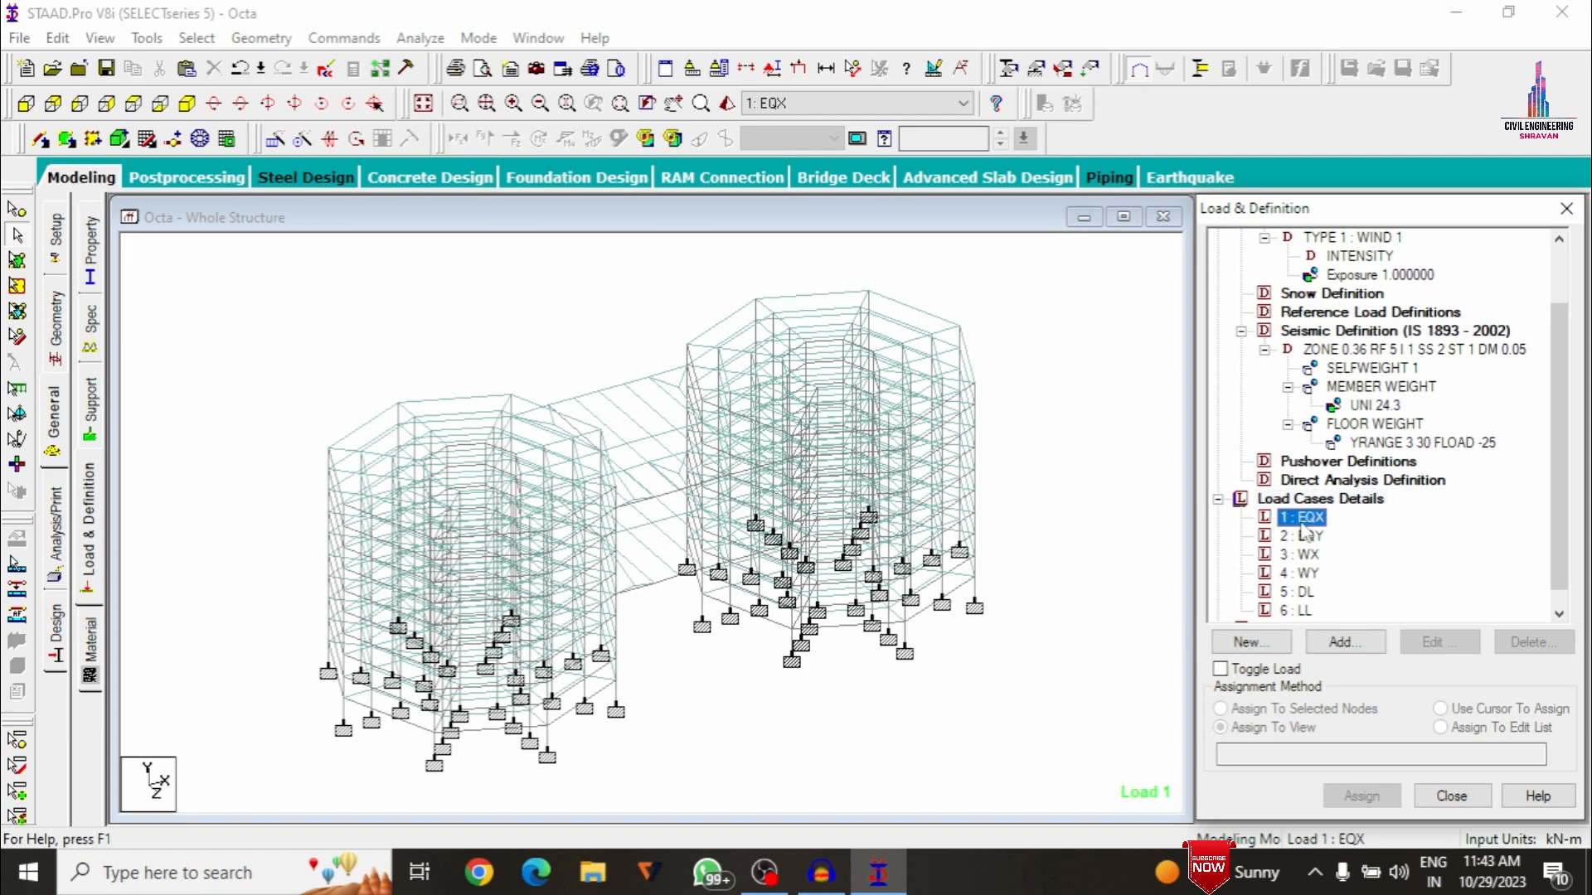
{"action": "left_click", "coordinate": [1339, 643]}
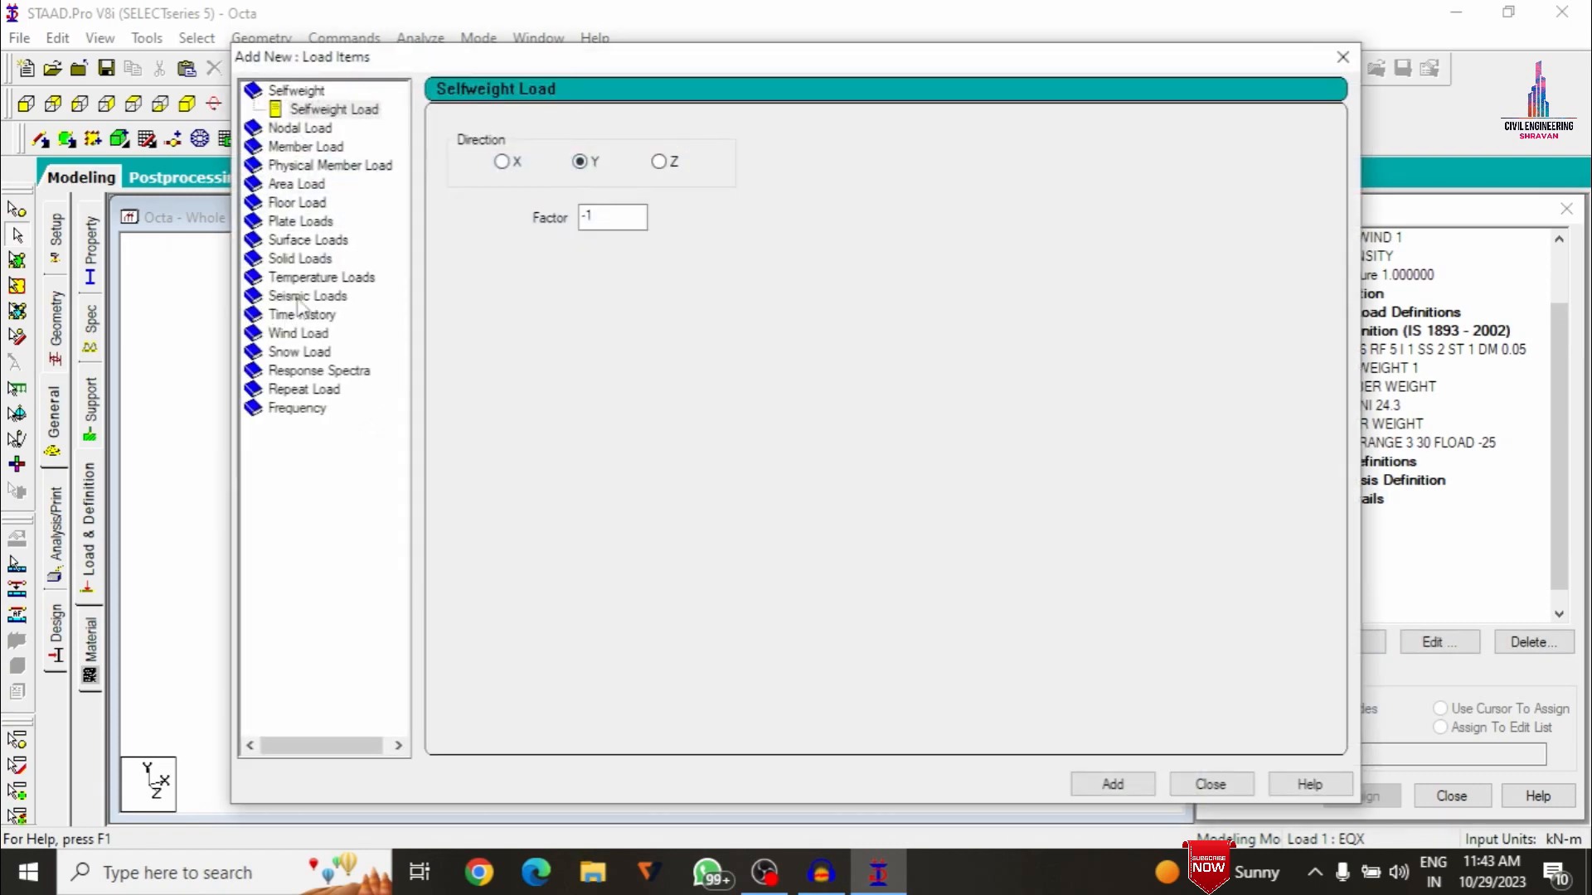
{"action": "left_click", "coordinate": [299, 299]}
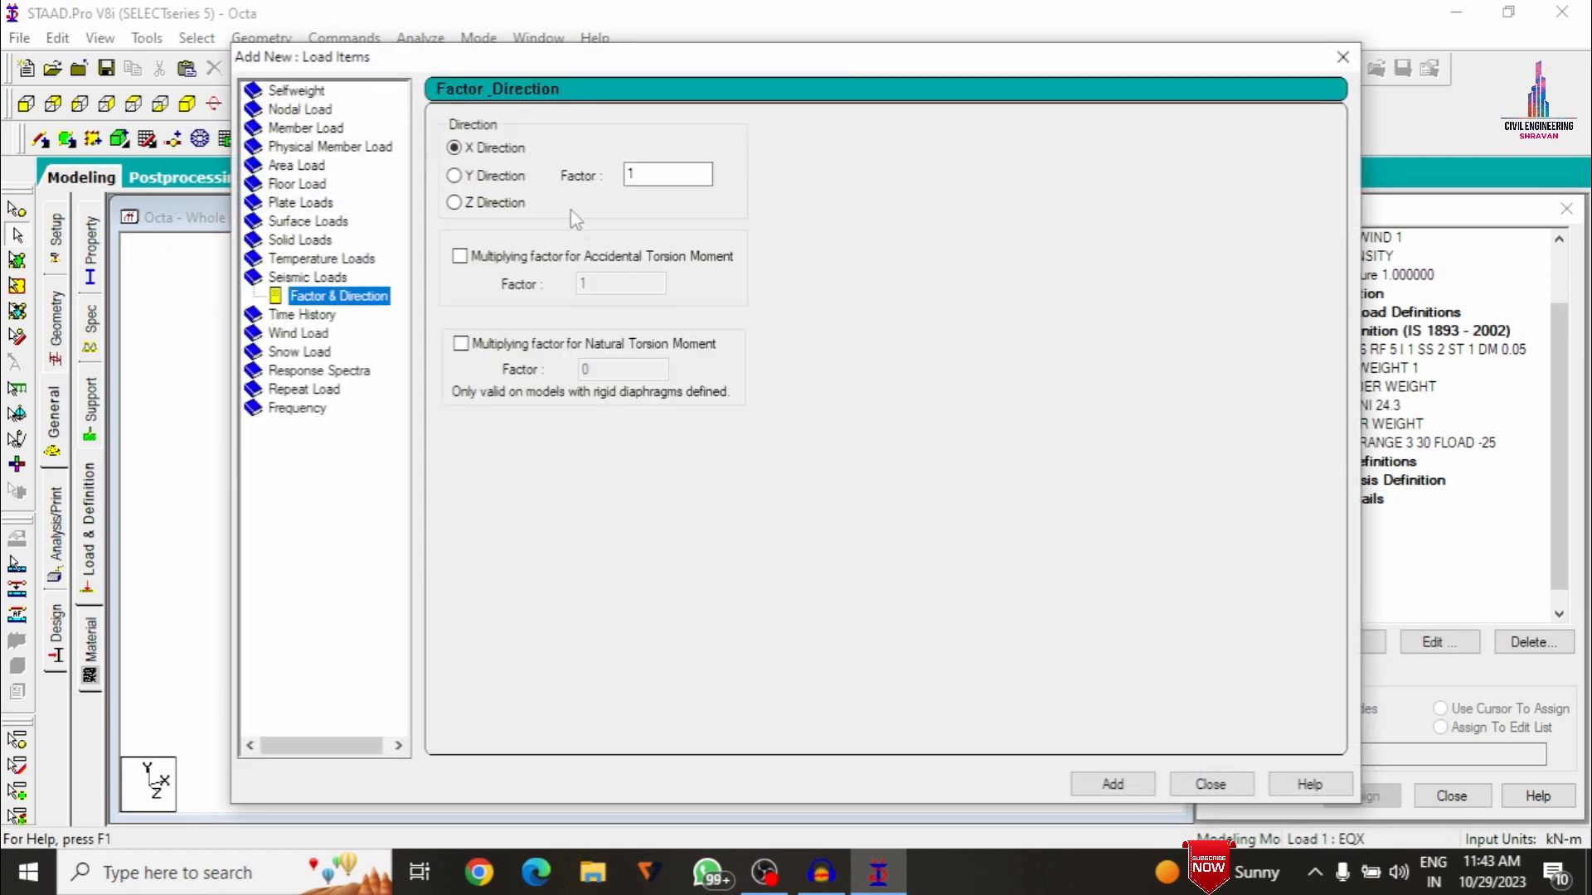
{"action": "left_click", "coordinate": [1112, 784]}
{"action": "left_click", "coordinate": [1210, 784]}
Add a seismic load in the Z direction with factor 1 to load case EQY
{"action": "left_click", "coordinate": [1301, 554]}
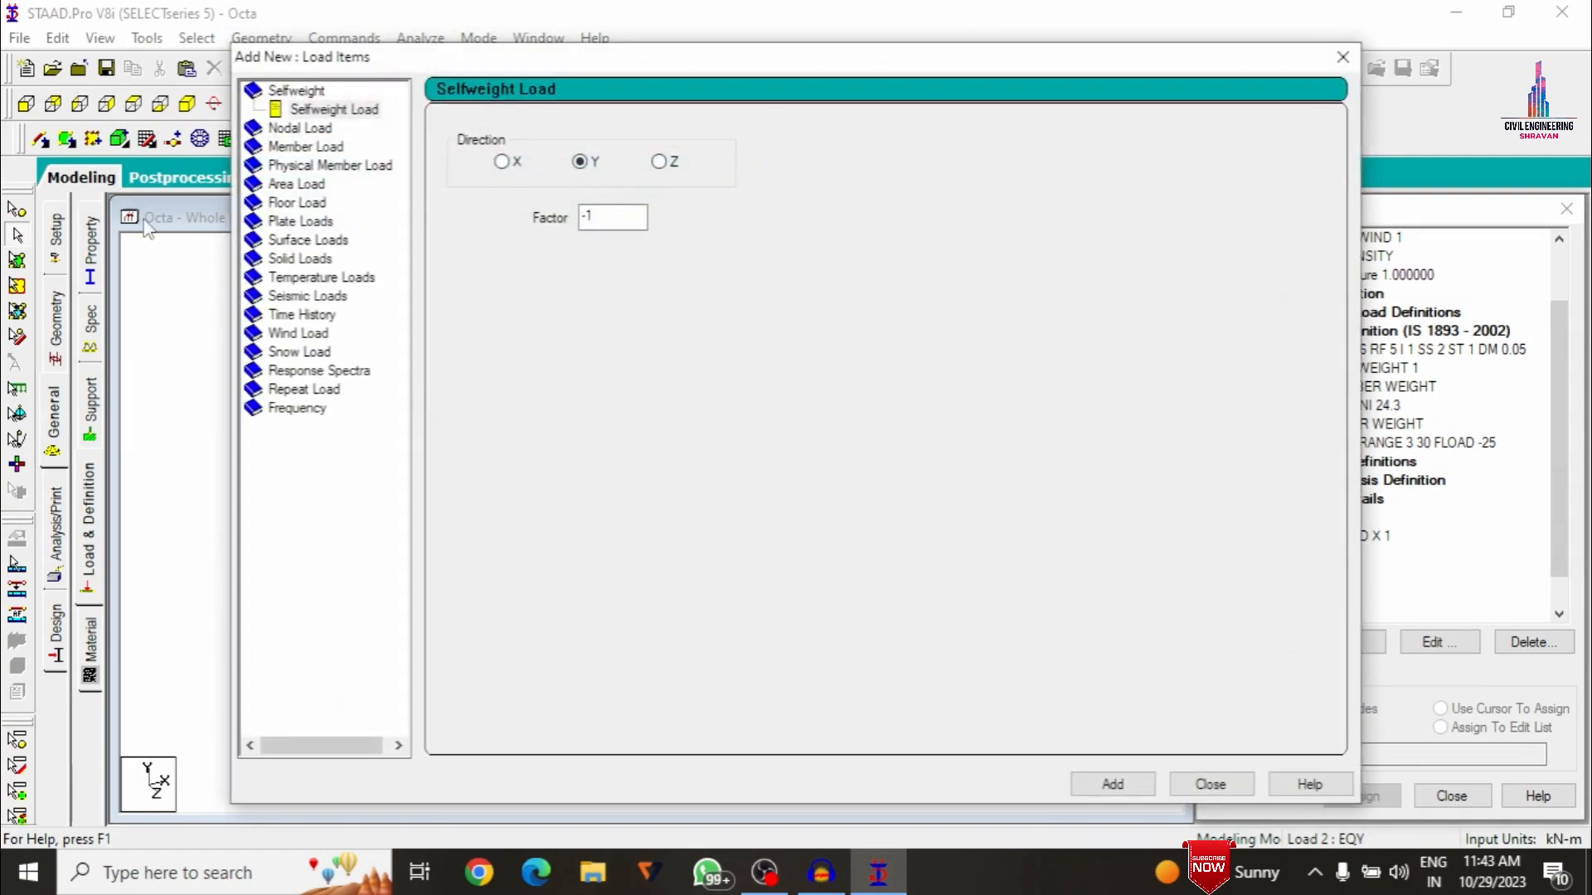
{"action": "left_click", "coordinate": [309, 296]}
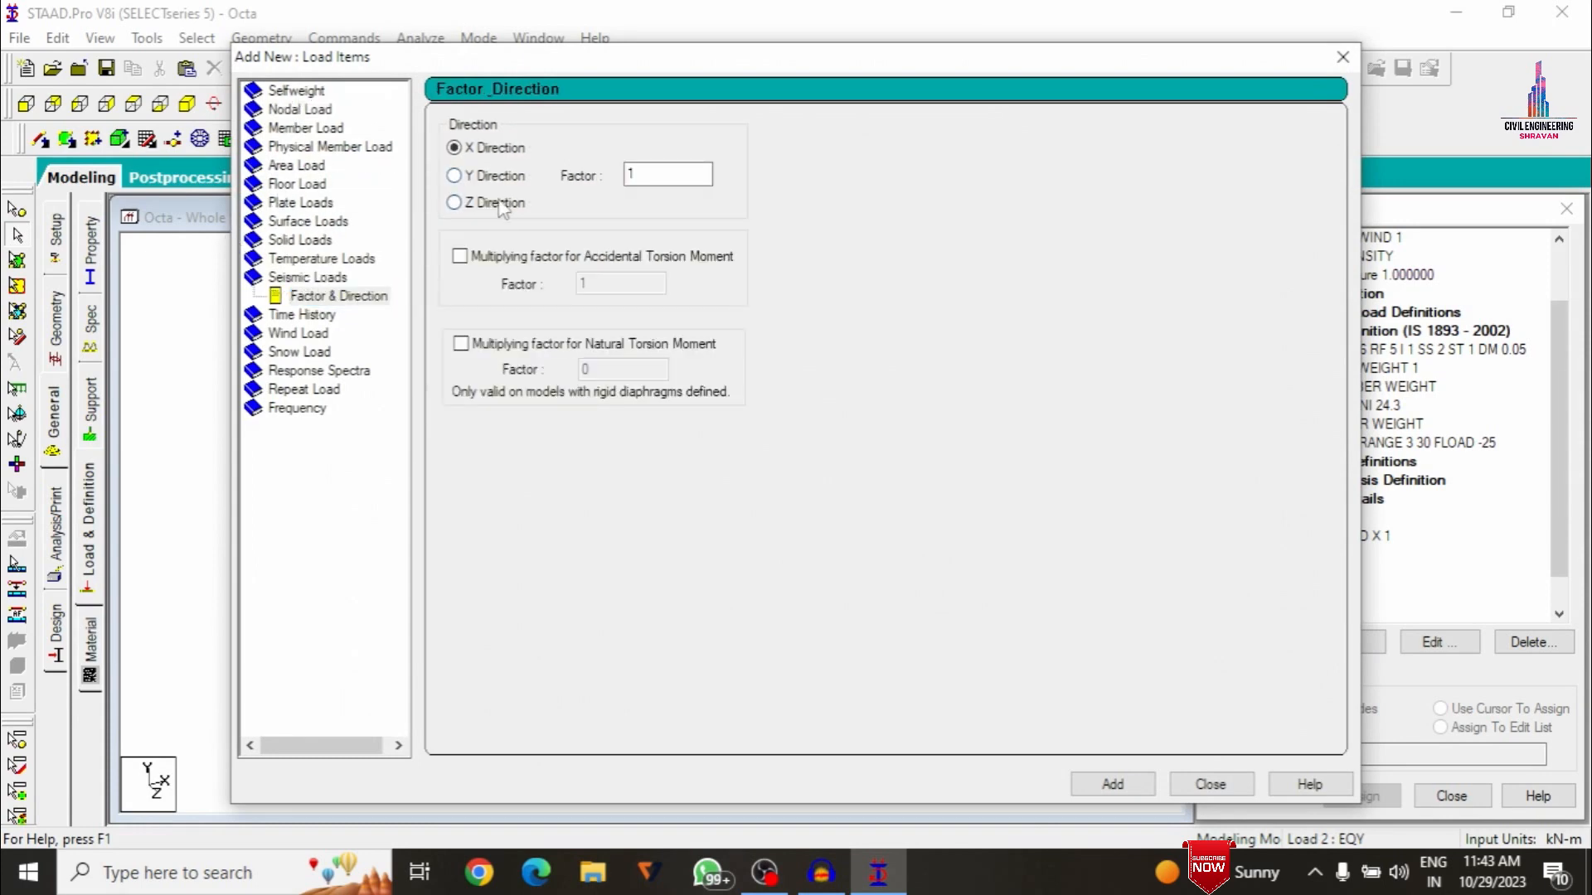
{"action": "left_click", "coordinate": [1113, 784]}
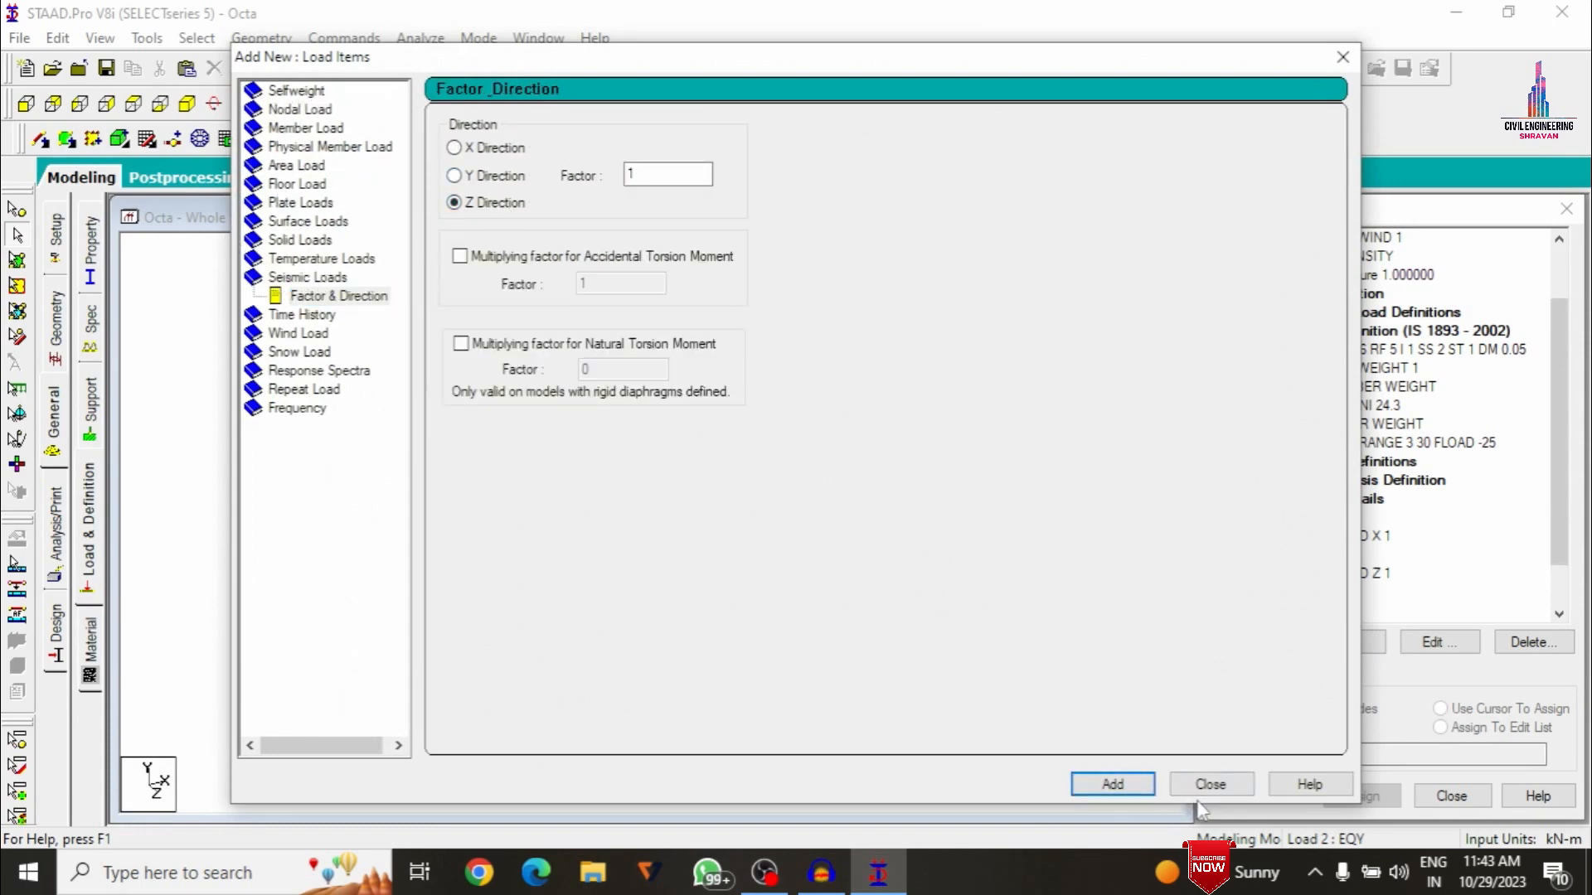
{"action": "left_click", "coordinate": [1210, 784]}
Add two X windward face wind loads of type 1 to load case WX, with factors 1 and -1
{"action": "left_click", "coordinate": [1309, 591]}
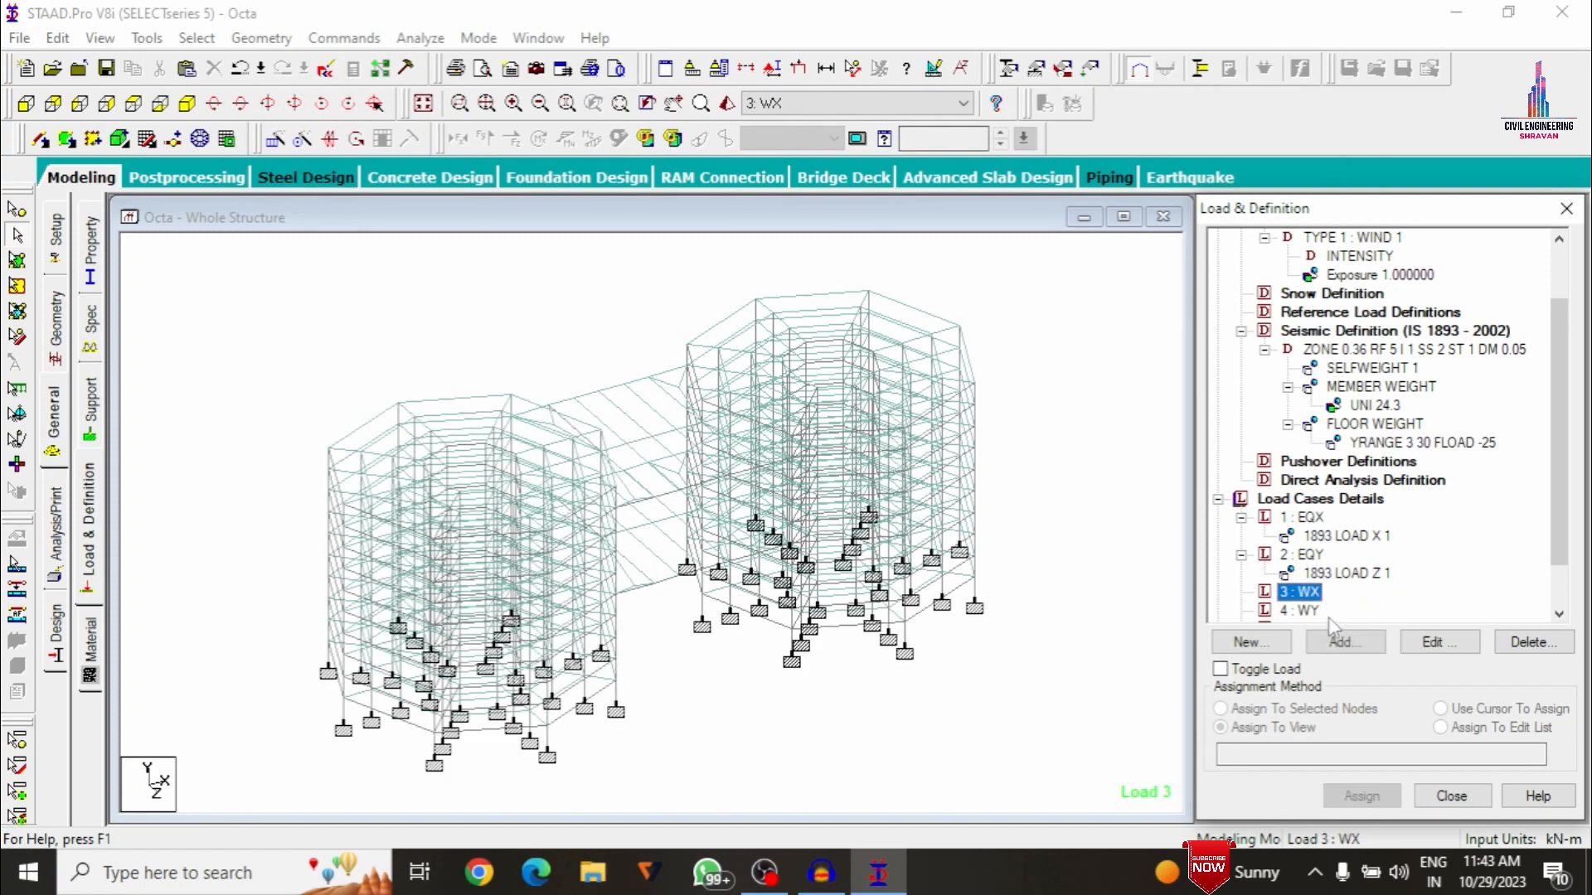
{"action": "left_click", "coordinate": [1337, 645]}
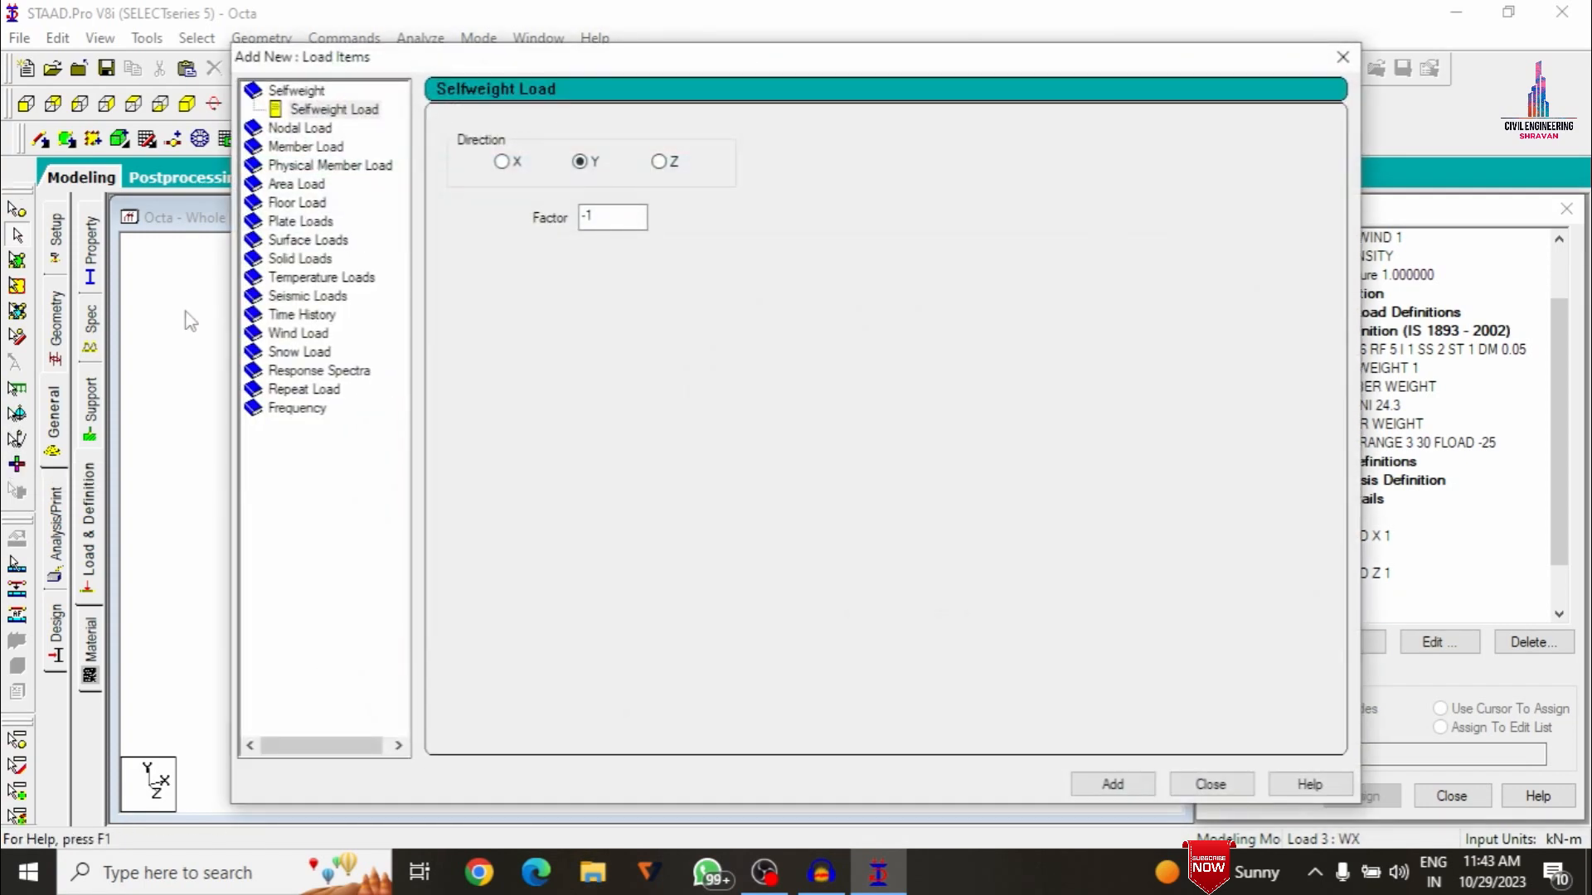
{"action": "left_click", "coordinate": [280, 334]}
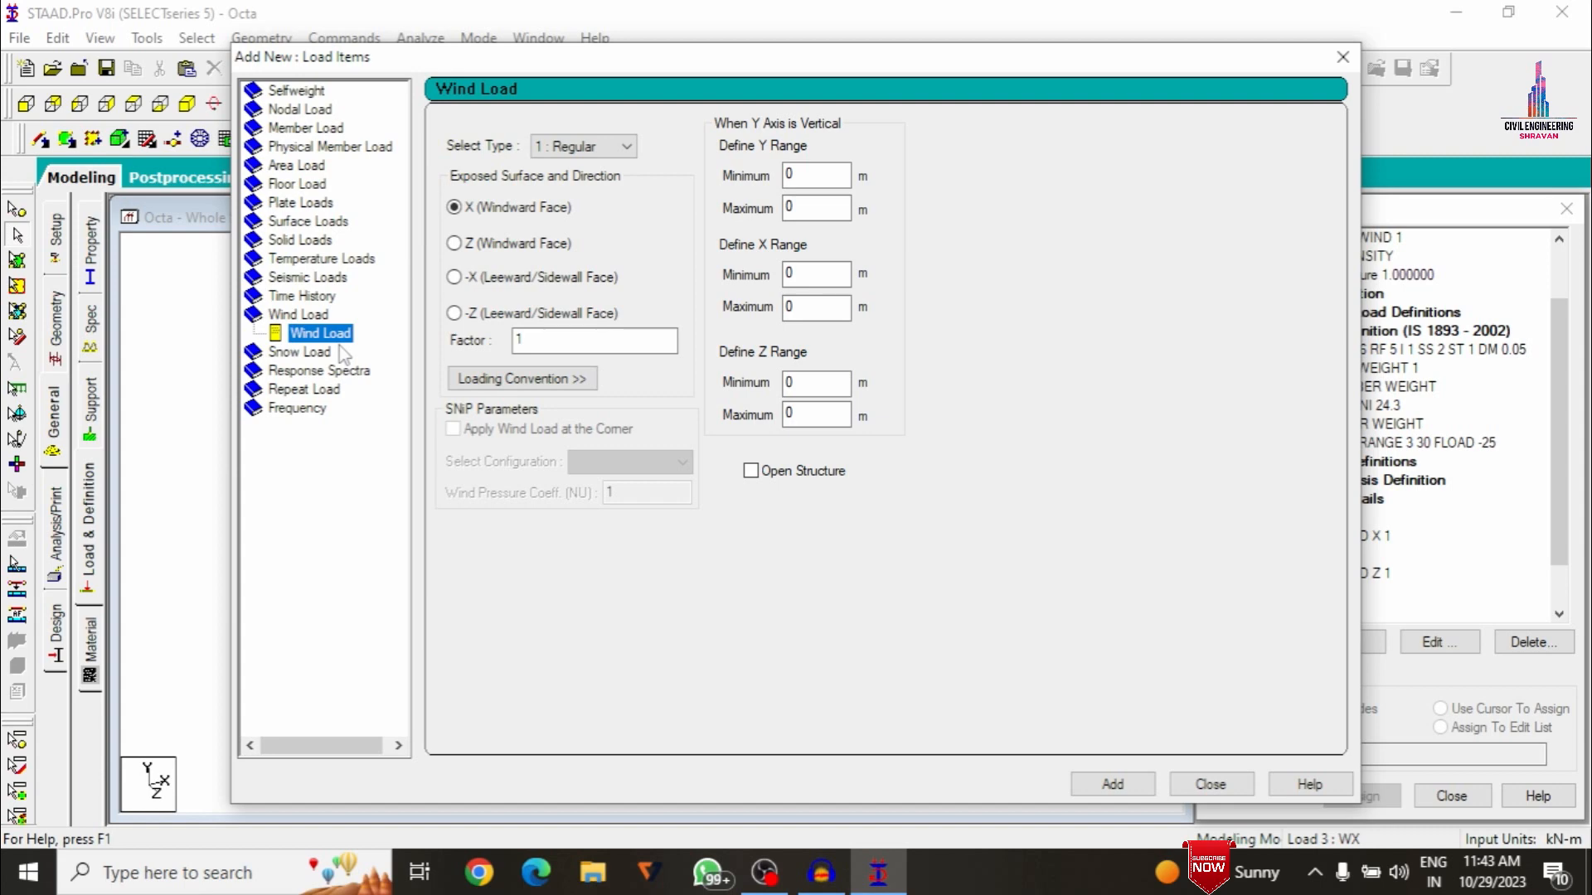
{"action": "left_click", "coordinate": [1111, 784]}
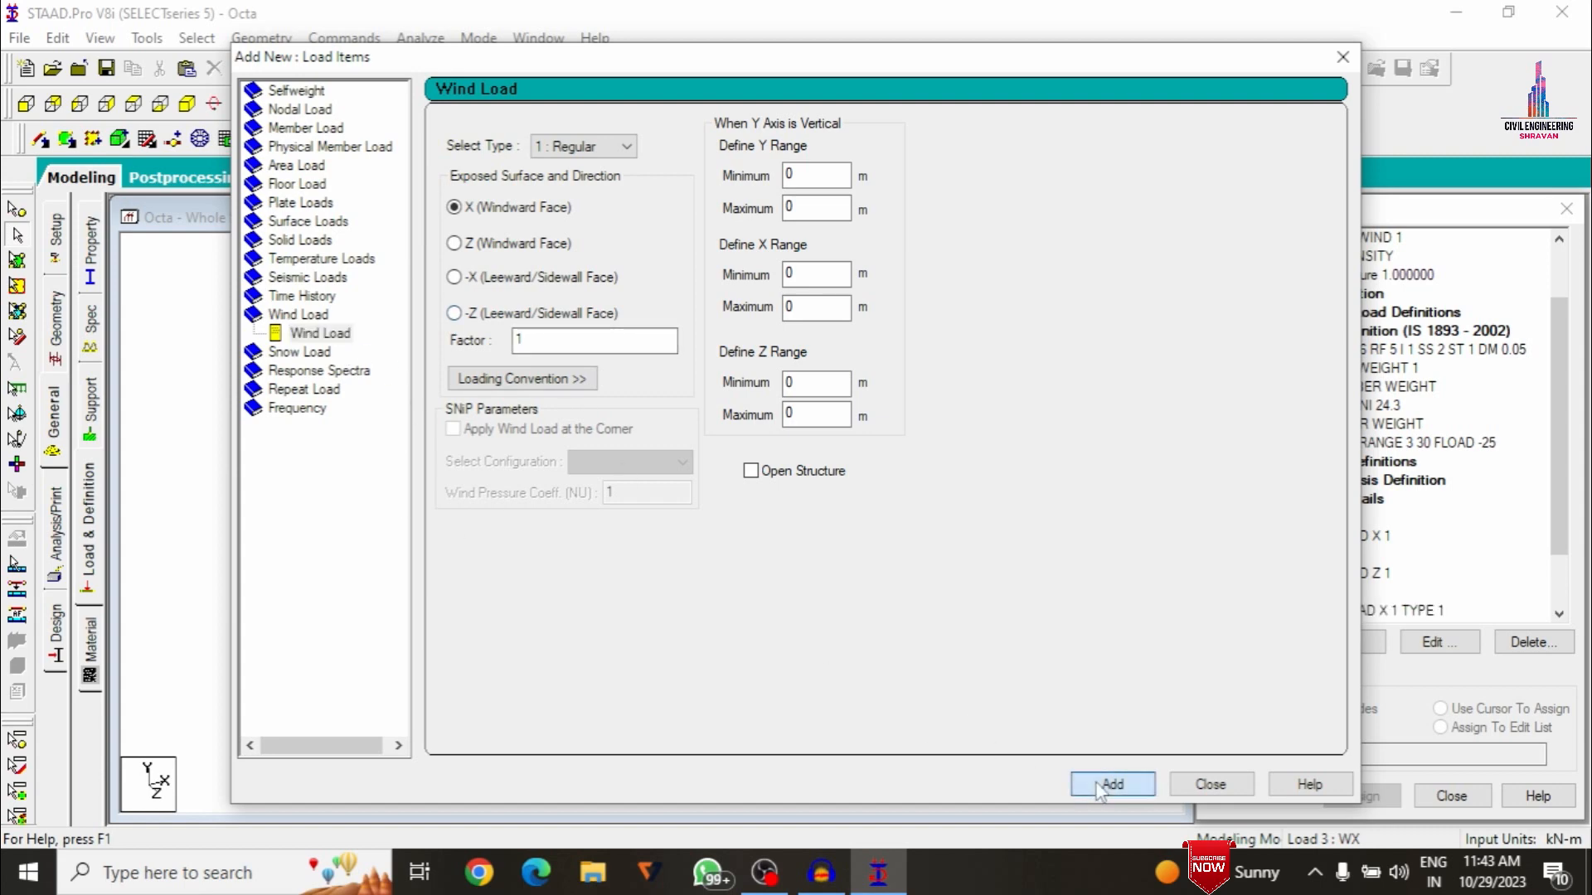
{"action": "double_click", "coordinate": [521, 340]}
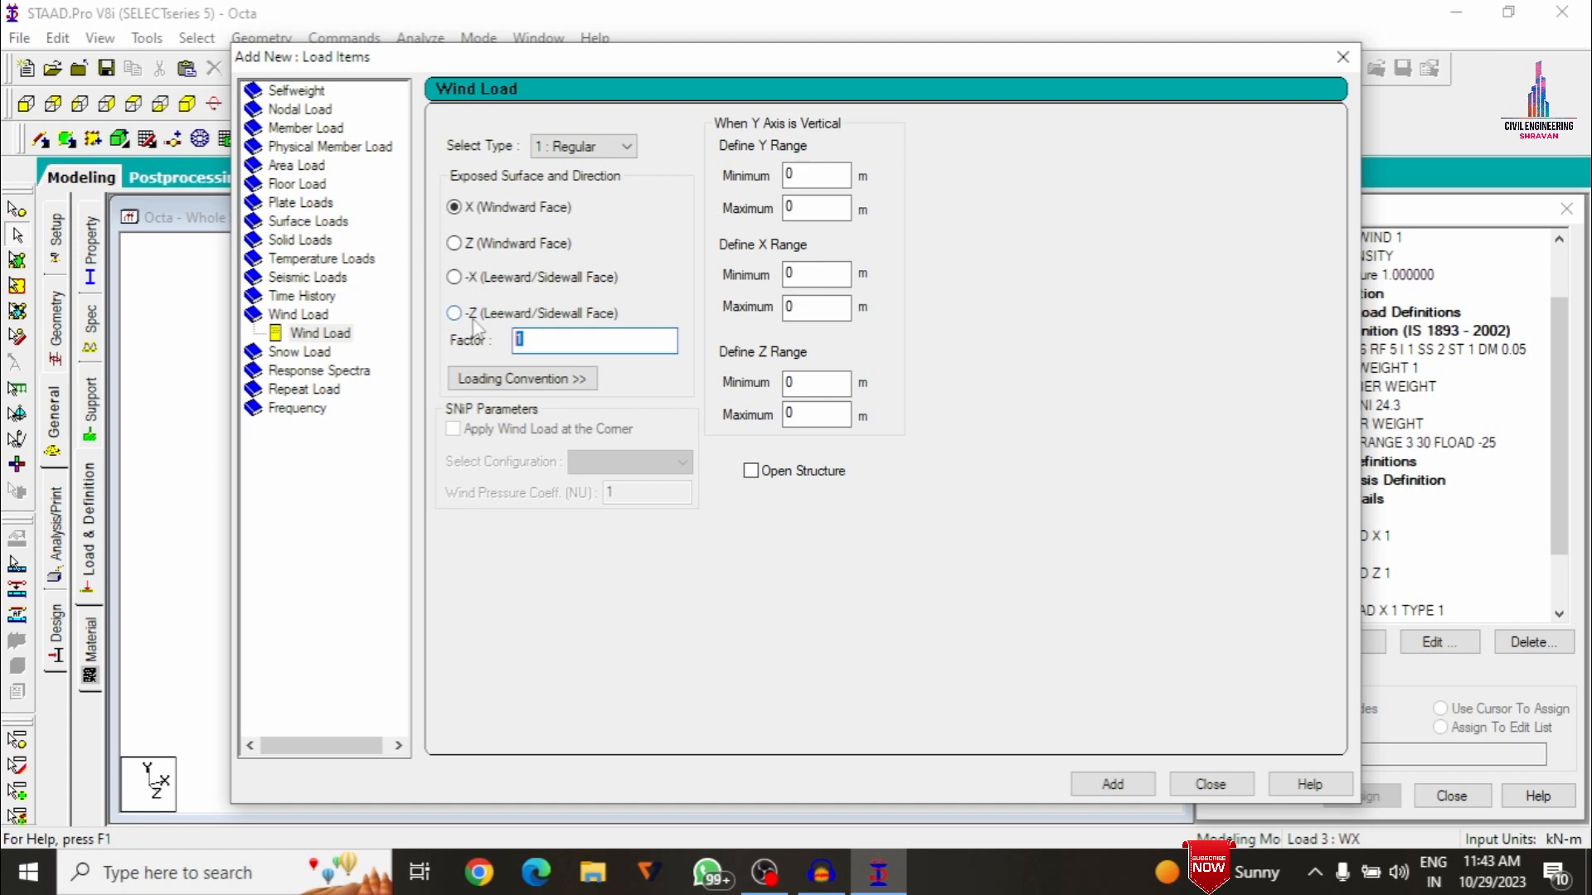
{"action": "type", "text": "-1"}
{"action": "key", "text": "Return"}
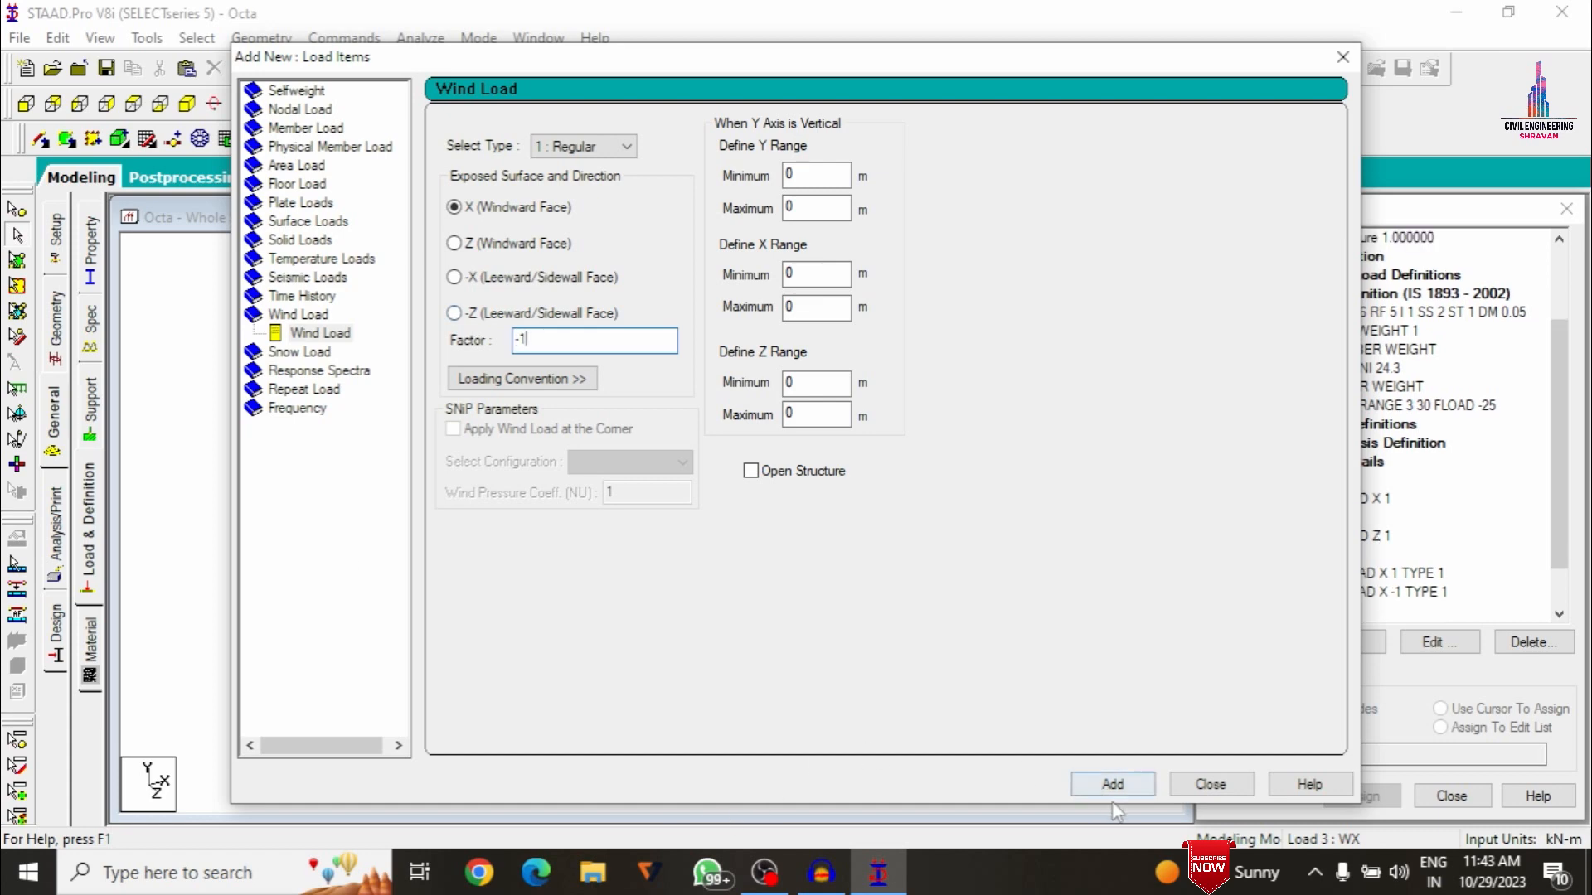
{"action": "left_click", "coordinate": [1210, 783]}
Add two Z windward face wind loads of type 1 to load case WY, with factors 1 and -1
{"action": "left_click", "coordinate": [1299, 611]}
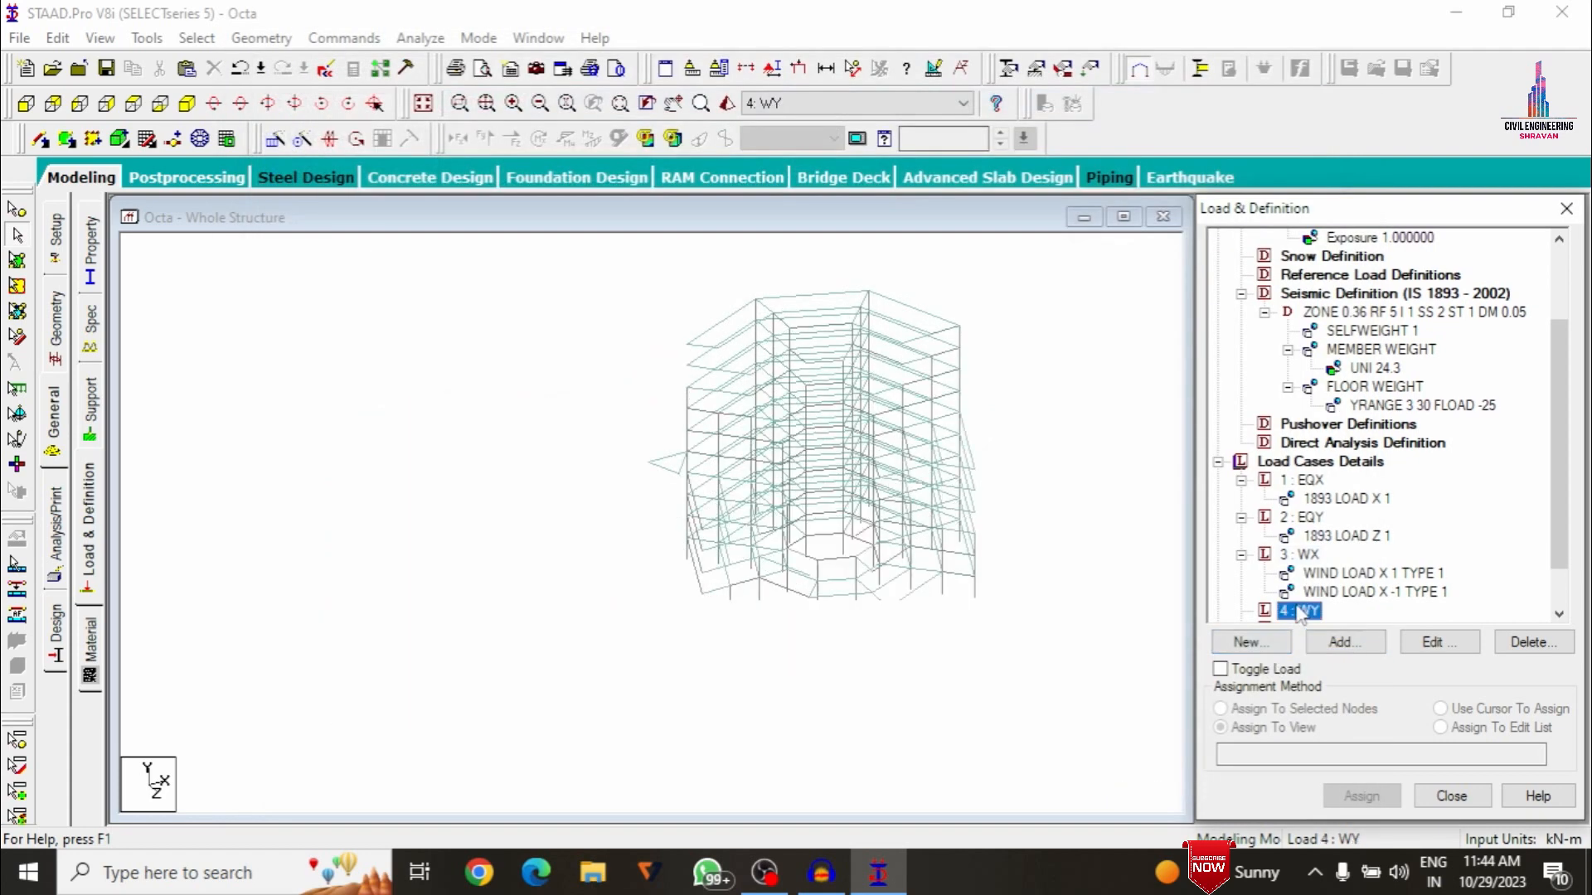
{"action": "left_click", "coordinate": [1341, 647]}
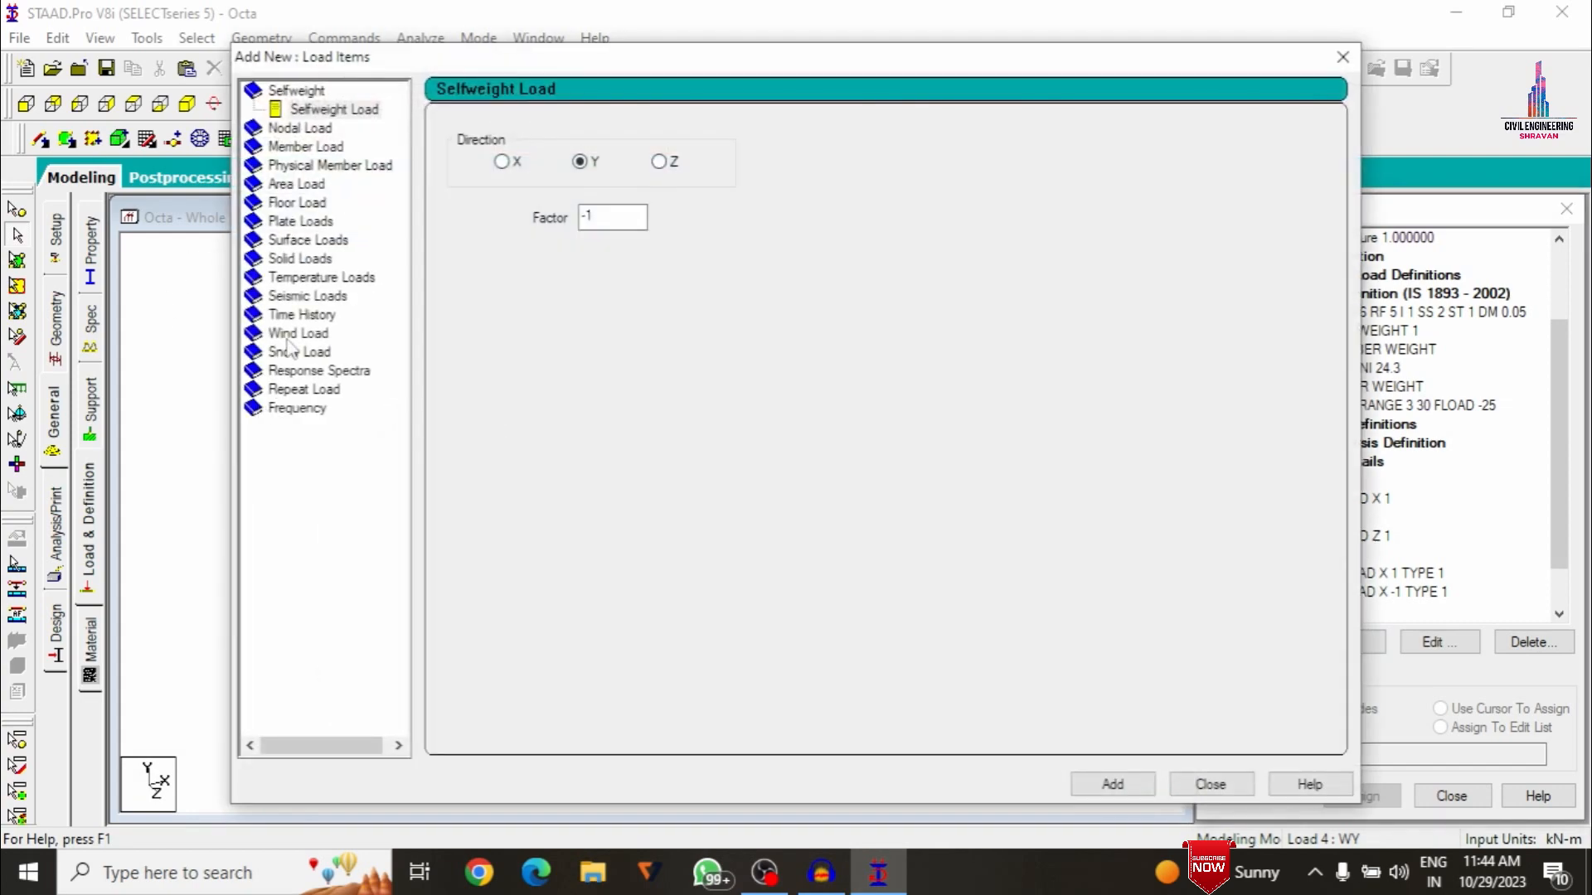
{"action": "left_click", "coordinate": [295, 334]}
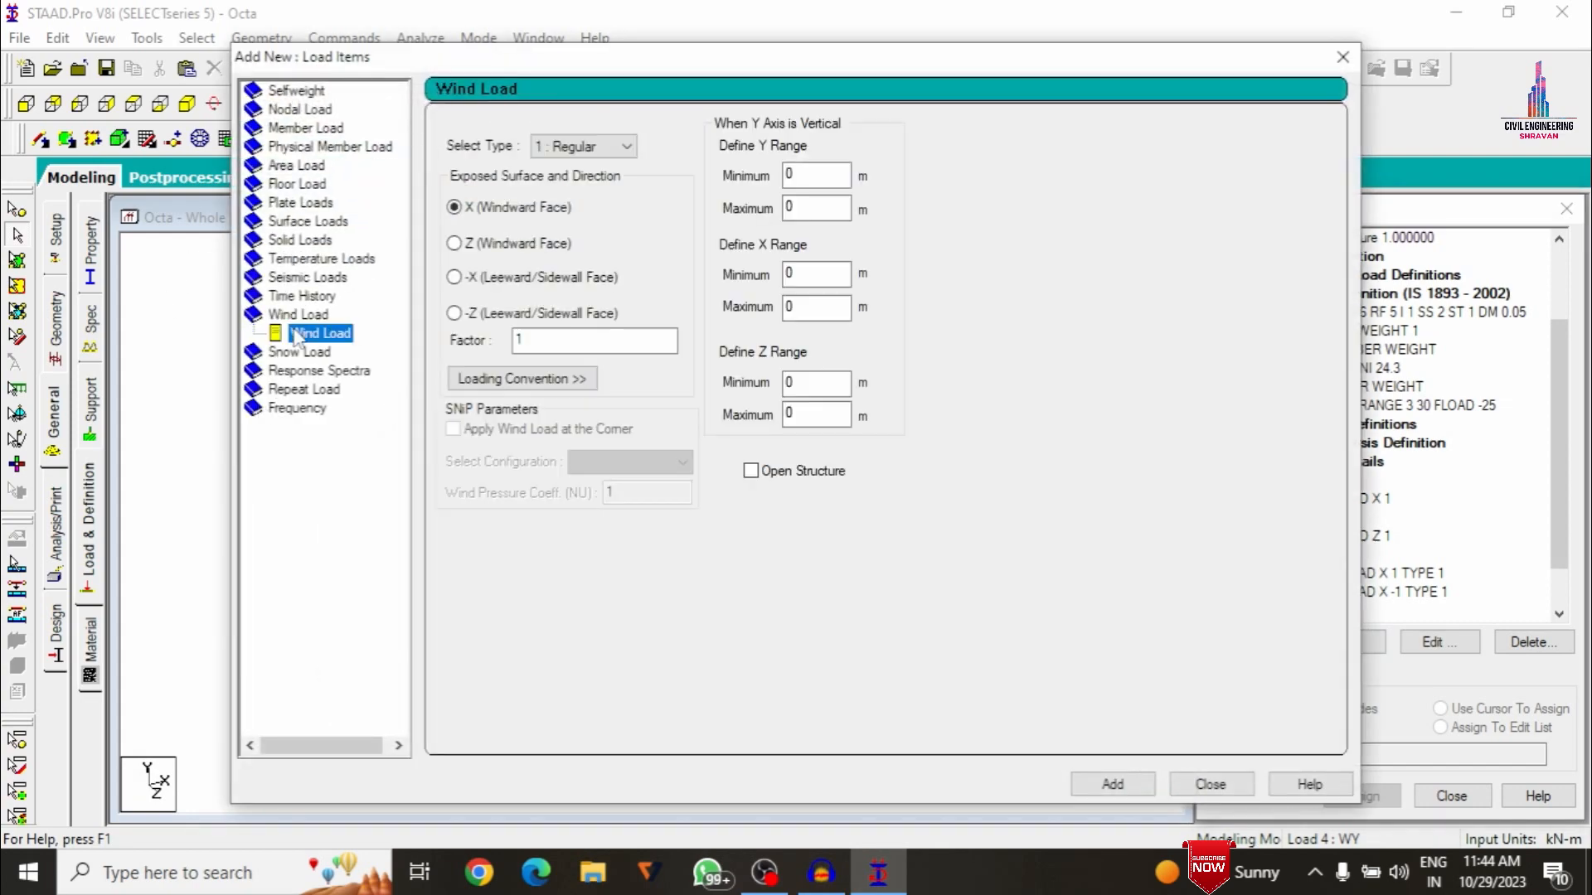
{"action": "left_click", "coordinate": [487, 244]}
{"action": "left_click", "coordinate": [1111, 783]}
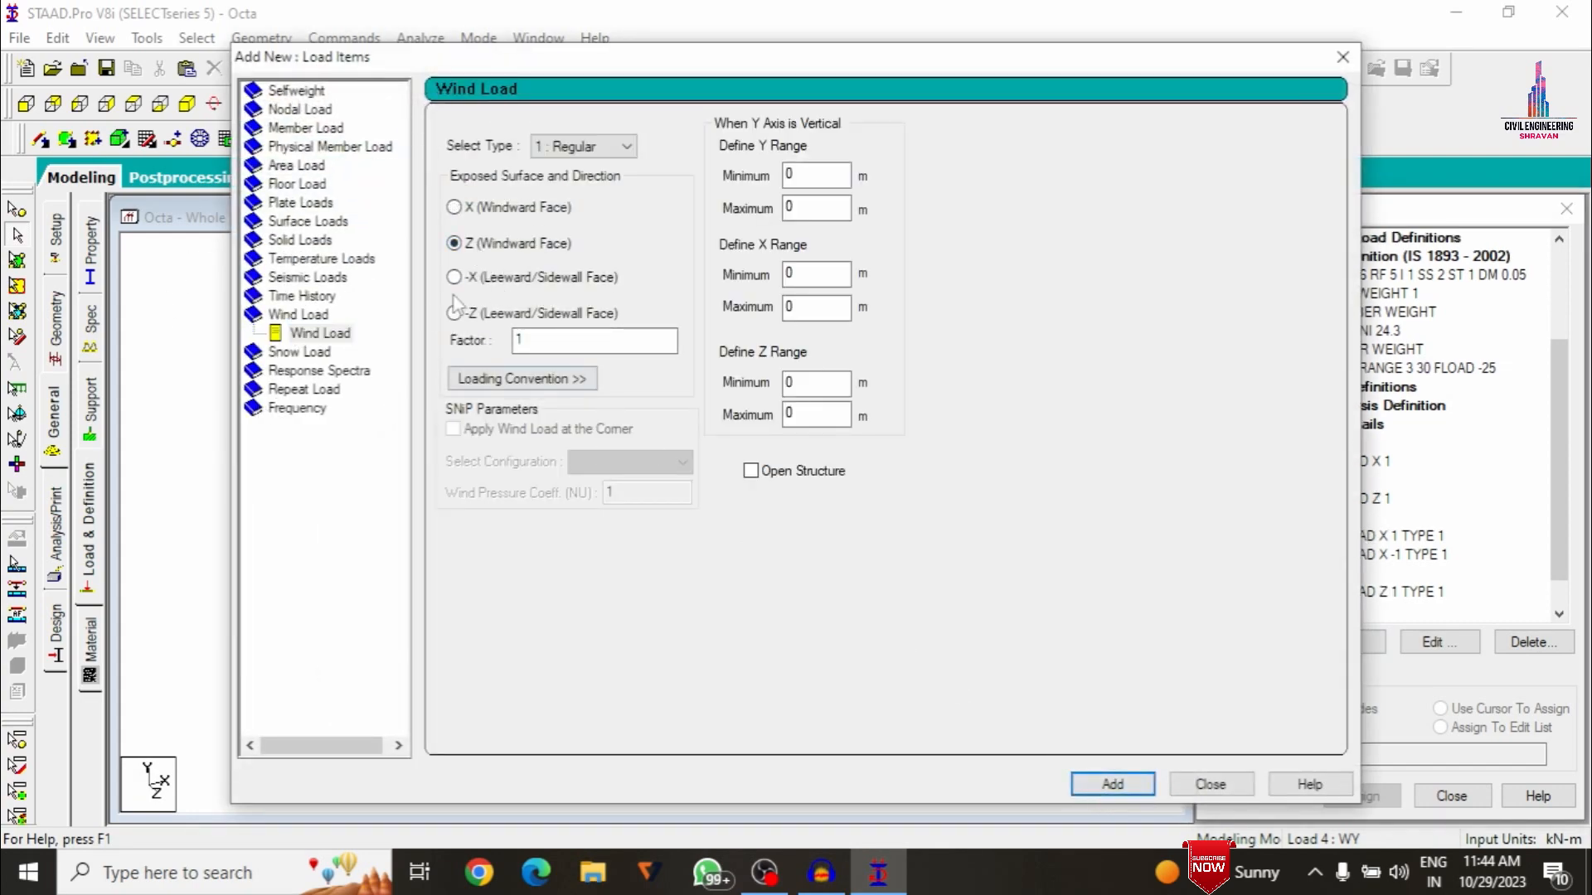
{"action": "left_click_drag", "start_coordinate": [565, 344], "coordinate": [300, 342]}
{"action": "key", "text": "Return"}
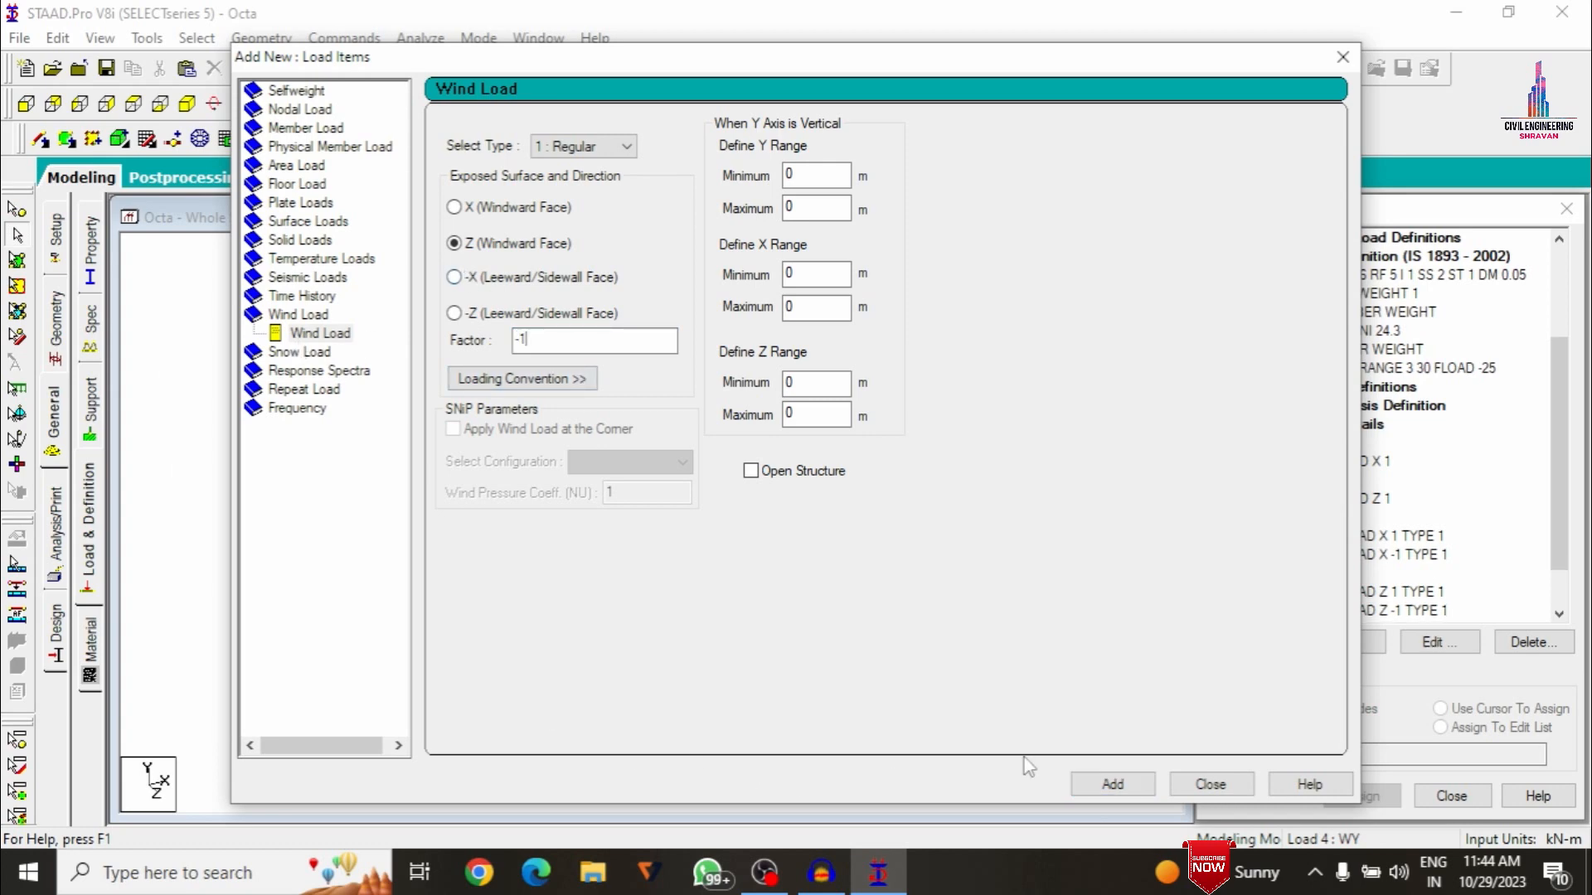
{"action": "left_click", "coordinate": [1209, 784]}
{"action": "left_click", "coordinate": [1313, 554]}
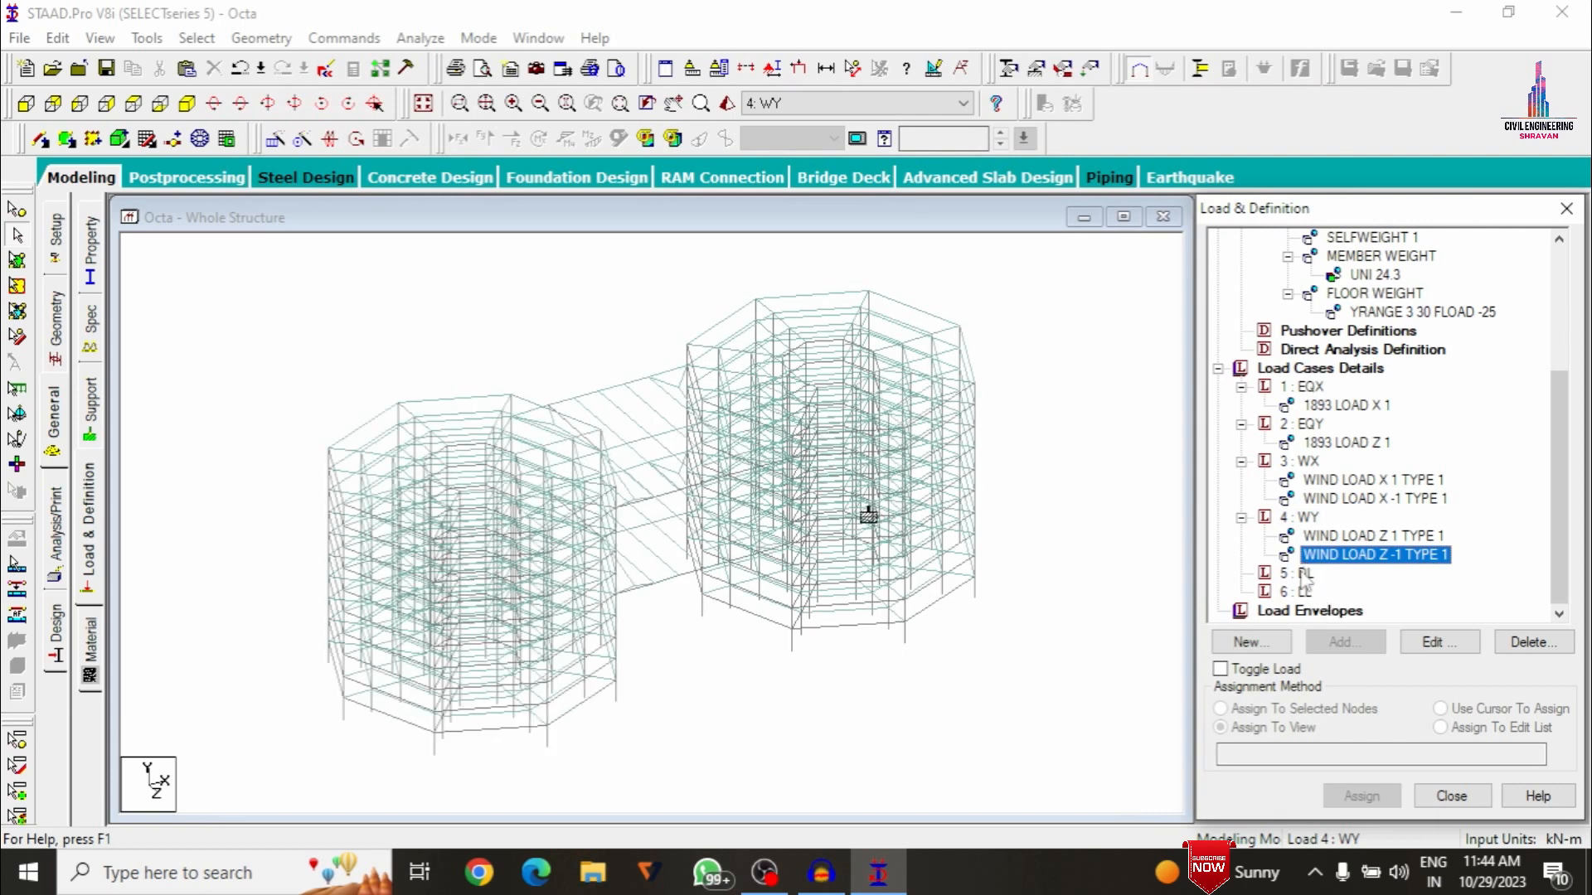
Add a selfweight load in the Y direction with factor -1 to load case DL
{"action": "left_click", "coordinate": [1304, 573]}
{"action": "left_click", "coordinate": [1343, 642]}
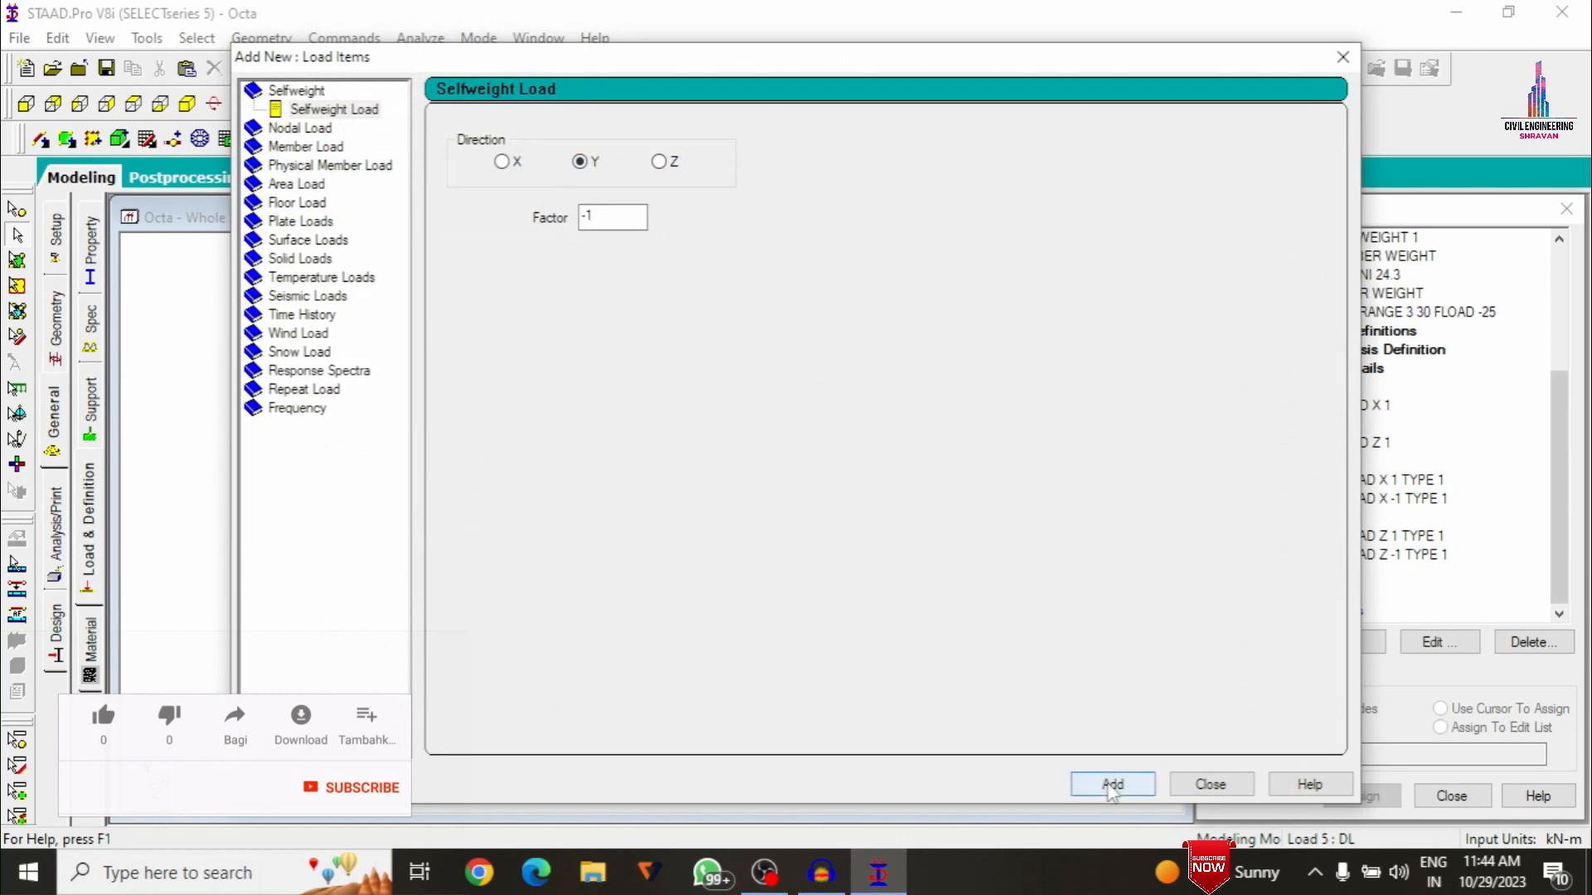
{"action": "left_click", "coordinate": [1109, 783]}
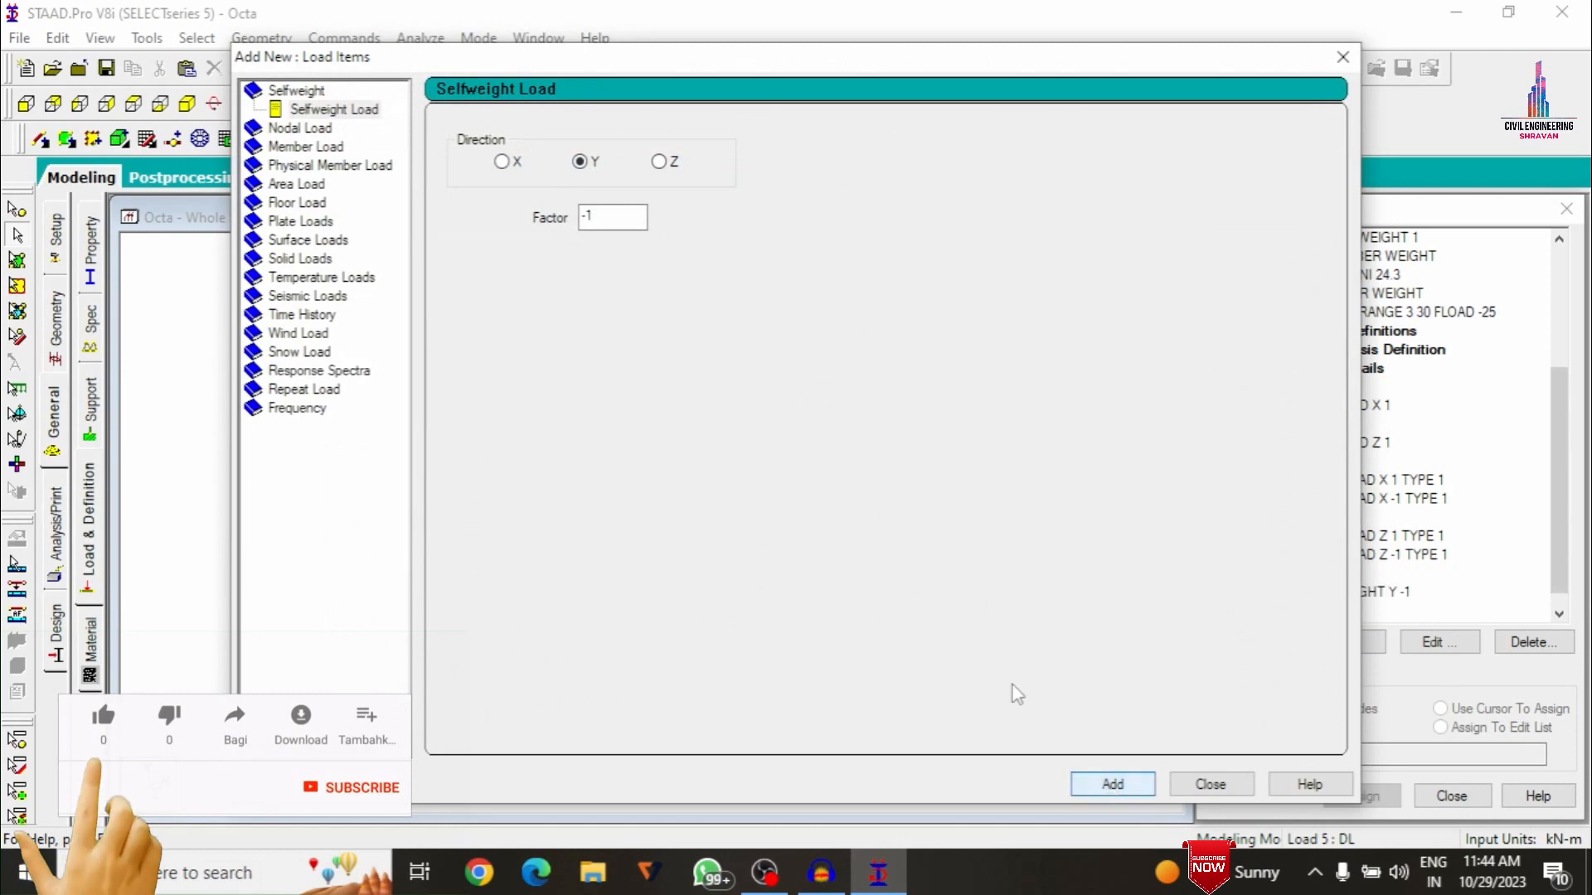
Add a uniform member force of -24.3 kN/m in the GY direction to load case DL
{"action": "left_click", "coordinate": [303, 146]}
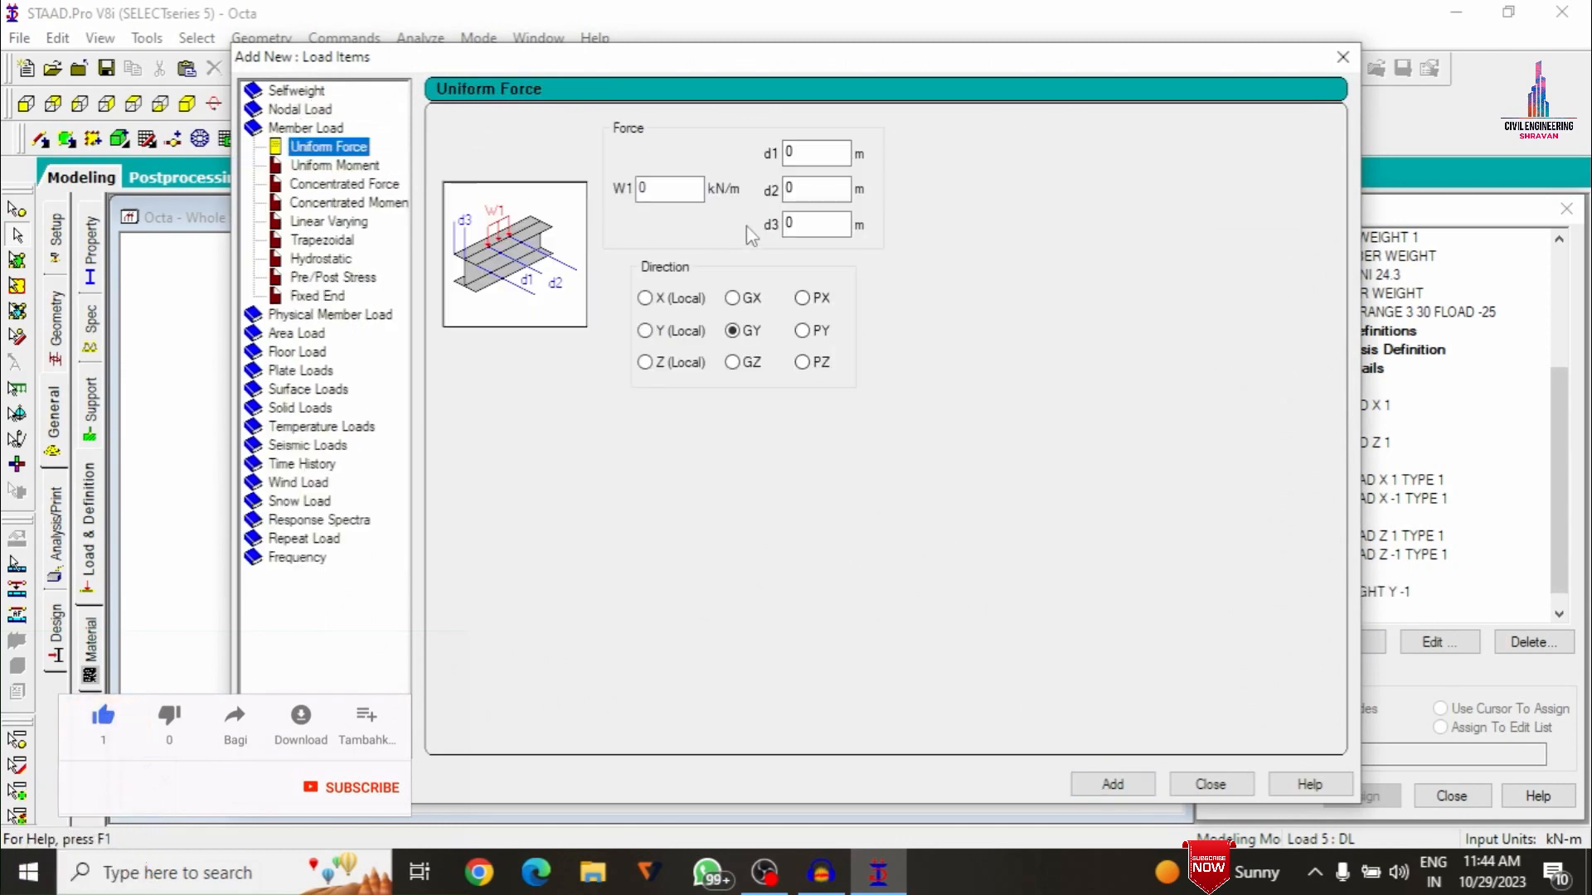
{"action": "double_click", "coordinate": [669, 189]}
{"action": "key", "text": "BackSpace"}
{"action": "type", "text": "-24.3"}
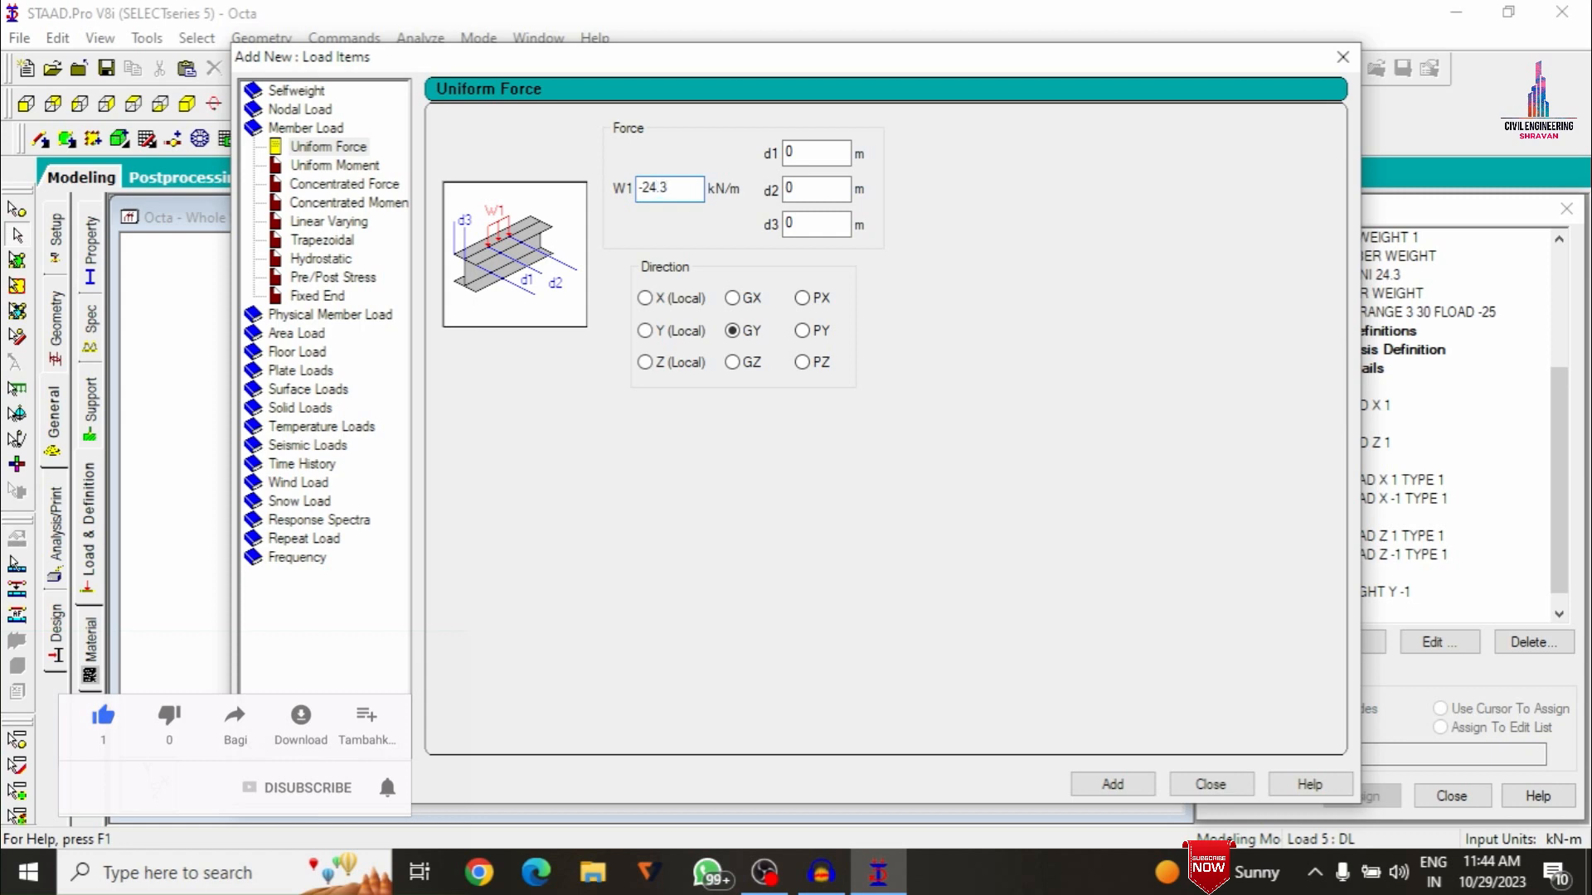
{"action": "key", "text": "Return"}
Add a Global Y floor load of -2.5 kN/m² over the Y range 3 to 30 m to load case DL
{"action": "left_click", "coordinate": [292, 352]}
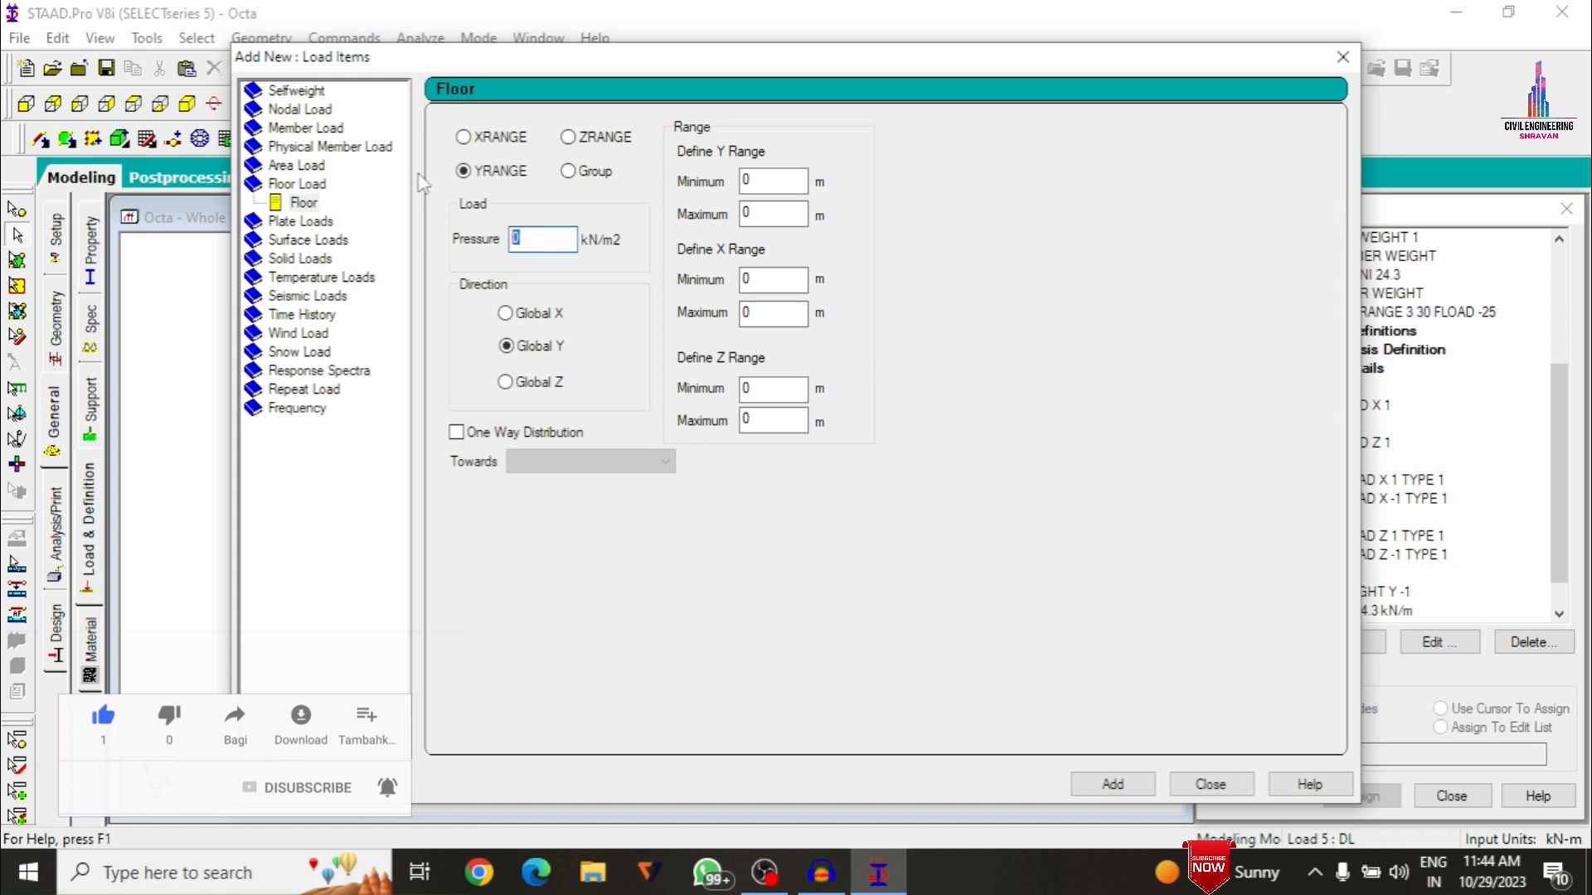
{"action": "type", "text": "-2.5"}
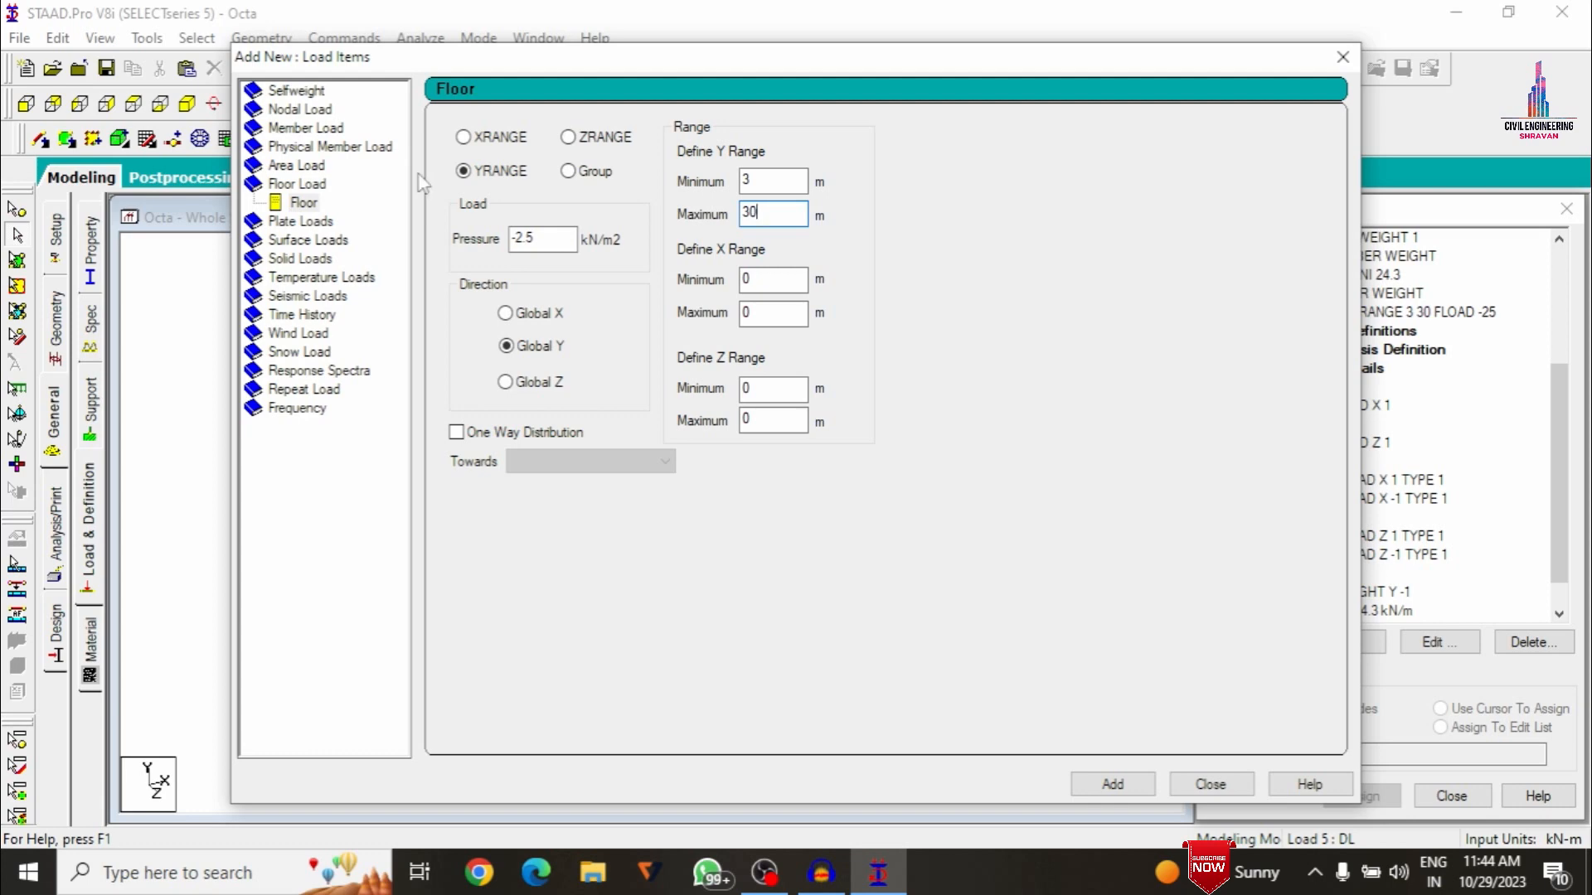
{"action": "key", "text": "Return"}
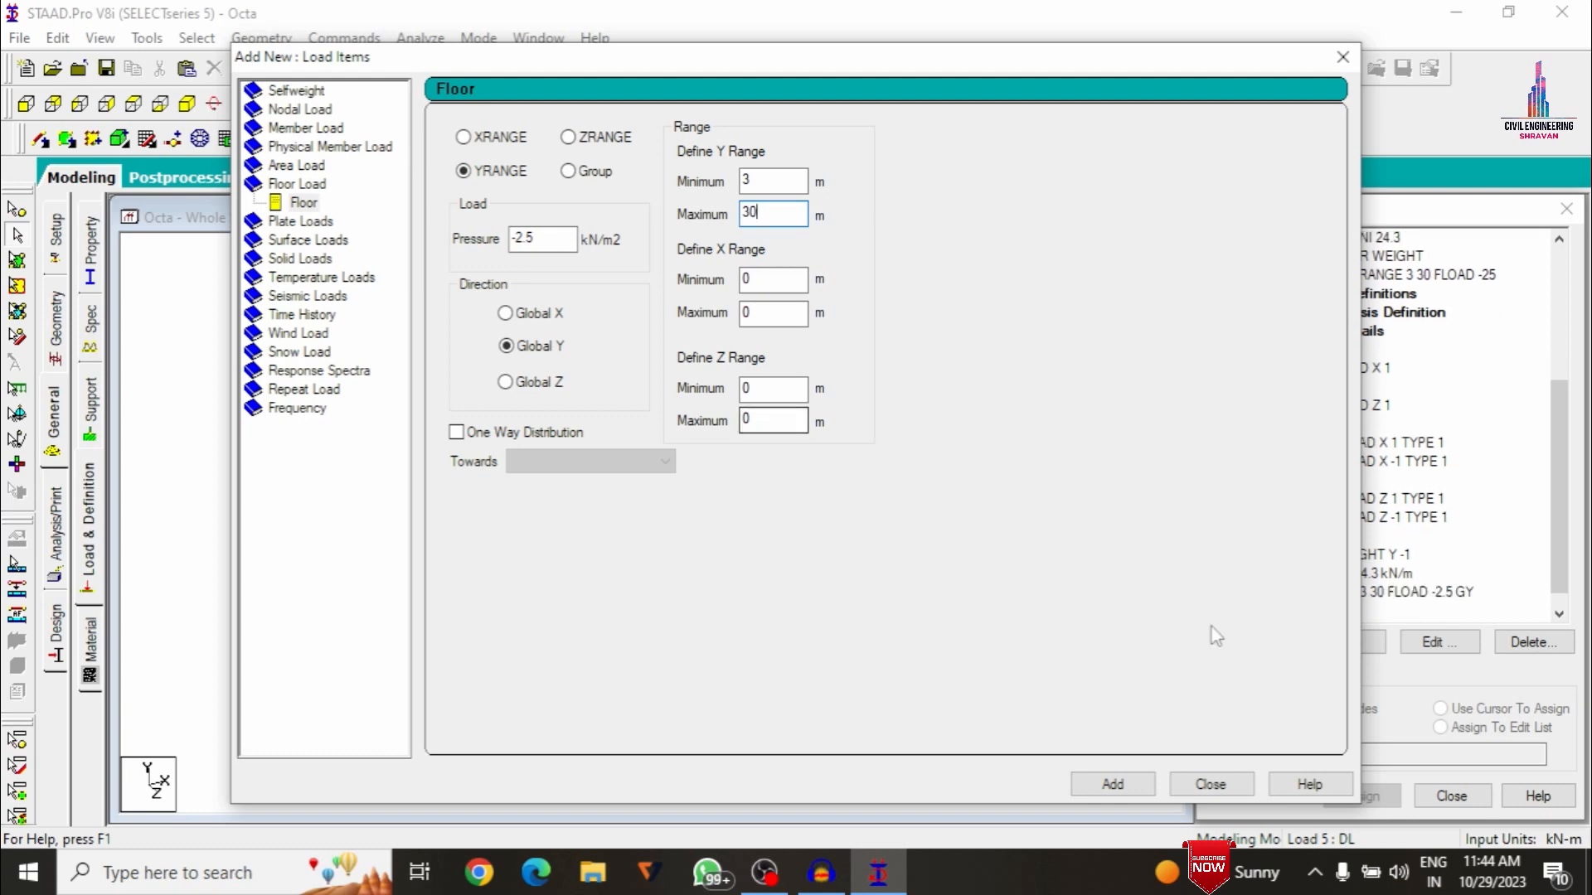
{"action": "left_click", "coordinate": [1219, 787]}
Add a Global Y floor load of -3 kN/m² over the Y range 3 to 30 m to load case LL
{"action": "left_click", "coordinate": [1300, 611]}
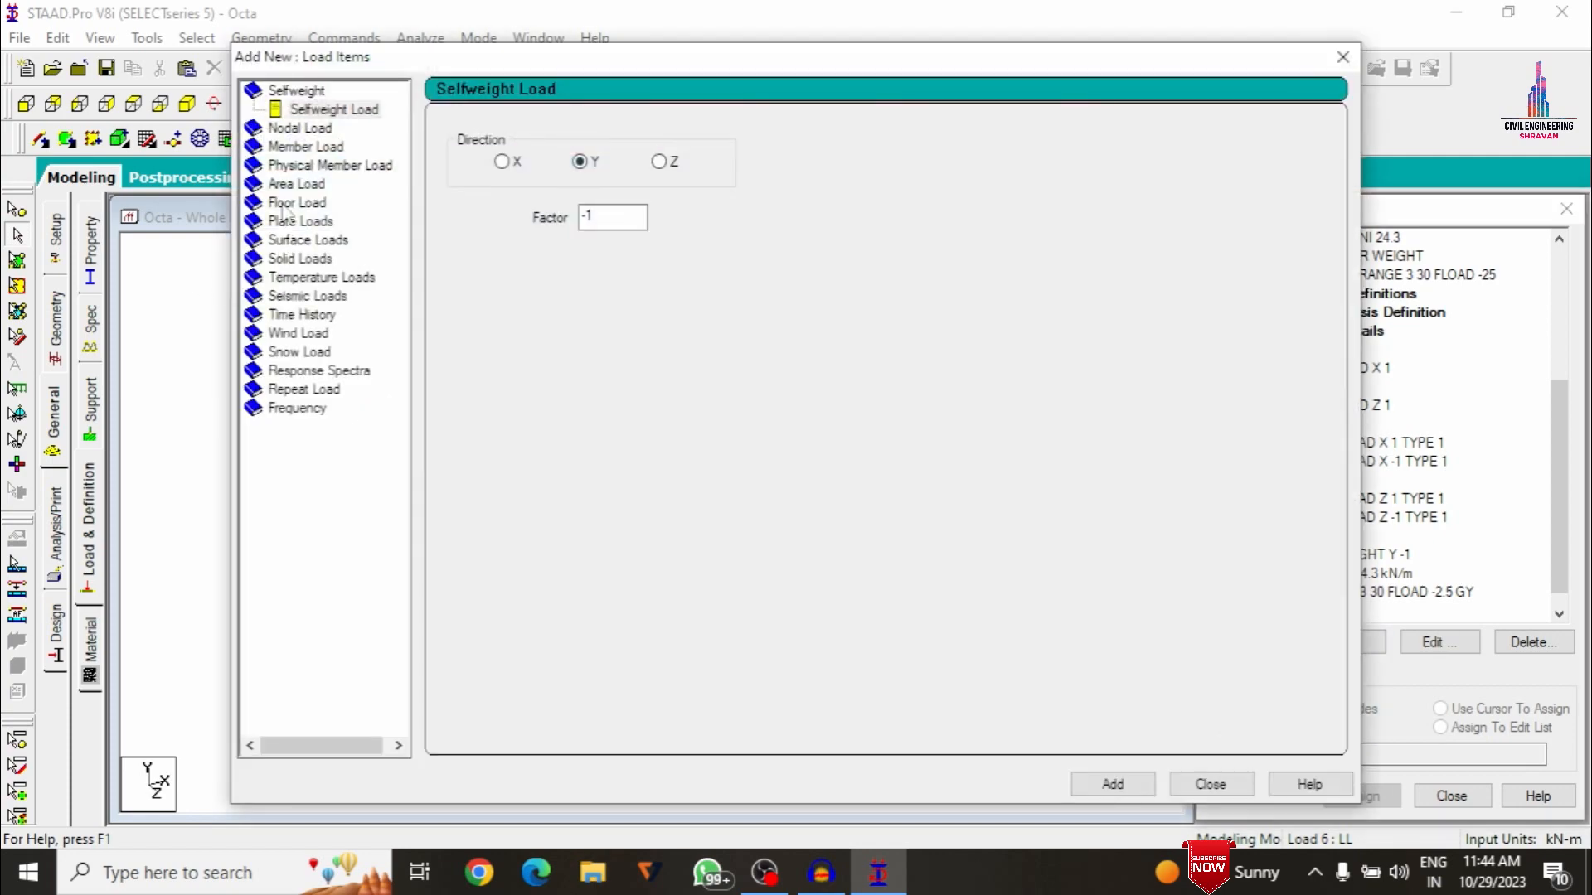
{"action": "left_click", "coordinate": [290, 204]}
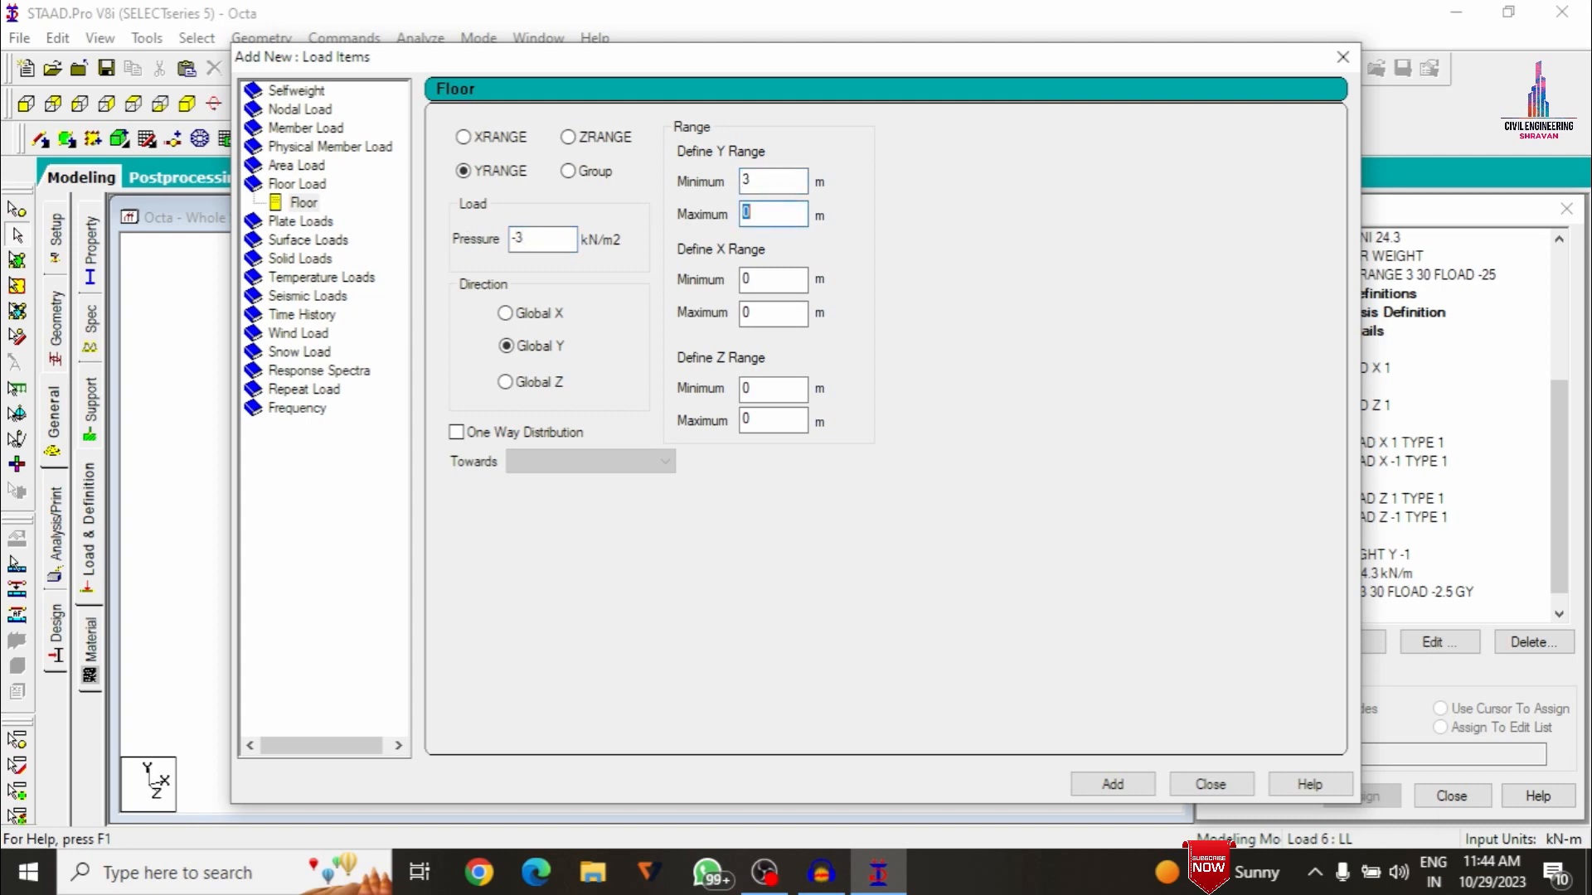
{"action": "key", "text": "Return"}
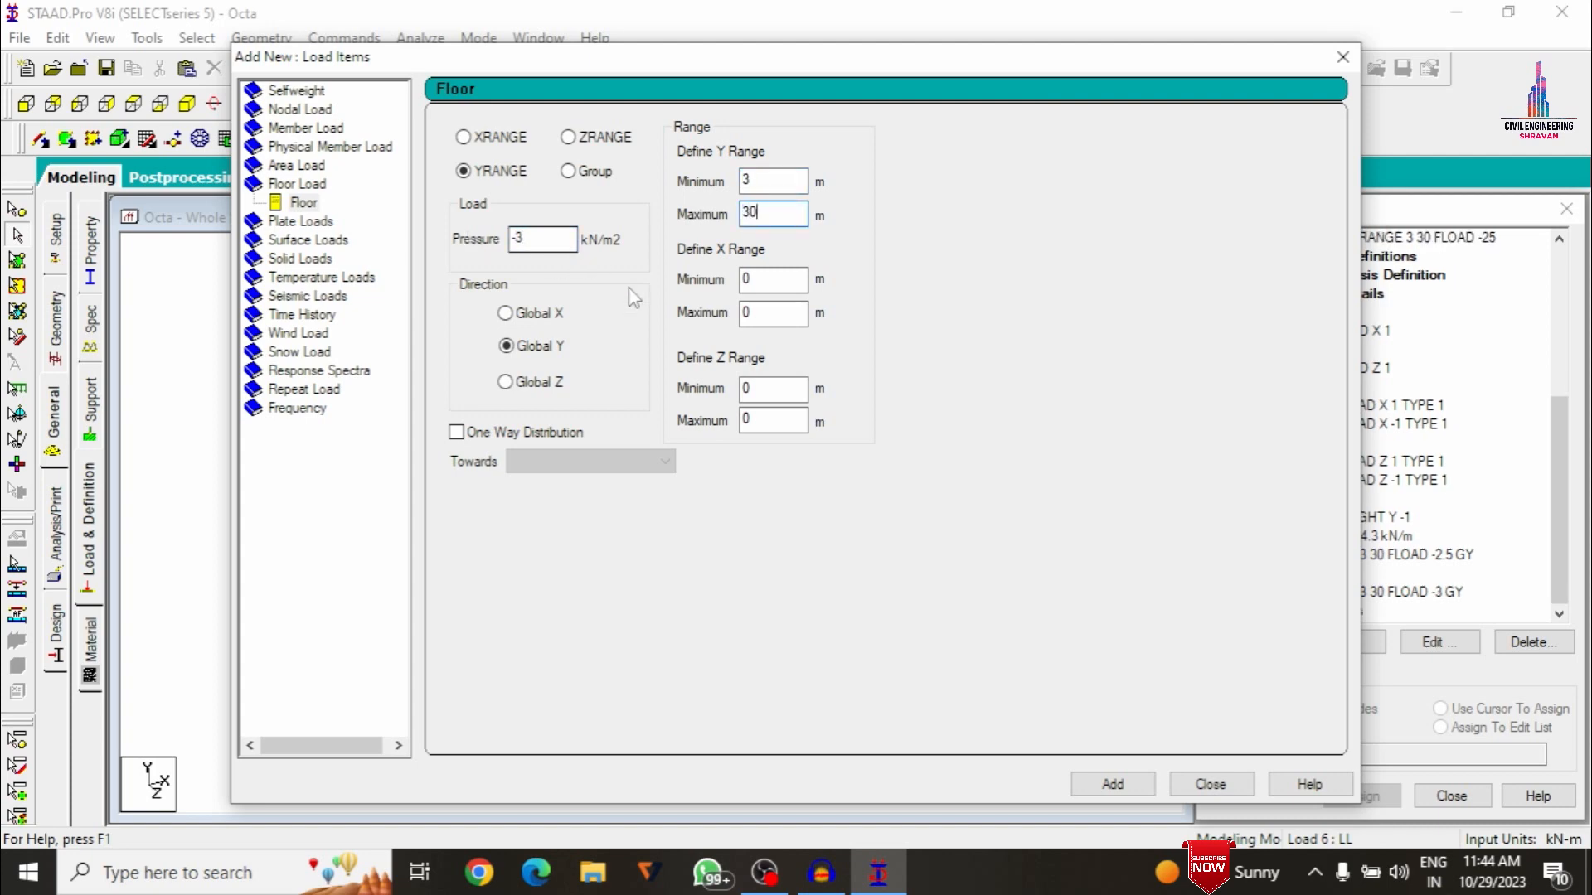
{"action": "left_click", "coordinate": [1194, 782]}
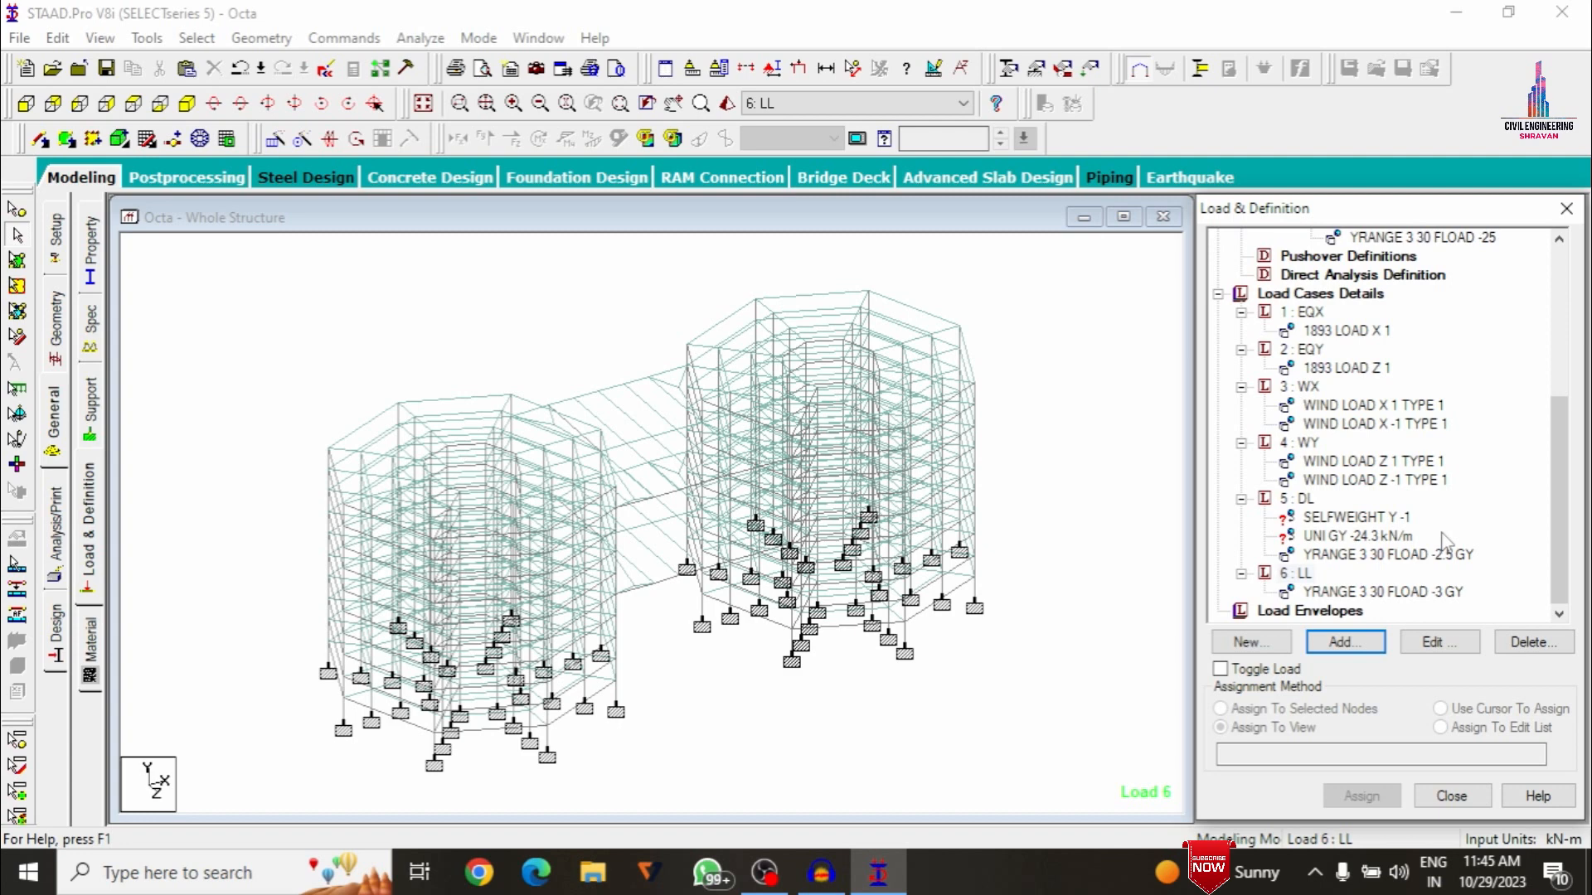
Assign the selfweight load of load case DL to the whole structure in view
{"action": "left_click", "coordinate": [1414, 516]}
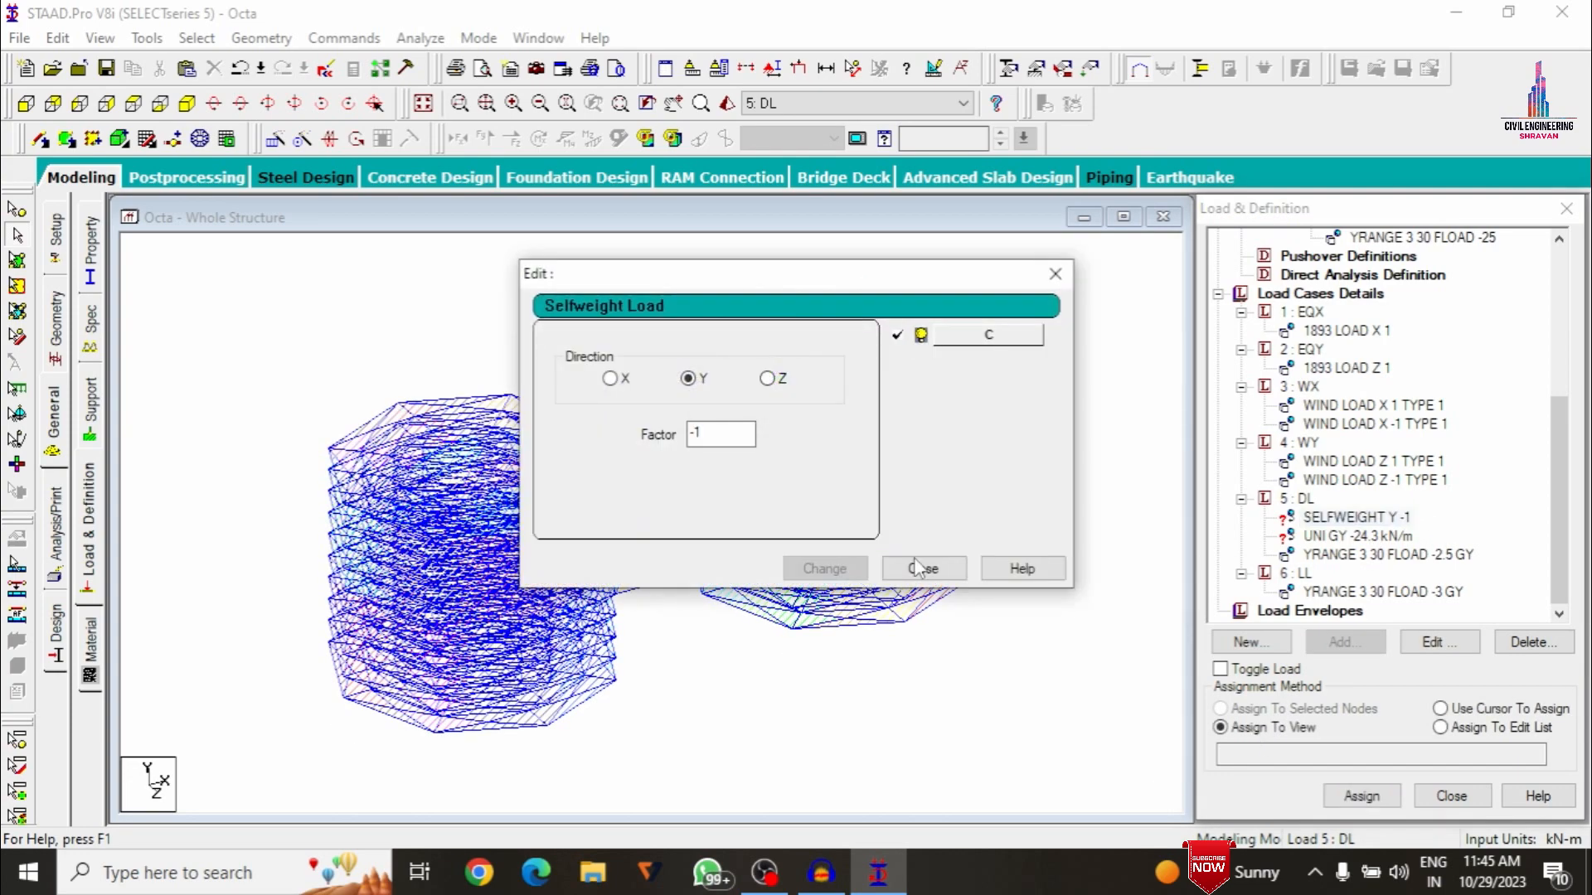
{"action": "left_click", "coordinate": [916, 568]}
{"action": "left_click", "coordinate": [1361, 796]}
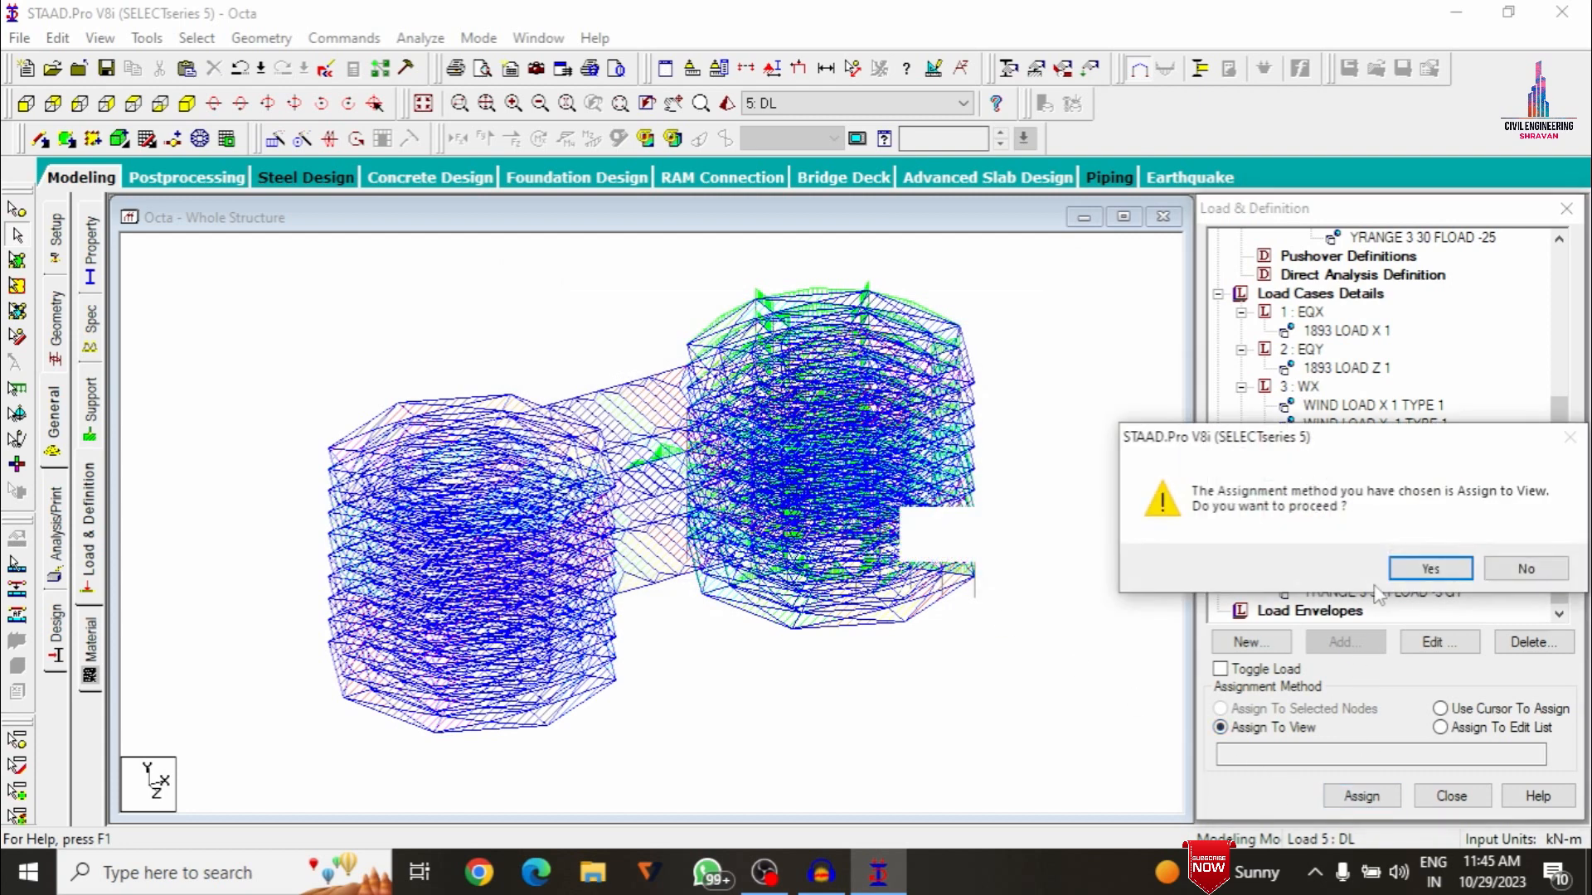
{"action": "left_click", "coordinate": [1428, 569]}
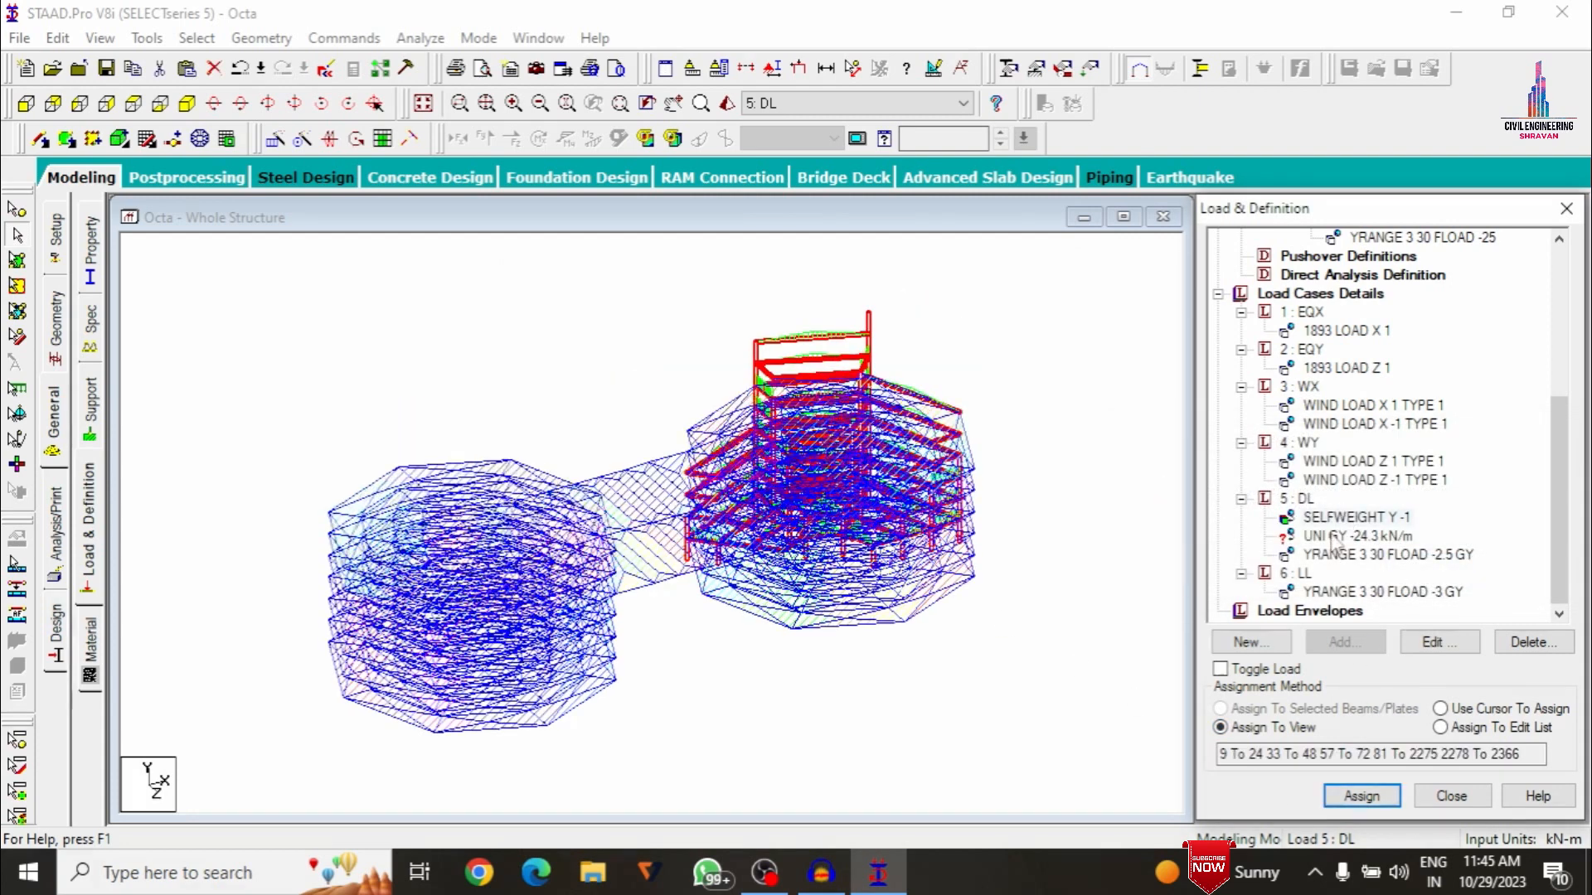
Assign the -24.3 kN/m uniform member force of load case DL to the beams selected at every floor level of both towers and the link
{"action": "left_click", "coordinate": [1335, 537]}
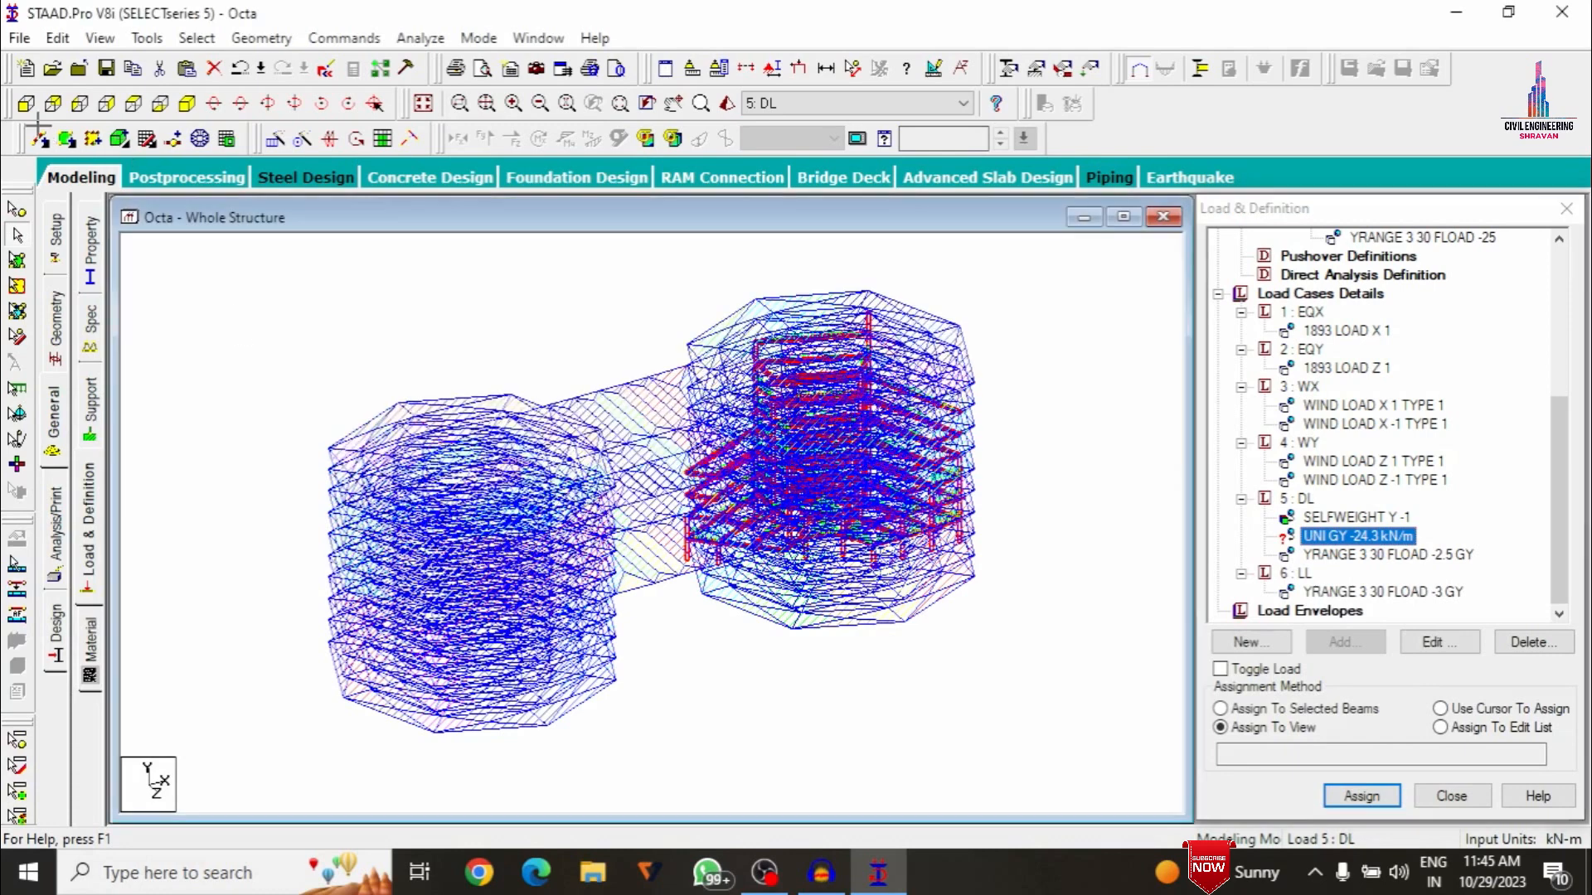
{"action": "left_click", "coordinate": [26, 104]}
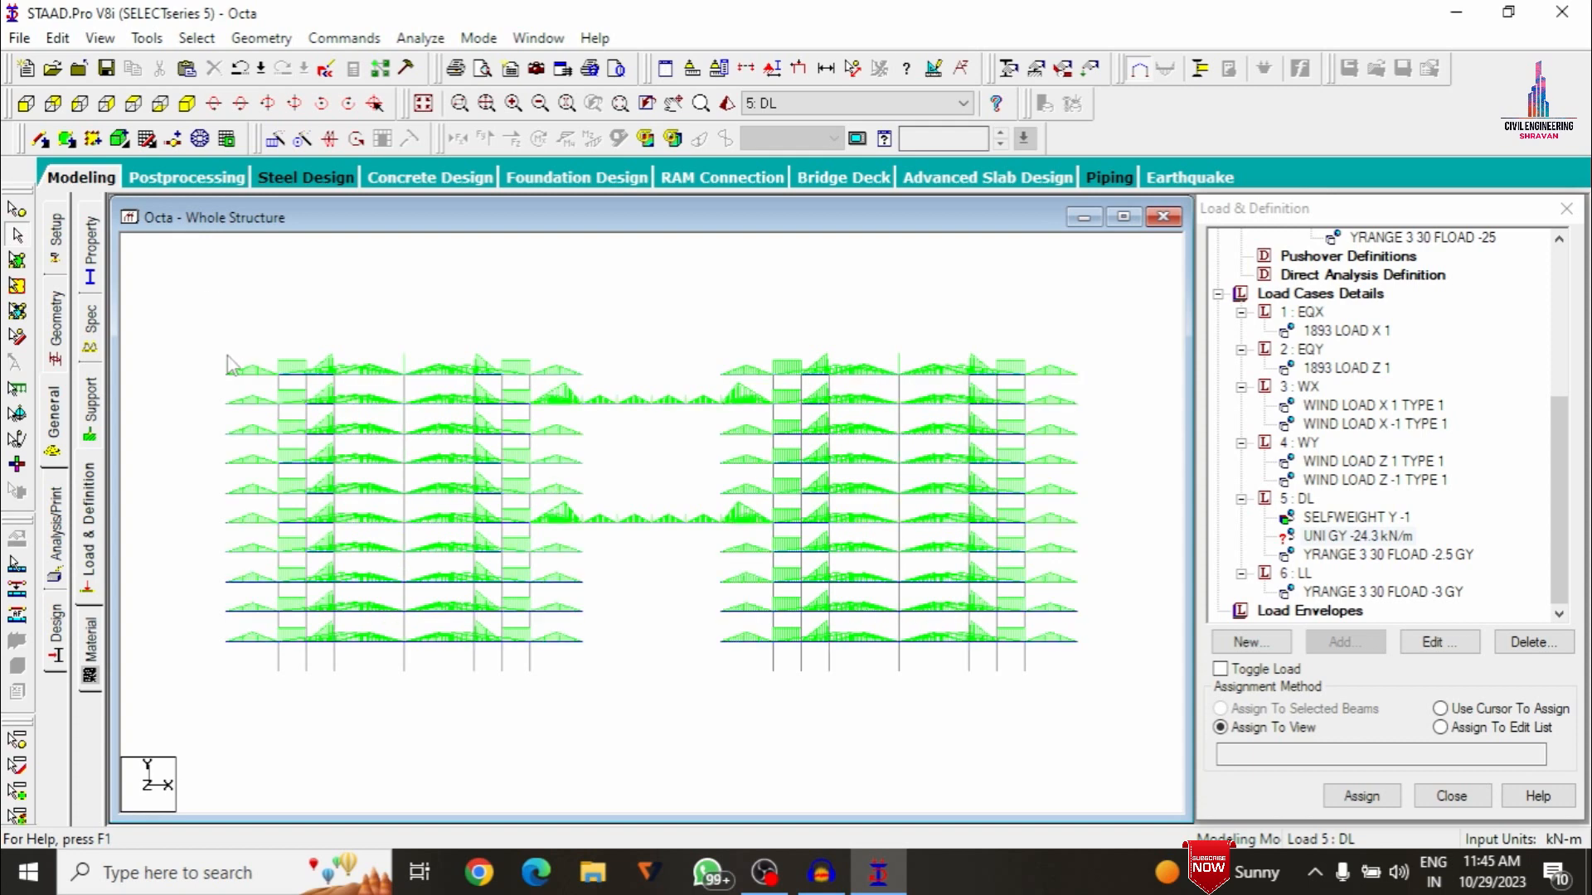
{"action": "left_click_drag", "start_coordinate": [218, 352], "coordinate": [1064, 374]}
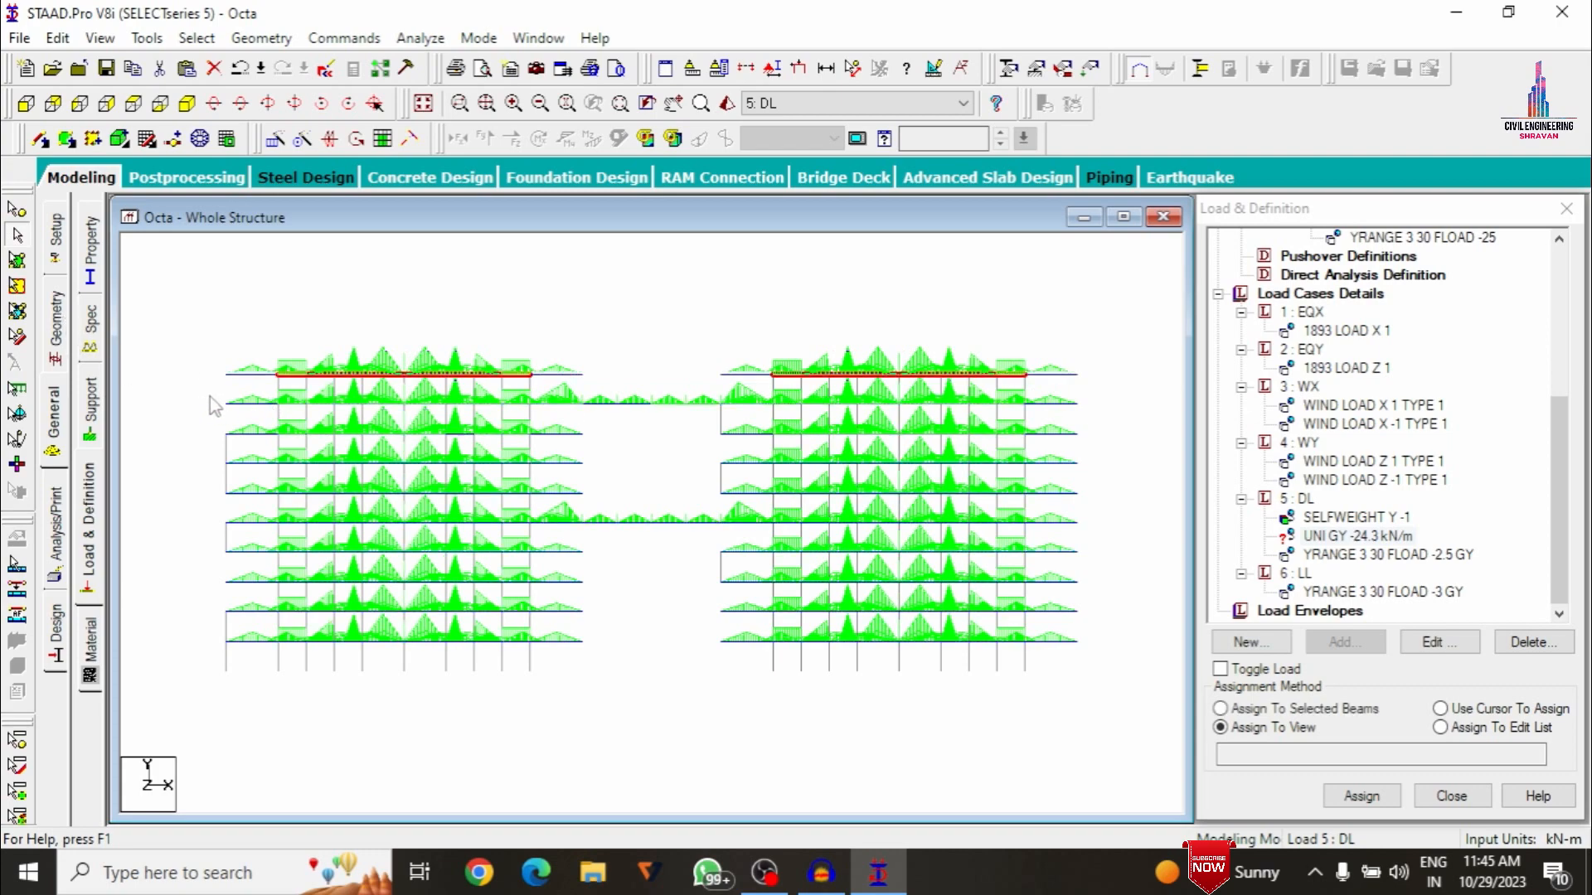
{"action": "left_click_drag", "start_coordinate": [209, 395], "coordinate": [1088, 414], "text": "ctrl"}
{"action": "left_click_drag", "start_coordinate": [207, 425], "coordinate": [1088, 444], "text": "ctrl"}
{"action": "left_click_drag", "start_coordinate": [207, 456], "coordinate": [1086, 473], "text": "ctrl"}
{"action": "left_click_drag", "start_coordinate": [206, 484], "coordinate": [1086, 504], "text": "ctrl"}
{"action": "left_click_drag", "start_coordinate": [206, 514], "coordinate": [1086, 539], "text": "ctrl"}
{"action": "left_click_drag", "start_coordinate": [205, 543], "coordinate": [1086, 564], "text": "ctrl"}
{"action": "left_click_drag", "start_coordinate": [204, 573], "coordinate": [1086, 594], "text": "ctrl"}
{"action": "left_click_drag", "start_coordinate": [189, 602], "coordinate": [1086, 618], "text": "ctrl"}
{"action": "left_click_drag", "start_coordinate": [202, 635], "coordinate": [1086, 654], "text": "ctrl"}
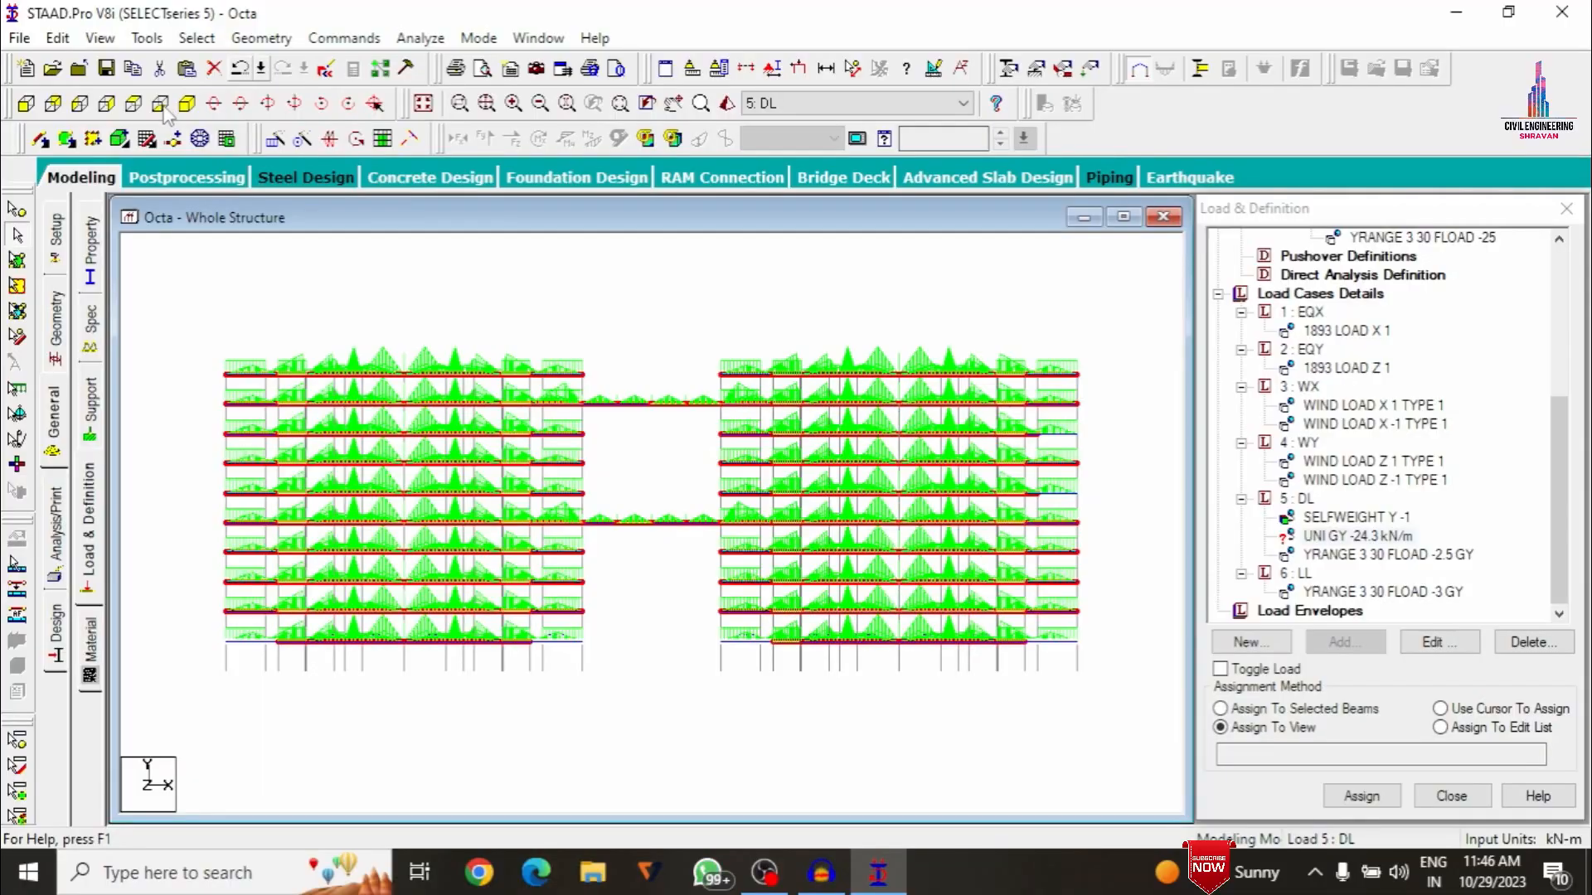
{"action": "left_click", "coordinate": [187, 103]}
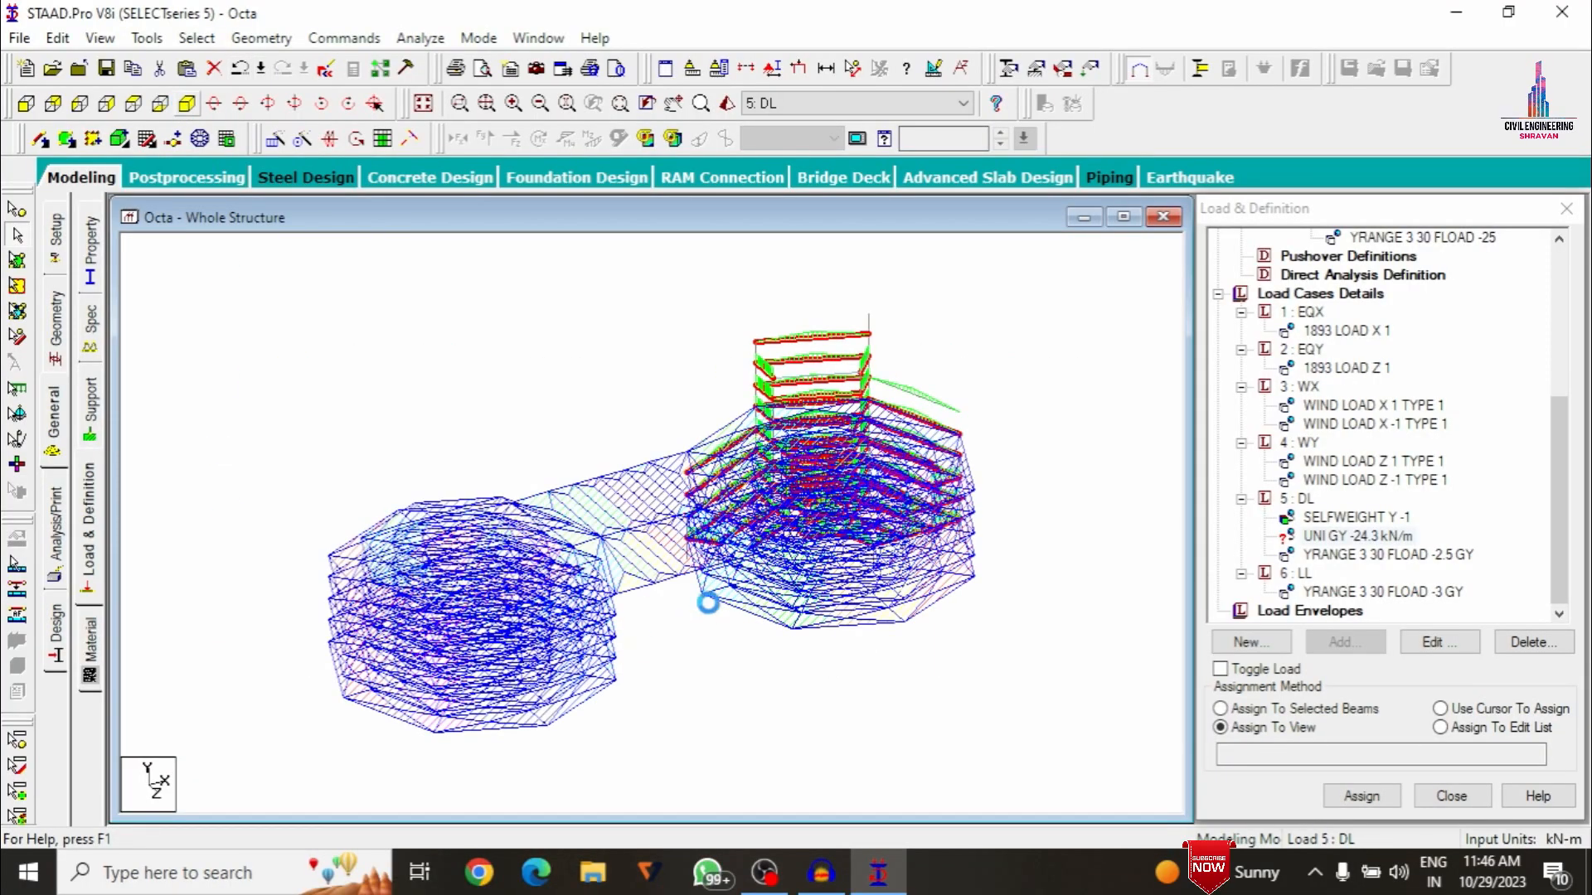
{"action": "left_click", "coordinate": [1276, 709]}
{"action": "left_click", "coordinate": [1362, 796]}
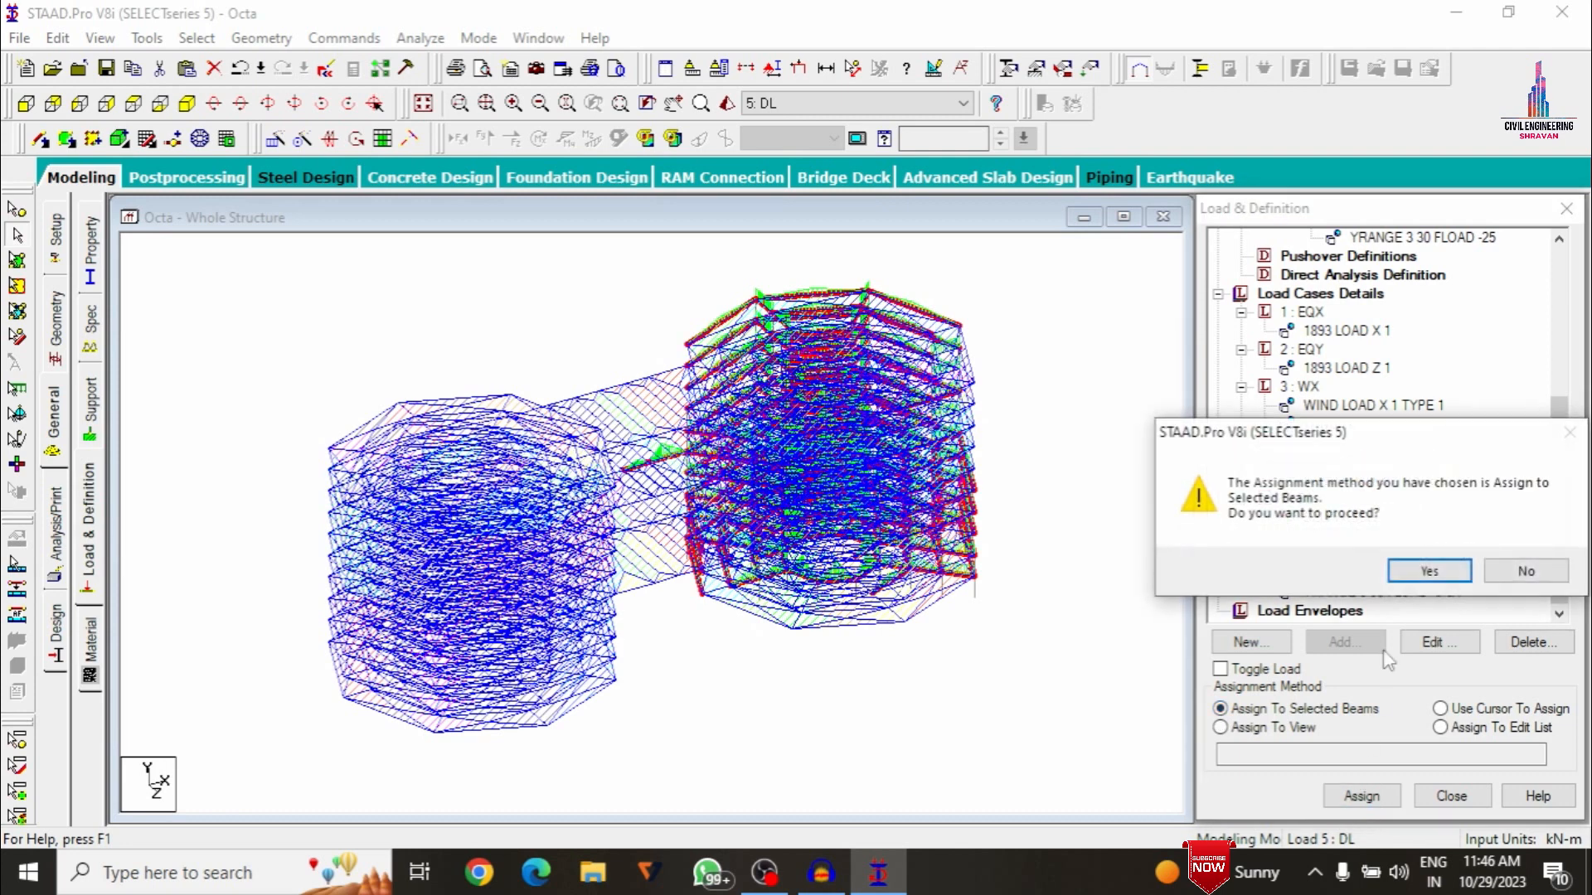
{"action": "left_click", "coordinate": [1430, 571]}
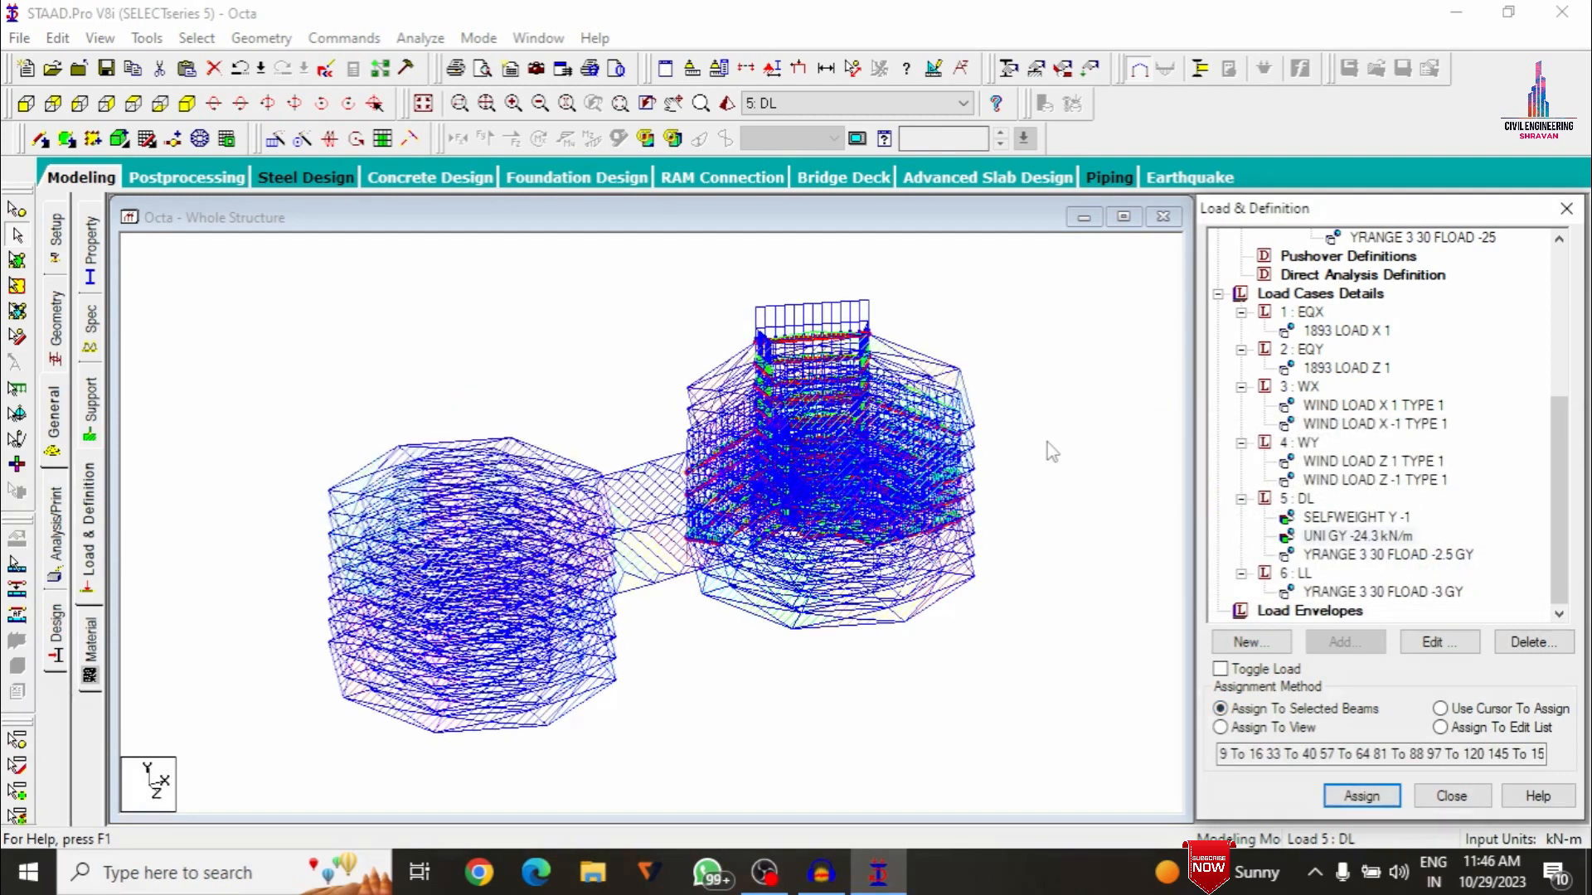
{"action": "left_click", "coordinate": [1047, 442]}
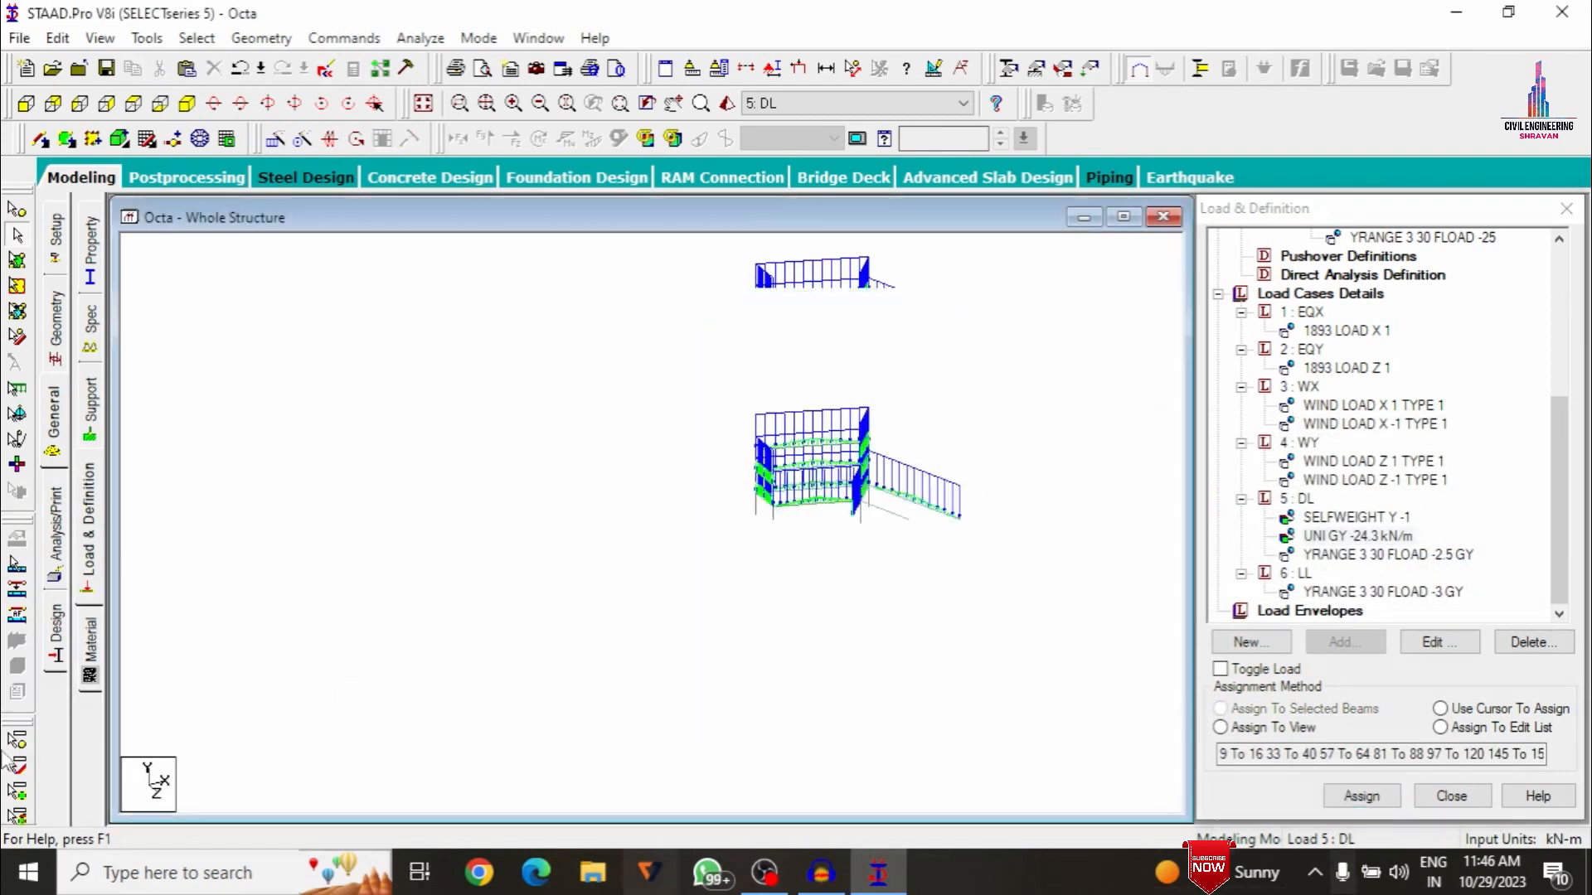
Generate and add automatic load combinations using the Indian Code with the Genral_Structures category
{"action": "left_click", "coordinate": [1274, 294]}
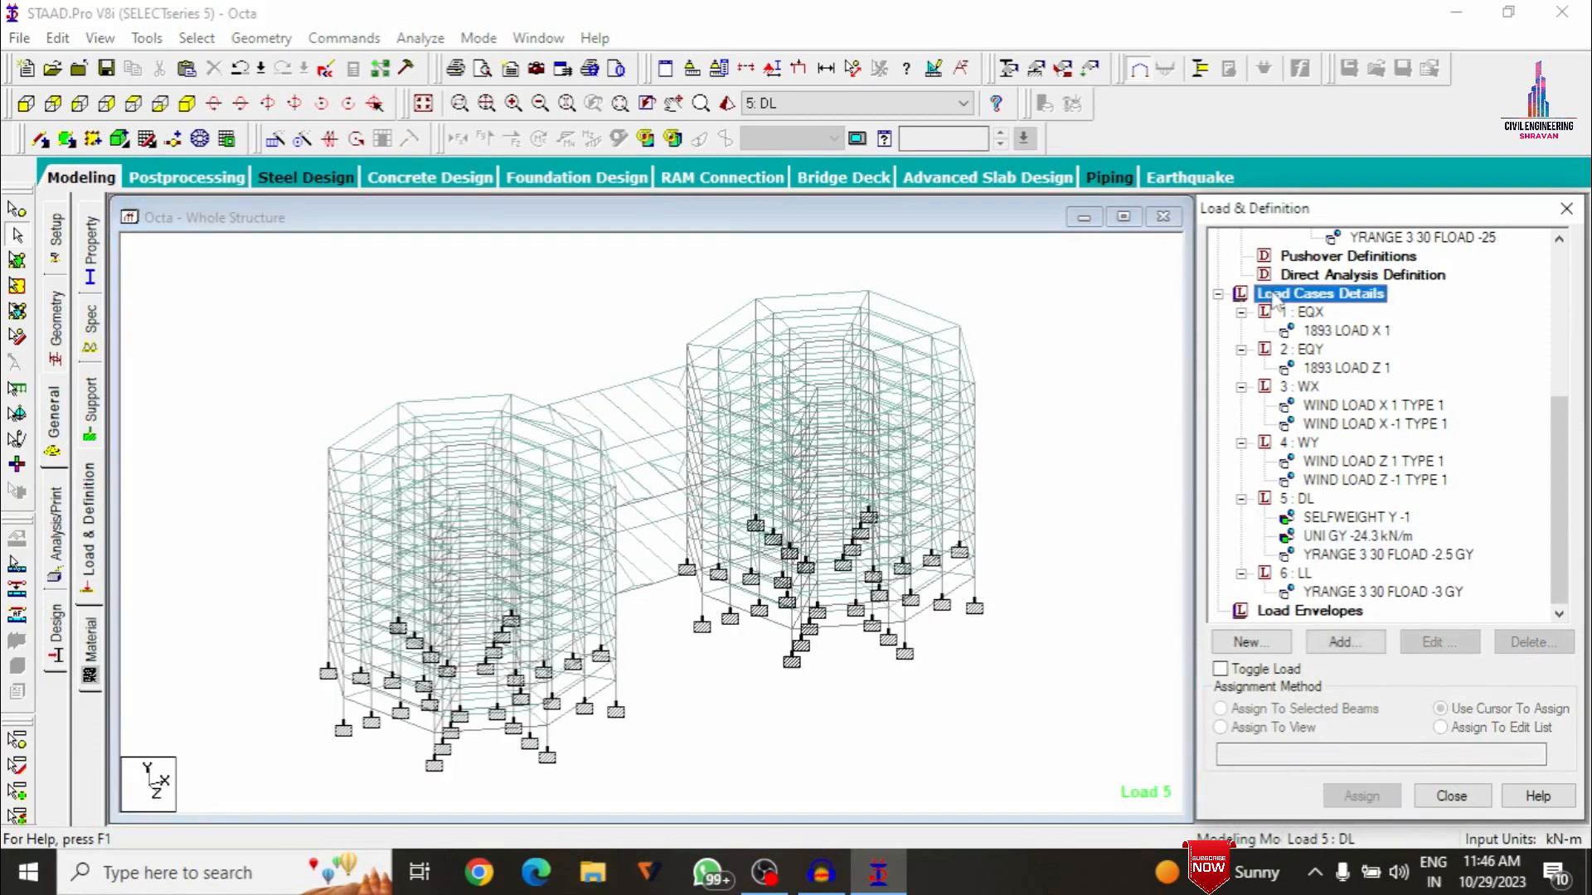
{"action": "left_click", "coordinate": [1343, 643]}
{"action": "left_click", "coordinate": [380, 251]}
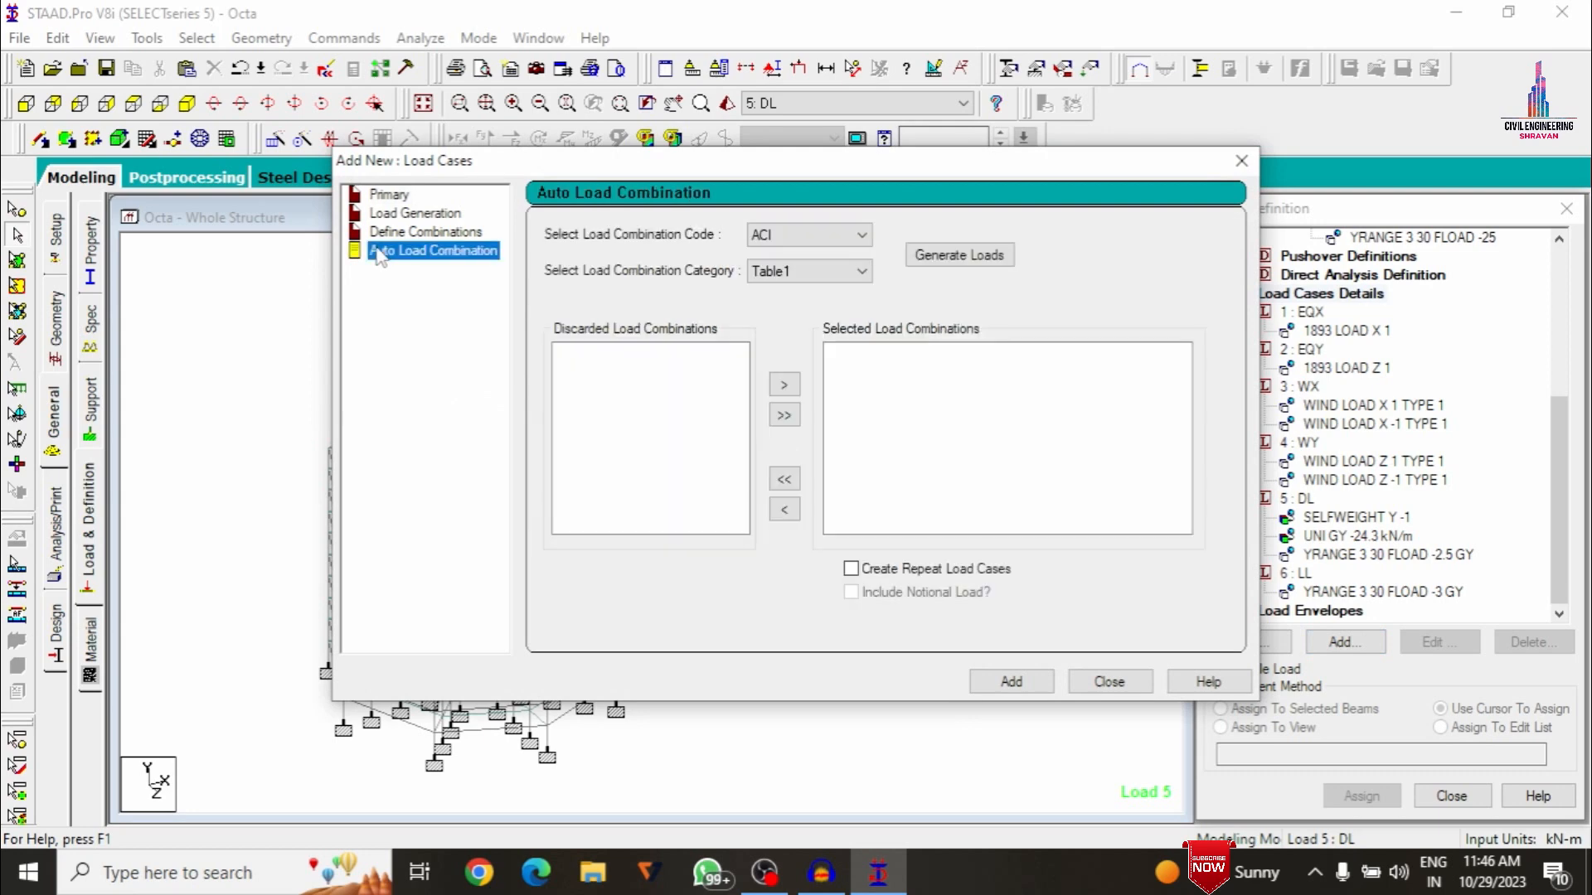
{"action": "left_click", "coordinate": [804, 235]}
{"action": "left_click", "coordinate": [786, 359]}
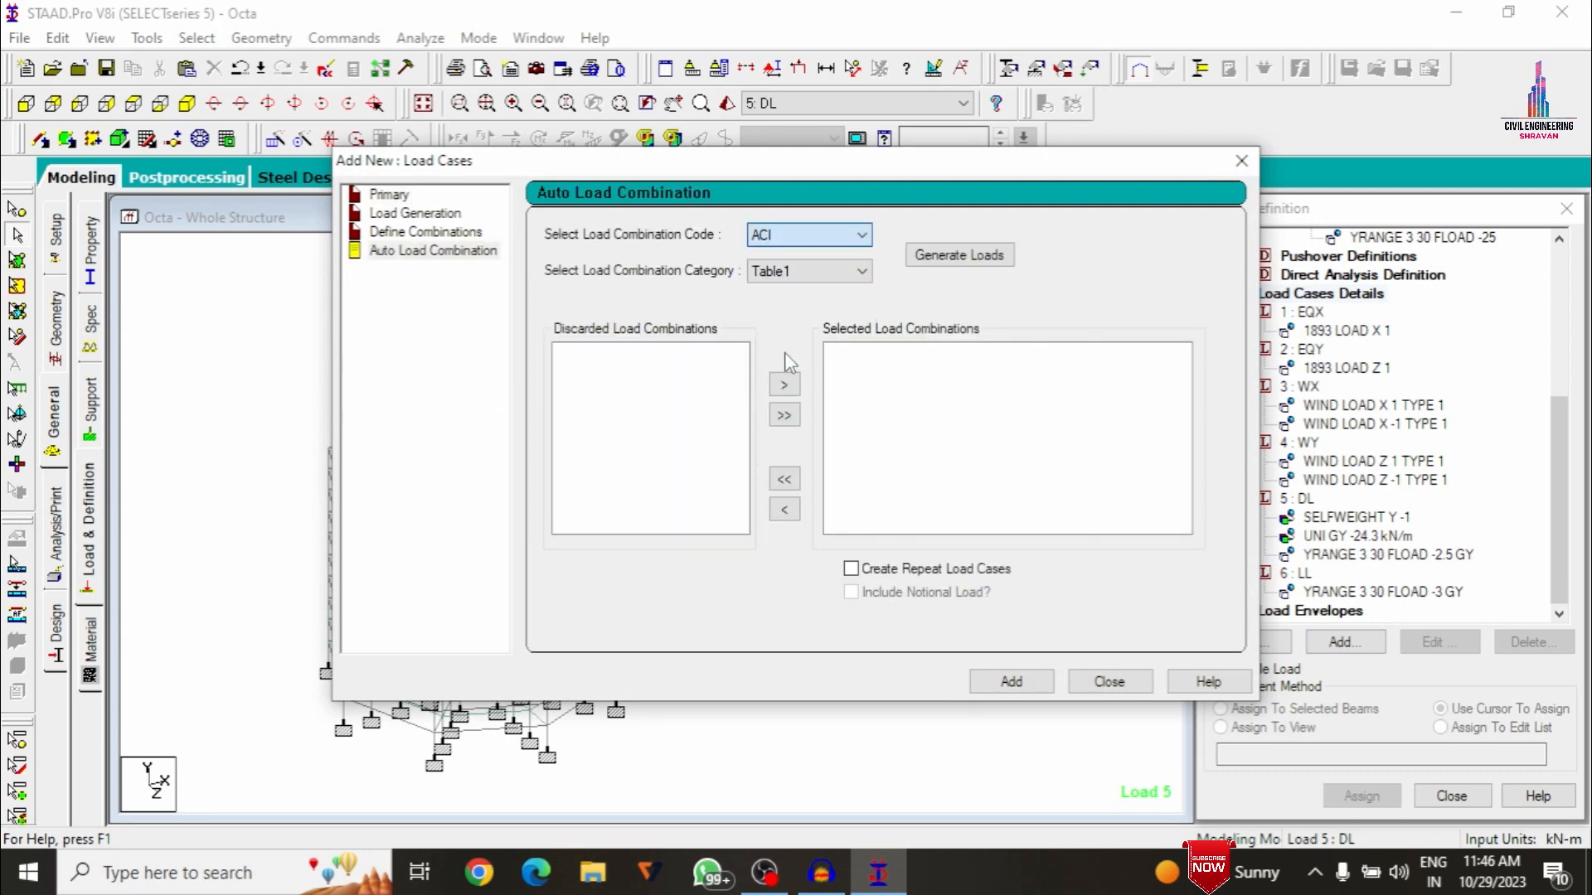
{"action": "left_click", "coordinate": [953, 254]}
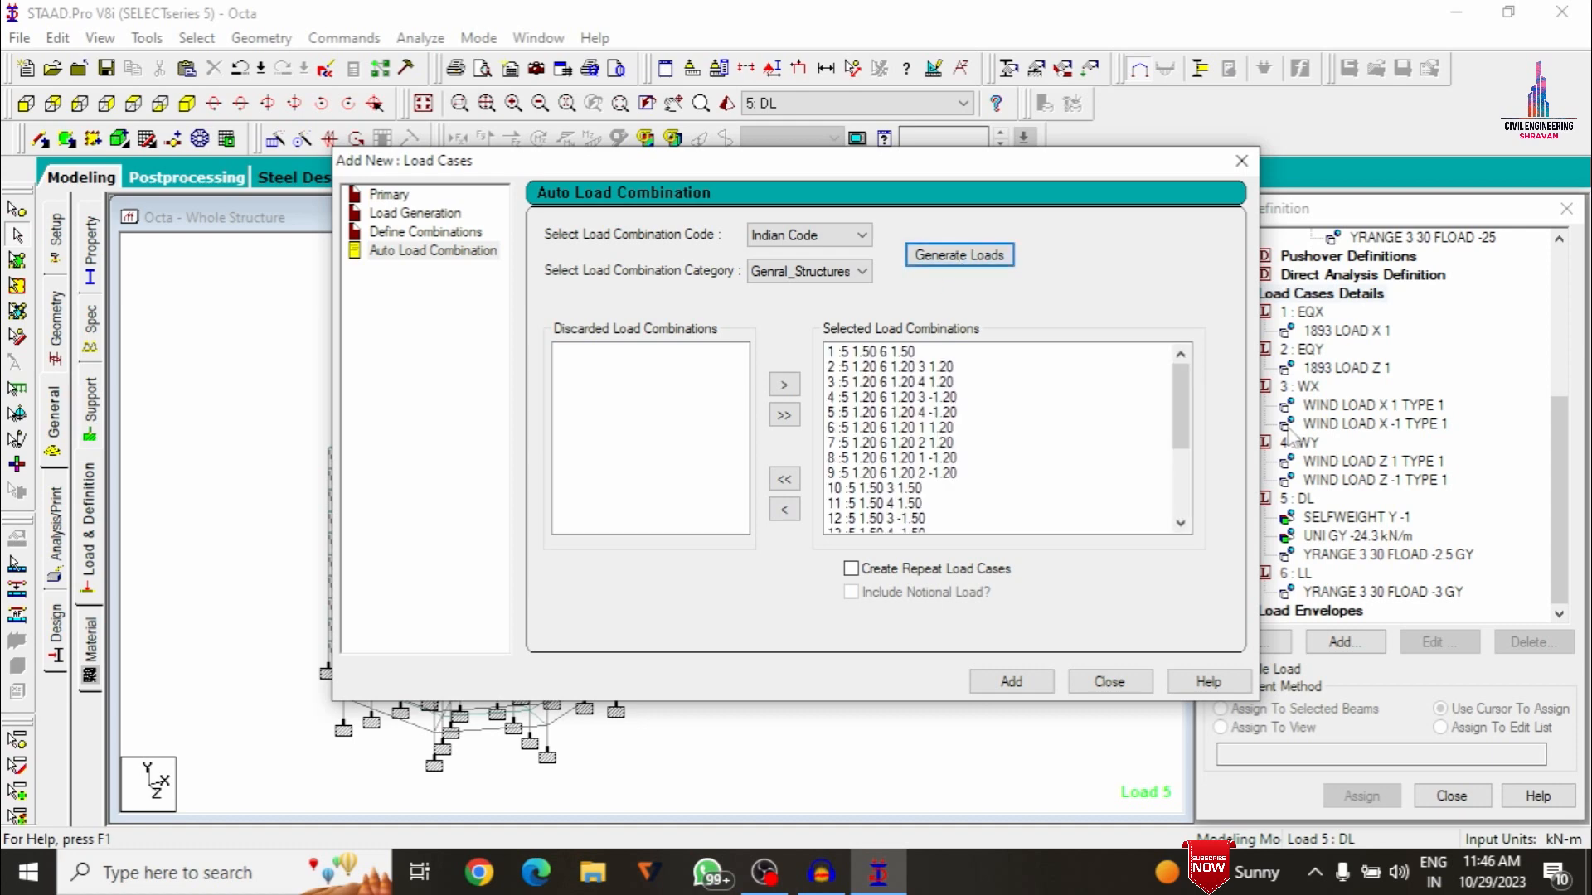
{"action": "left_click_drag", "start_coordinate": [1186, 414], "coordinate": [1185, 488]}
{"action": "left_click", "coordinate": [1011, 681]}
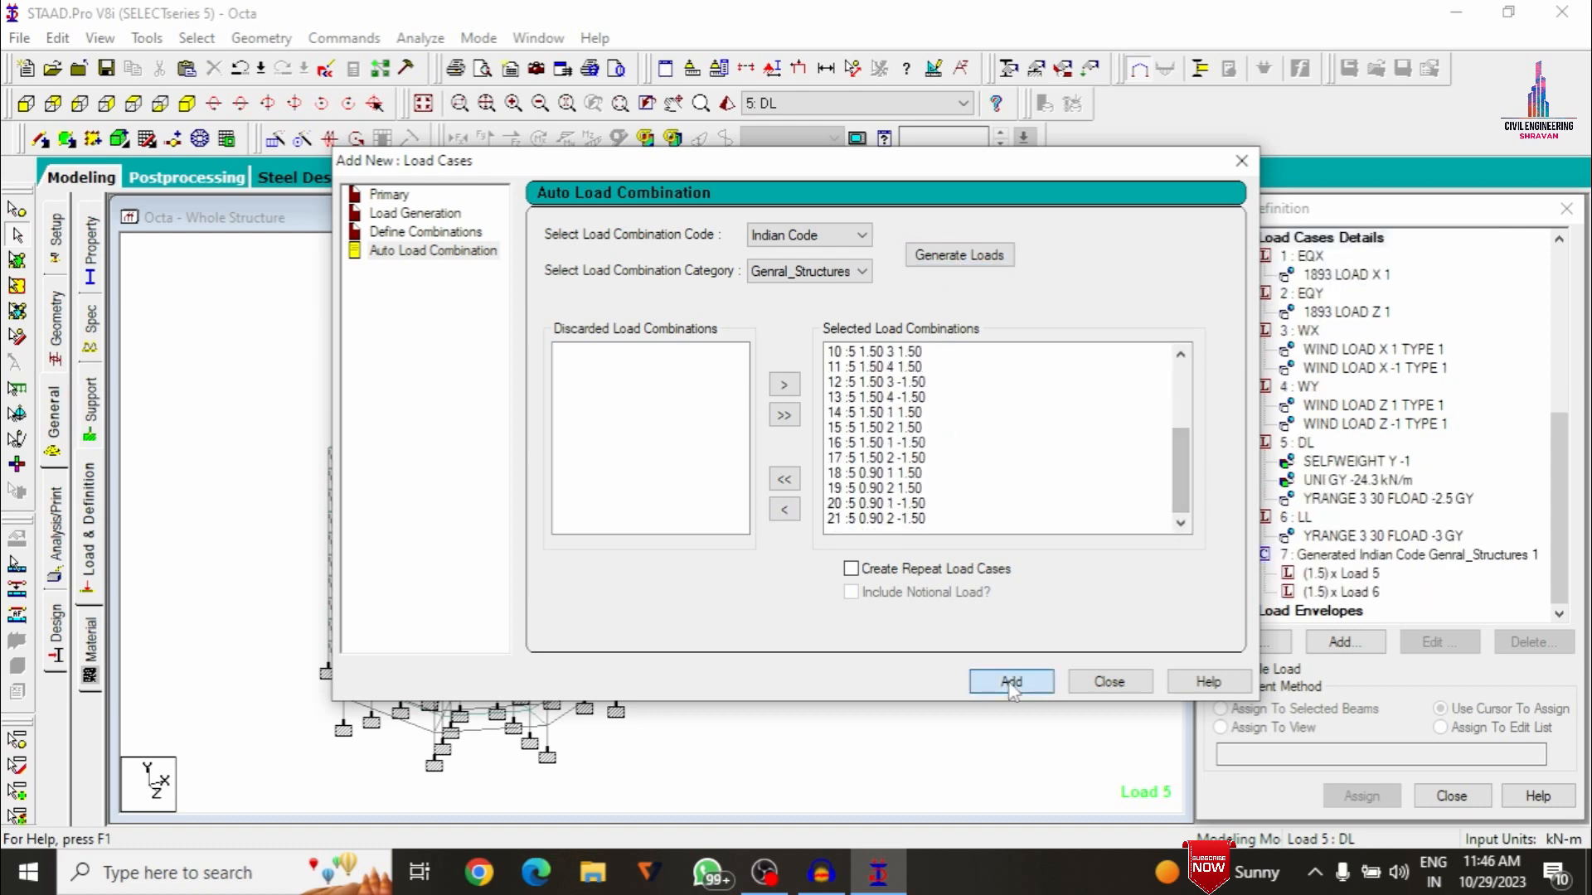
{"action": "left_click", "coordinate": [1109, 681]}
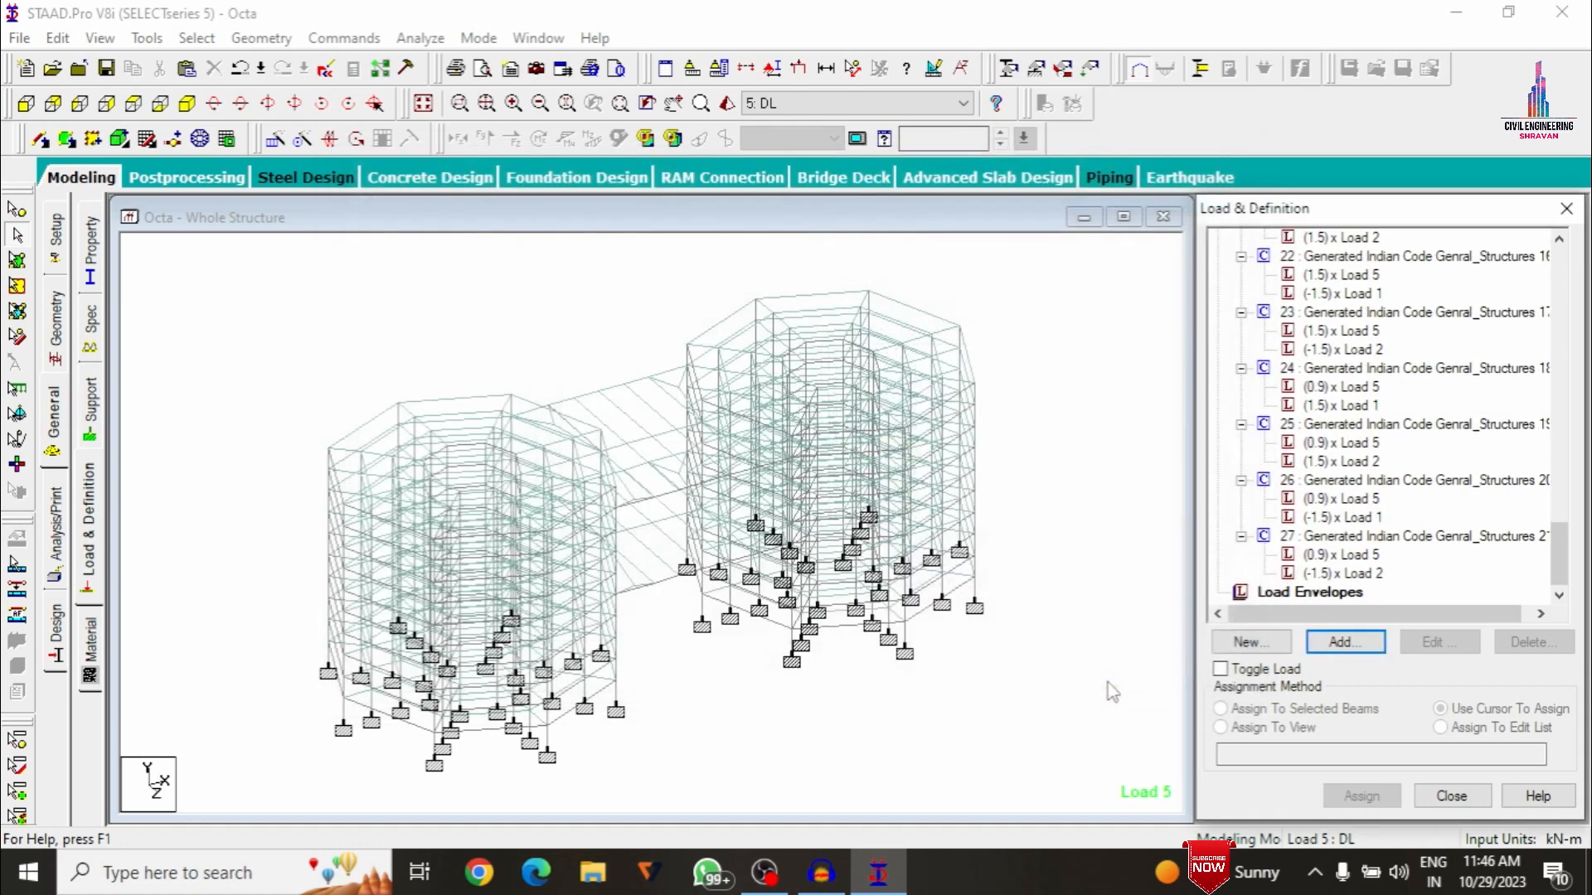
Add a Perform Analysis command with the No Print option
{"action": "left_click", "coordinate": [56, 574]}
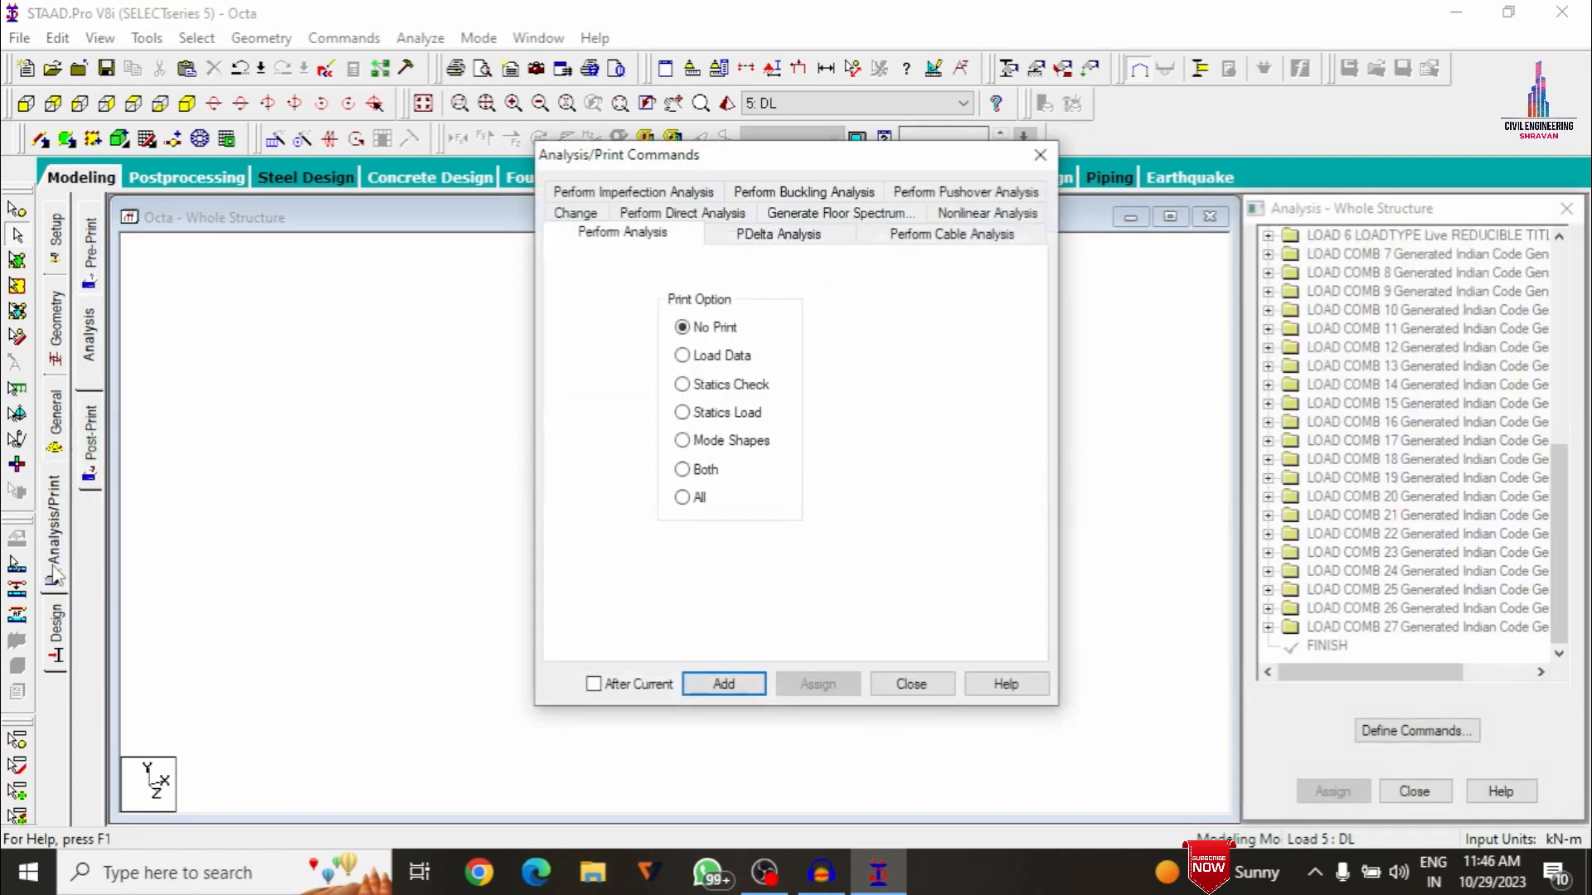
{"action": "left_click", "coordinate": [724, 684]}
{"action": "left_click", "coordinate": [910, 684]}
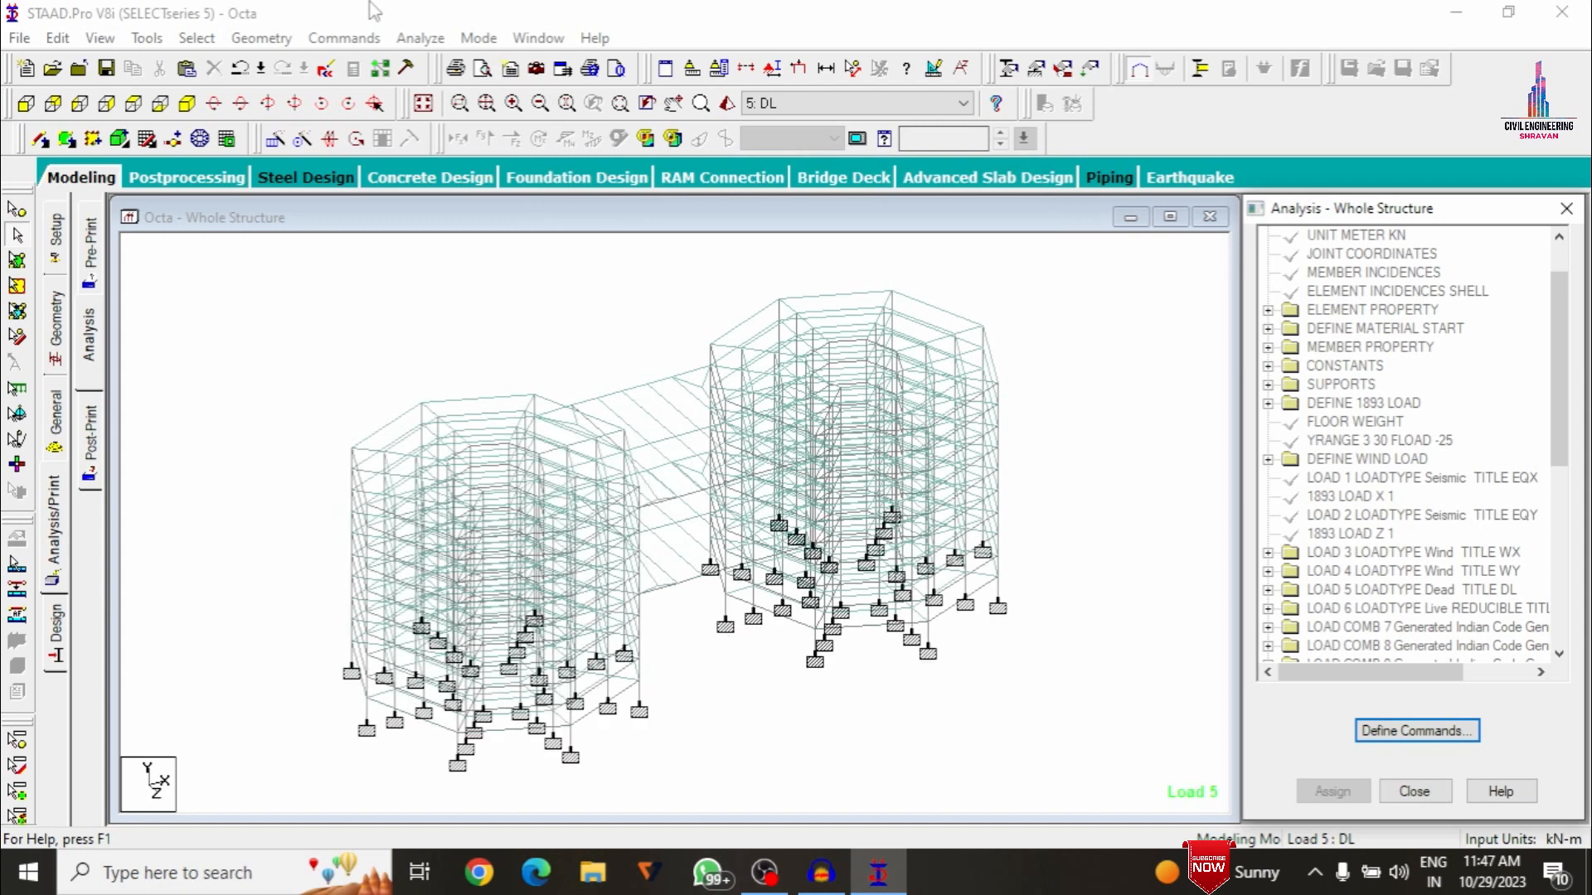
Run the structural analysis, saving the modified structure
{"action": "left_click", "coordinate": [421, 37]}
{"action": "left_click", "coordinate": [427, 67]}
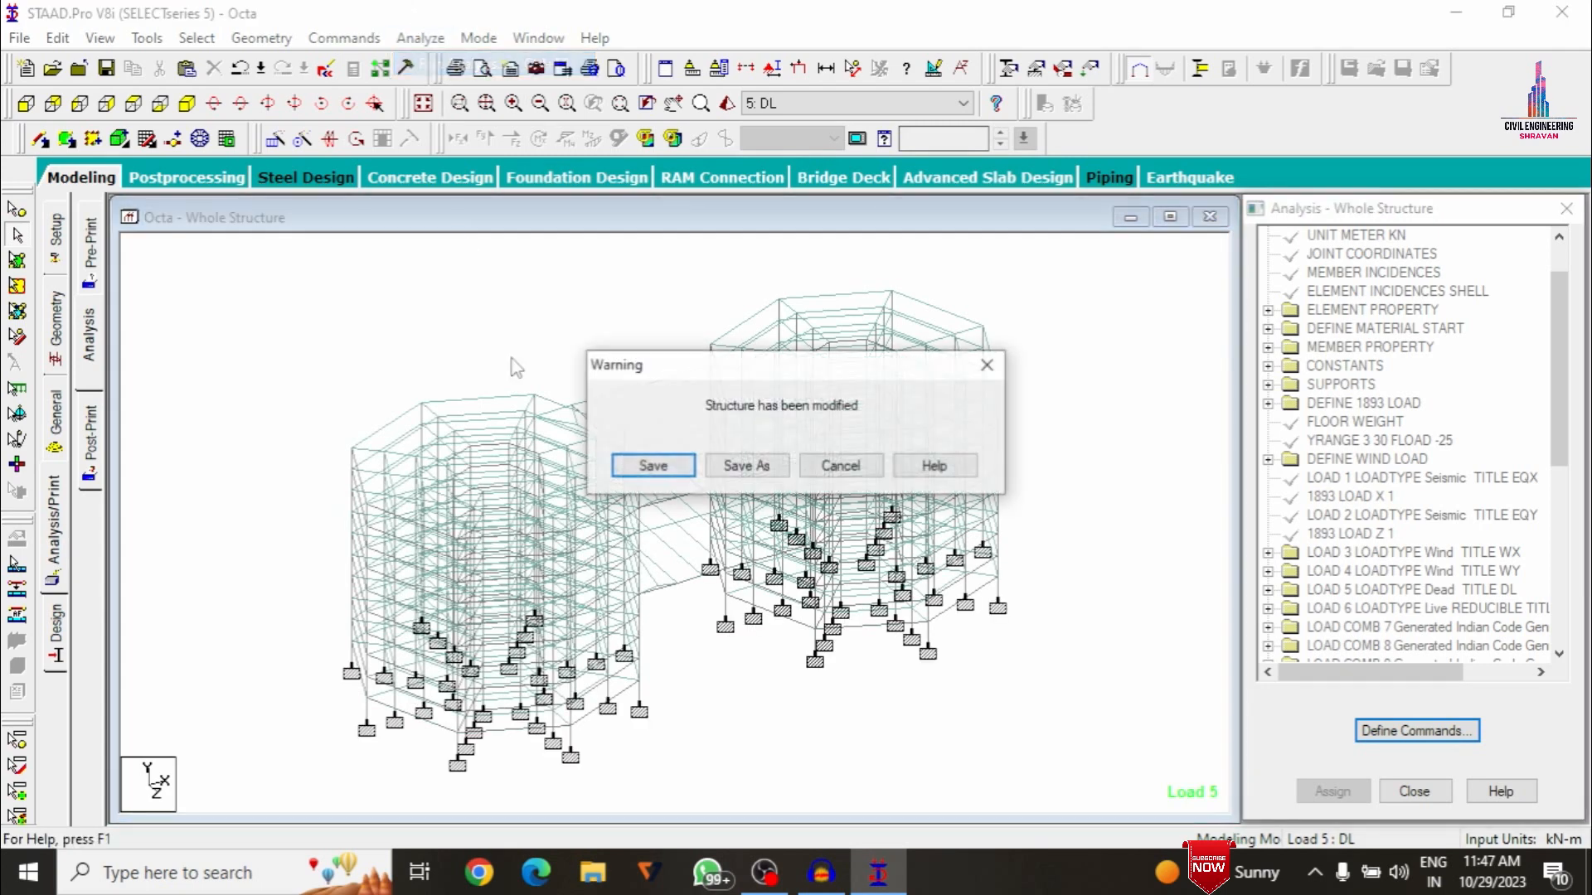
{"action": "left_click", "coordinate": [653, 466]}
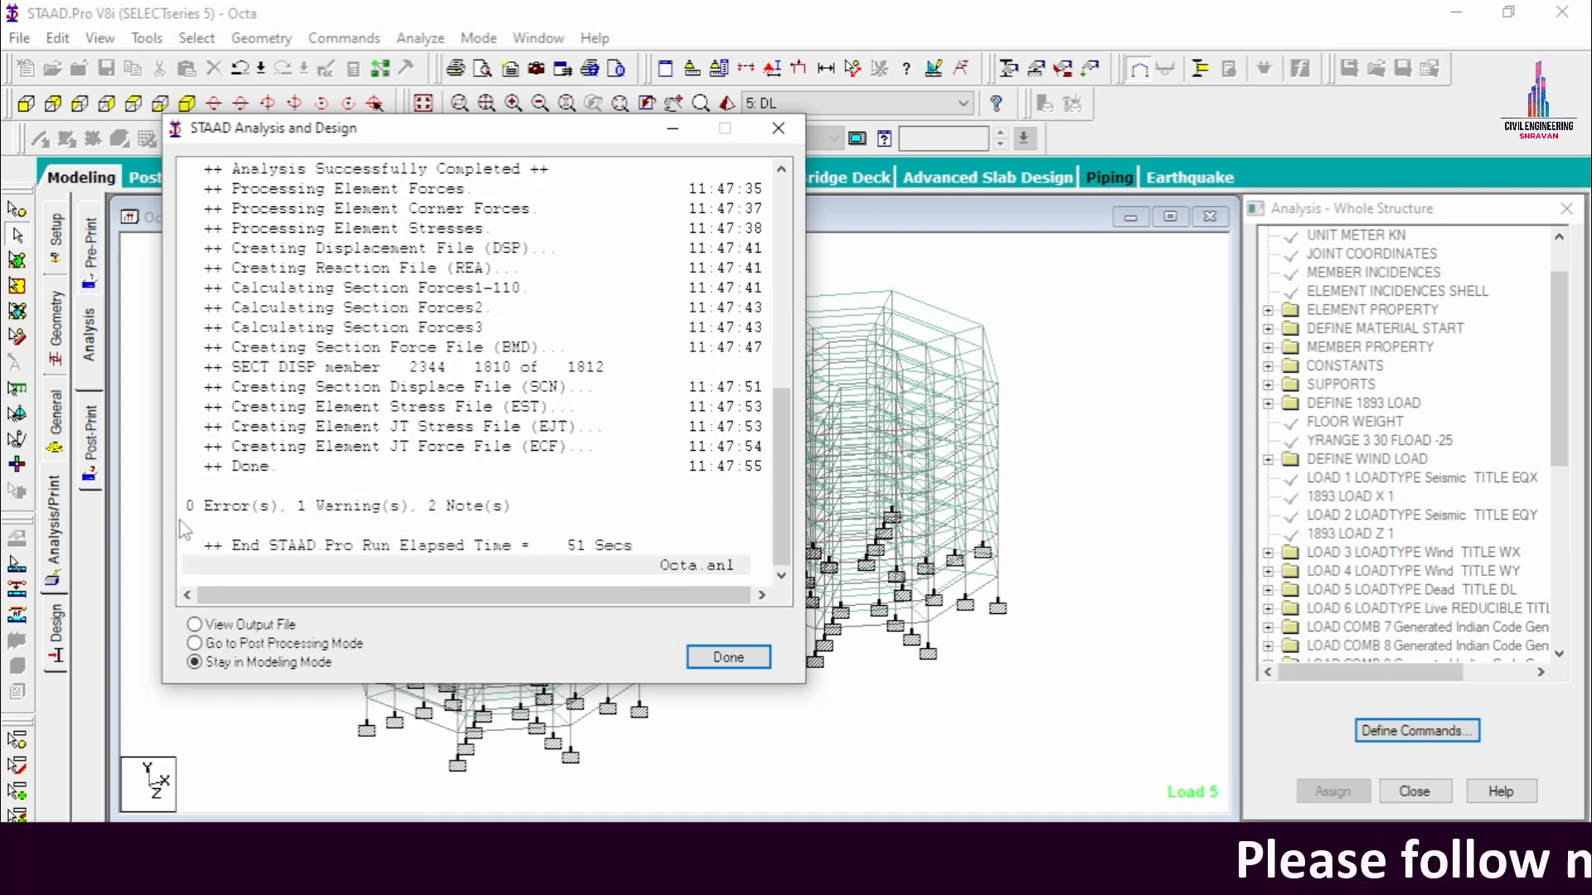
Finish the analysis run by going to post-processing mode with all load cases selected for the results
{"action": "left_click", "coordinate": [278, 644]}
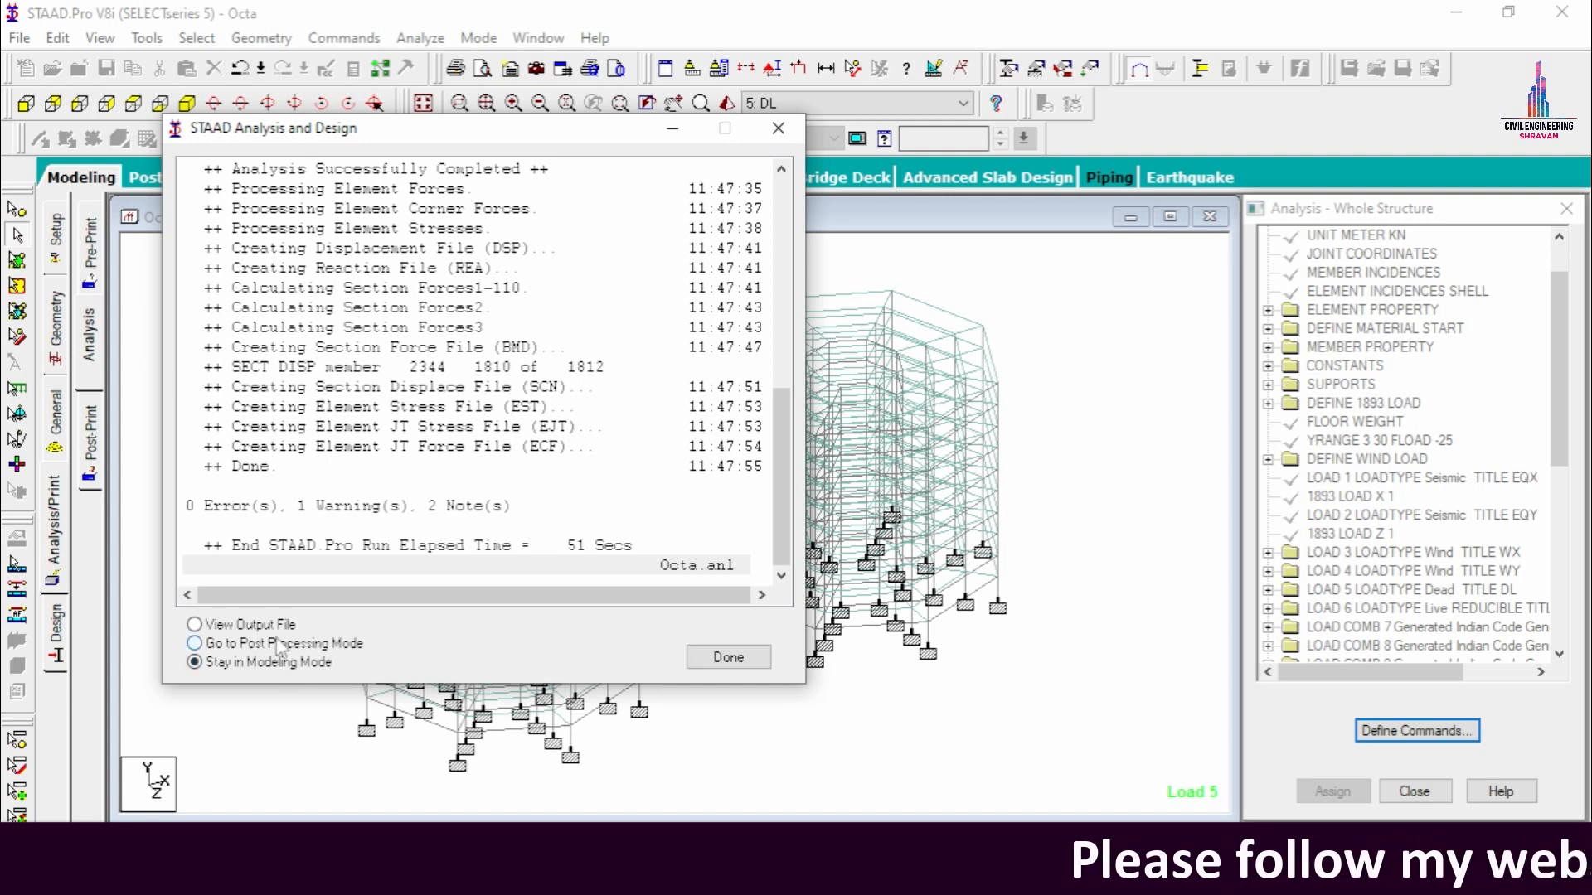
{"action": "left_click", "coordinate": [740, 659]}
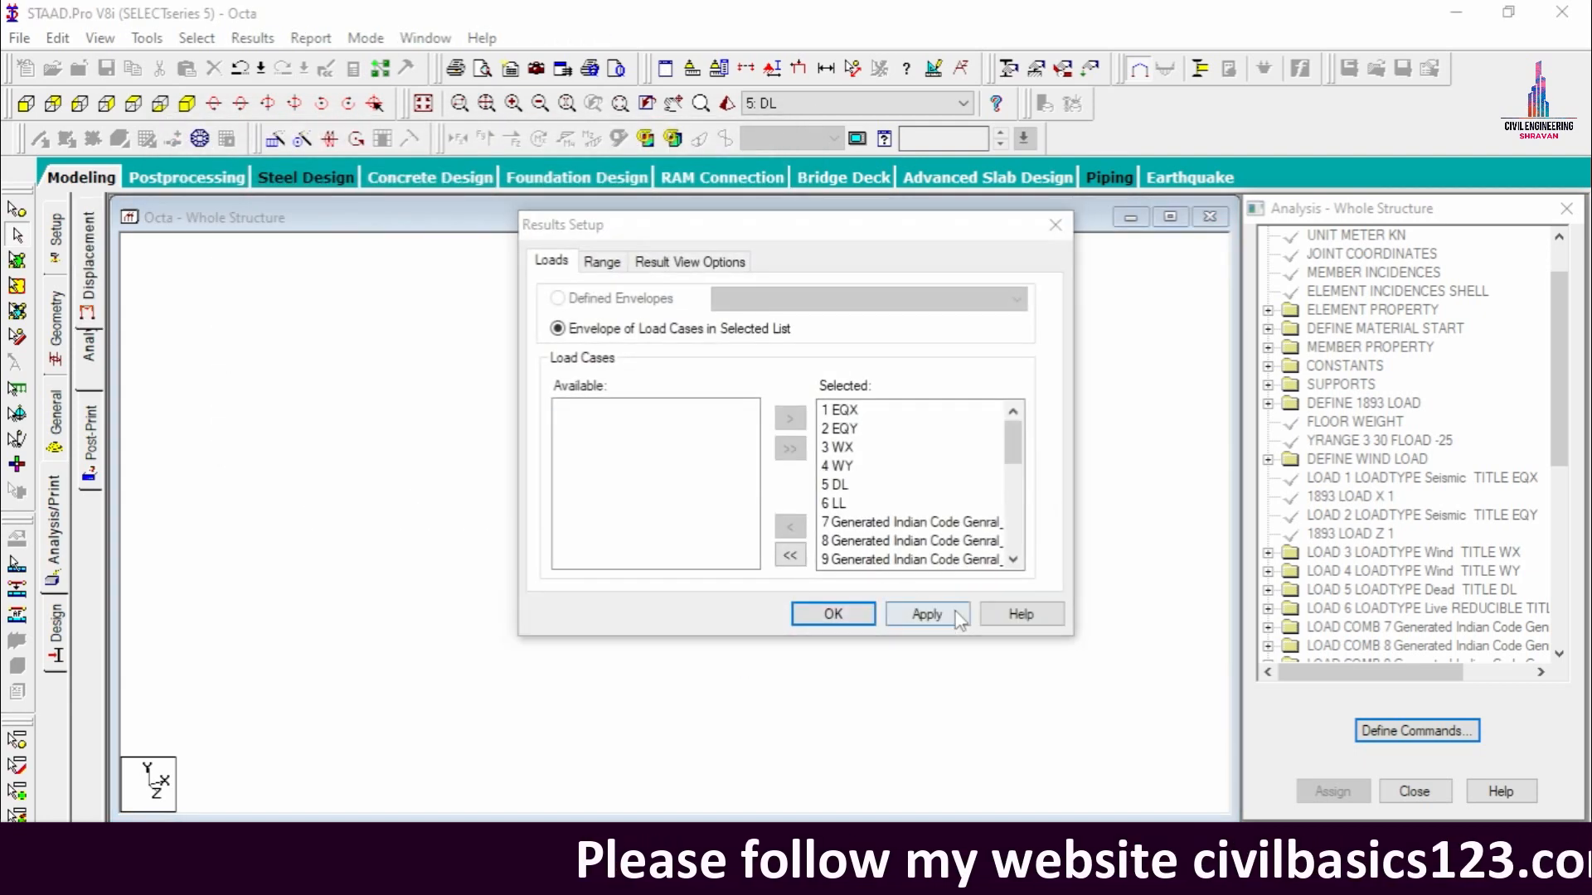
{"action": "left_click", "coordinate": [926, 614]}
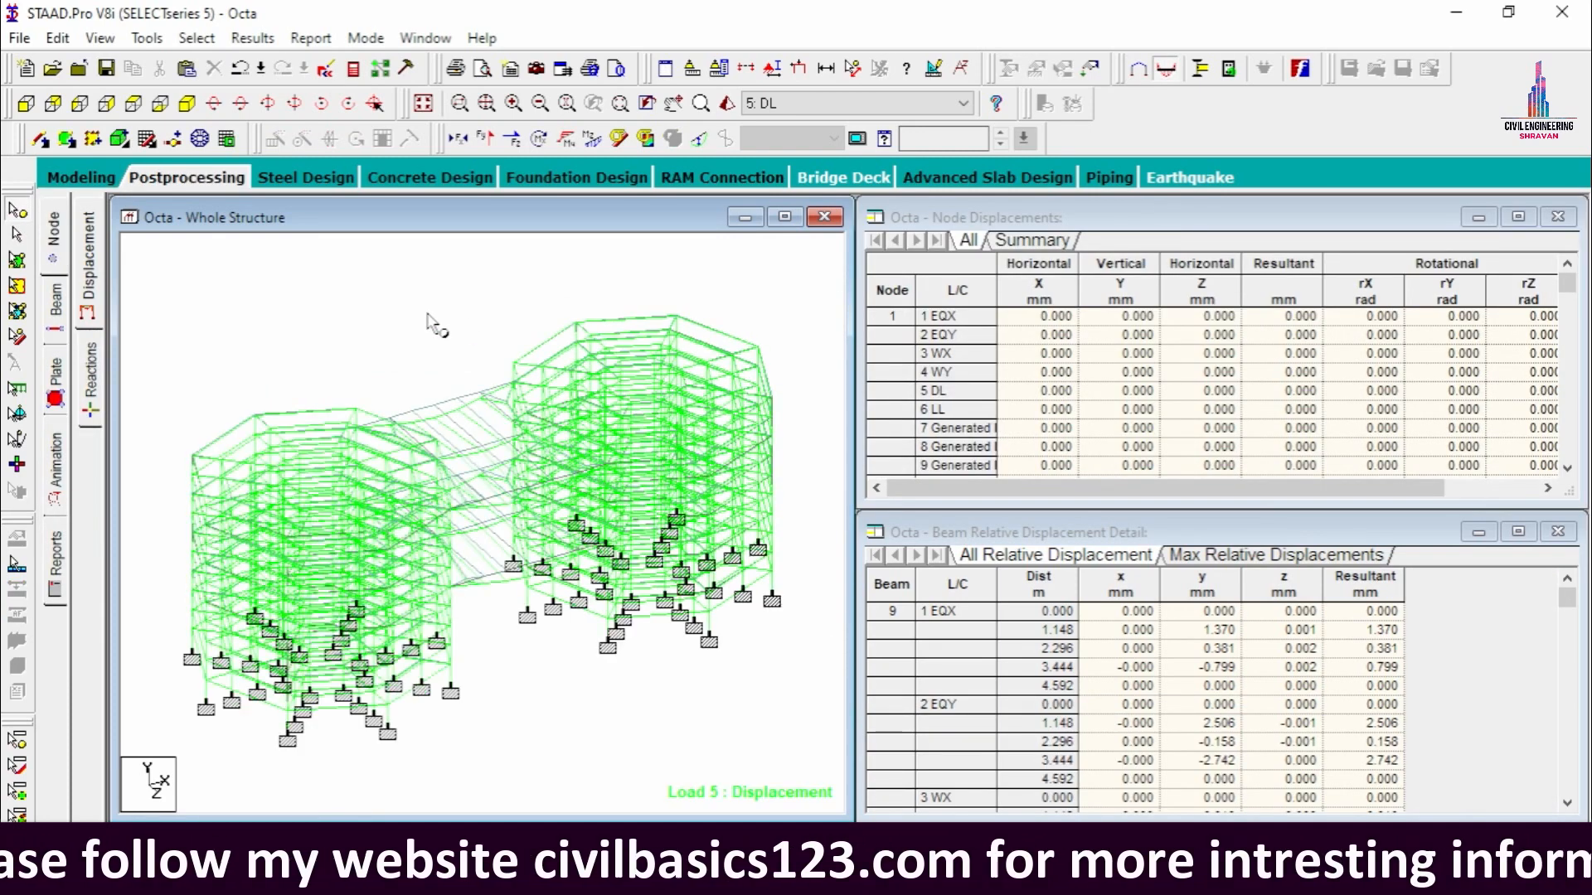
Examine the displaced shape for load case DL in front view, and hide it and restore the isometric view
{"action": "left_click", "coordinate": [26, 103]}
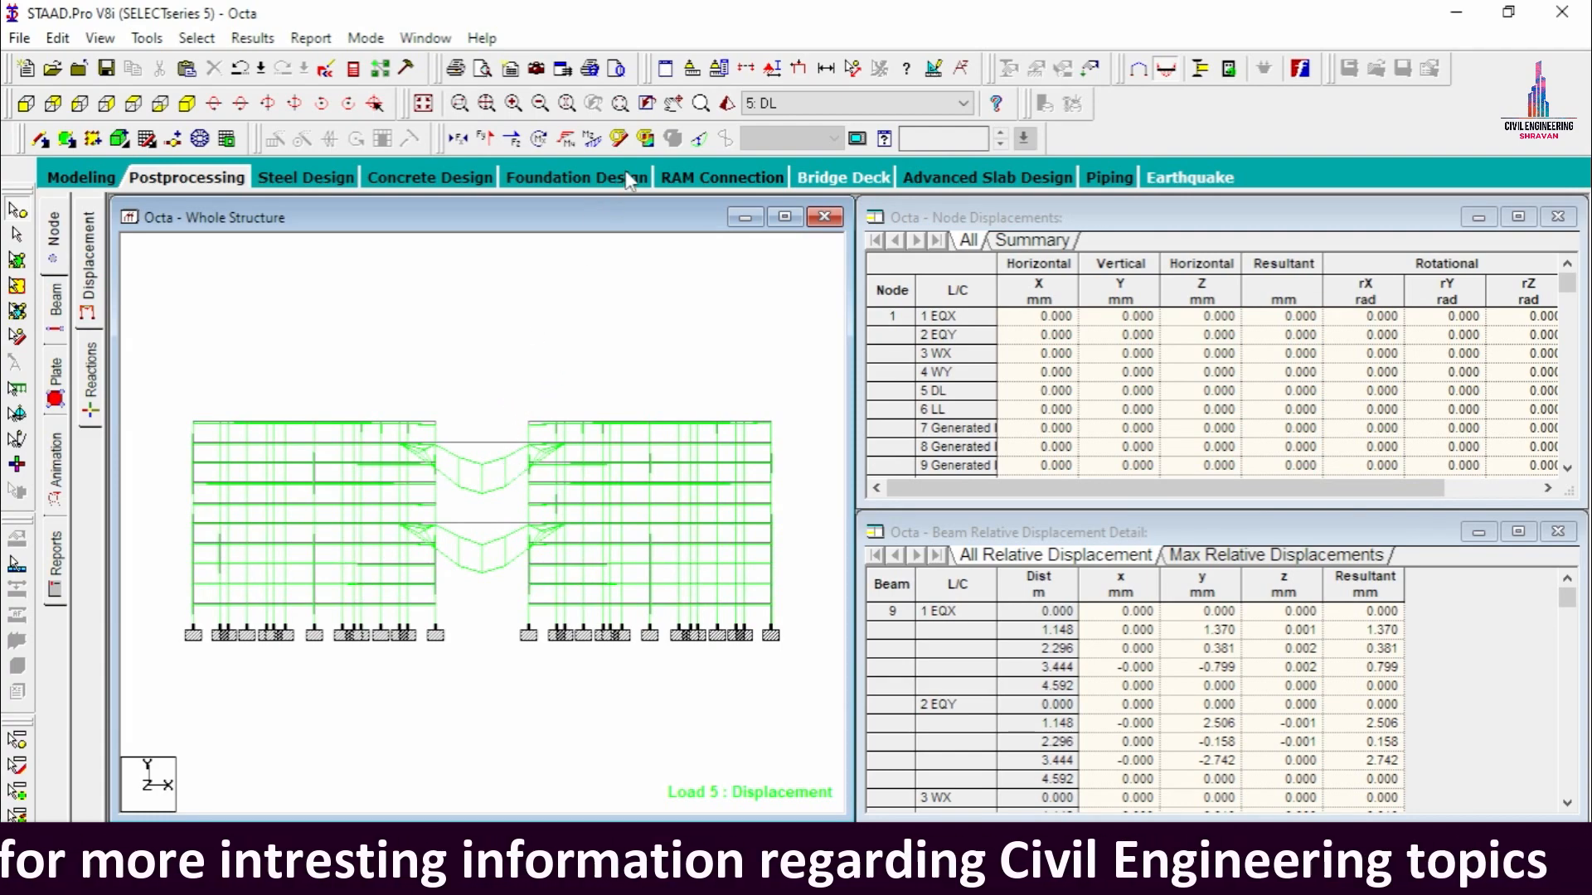
{"action": "left_click", "coordinate": [700, 139]}
{"action": "left_click", "coordinate": [188, 103]}
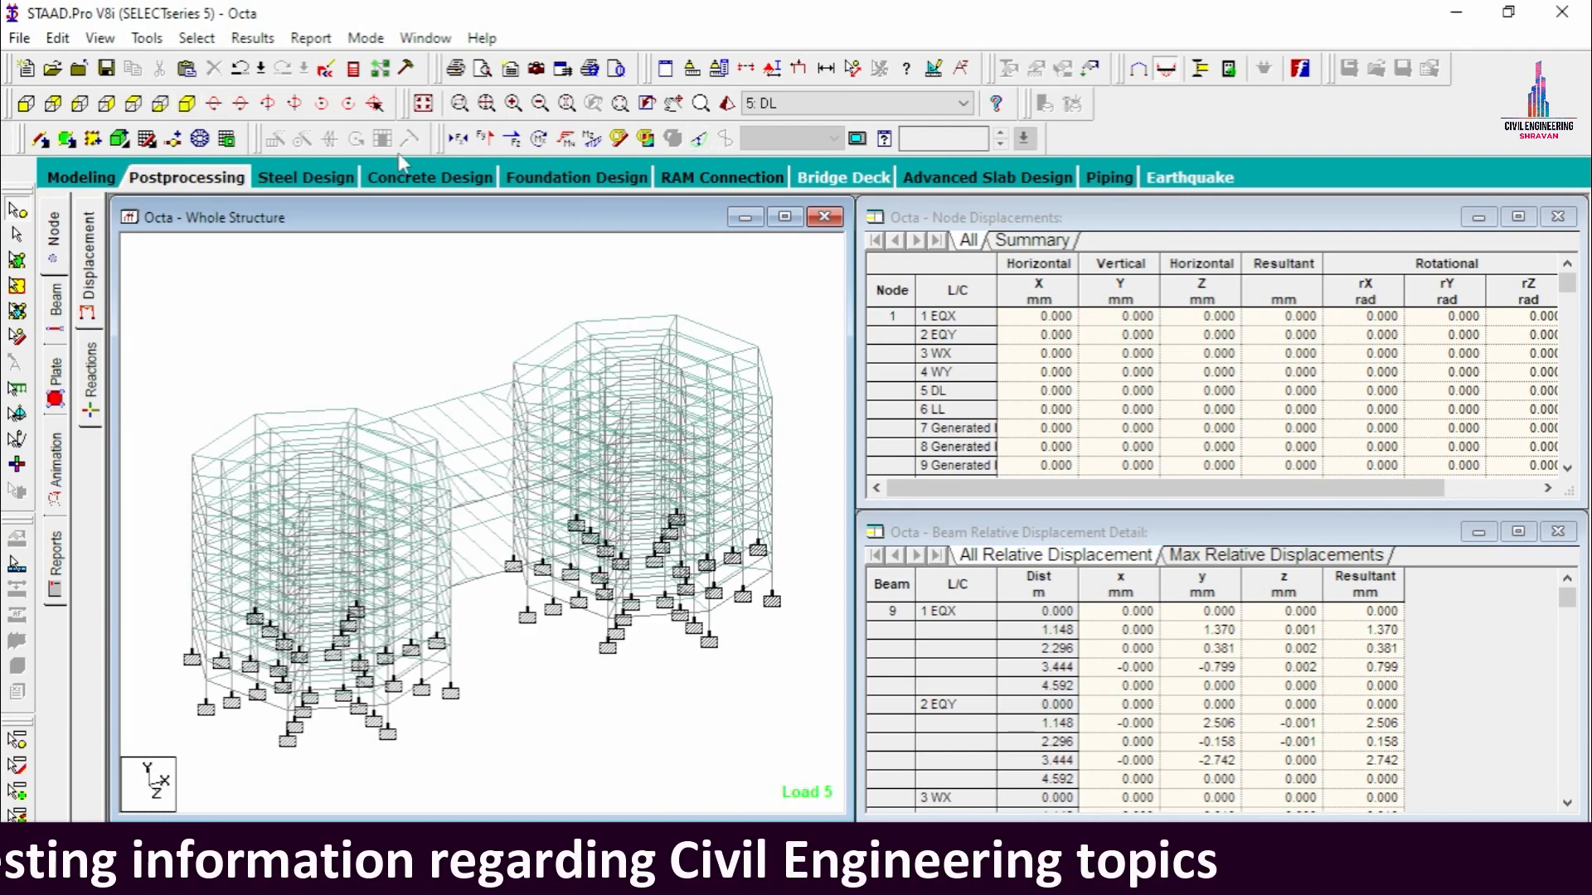
Examine the shear force and bending moment diagrams for load case DL, and return to modeling mode
{"action": "left_click", "coordinate": [484, 139]}
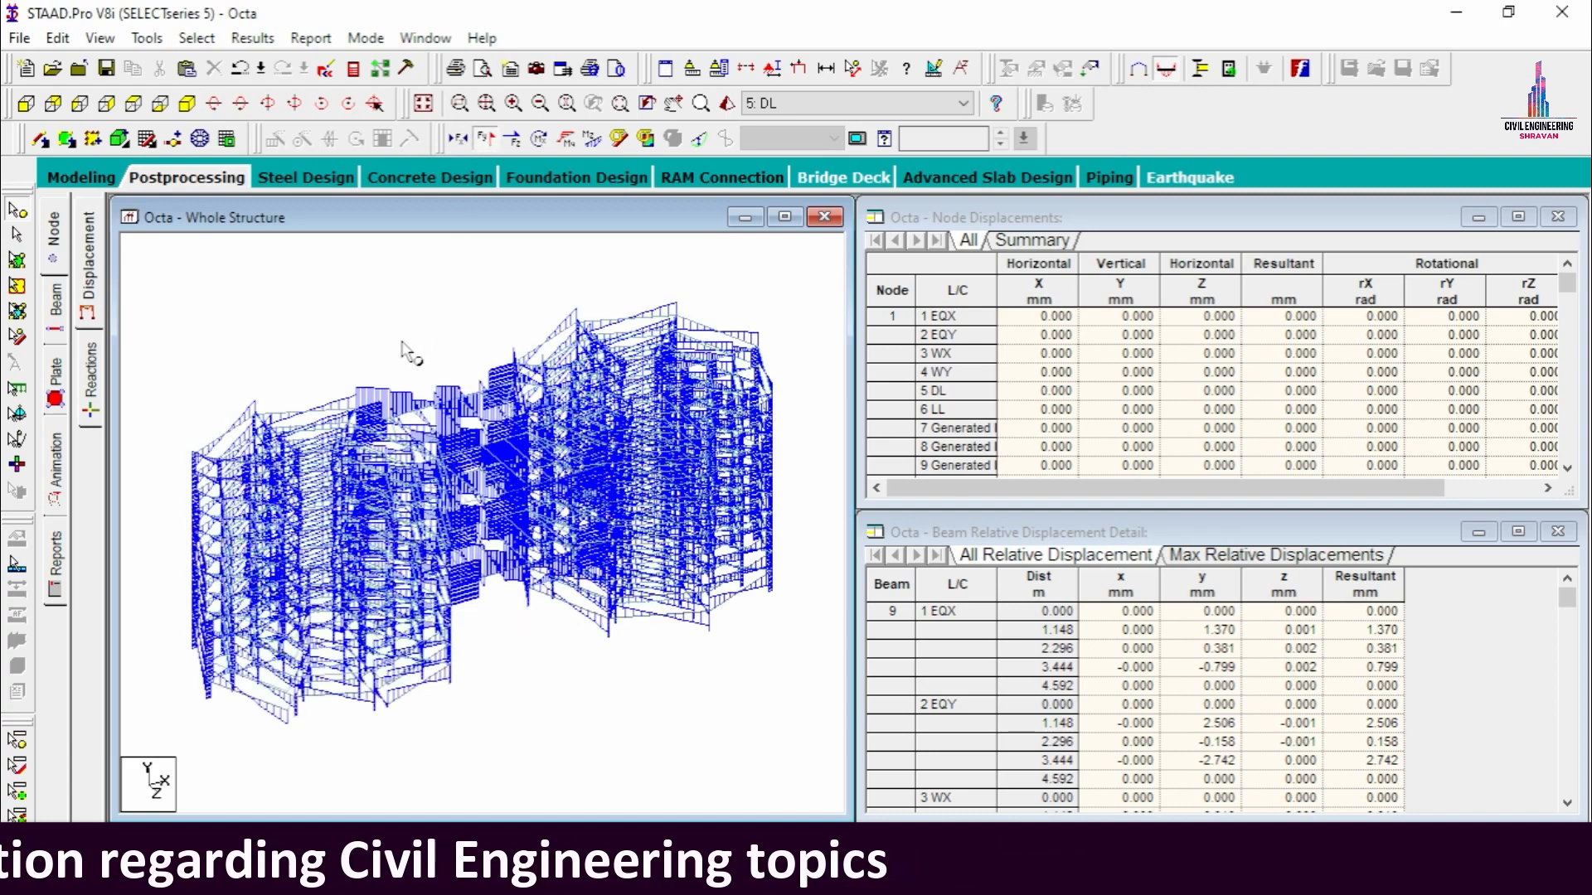
{"action": "left_click", "coordinate": [485, 141]}
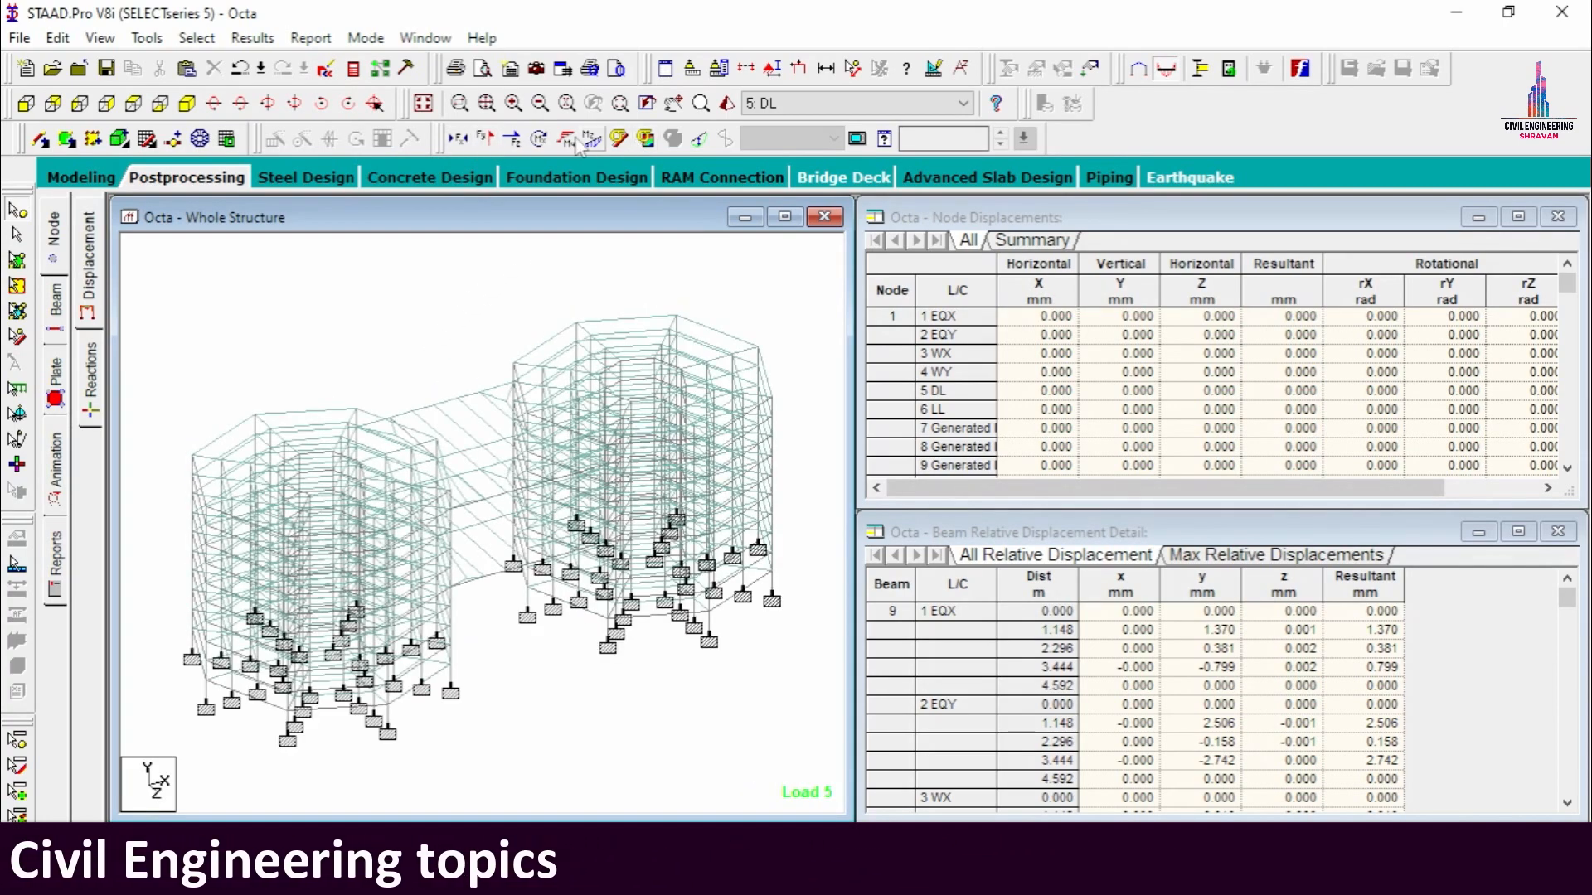
{"action": "left_click", "coordinate": [591, 139]}
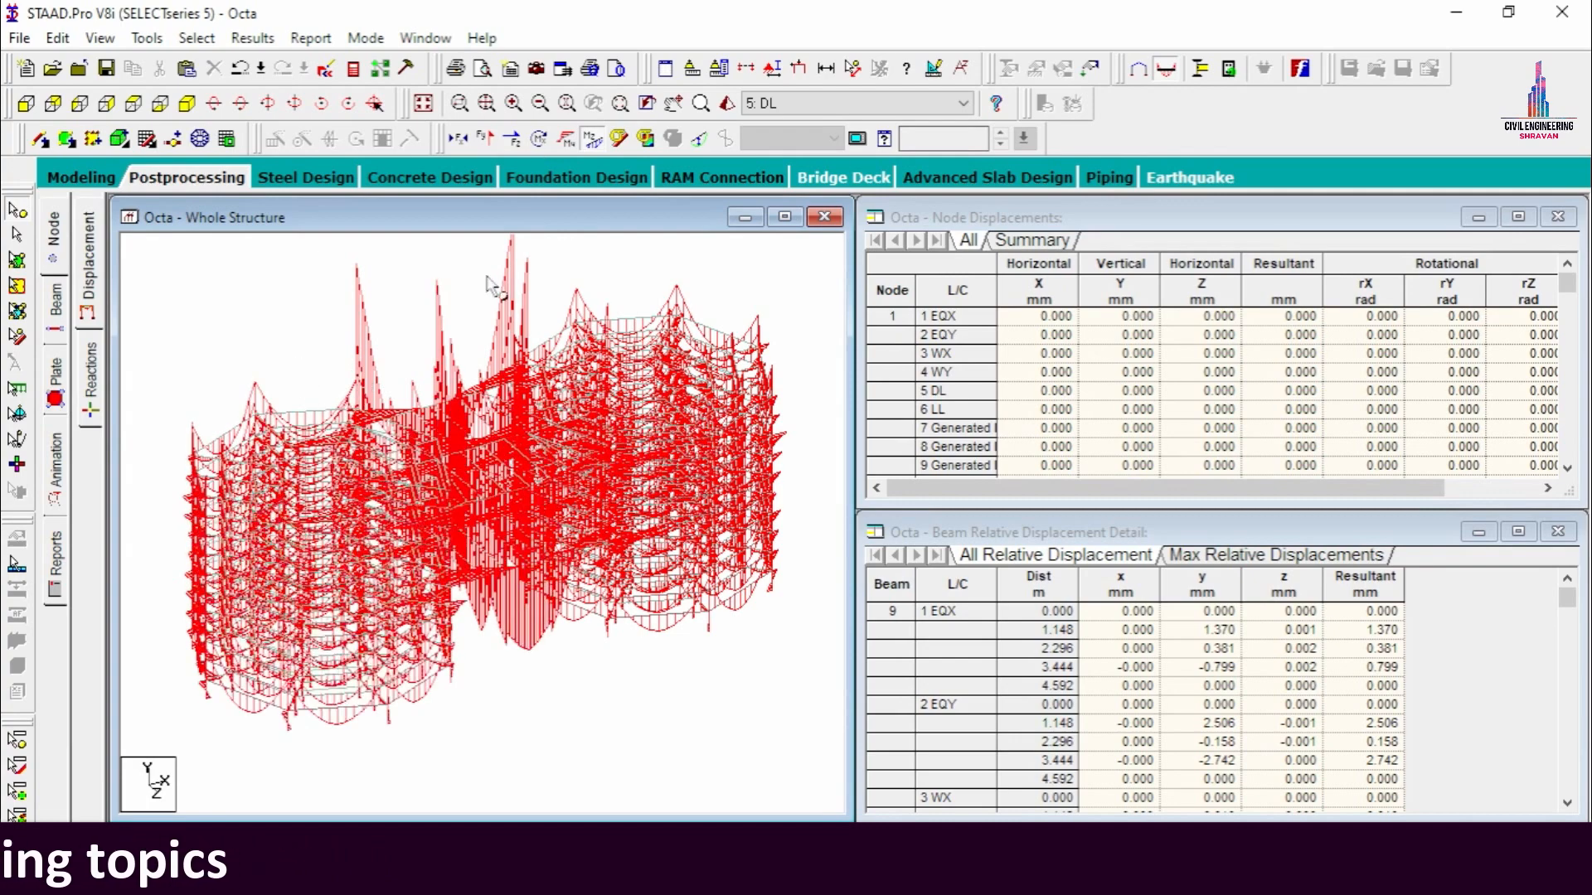
{"action": "left_click", "coordinate": [590, 141]}
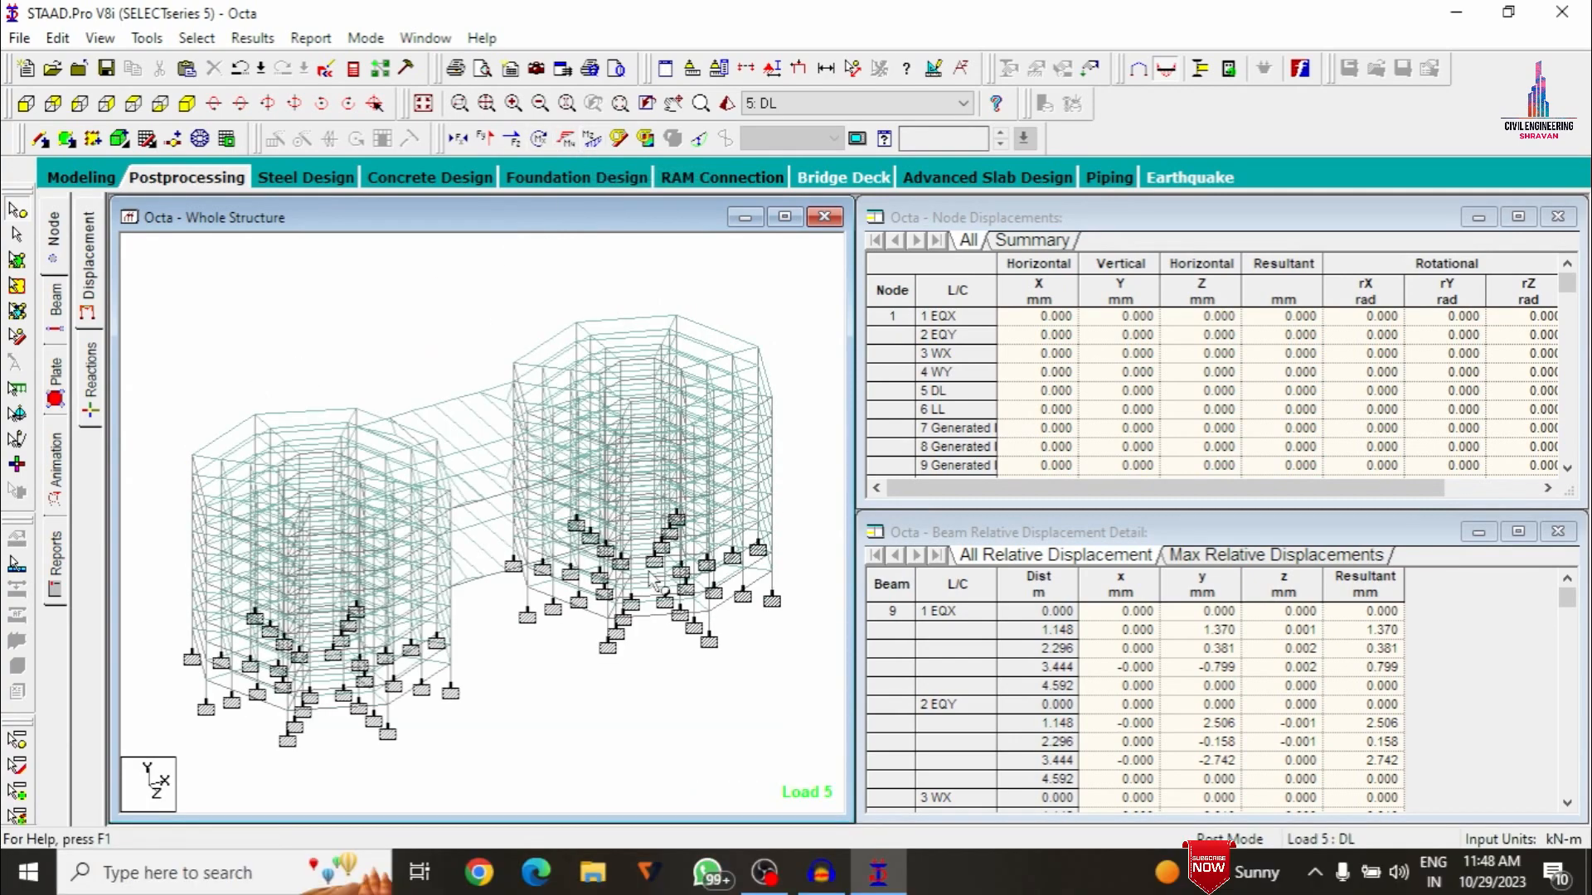
{"action": "left_click", "coordinate": [81, 181]}
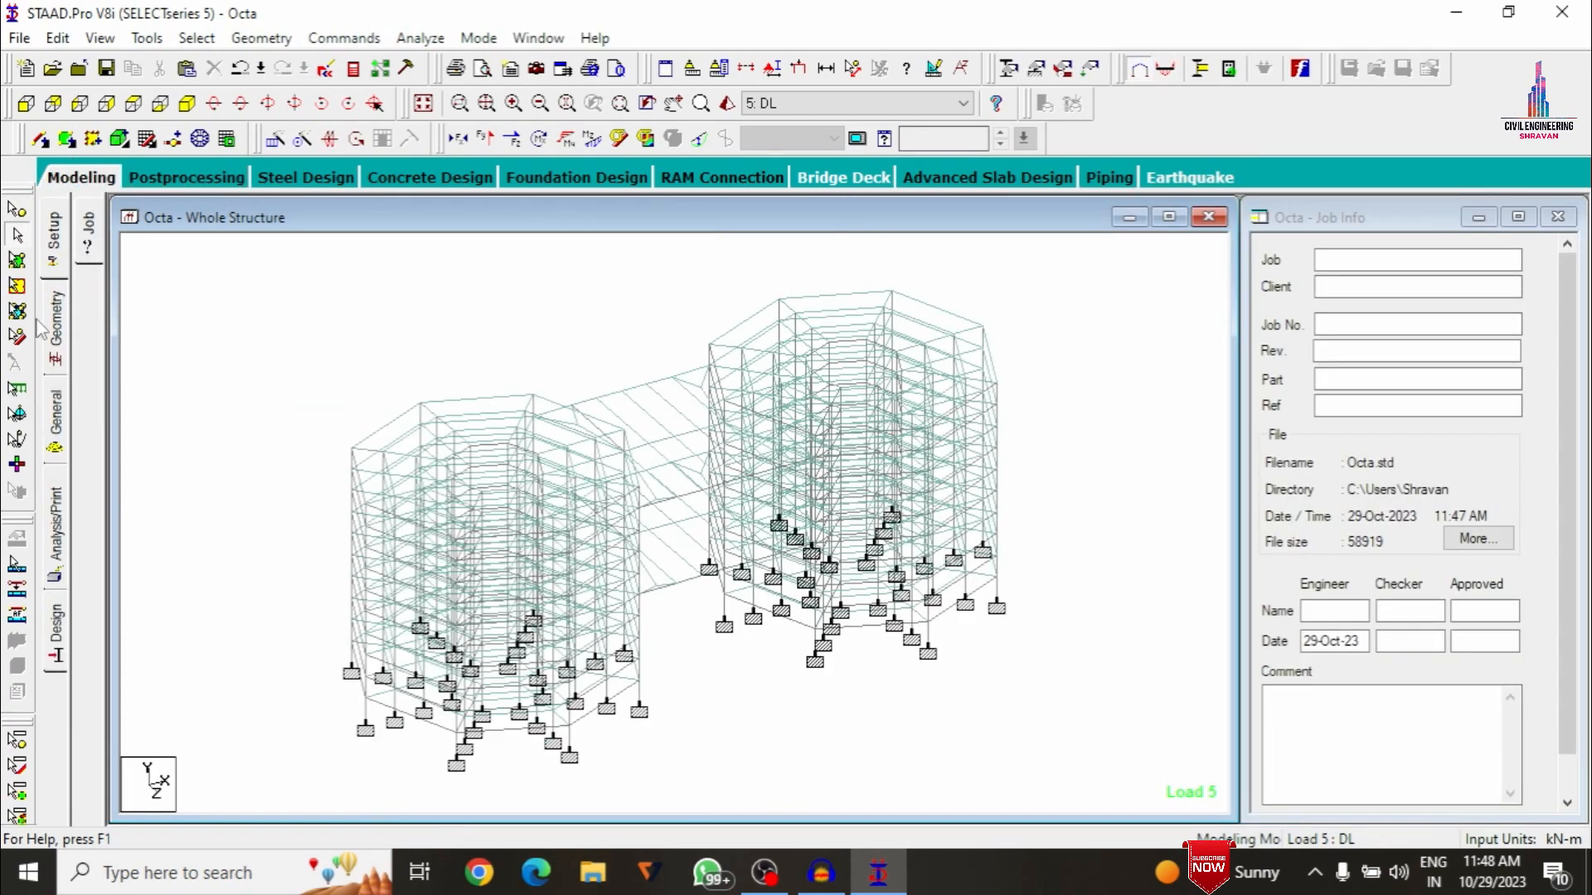
Start the concrete design setup for the whole structure with IS456 as the current code
{"action": "left_click", "coordinate": [54, 638]}
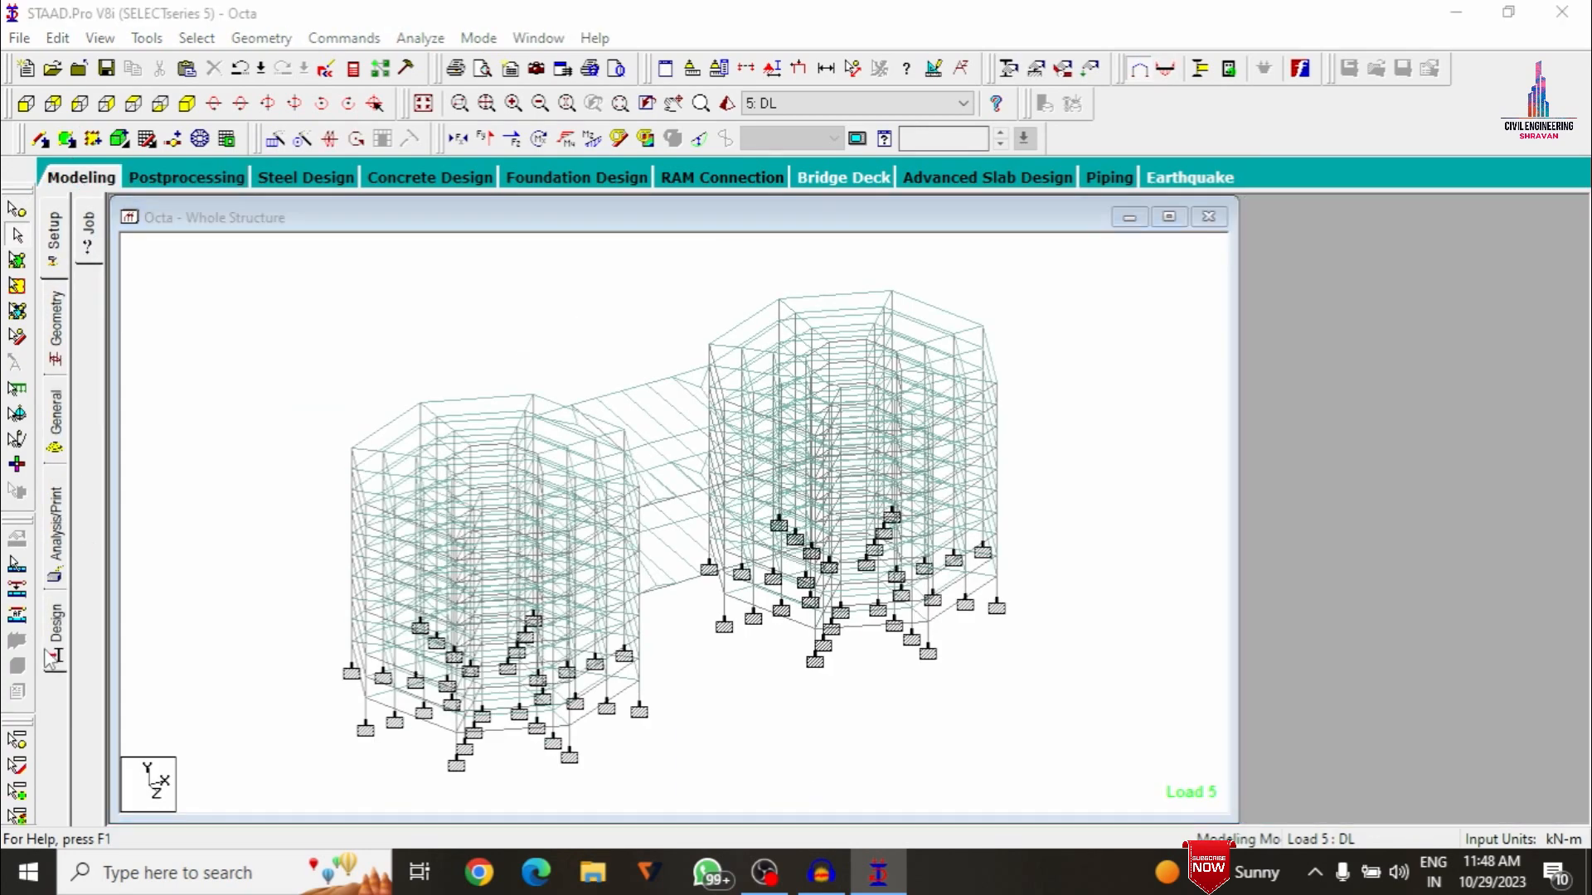
{"action": "left_click", "coordinate": [89, 320]}
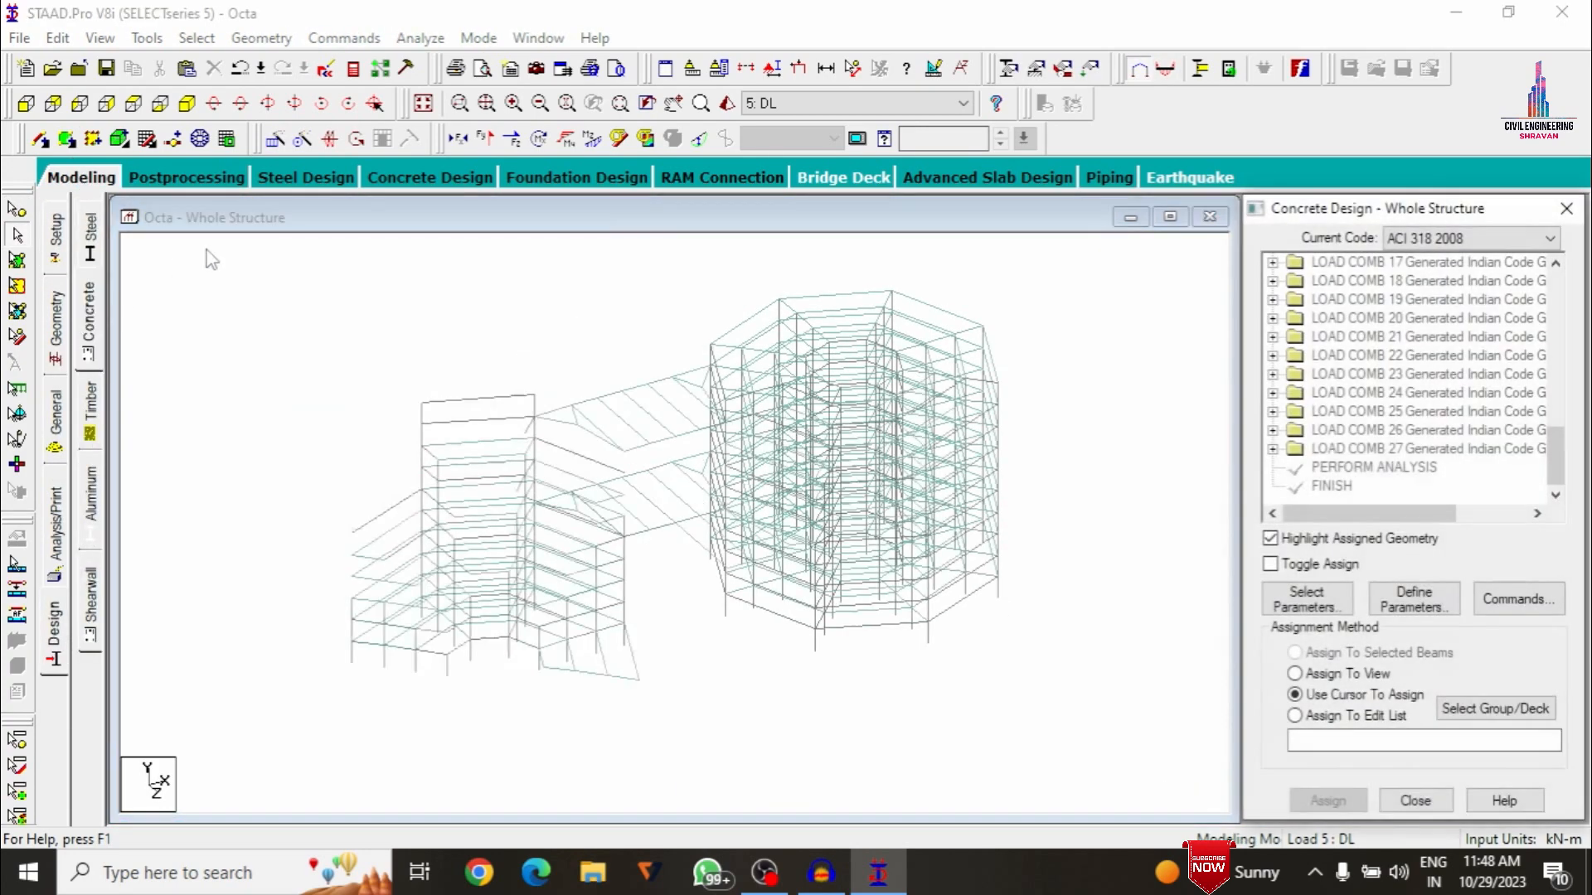
{"action": "left_click", "coordinate": [1420, 240]}
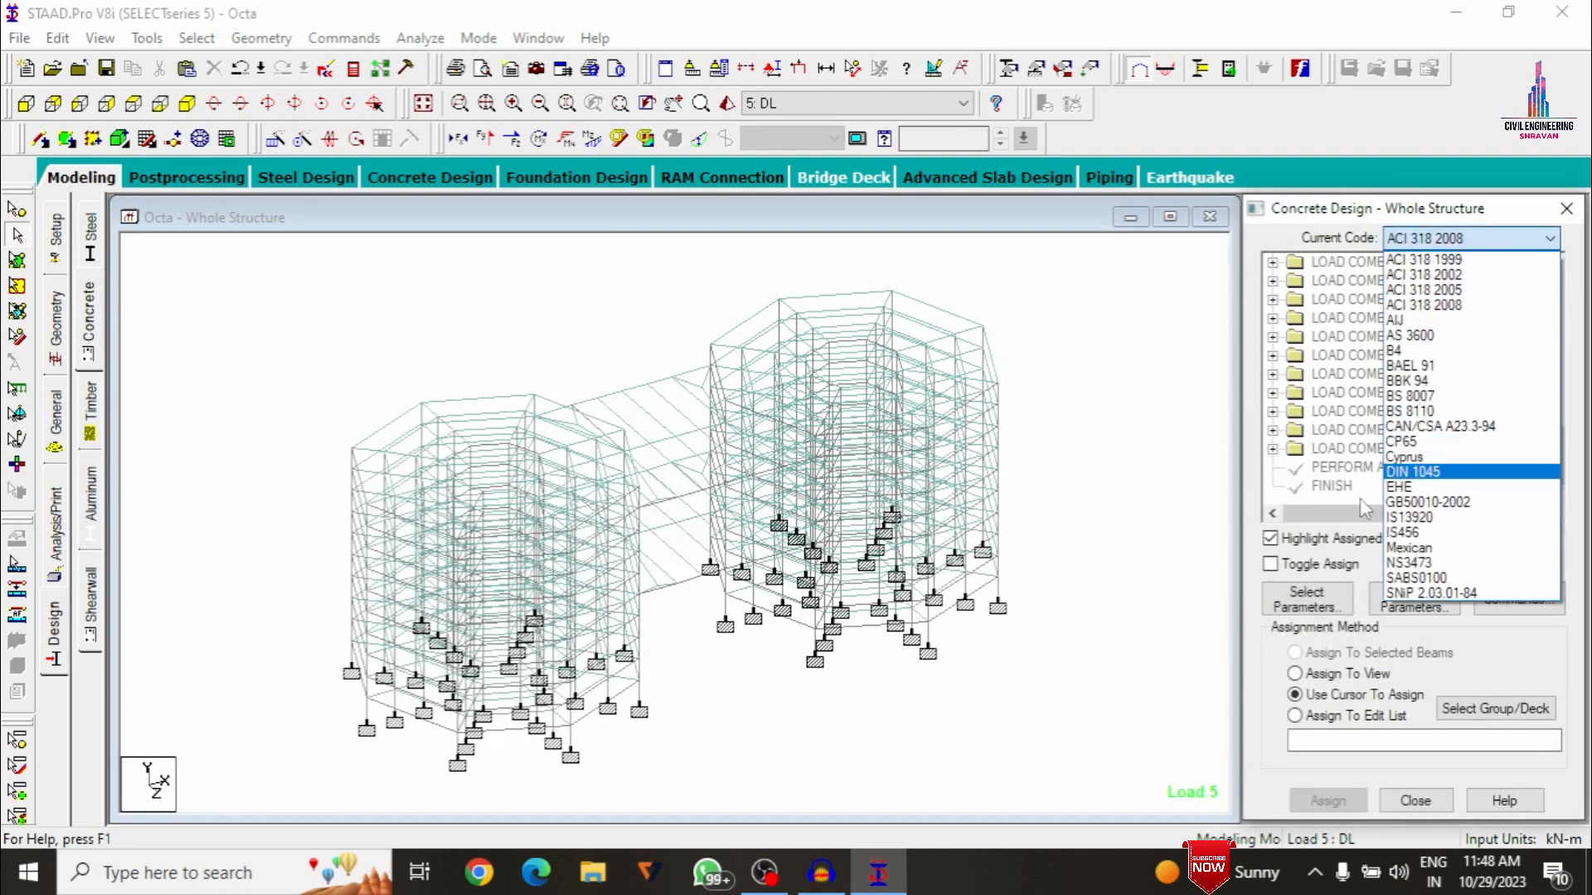
{"action": "left_click", "coordinate": [1407, 533]}
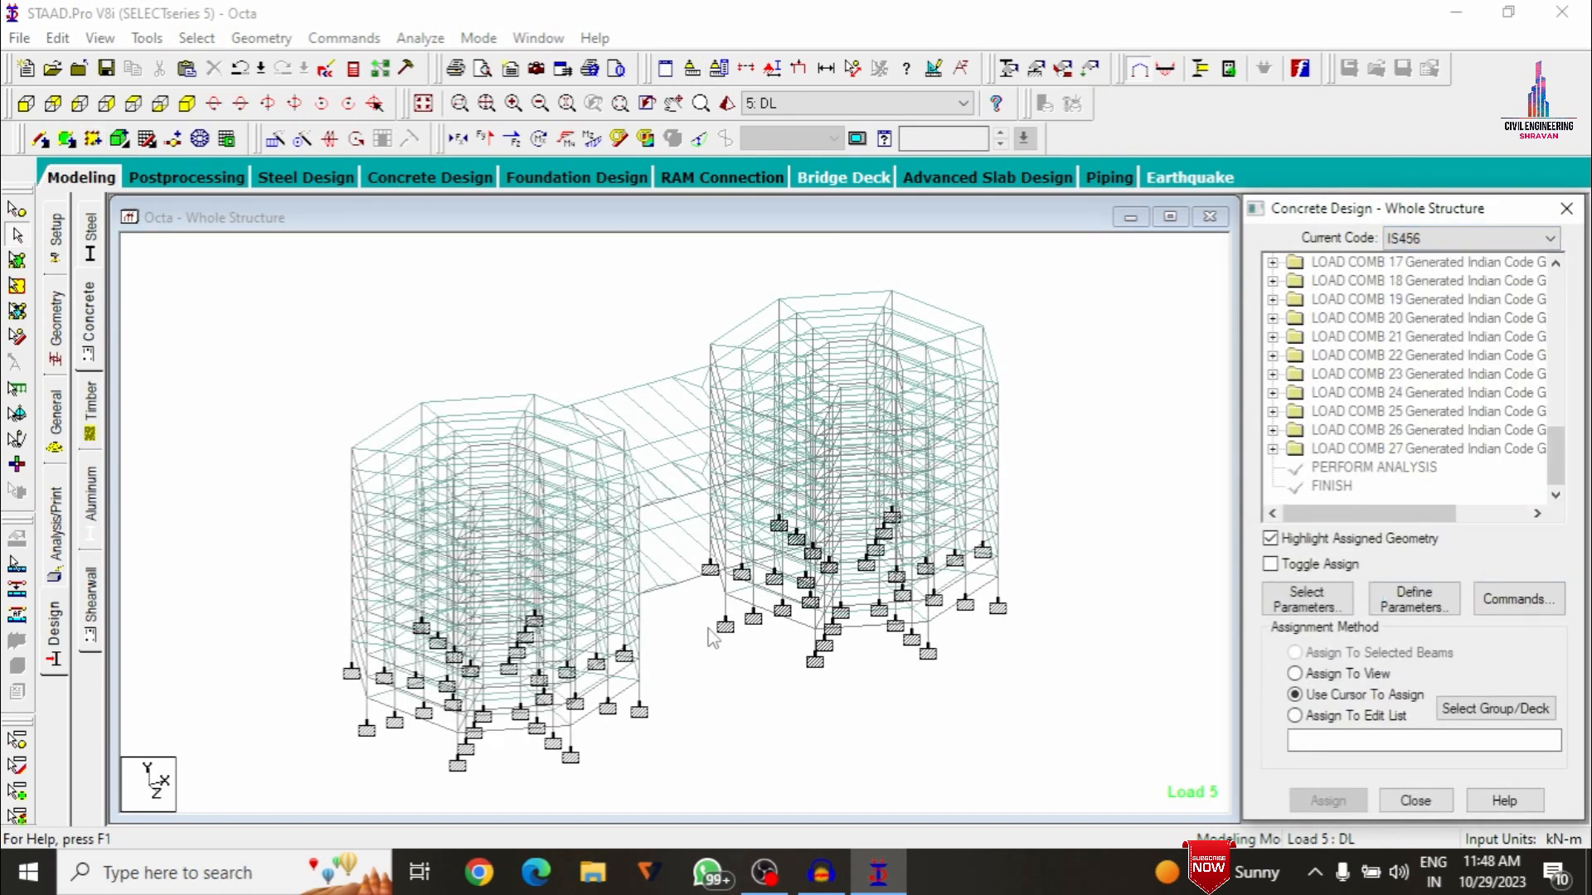
Limit the selected design parameters to Fc, Fymain, Fysec, Maxmain and Maxsec
{"action": "left_click", "coordinate": [1282, 610]}
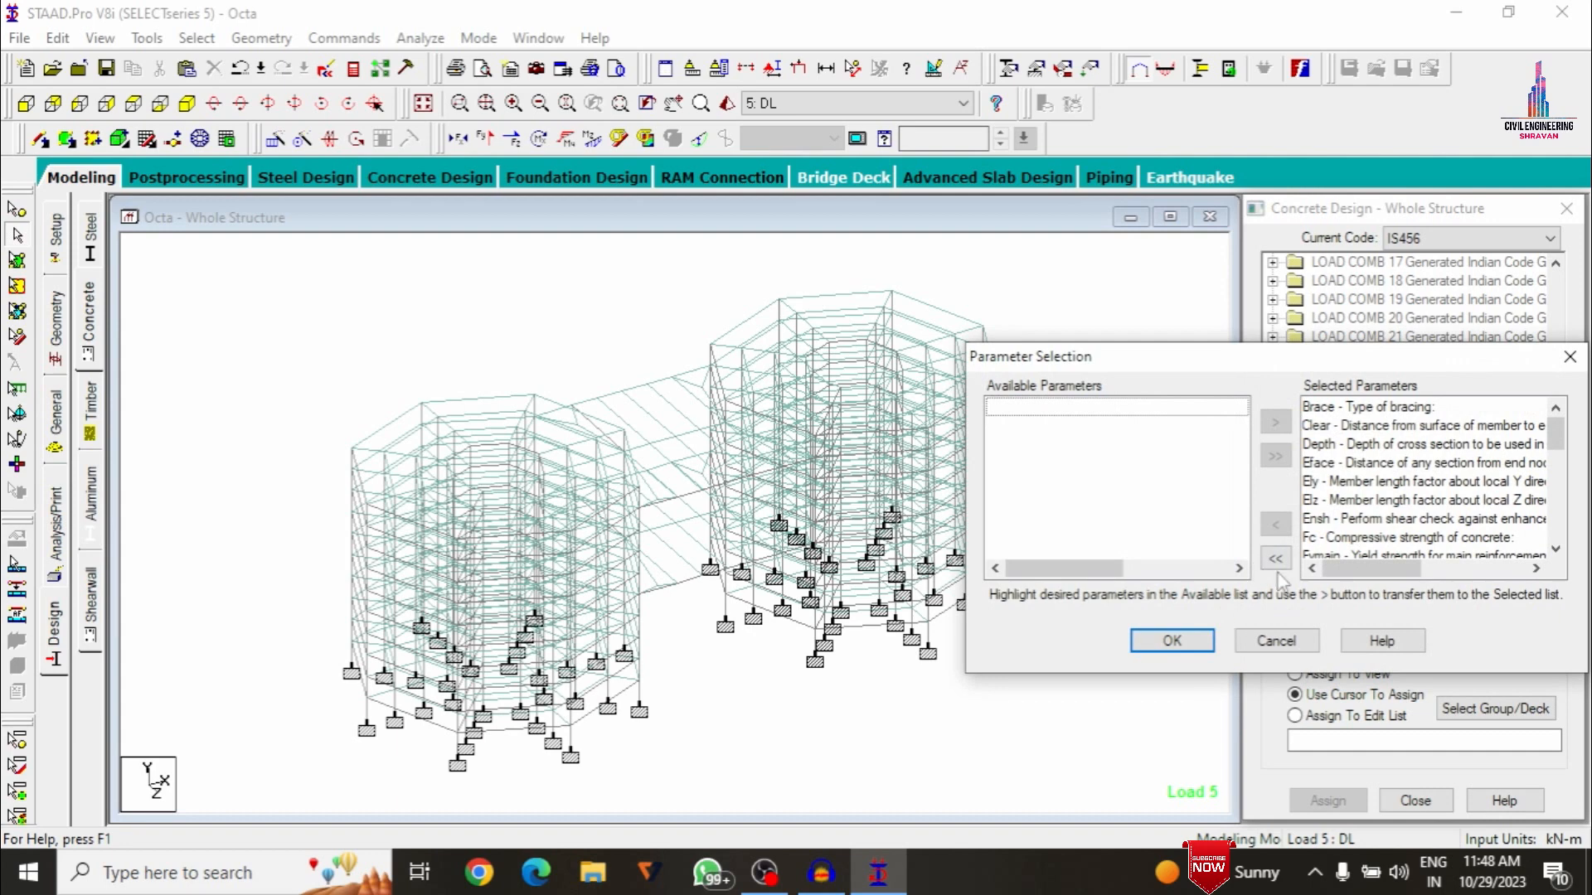
{"action": "left_click", "coordinate": [1281, 567]}
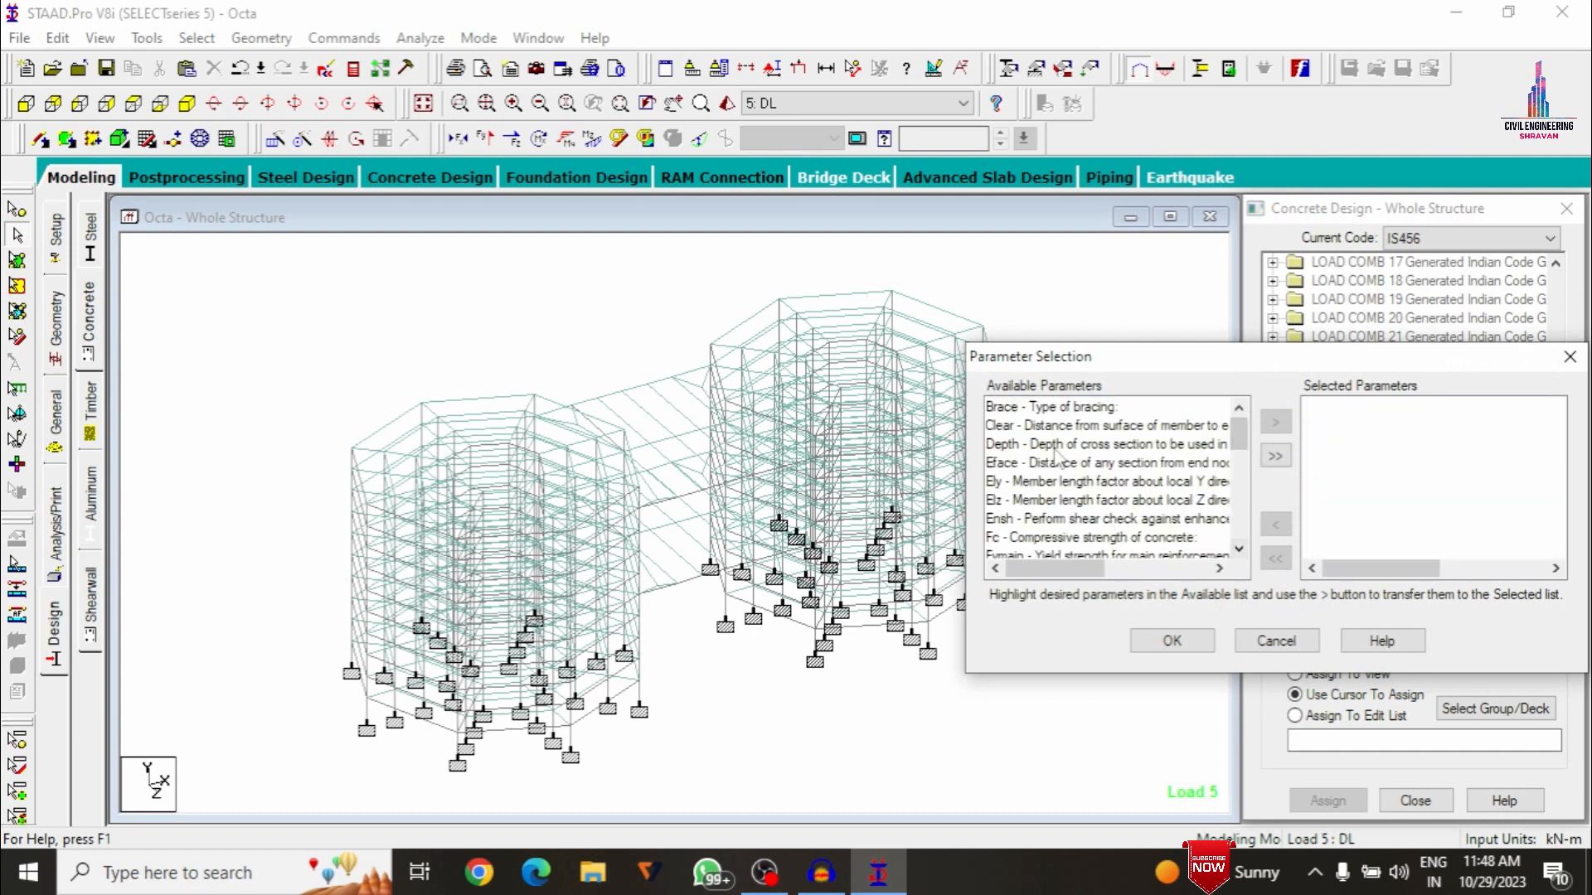
{"action": "scroll", "coordinate": [1049, 531], "scroll_direction": "down", "scroll_amount": 4}
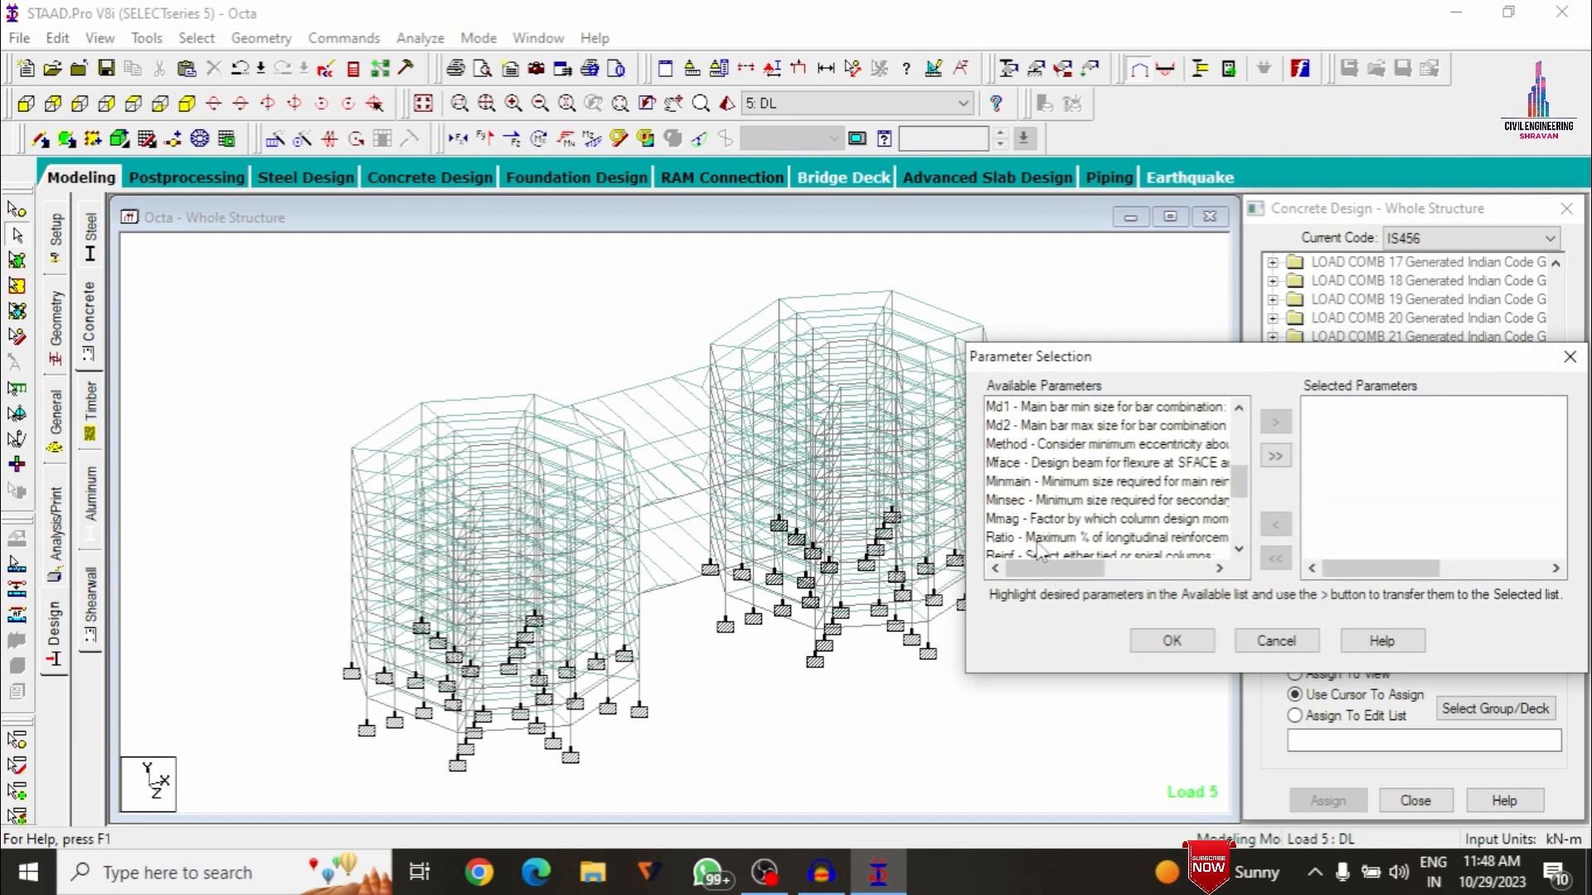
{"action": "scroll", "coordinate": [1045, 523], "scroll_direction": "up", "scroll_amount": 3}
{"action": "double_click", "coordinate": [1032, 485]}
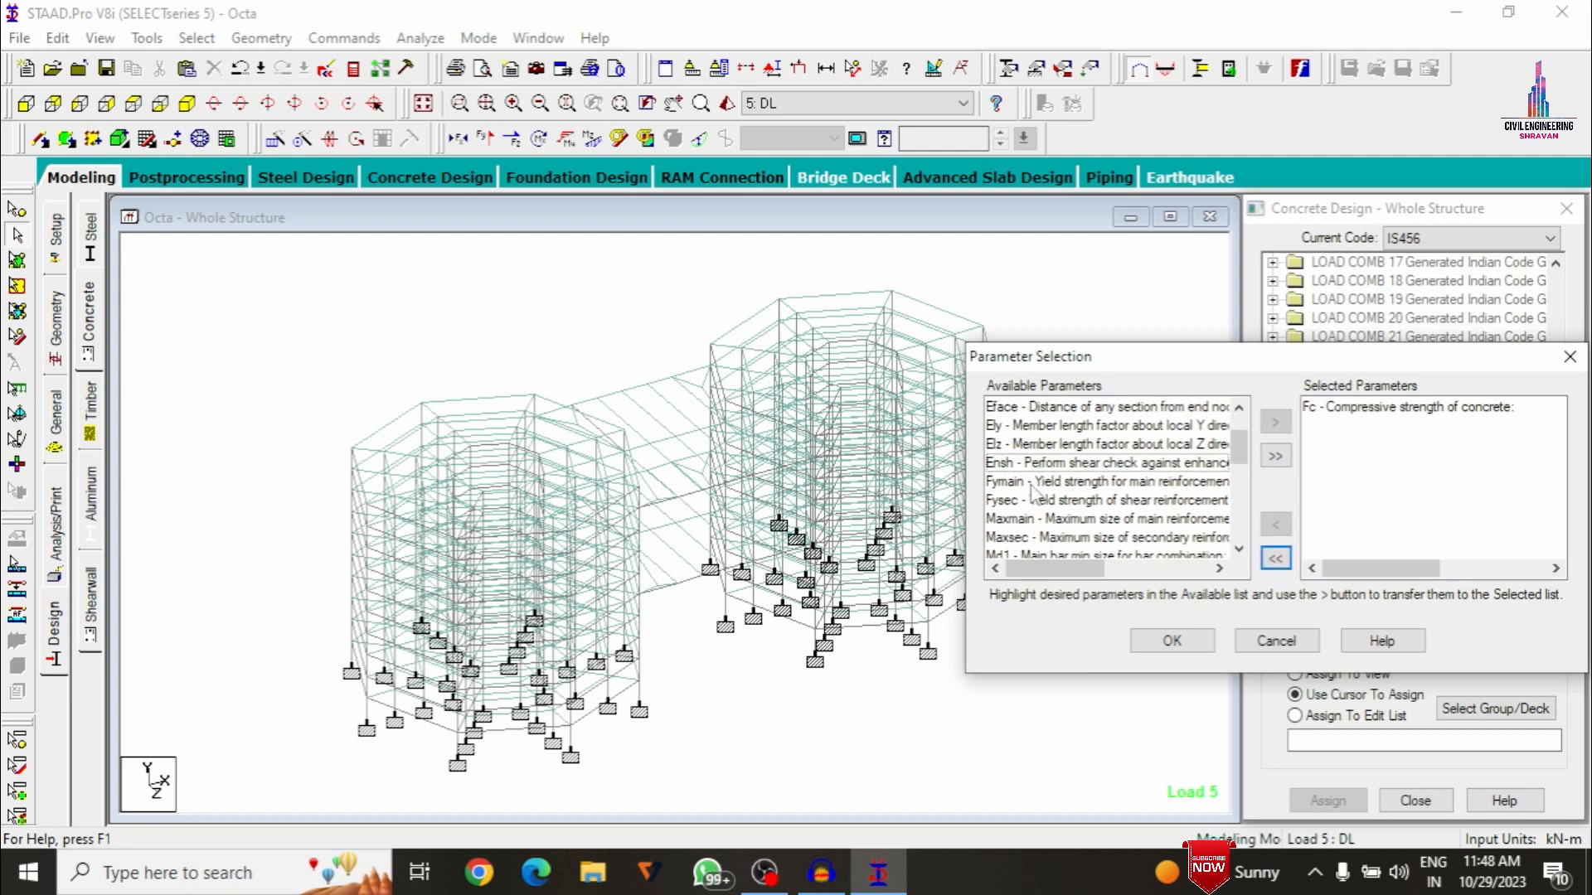
{"action": "double_click", "coordinate": [1032, 485]}
{"action": "double_click", "coordinate": [1032, 485]}
{"action": "left_click", "coordinate": [1032, 483]}
{"action": "double_click", "coordinate": [1032, 485]}
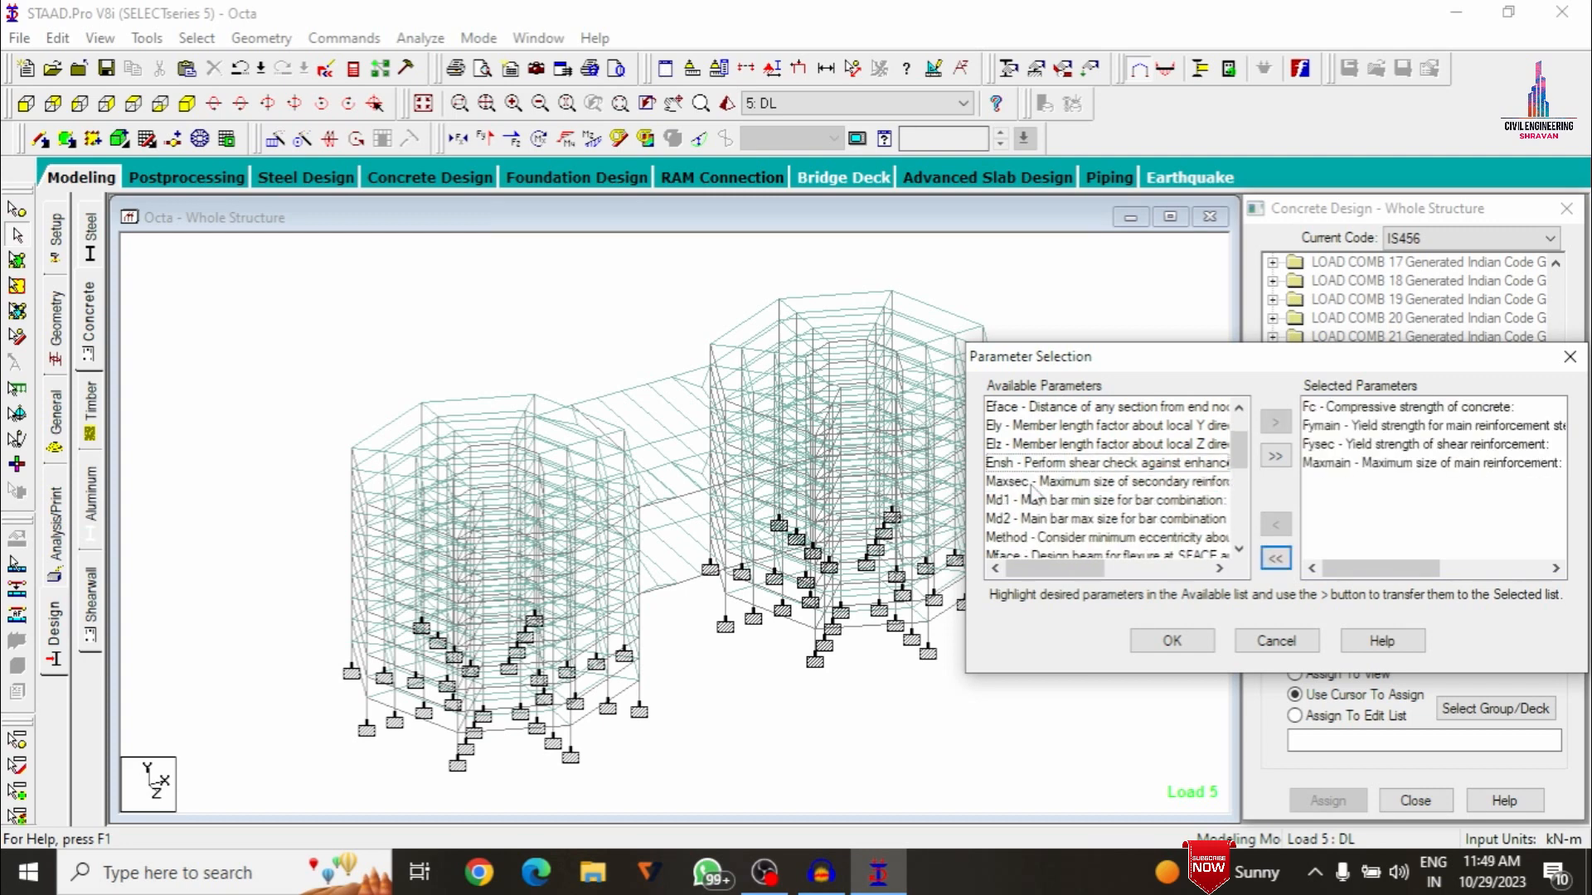
{"action": "double_click", "coordinate": [1032, 482]}
{"action": "left_click", "coordinate": [1189, 648]}
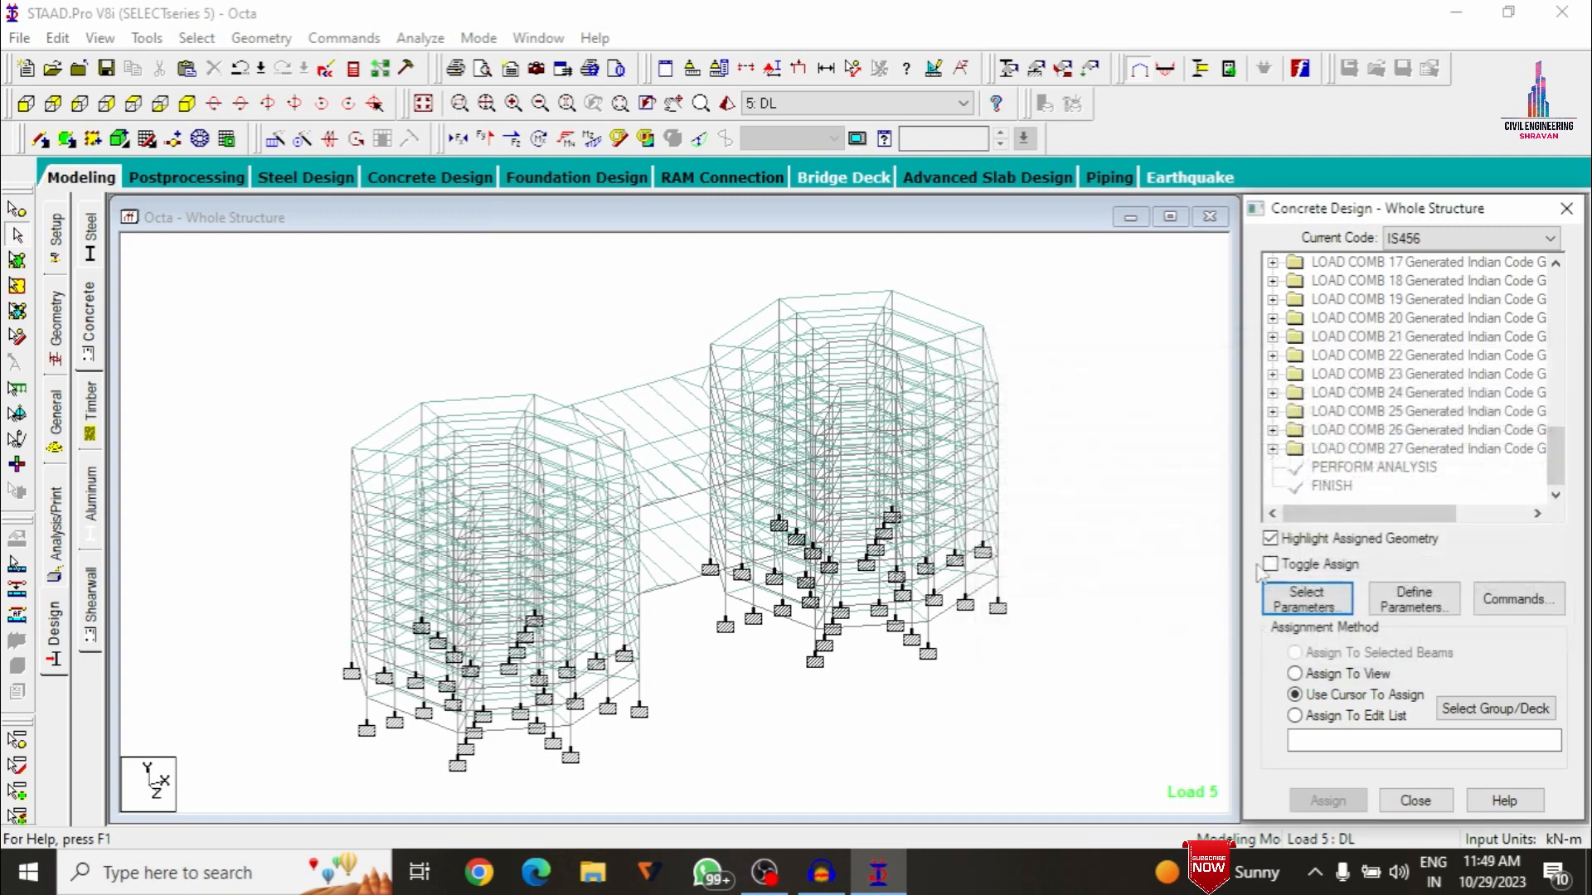
Define the concrete compressive strength FC as 30000 kN/m2 and the main reinforcement yield strength FYMAIN as 500000 kN/m2
{"action": "left_click", "coordinate": [1413, 598]}
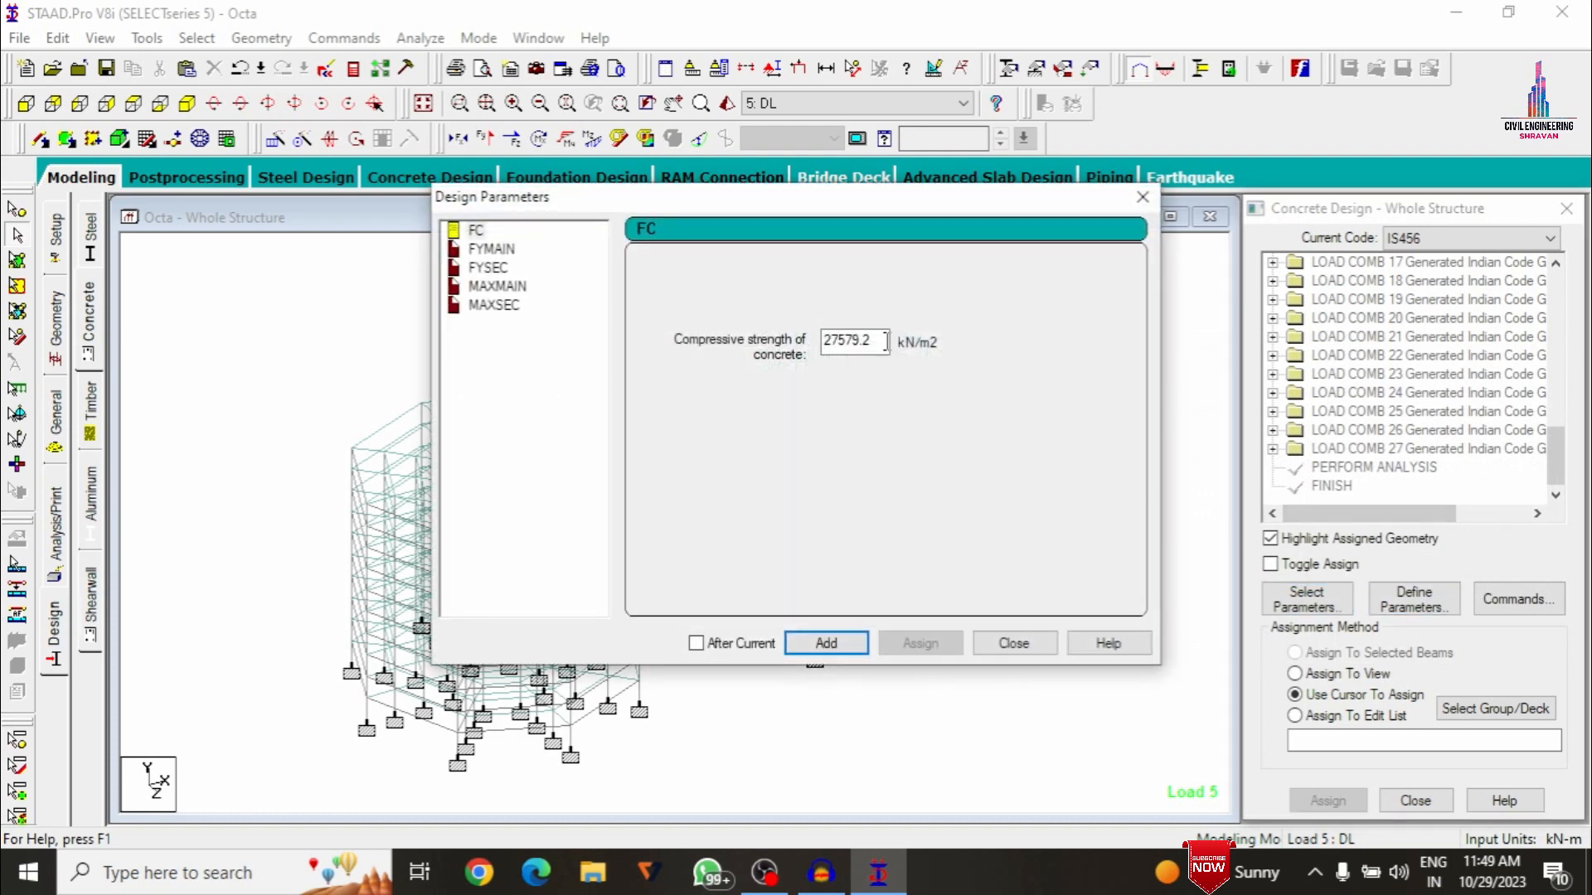
{"action": "left_click_drag", "start_coordinate": [885, 342], "coordinate": [596, 306]}
{"action": "type", "text": "30000"}
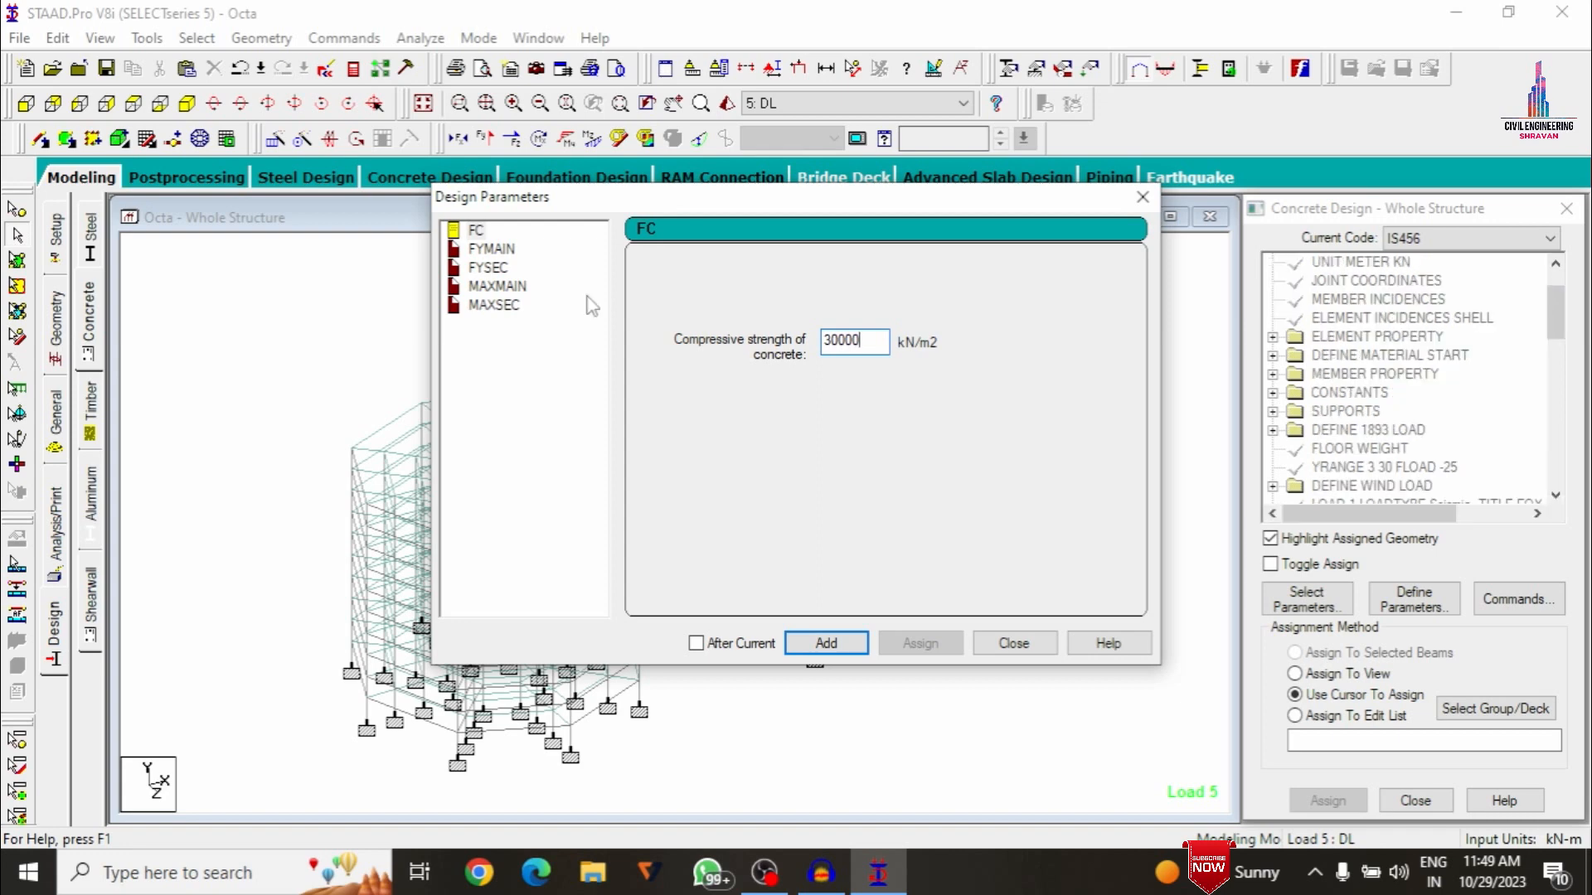
{"action": "left_click", "coordinate": [491, 248]}
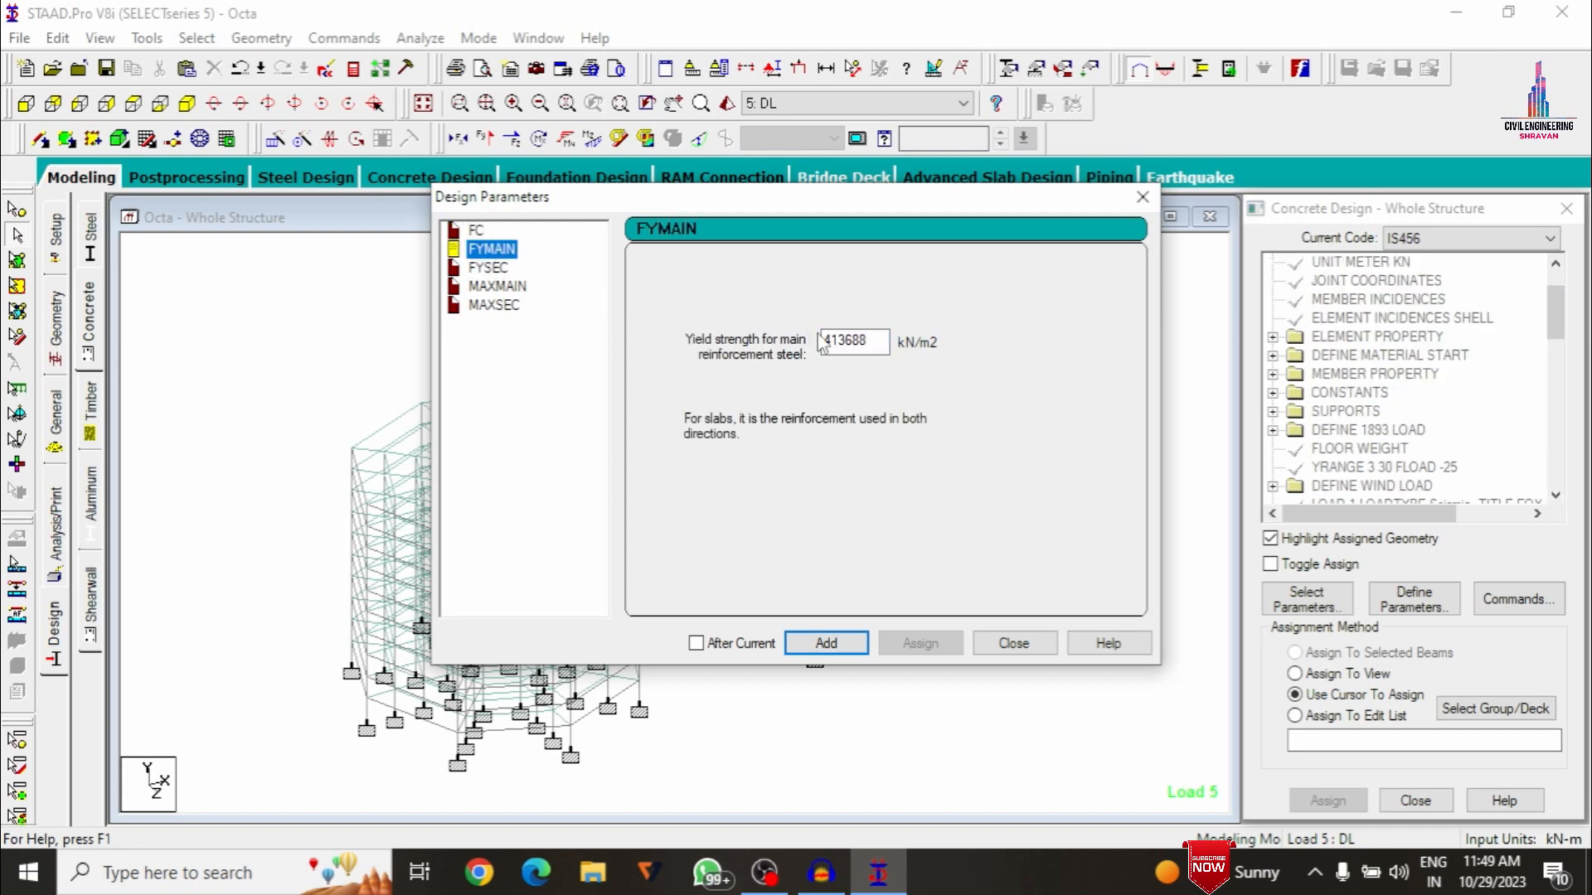
{"action": "double_click", "coordinate": [845, 341]}
{"action": "type", "text": "500000"}
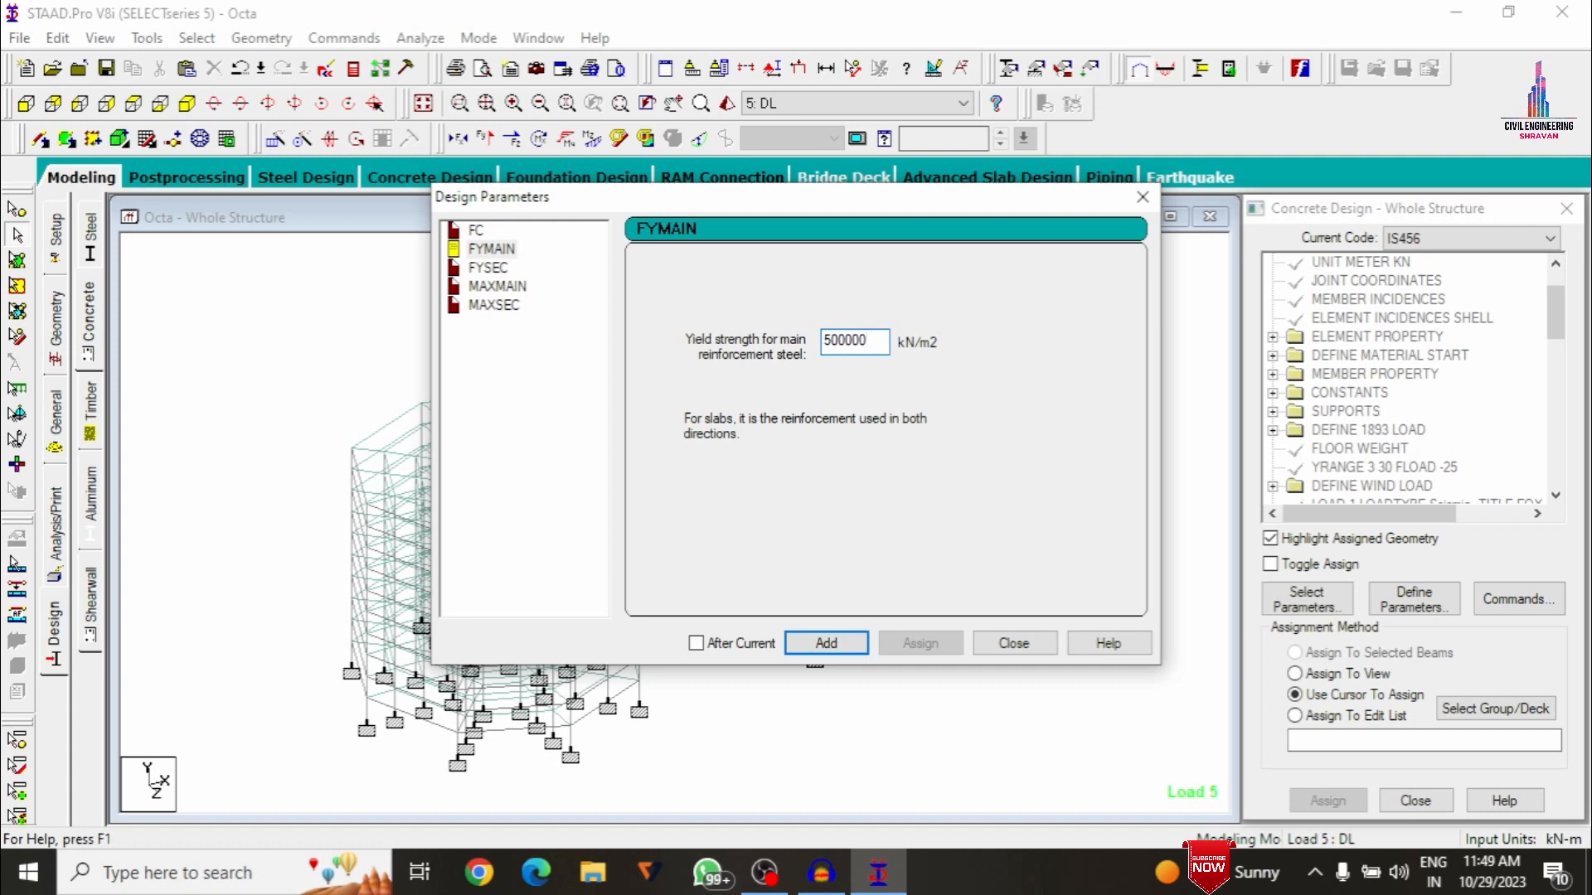
Add the shear reinforcement yield strength FYSEC as 500000 kN/m2
{"action": "left_click", "coordinate": [486, 268]}
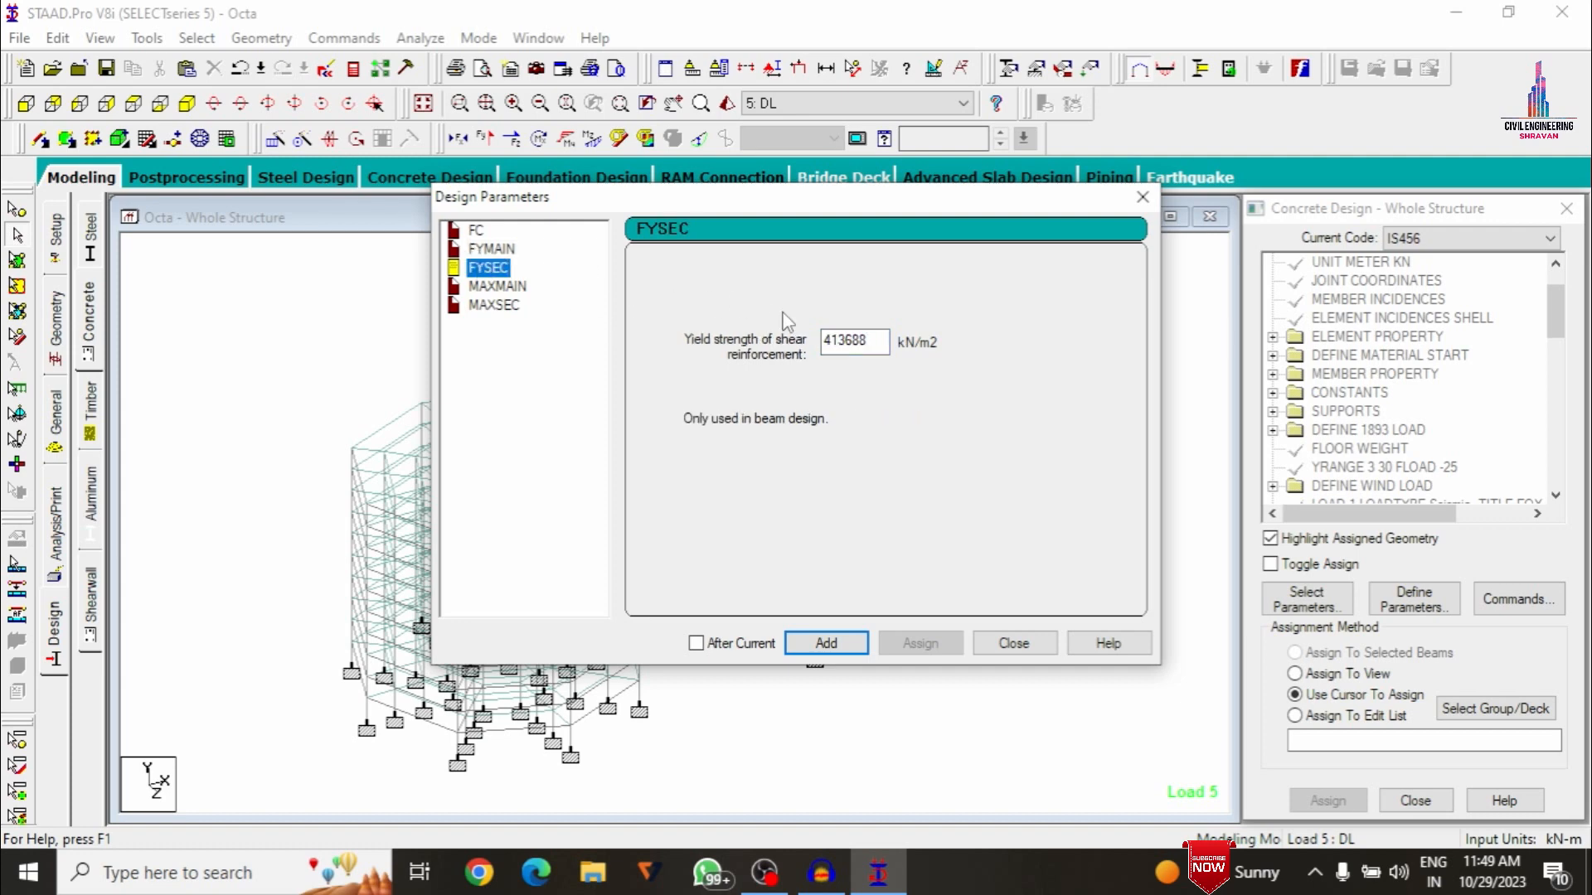
{"action": "double_click", "coordinate": [846, 340]}
{"action": "type", "text": "500000"}
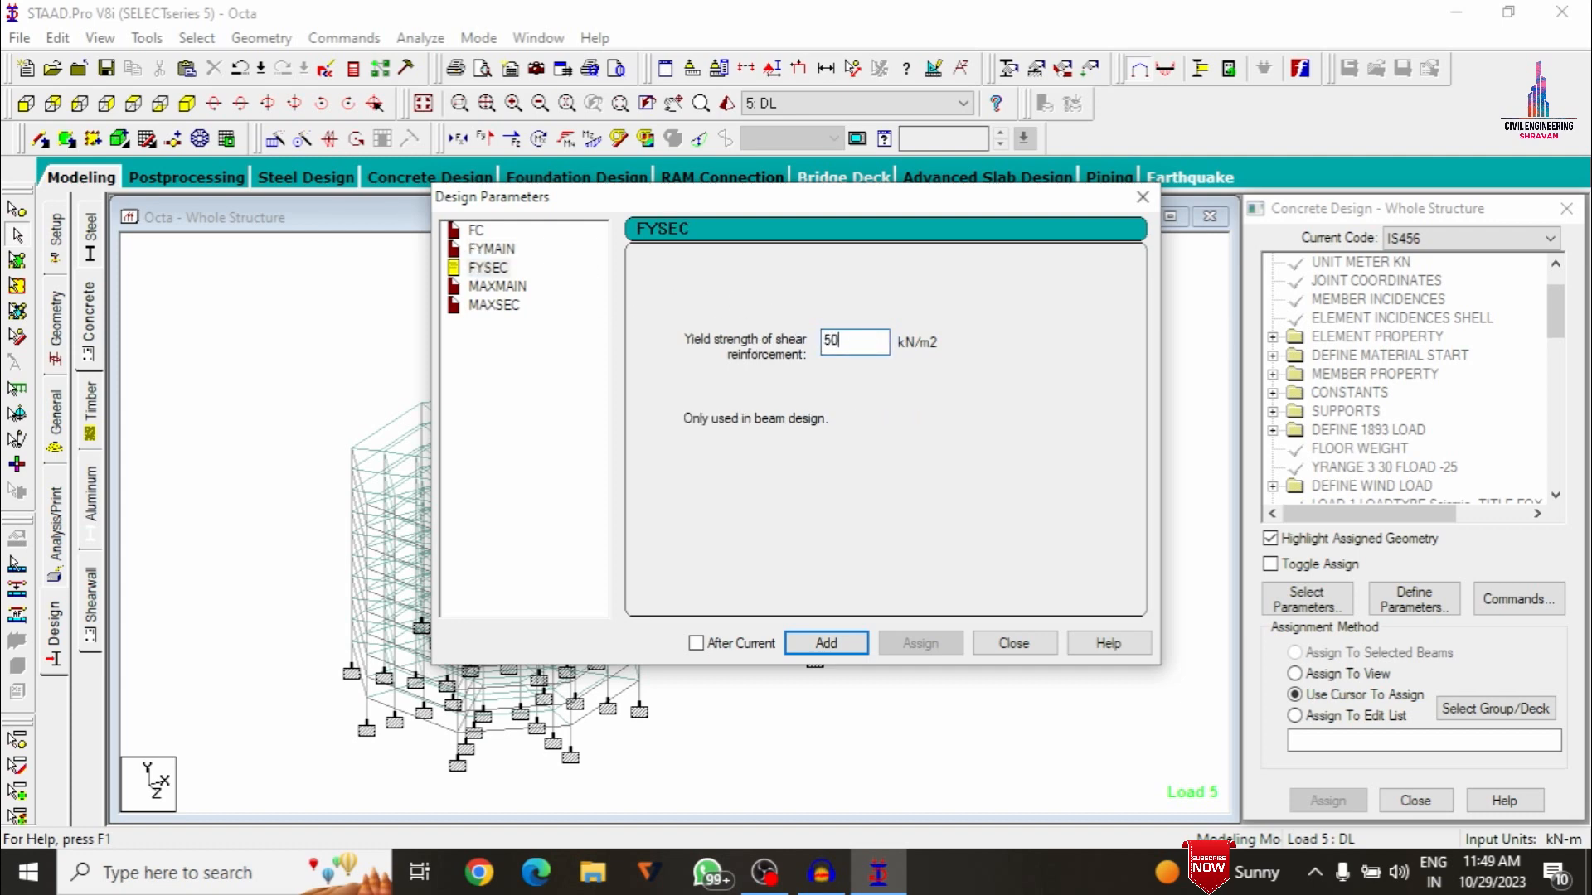
{"action": "left_click", "coordinate": [825, 638]}
Add maximum reinforcement sizes of 20 mm for main bars (MAXMAIN) and 16 mm for secondary bars (MAXSEC), and finish defining parameters
{"action": "left_click", "coordinate": [476, 286]}
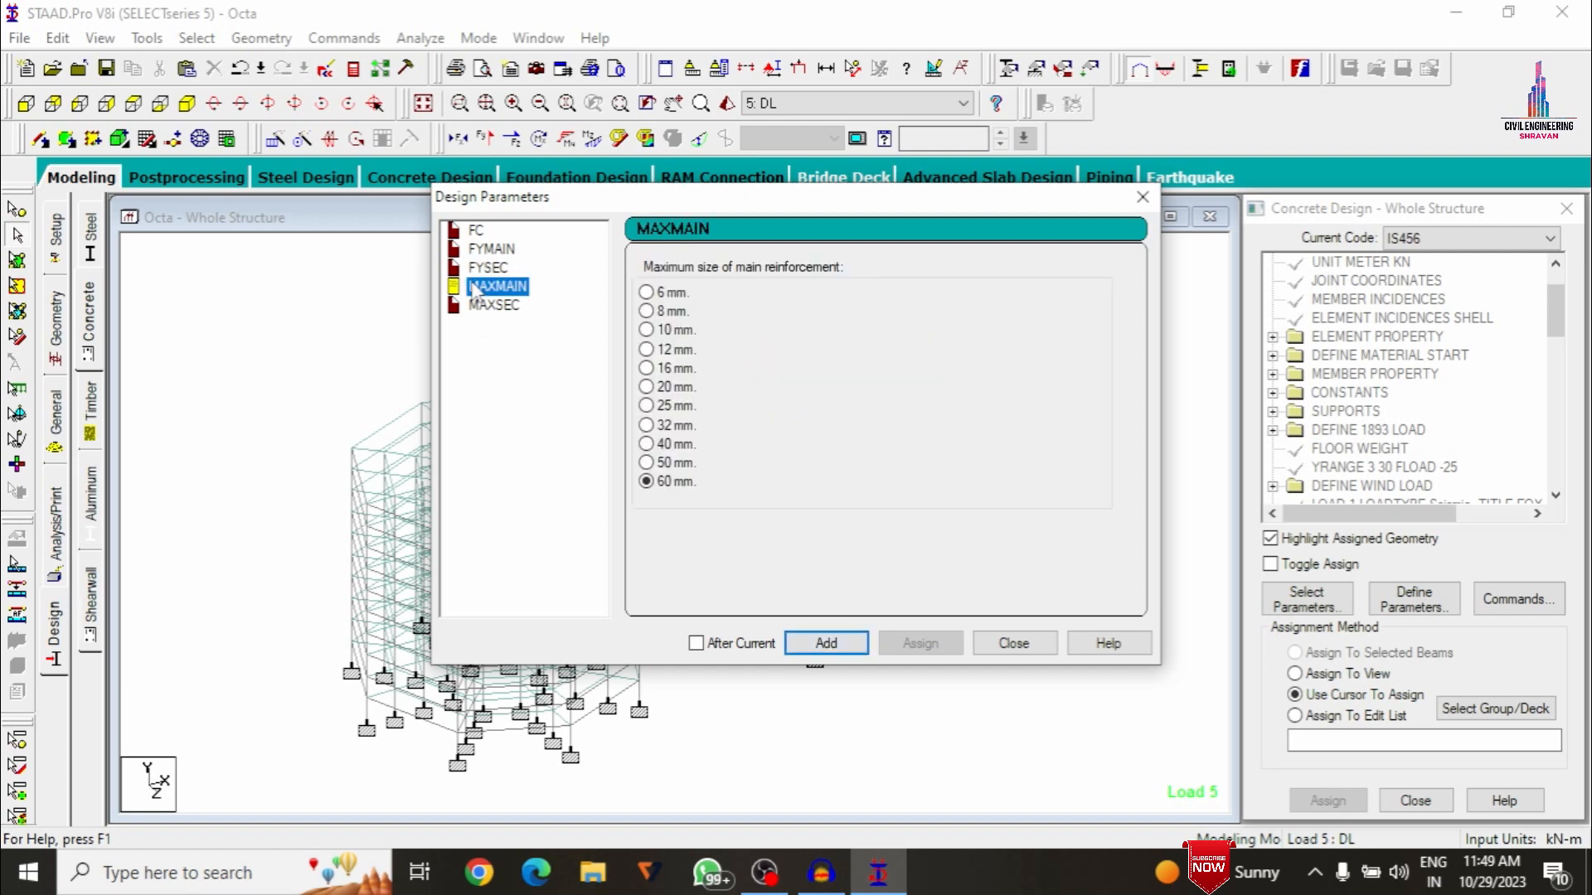
{"action": "left_click", "coordinate": [645, 387]}
{"action": "left_click", "coordinate": [825, 644]}
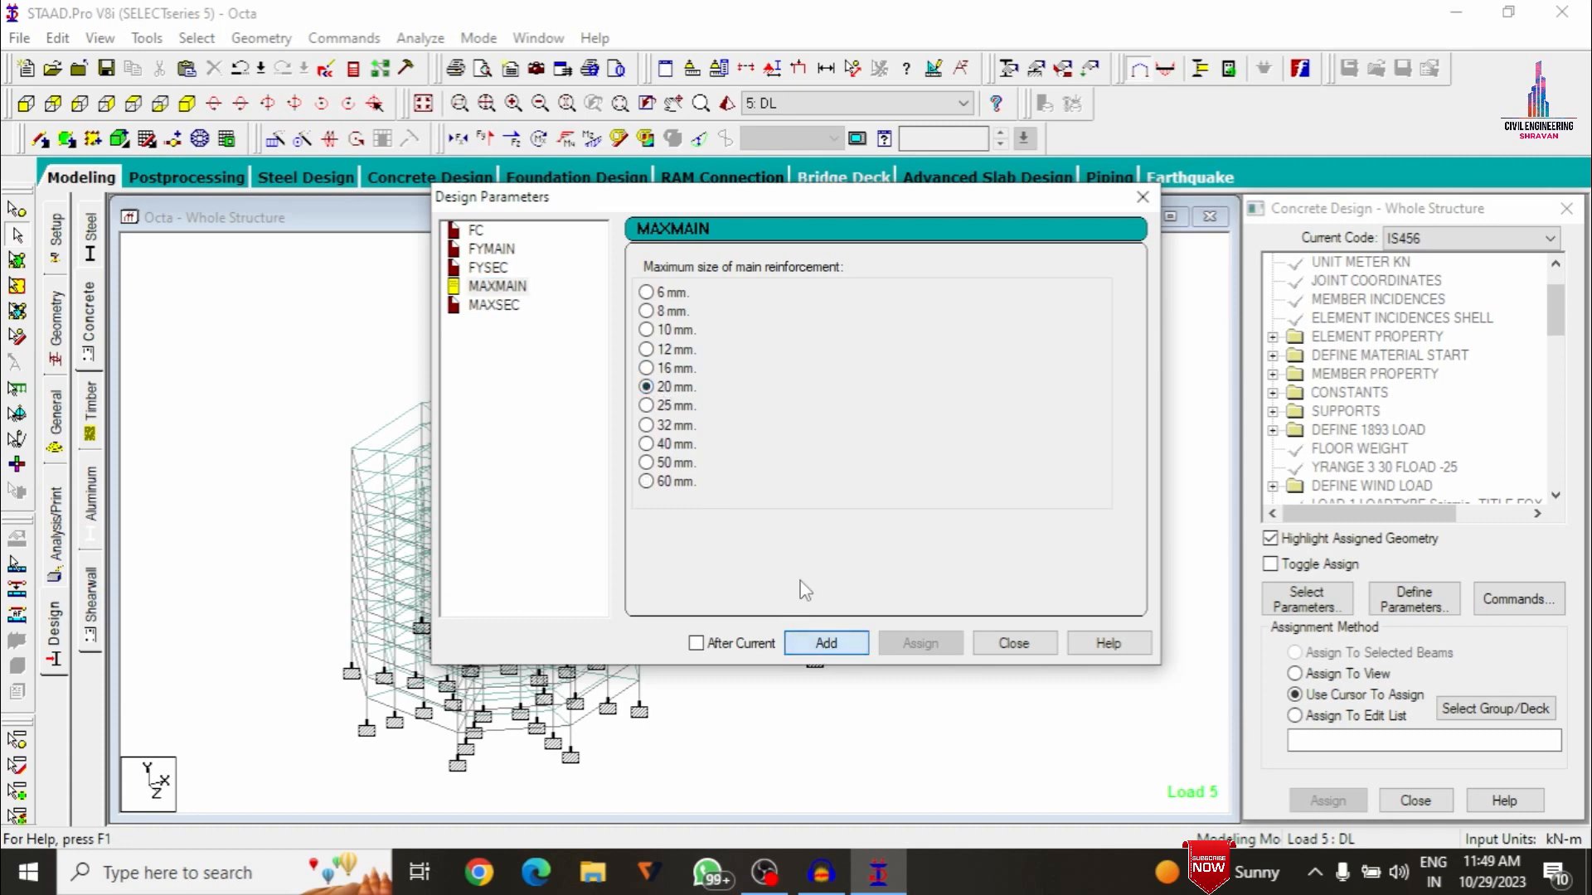
{"action": "left_click", "coordinate": [494, 305]}
{"action": "left_click", "coordinate": [645, 368]}
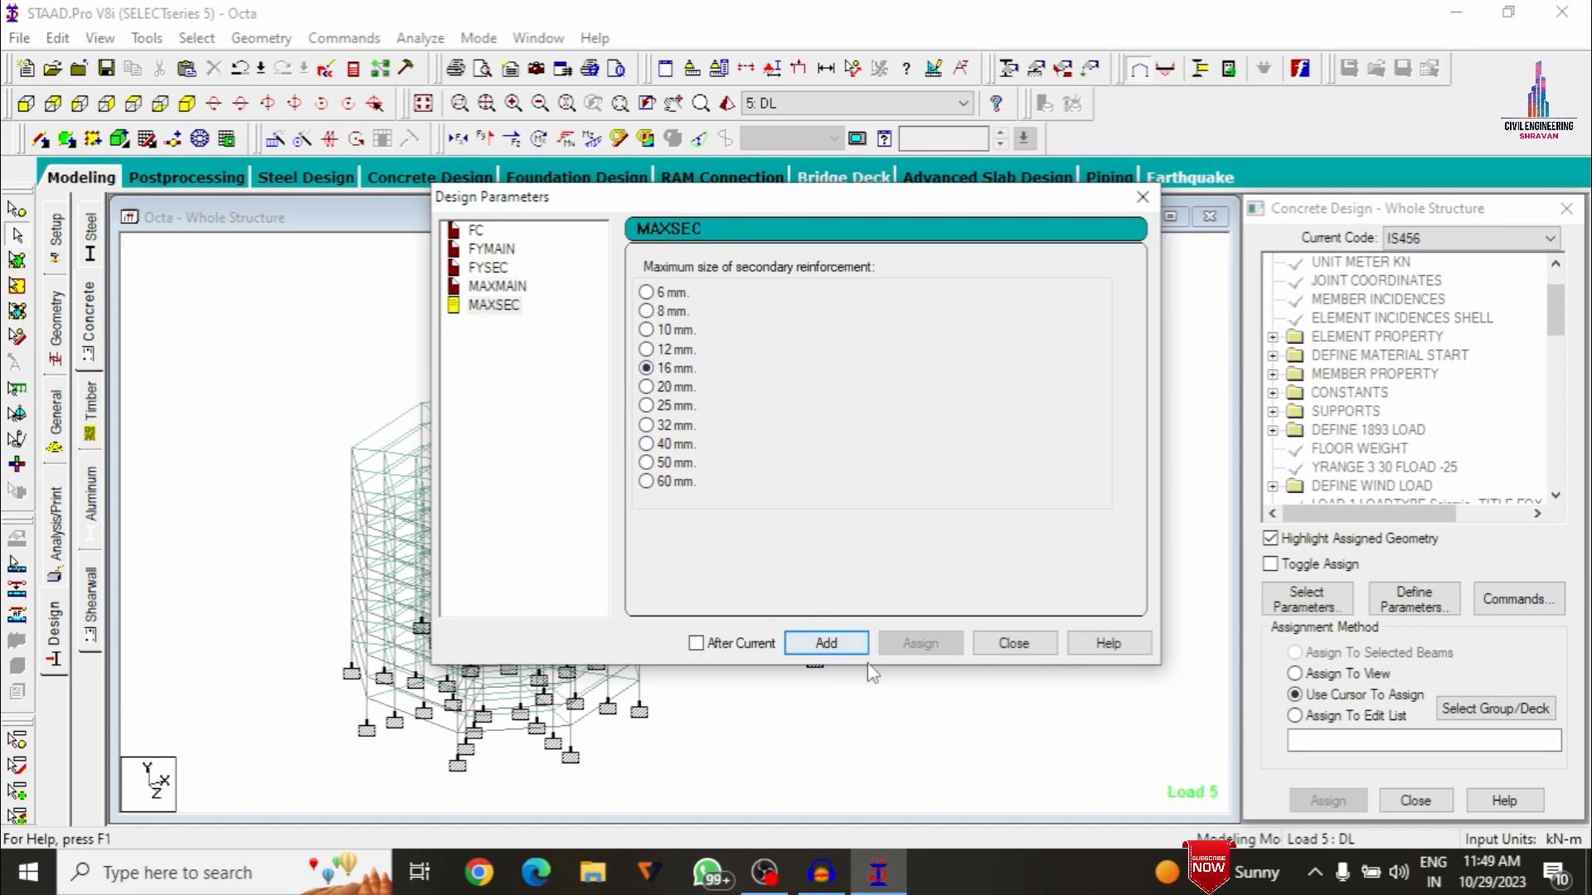
{"action": "left_click", "coordinate": [838, 643]}
{"action": "left_click", "coordinate": [1008, 646]}
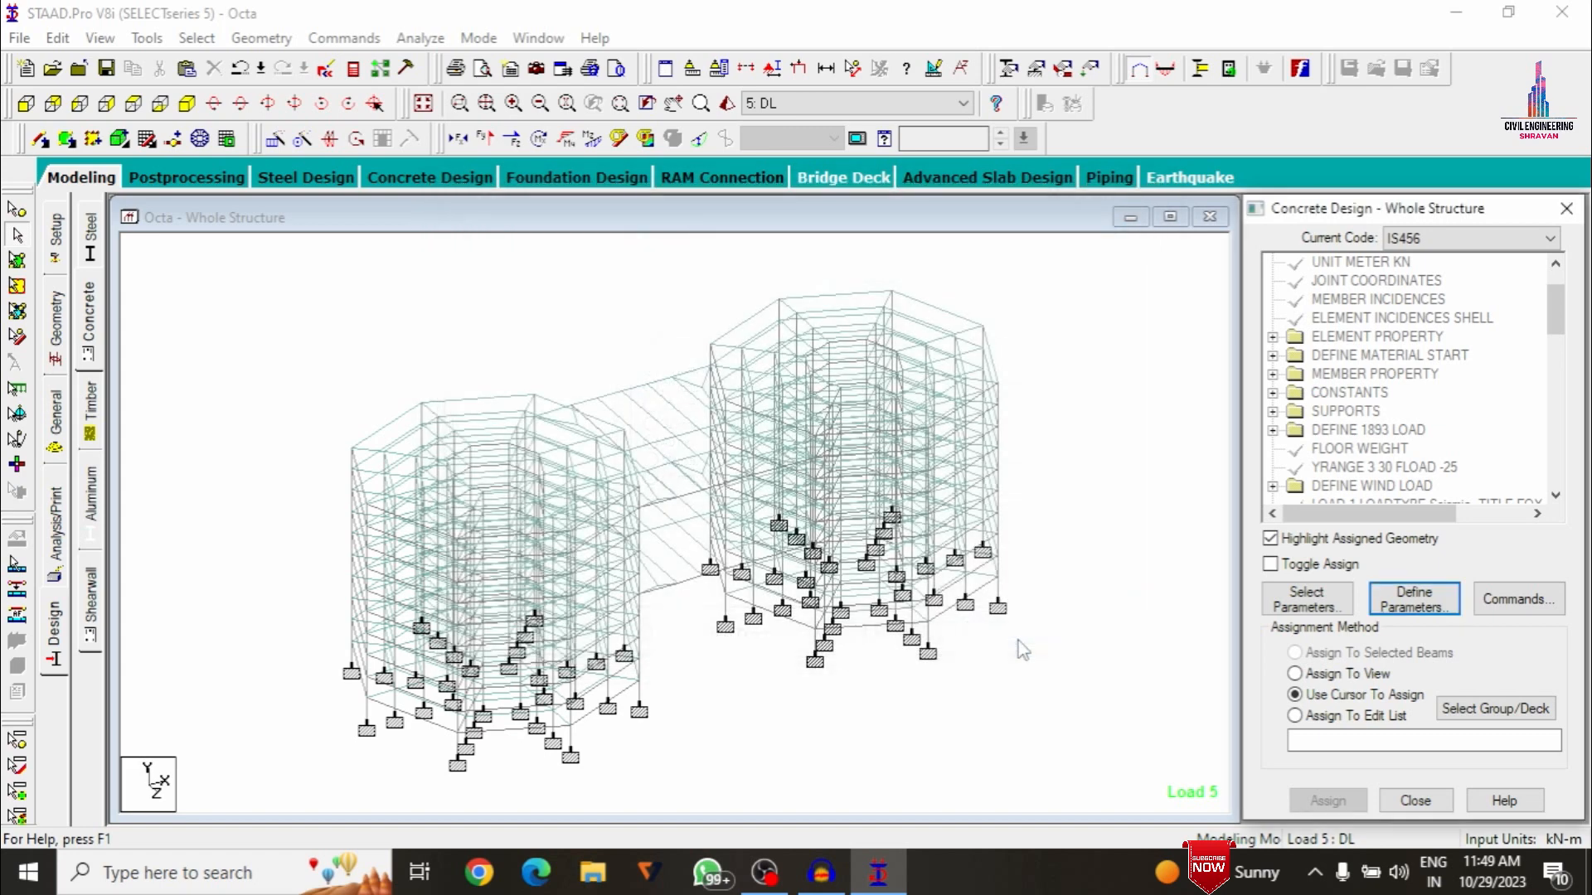
Add the DESIGN BEAM and DESIGN COLUMN commands to the concrete design
{"action": "left_click", "coordinate": [1514, 599]}
{"action": "left_click", "coordinate": [971, 339]}
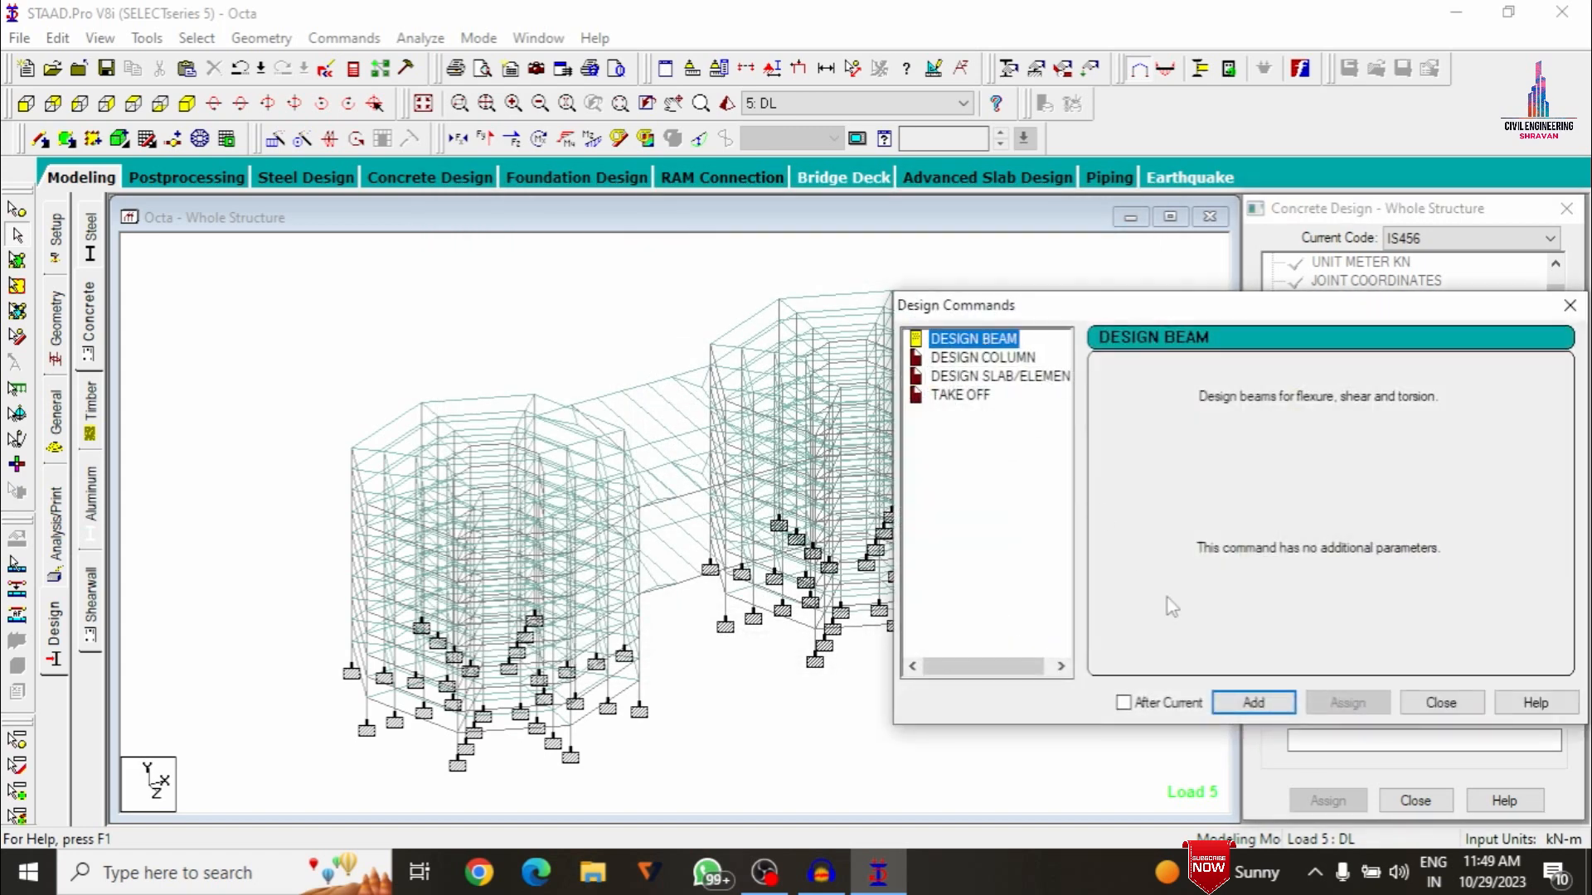
{"action": "left_click", "coordinate": [1252, 702]}
{"action": "left_click", "coordinate": [975, 339]}
{"action": "left_click", "coordinate": [982, 358]}
{"action": "left_click", "coordinate": [1255, 705]}
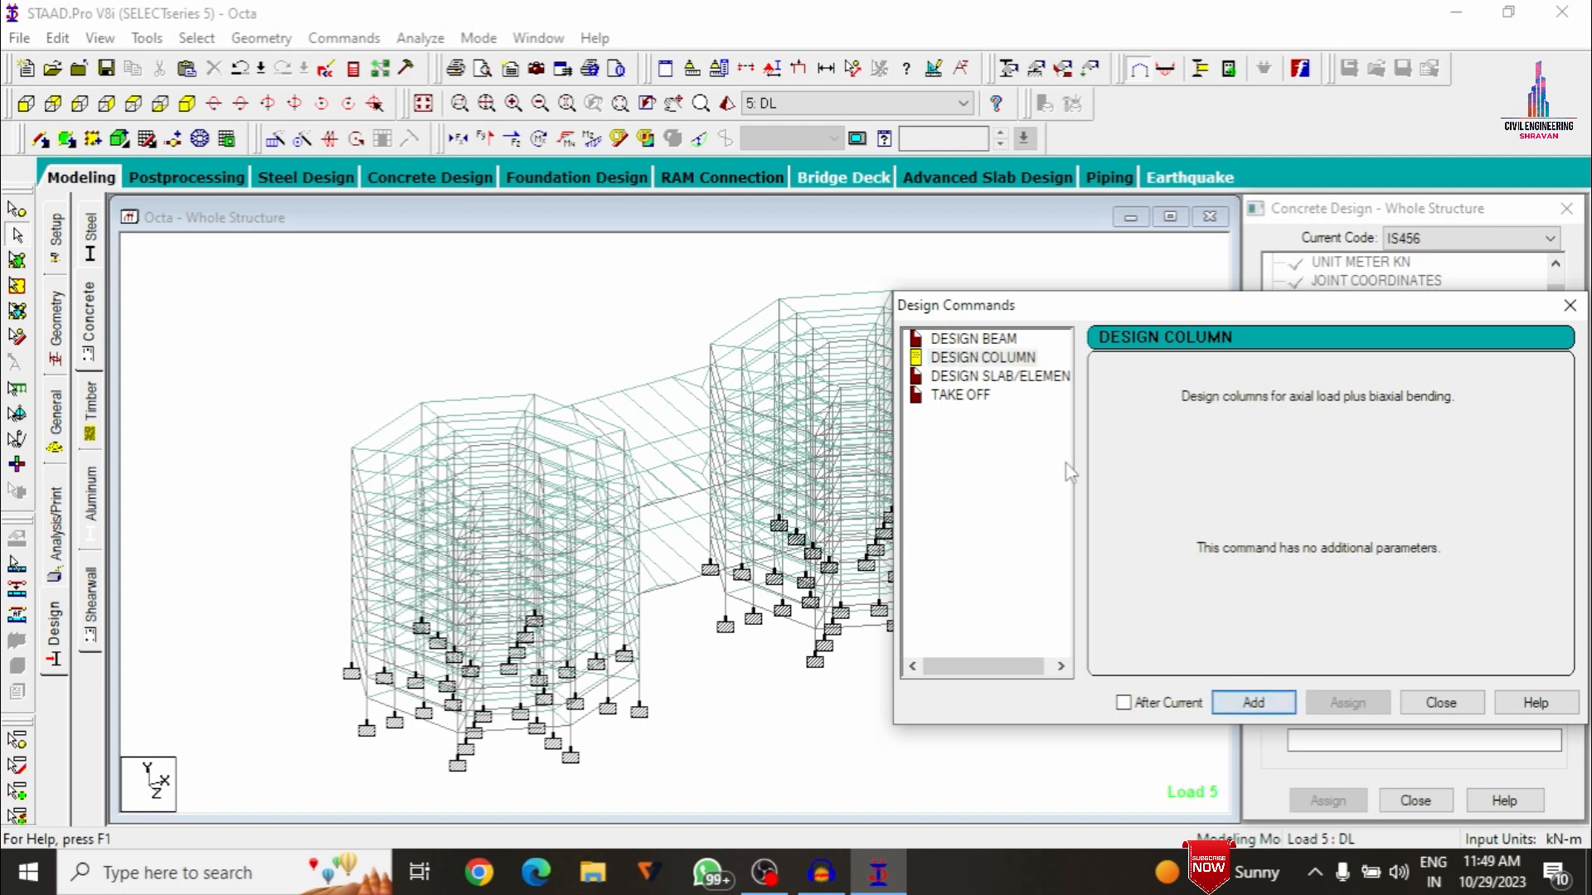
Add the slab/element design and TAKE OFF commands, and close the design commands dialog
{"action": "left_click", "coordinate": [986, 376]}
{"action": "left_click", "coordinate": [1247, 704]}
{"action": "left_click", "coordinate": [960, 395]}
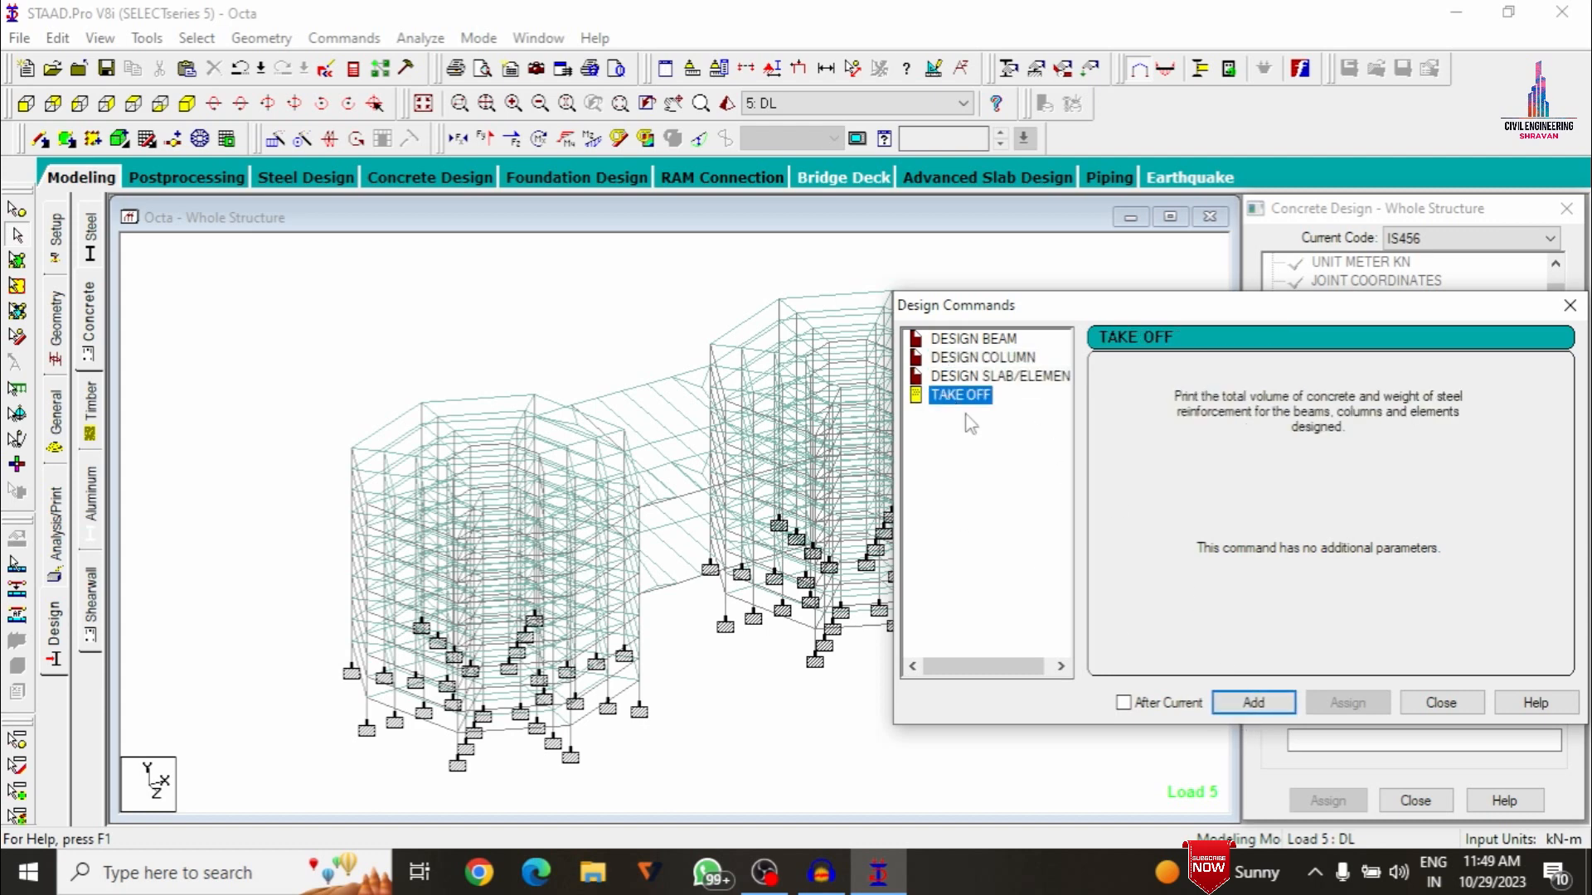
{"action": "left_click", "coordinate": [1253, 702]}
{"action": "left_click", "coordinate": [1440, 702]}
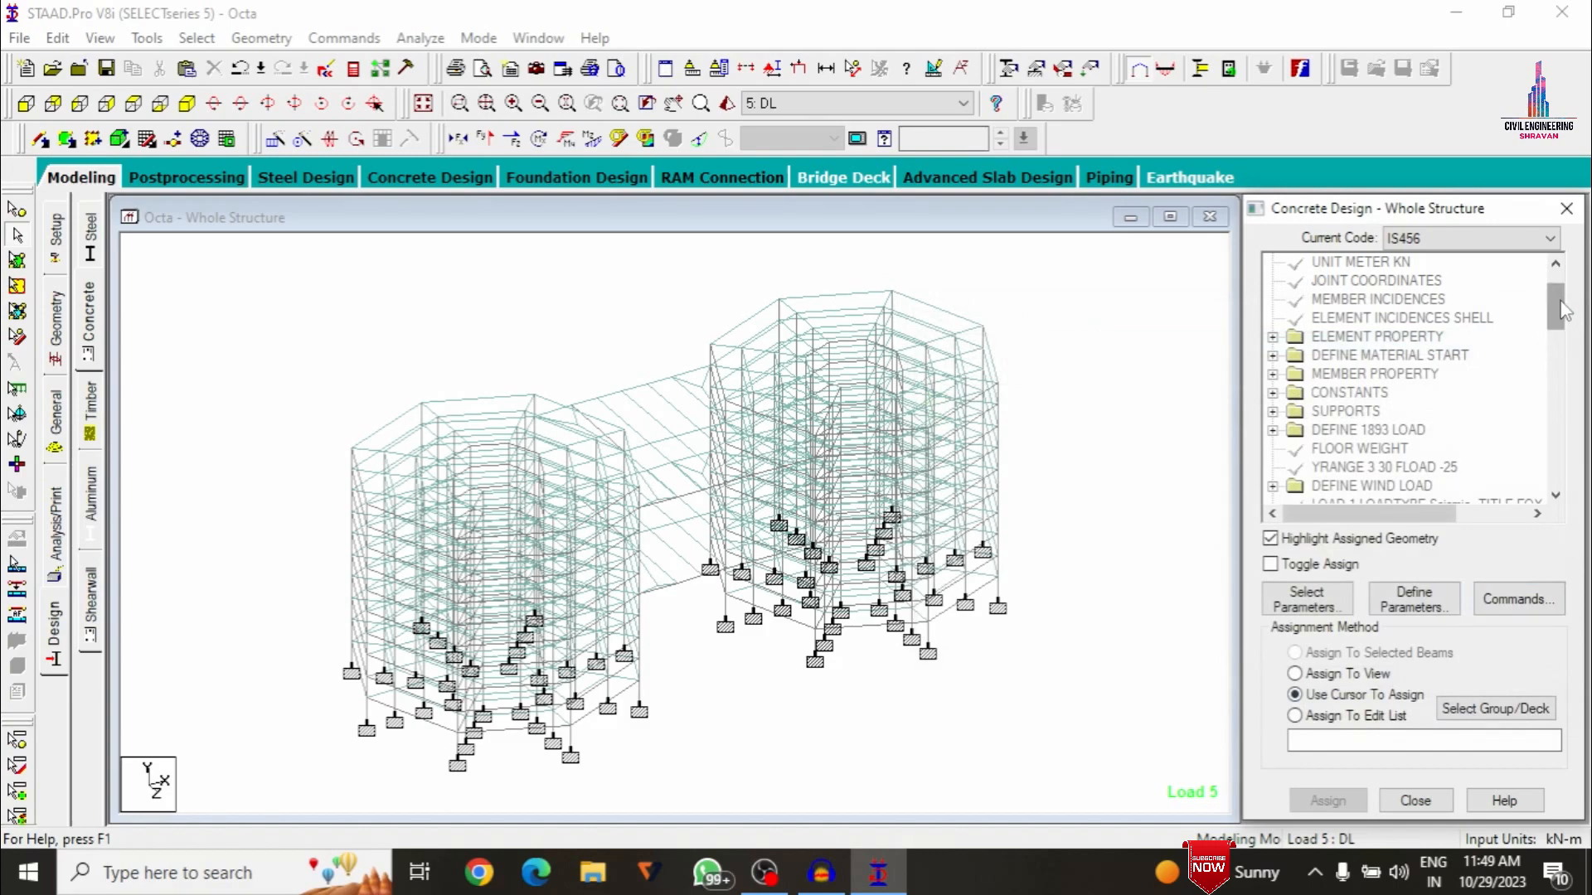
Assign the FC 30000 and FYMAIN 500000 parameters to the whole view
{"action": "scroll", "coordinate": [1432, 347], "scroll_direction": "down", "scroll_amount": 5}
{"action": "left_click", "coordinate": [1360, 299]}
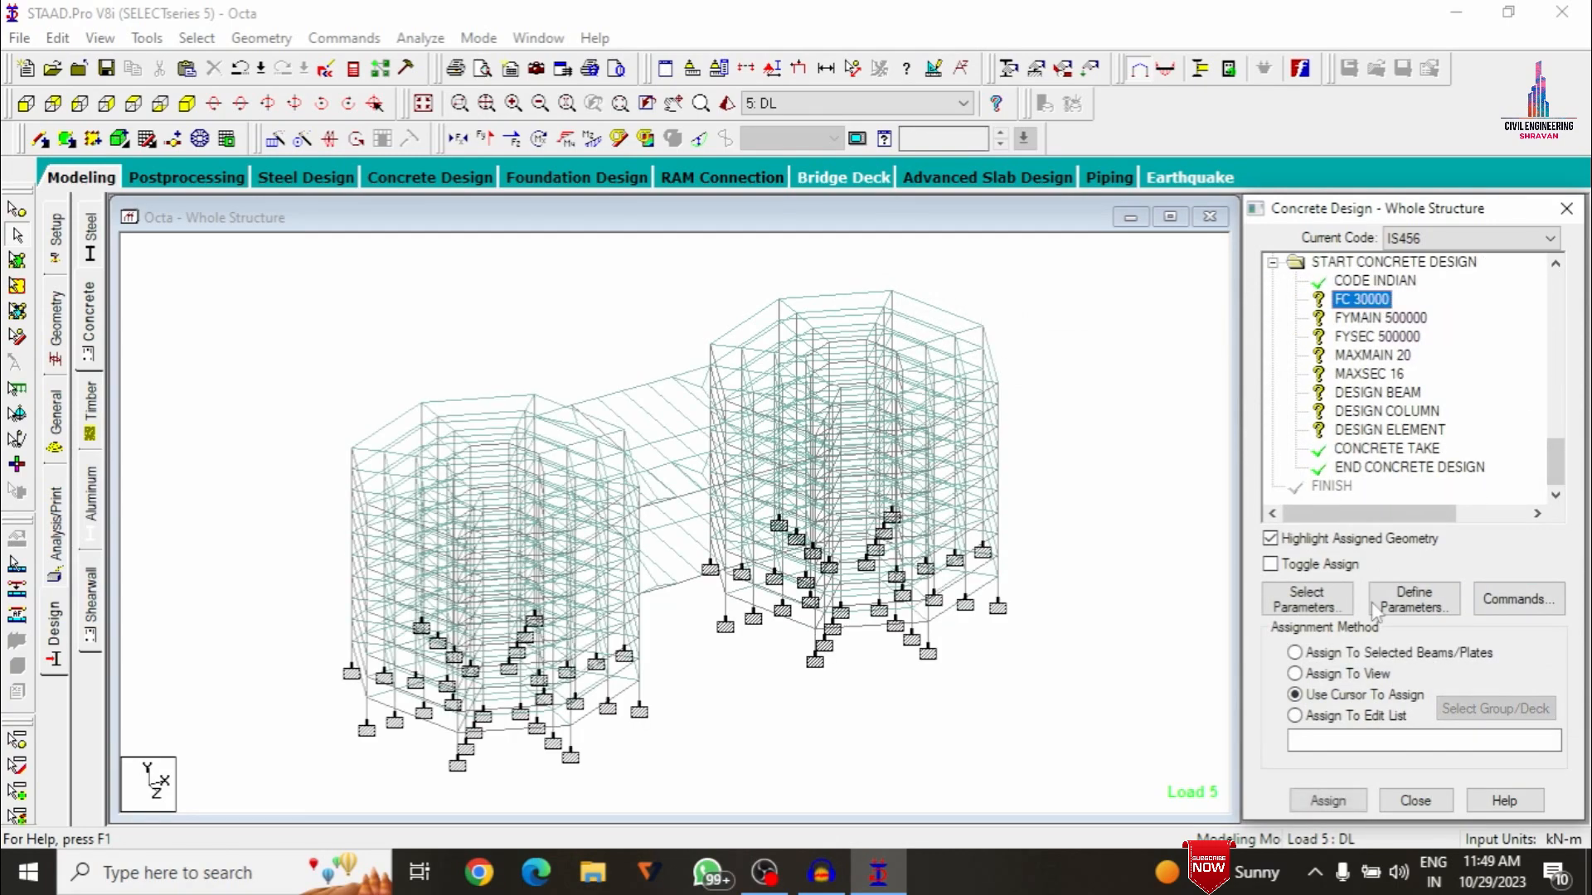
{"action": "left_click", "coordinate": [1327, 676]}
{"action": "left_click", "coordinate": [1327, 800]}
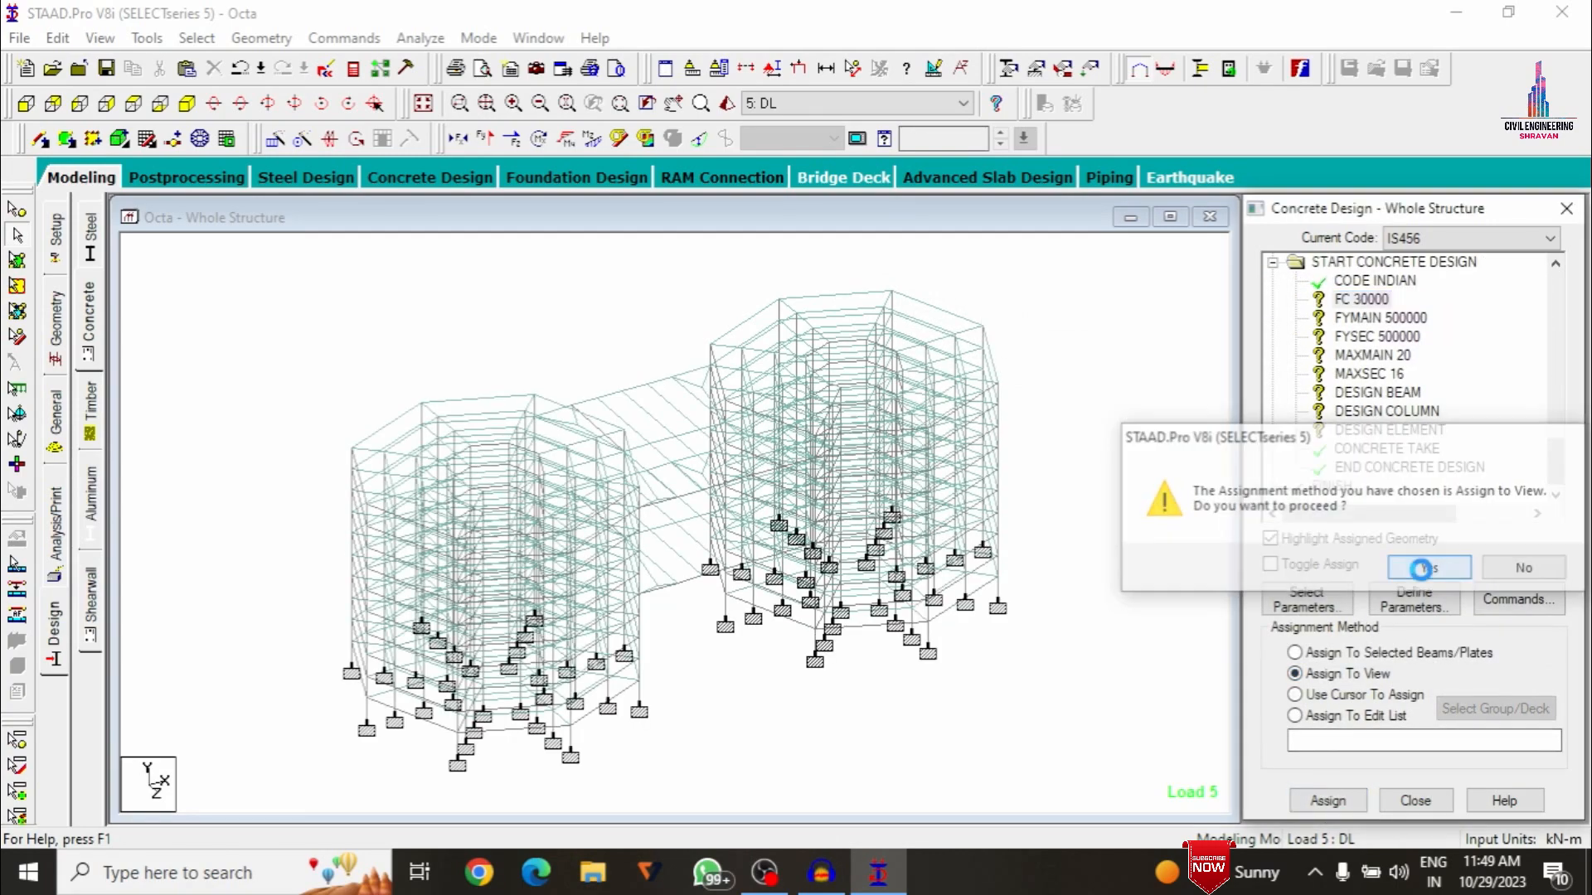
{"action": "left_click", "coordinate": [1426, 567]}
{"action": "left_click", "coordinate": [1368, 318]}
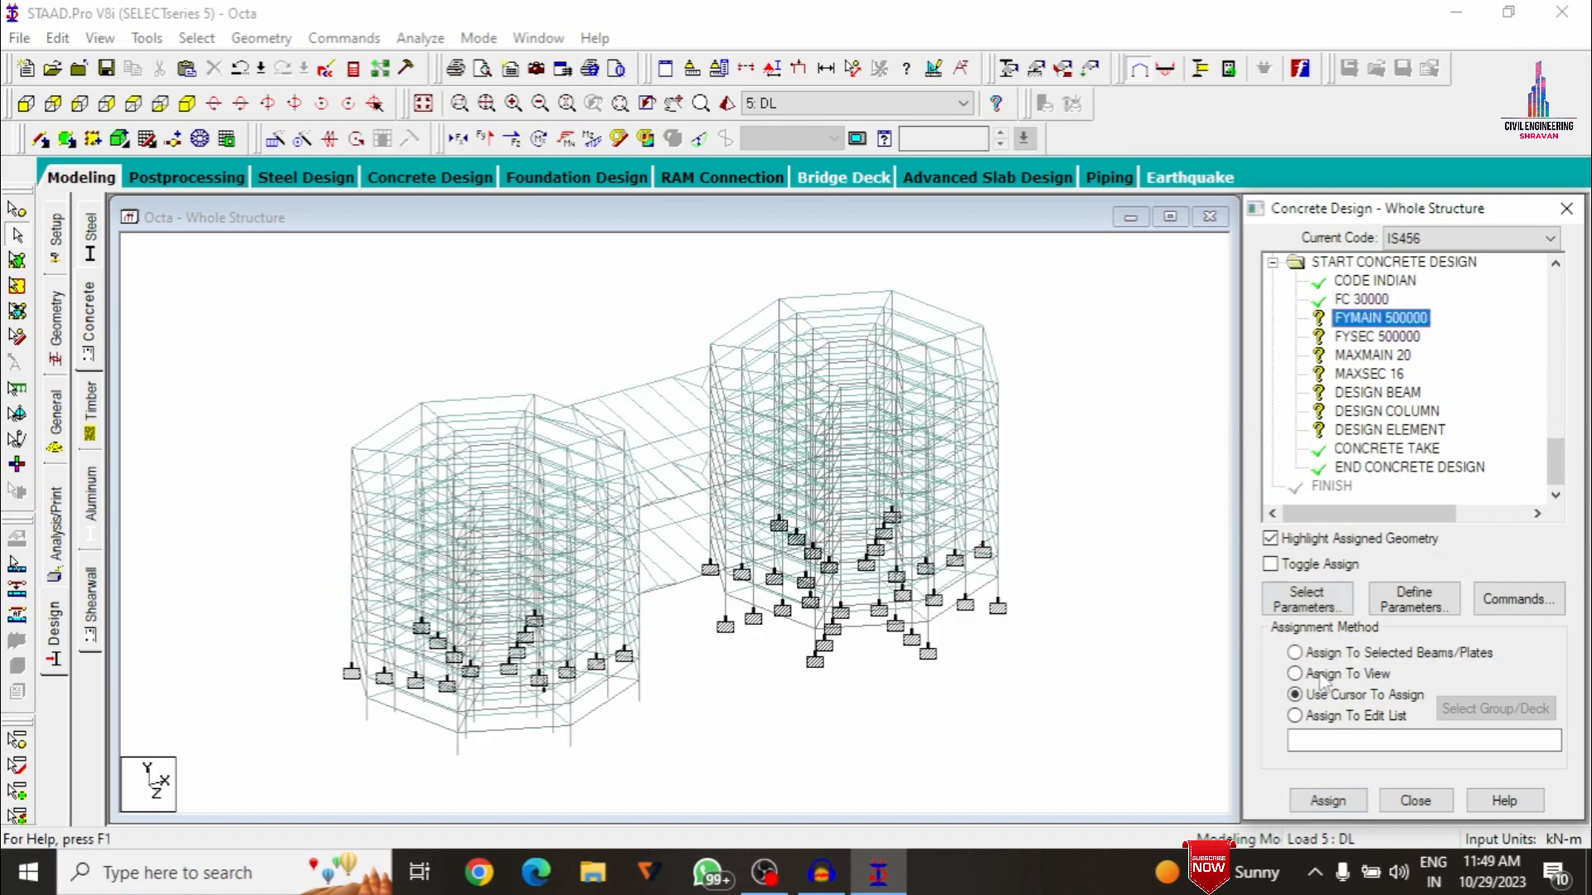
{"action": "left_click", "coordinate": [1295, 673]}
{"action": "left_click", "coordinate": [1327, 800]}
{"action": "left_click", "coordinate": [1428, 568]}
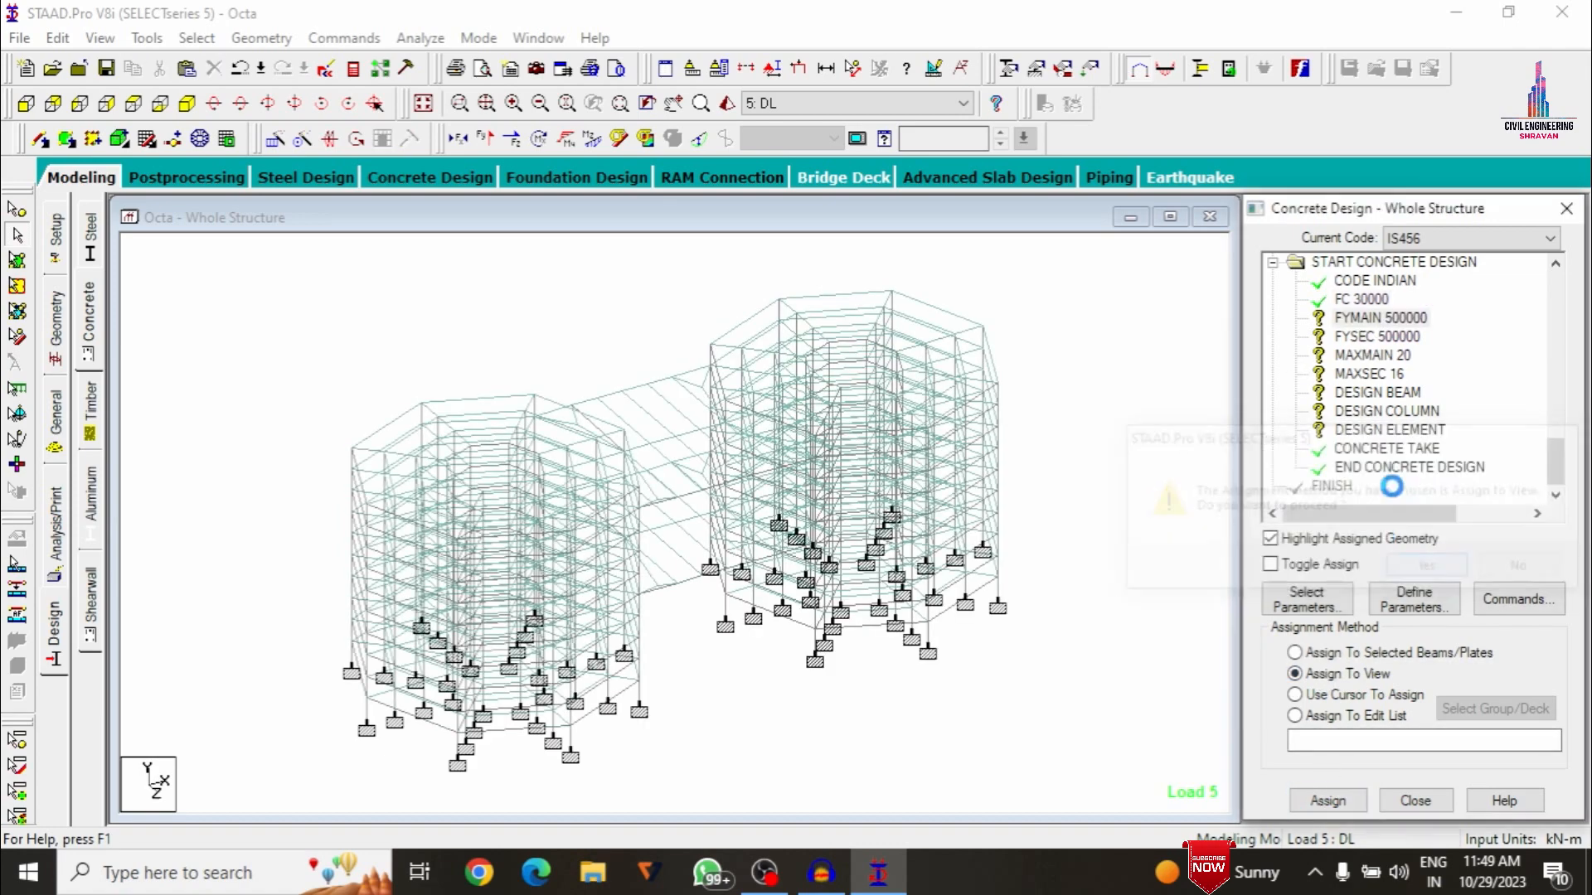
Assign the FYSEC 500000 and MAXMAIN 20 parameters to the whole view
{"action": "left_click", "coordinate": [1376, 336]}
{"action": "left_click", "coordinate": [1295, 673]}
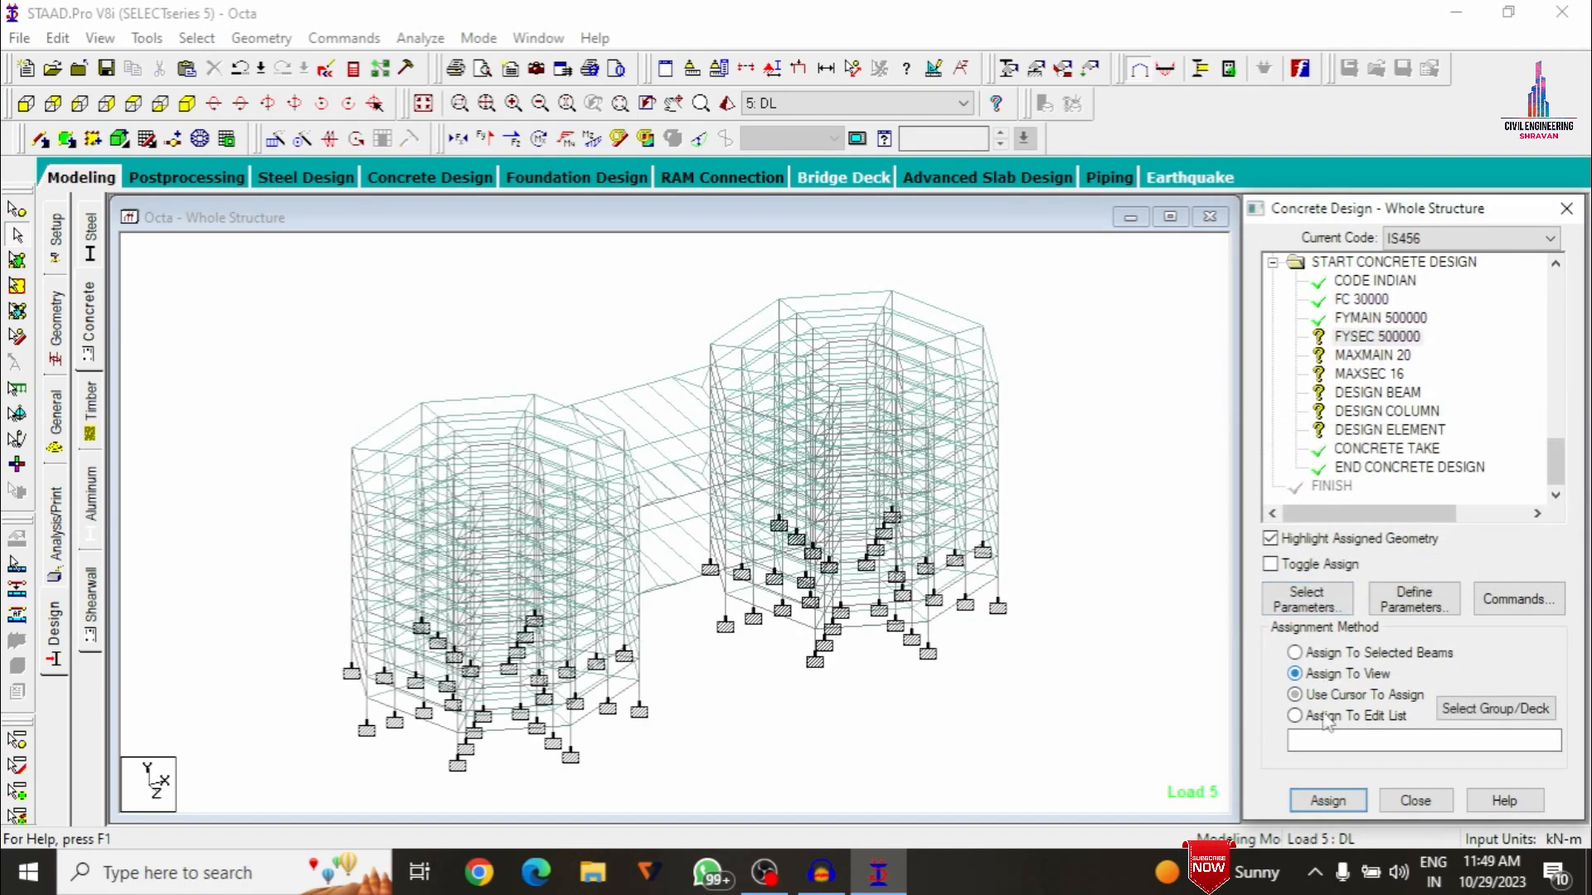
{"action": "left_click", "coordinate": [1327, 800]}
{"action": "left_click", "coordinate": [1425, 566]}
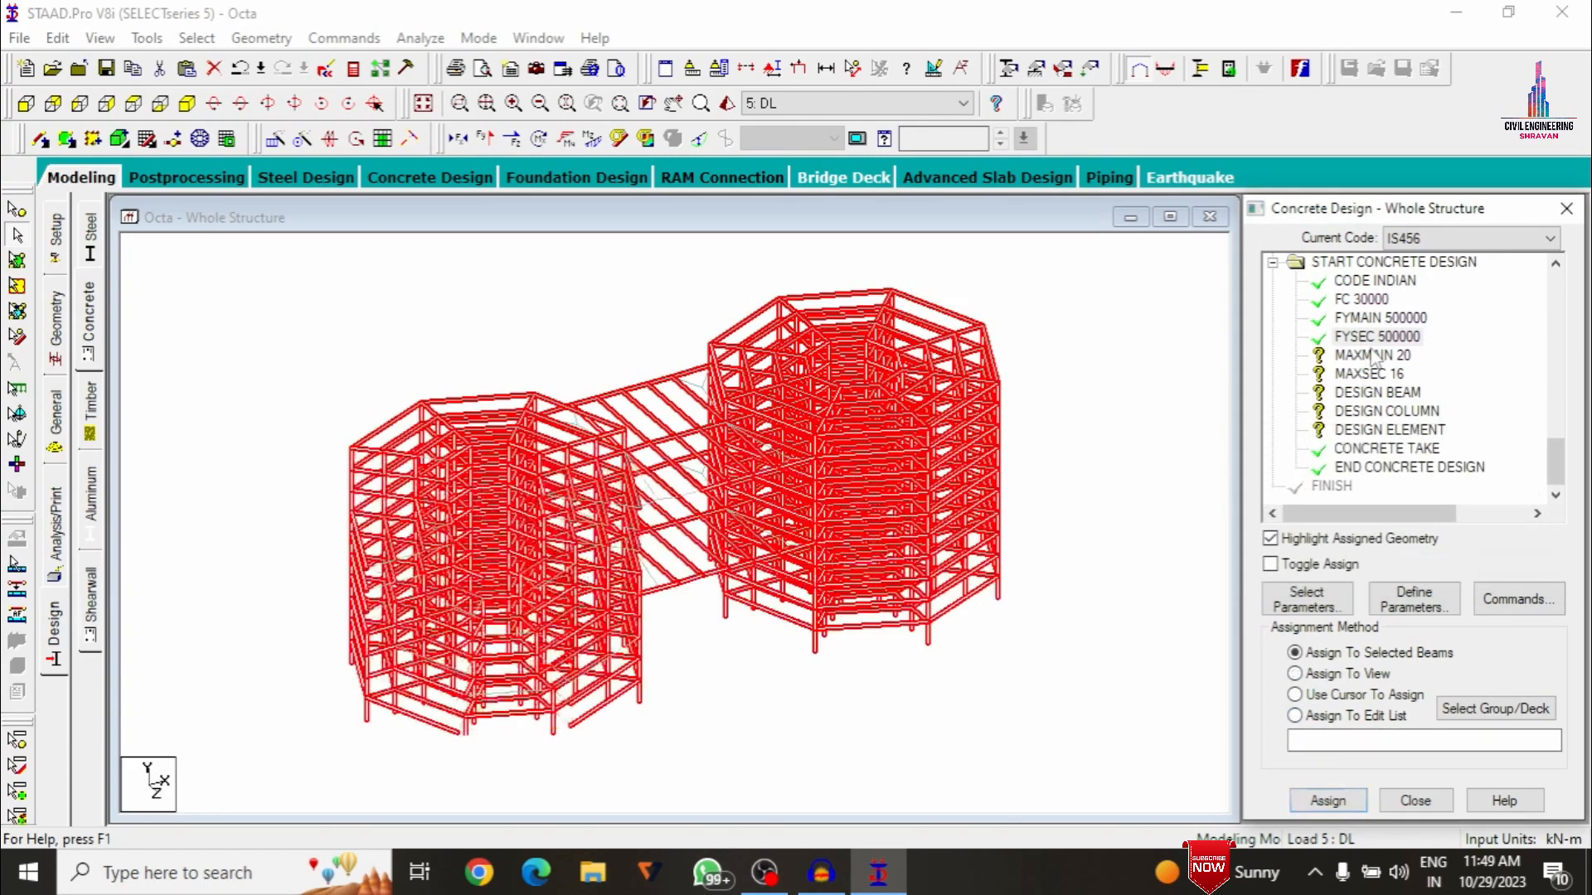
{"action": "left_click", "coordinate": [1372, 354]}
{"action": "left_click", "coordinate": [1328, 800]}
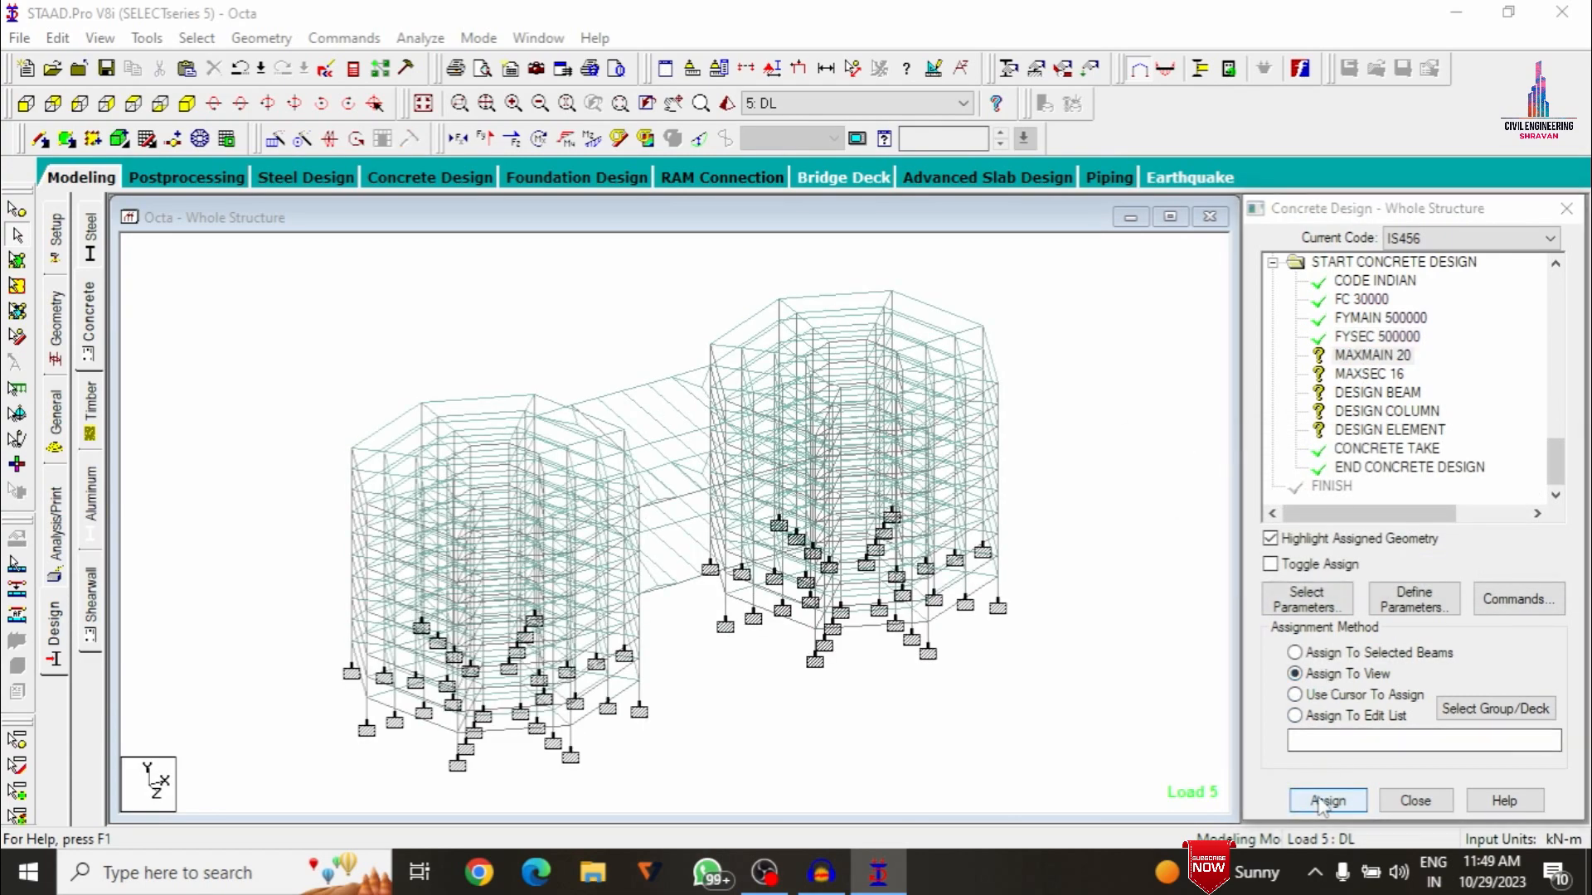
{"action": "left_click", "coordinate": [1426, 568]}
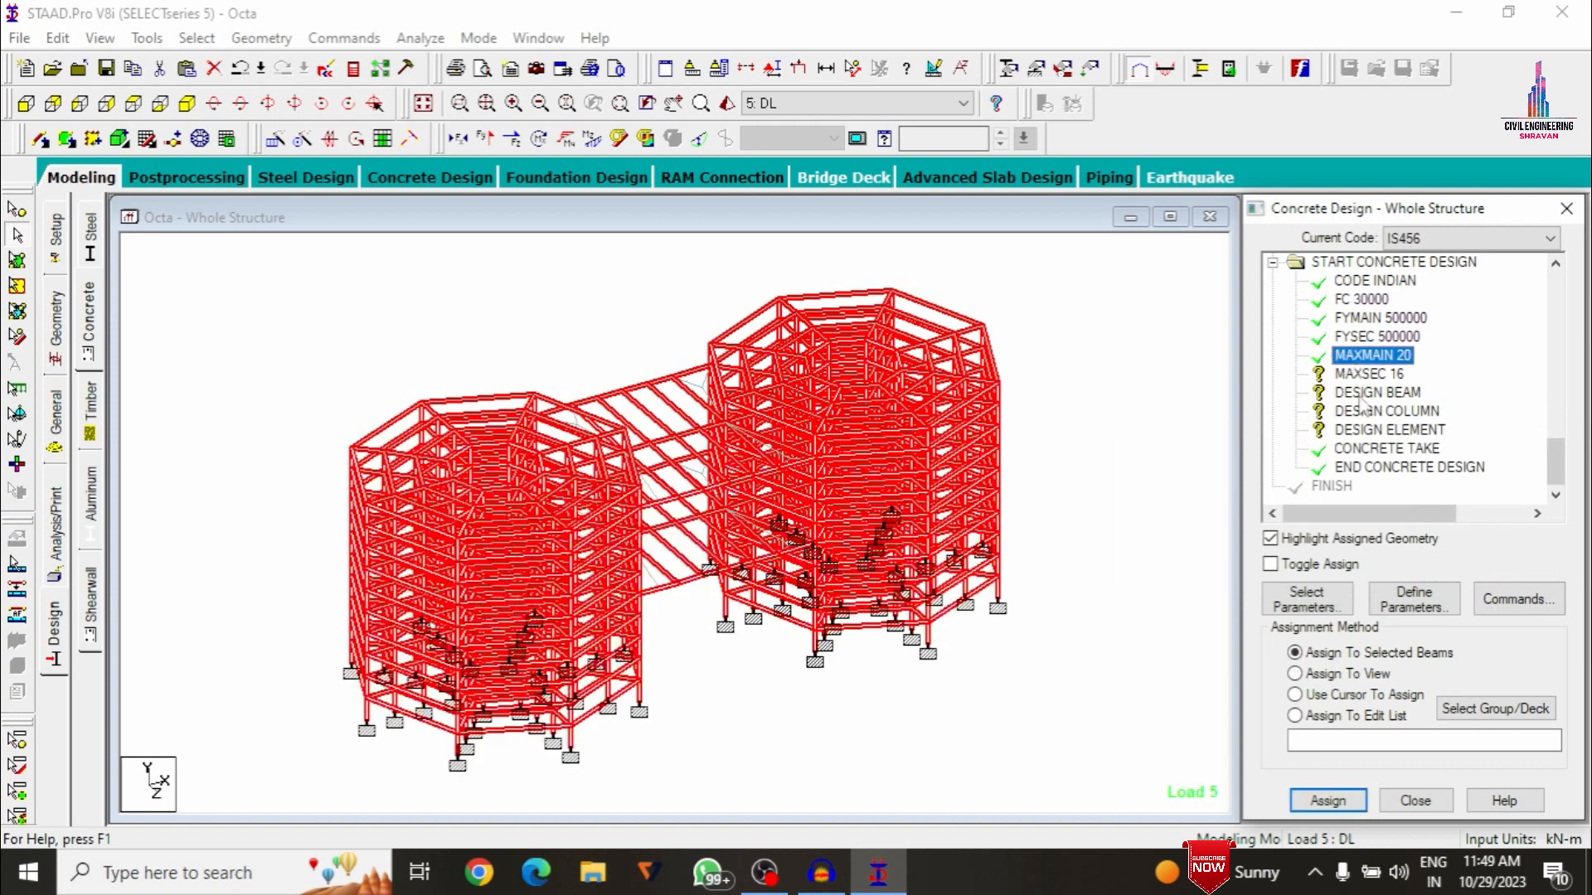
Assign the MAXSEC 16 parameter to the whole view
{"action": "left_click", "coordinate": [1364, 374]}
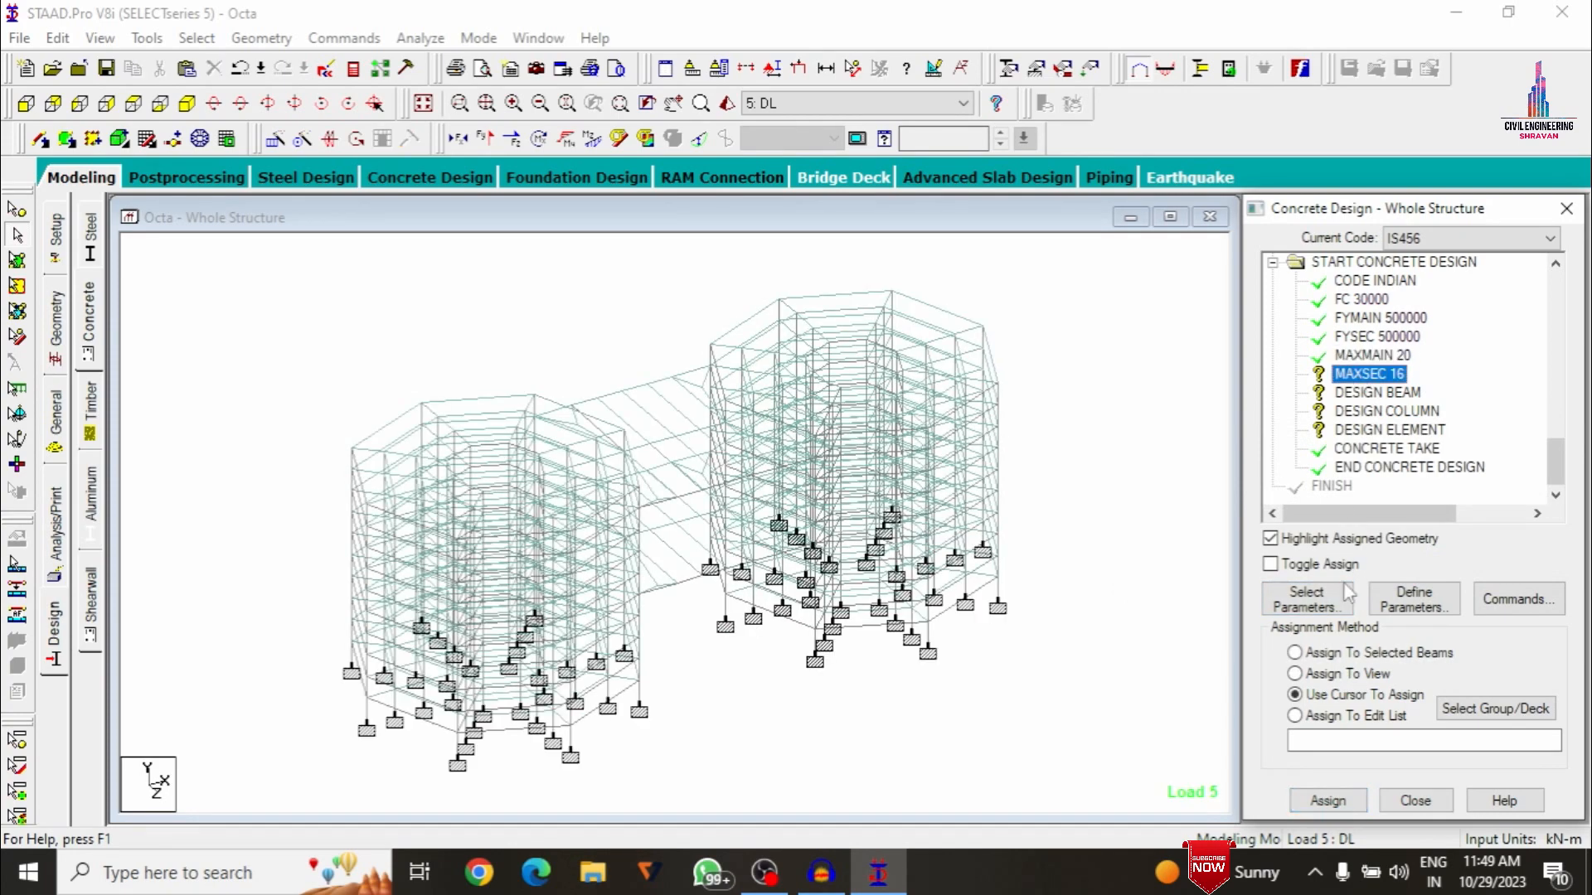
{"action": "left_click", "coordinate": [1335, 673]}
{"action": "left_click", "coordinate": [1327, 800]}
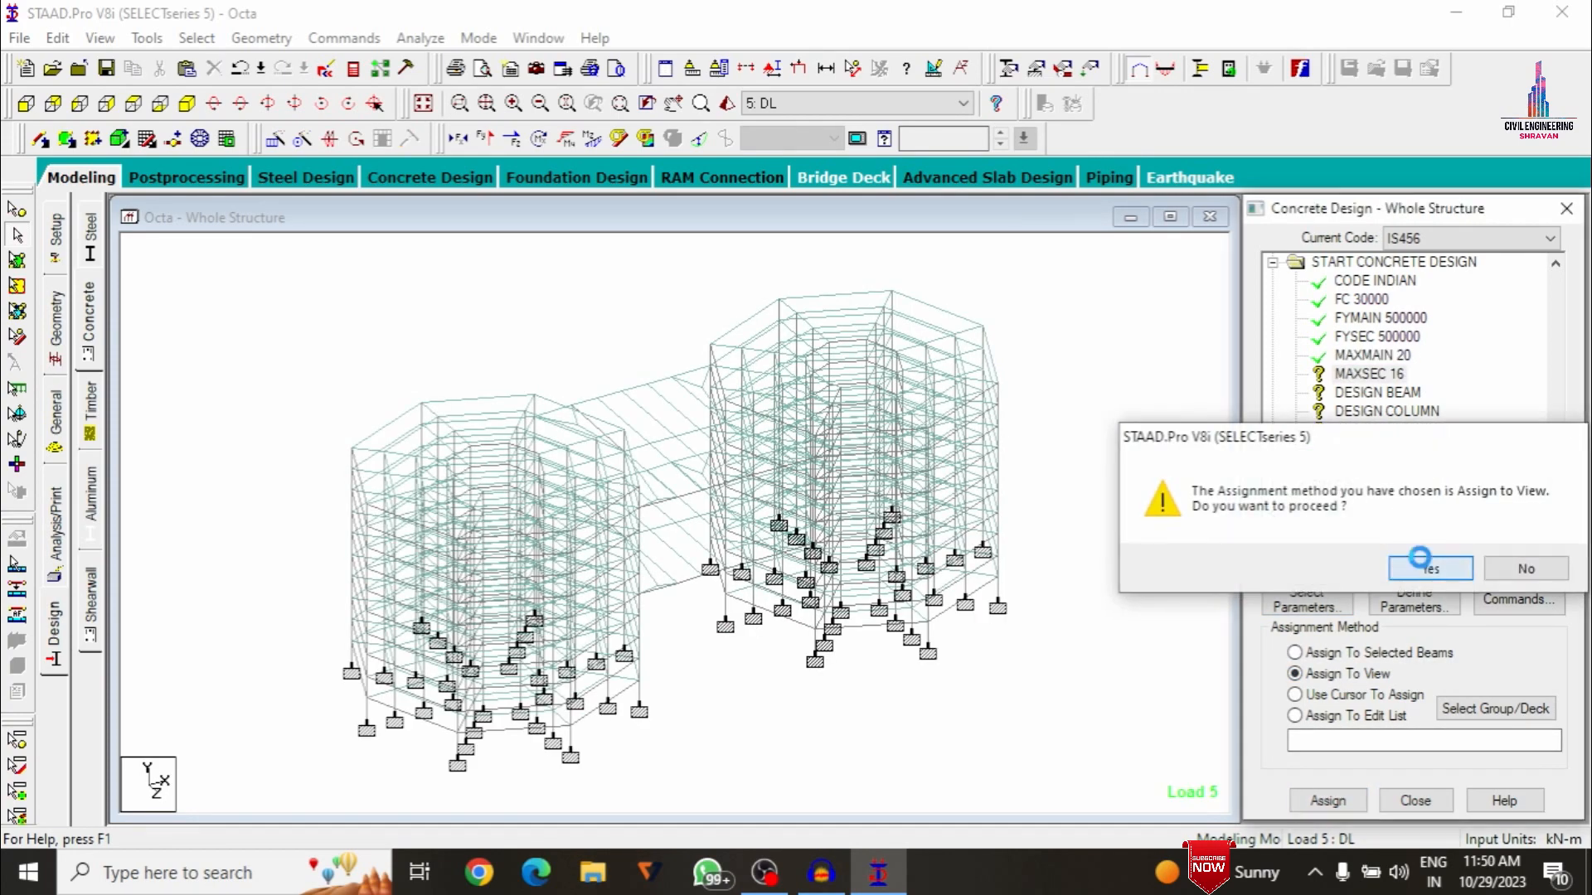
{"action": "left_click", "coordinate": [1425, 567]}
Assign the DESIGN BEAM command to all horizontal beams on every floor of both towers and the connecting bridge
{"action": "left_click", "coordinate": [1378, 392]}
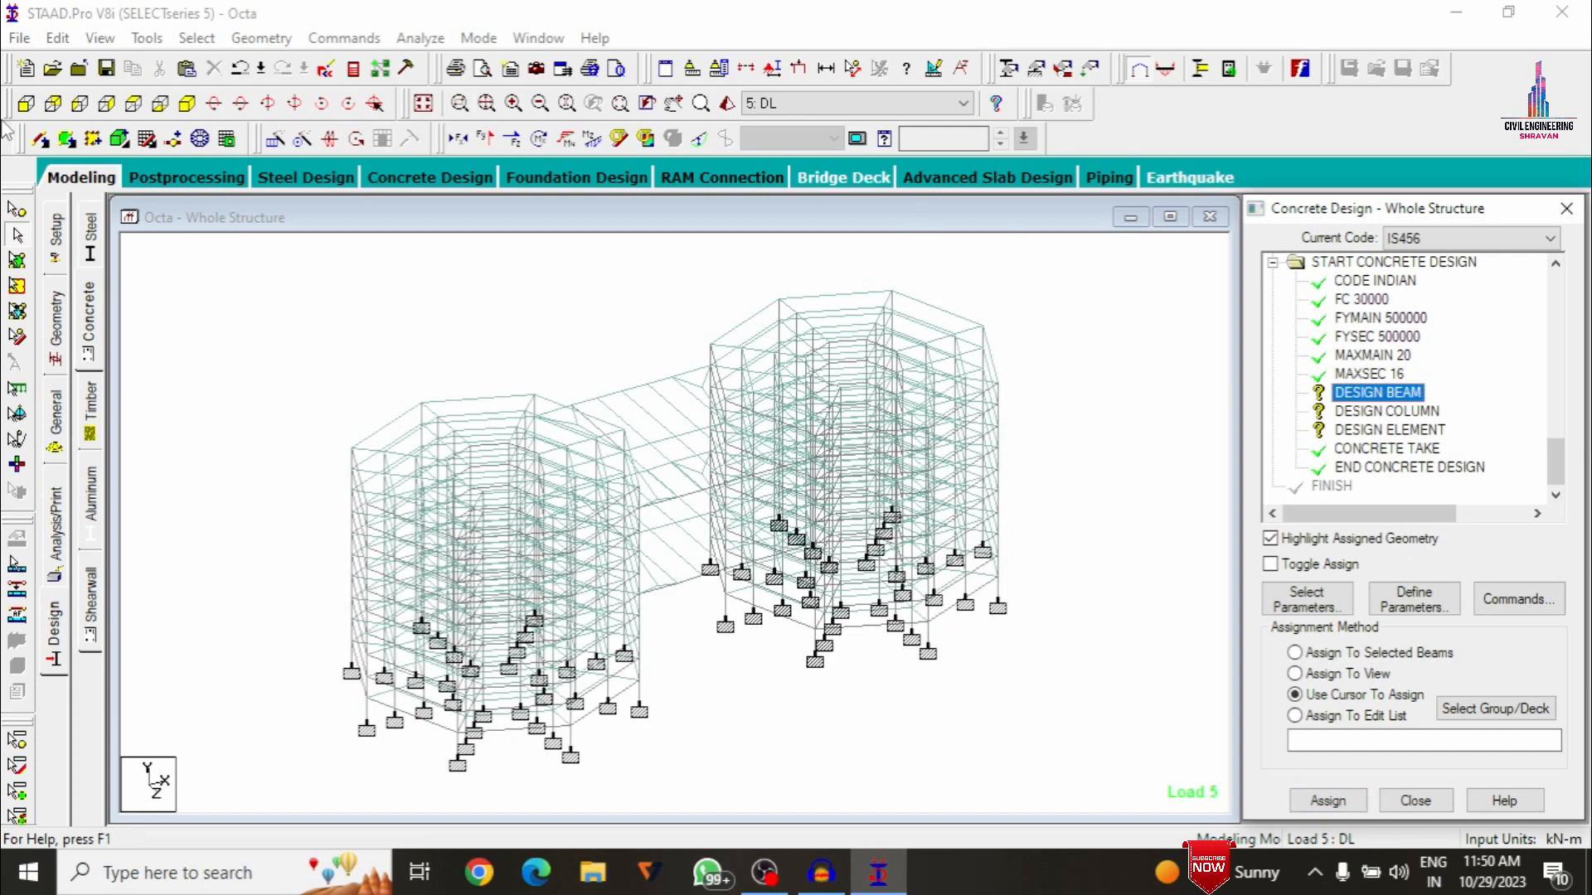
{"action": "left_click", "coordinate": [26, 103]}
{"action": "left_click_drag", "start_coordinate": [207, 338], "coordinate": [1134, 452]}
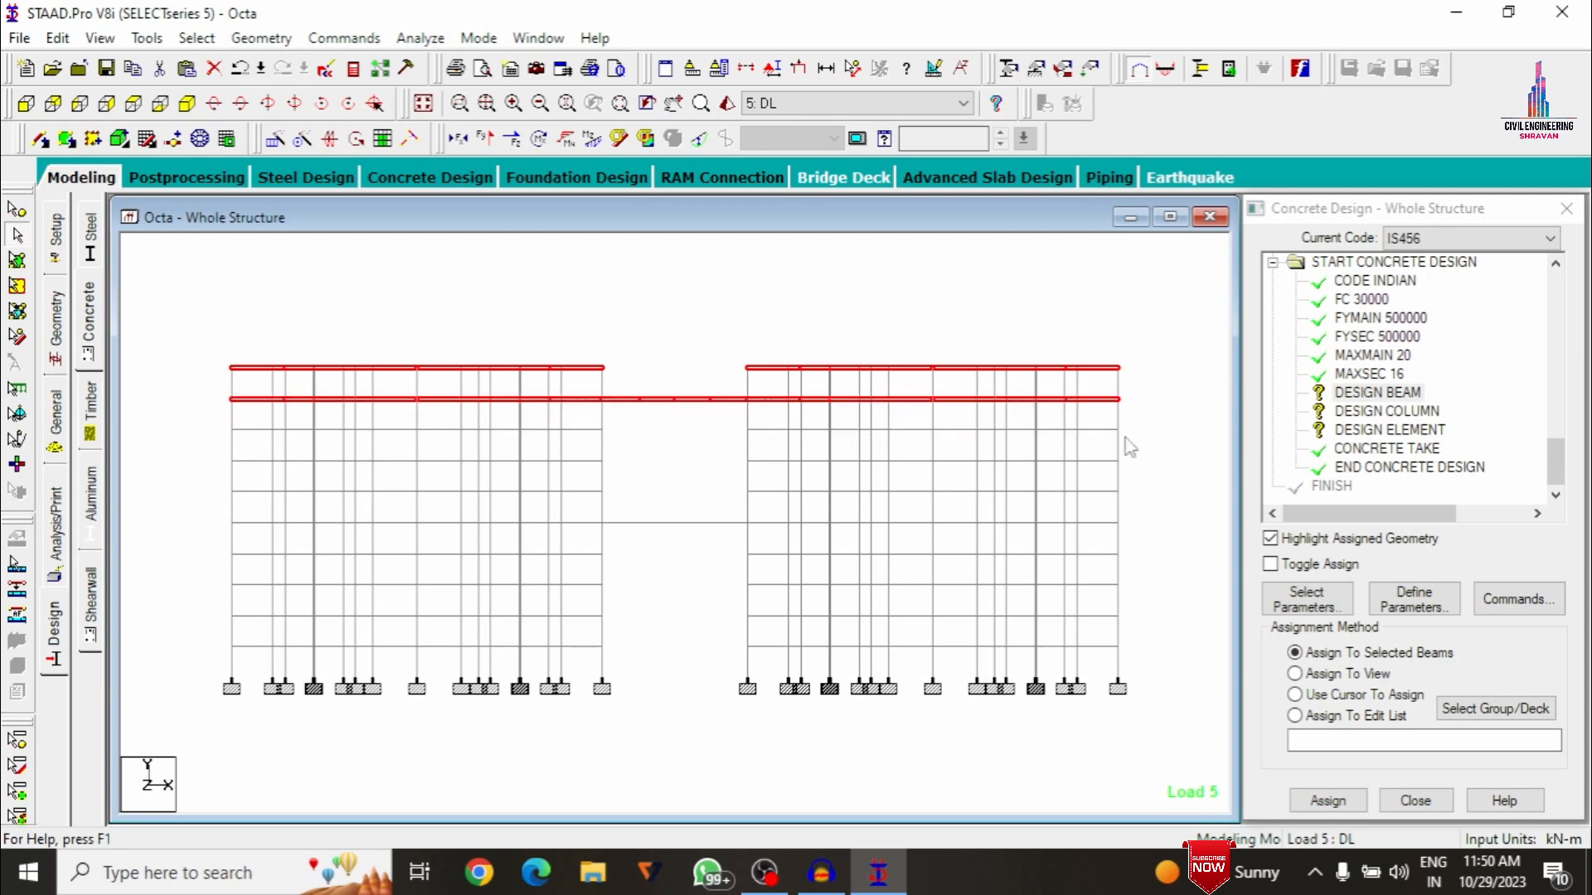
{"action": "left_click_drag", "start_coordinate": [829, 453], "coordinate": [966, 564], "text": "ctrl"}
{"action": "left_click_drag", "start_coordinate": [967, 564], "coordinate": [157, 547], "text": "ctrl"}
{"action": "left_click_drag", "start_coordinate": [204, 544], "coordinate": [1135, 580], "text": "ctrl"}
{"action": "left_click_drag", "start_coordinate": [1134, 579], "coordinate": [207, 595], "text": "ctrl"}
{"action": "left_click_drag", "start_coordinate": [211, 605], "coordinate": [197, 654], "text": "ctrl"}
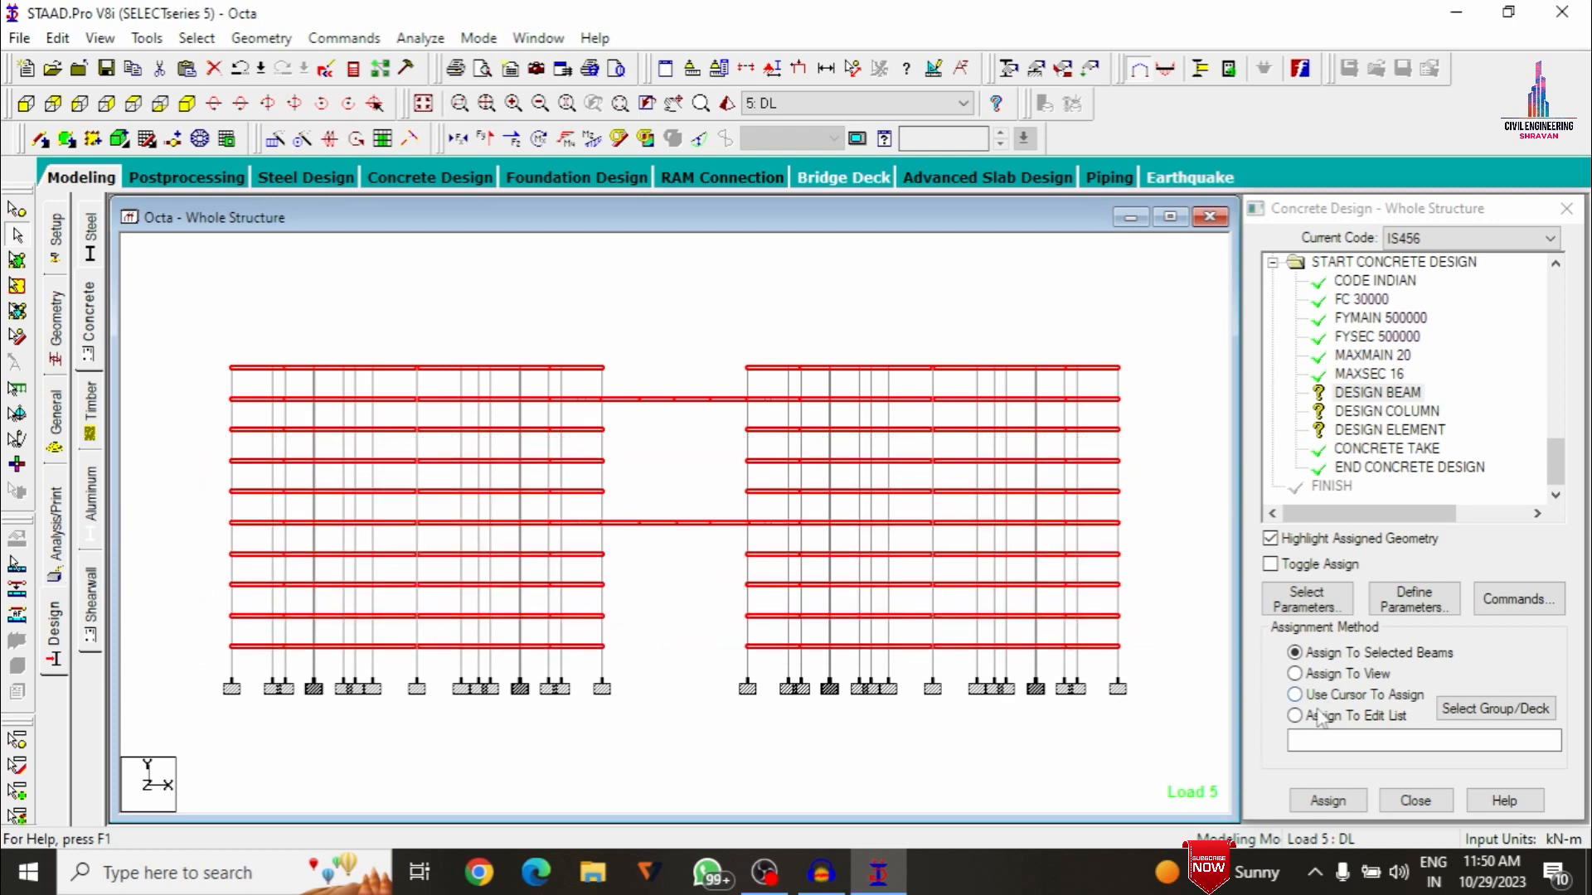
{"action": "left_click", "coordinate": [1327, 800]}
{"action": "left_click", "coordinate": [188, 103]}
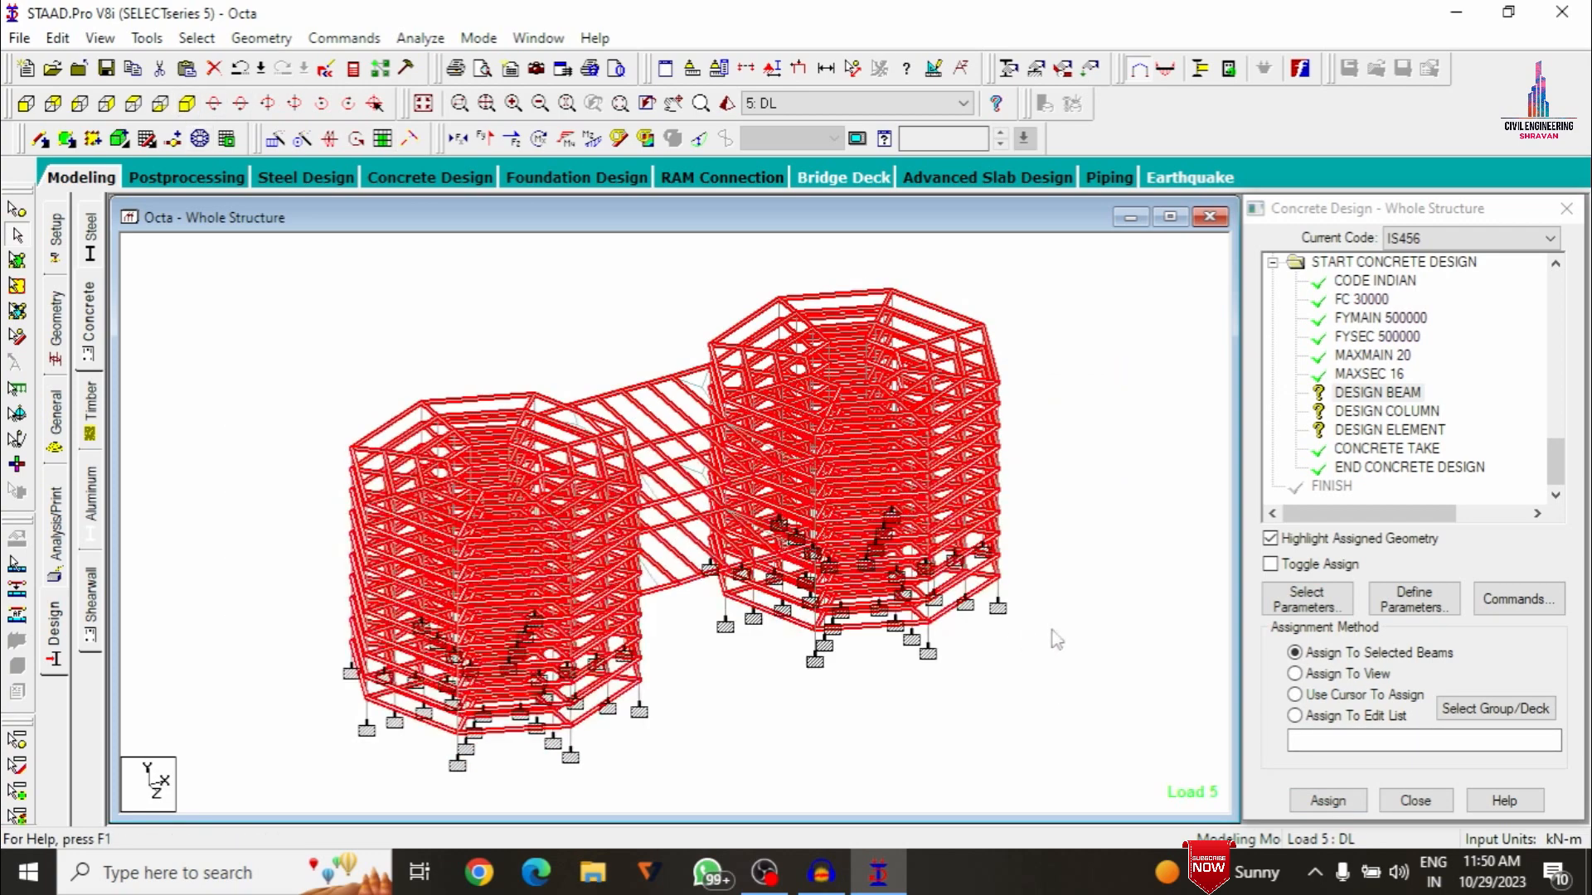
{"action": "left_click", "coordinate": [1327, 800]}
{"action": "left_click", "coordinate": [1422, 572]}
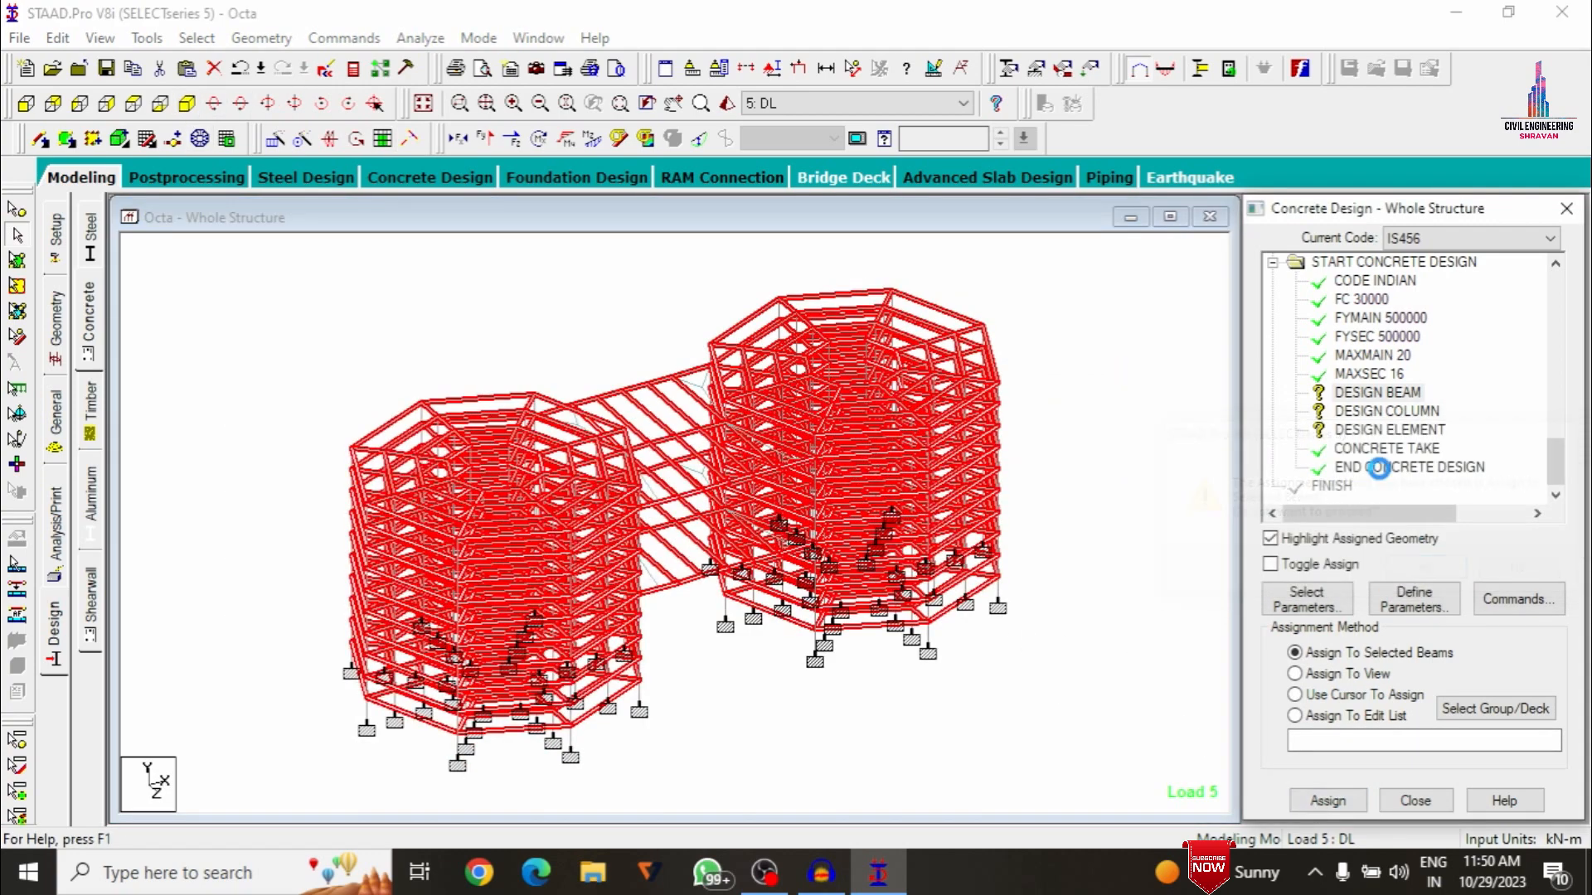
Assign the DESIGN COLUMN command to all members parallel to the Y axis
{"action": "left_click", "coordinate": [1383, 410]}
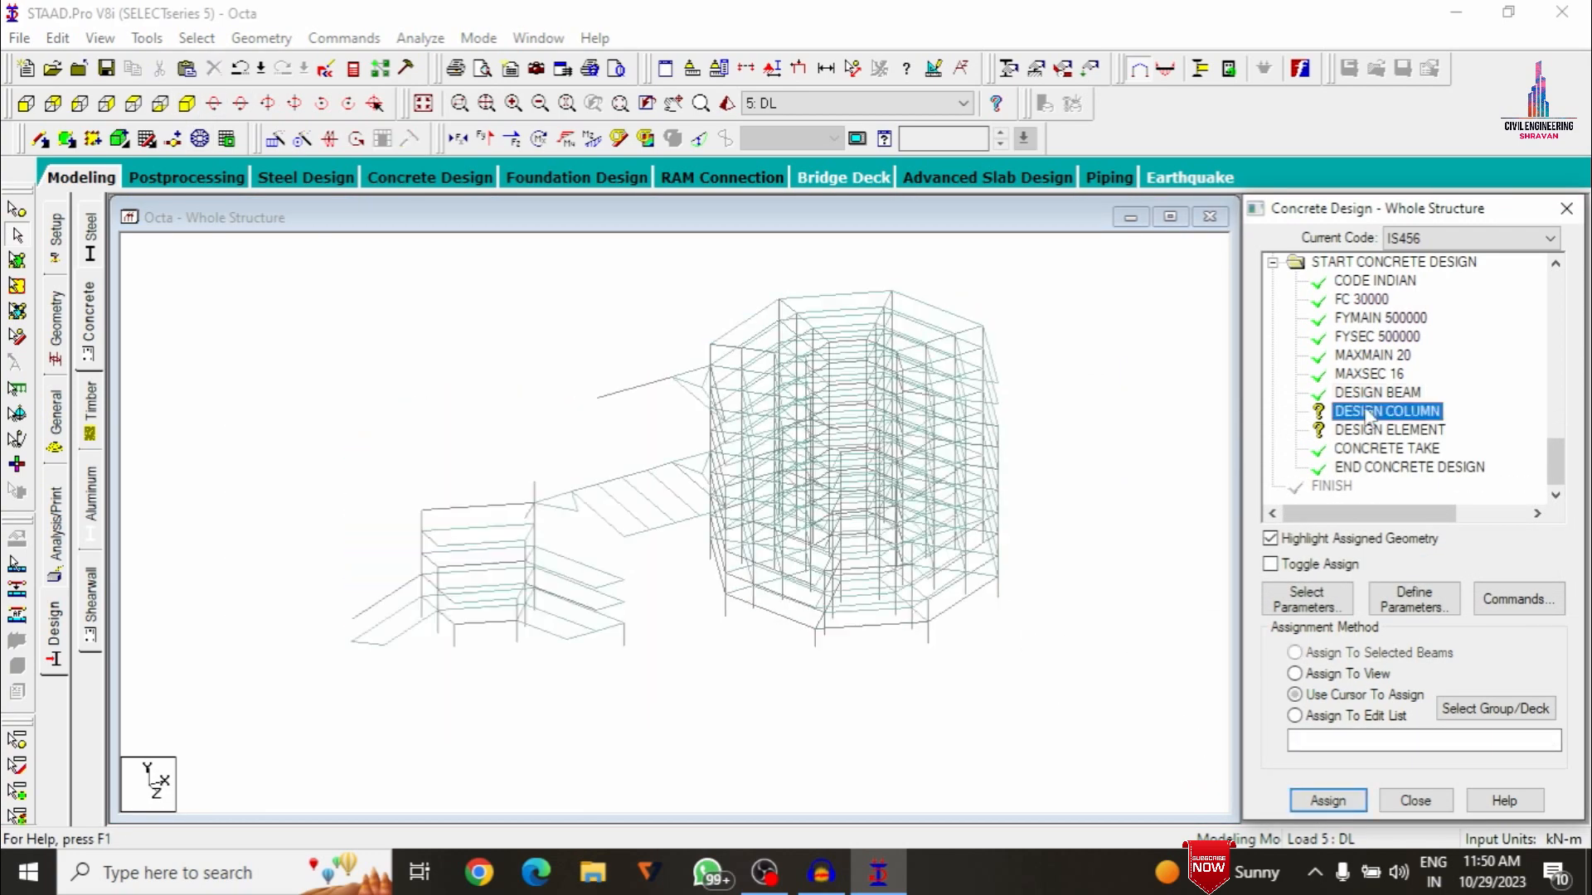
{"action": "left_click", "coordinate": [196, 38]}
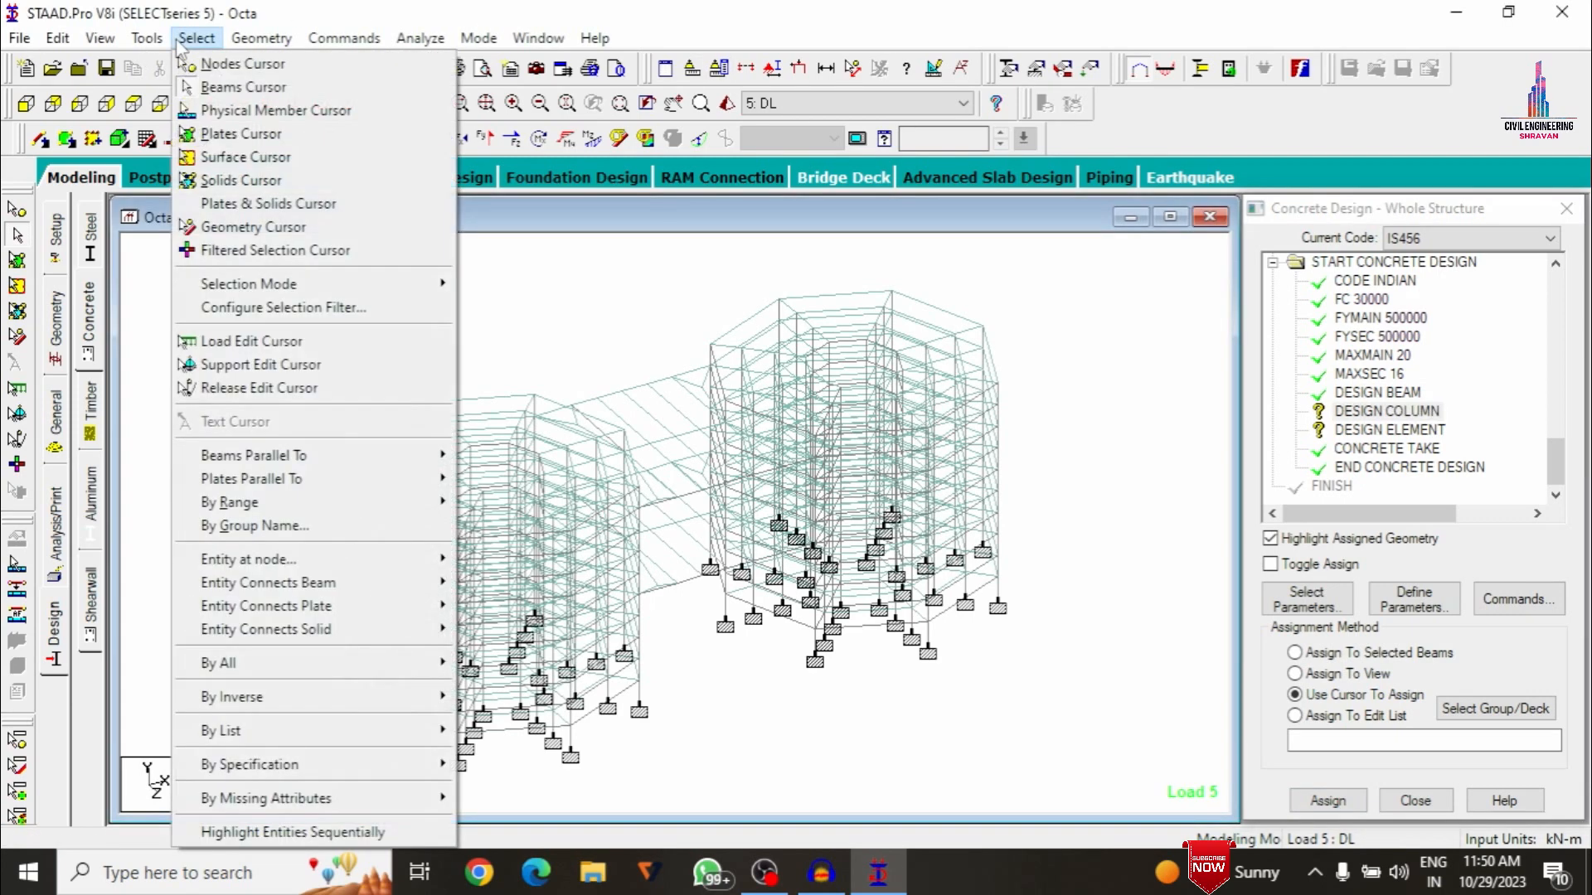
{"action": "mouse_move", "coordinate": [249, 455]}
{"action": "left_click", "coordinate": [469, 481]}
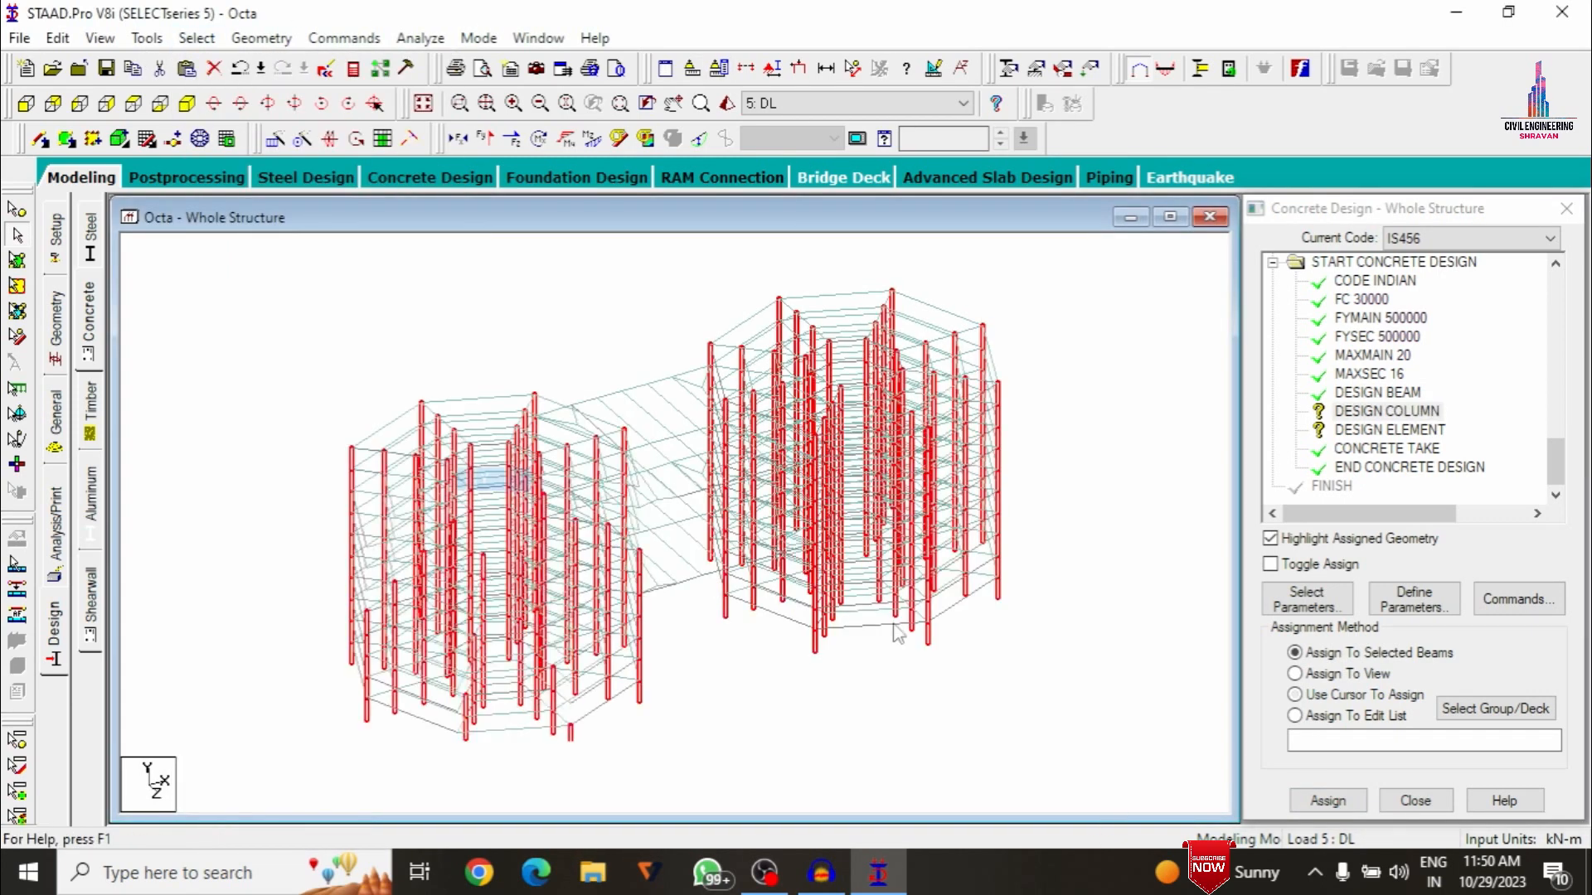
{"action": "left_click", "coordinate": [1327, 800]}
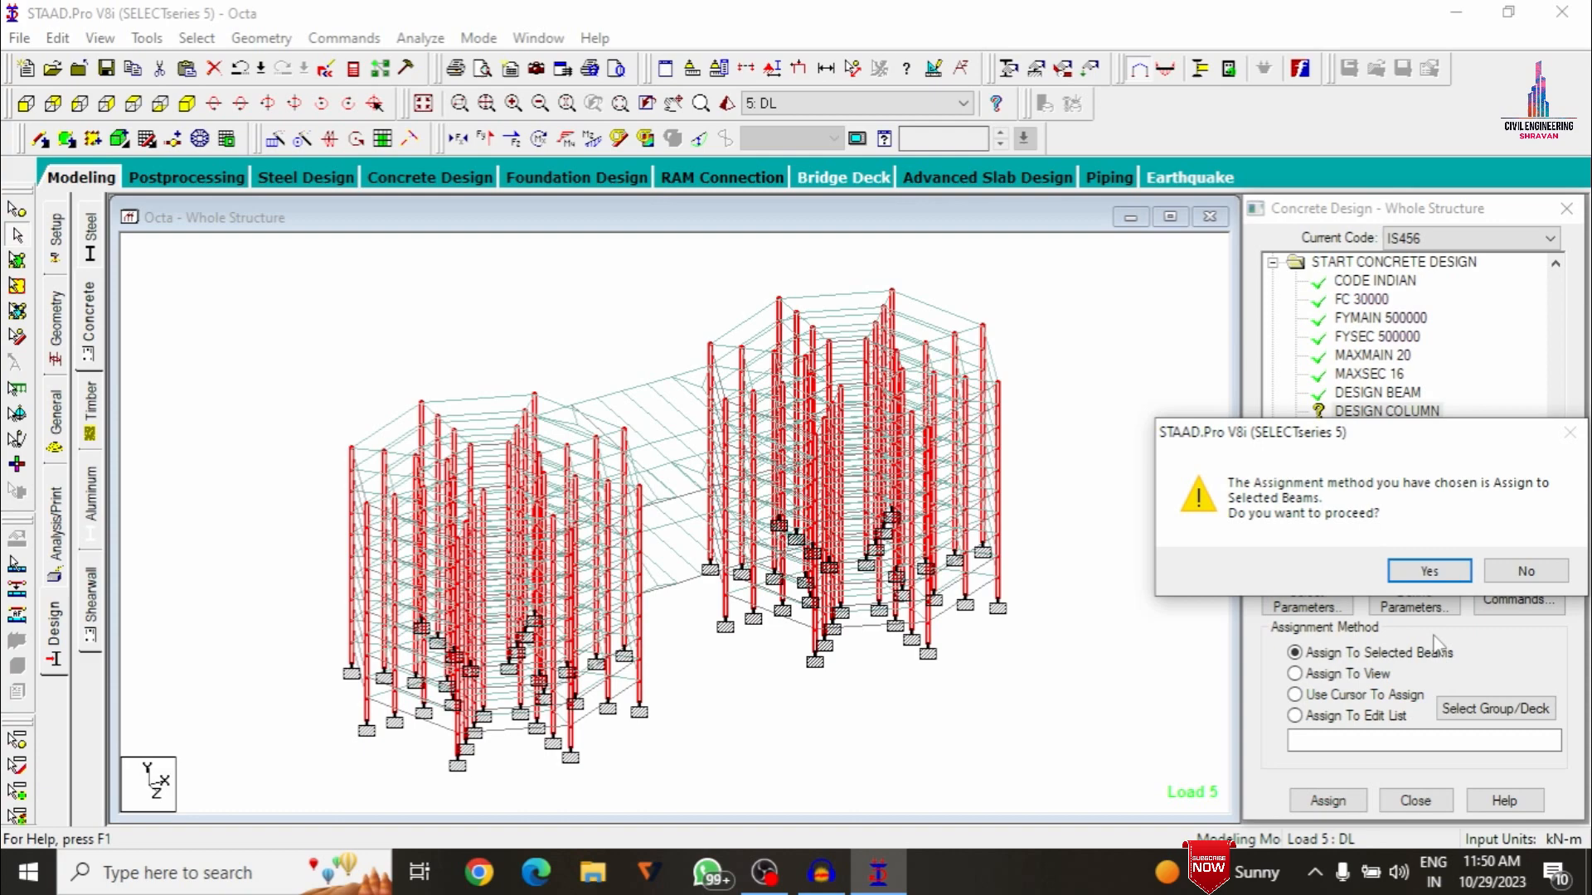
{"action": "left_click", "coordinate": [1430, 571]}
Assign the DESIGN ELEMENT command to the whole view
{"action": "left_click", "coordinate": [1353, 431]}
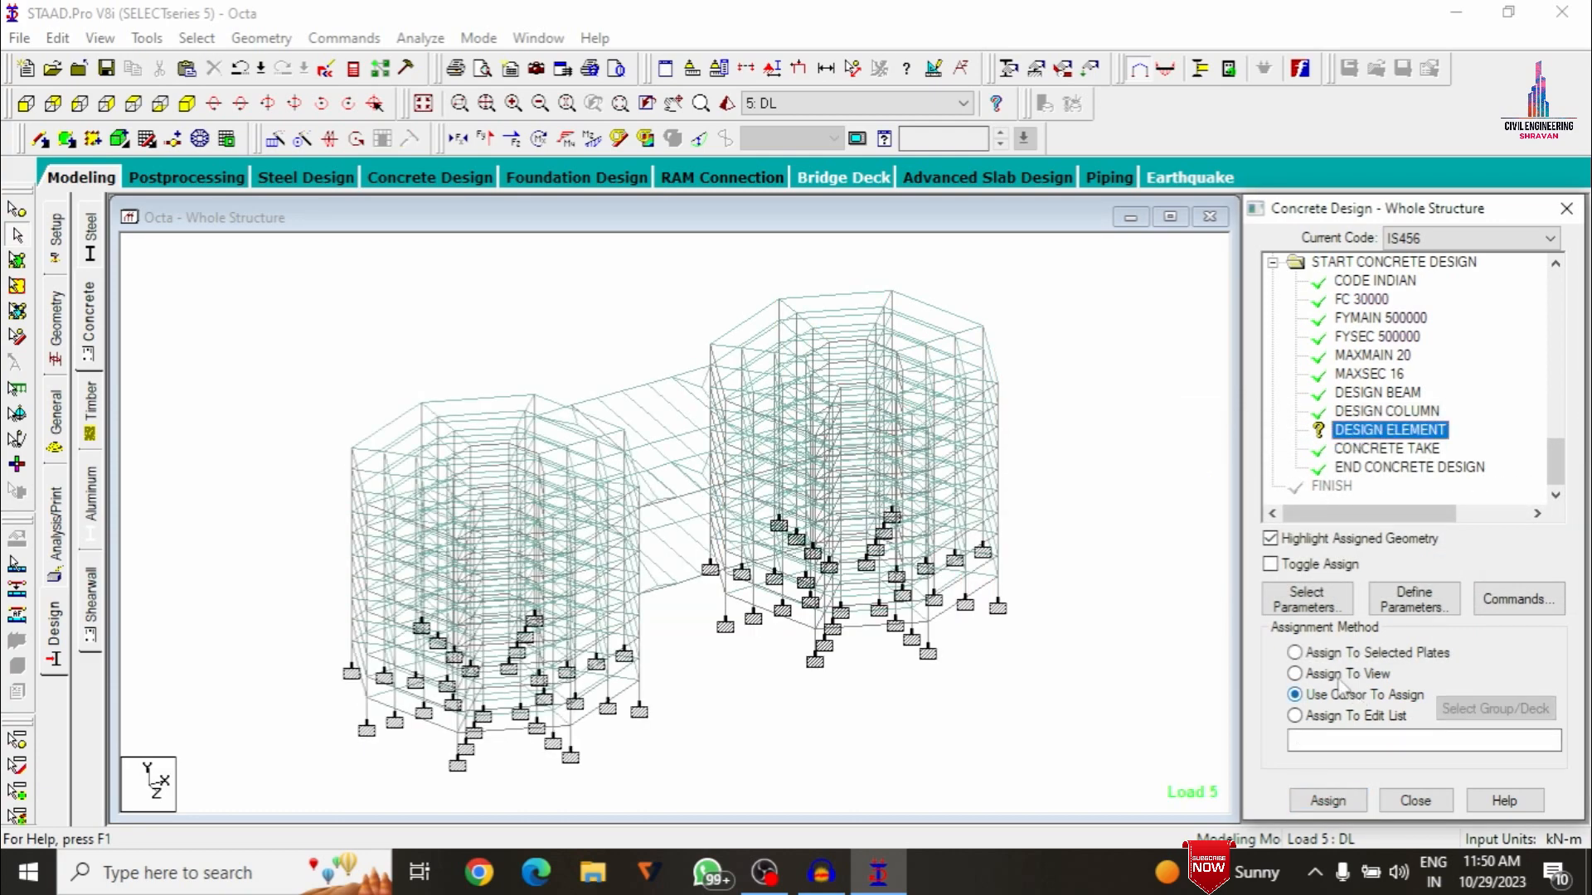
{"action": "left_click", "coordinate": [1294, 673]}
{"action": "left_click", "coordinate": [1328, 800]}
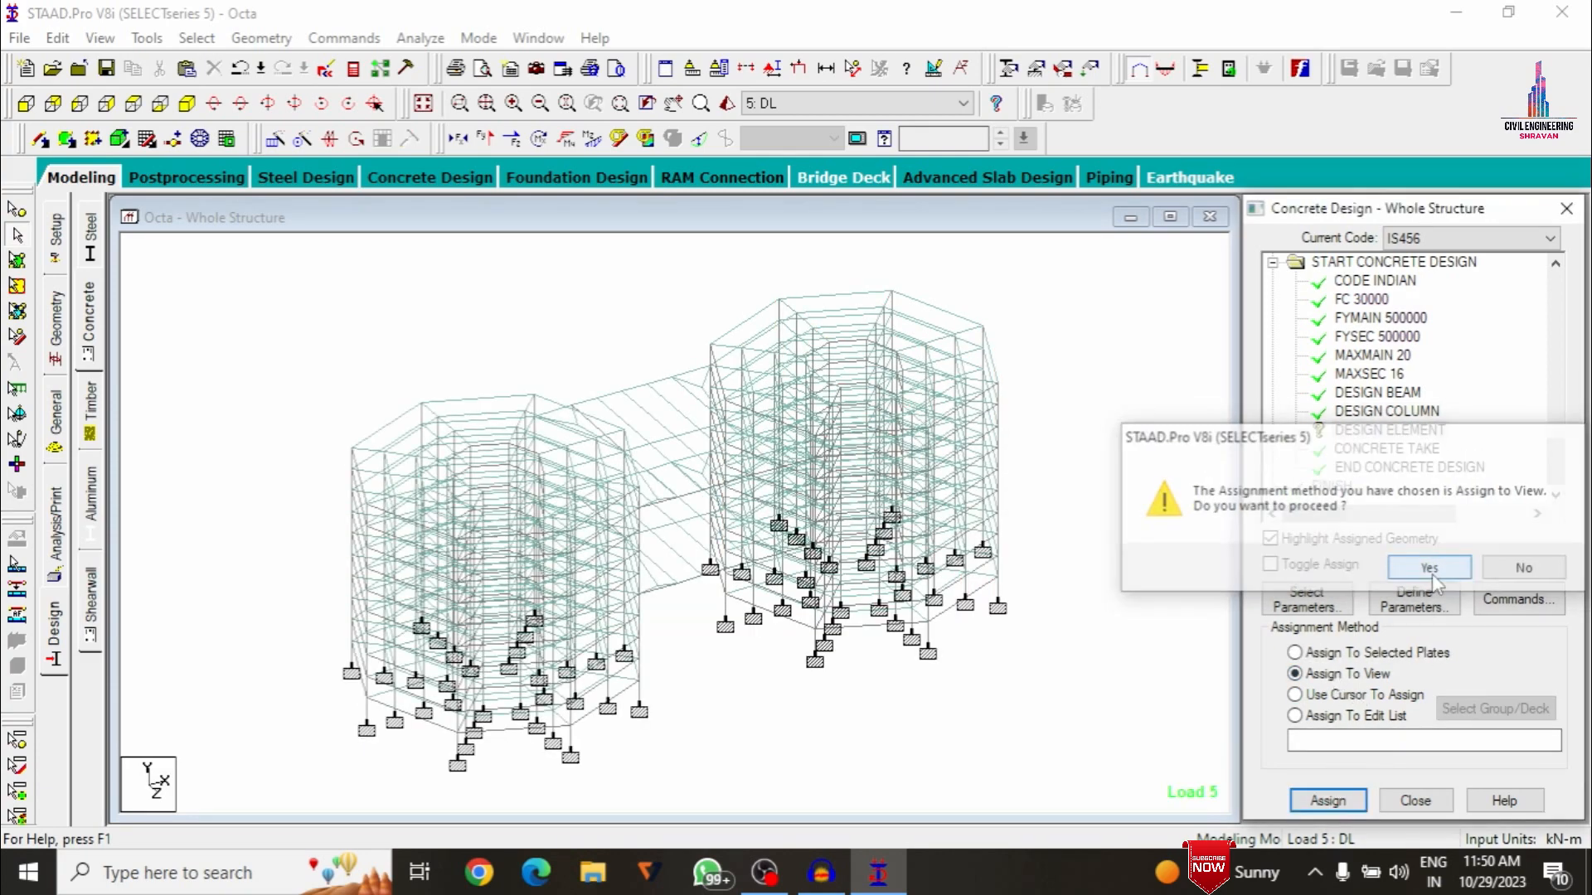
{"action": "left_click", "coordinate": [1430, 568]}
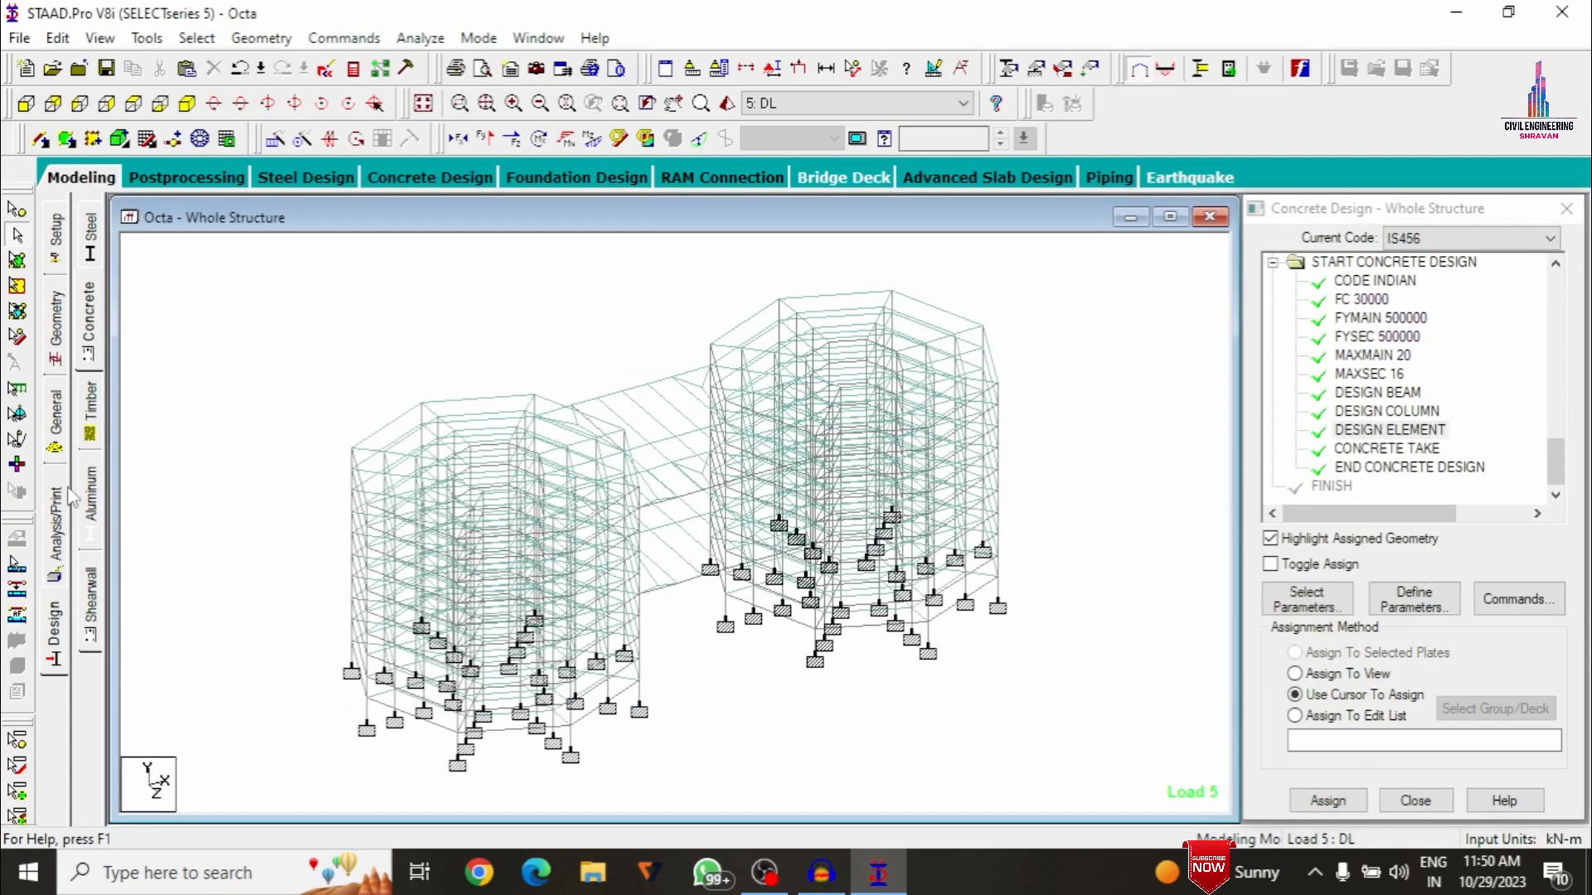
Run the analysis and design without adding analysis commands, and go to post-processing mode
{"action": "left_click", "coordinate": [55, 514]}
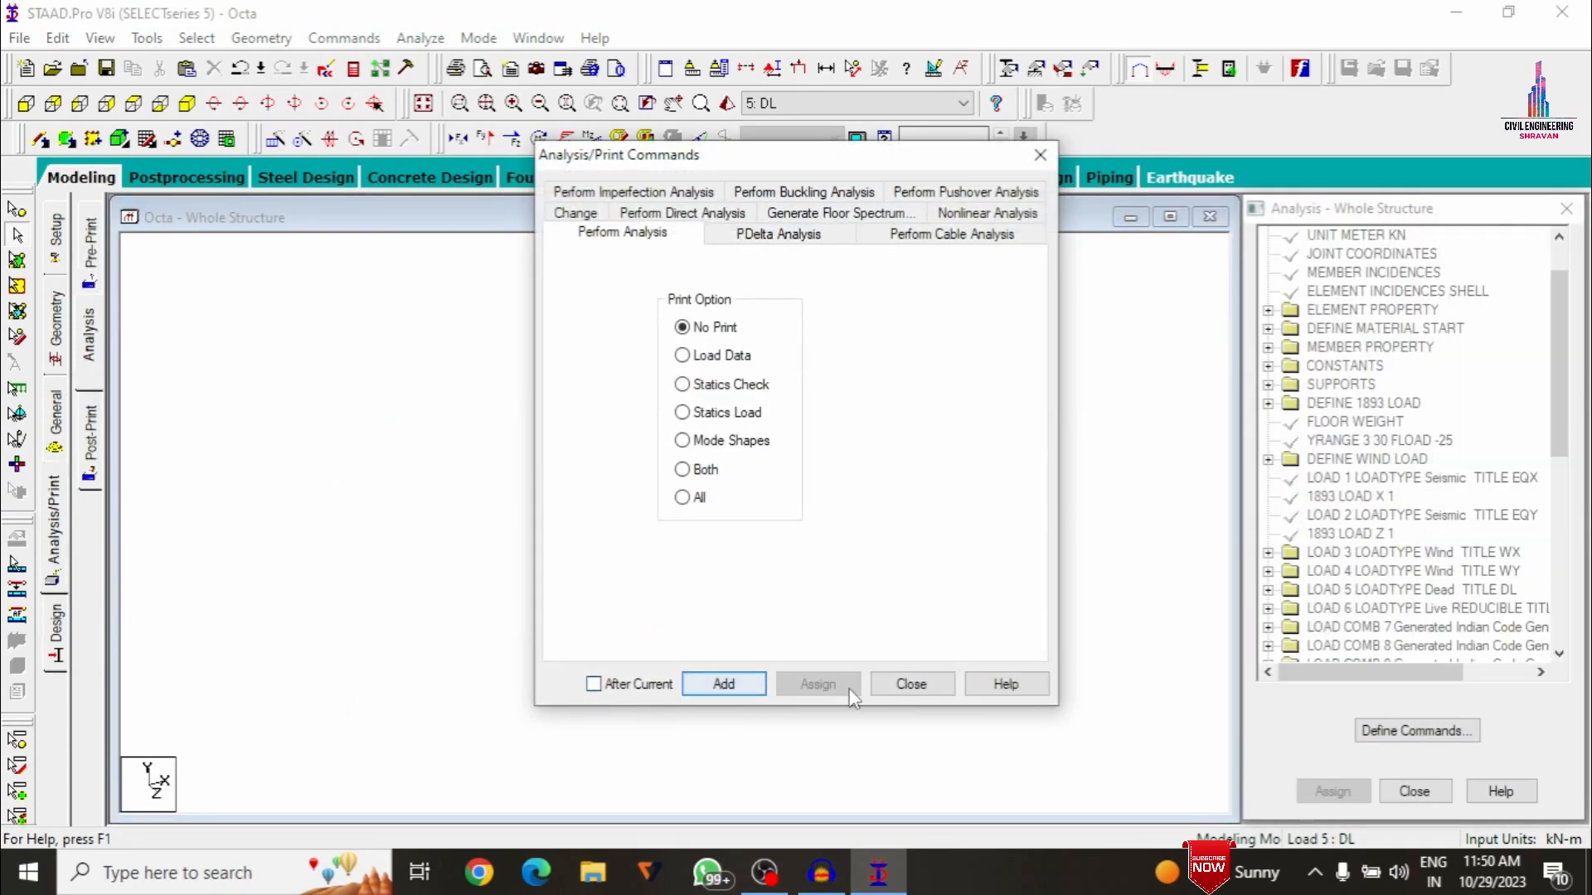
{"action": "left_click", "coordinate": [899, 685]}
{"action": "left_click", "coordinate": [420, 38]}
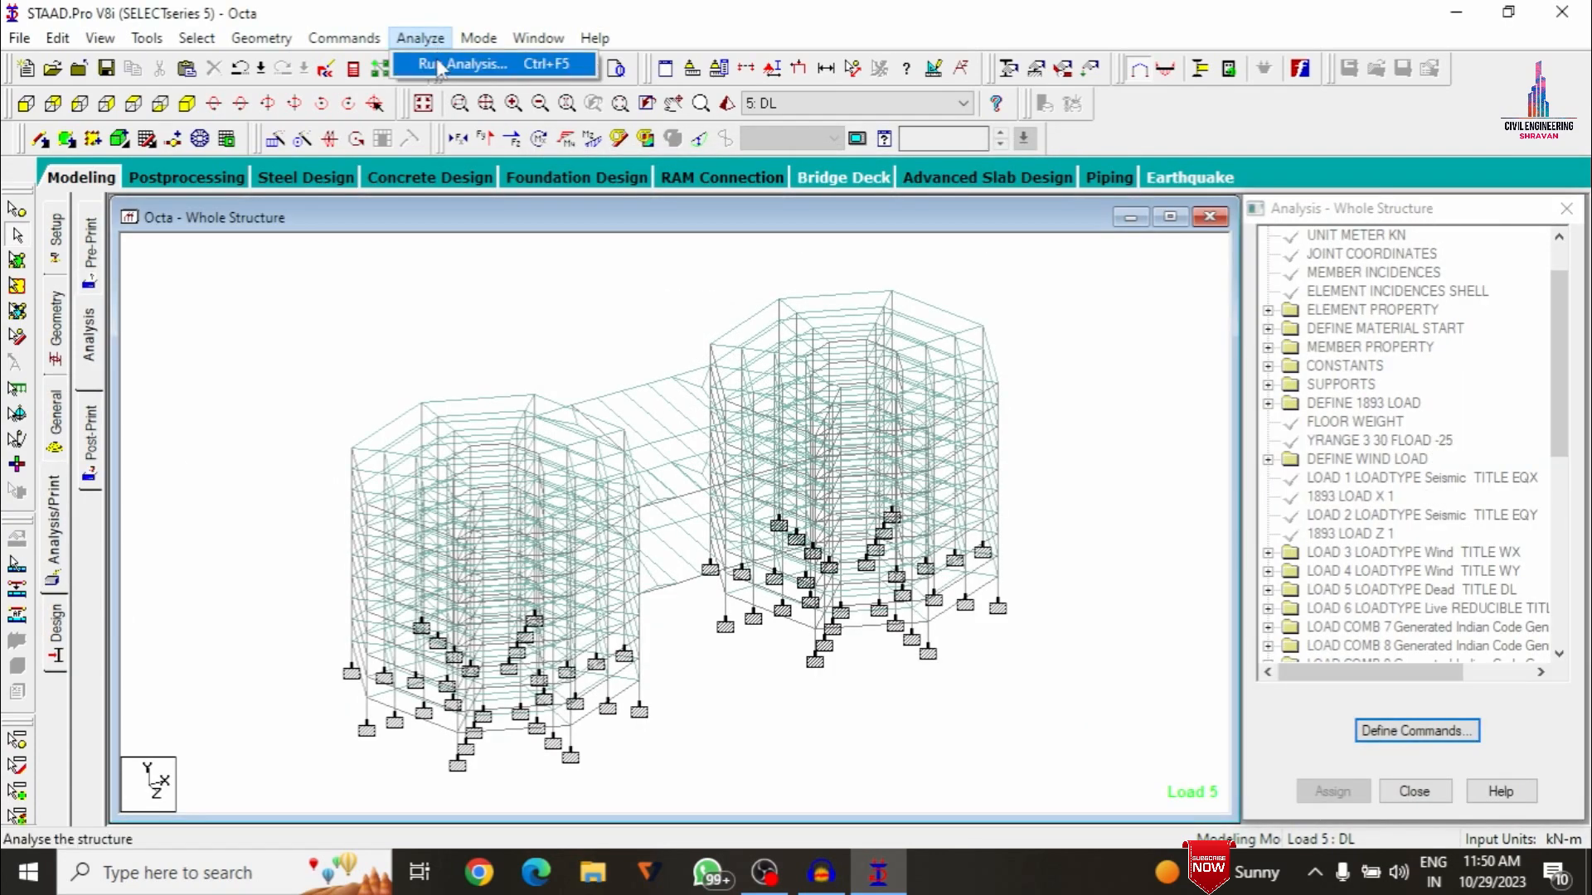
{"action": "left_click", "coordinate": [439, 65]}
{"action": "left_click", "coordinate": [667, 492]}
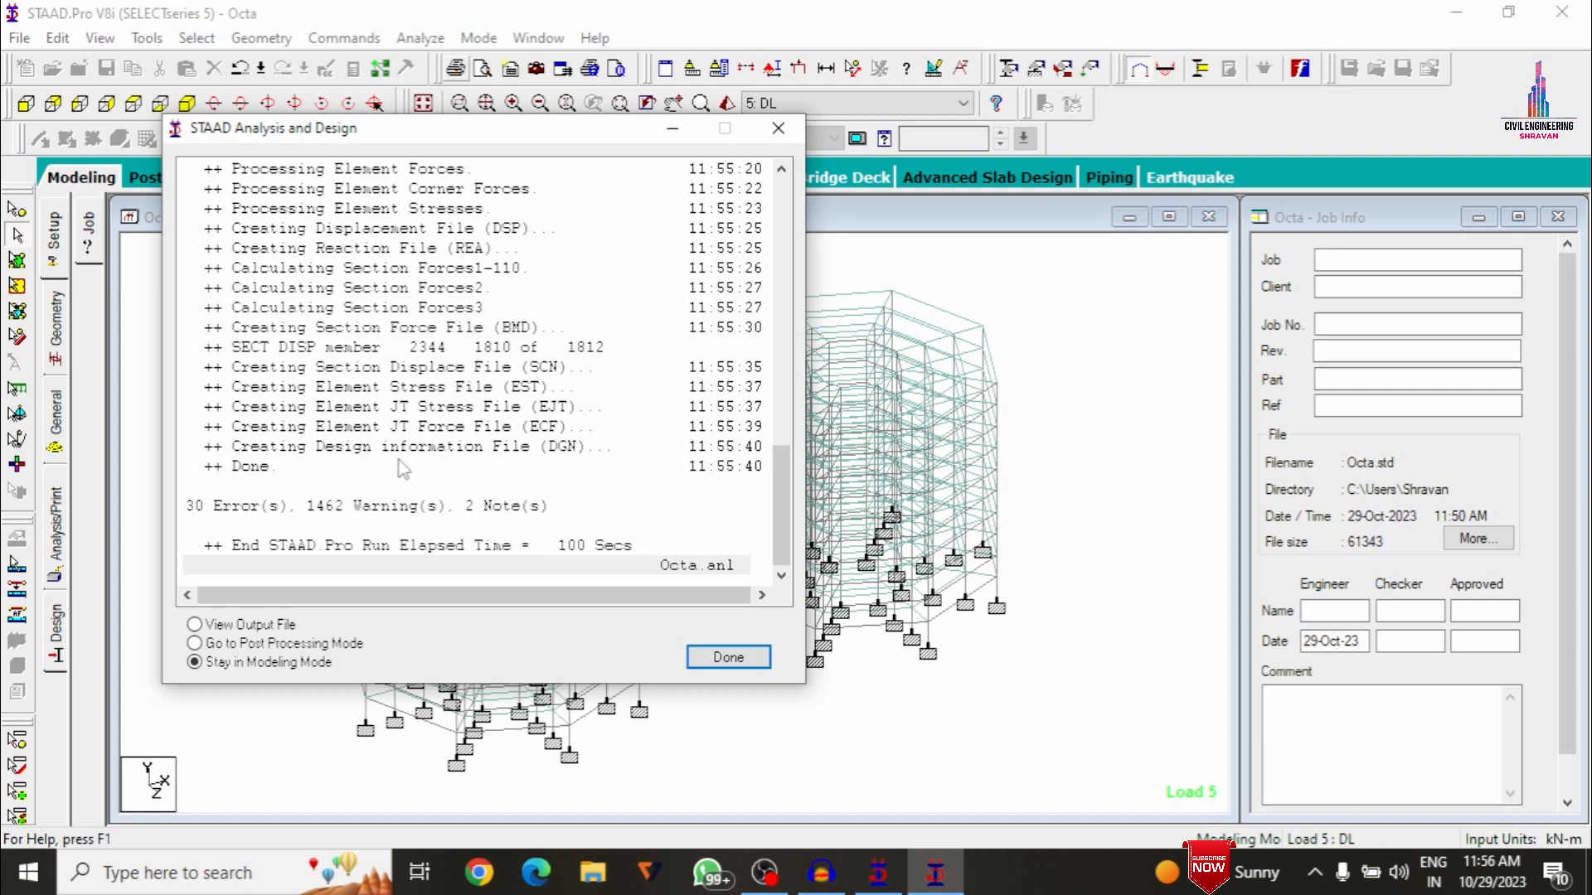
{"action": "left_click", "coordinate": [223, 644]}
{"action": "left_click", "coordinate": [741, 668]}
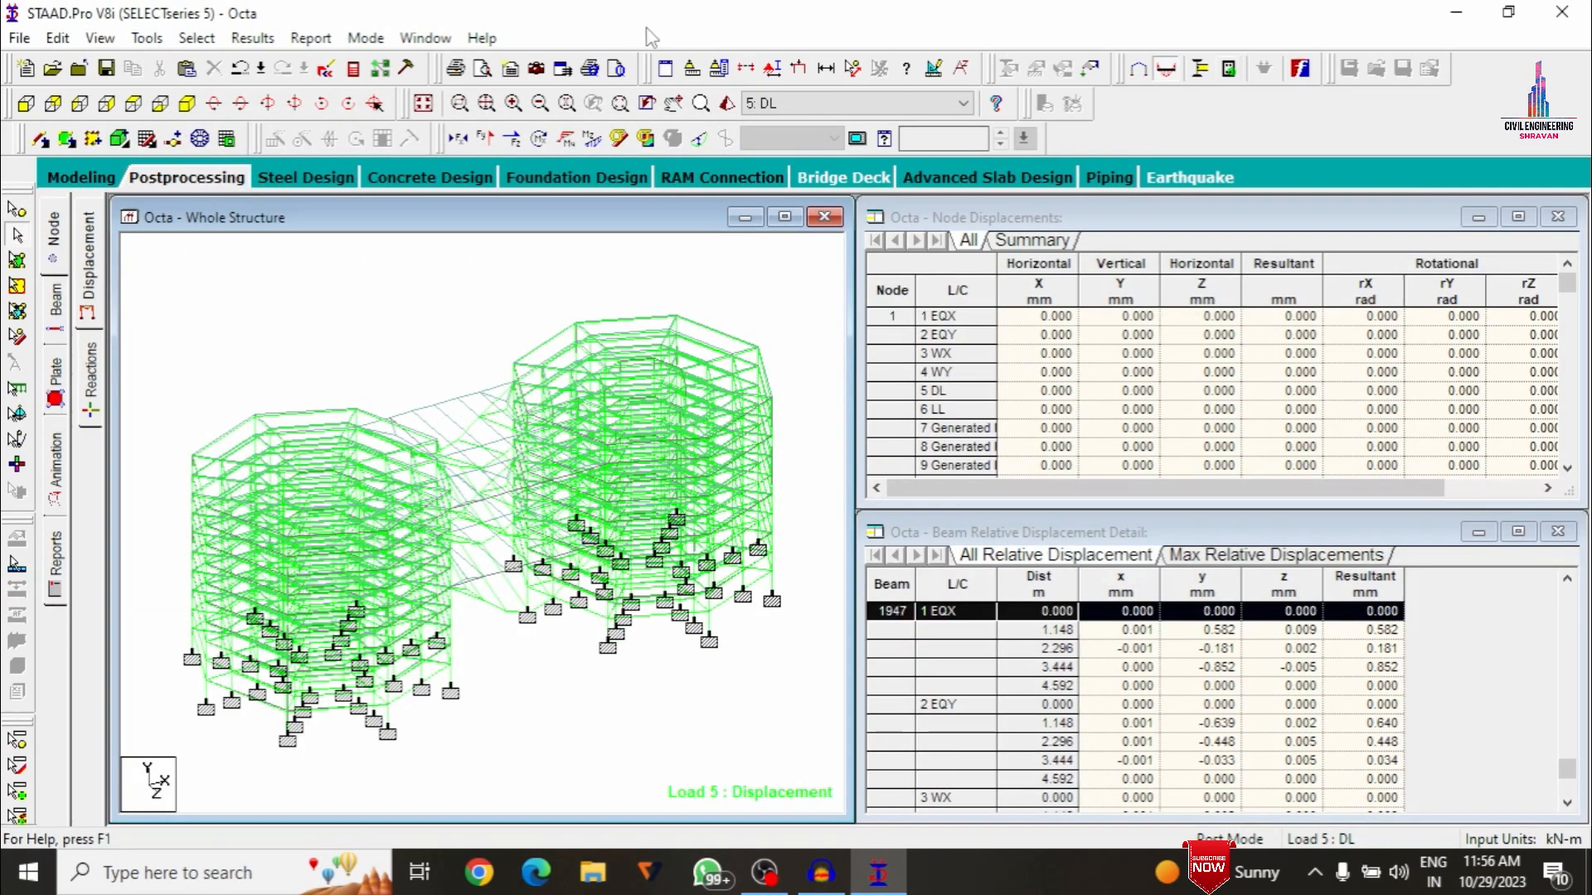
Isolate one inner-ring bay of the right tower from the plan with a rubber-band section, and show it isometrically
{"action": "left_click", "coordinate": [133, 102]}
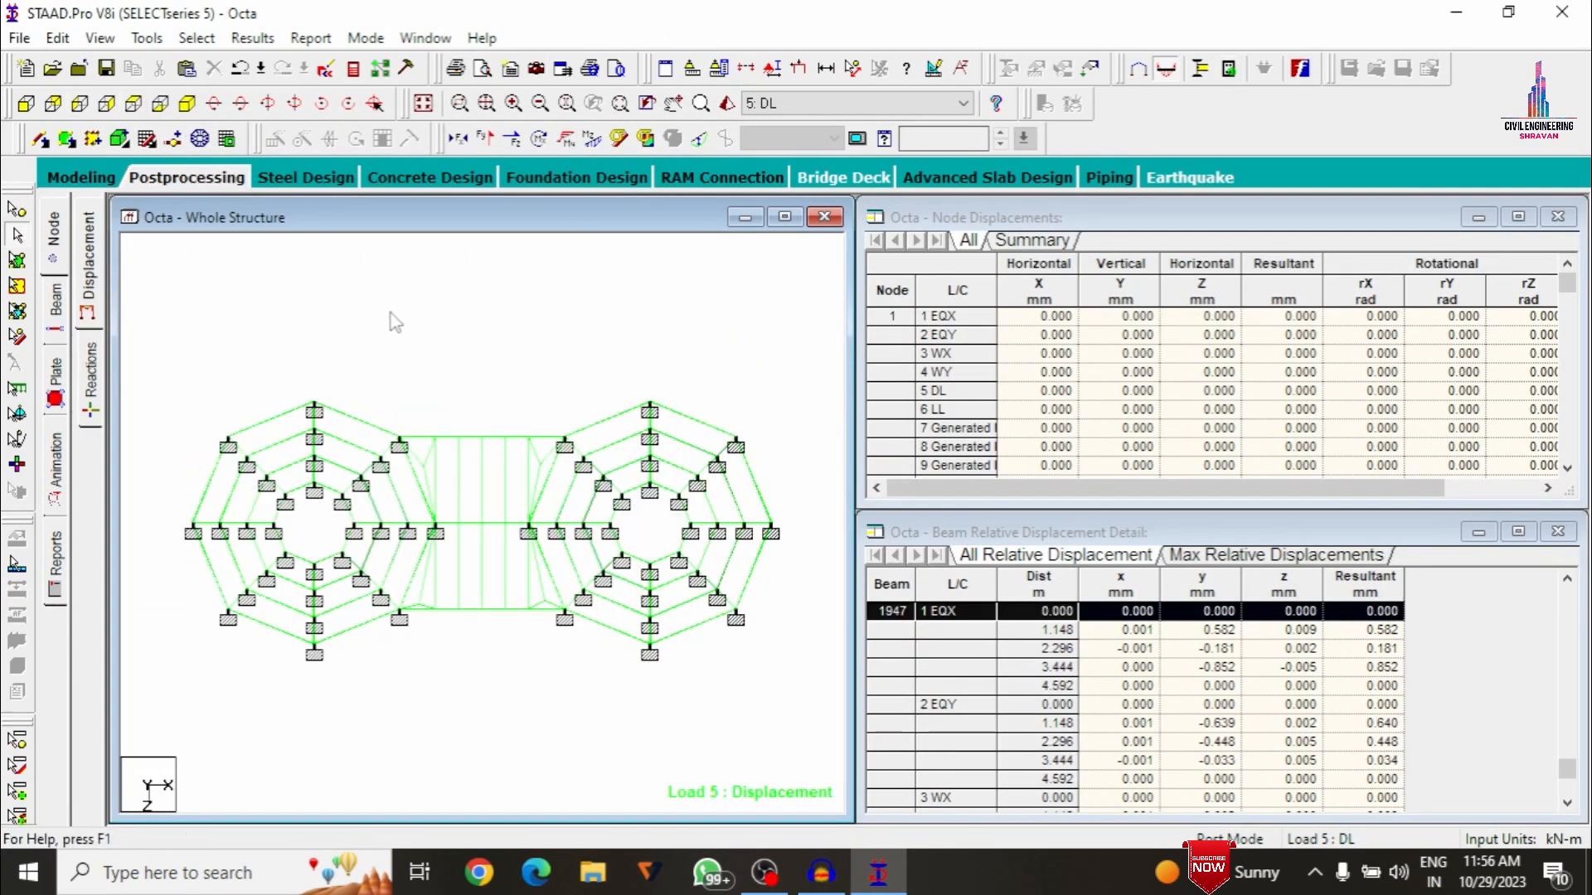
{"action": "left_click", "coordinate": [699, 139]}
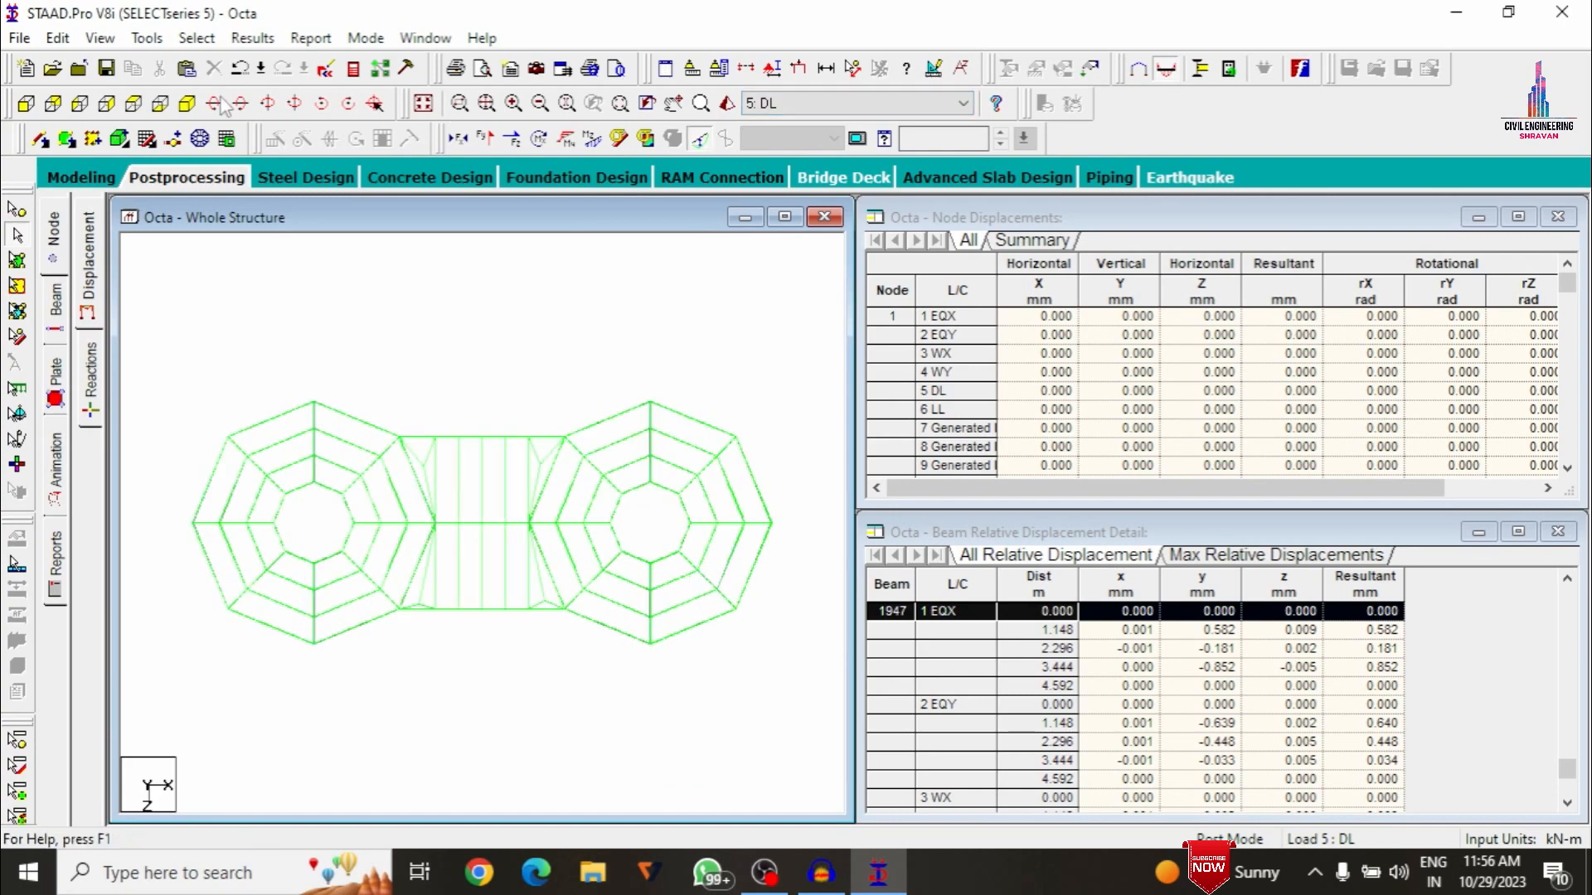
{"action": "left_click", "coordinate": [770, 70]}
{"action": "left_click", "coordinate": [873, 296]}
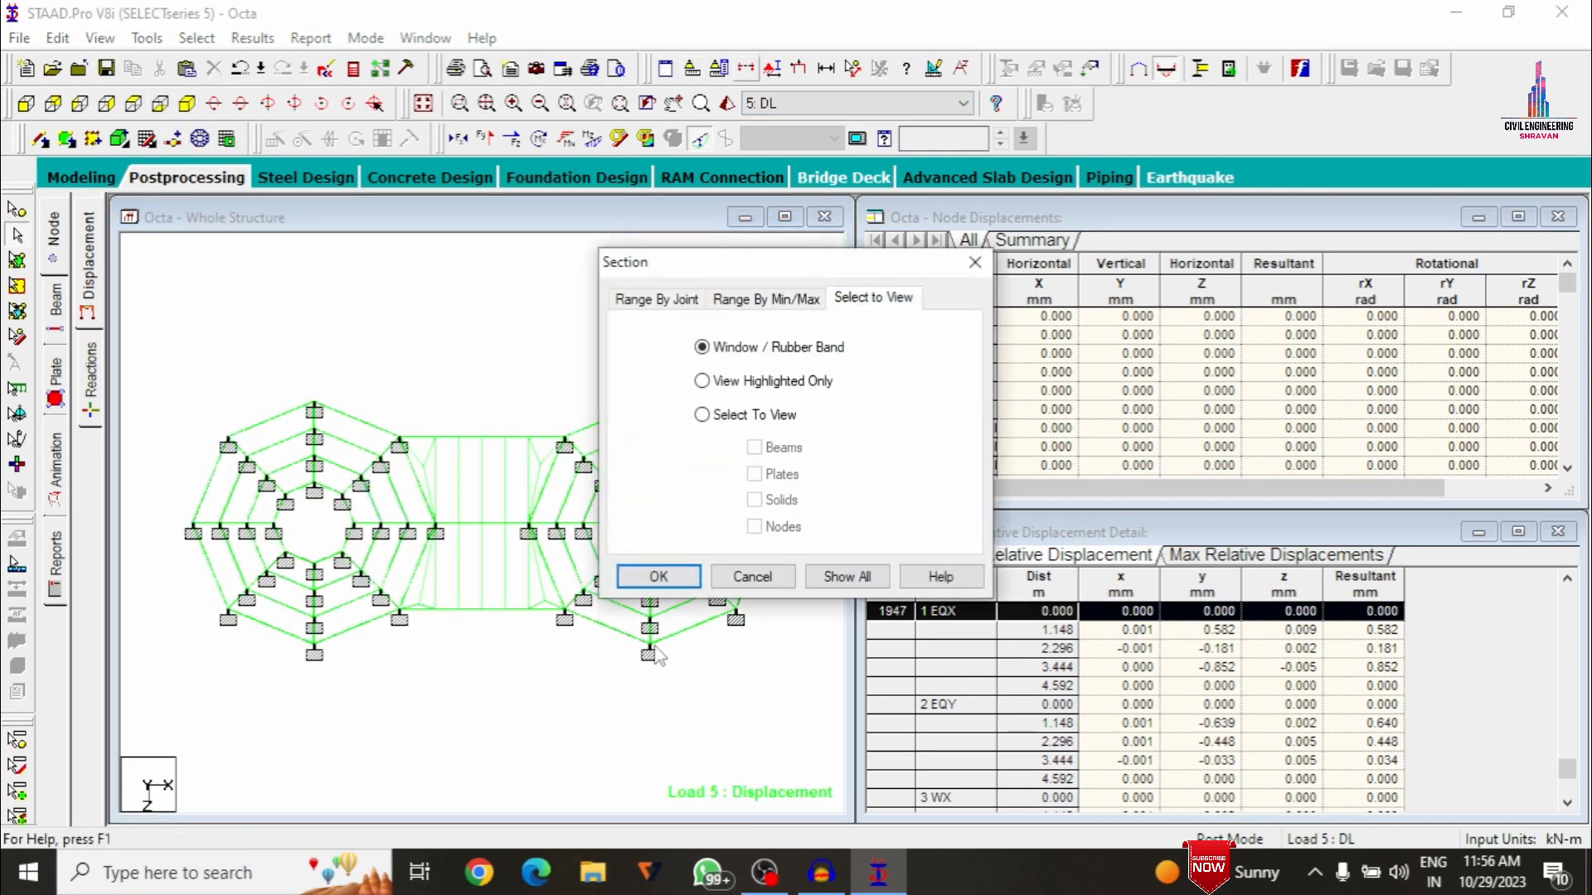
{"action": "left_click", "coordinate": [658, 576]}
{"action": "left_click", "coordinate": [627, 465]}
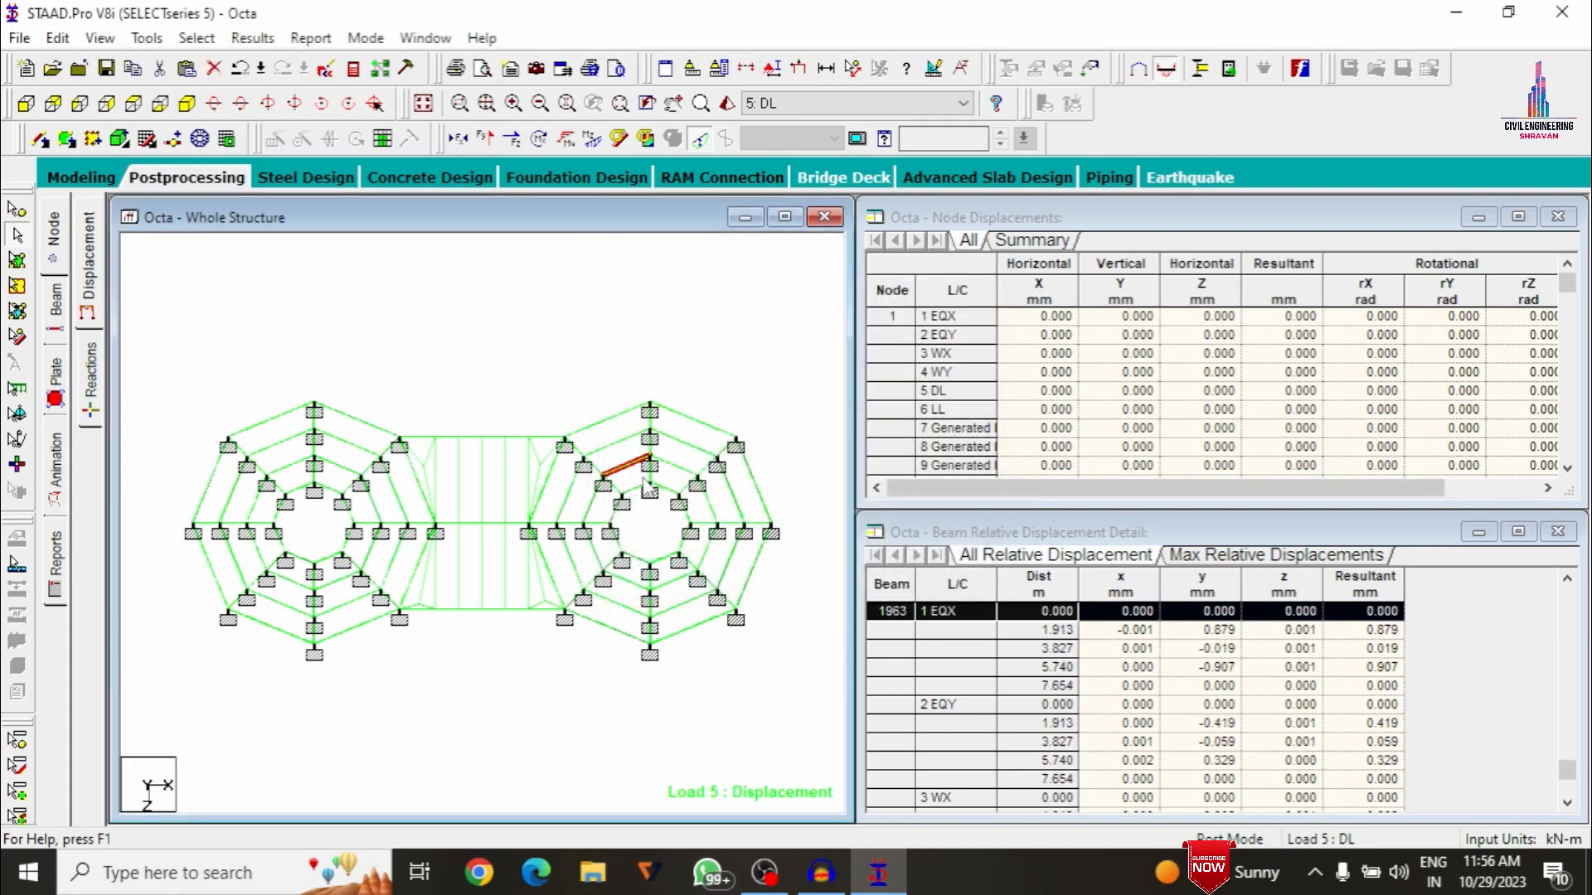
{"action": "left_click_drag", "start_coordinate": [633, 464], "coordinate": [687, 509]}
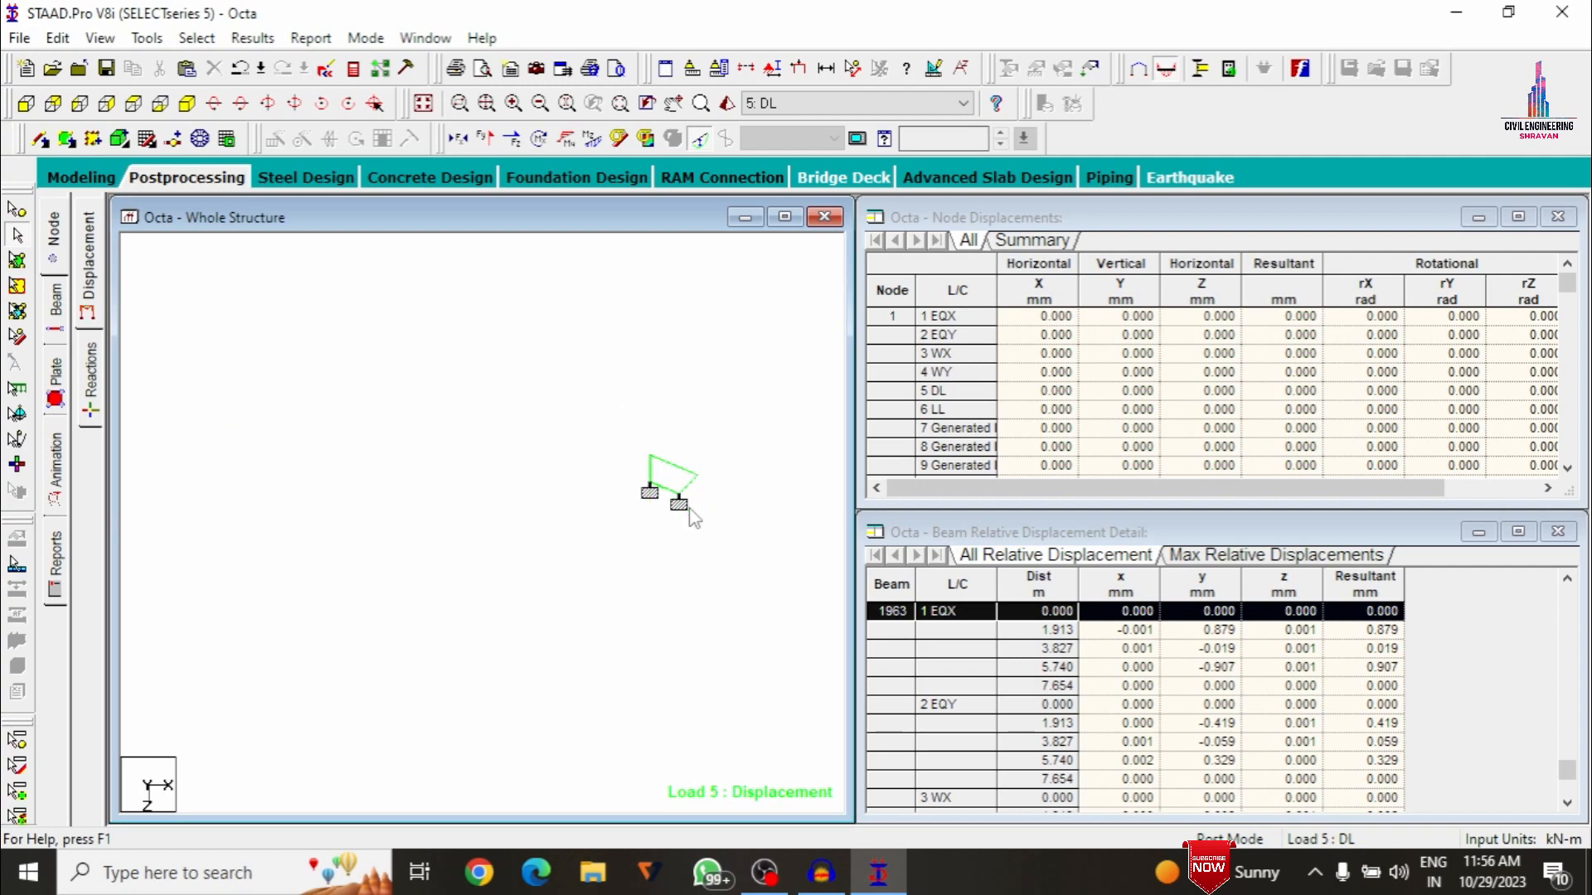
{"action": "left_click", "coordinate": [188, 104]}
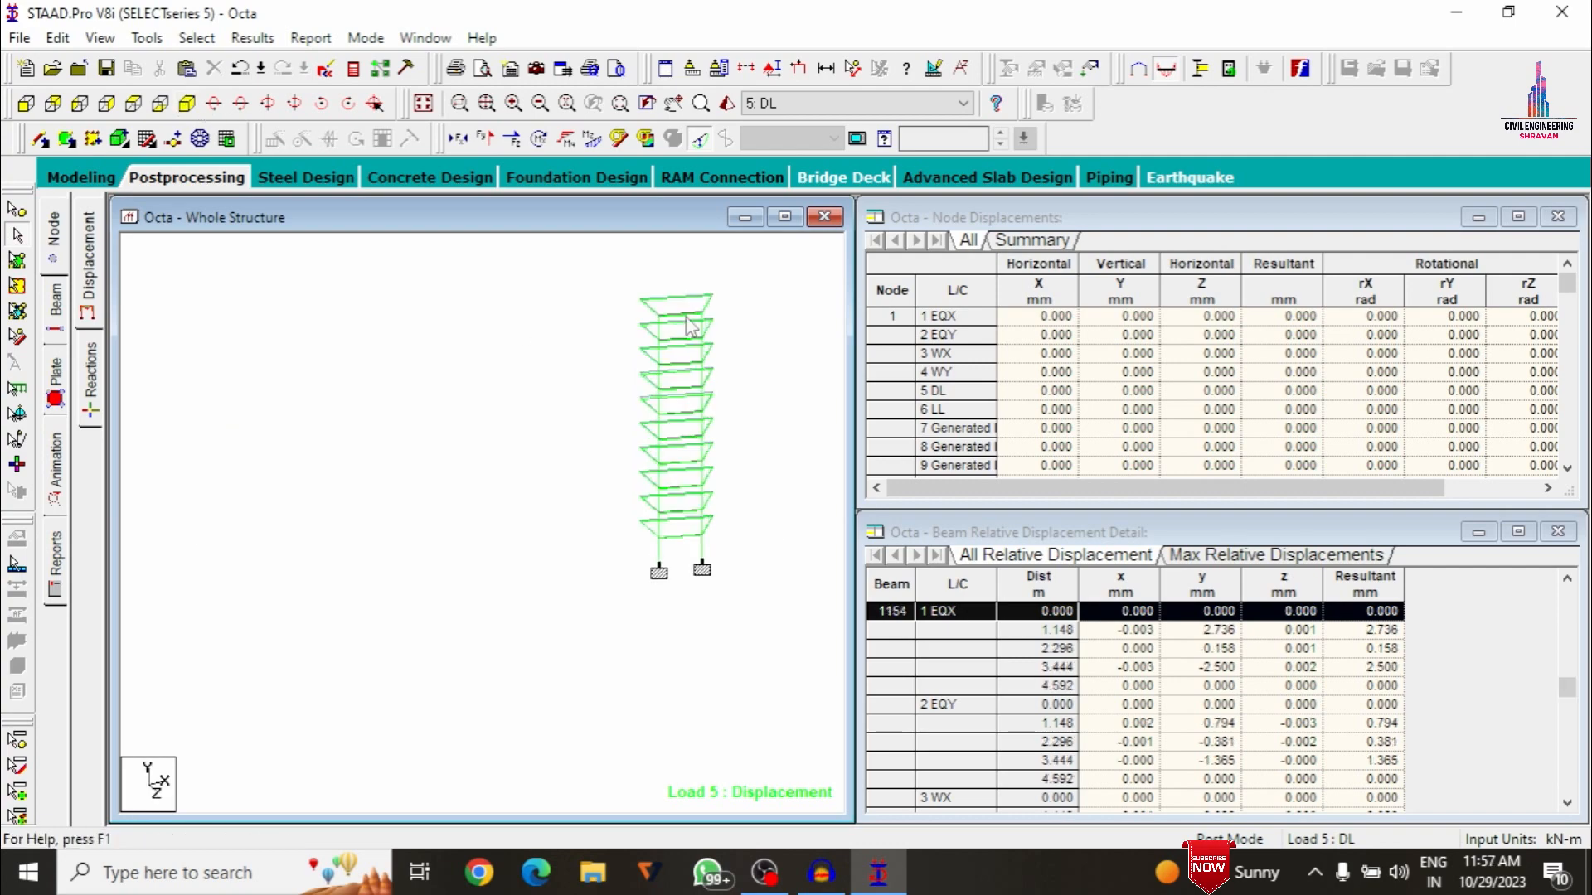
Review the concrete design details of the isolated bay's inner beam on the top floor, and close its properties
{"action": "double_click", "coordinate": [681, 314]}
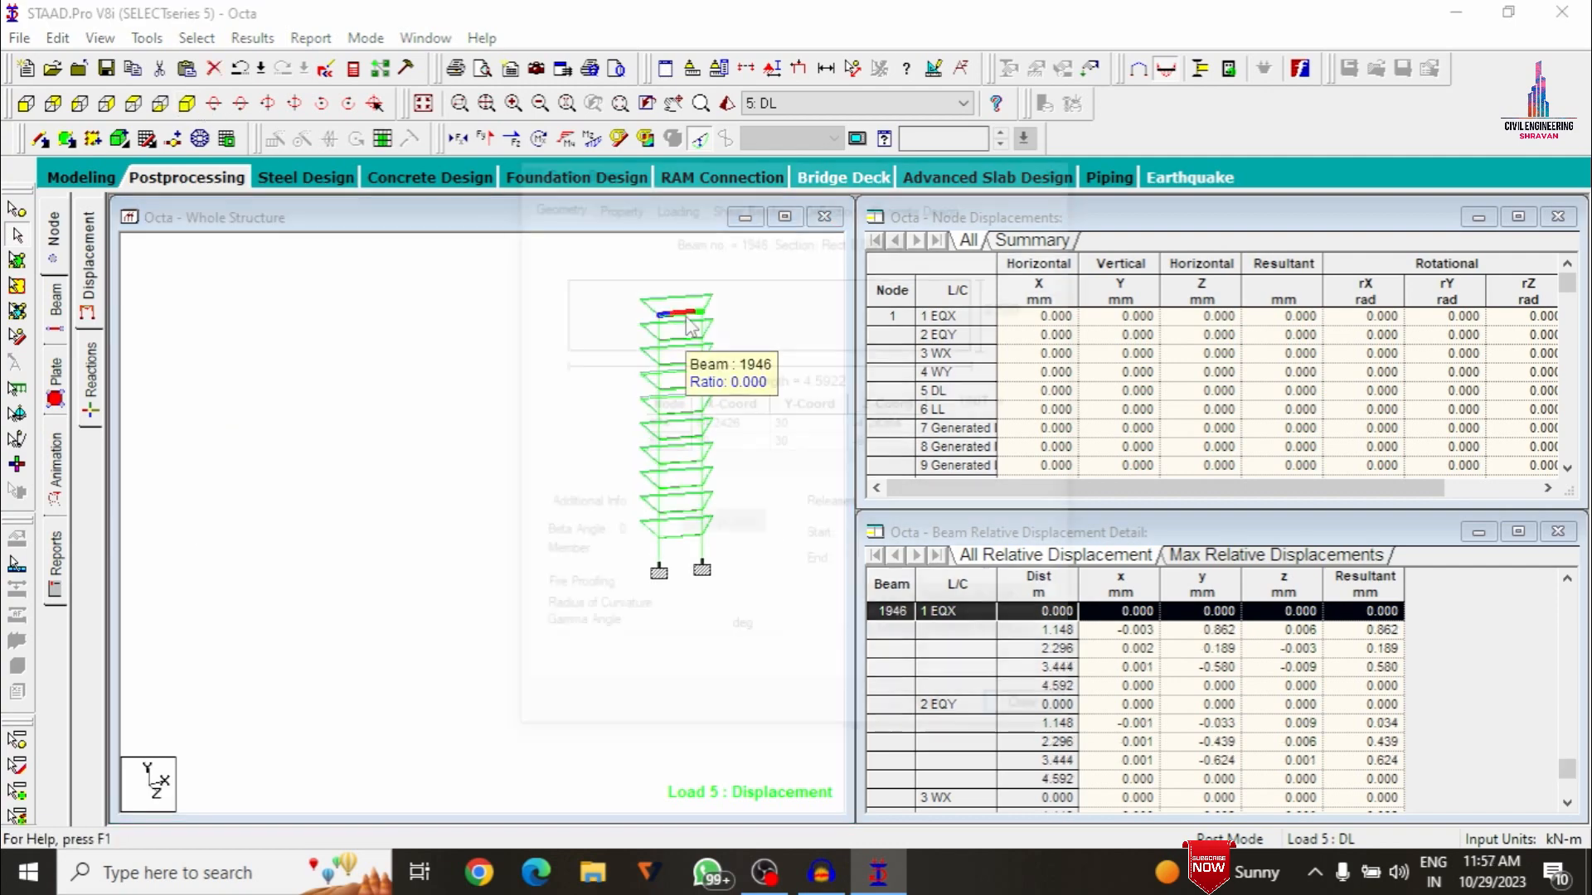
{"action": "left_click", "coordinate": [915, 204]}
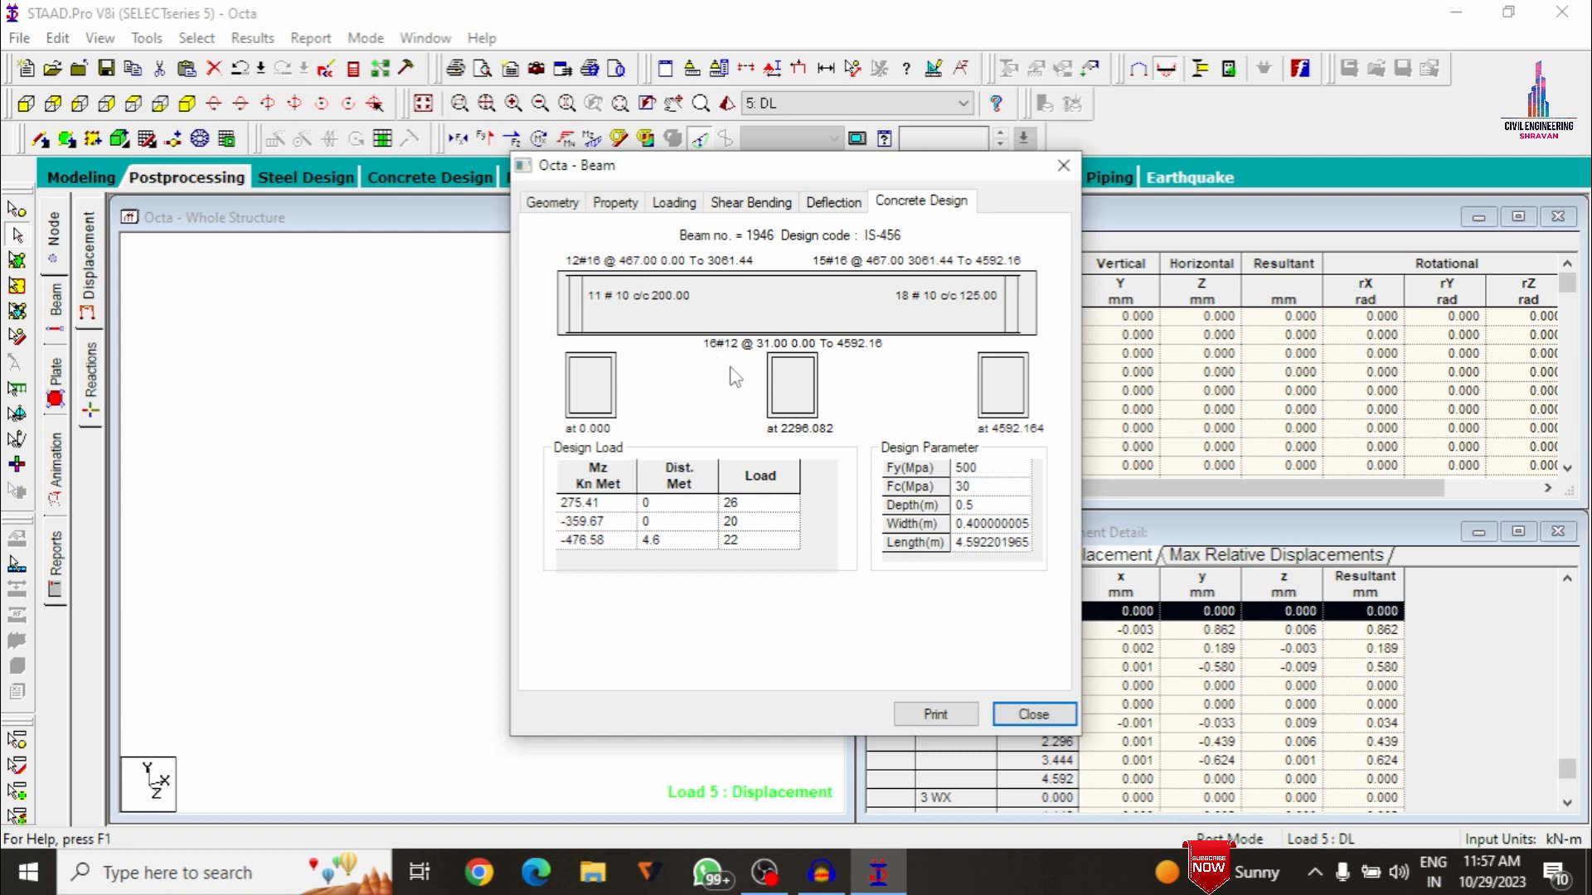
{"action": "left_click", "coordinate": [1074, 166]}
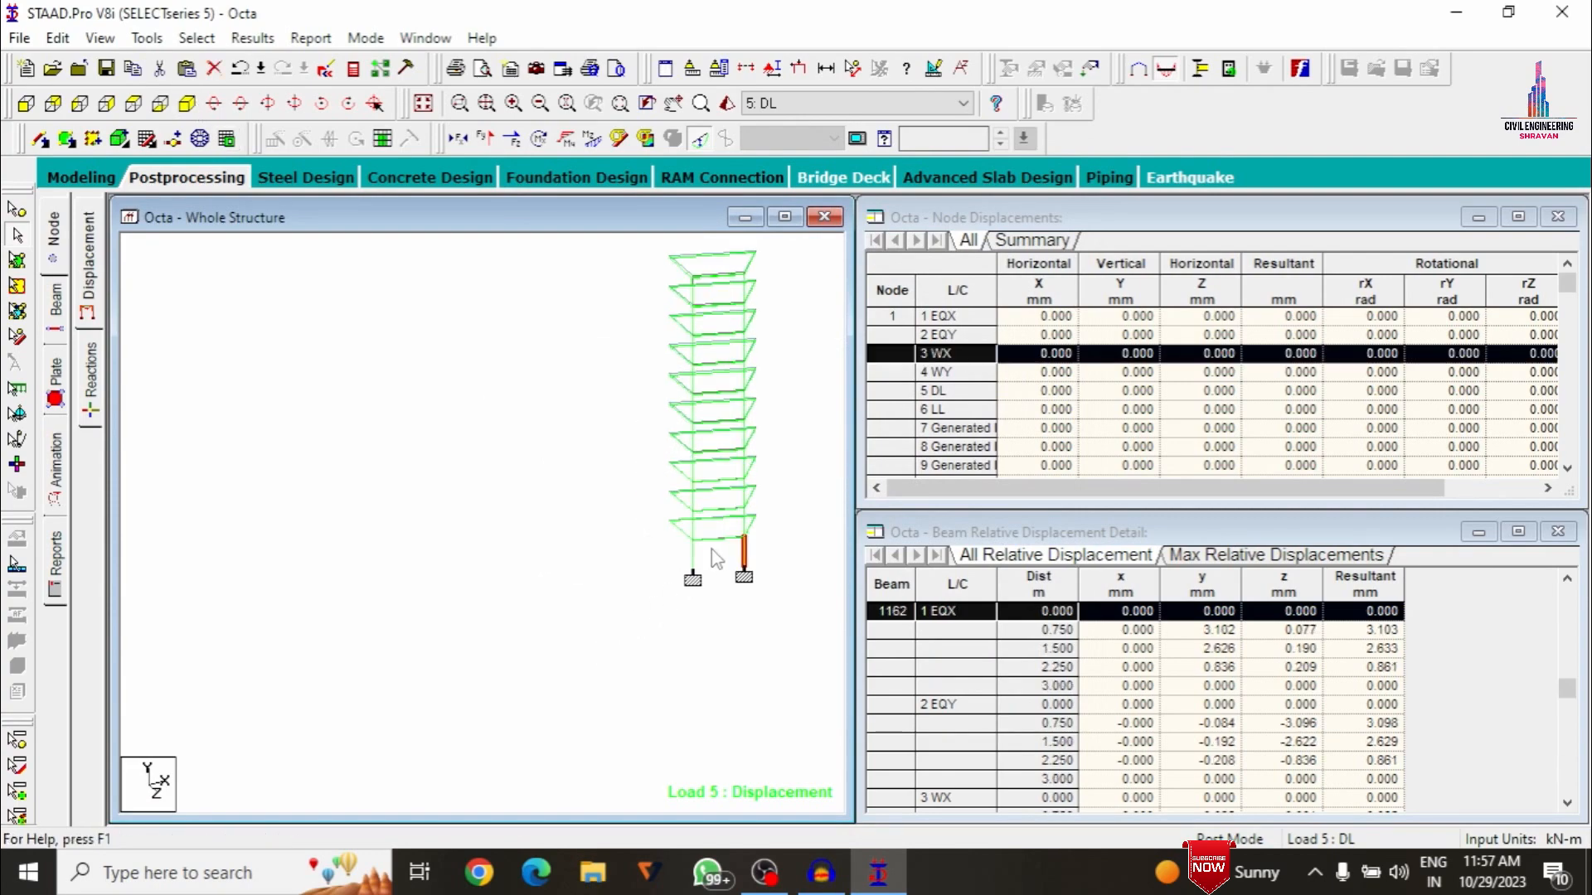
Review the deflection diagram of the isolated bay's left ground-storey column, and close its properties
{"action": "double_click", "coordinate": [695, 564]}
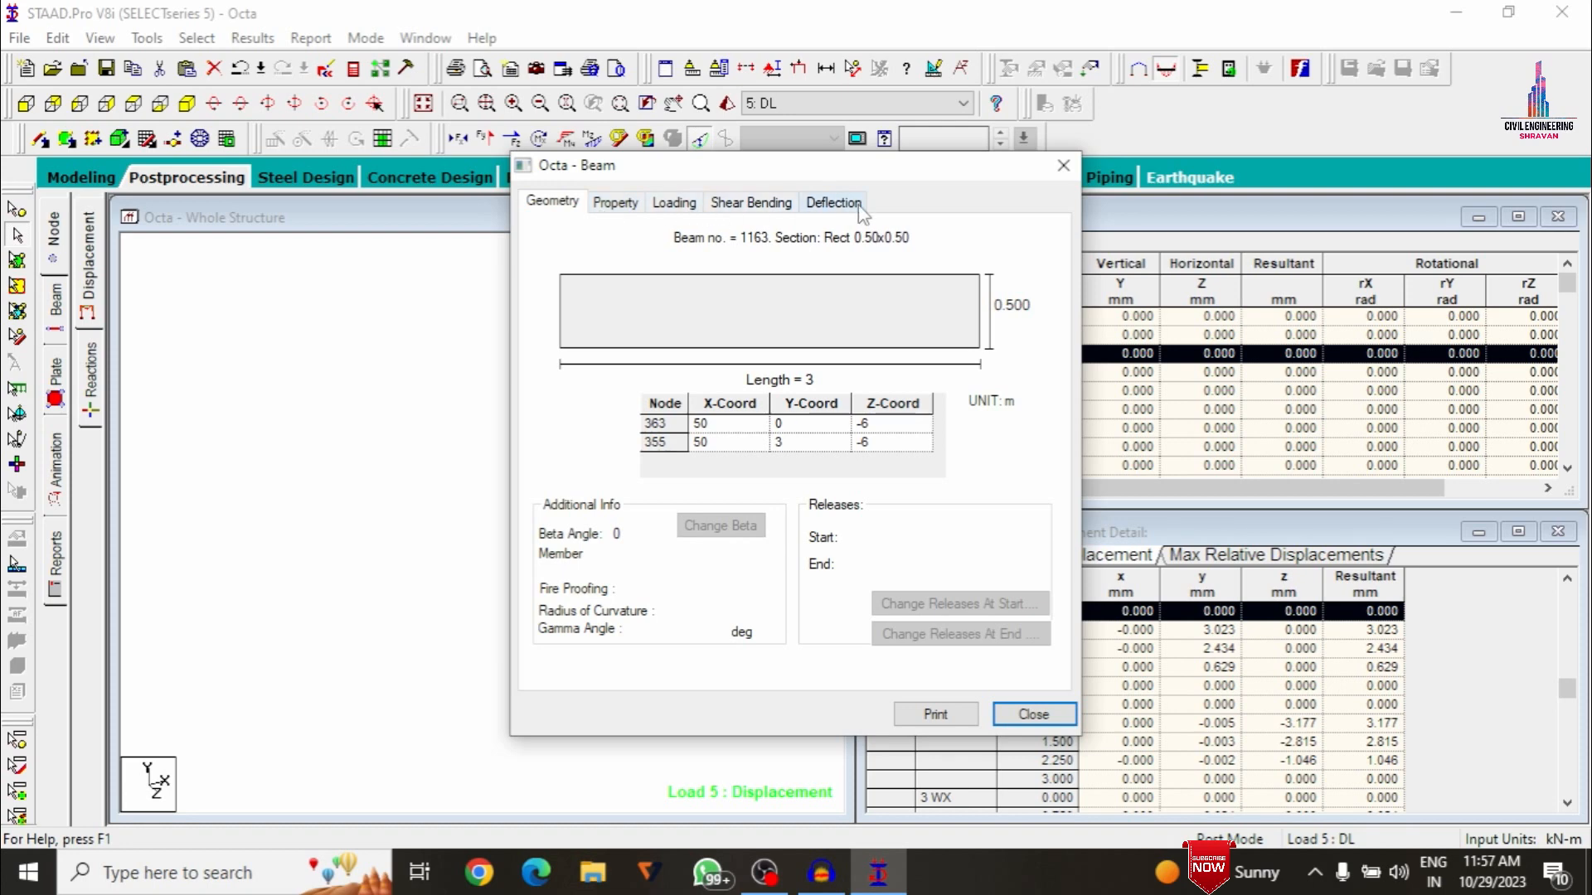
{"action": "left_click", "coordinate": [833, 203]}
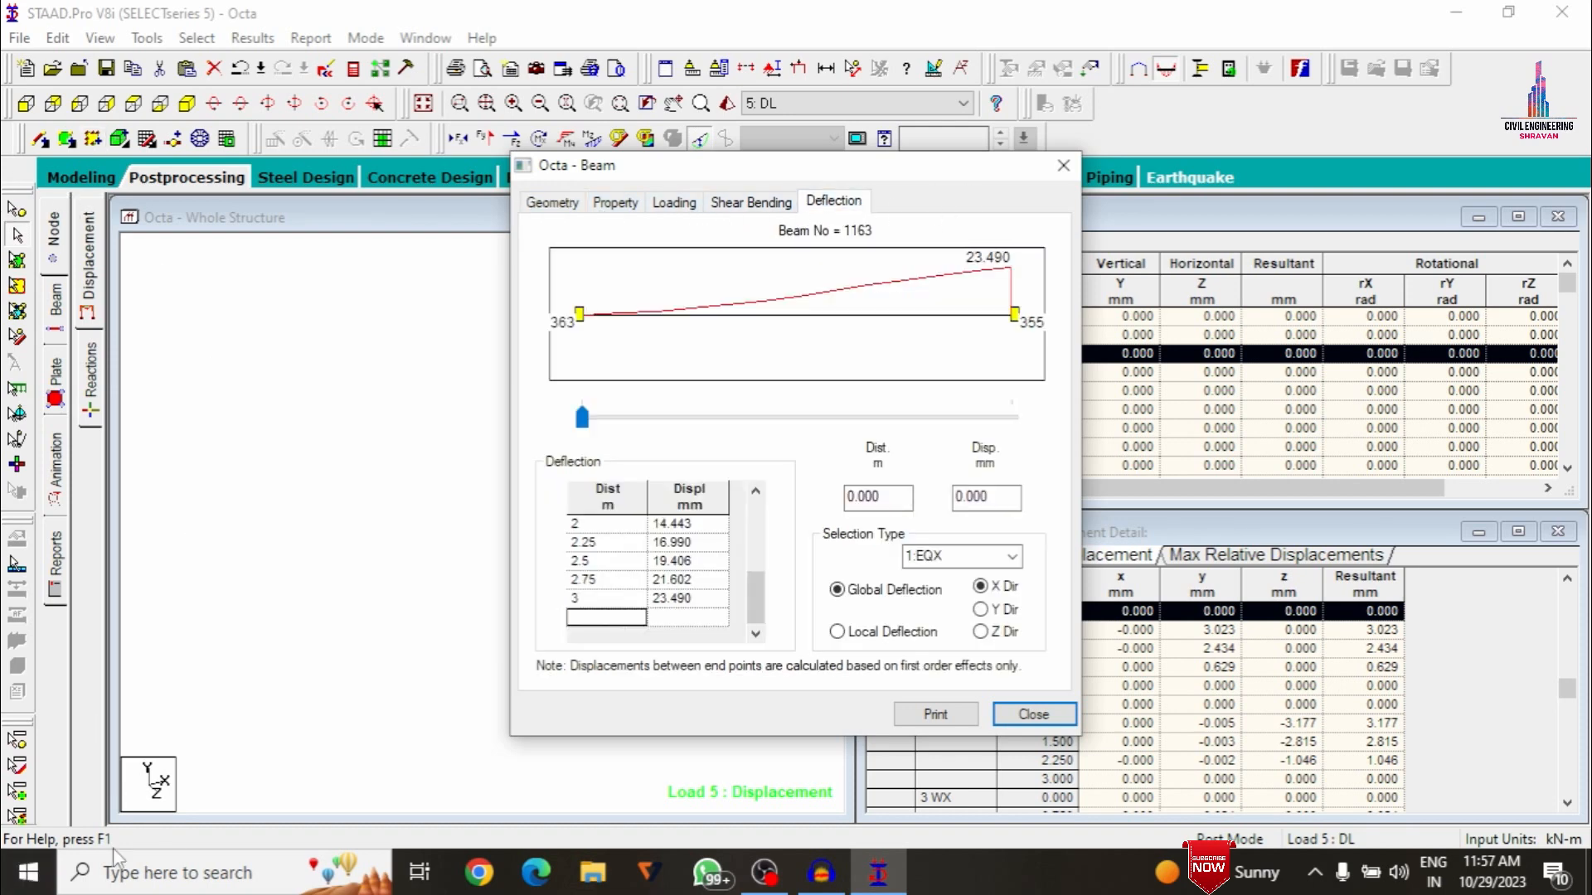
{"action": "left_click", "coordinate": [1063, 164]}
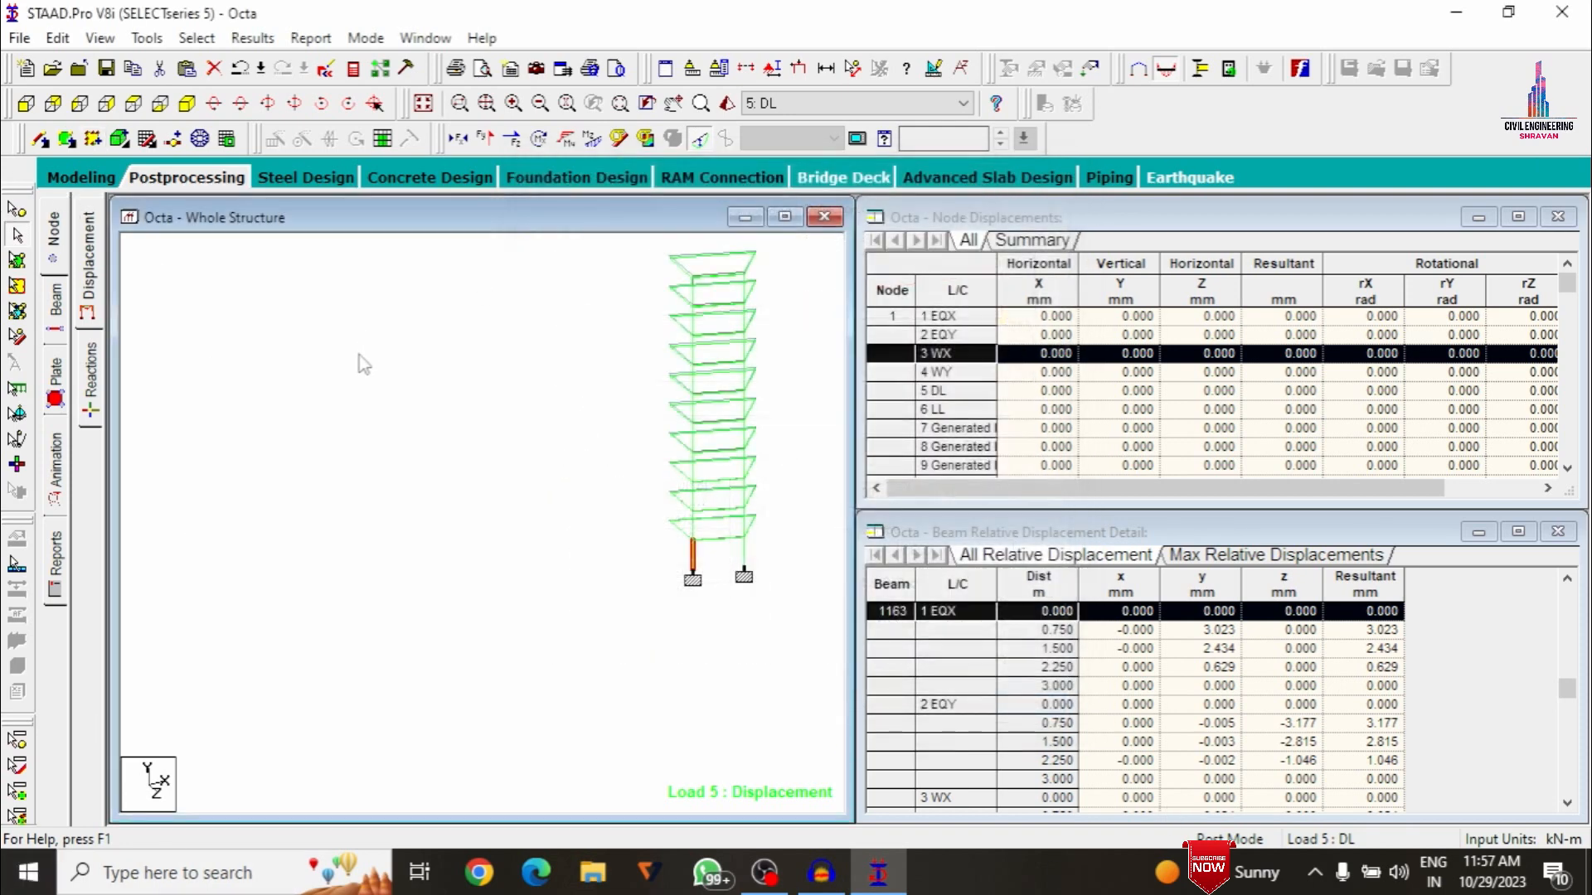
Restore the whole structure view, open the analysis output file and examine its concrete design results
{"action": "left_click", "coordinate": [423, 103]}
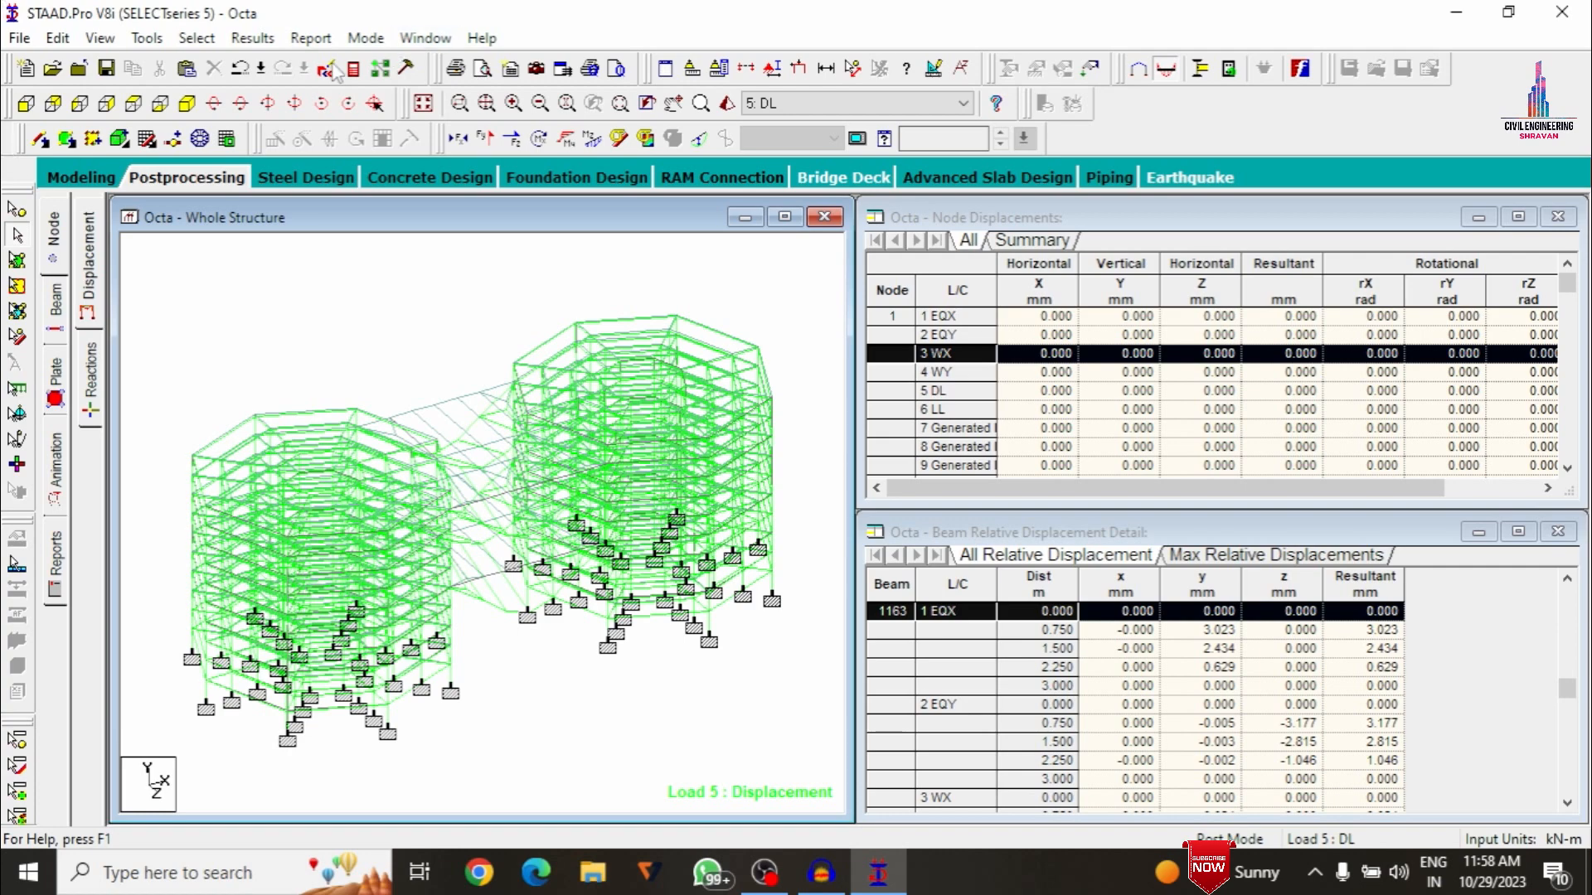
{"action": "left_click", "coordinate": [381, 69]}
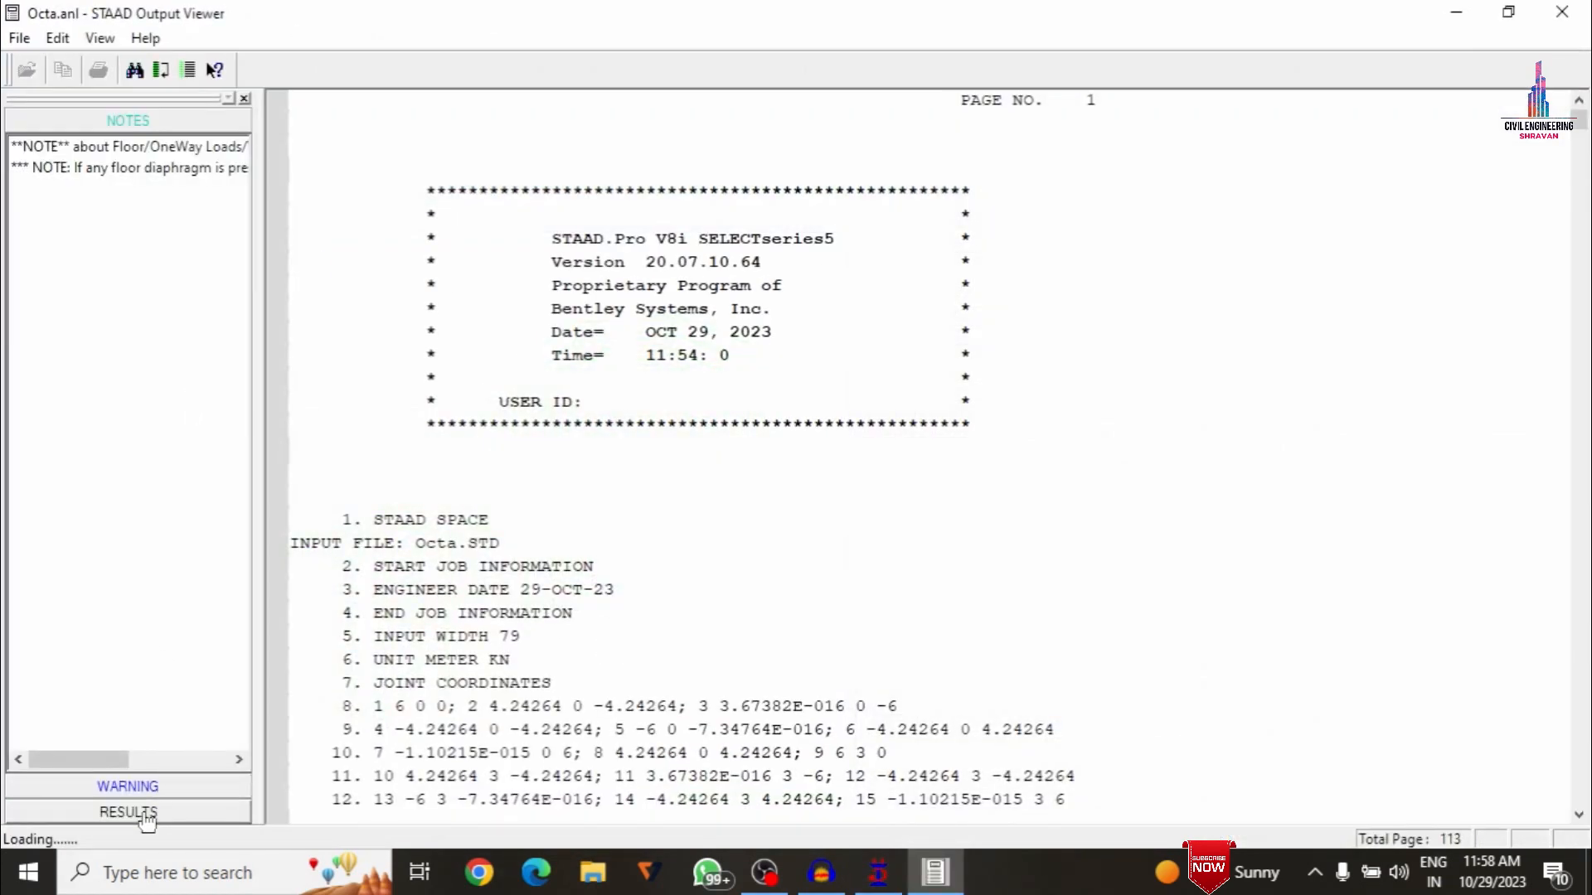
{"action": "left_click", "coordinate": [147, 814]}
{"action": "left_click", "coordinate": [70, 197]}
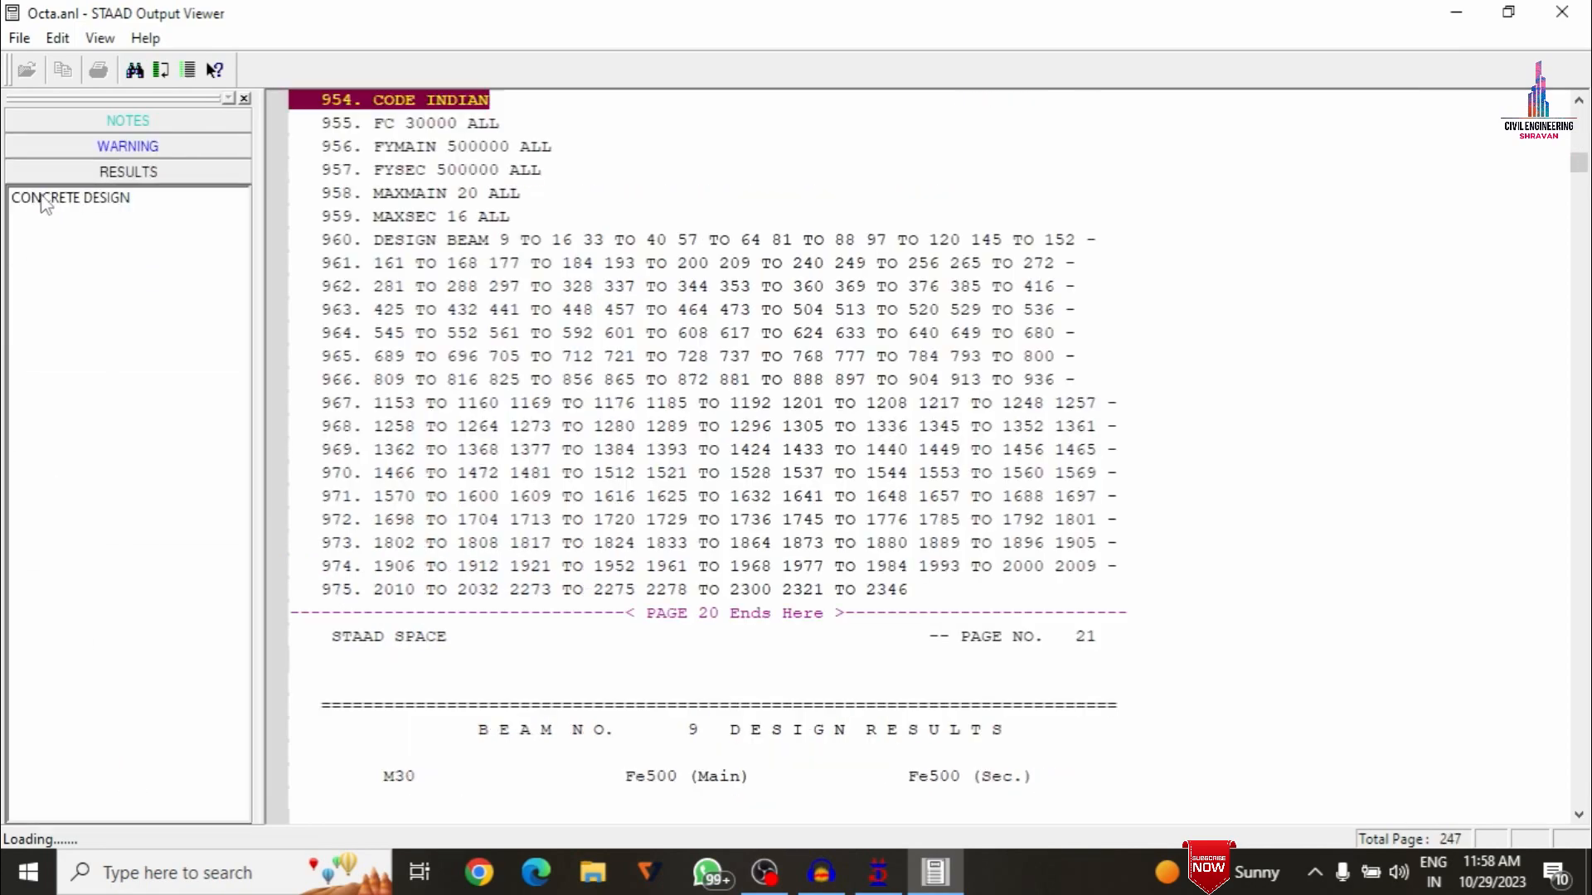
{"action": "scroll", "coordinate": [695, 415], "scroll_direction": "down", "scroll_amount": 3}
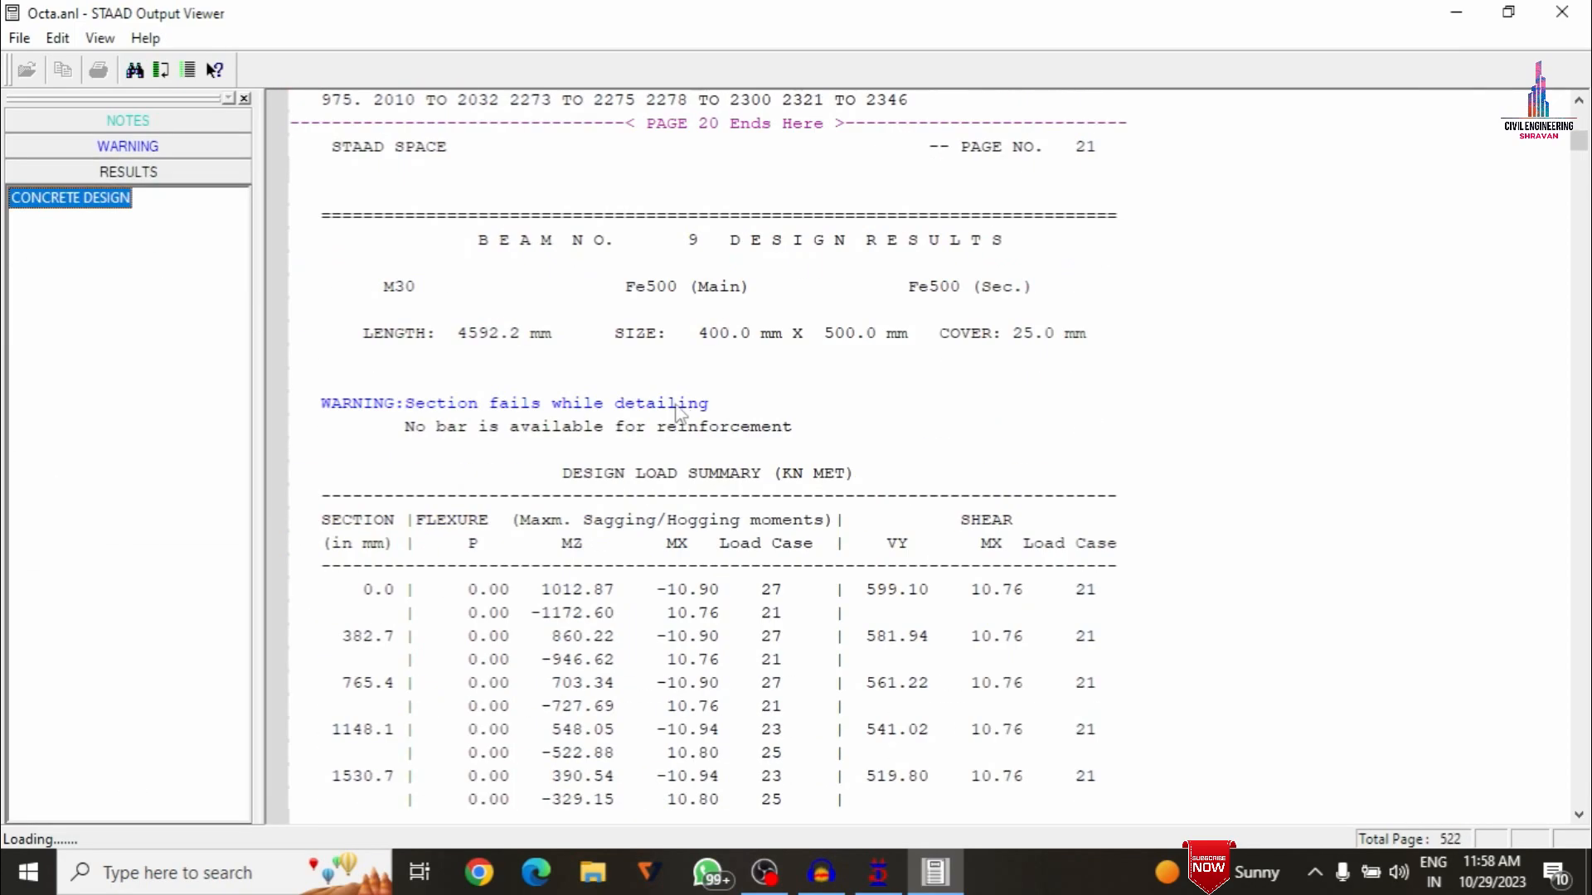
List the errors in the output file and go to the first one, for element 2302
{"action": "scroll", "coordinate": [686, 472], "scroll_direction": "up", "scroll_amount": 15}
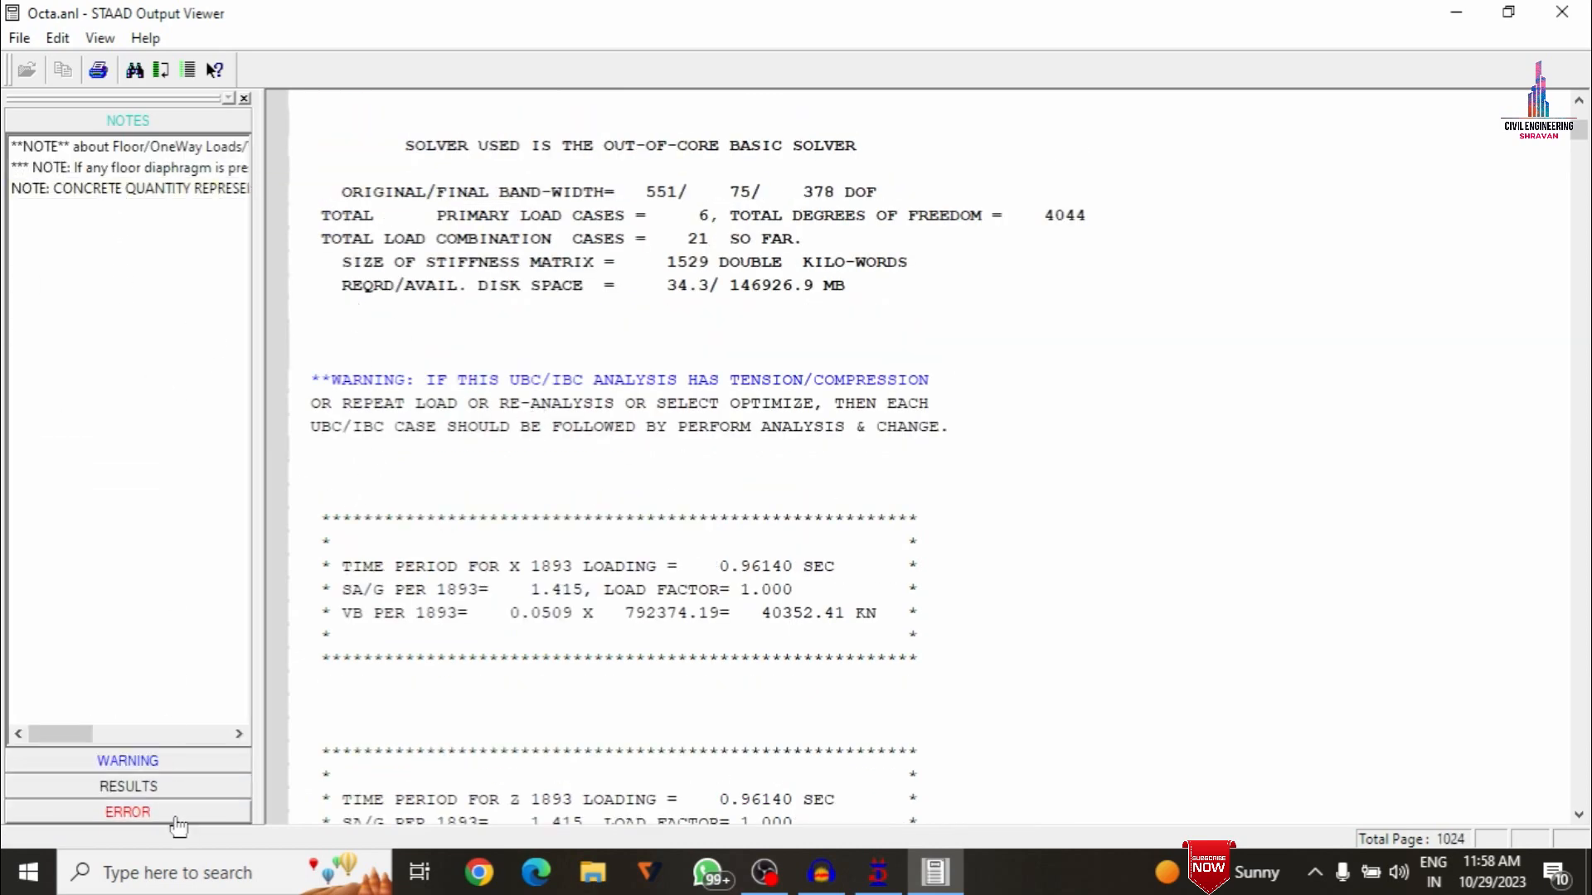
{"action": "left_click", "coordinate": [128, 813]}
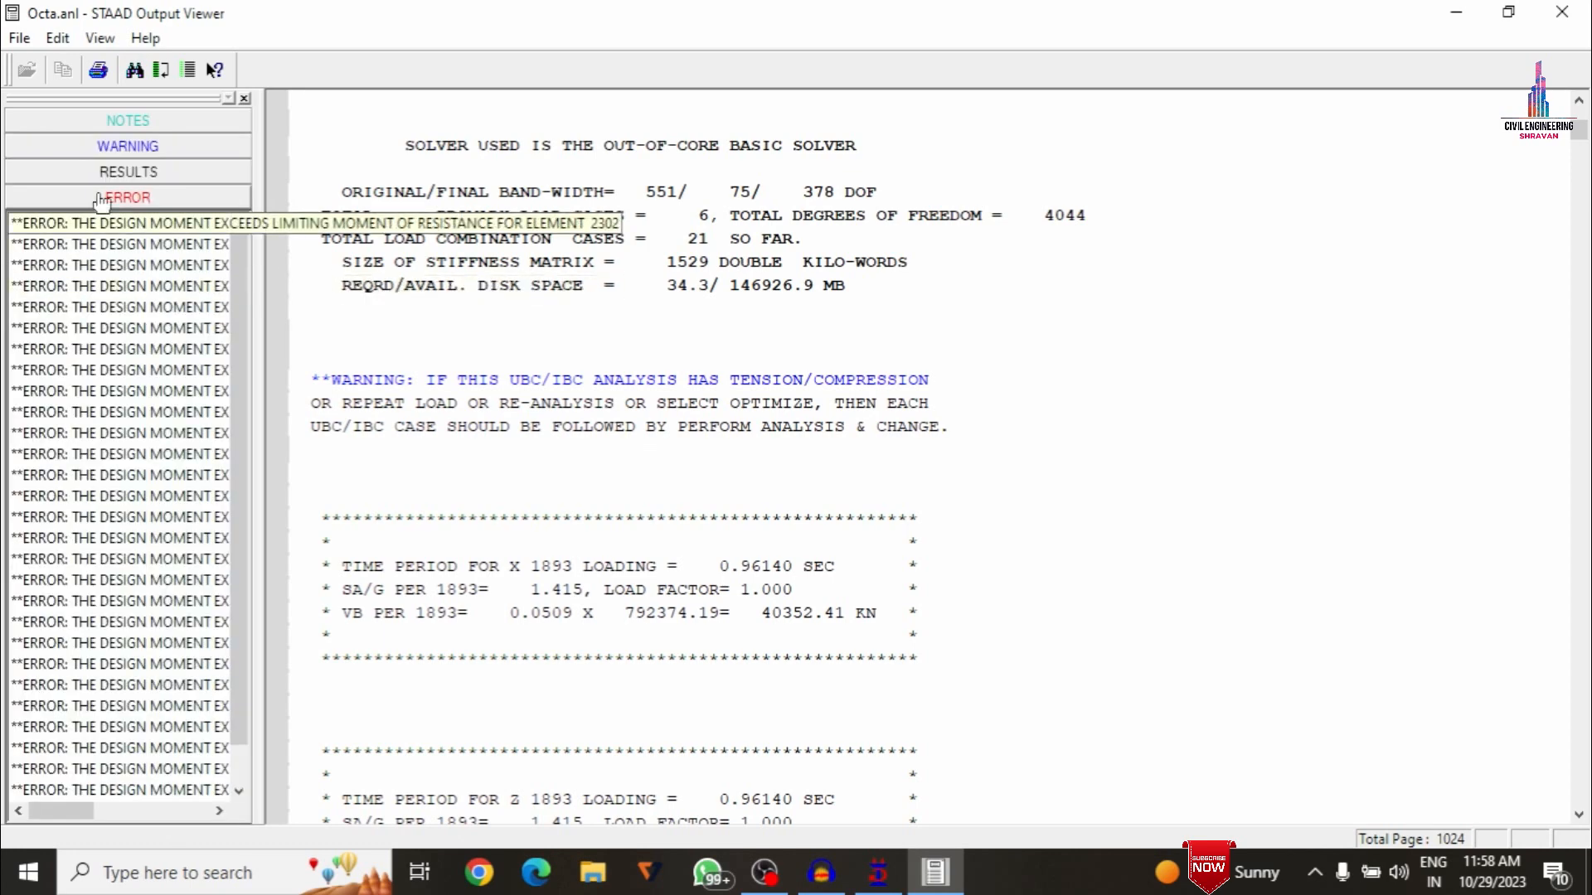
{"action": "left_click", "coordinate": [108, 222]}
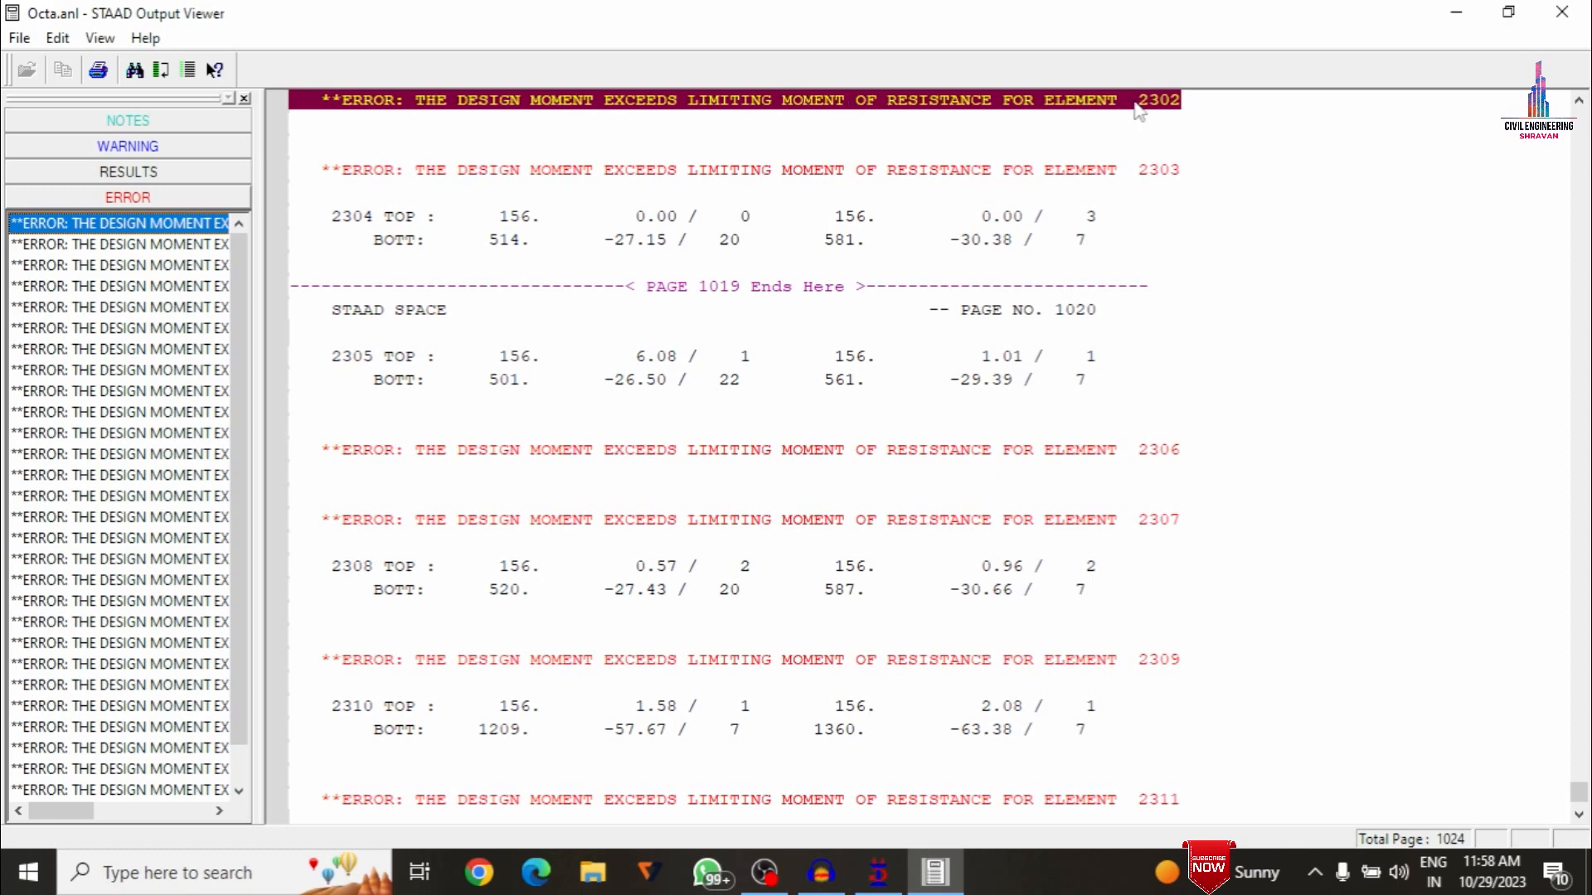
Examine the design moment errors, highlighting the one for element 2303 and going to the one for element 2362
{"action": "left_click", "coordinate": [1059, 169]}
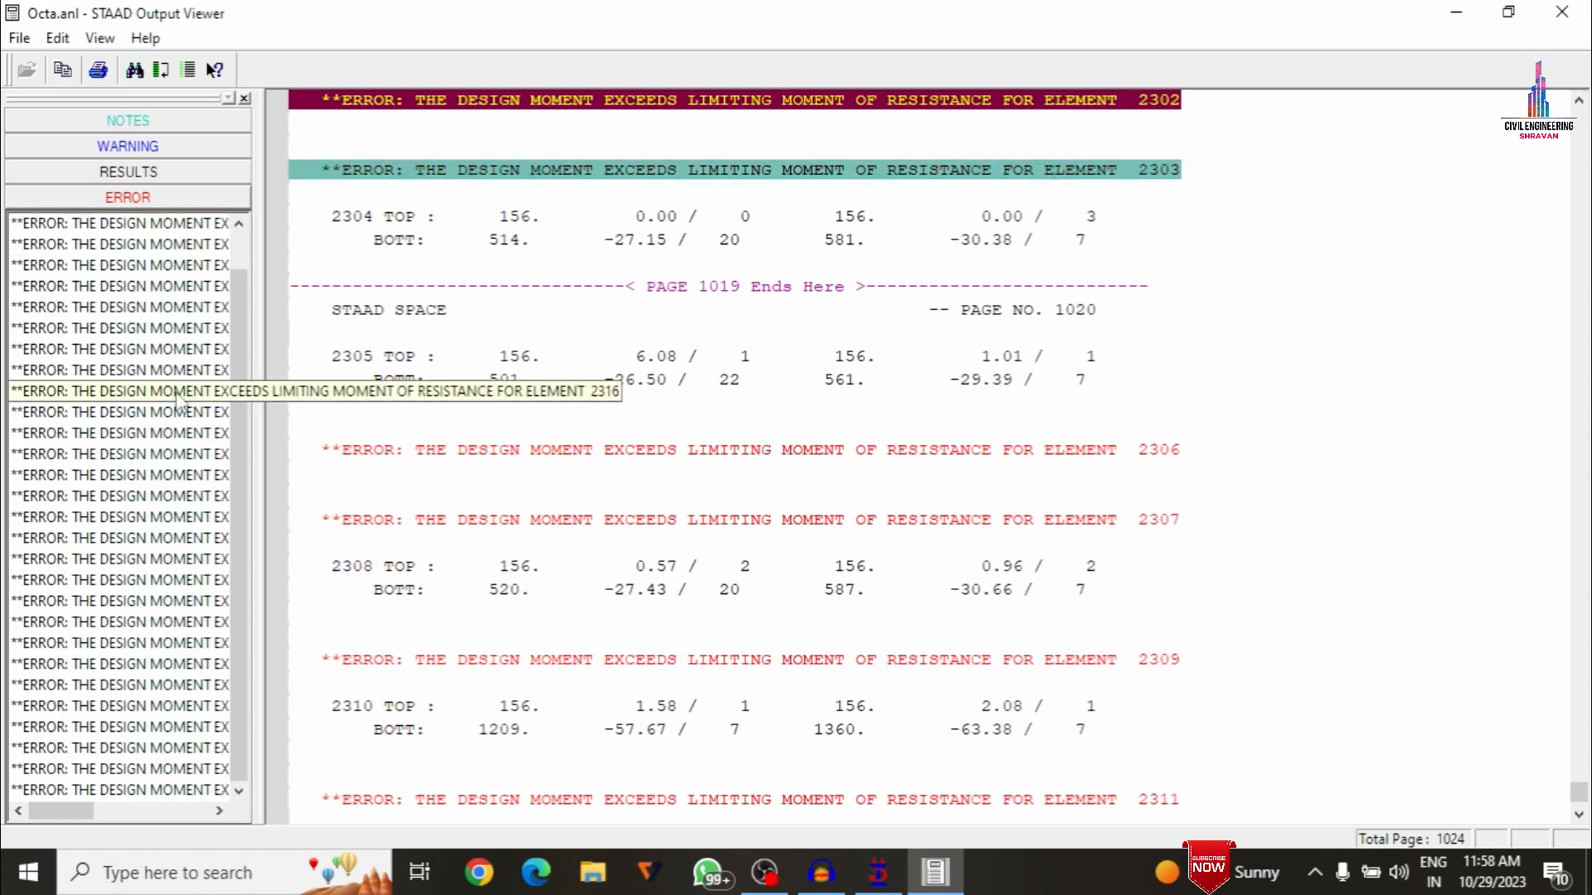
{"action": "scroll", "coordinate": [240, 477], "scroll_direction": "down", "scroll_amount": 3}
{"action": "left_click", "coordinate": [124, 705]}
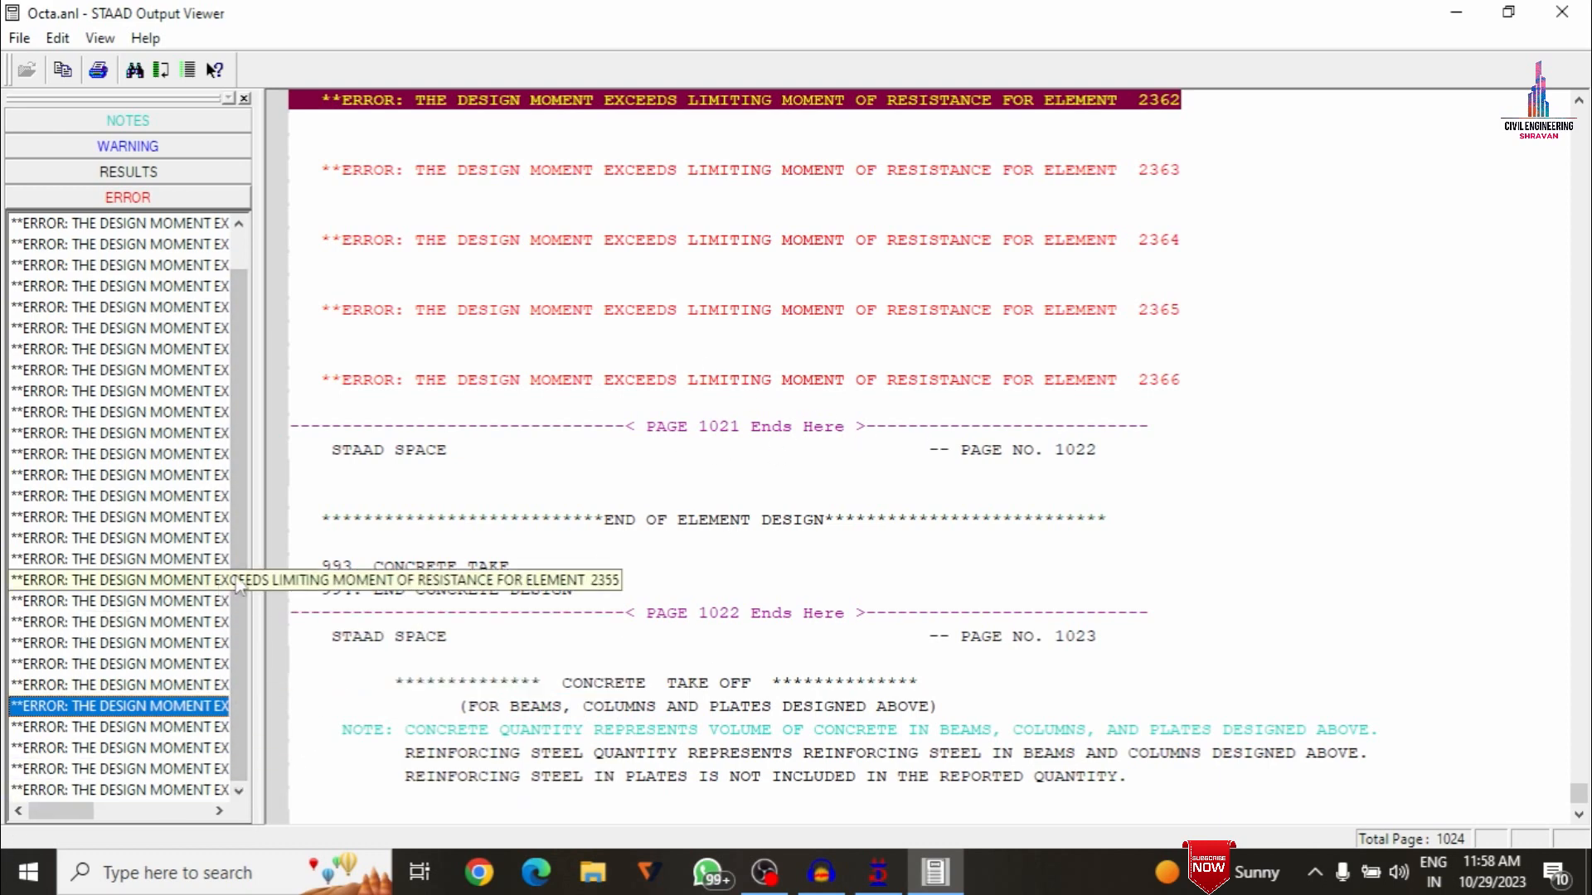
{"action": "scroll", "coordinate": [688, 389], "scroll_direction": "down", "scroll_amount": 10}
{"action": "scroll", "coordinate": [596, 432], "scroll_direction": "up", "scroll_amount": 10}
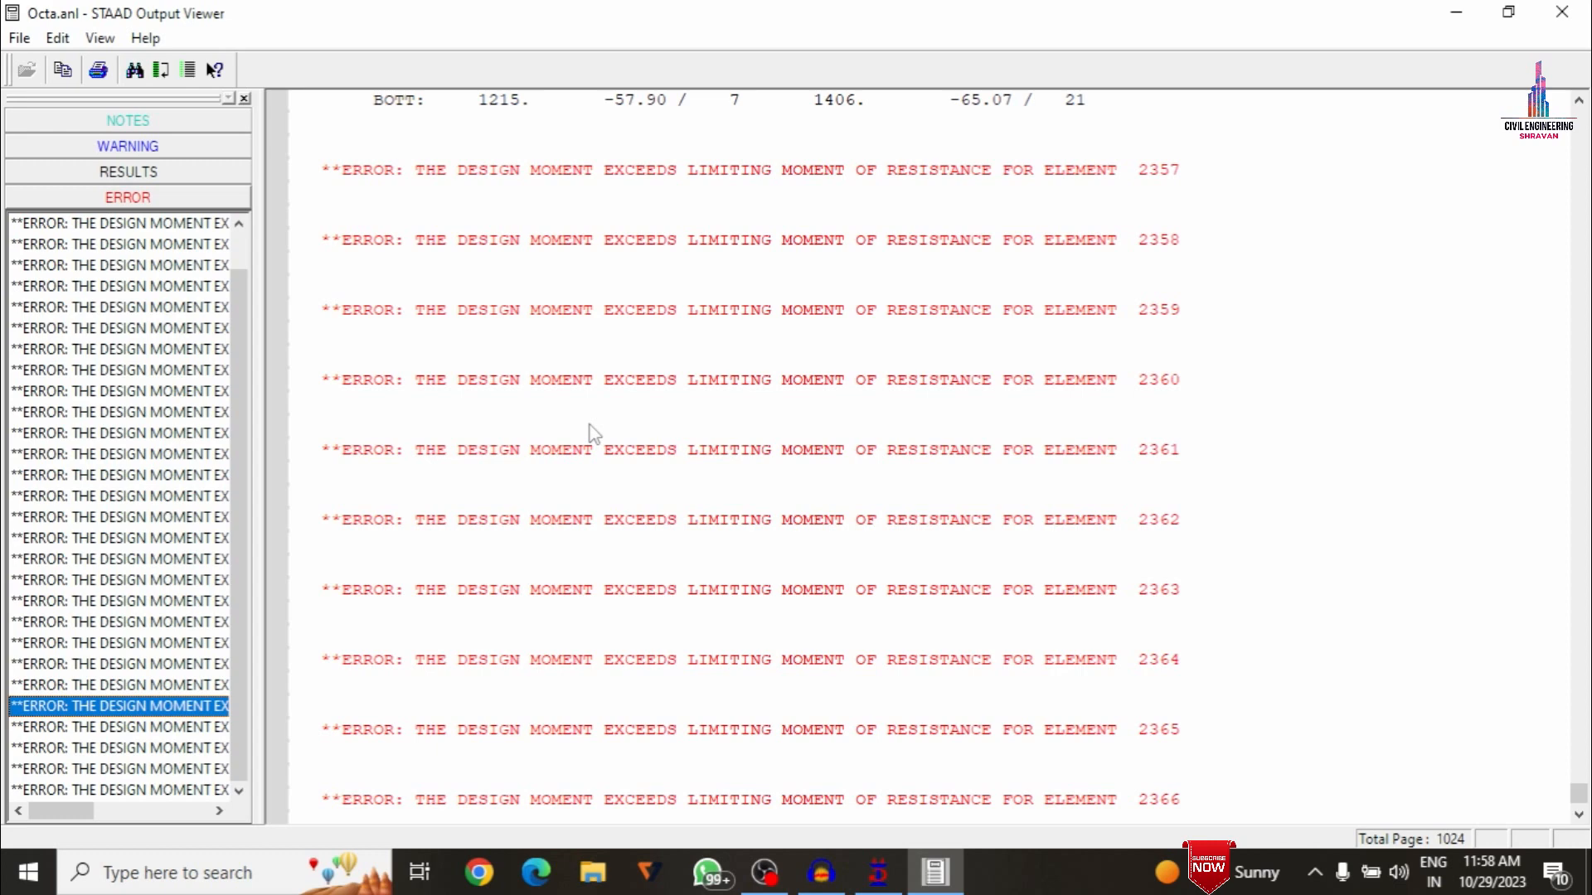
Examine the concrete take-off's total volume and steel weight per bar diameter, then the seismic summary through to the end of the output
{"action": "scroll", "coordinate": [742, 606], "scroll_direction": "down", "scroll_amount": 10}
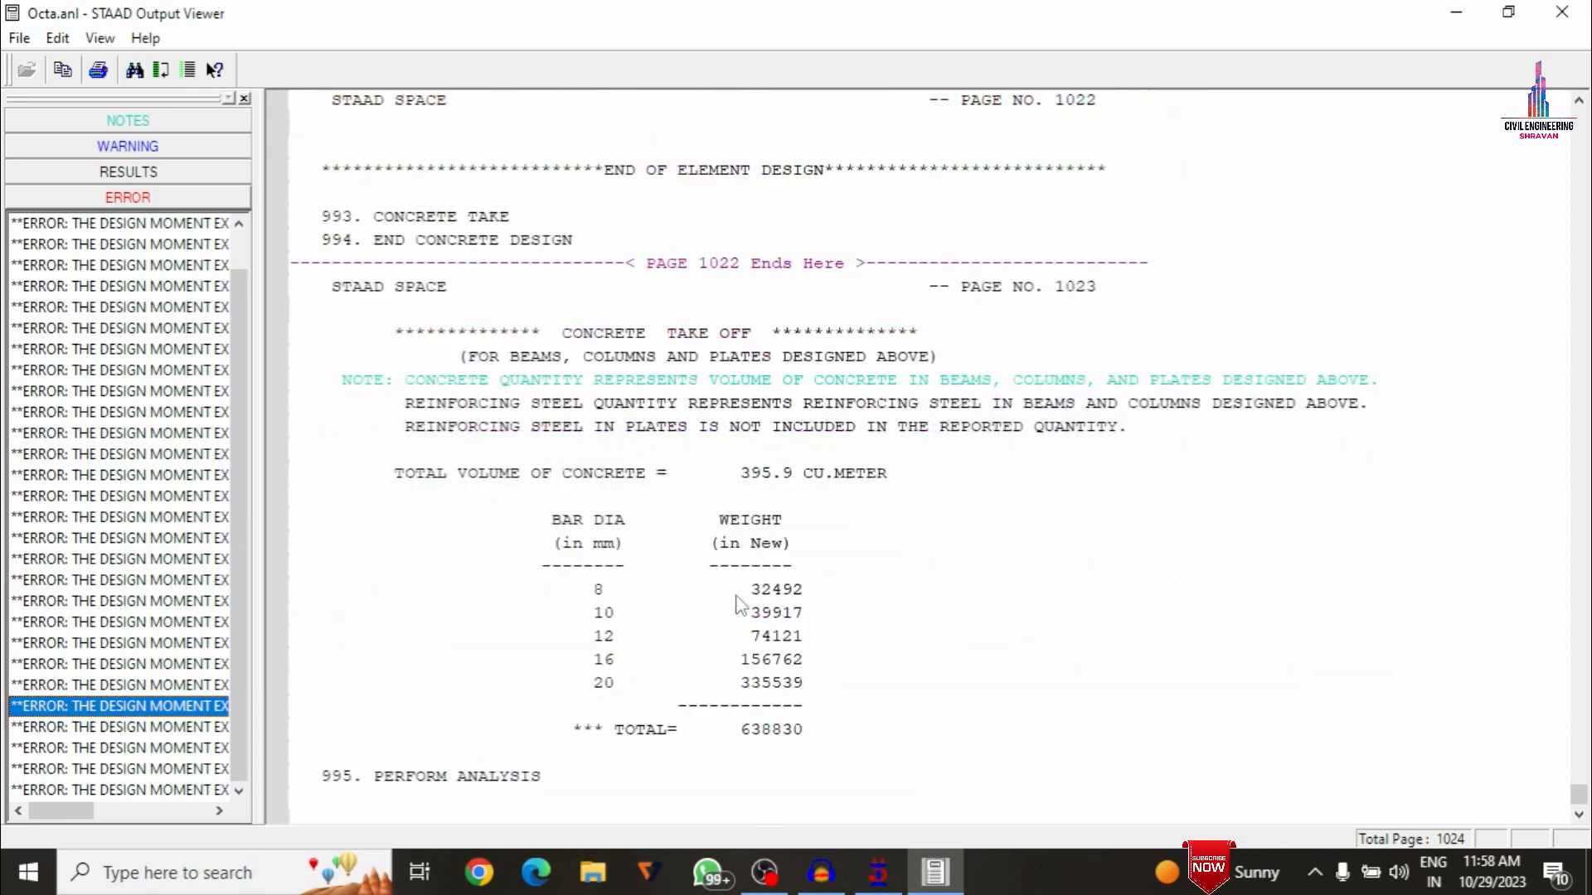
{"action": "left_click", "coordinate": [607, 474]}
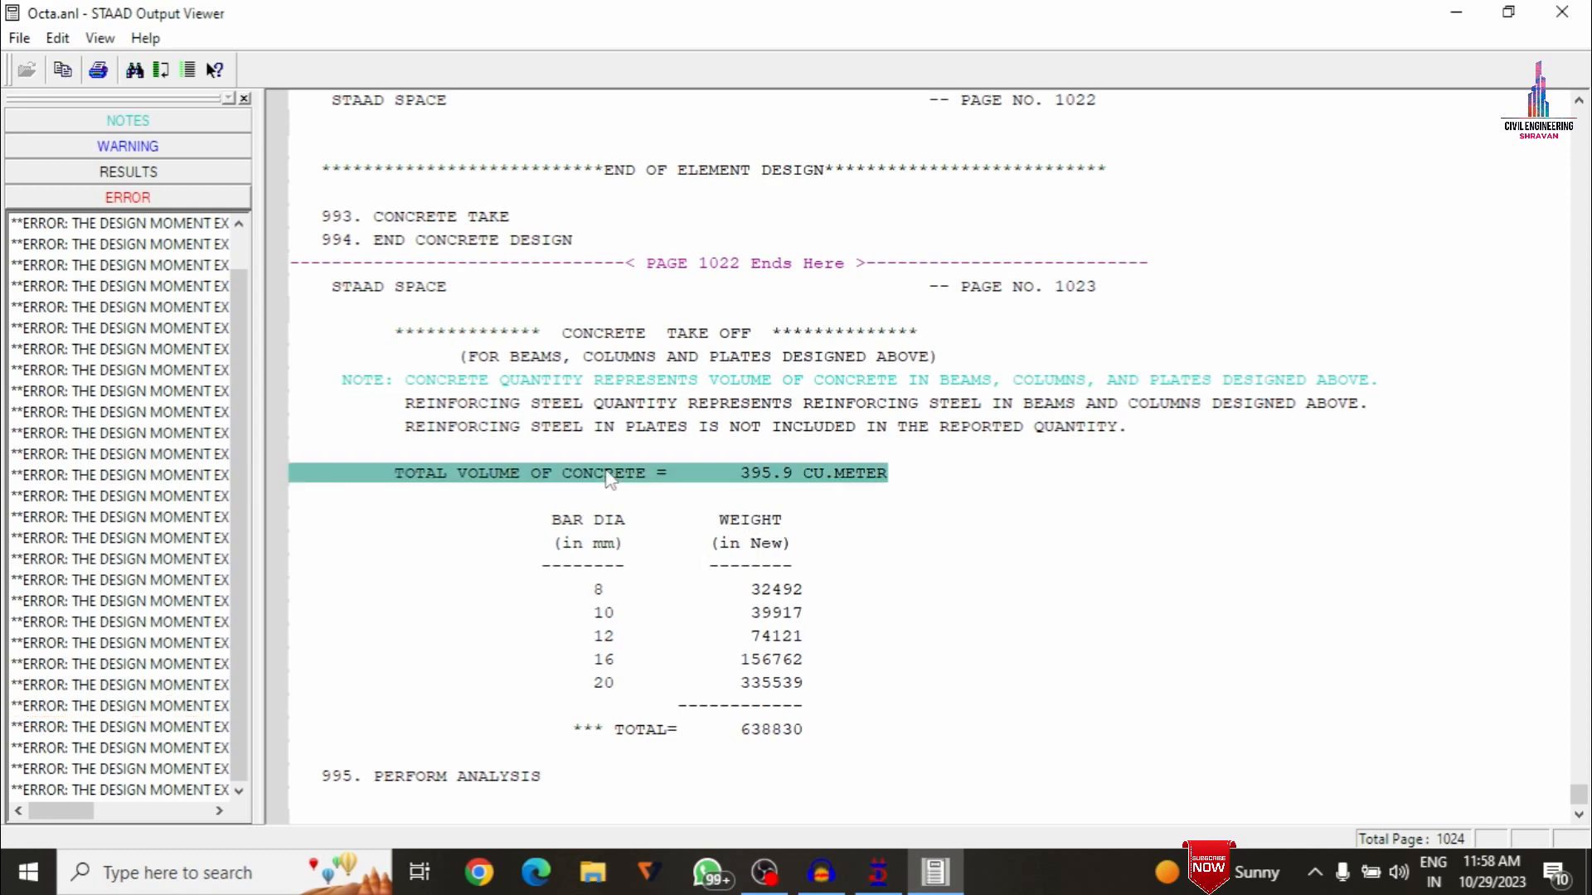
{"action": "left_click", "coordinate": [611, 592]}
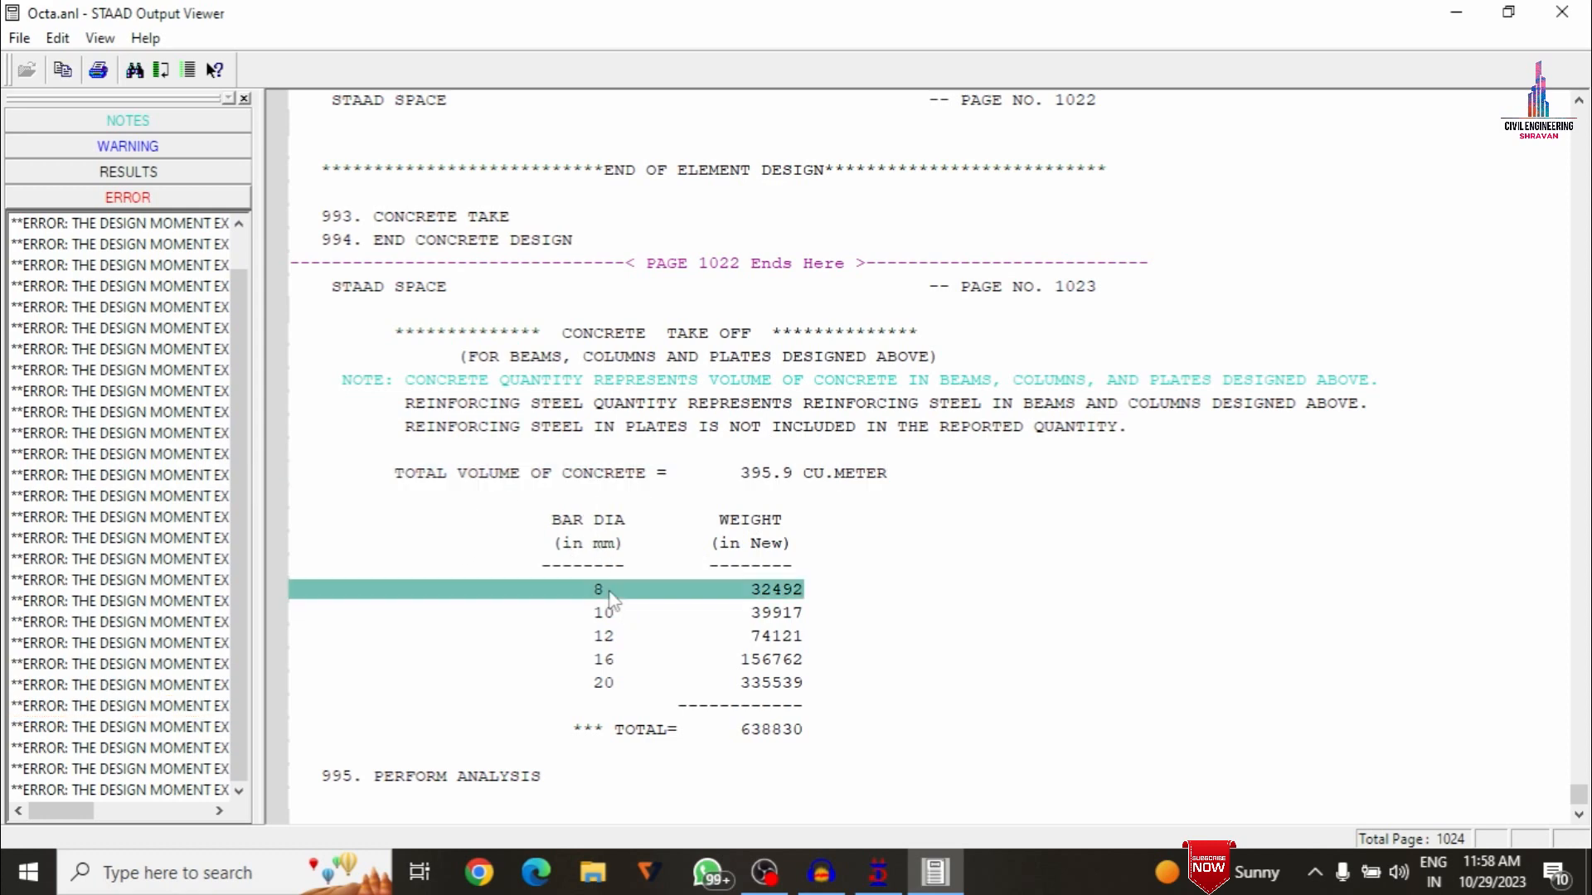
{"action": "double_click", "coordinate": [609, 613]}
{"action": "left_click", "coordinate": [611, 639]}
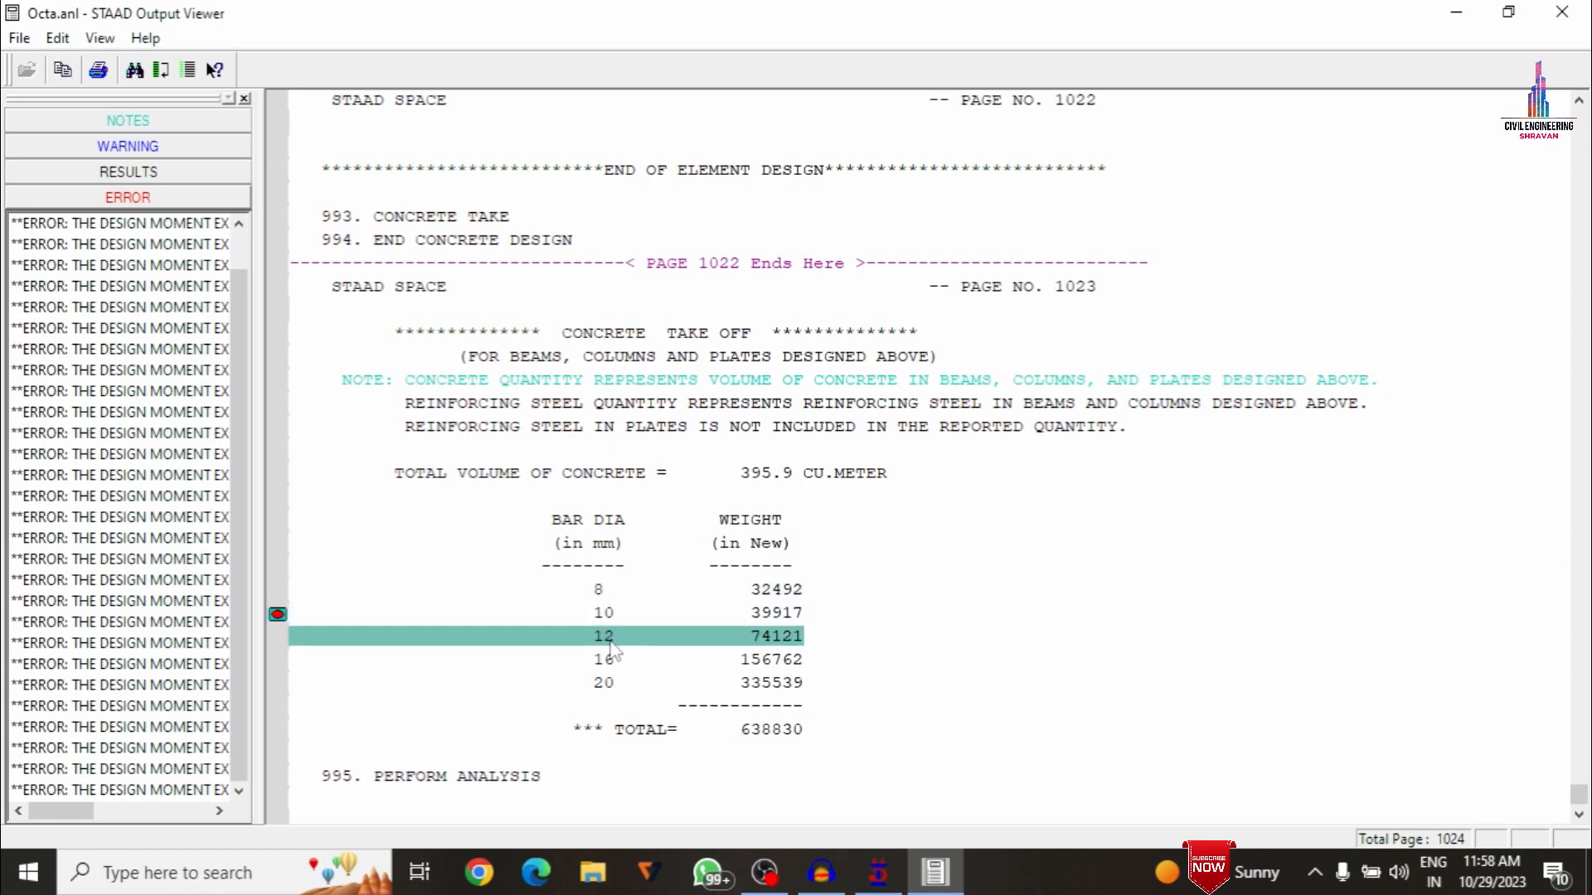
{"action": "left_click", "coordinate": [622, 685]}
{"action": "scroll", "coordinate": [626, 680], "scroll_direction": "down", "scroll_amount": 6}
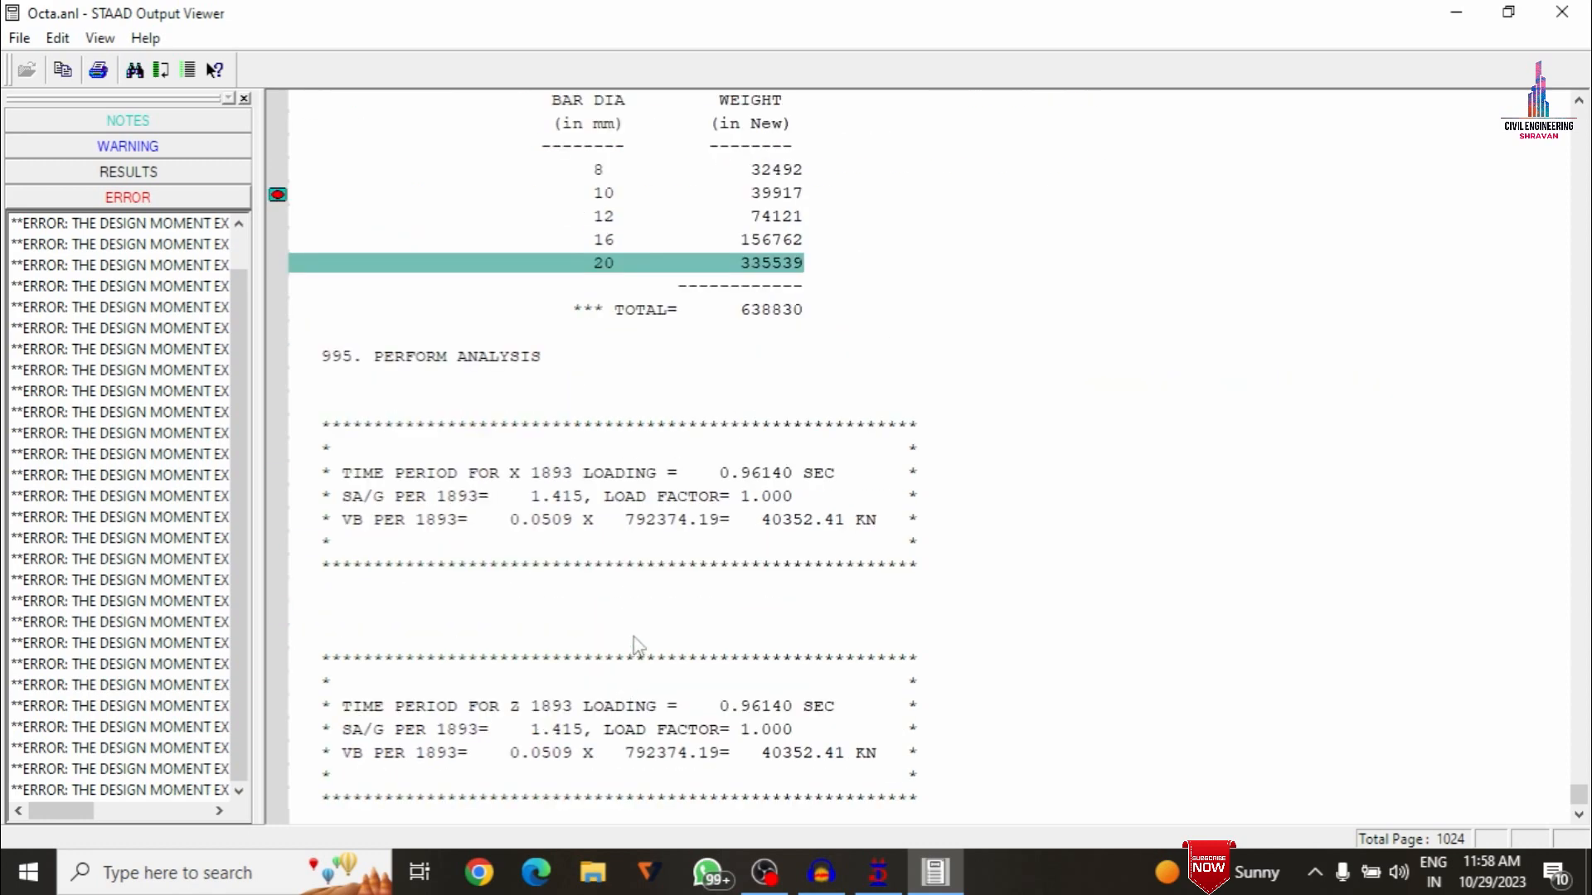
{"action": "scroll", "coordinate": [721, 521], "scroll_direction": "down", "scroll_amount": 8}
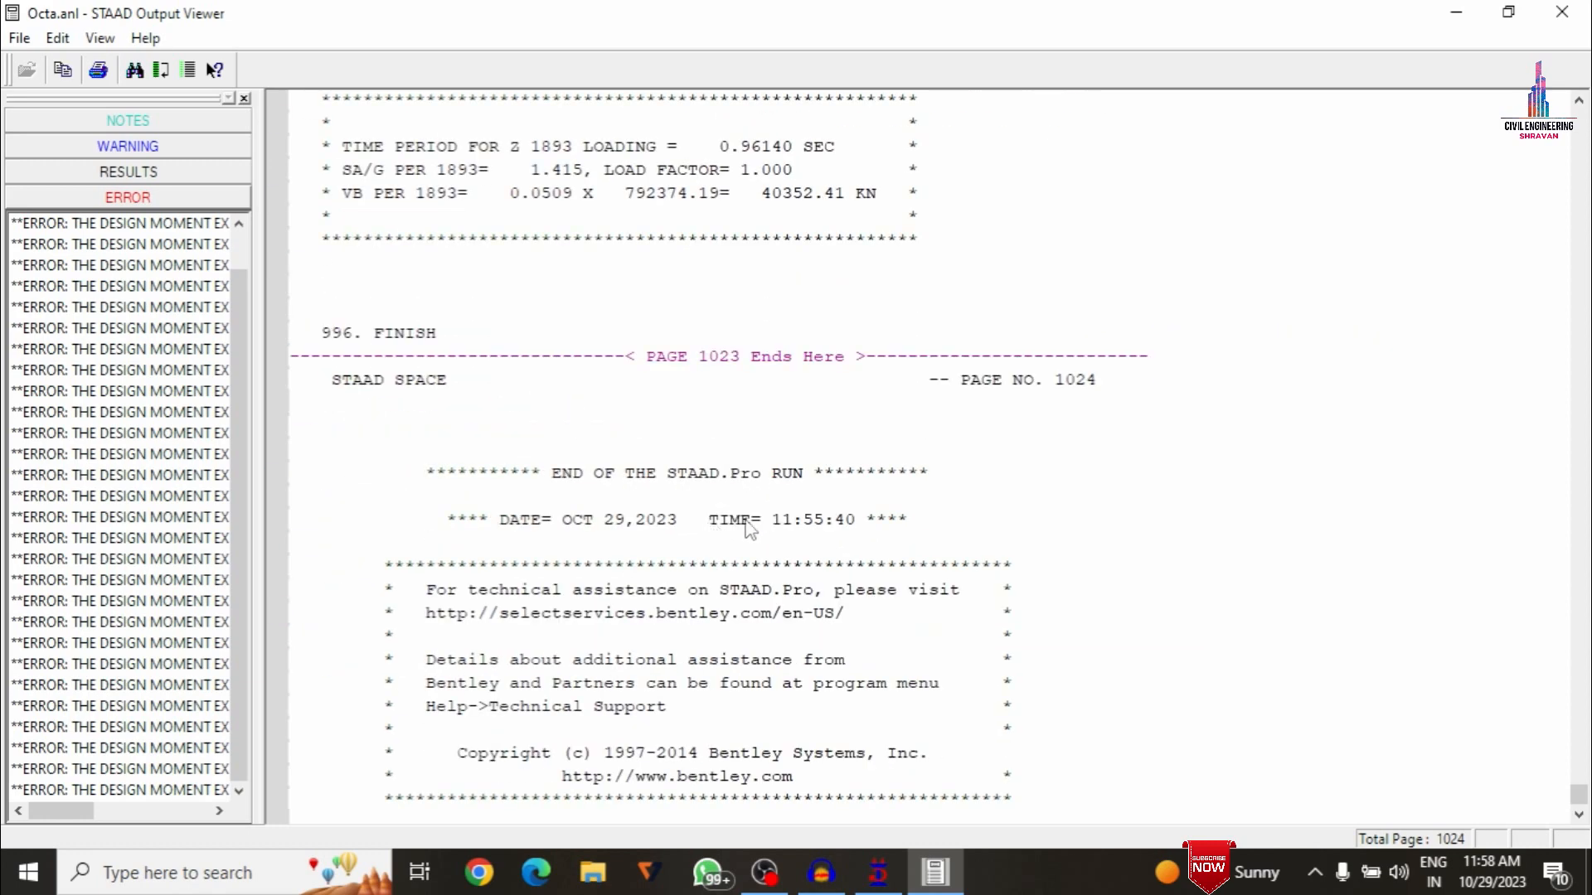
Go back to the beam design results, highlight the heading of beam 1701 and examine its reinforcement alongside the preceding beam's
{"action": "left_click", "coordinate": [1579, 547]}
{"action": "left_click_drag", "start_coordinate": [1579, 796], "coordinate": [1579, 561]}
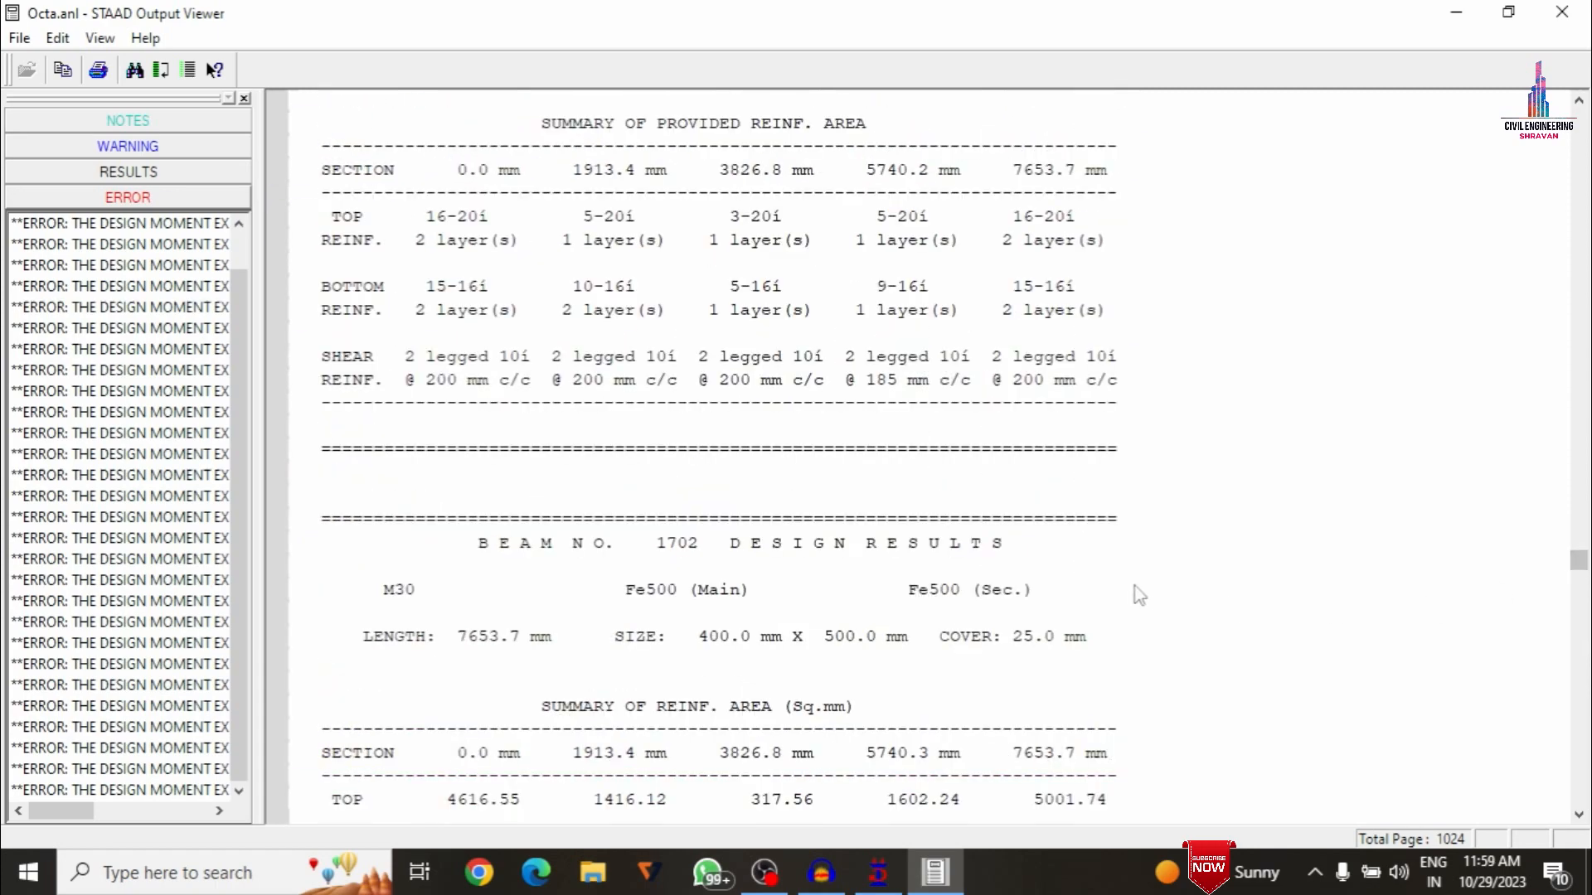
{"action": "scroll", "coordinate": [1139, 595], "scroll_direction": "up", "scroll_amount": 9}
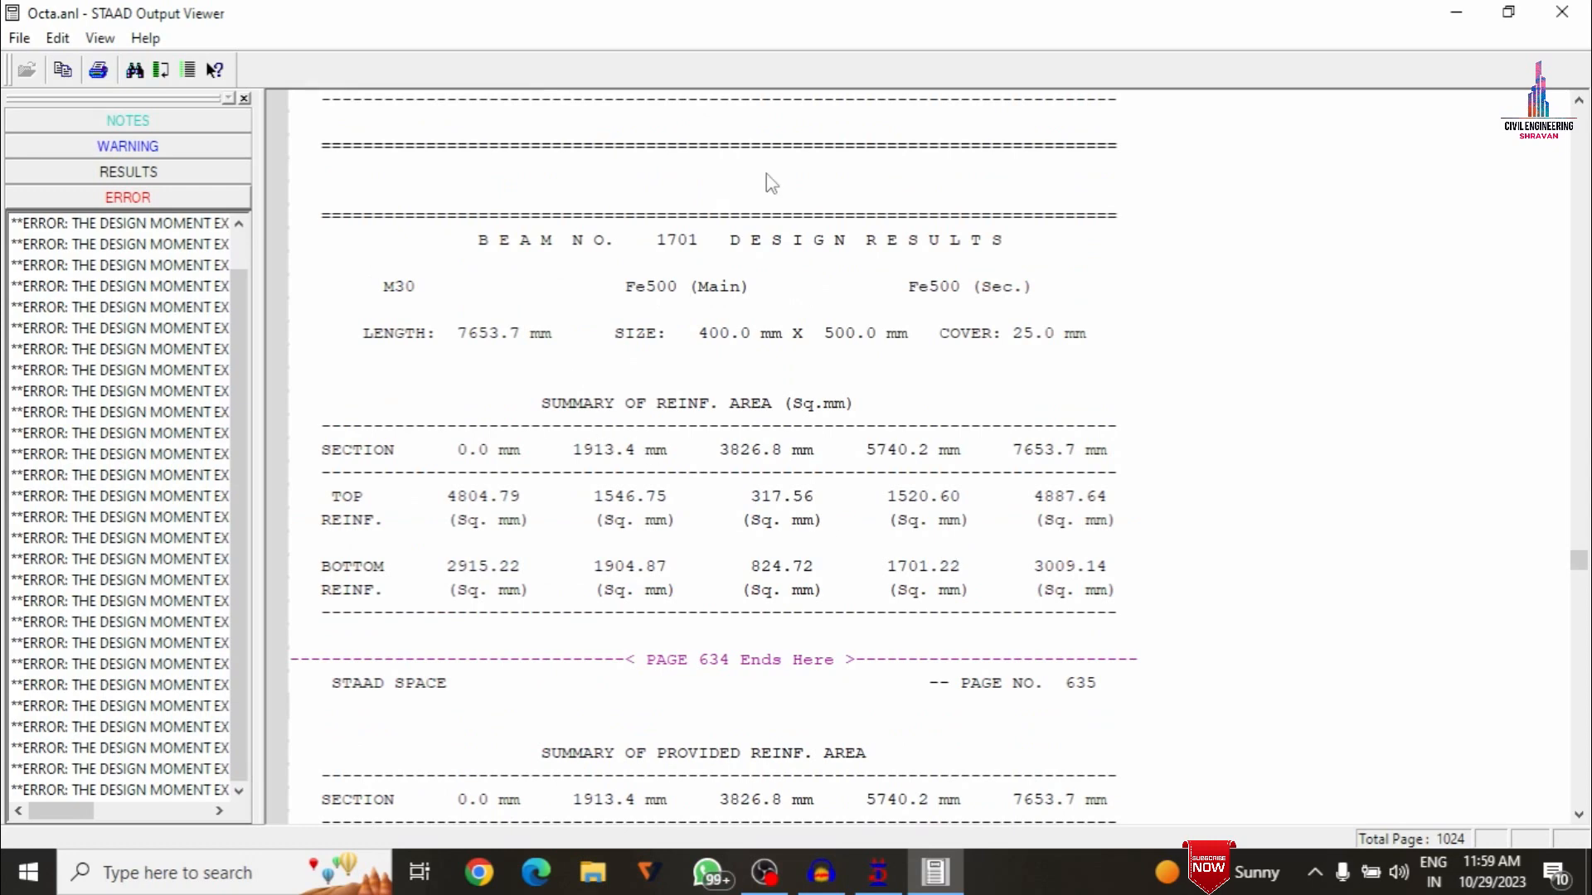
{"action": "left_click", "coordinate": [674, 251]}
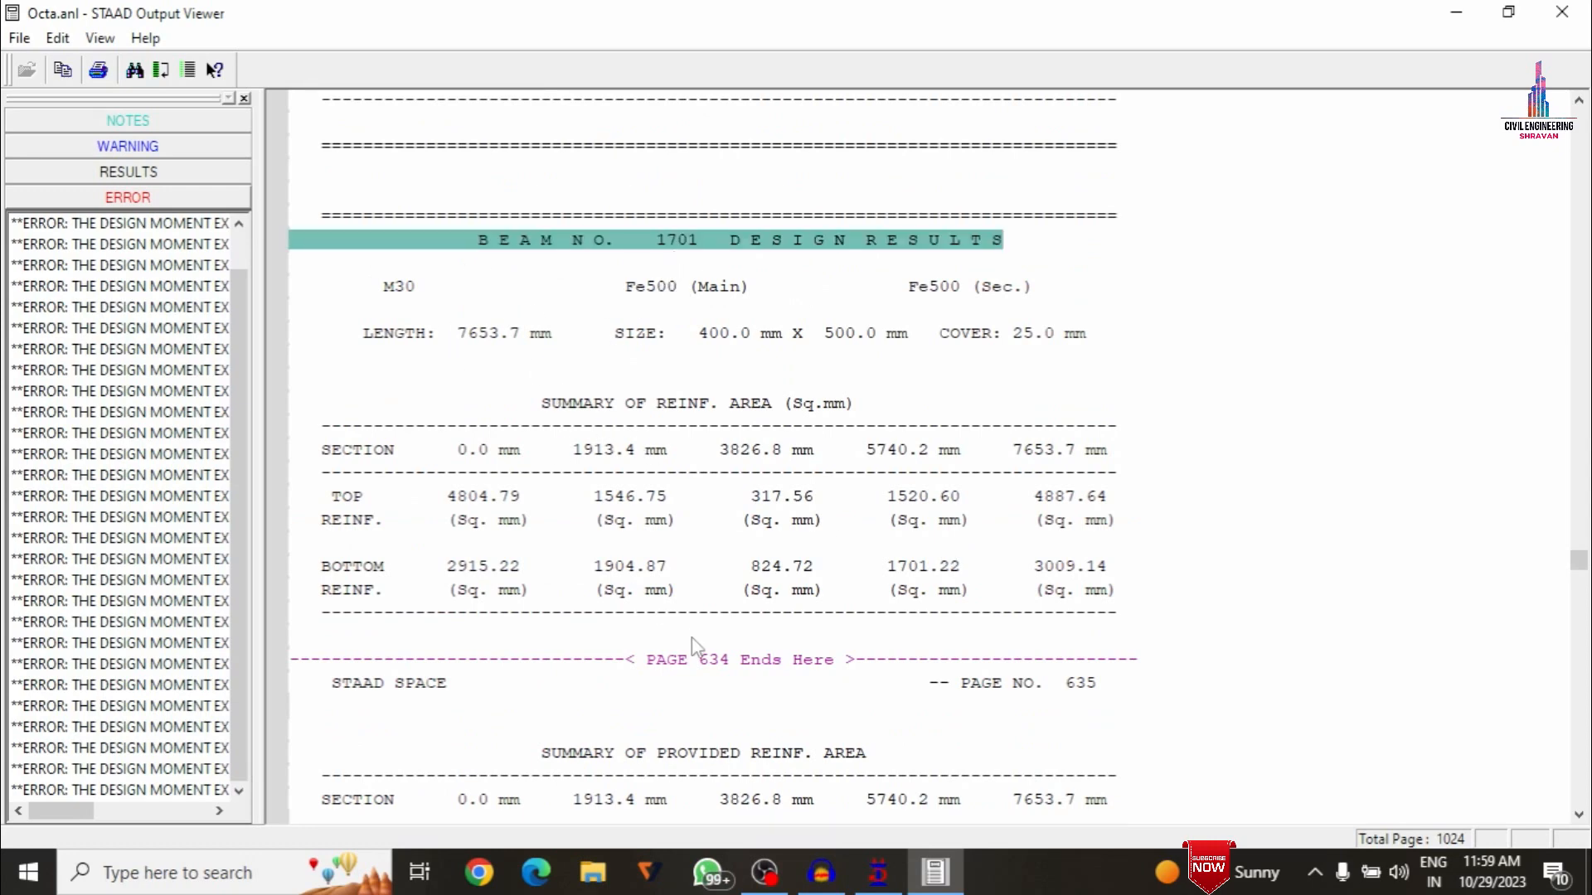
{"action": "scroll", "coordinate": [693, 646], "scroll_direction": "up", "scroll_amount": 20}
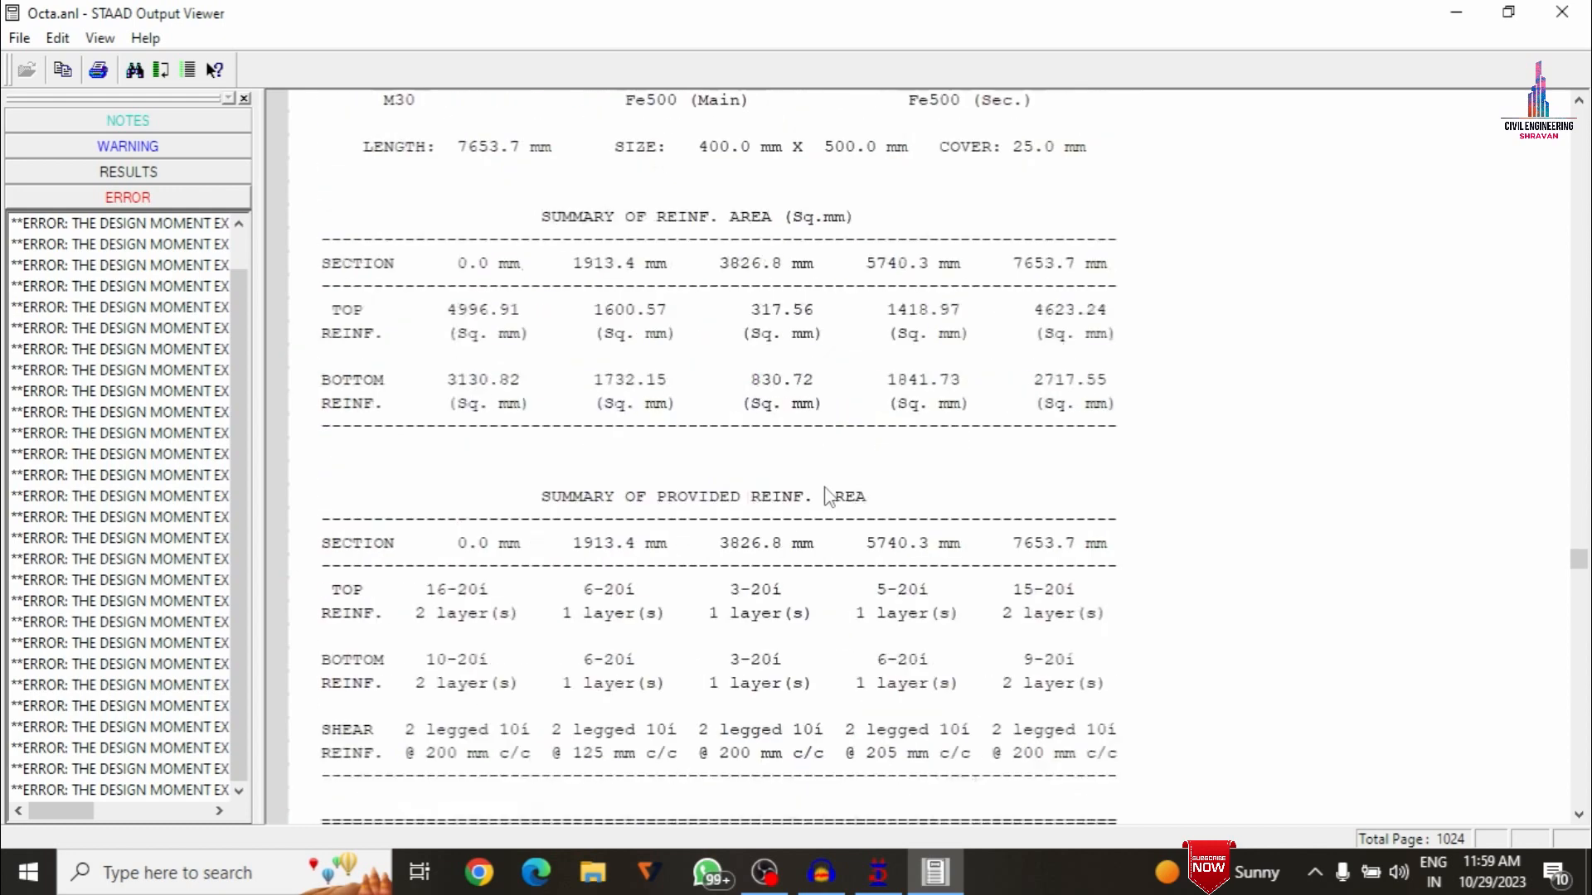
{"action": "scroll", "coordinate": [829, 496], "scroll_direction": "up", "scroll_amount": 5}
{"action": "scroll", "coordinate": [829, 495], "scroll_direction": "down", "scroll_amount": 20}
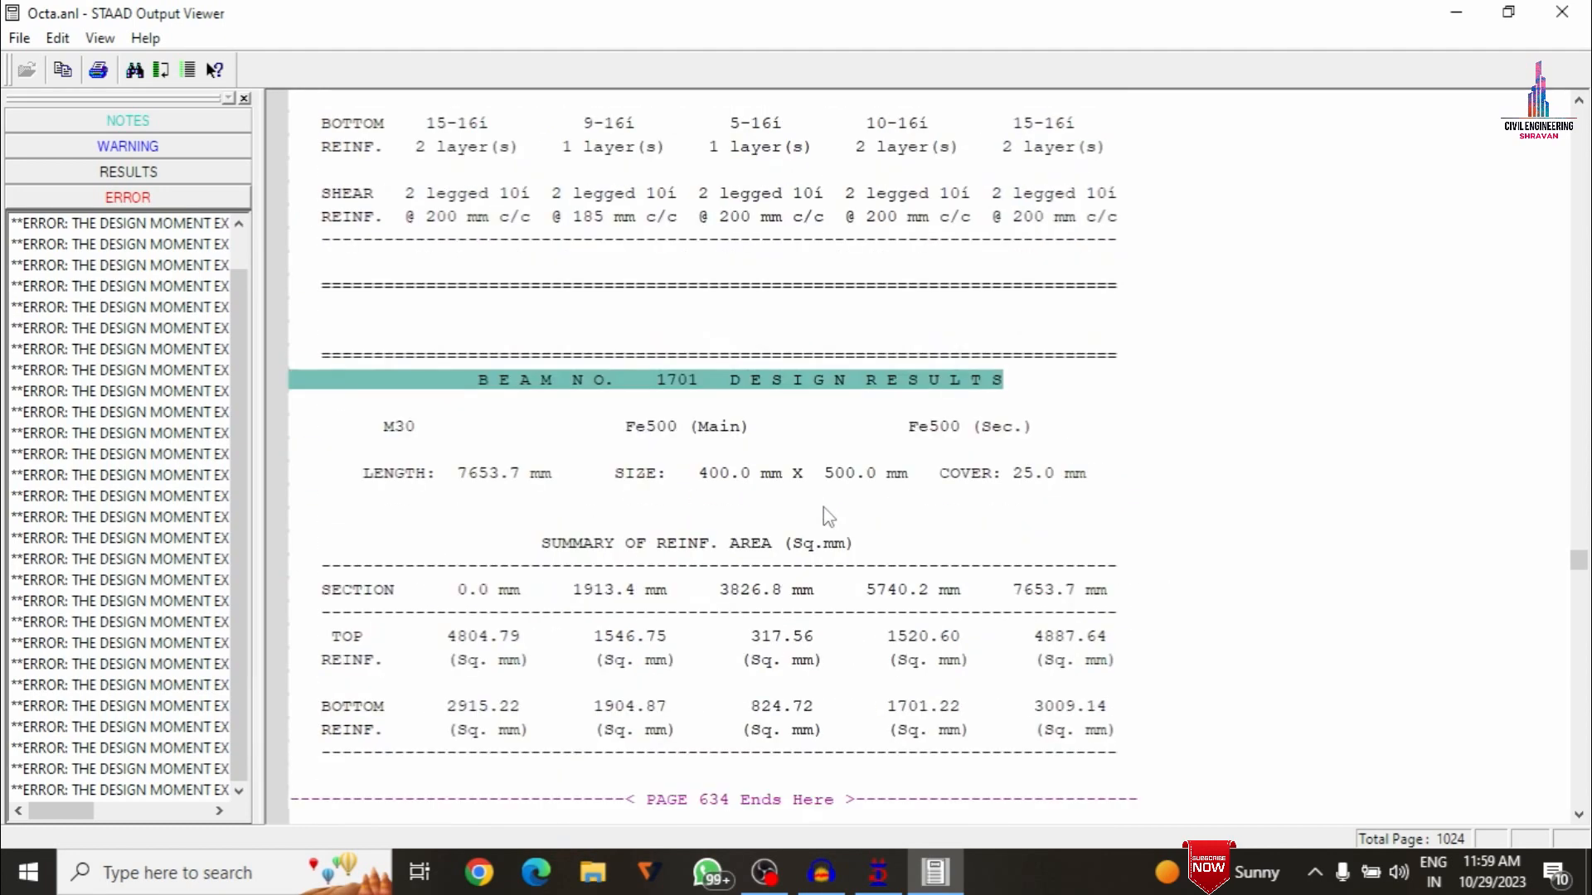
Examine the subsequent beam design results from beam 1702 through to the design load summary of beam 1714
{"action": "scroll", "coordinate": [804, 570], "scroll_direction": "down", "scroll_amount": 1}
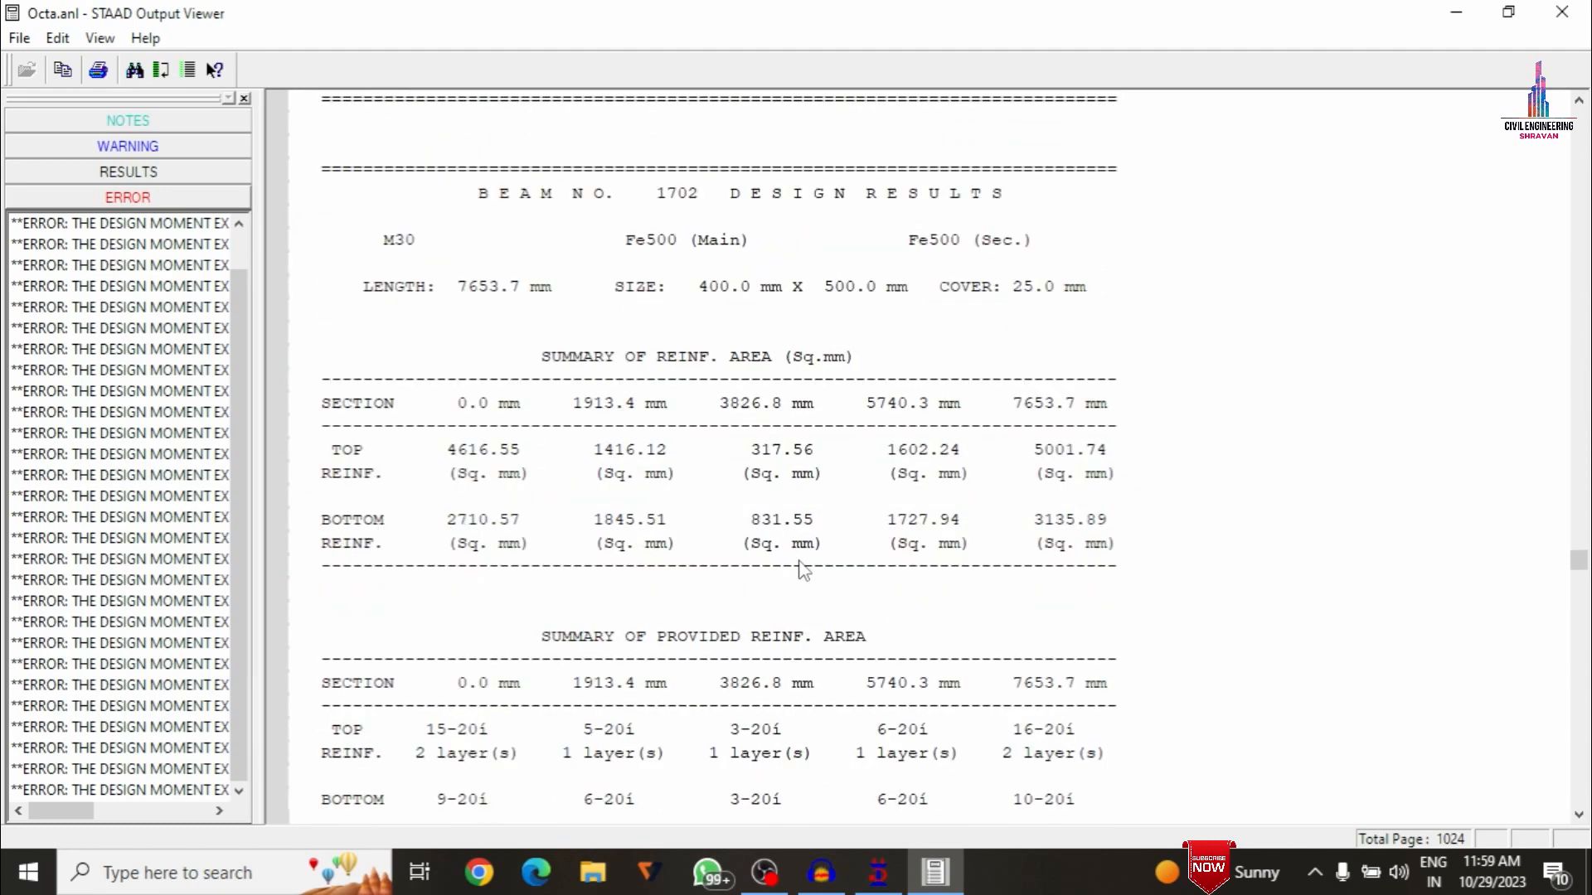
{"action": "scroll", "coordinate": [804, 571], "scroll_direction": "down", "scroll_amount": 10}
{"action": "scroll", "coordinate": [804, 564], "scroll_direction": "down", "scroll_amount": 16}
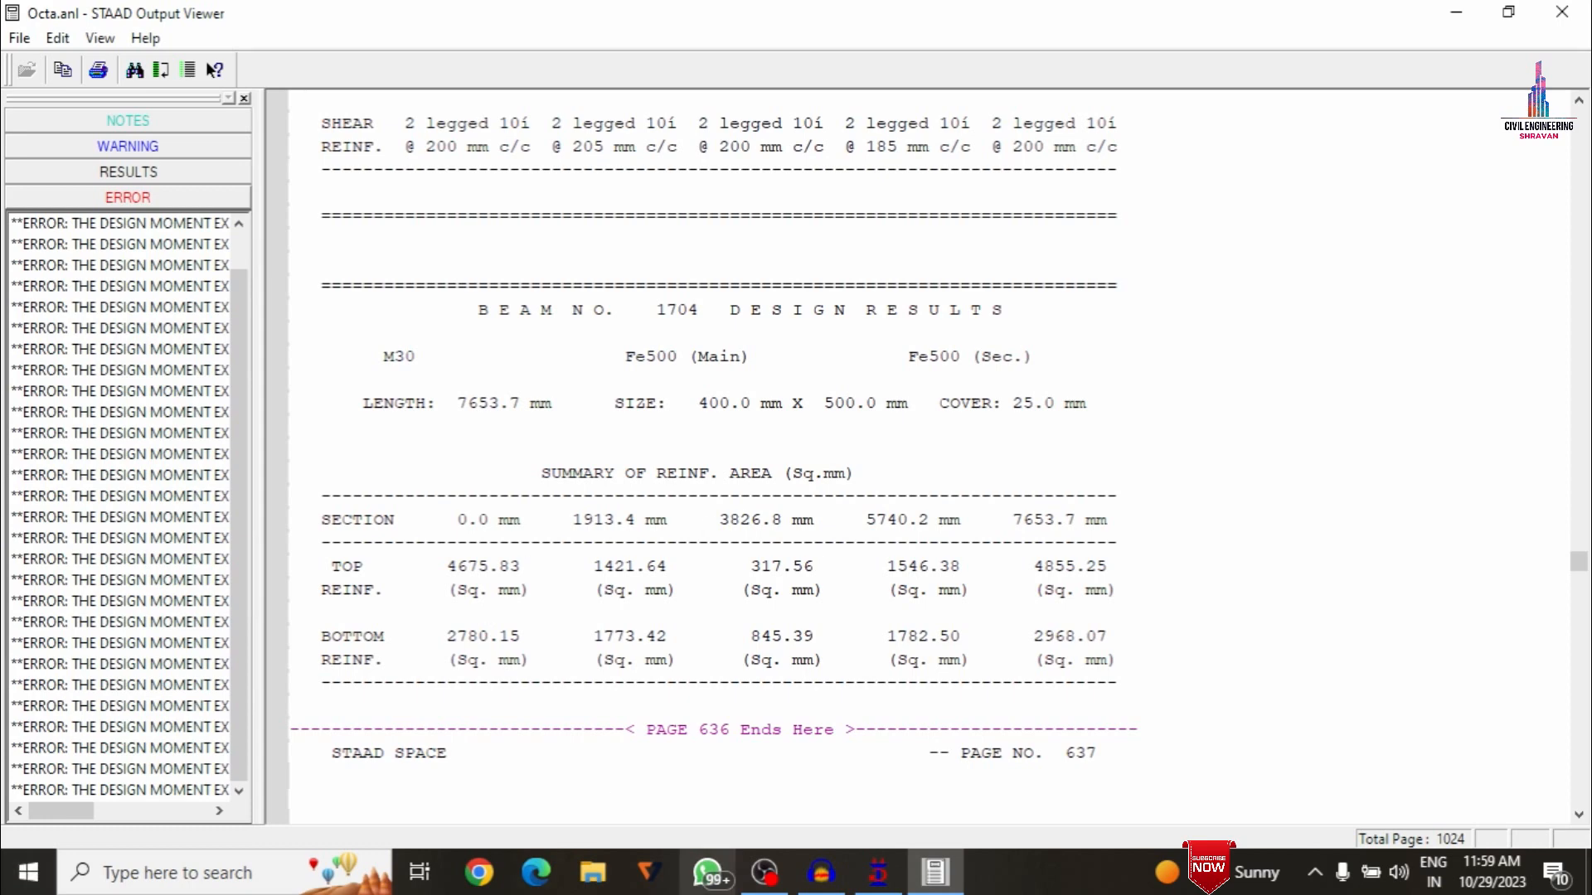
{"action": "scroll", "coordinate": [530, 586], "scroll_direction": "down", "scroll_amount": 9}
{"action": "scroll", "coordinate": [535, 585], "scroll_direction": "down", "scroll_amount": 20}
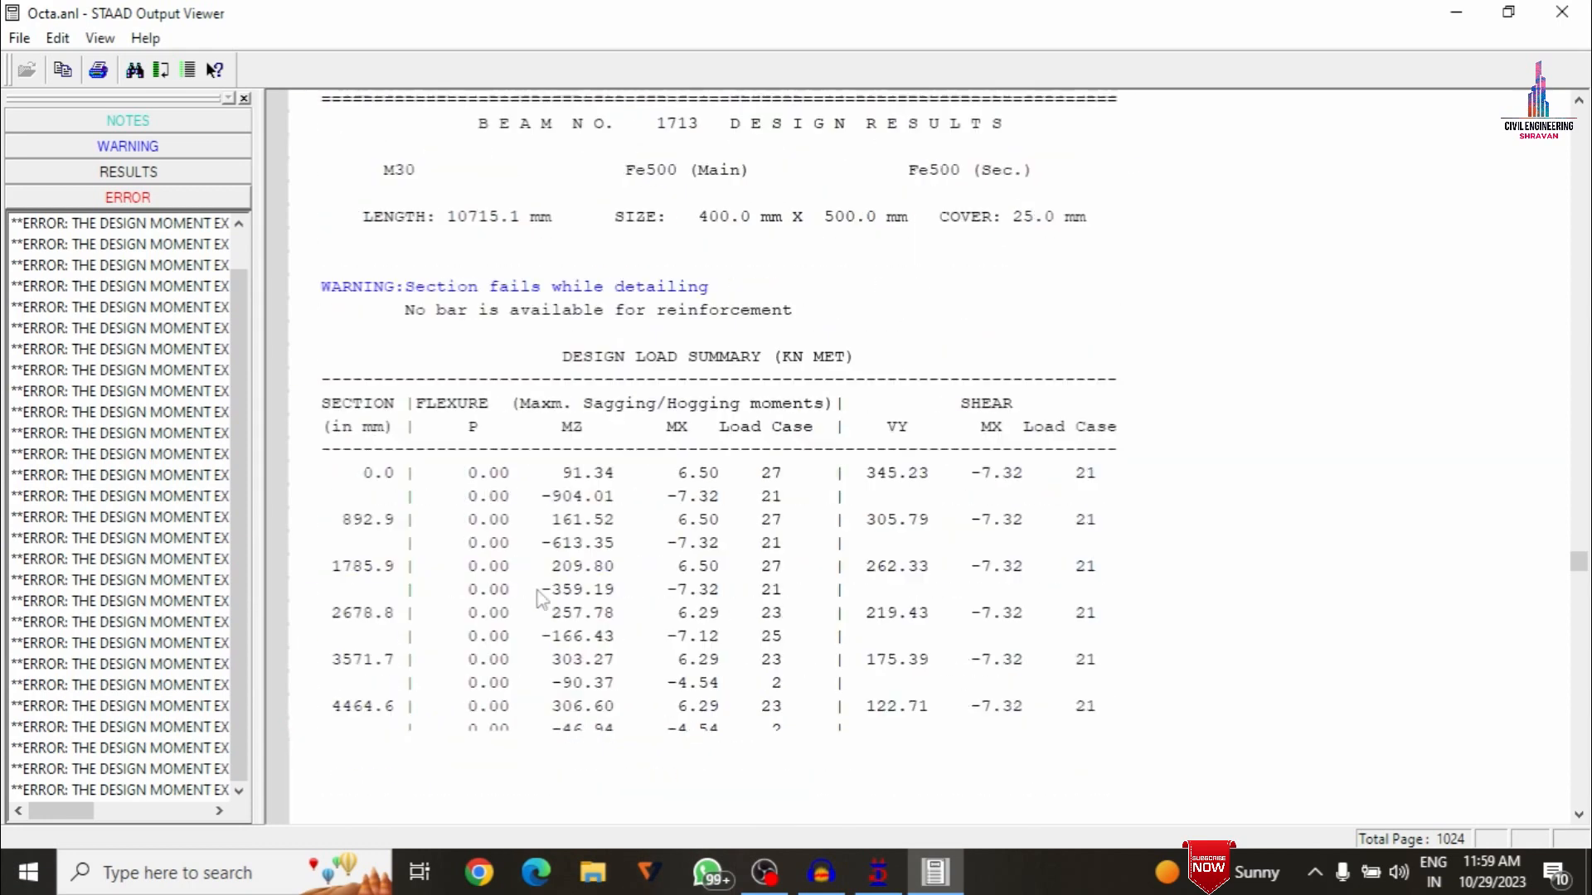
{"action": "scroll", "coordinate": [548, 587], "scroll_direction": "down", "scroll_amount": 1}
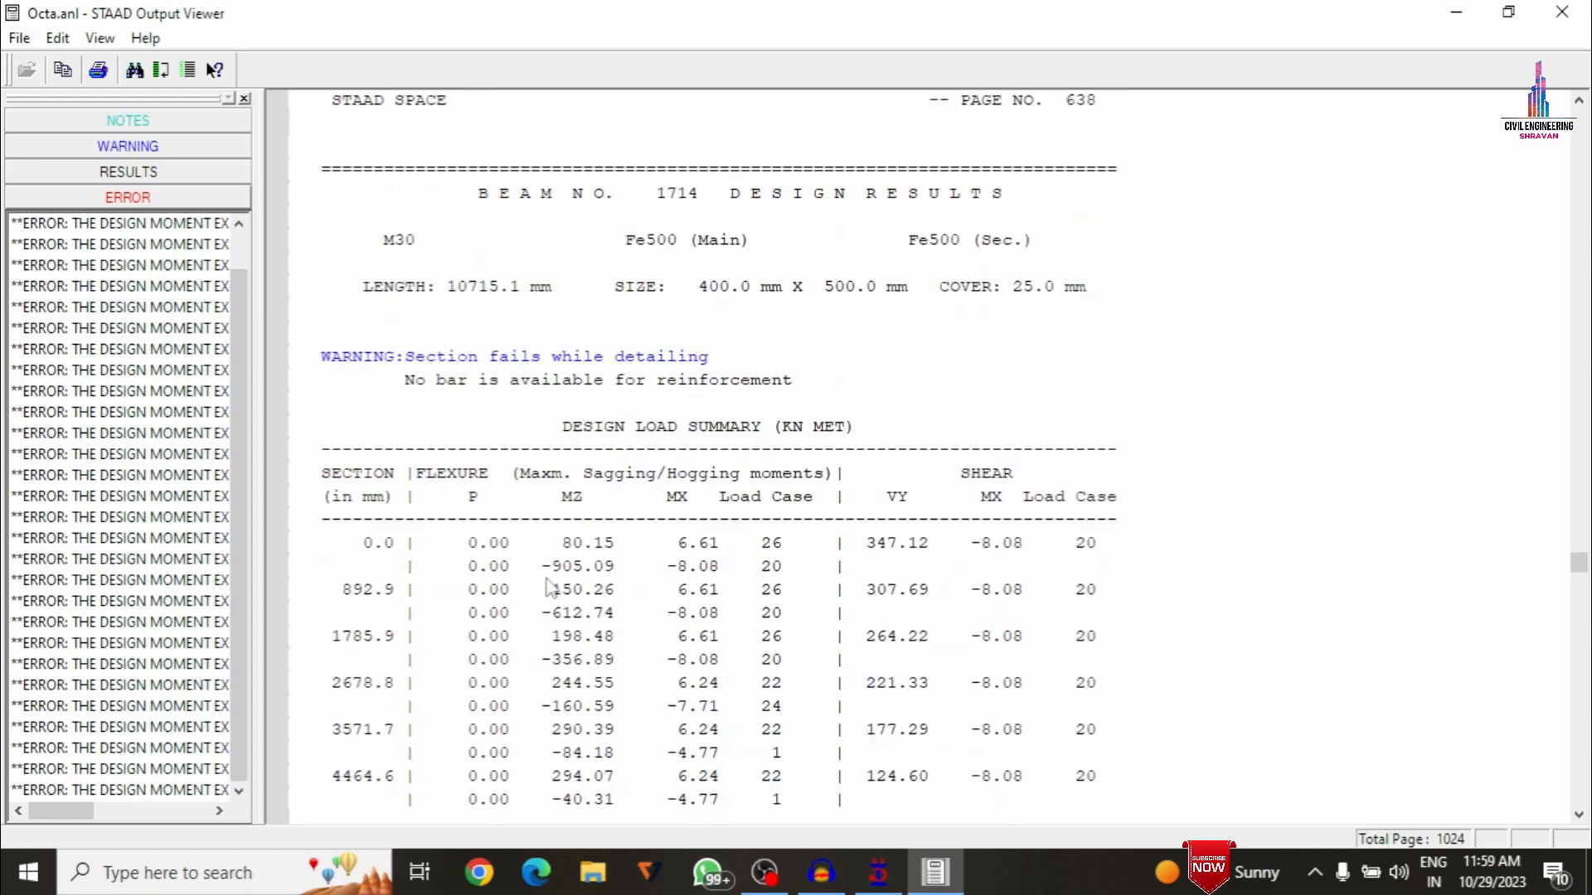
{"action": "scroll", "coordinate": [547, 587], "scroll_direction": "down", "scroll_amount": 14}
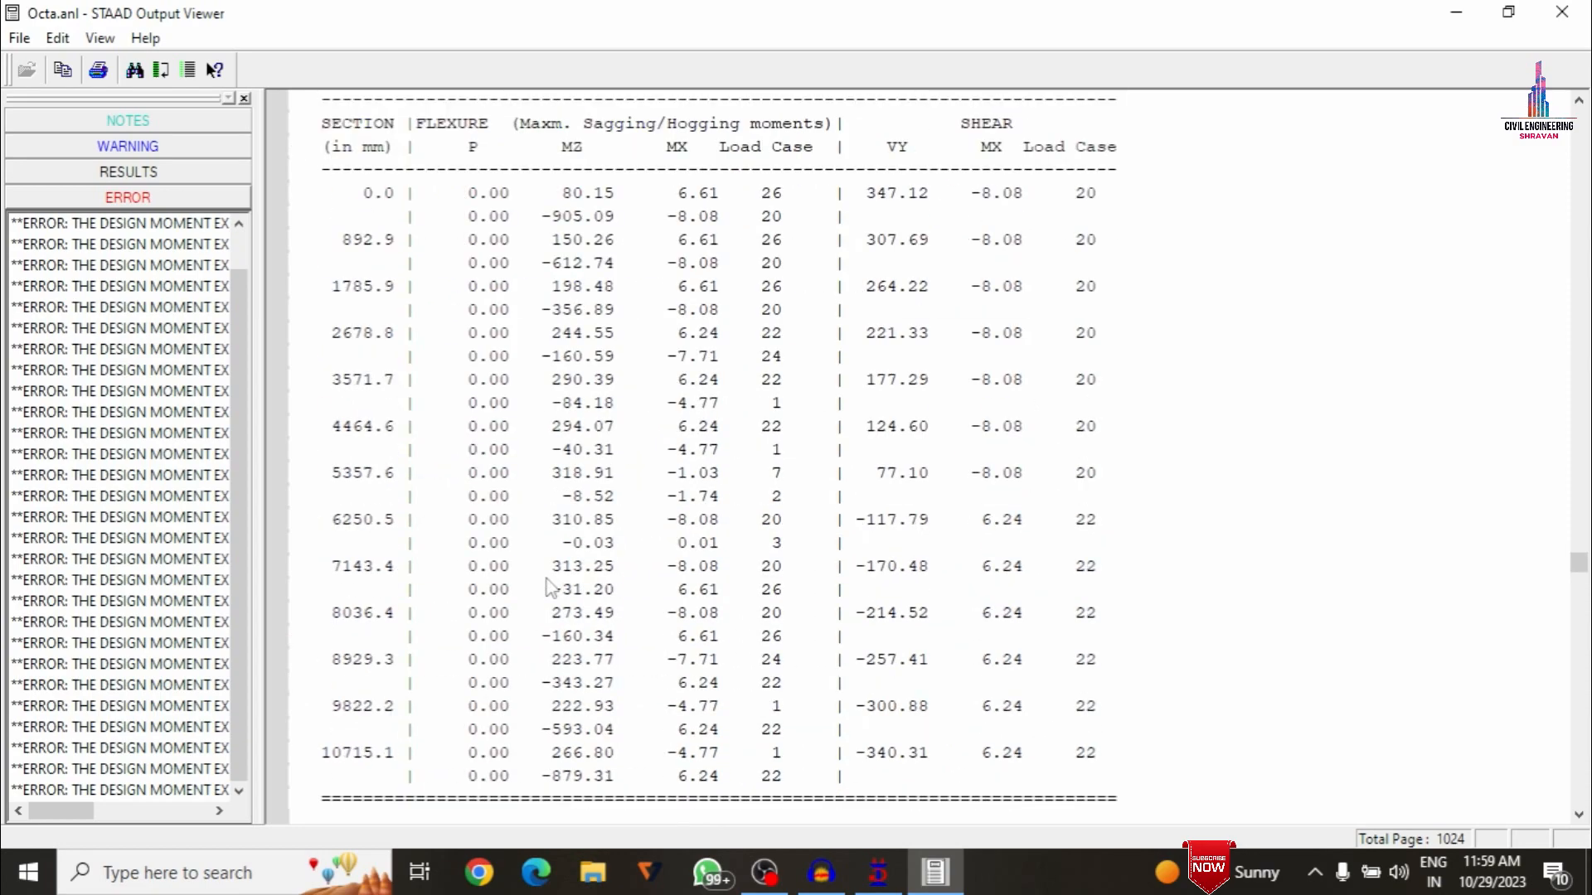